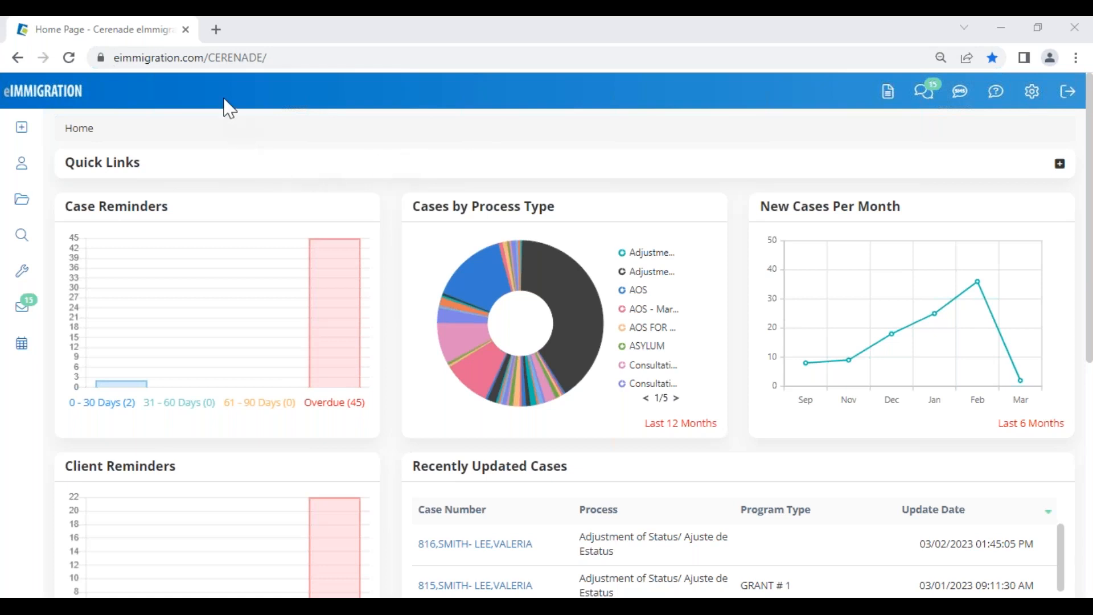
Step: Open Administrative Tools from the Settings gear in a new tab and move that tab first
click(1036, 101)
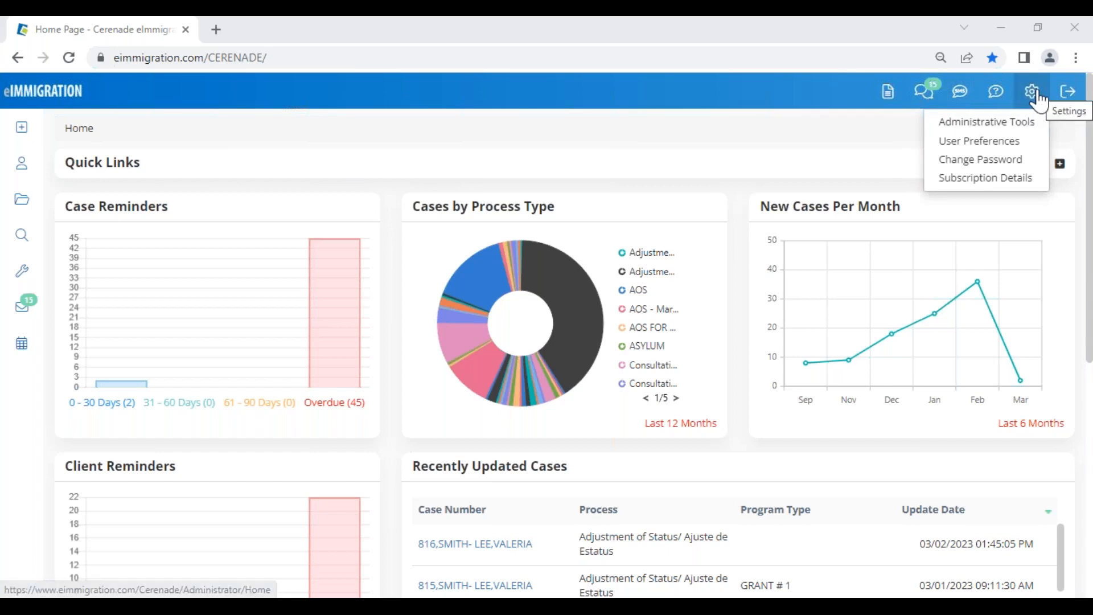
right_click(999, 132)
click(1003, 139)
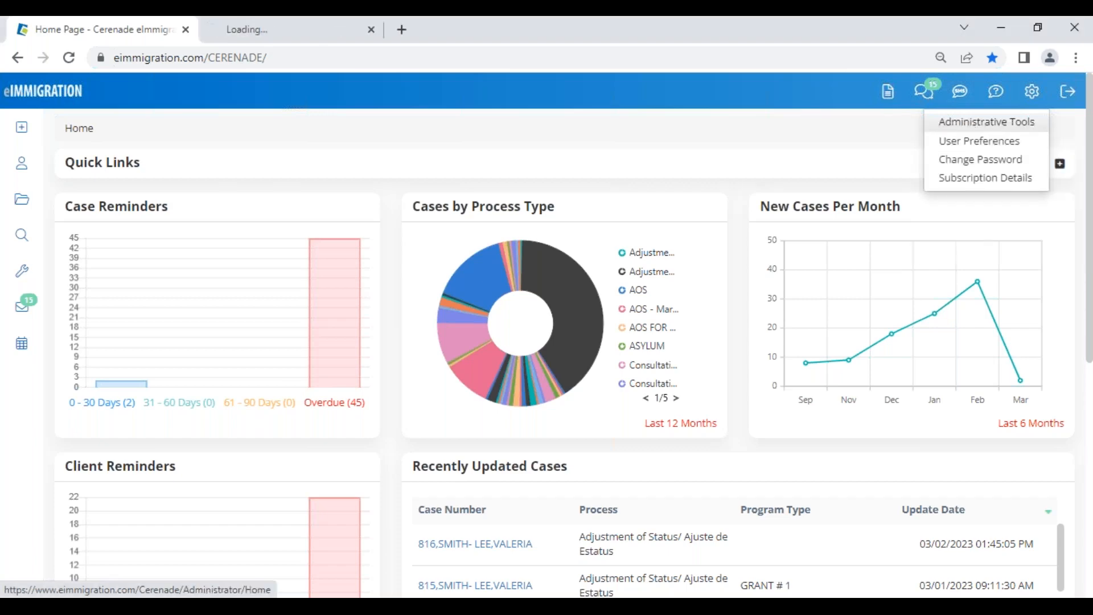
drag(308, 36, 176, 34)
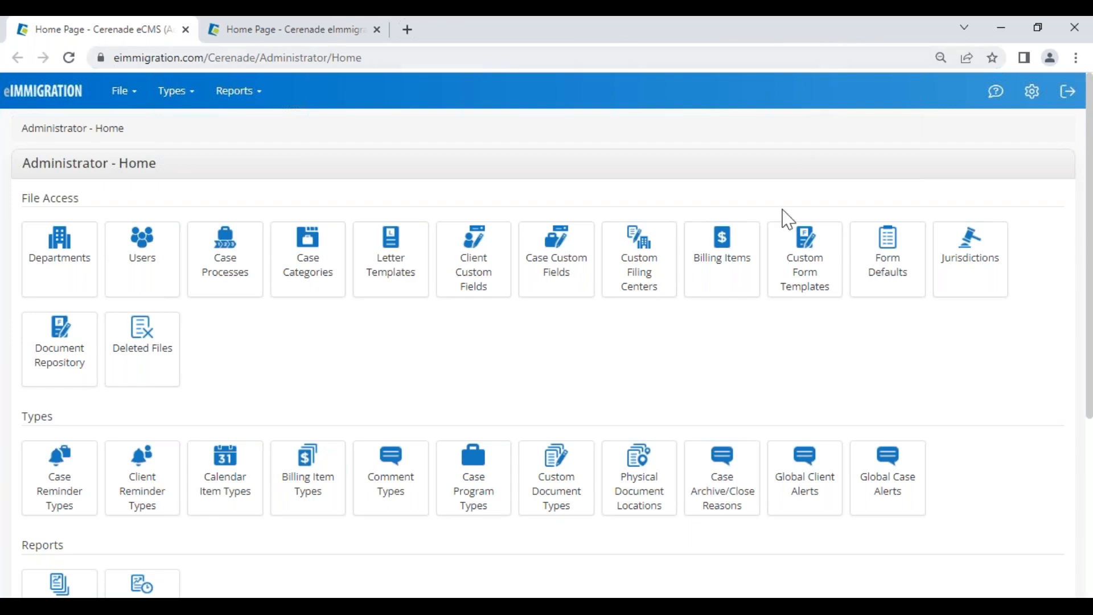
Step: Return to the Administrator - Home page and go to Custom Form Templates
click(315, 40)
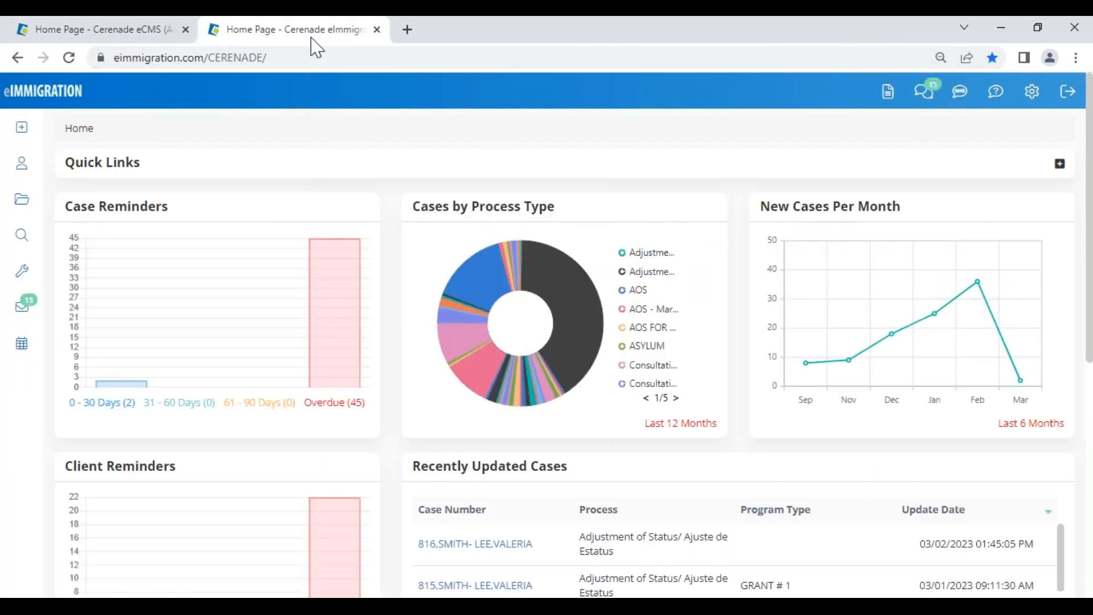
click(137, 35)
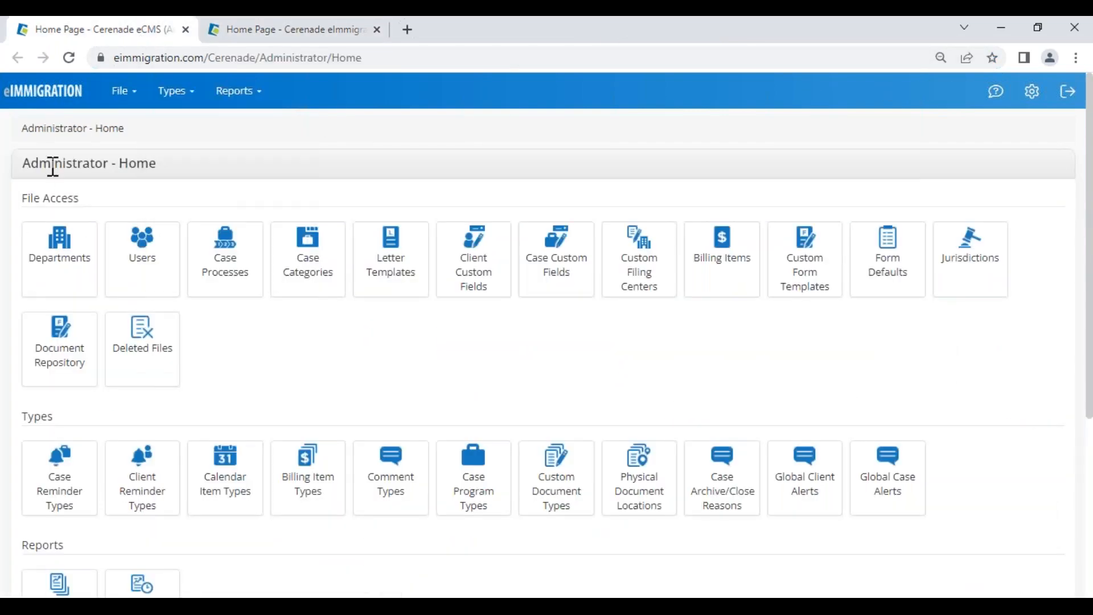
drag(24, 173, 167, 169)
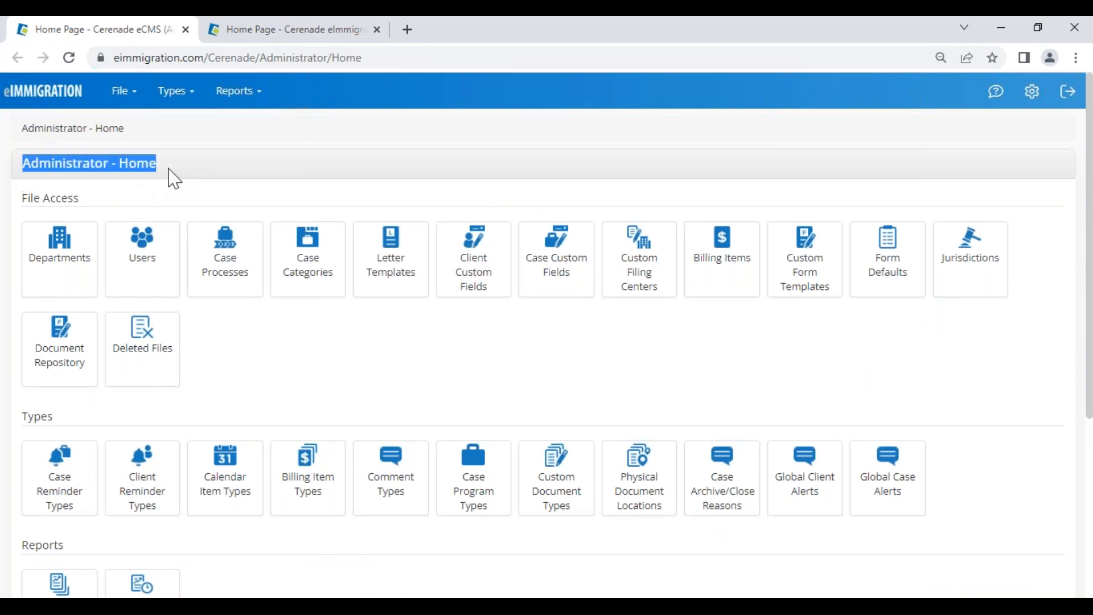
click(809, 283)
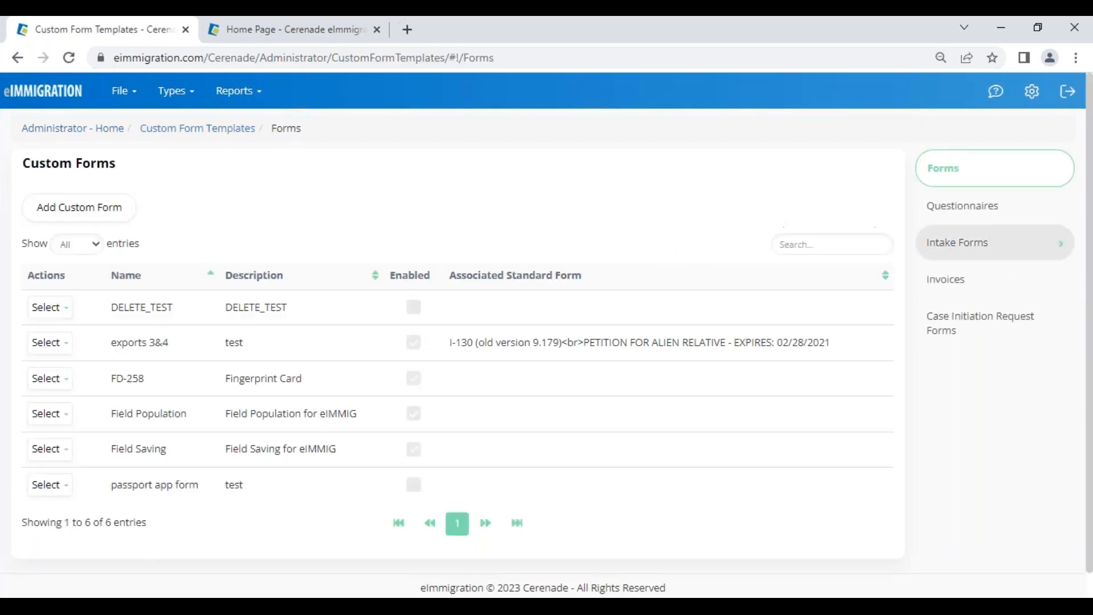
Step: Expand Intake Forms in the side menu and show the System Intake Forms list
click(972, 252)
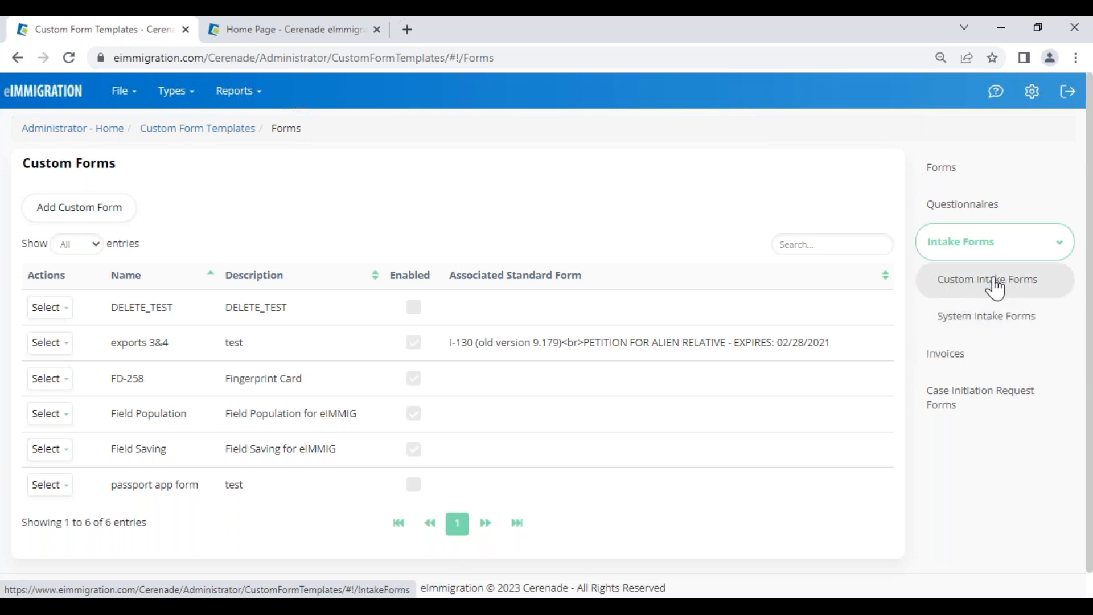
click(966, 327)
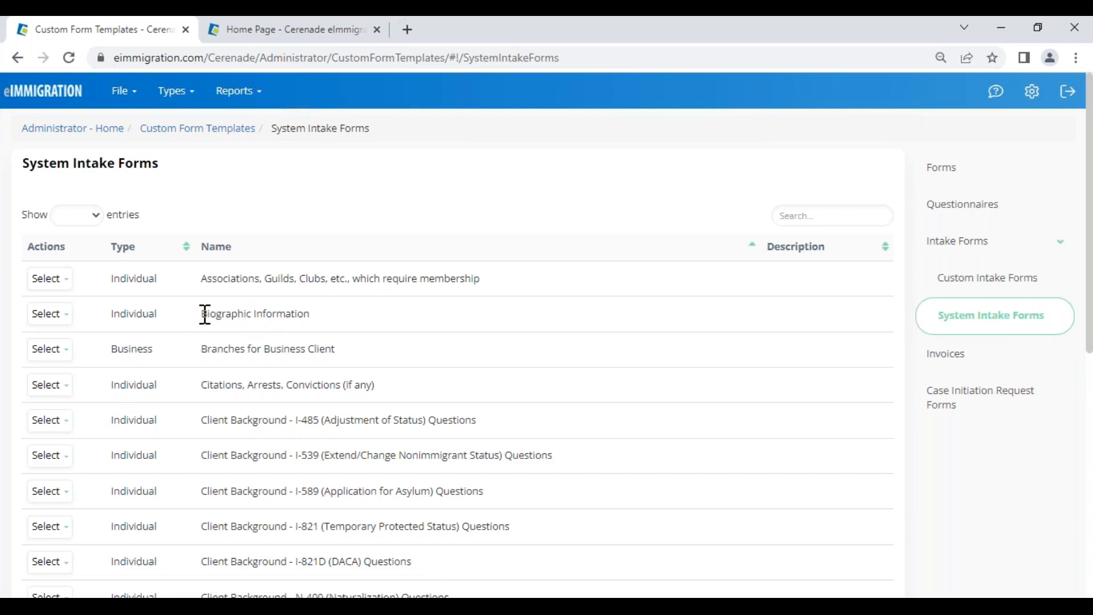
Step: Scroll through the System Intake Forms, reviewing names like Biographic Information and History of Address
drag(205, 315, 302, 320)
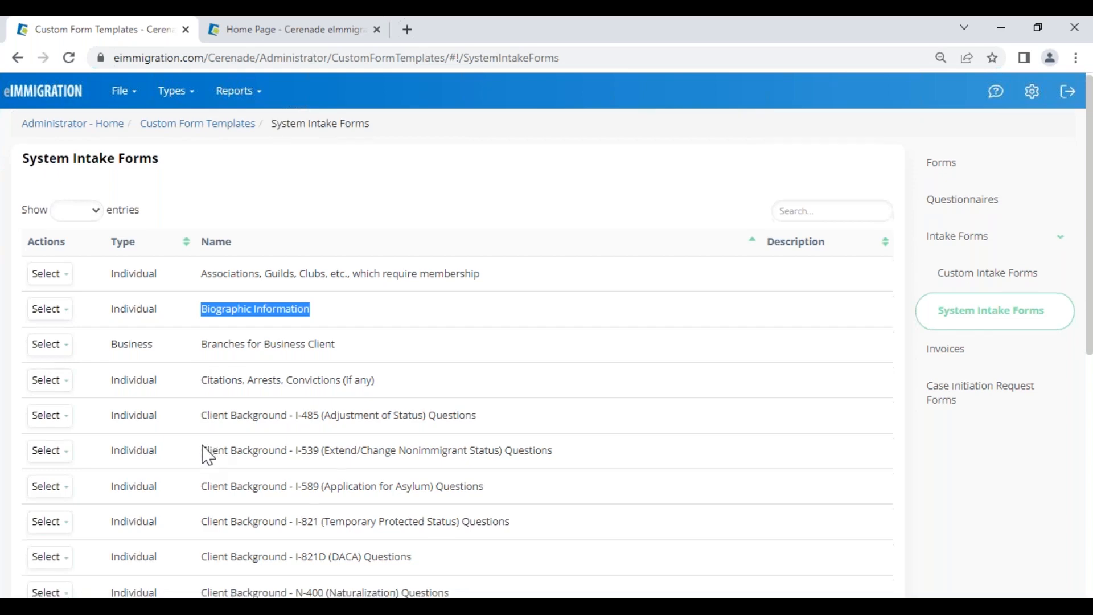
scroll(212, 382, down, 3)
drag(203, 470, 295, 491)
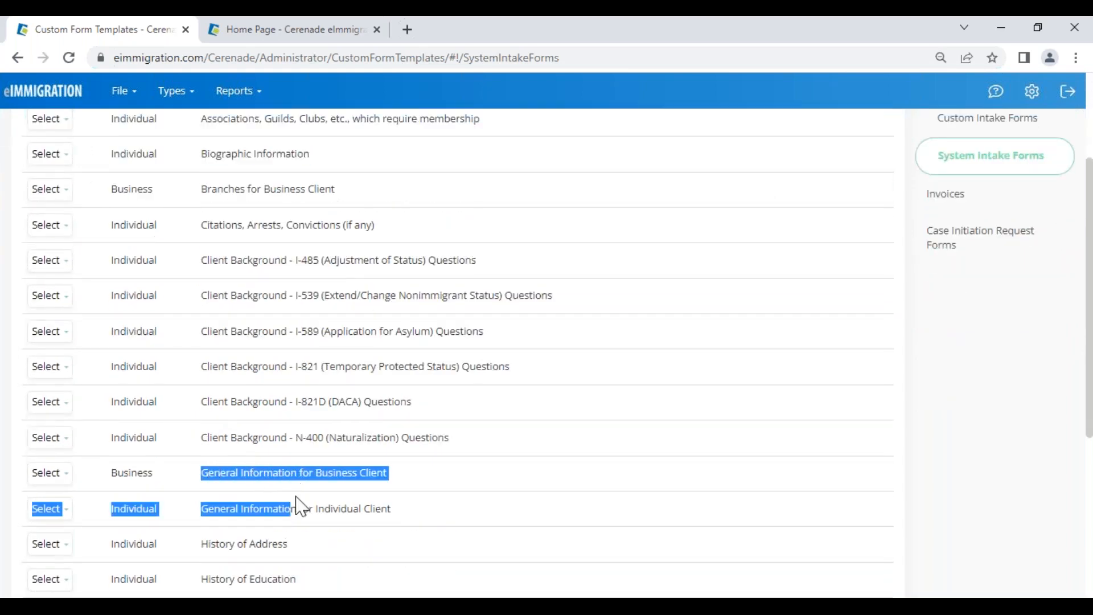
scroll(302, 512, down, 3)
drag(215, 385, 275, 415)
click(268, 436)
drag(207, 384, 296, 528)
scroll(279, 564, down, 3)
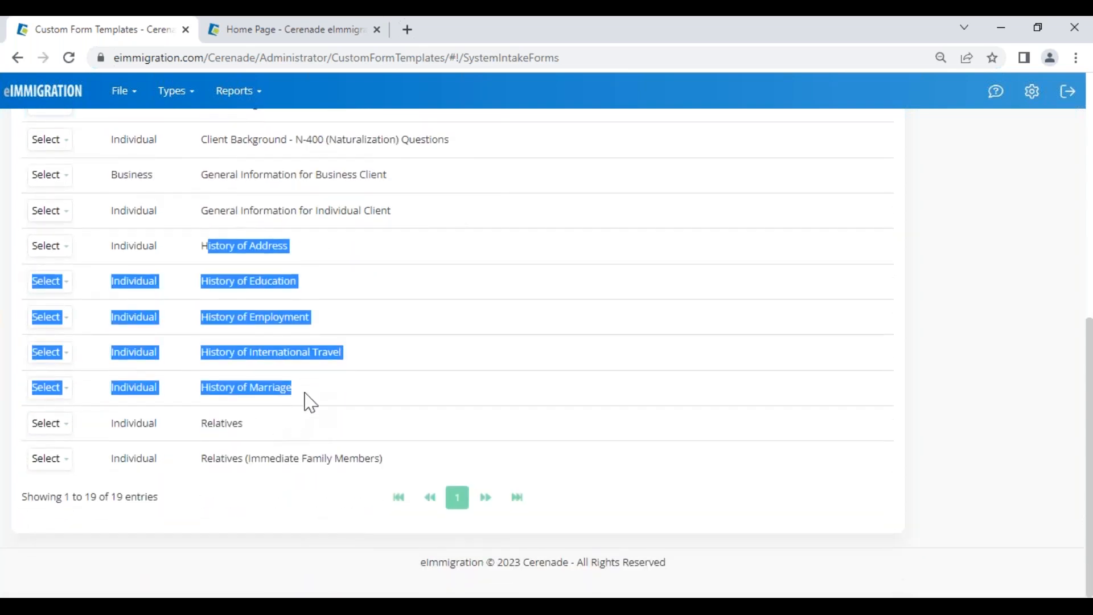
click(276, 431)
drag(217, 261, 328, 249)
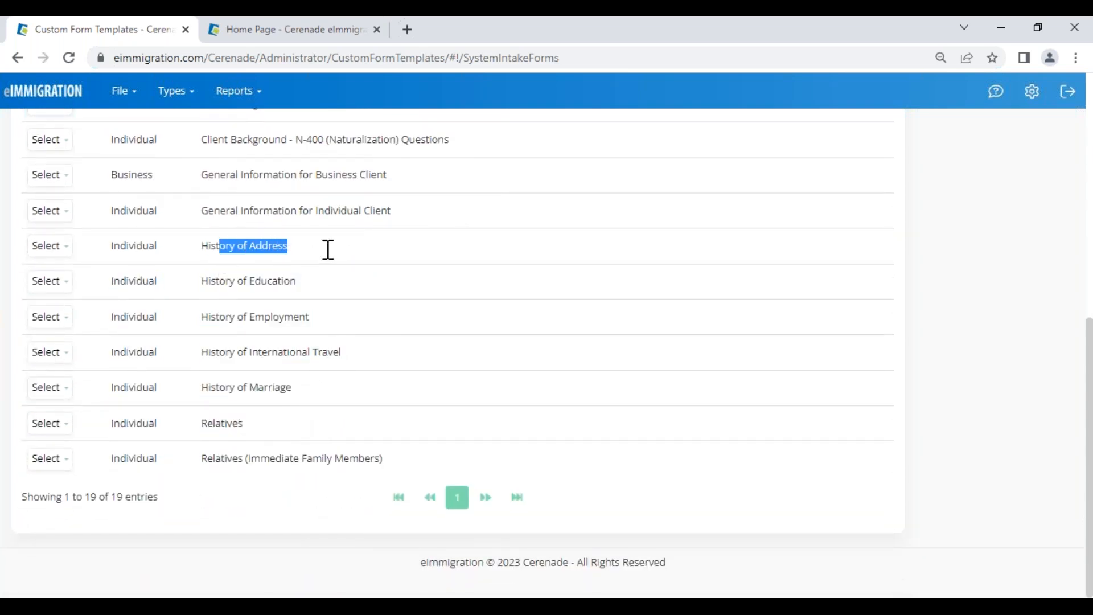
double_click(225, 426)
click(265, 441)
Step: Copy the Client Background - I-589 (Application for Asylum) Questions intake form
scroll(264, 442, up, 4)
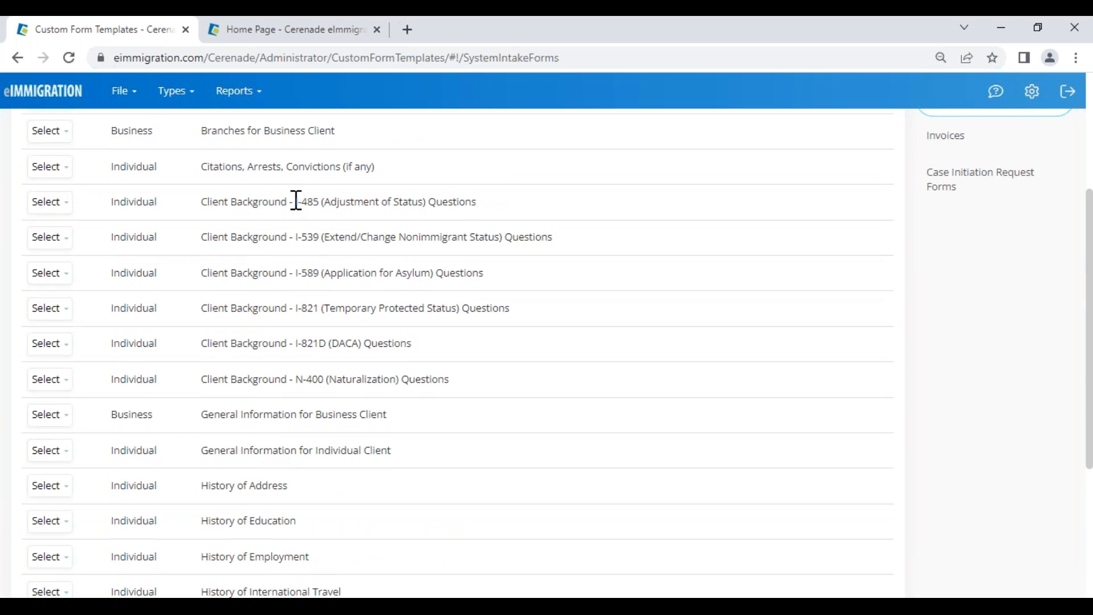
scroll(286, 300, up, 2)
click(54, 354)
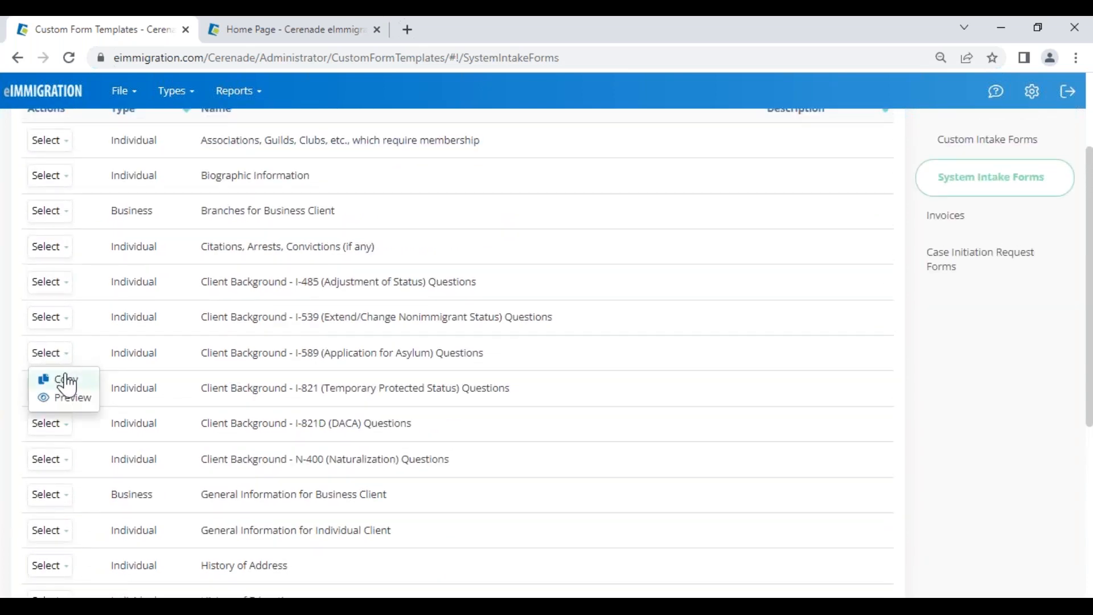
click(67, 381)
Step: Replace the copied form name's long prefix with FULL, deleting the stray ')' and '(Copy)' suffix
scroll(512, 298, down, 6)
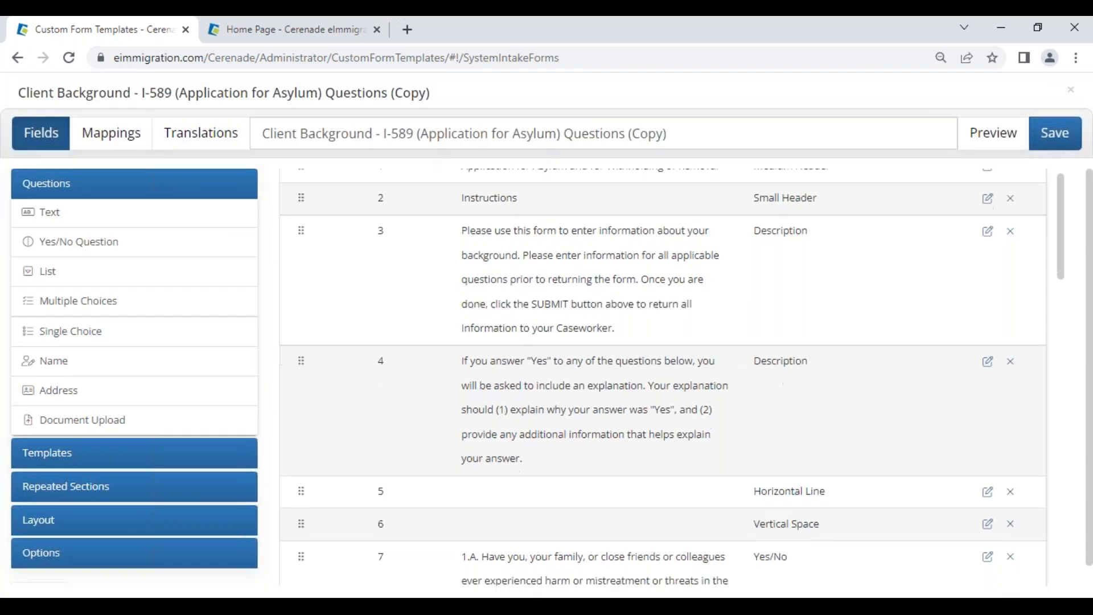
scroll(559, 226, down, 8)
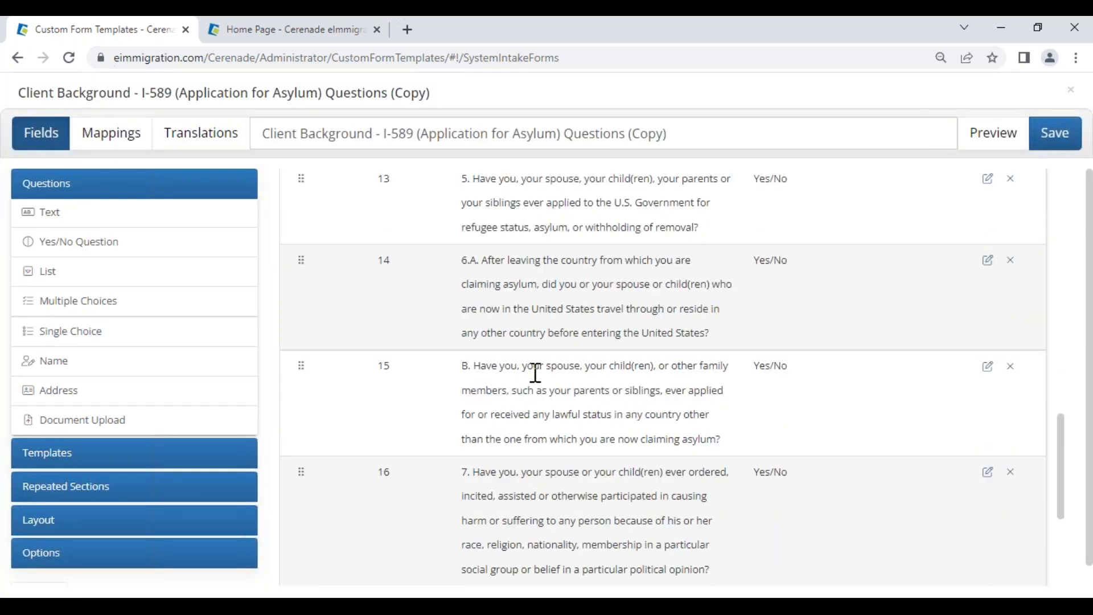
drag(535, 373, 669, 441)
scroll(512, 393, up, 12)
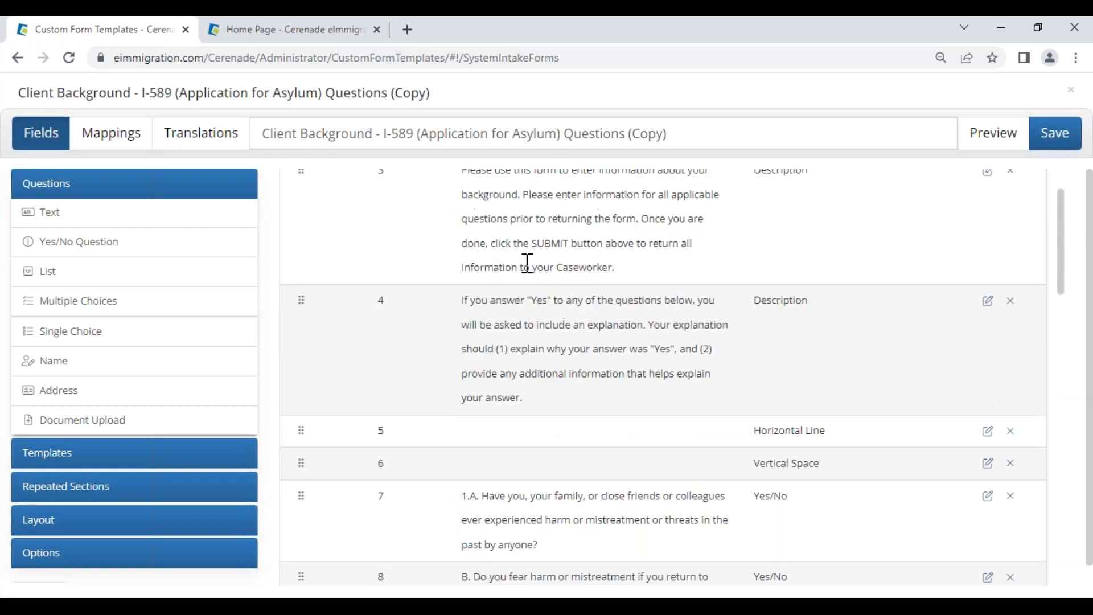
scroll(527, 263, up, 2)
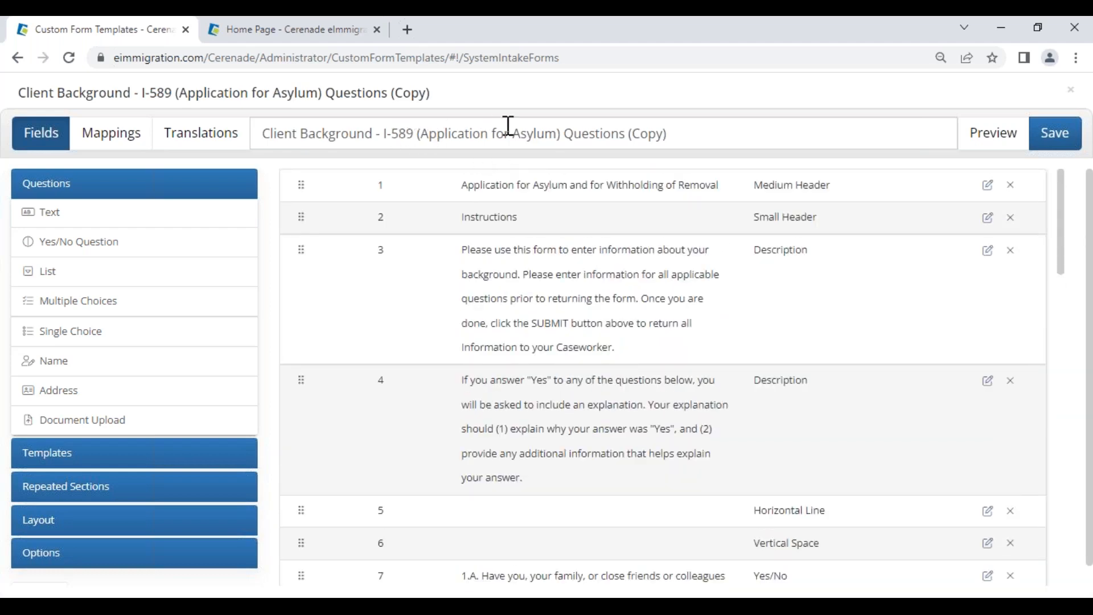
drag(520, 137, 669, 131)
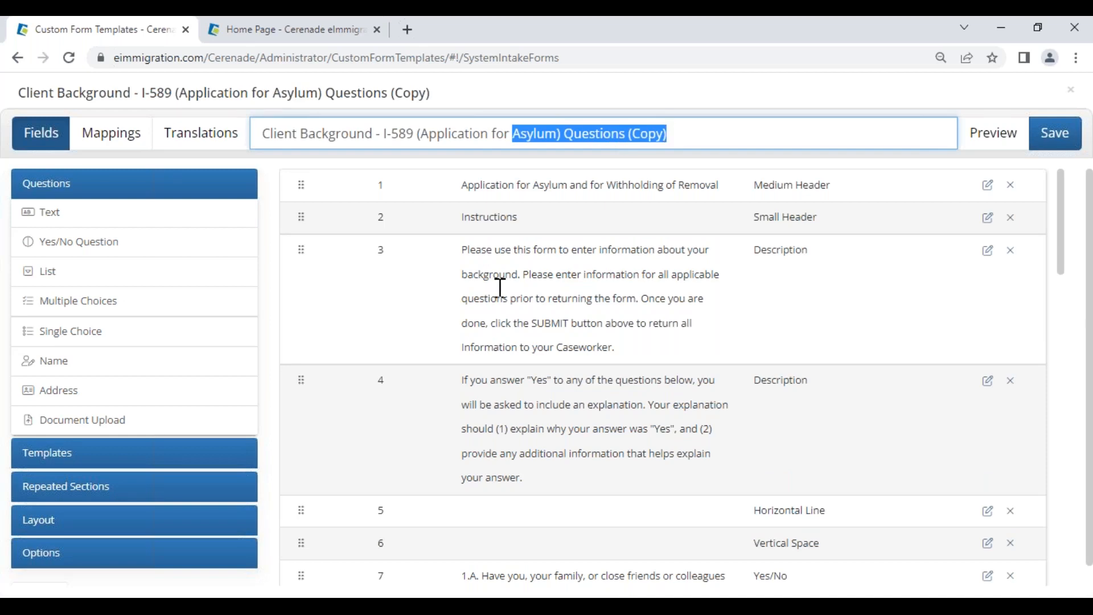
click(509, 140)
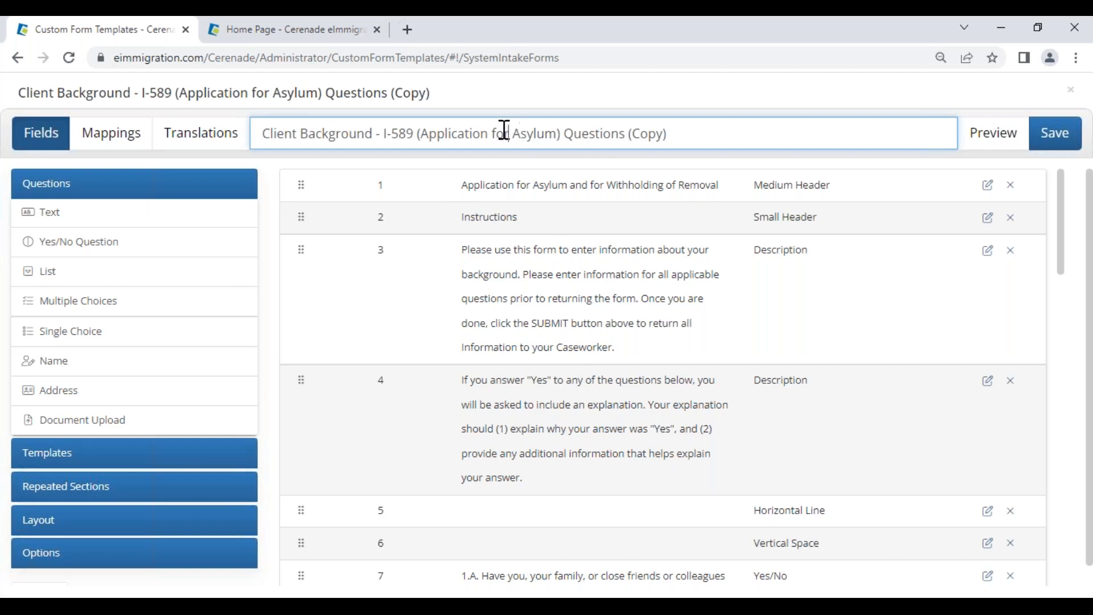
drag(505, 130, 198, 134)
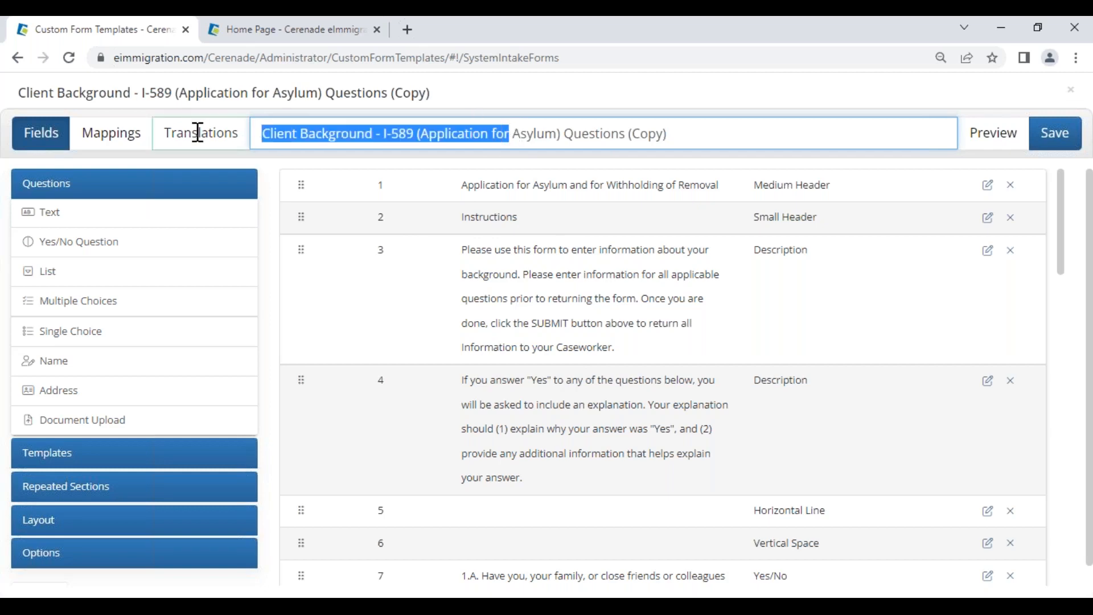
text(FULL)
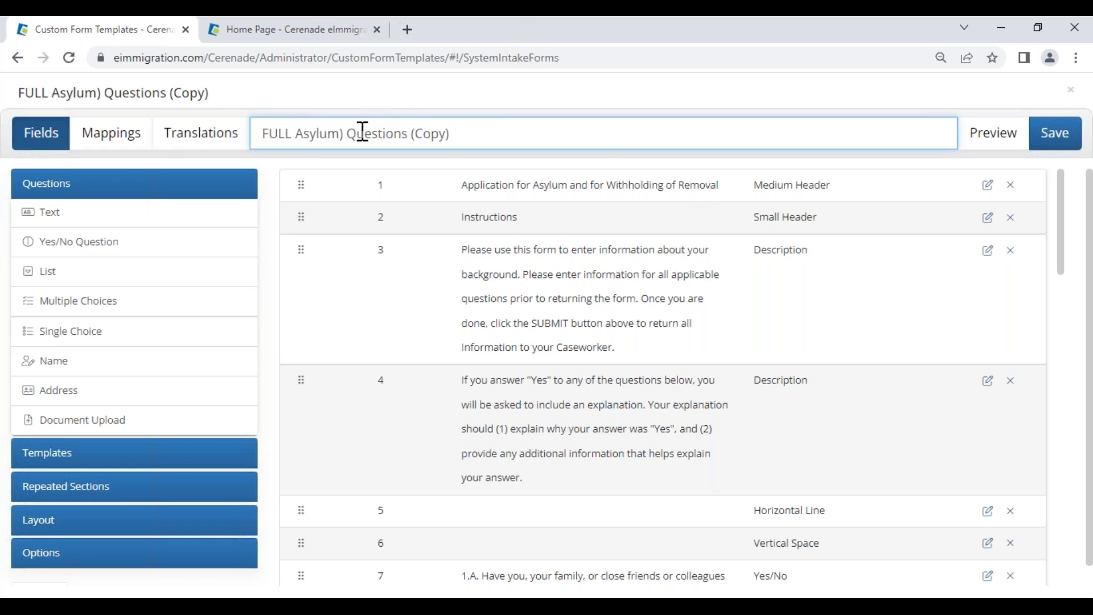
key(BackSpace)
key(BackSpace)
drag(406, 134, 488, 128)
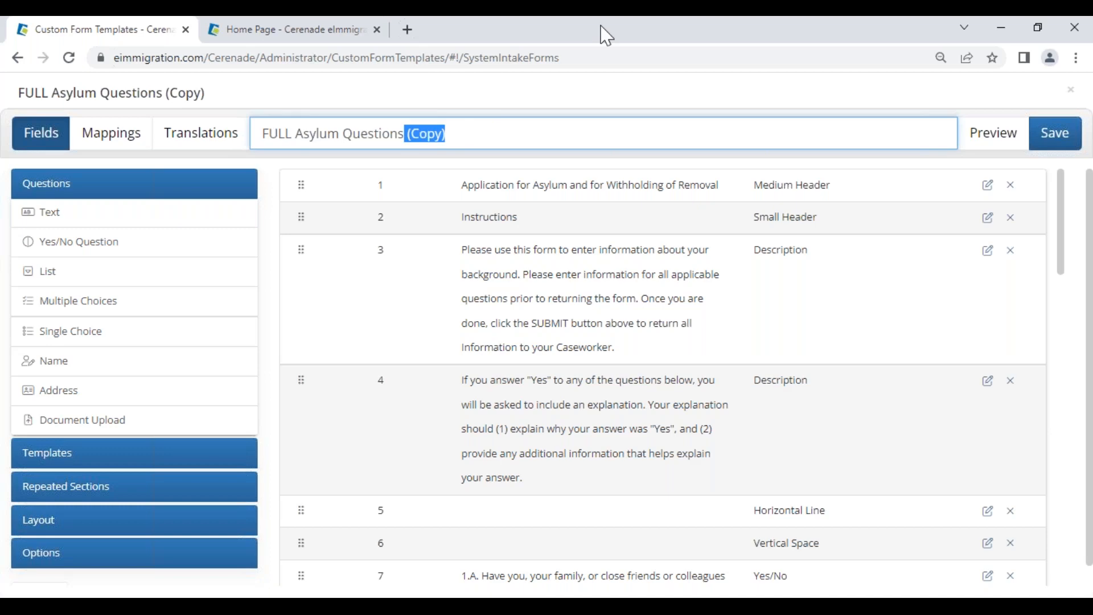
key(BackSpace)
key(BackSpace)
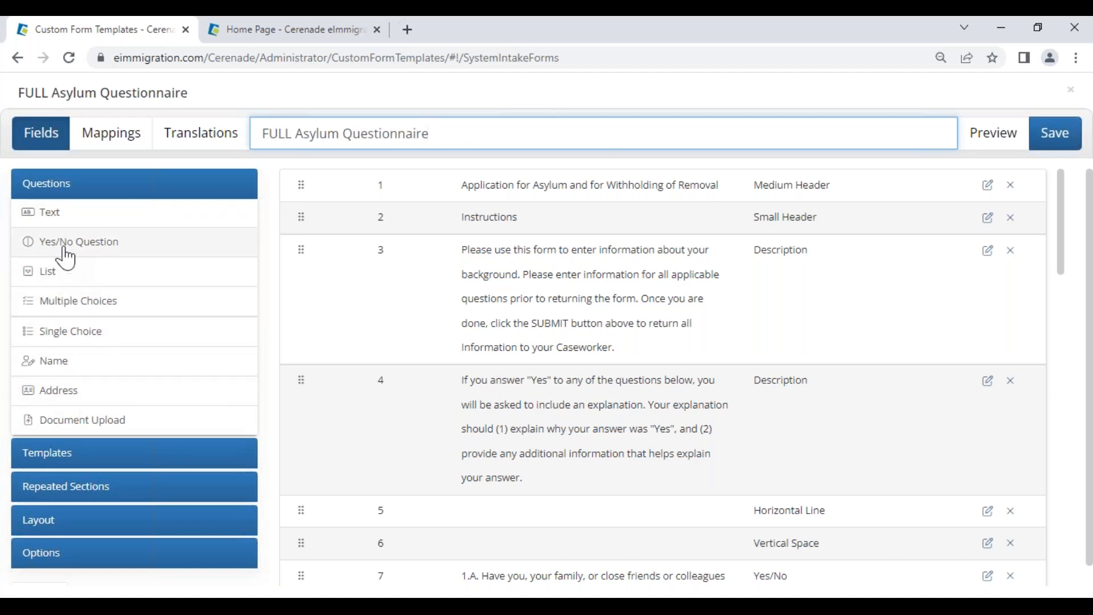
Step: Append Name, Address and Document Upload questions to the form as fields 20–22
click(61, 365)
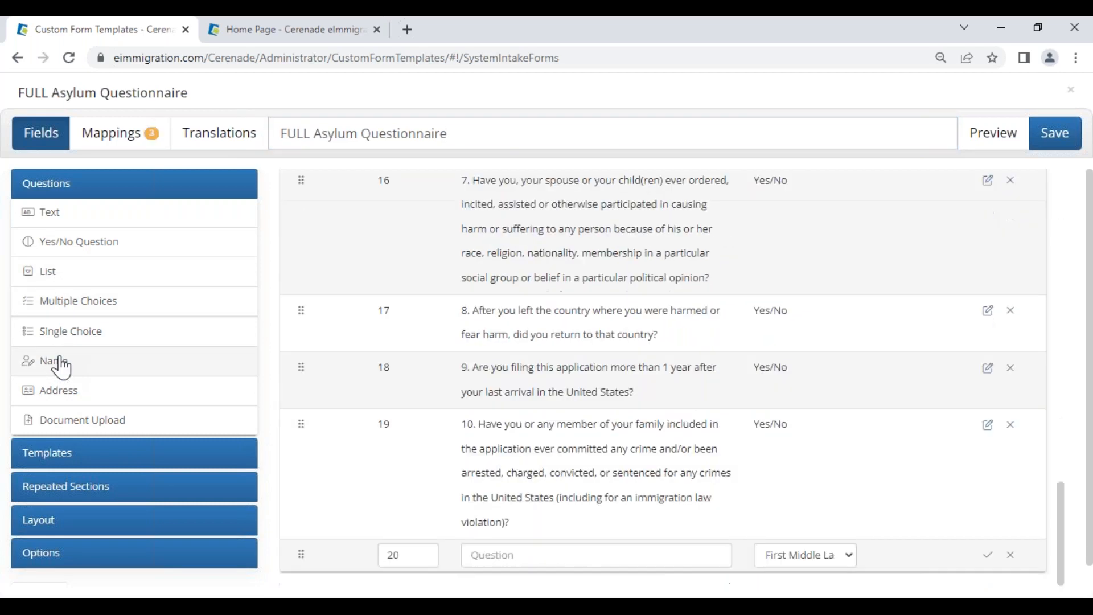
click(55, 388)
click(62, 419)
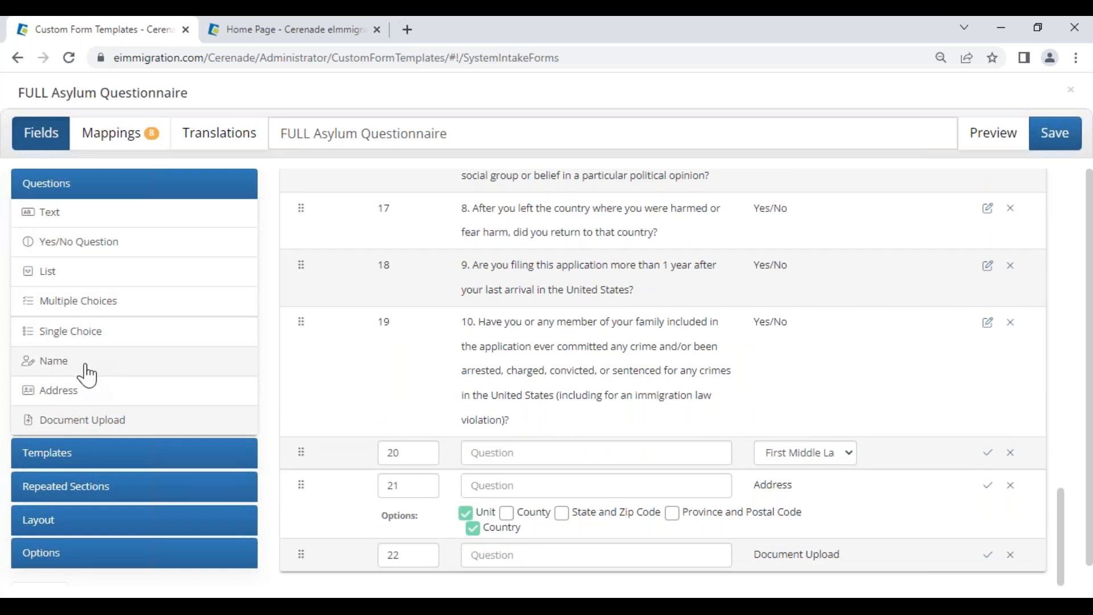
click(73, 493)
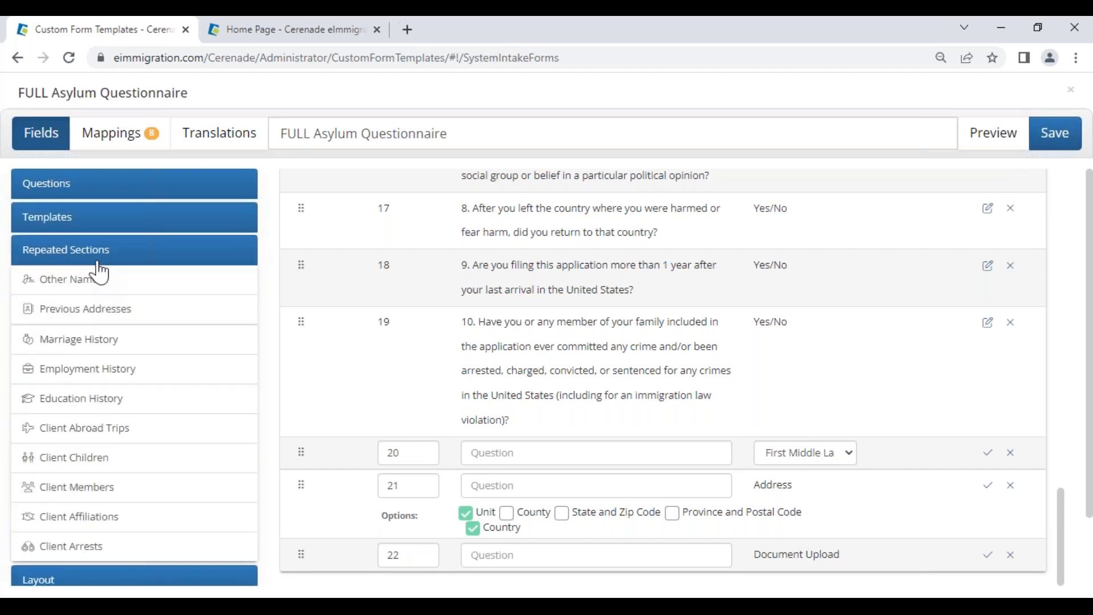
scroll(527, 296, up, 2)
scroll(527, 296, up, 4)
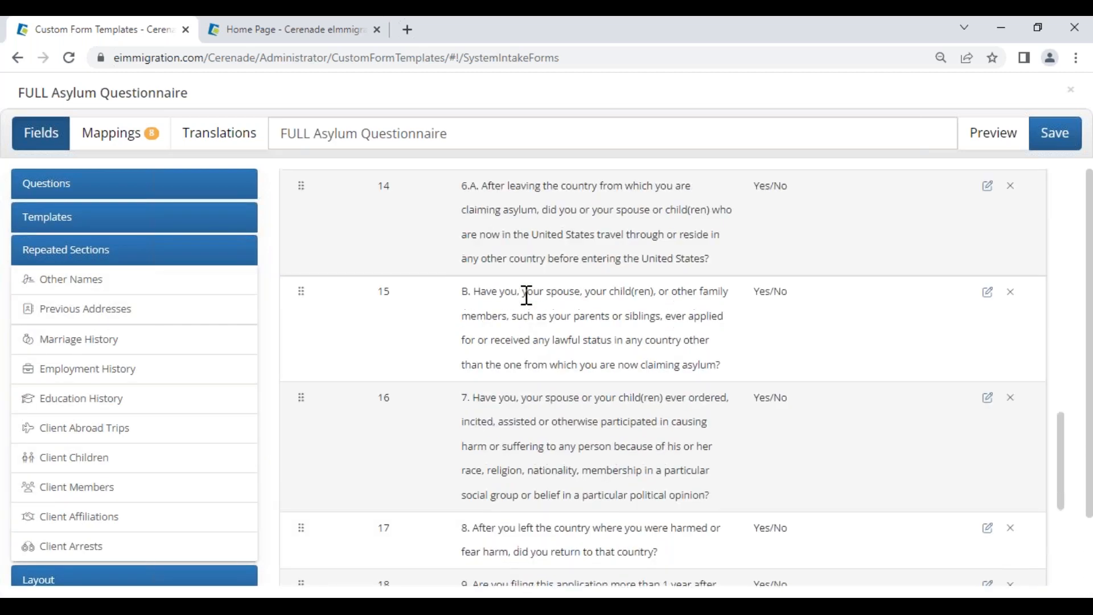
scroll(527, 295, down, 6)
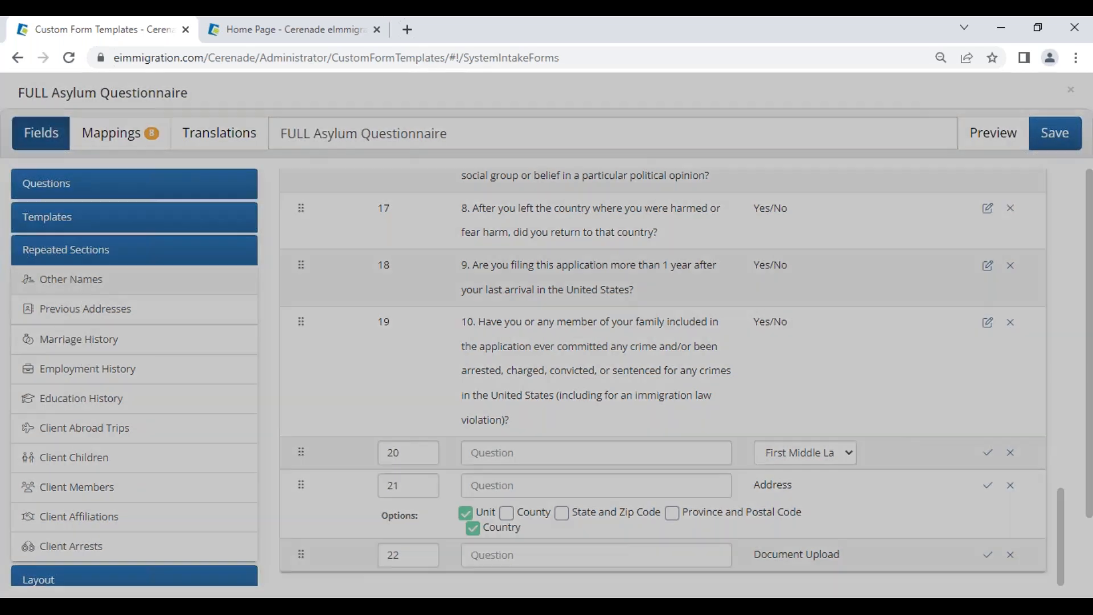
Step: Add Other Names, Previous Addresses, Marriage, Employment, Education, Abroad Trips, Children, Affiliations and Arrests sections
click(72, 281)
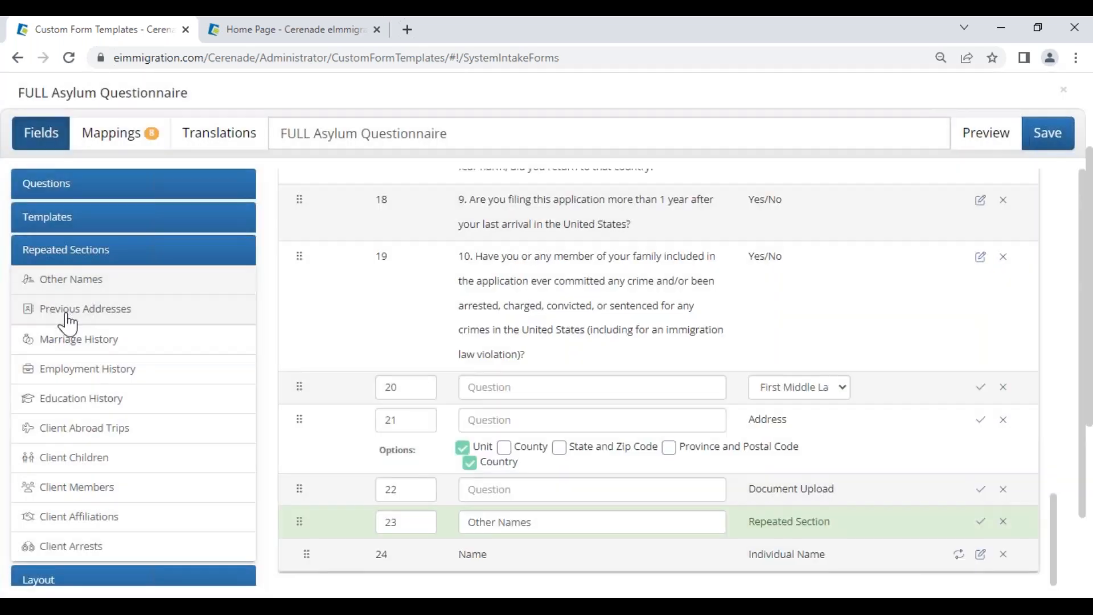
click(71, 311)
click(70, 345)
click(73, 370)
click(76, 408)
click(74, 436)
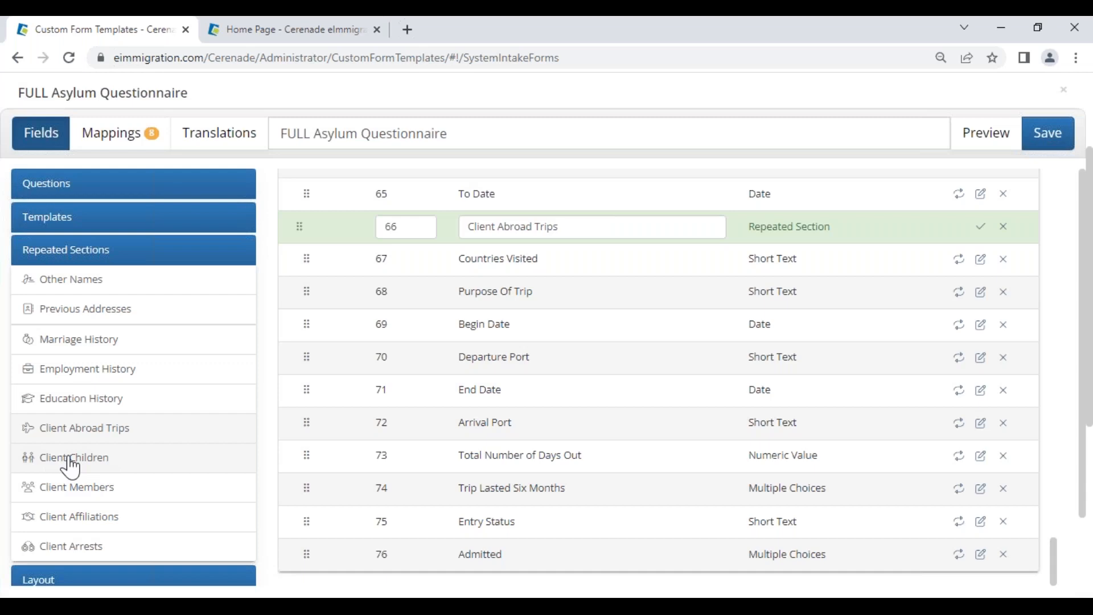
click(72, 466)
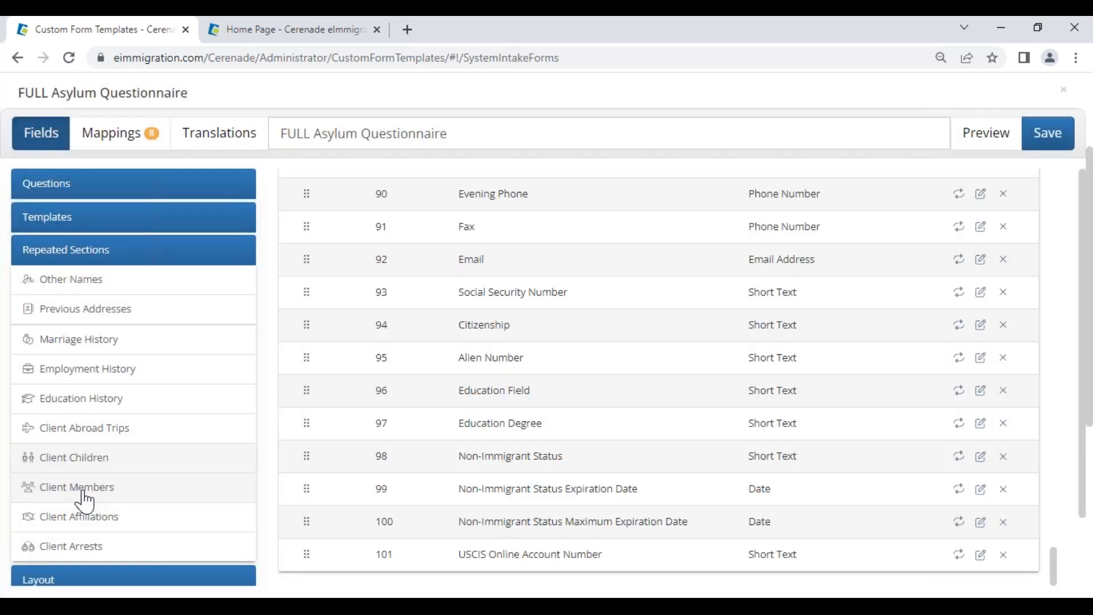
click(89, 518)
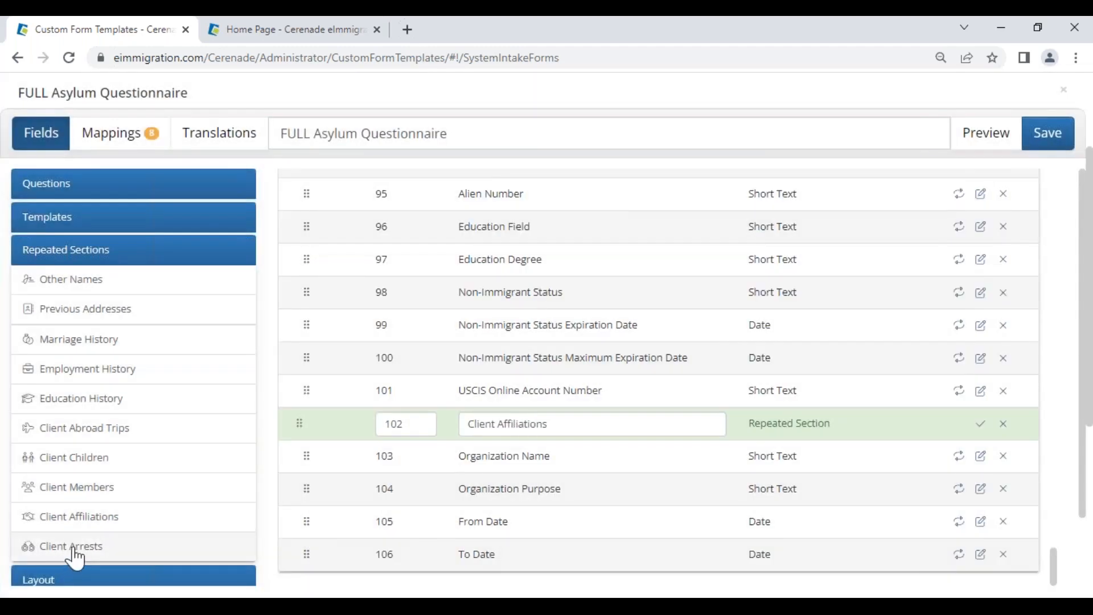
click(74, 548)
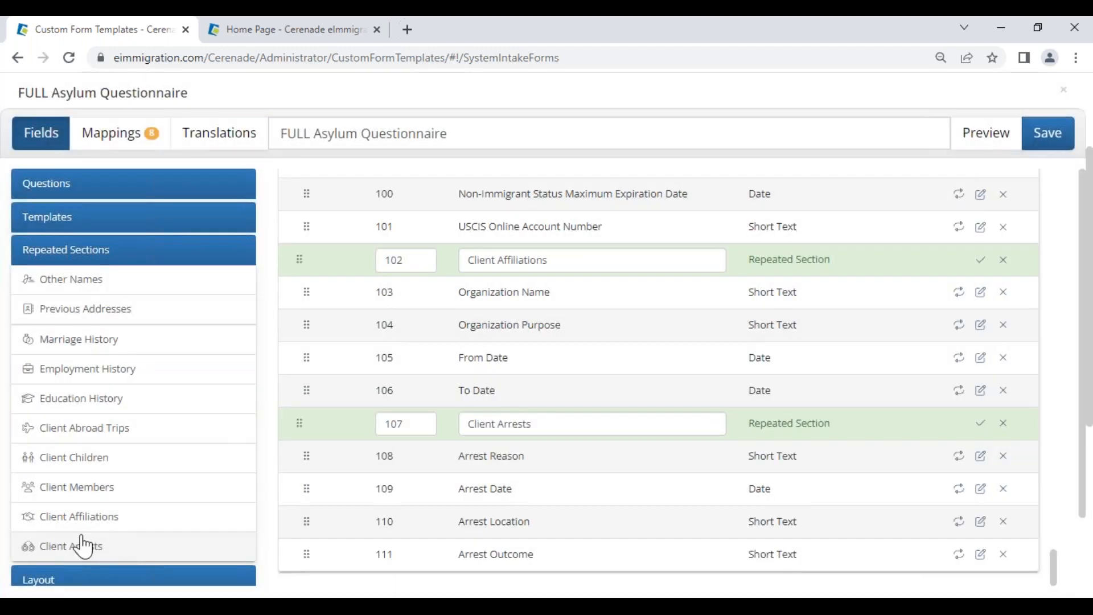
click(58, 227)
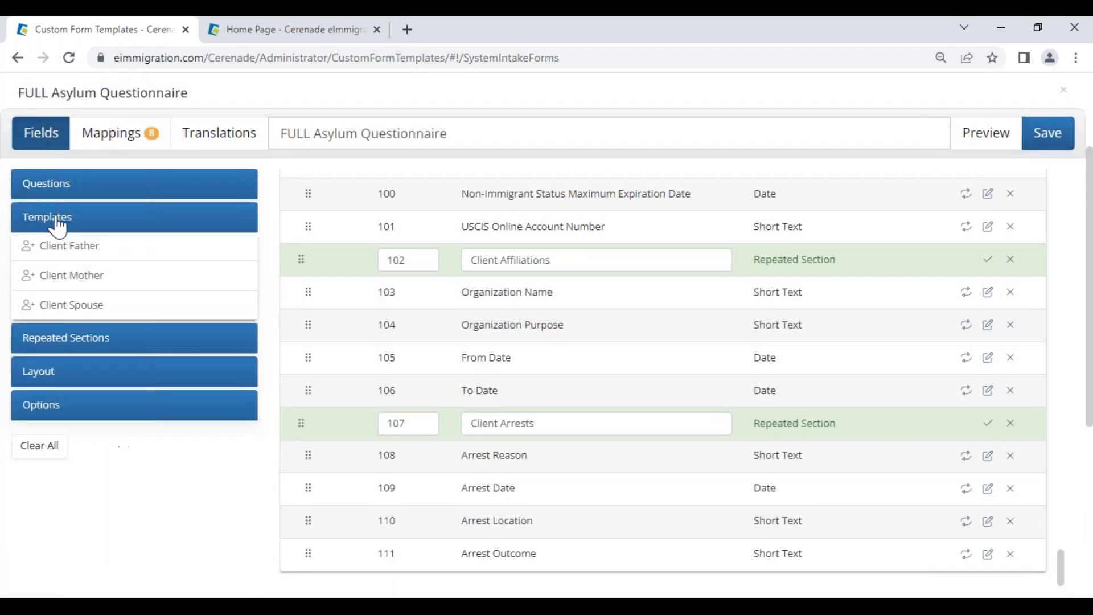
Step: Add the father's first, middle and last name, sex, and birth city, state and country fields
click(82, 255)
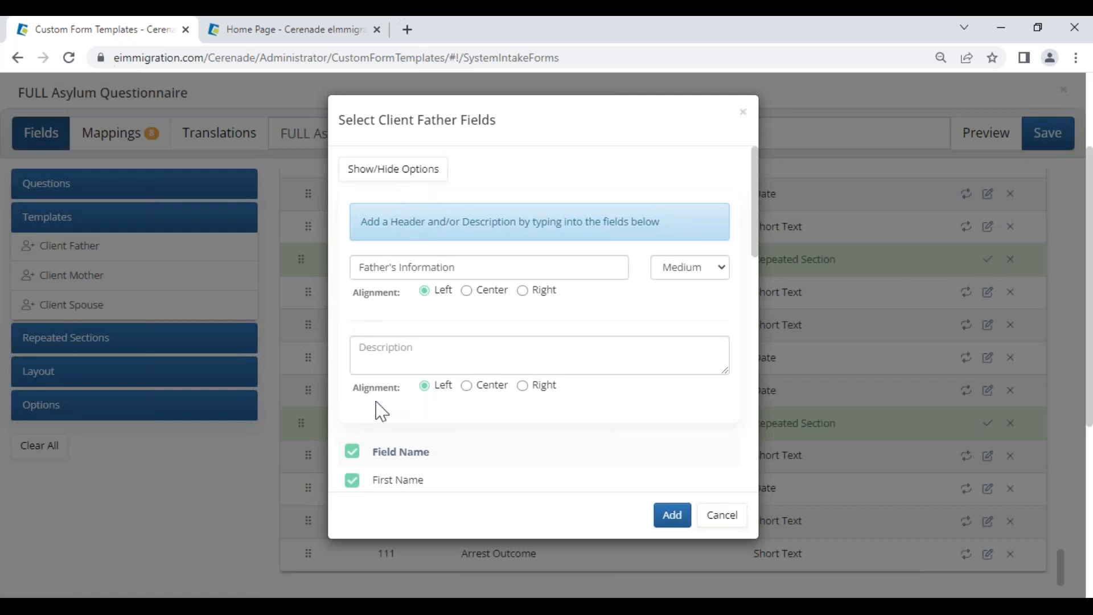
scroll(380, 421, down, 5)
scroll(380, 424, up, 4)
scroll(370, 456, down, 5)
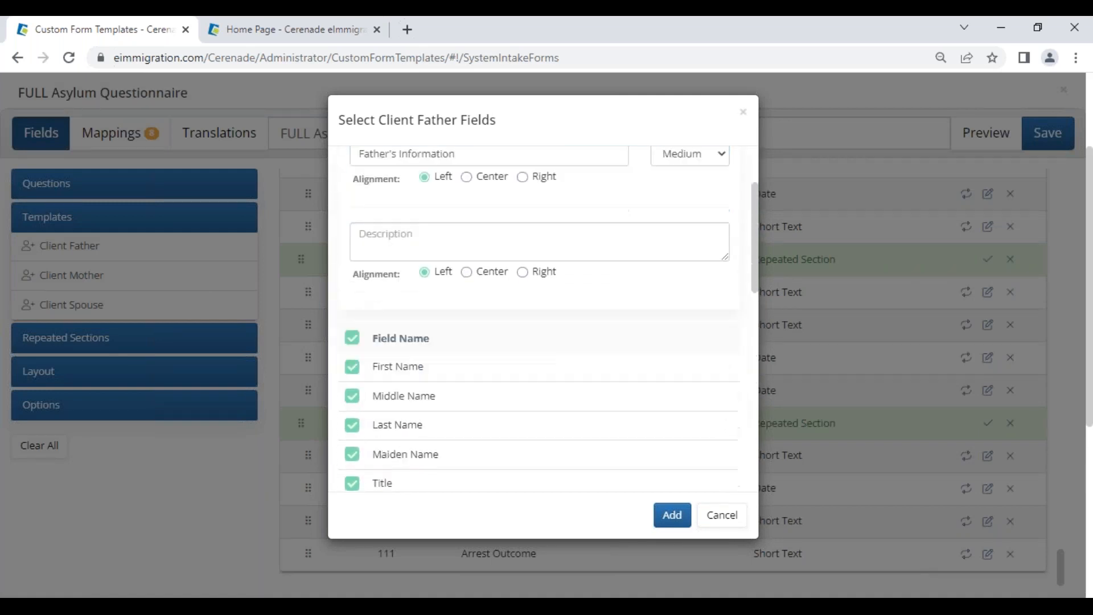
scroll(373, 414, up, 4)
click(357, 374)
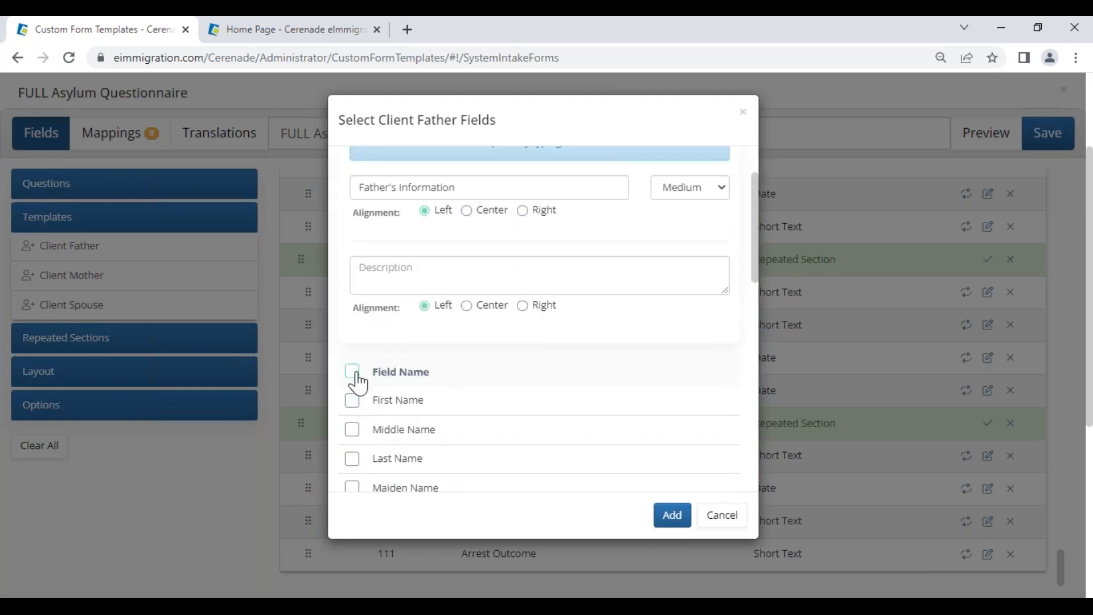
click(353, 402)
click(351, 430)
click(352, 461)
scroll(359, 450, down, 3)
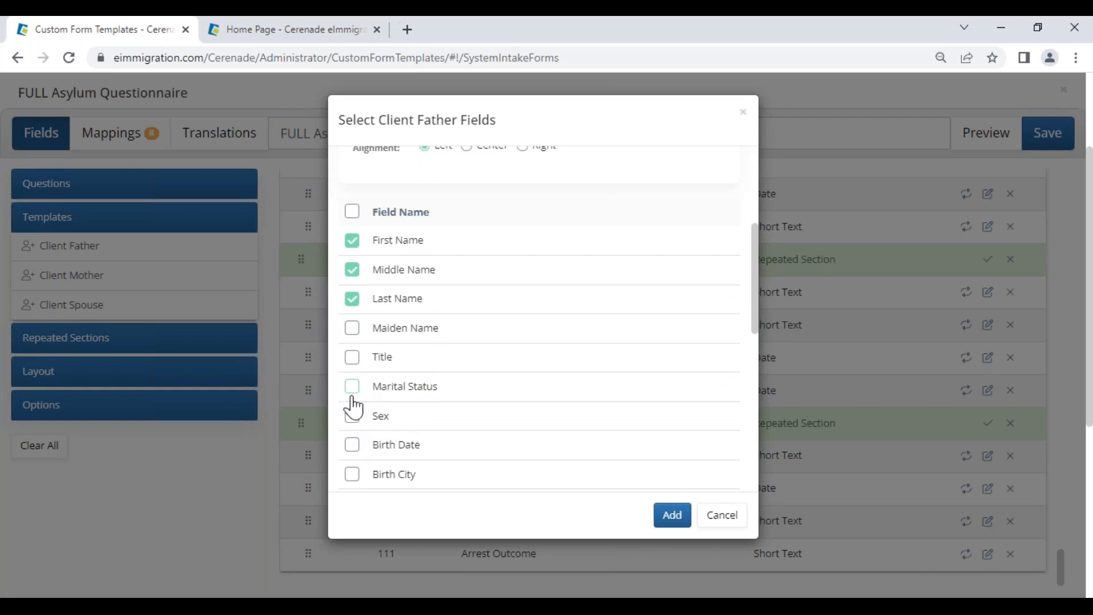
click(353, 420)
scroll(408, 422, down, 2)
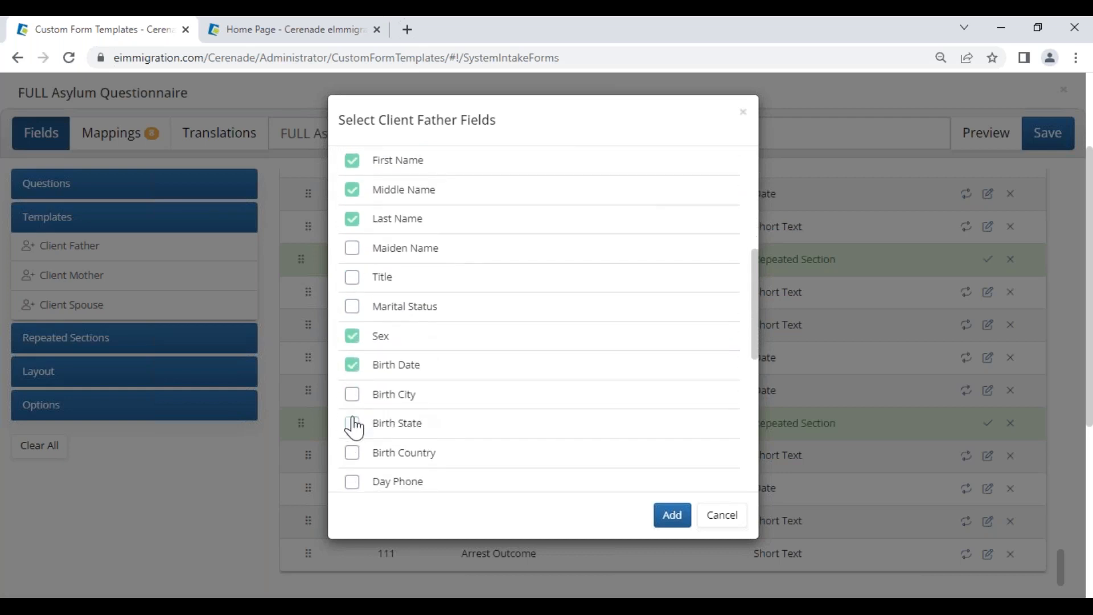
click(352, 395)
click(352, 424)
click(356, 453)
click(669, 527)
Step: Add the mother's first, middle, last and maiden name, sex, and birth date, city, state and country
scroll(470, 434, down, 3)
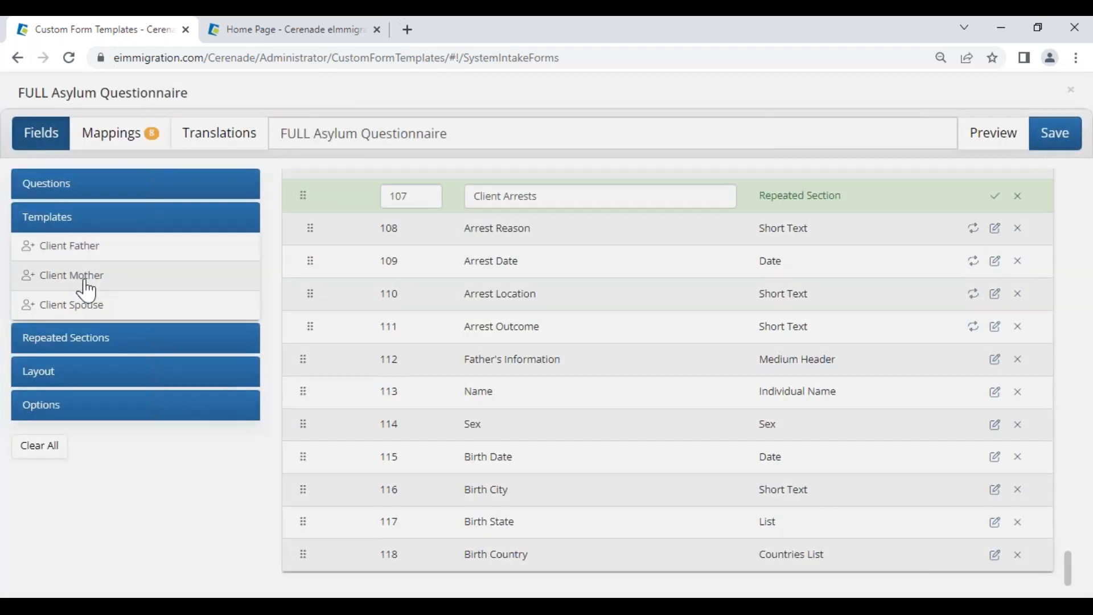
click(87, 291)
click(352, 453)
scroll(356, 297, down, 4)
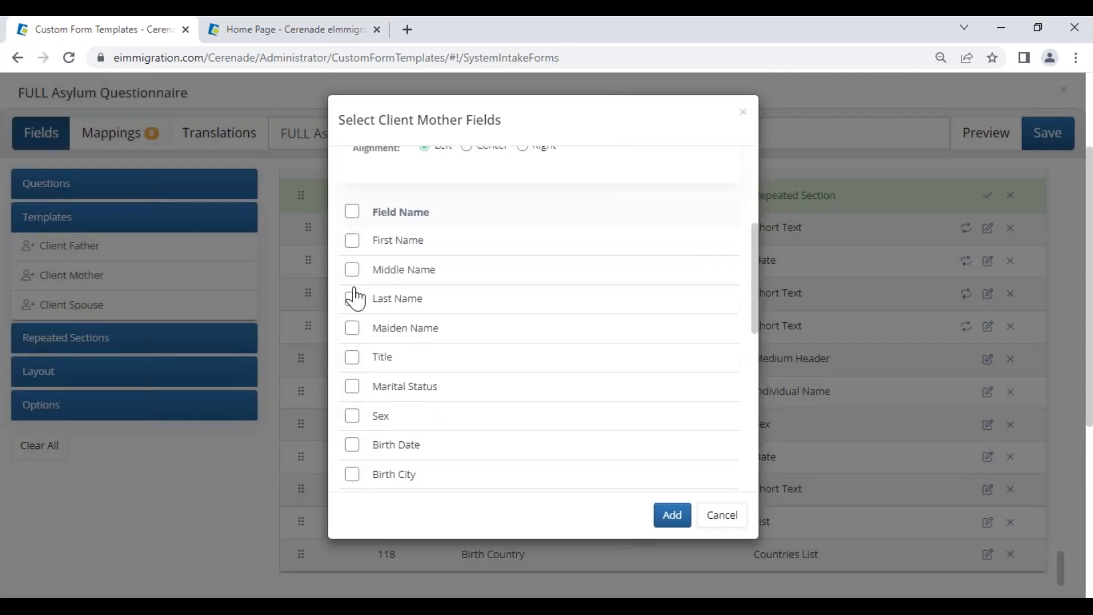
click(352, 240)
click(352, 270)
click(352, 298)
click(352, 328)
click(352, 416)
click(352, 474)
click(352, 445)
scroll(355, 438, down, 1)
click(353, 425)
click(352, 453)
click(672, 515)
scroll(637, 501, down, 5)
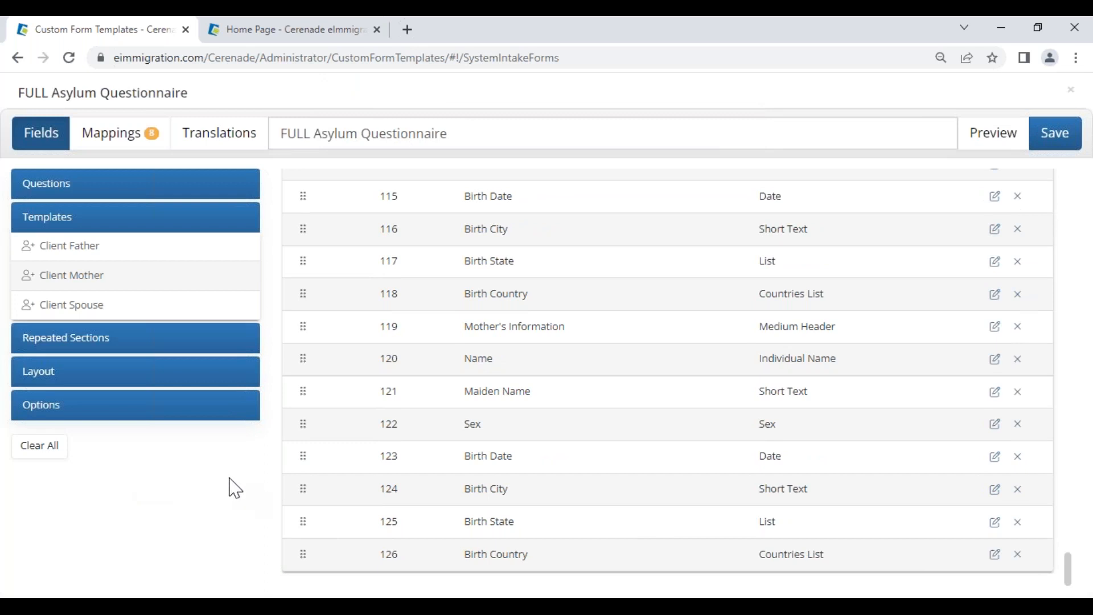
mouse_move(380, 260)
mouse_down()
mouse_move(401, 259)
mouse_move(402, 230)
mouse_up()
click(991, 135)
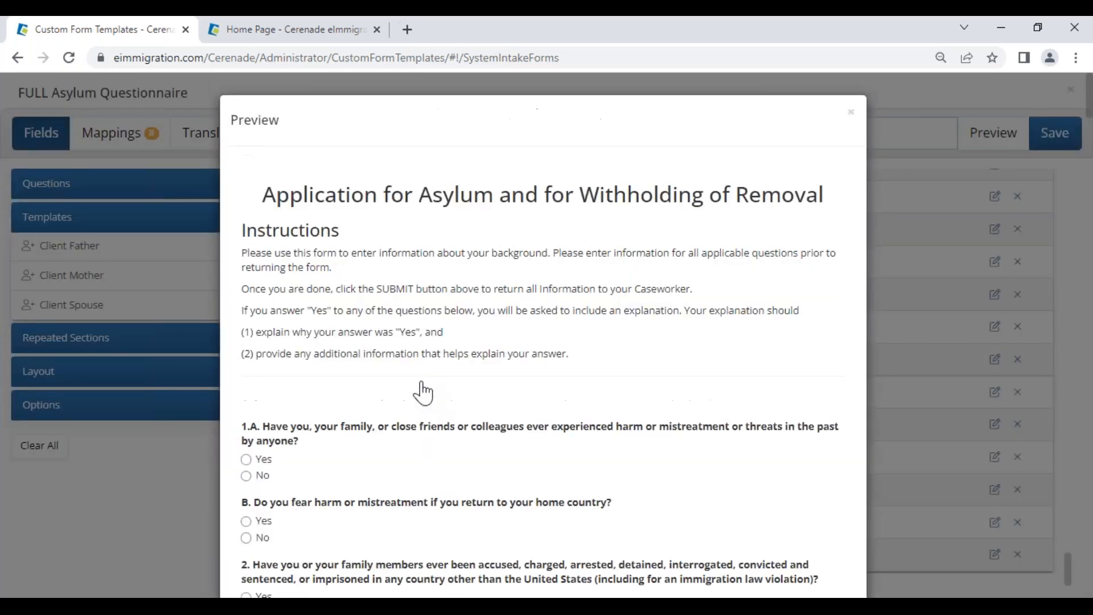
scroll(261, 470, down, 3)
scroll(291, 489, down, 9)
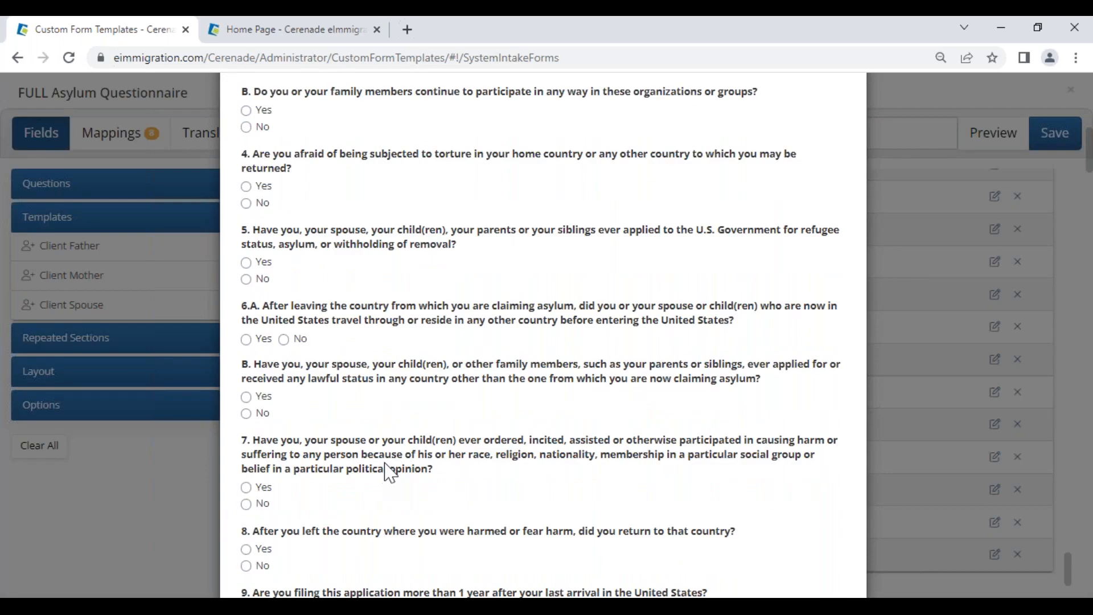
key(Escape)
scroll(604, 419, up, 15)
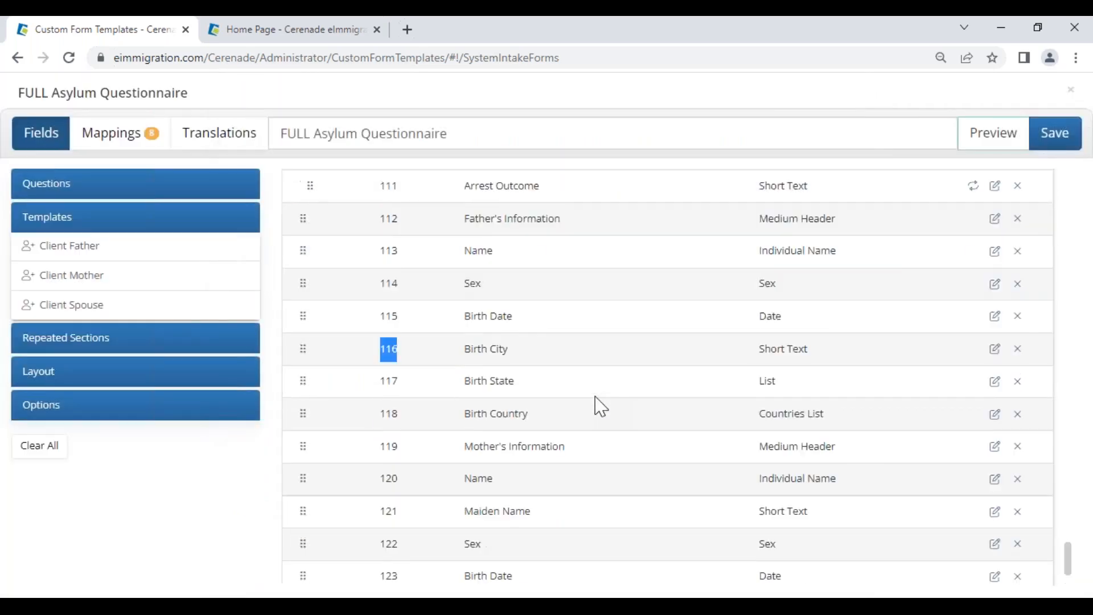
scroll(596, 406, up, 15)
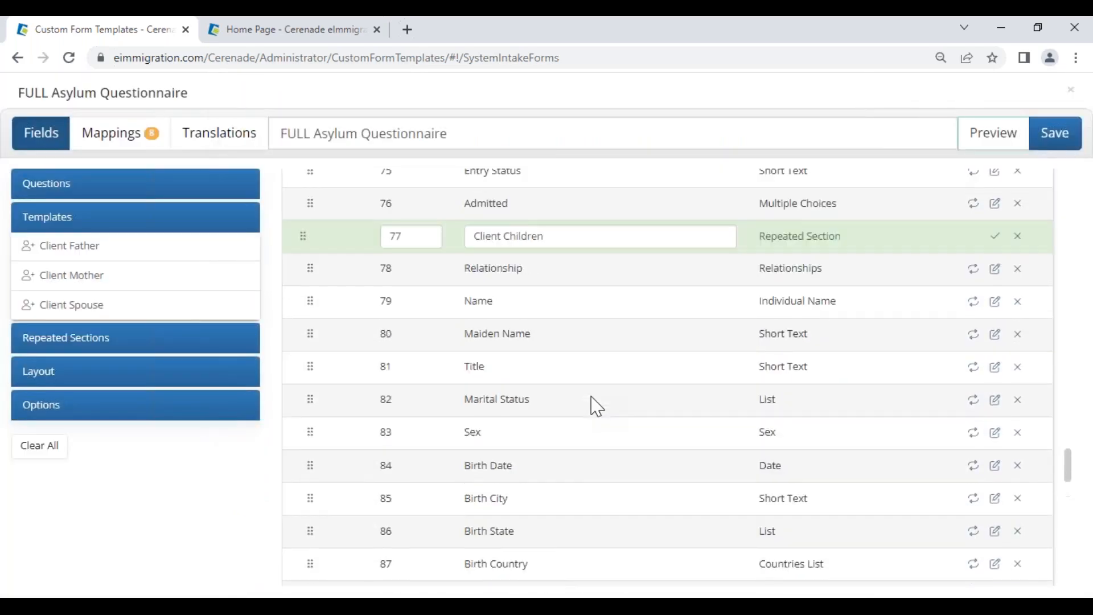
scroll(596, 406, up, 15)
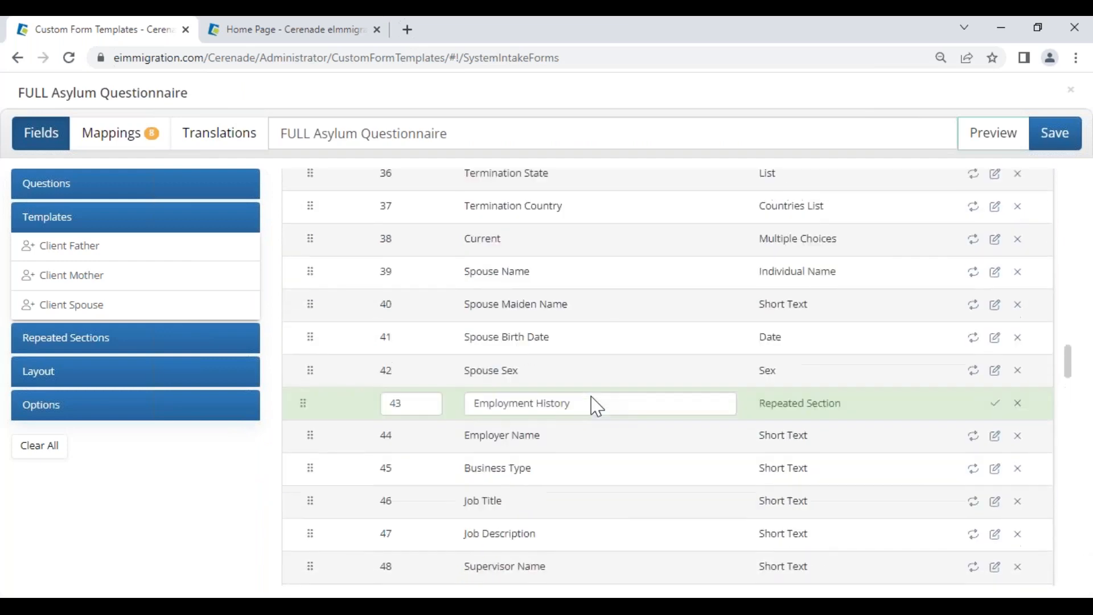
scroll(592, 402, up, 1)
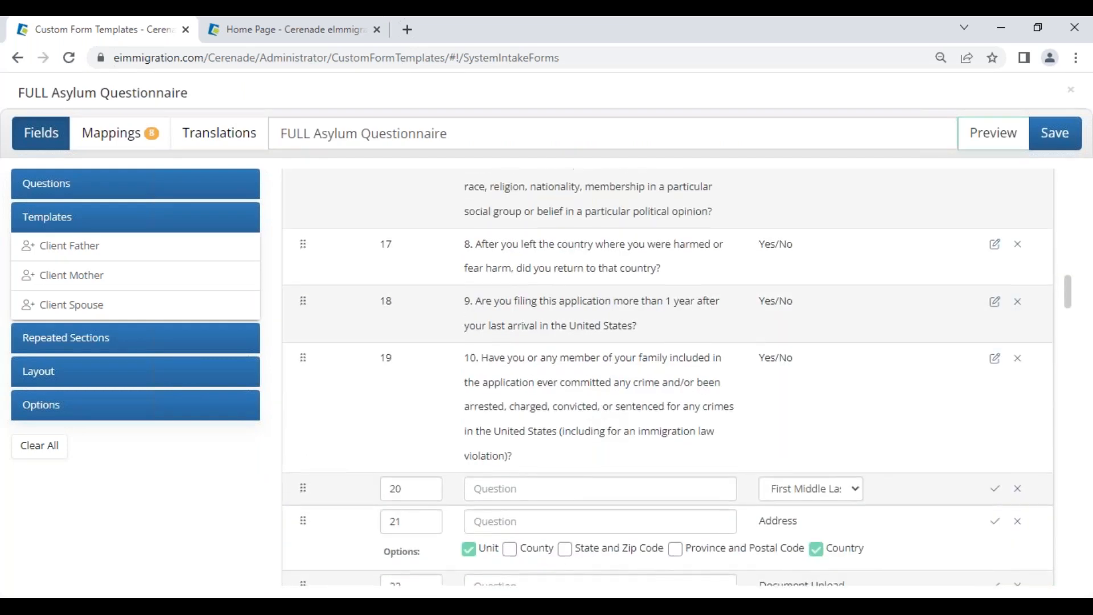
scroll(586, 427, down, 3)
Step: Word the full name question and keep the First Middle Last name format
double_click(395, 330)
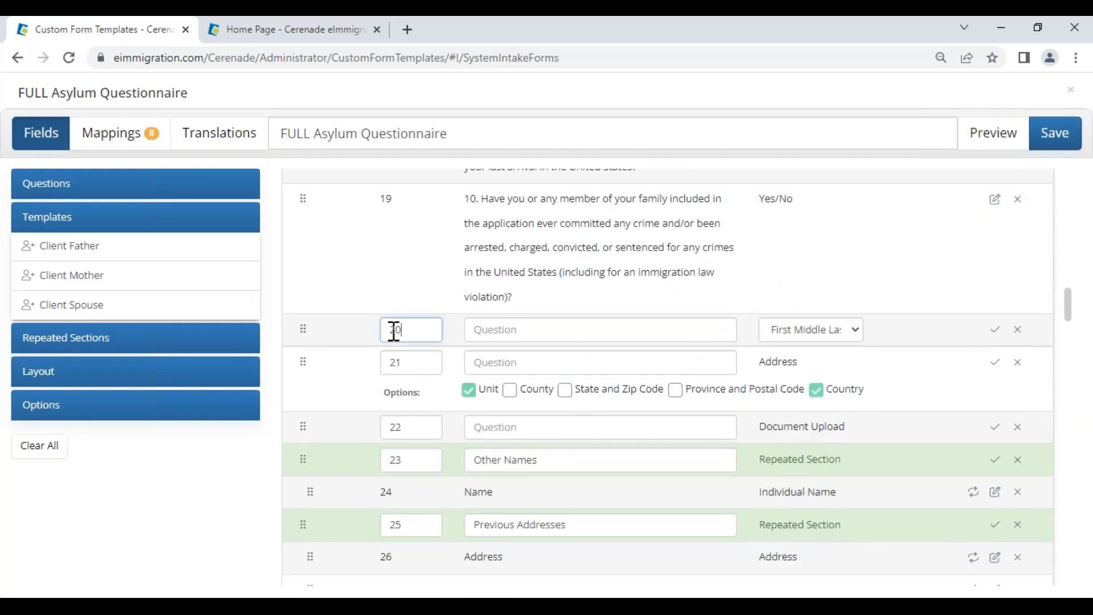
click(488, 332)
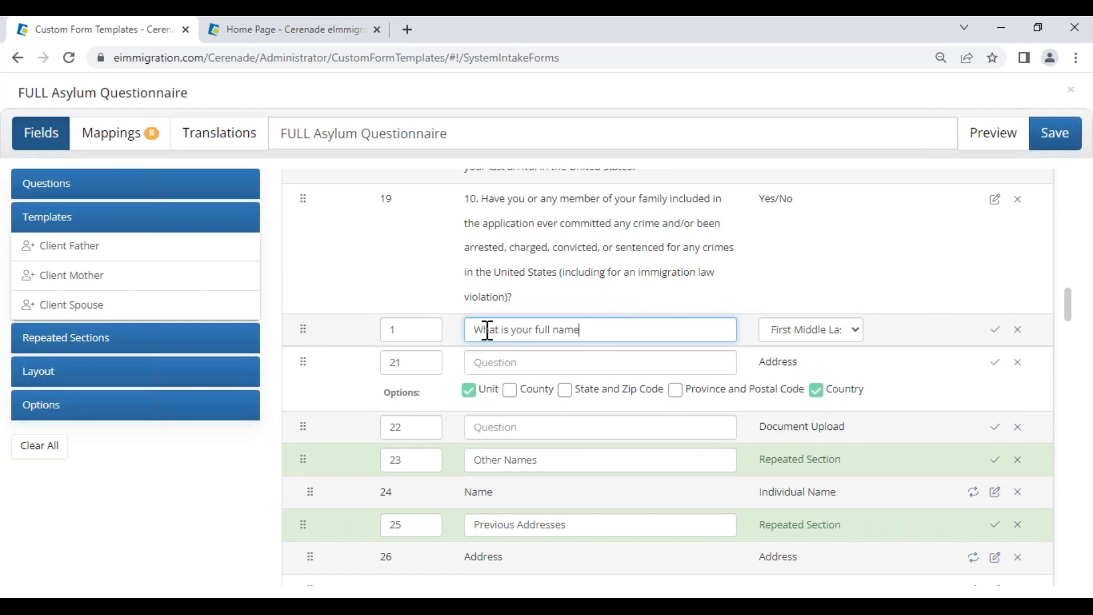
click(810, 333)
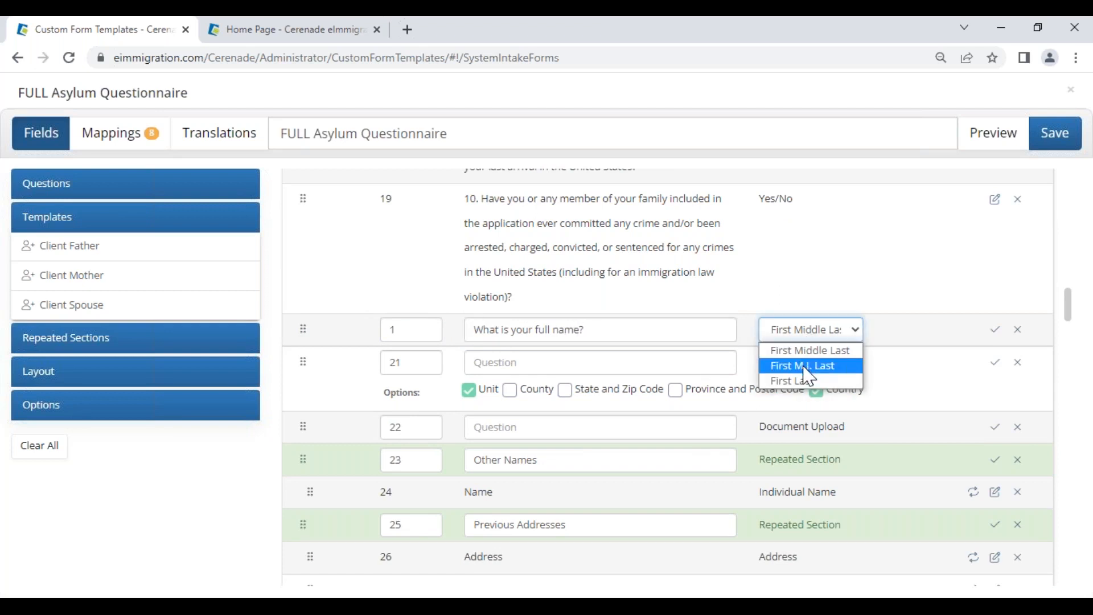
click(823, 351)
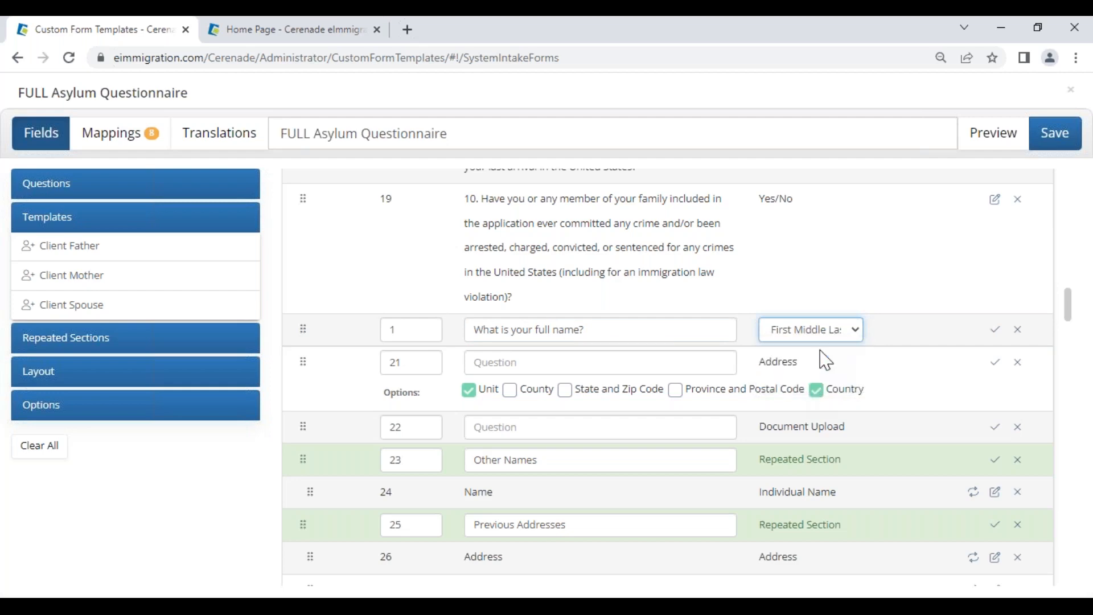
Step: Word the US residence address question to ask state and zip code without country, and save both
double_click(392, 363)
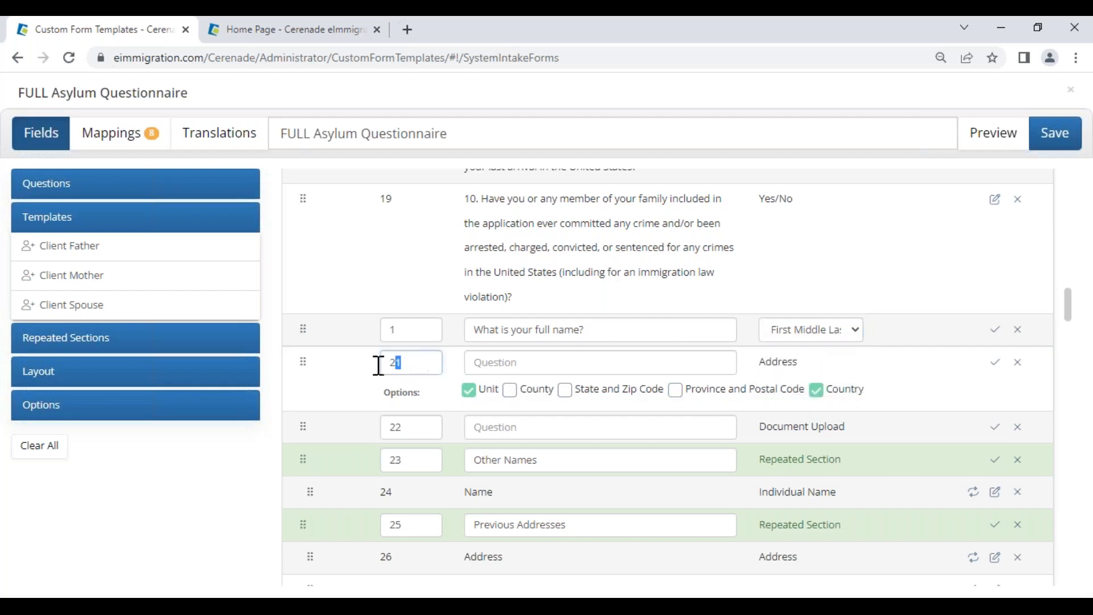
click(515, 365)
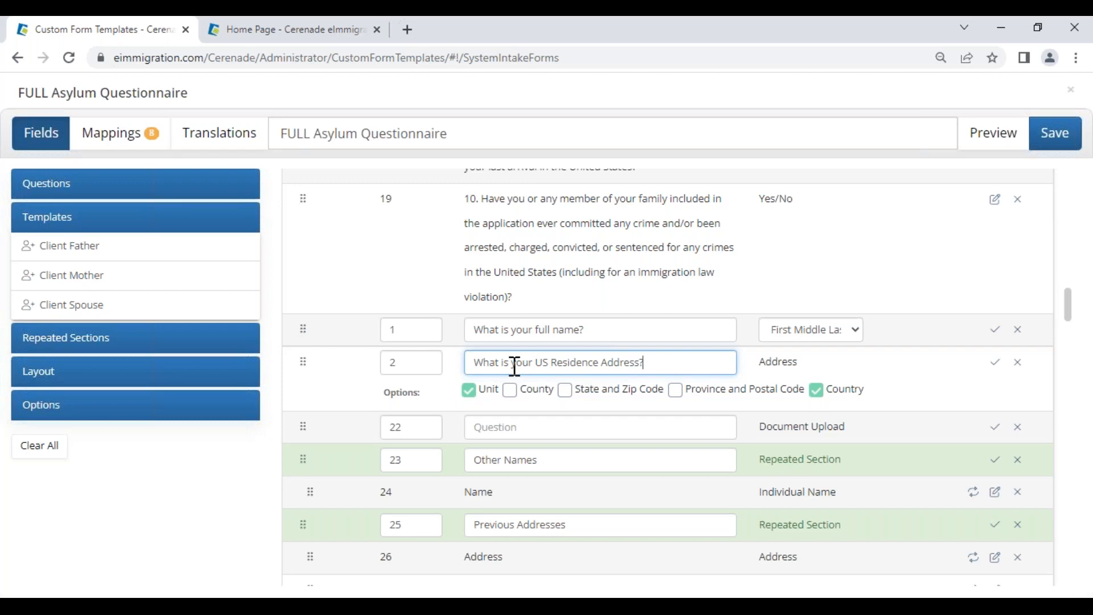
click(817, 391)
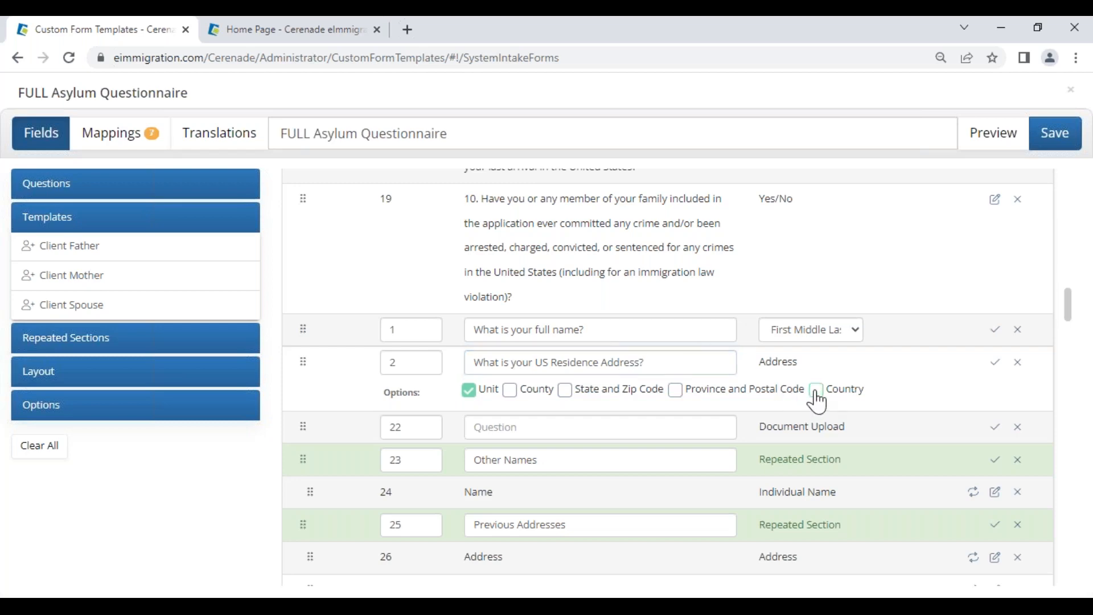
click(565, 391)
click(997, 333)
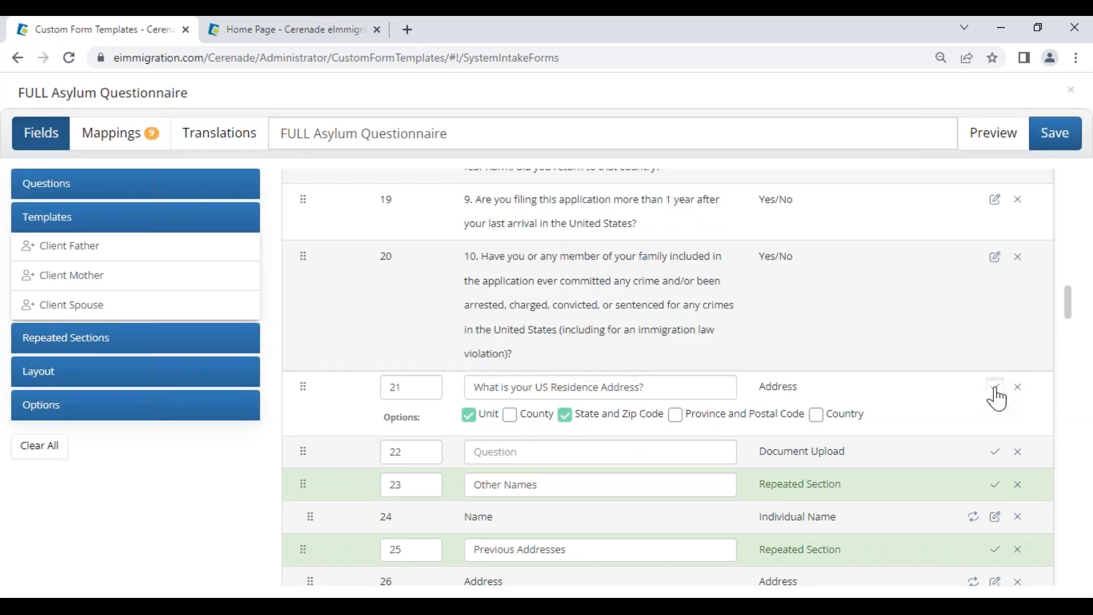
click(996, 389)
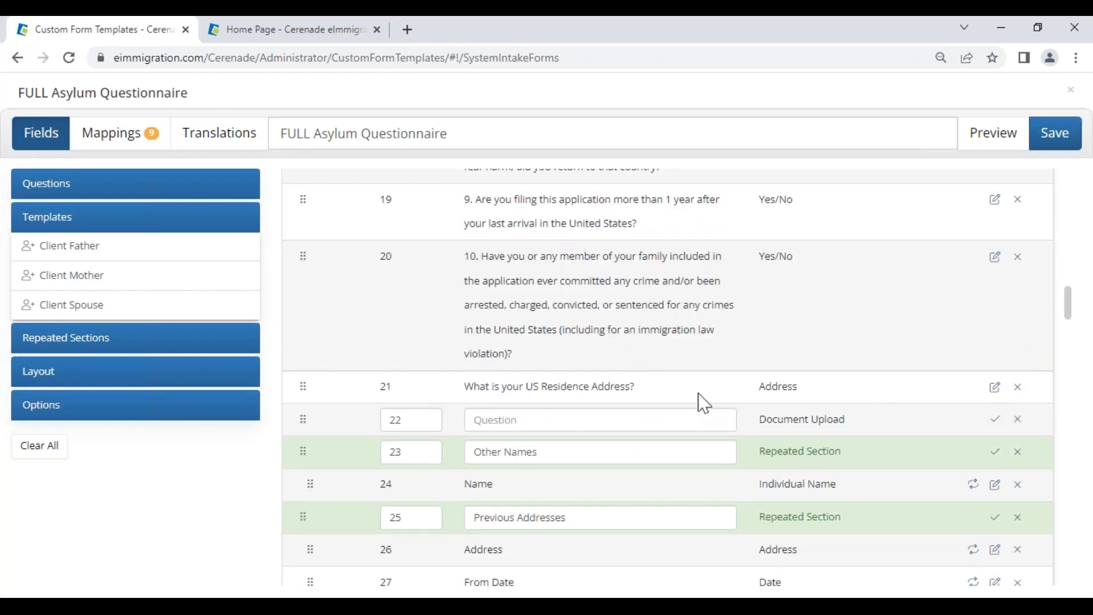
Step: Move the address question to position 2 and check both questions at the top of the list
click(996, 388)
double_click(411, 388)
text(2)
click(995, 388)
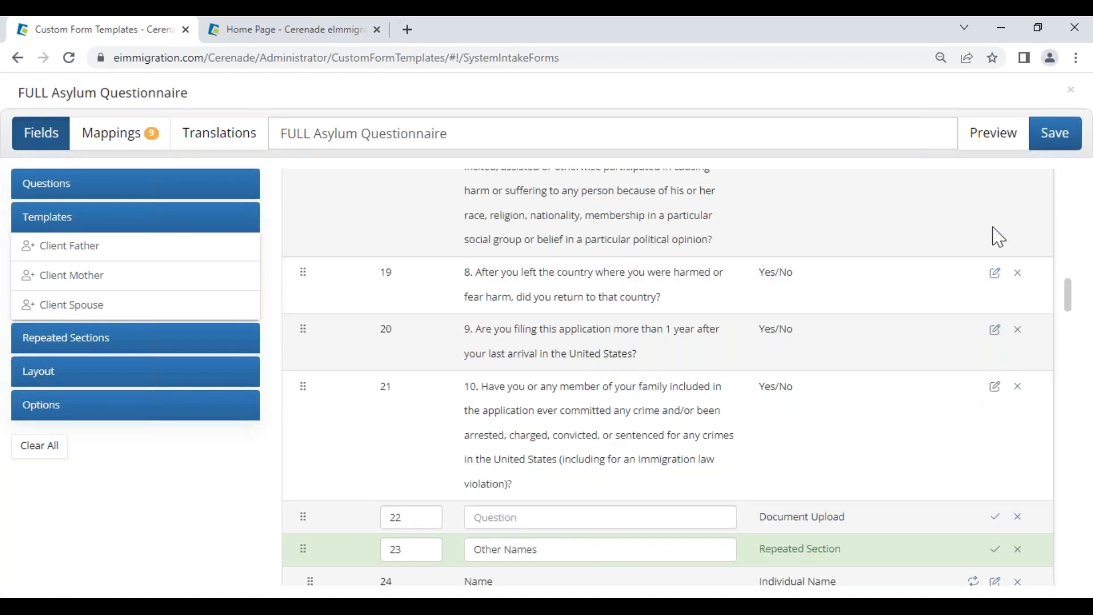
scroll(678, 376, up, 15)
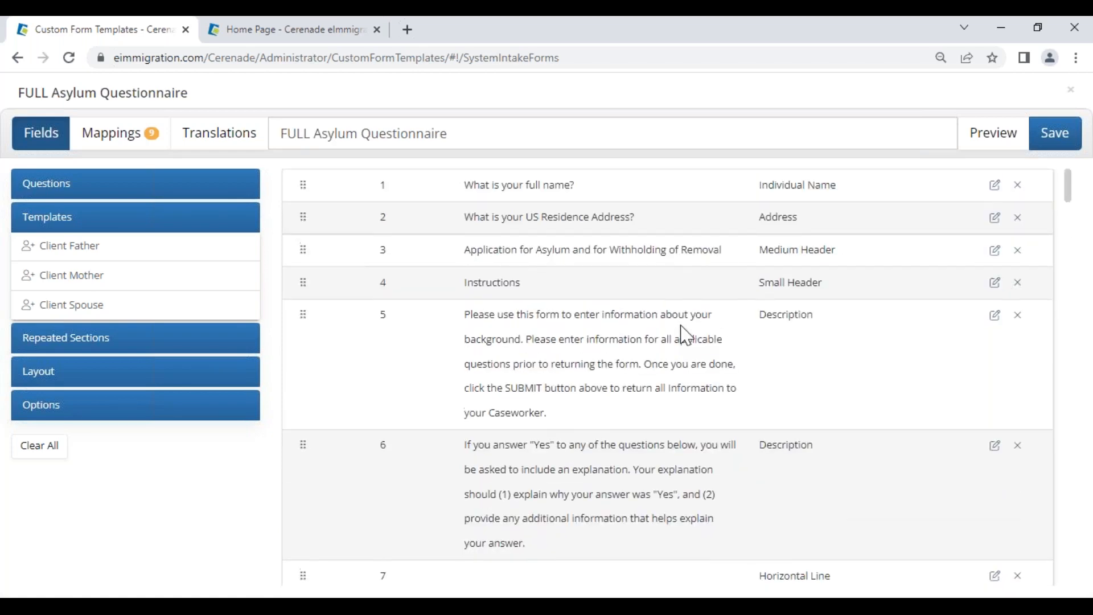
drag(465, 193, 587, 193)
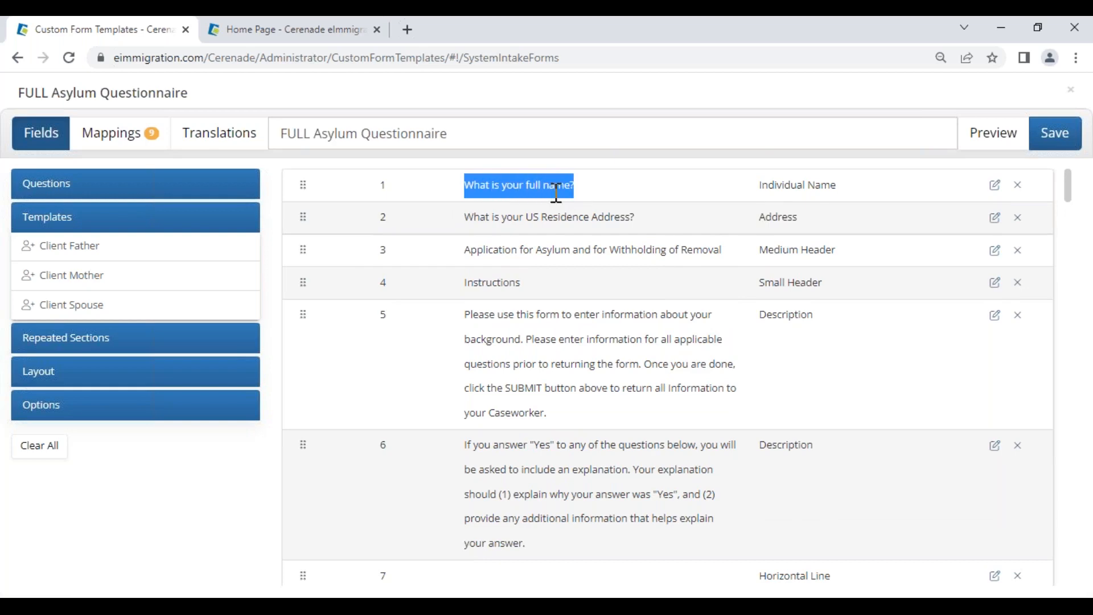
drag(459, 221, 634, 230)
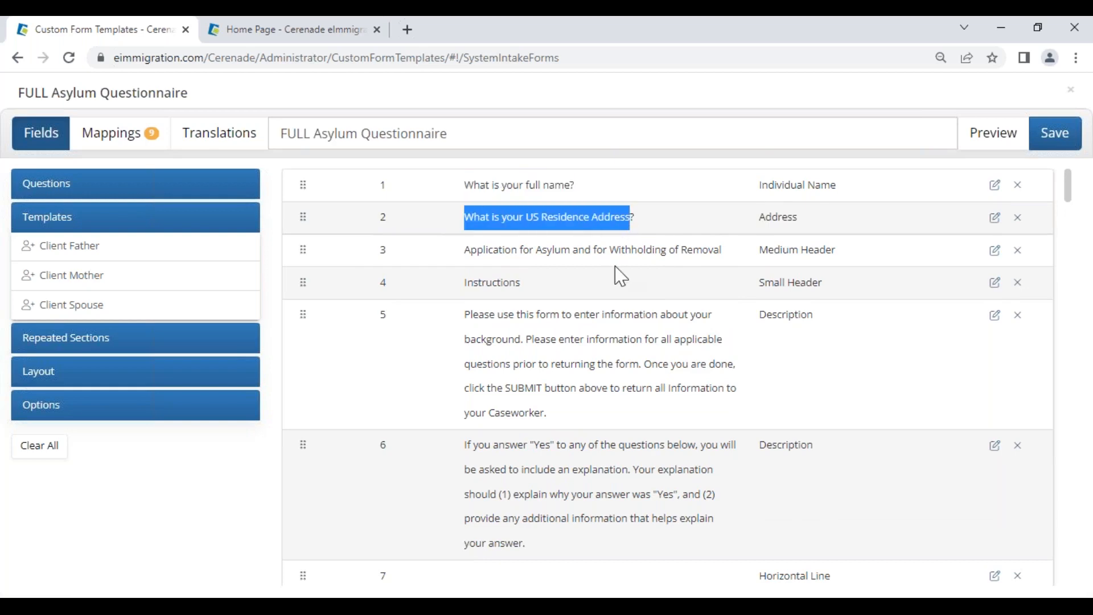
scroll(619, 277, down, 15)
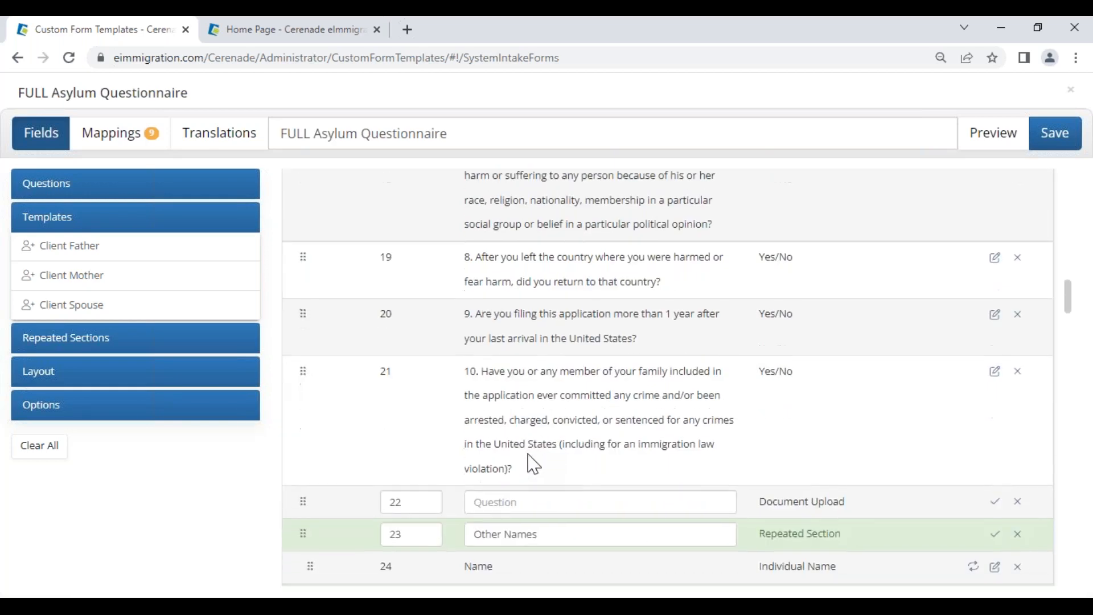
scroll(533, 464, down, 5)
Step: Make the upload question number 3 with the text 'Please upload your passport'
double_click(410, 193)
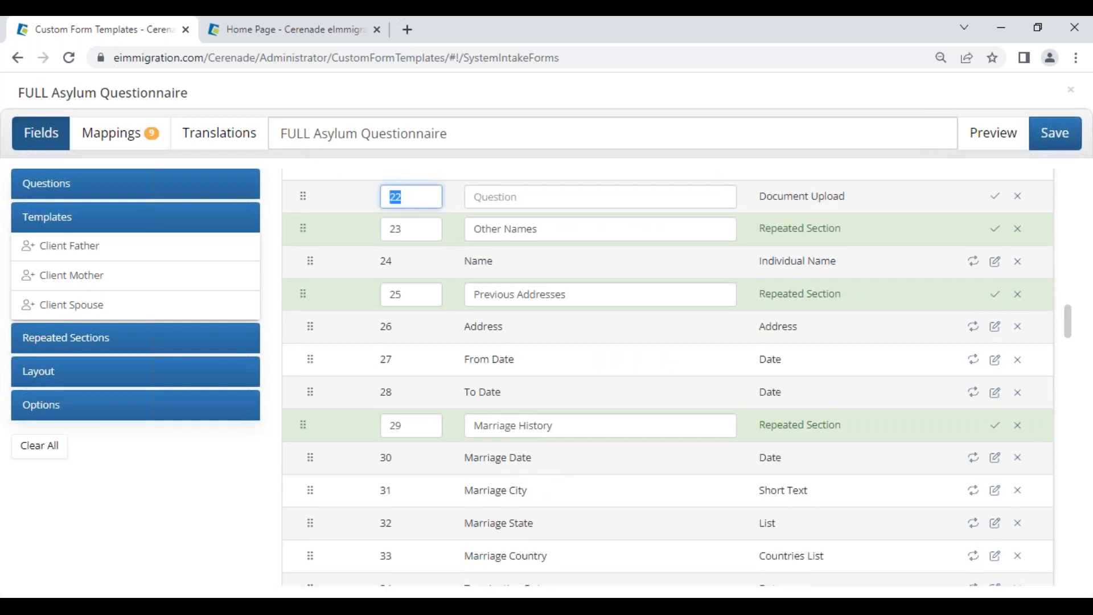
click(511, 197)
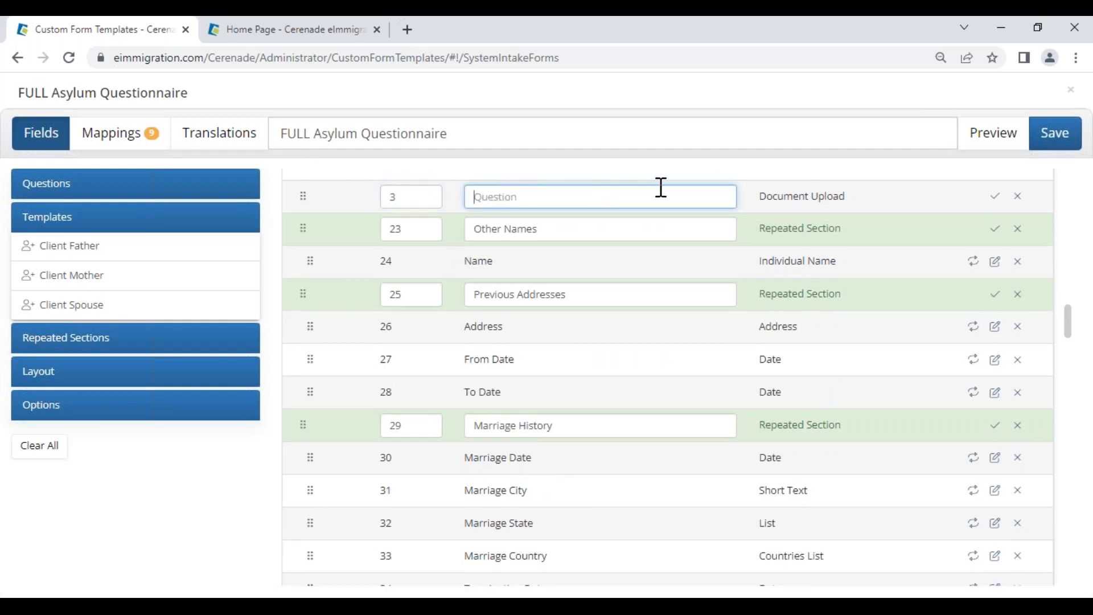
drag(760, 197, 839, 193)
click(554, 197)
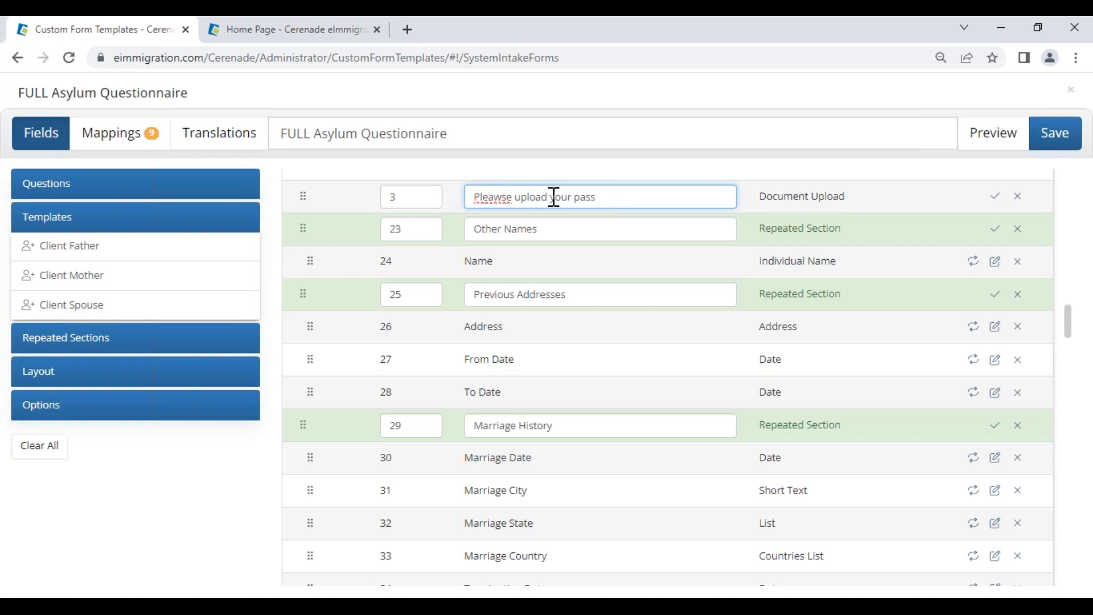
key(BackSpace)
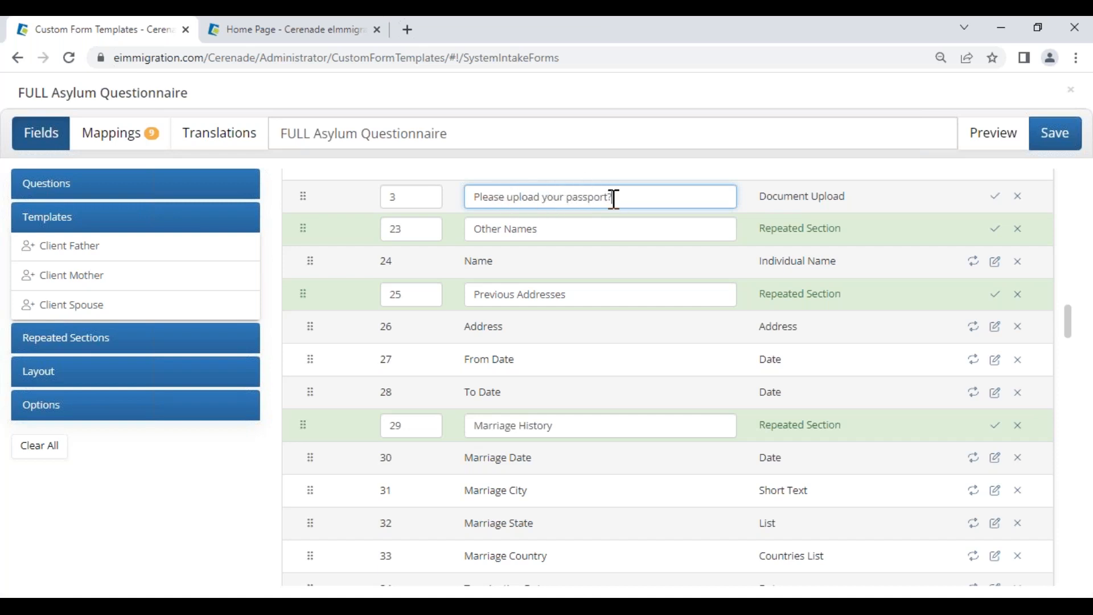
drag(827, 195, 766, 213)
click(661, 200)
drag(623, 203, 457, 188)
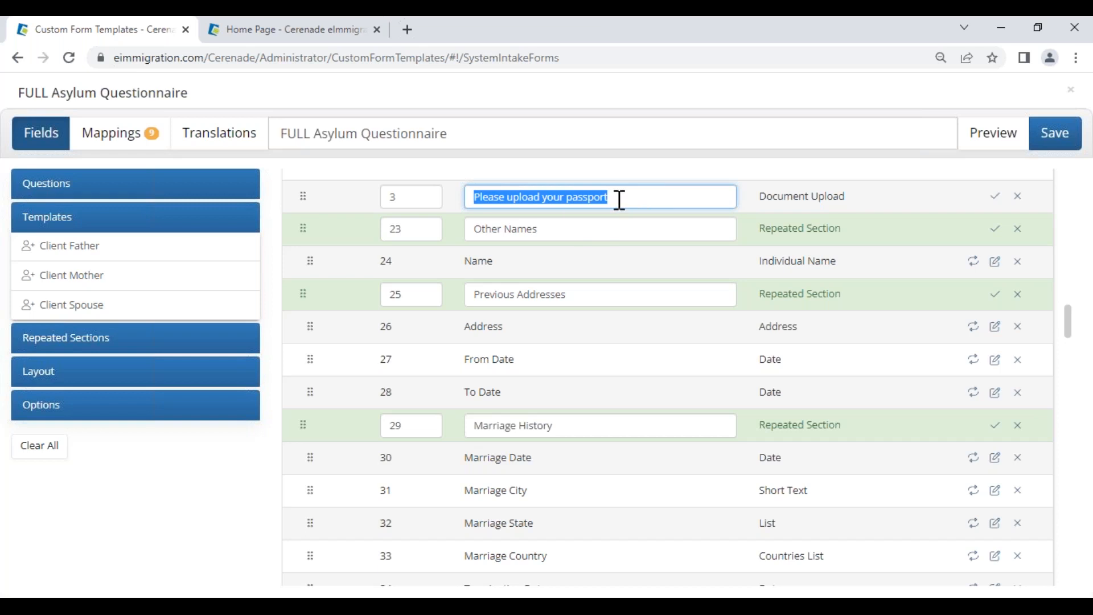
click(995, 197)
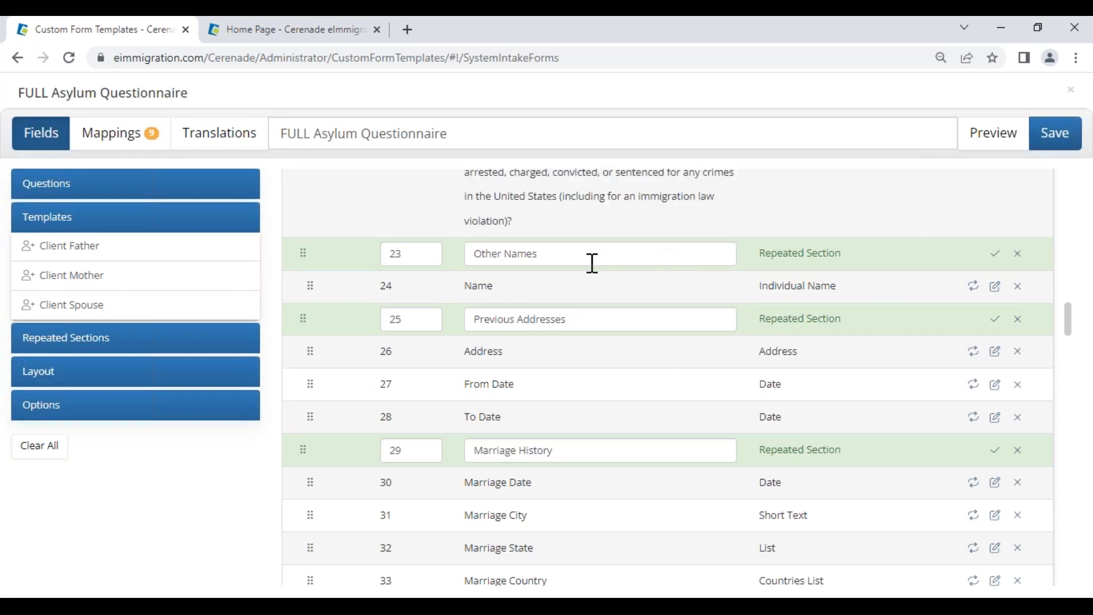
Step: Move the Other Names section to position 4
double_click(422, 253)
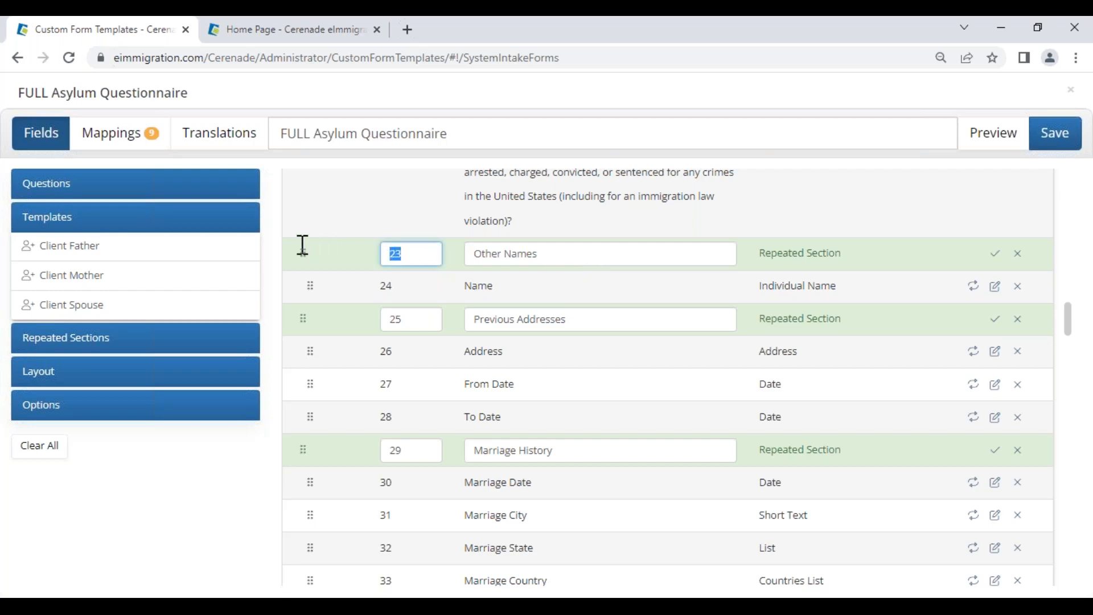
click(995, 254)
click(1003, 137)
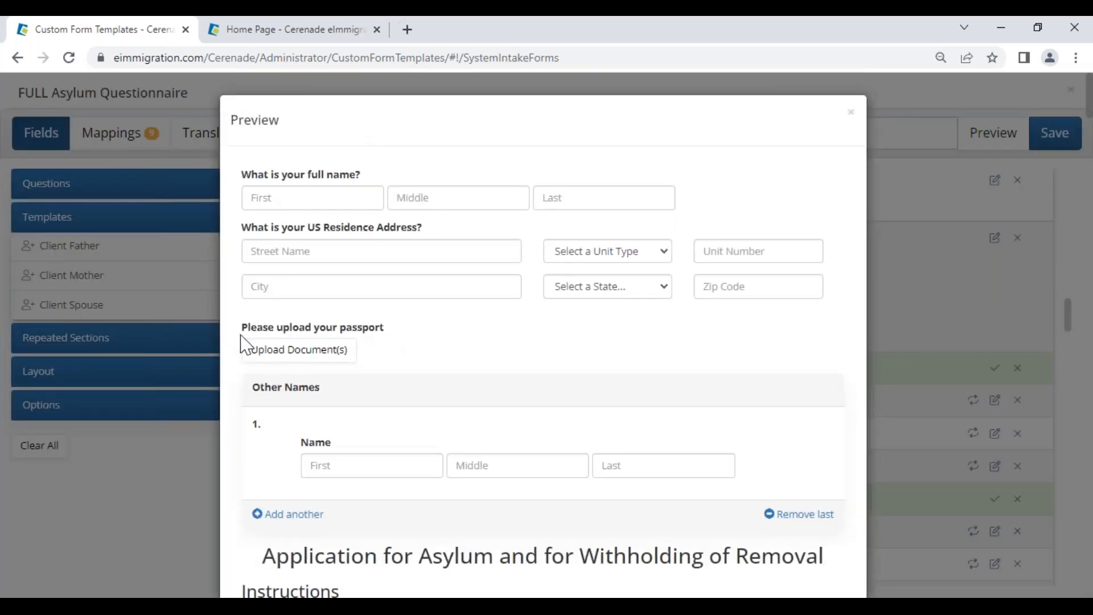
Step: Review the preview, then enable Add Logo so the eIMMIGRATION logo tops the questionnaire
drag(240, 337, 382, 332)
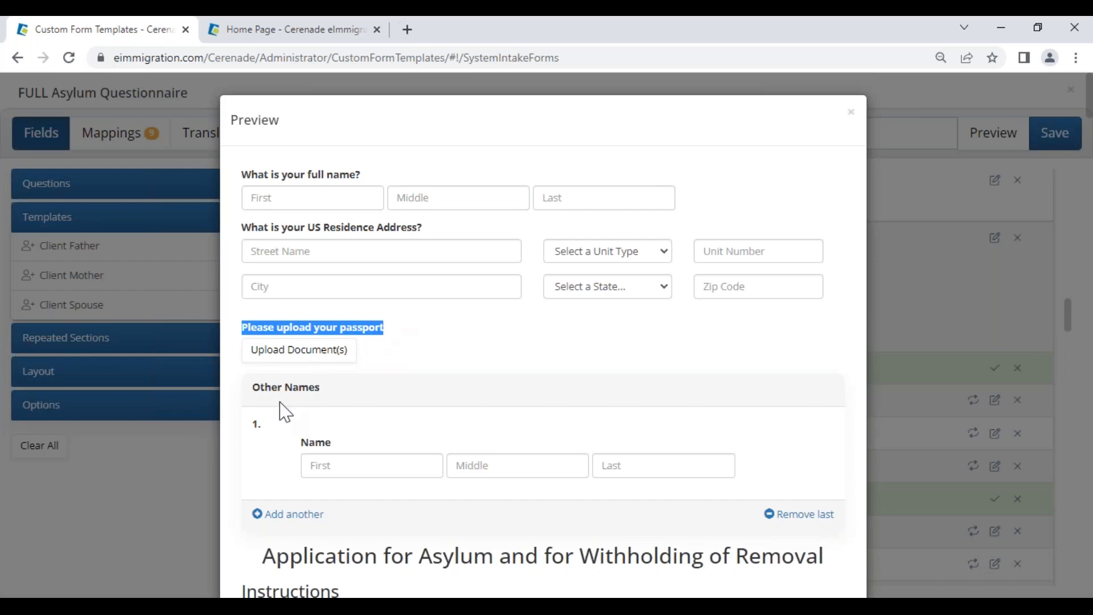
drag(251, 405, 317, 411)
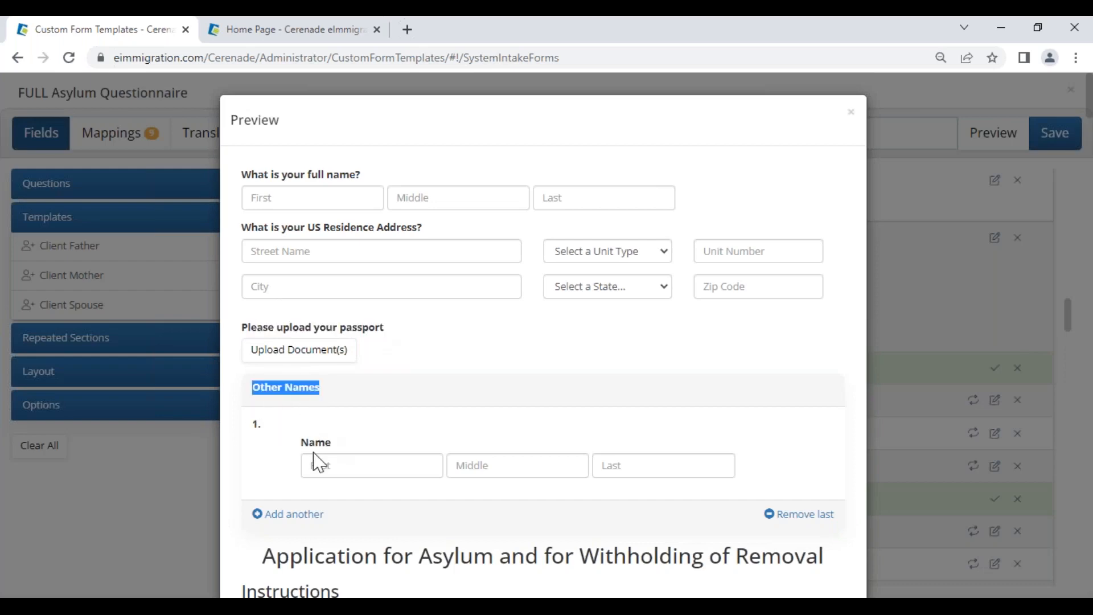
click(852, 113)
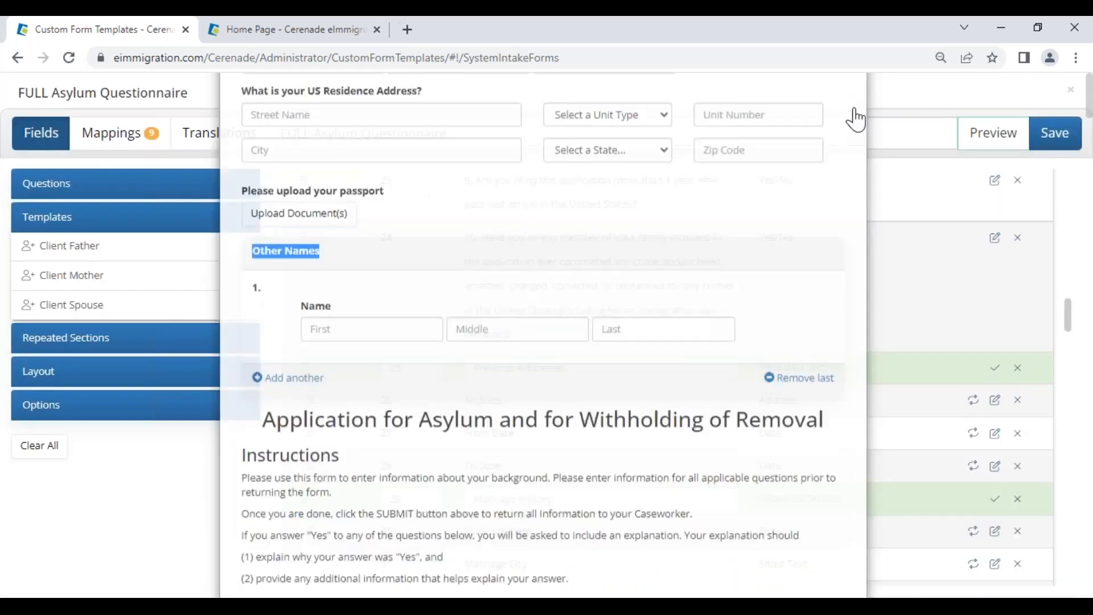
click(71, 419)
click(243, 346)
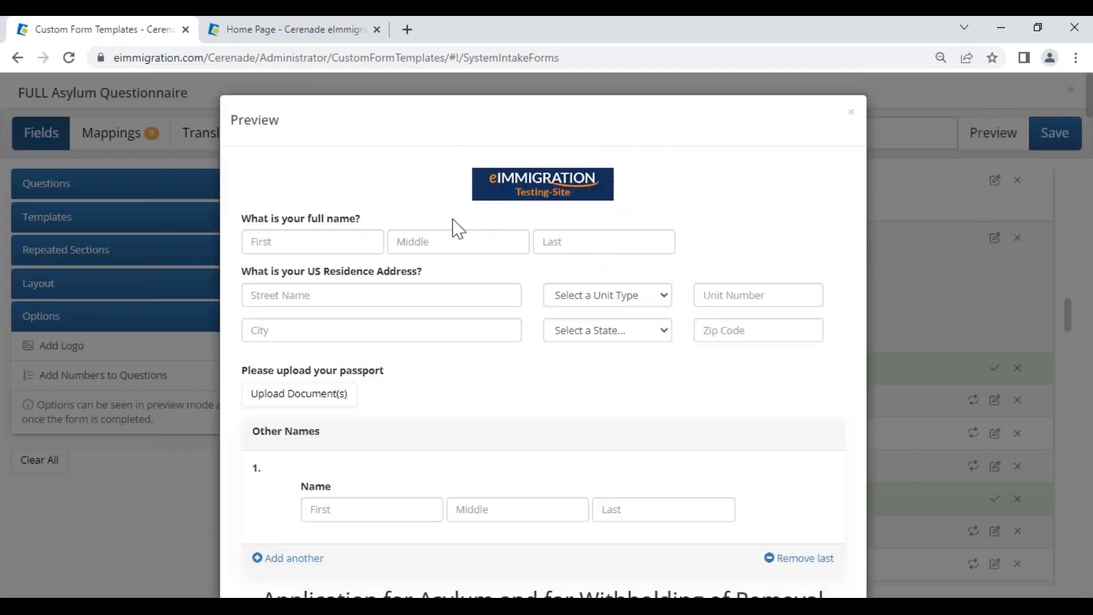
click(853, 119)
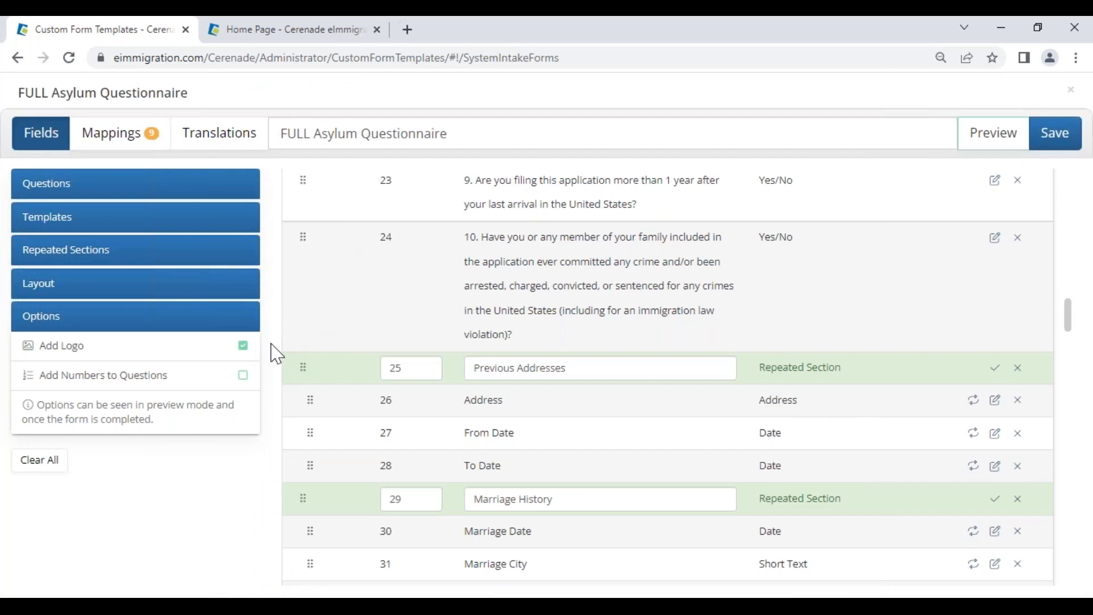
click(312, 33)
click(1032, 91)
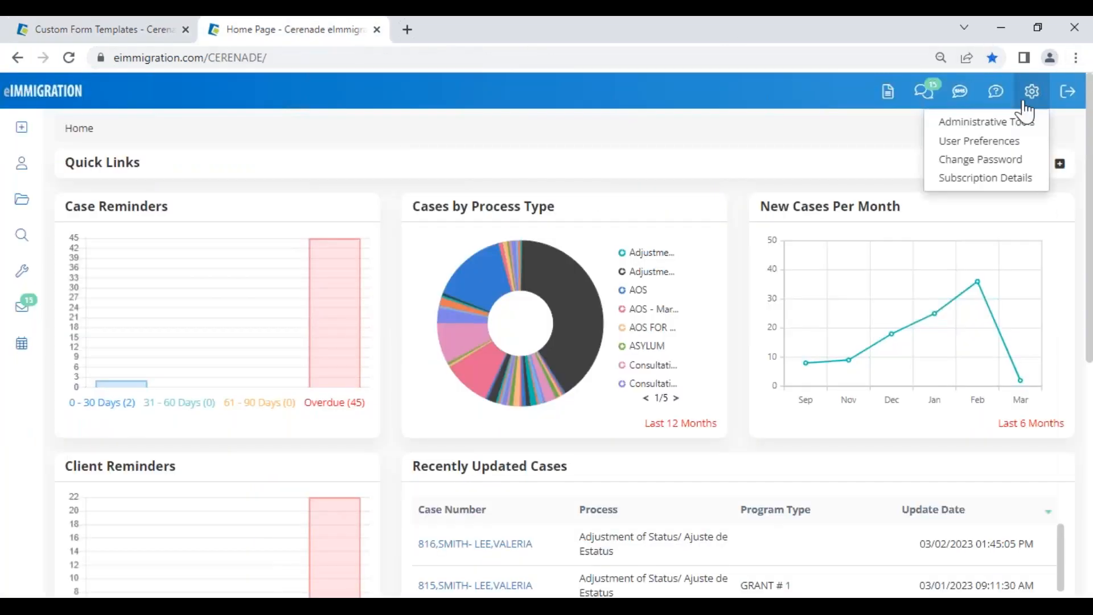
right_click(991, 120)
click(991, 129)
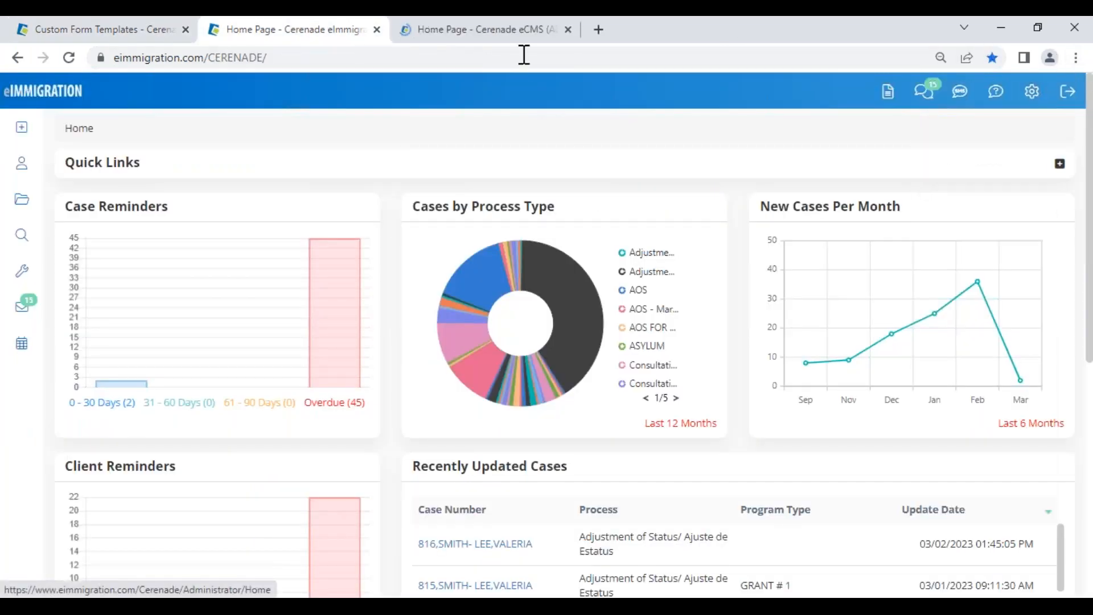
click(501, 31)
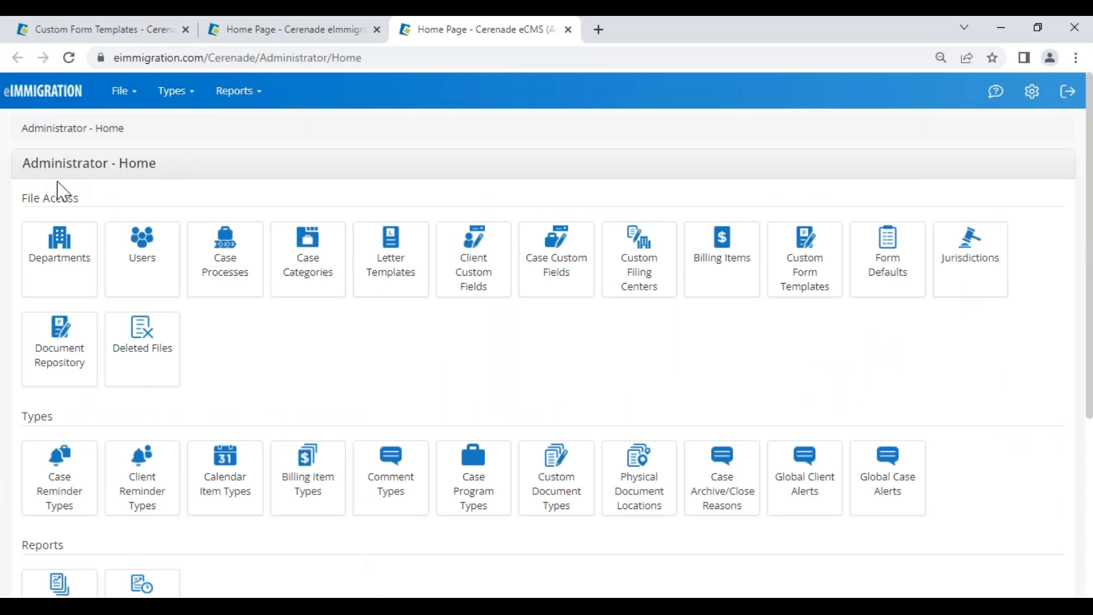
drag(22, 165, 186, 171)
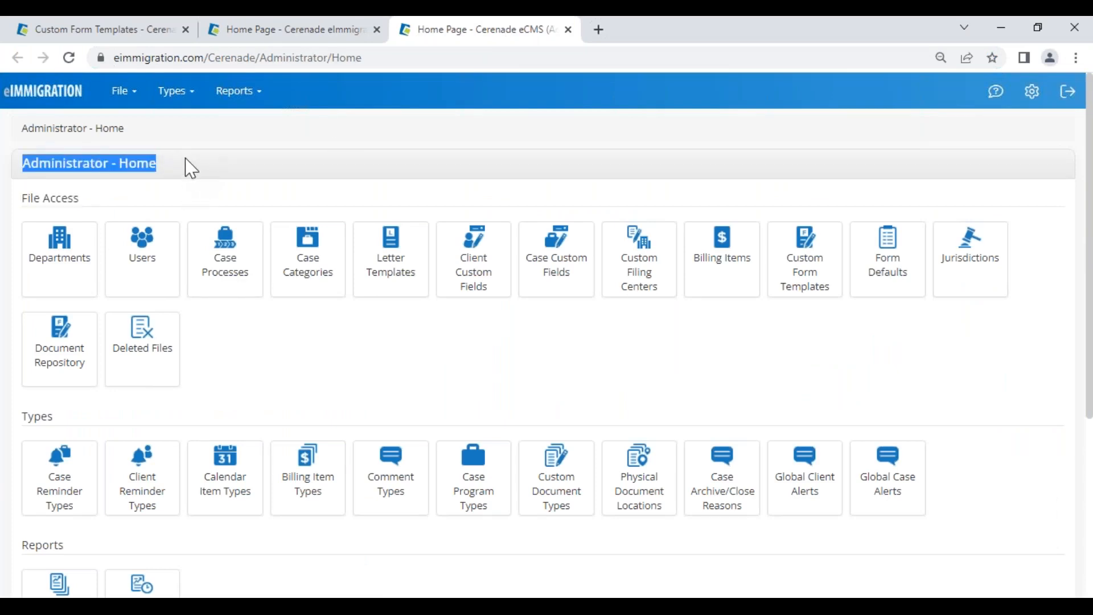
scroll(142, 395, down, 5)
drag(21, 402, 48, 403)
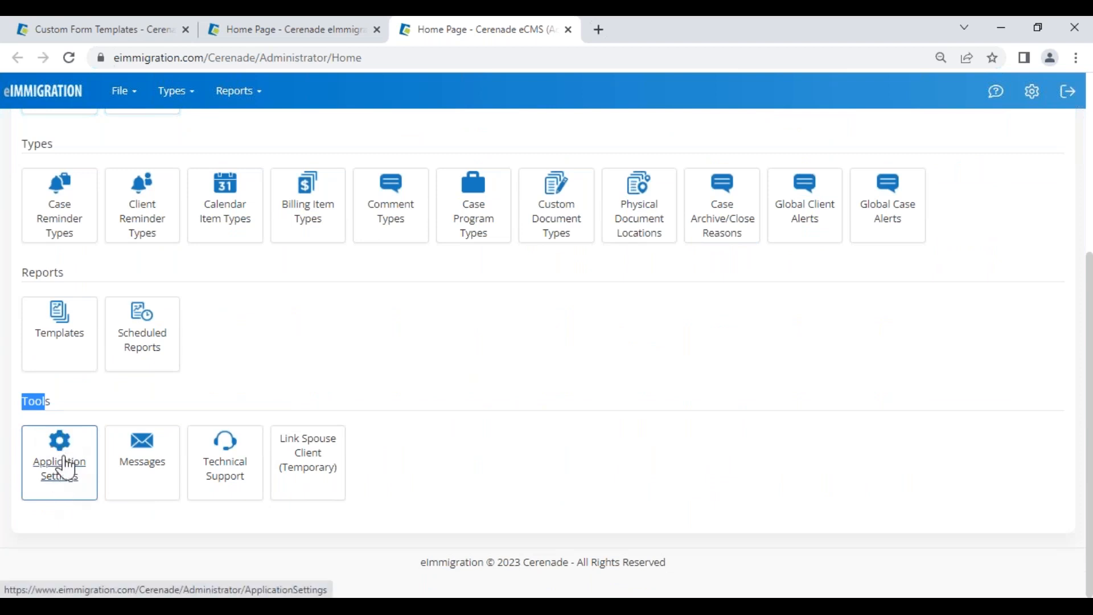
click(55, 487)
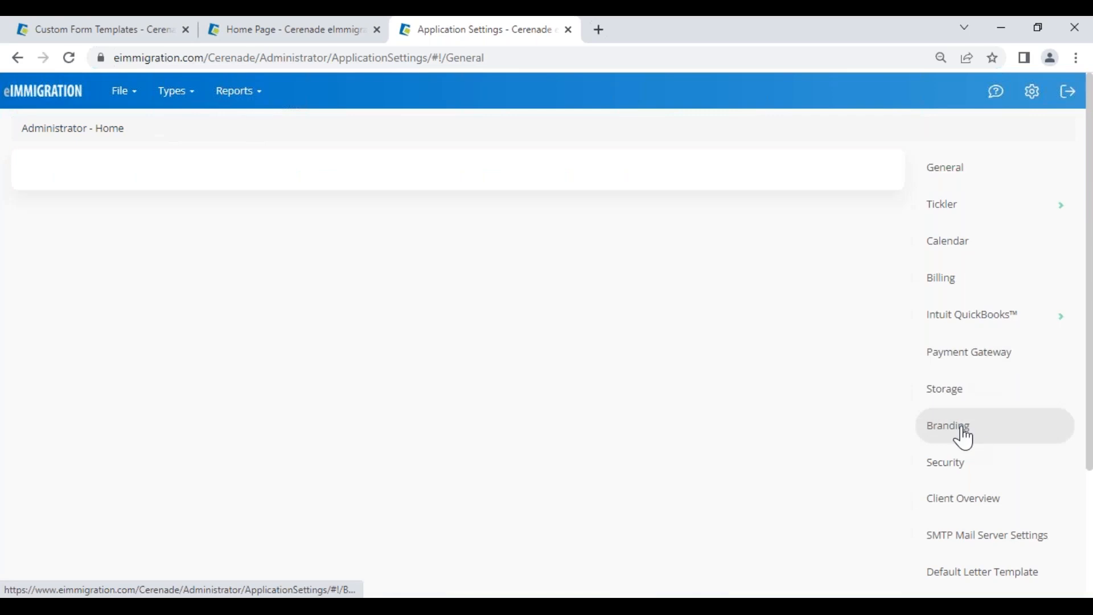
click(964, 437)
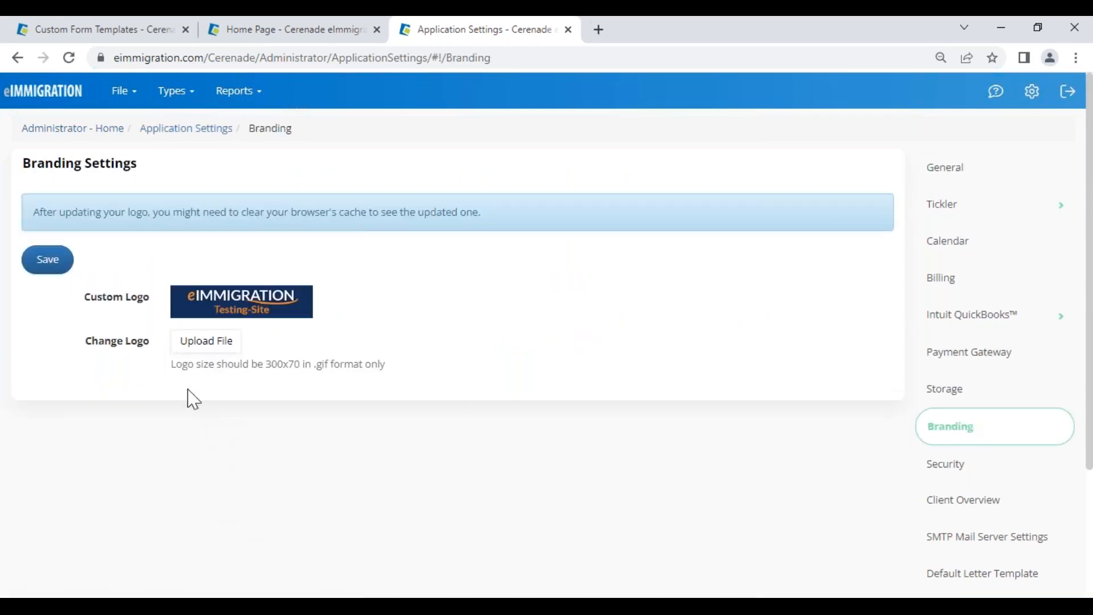
drag(171, 364, 396, 359)
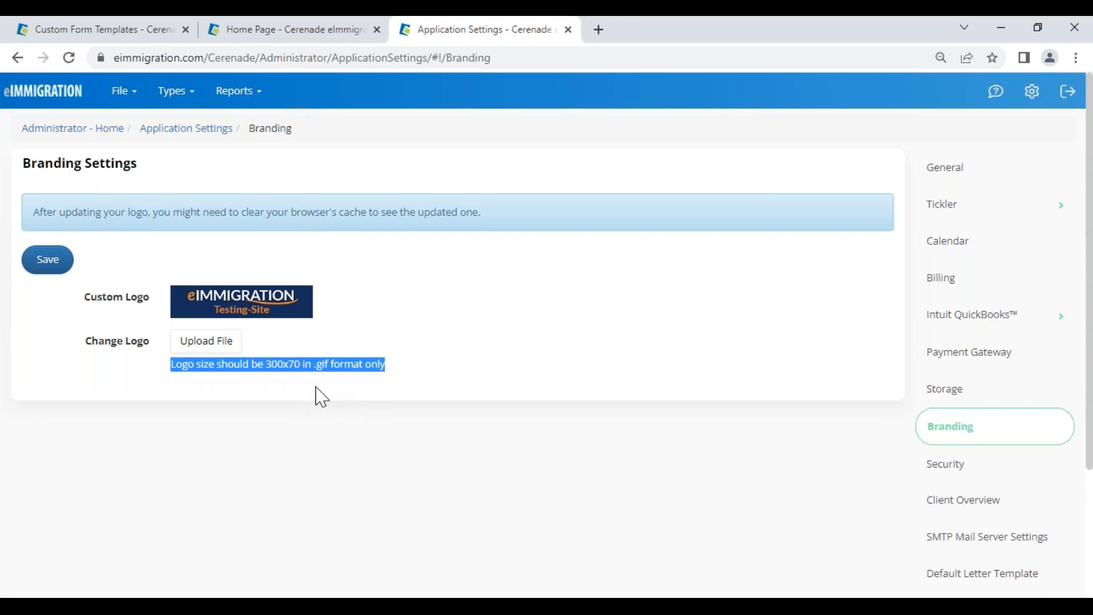
click(341, 390)
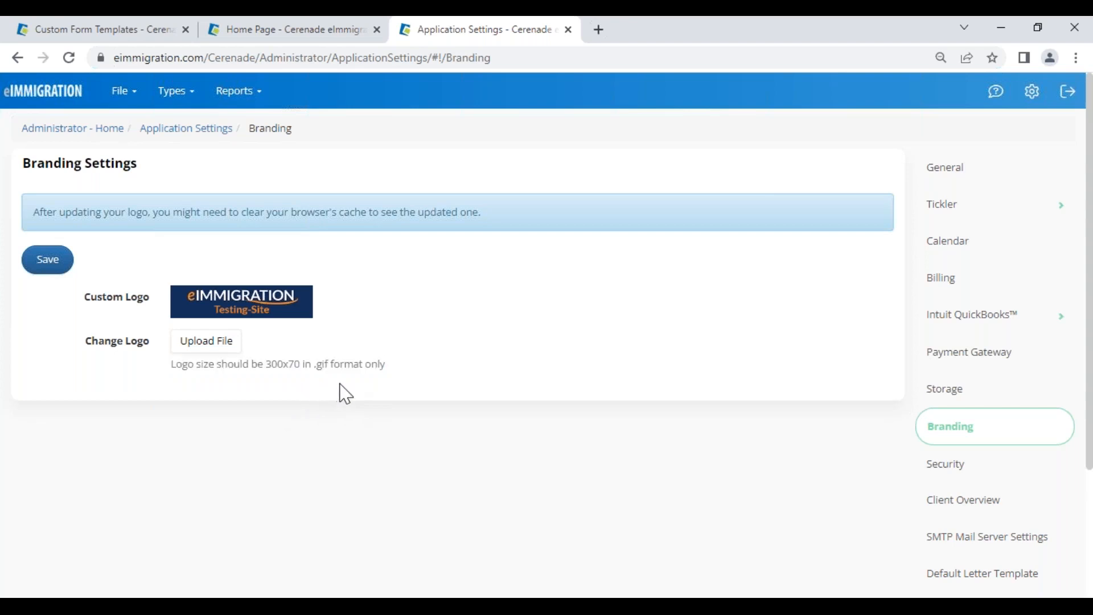
click(569, 29)
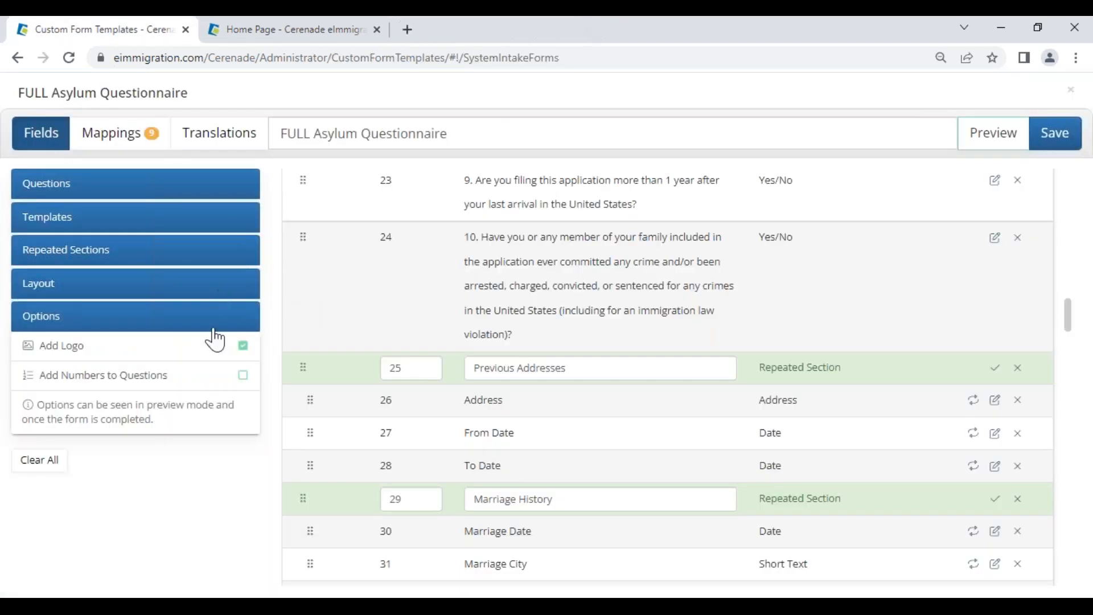
Step: Turn on Add Numbers to Questions and strip the manual '10. ' prefix from question 24
click(245, 379)
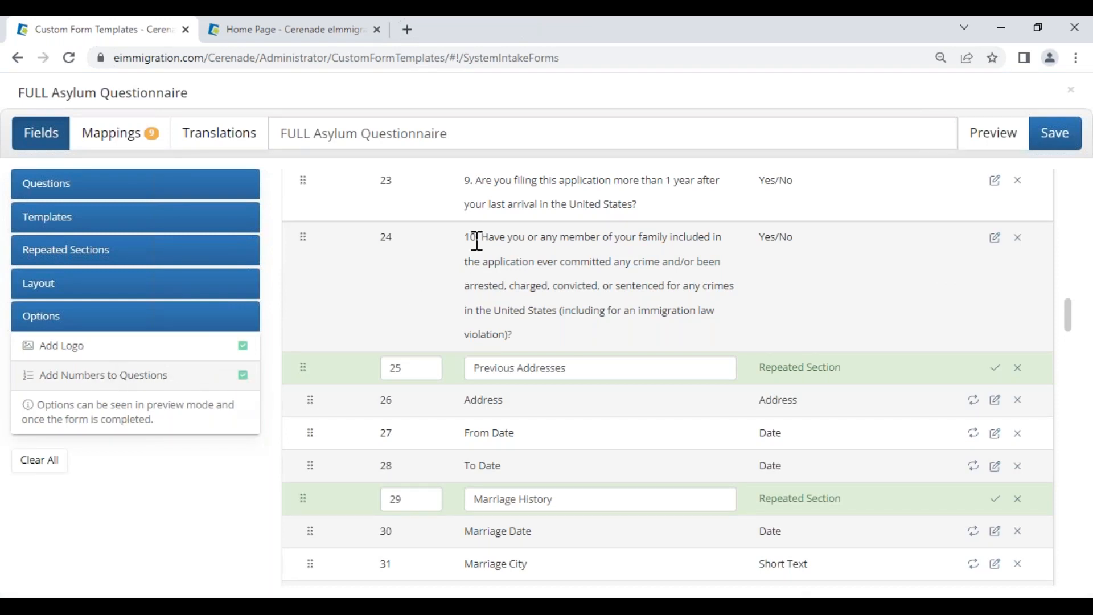
drag(470, 238, 480, 239)
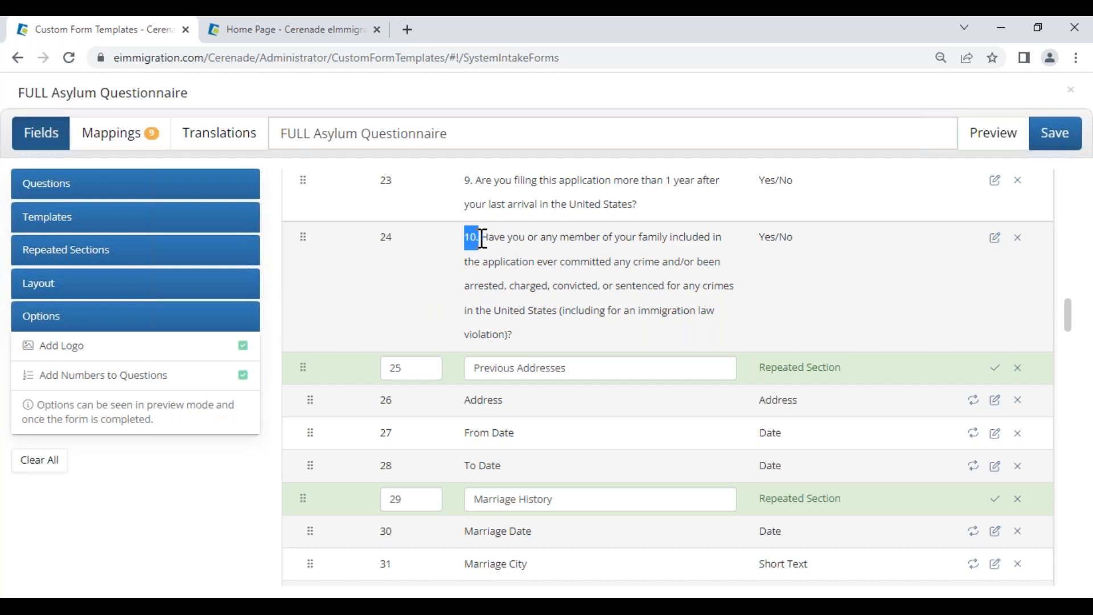
click(995, 238)
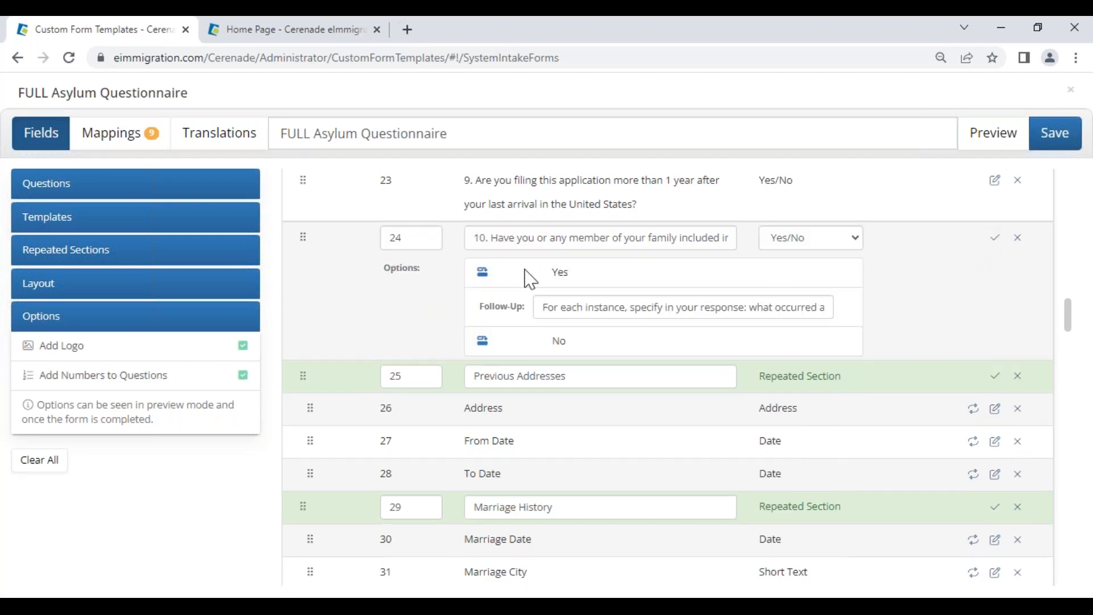
drag(496, 237, 367, 197)
key(BackSpace)
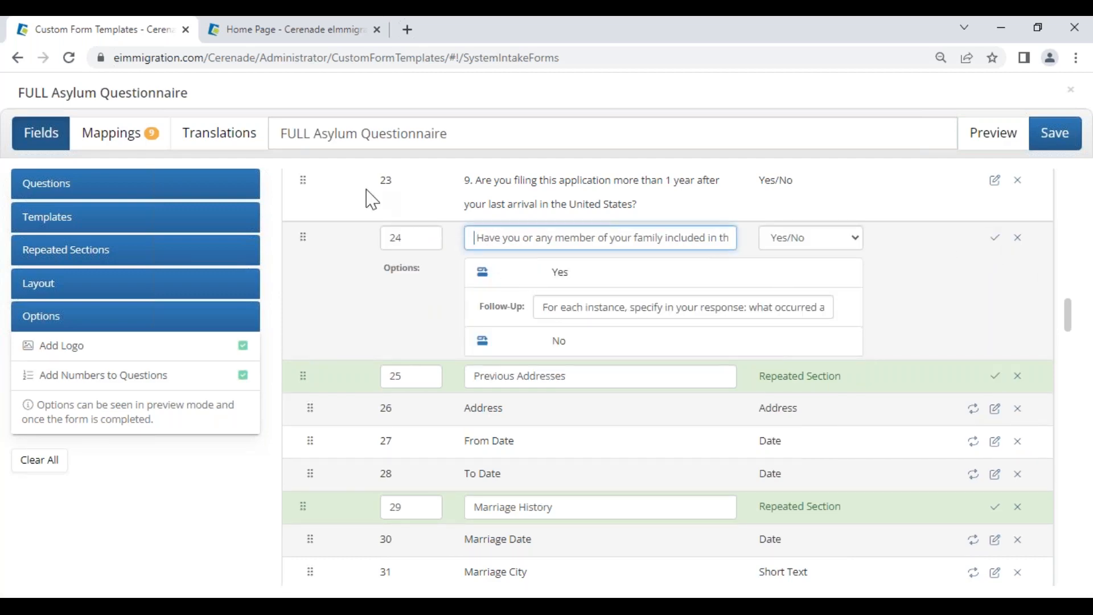
click(993, 239)
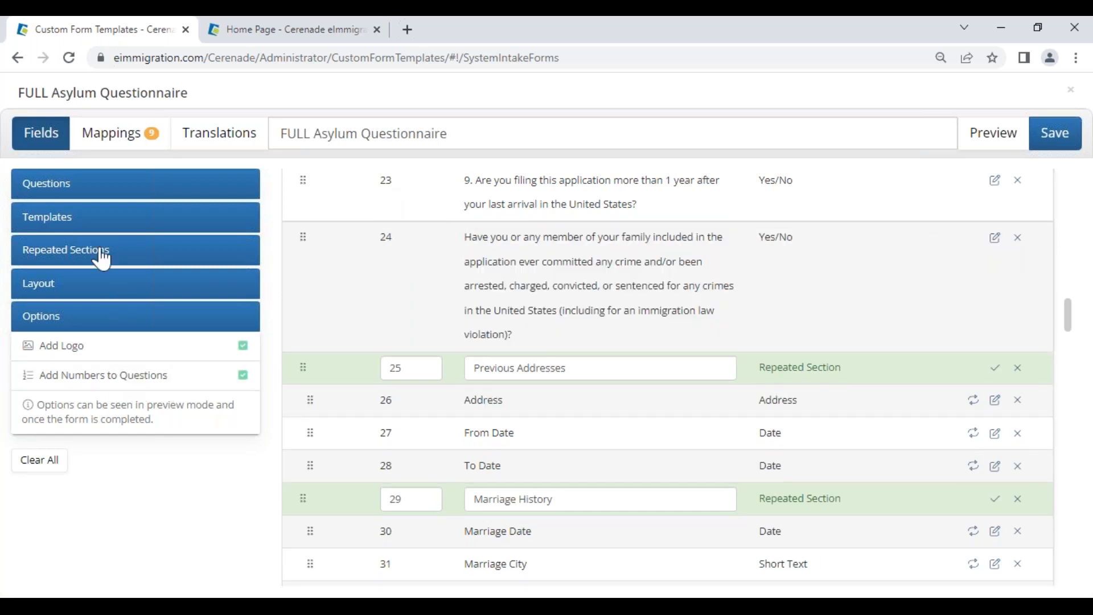
scroll(816, 280, up, 10)
scroll(816, 280, up, 10)
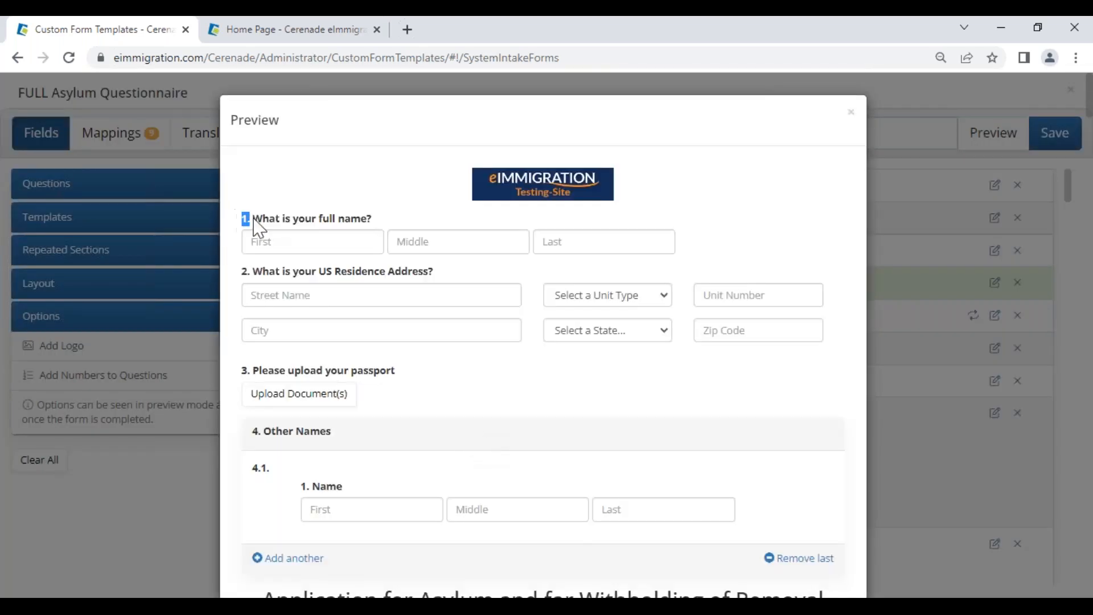
drag(258, 227, 262, 223)
scroll(711, 313, down, 6)
drag(828, 294, 277, 281)
scroll(837, 118, up, 6)
click(847, 111)
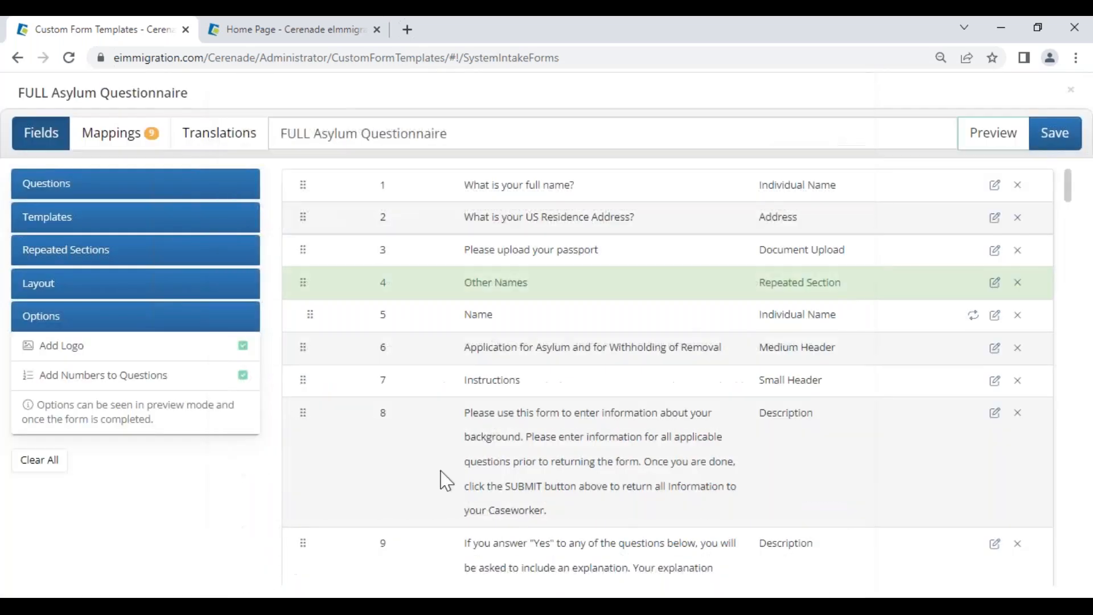
Step: Move the Application for Asylum header, Instructions and description rows into positions 1–3
scroll(380, 494, down, 6)
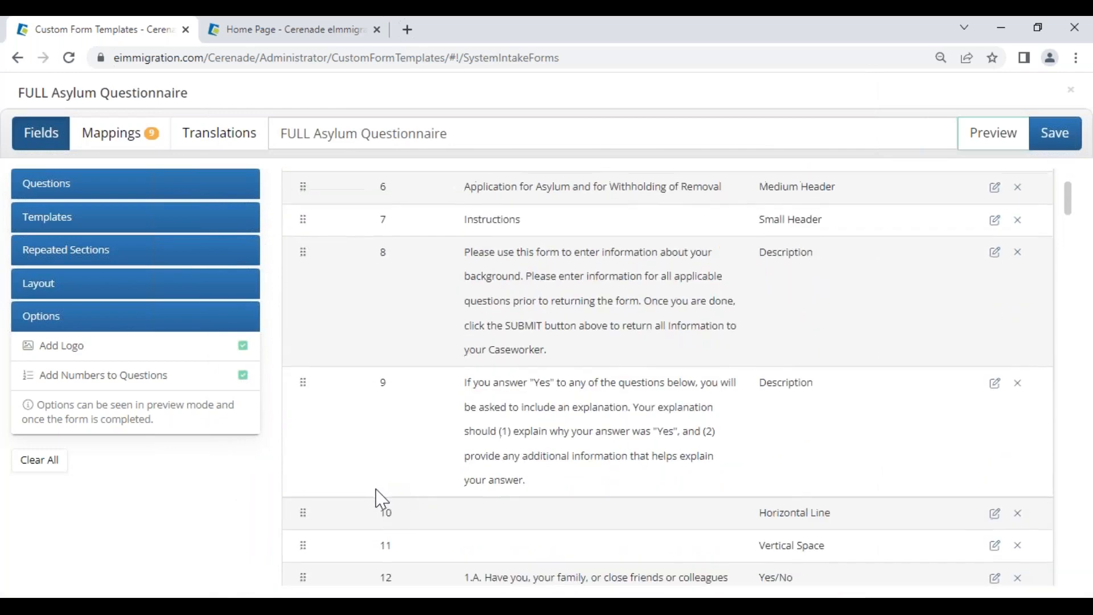
scroll(379, 495, up, 6)
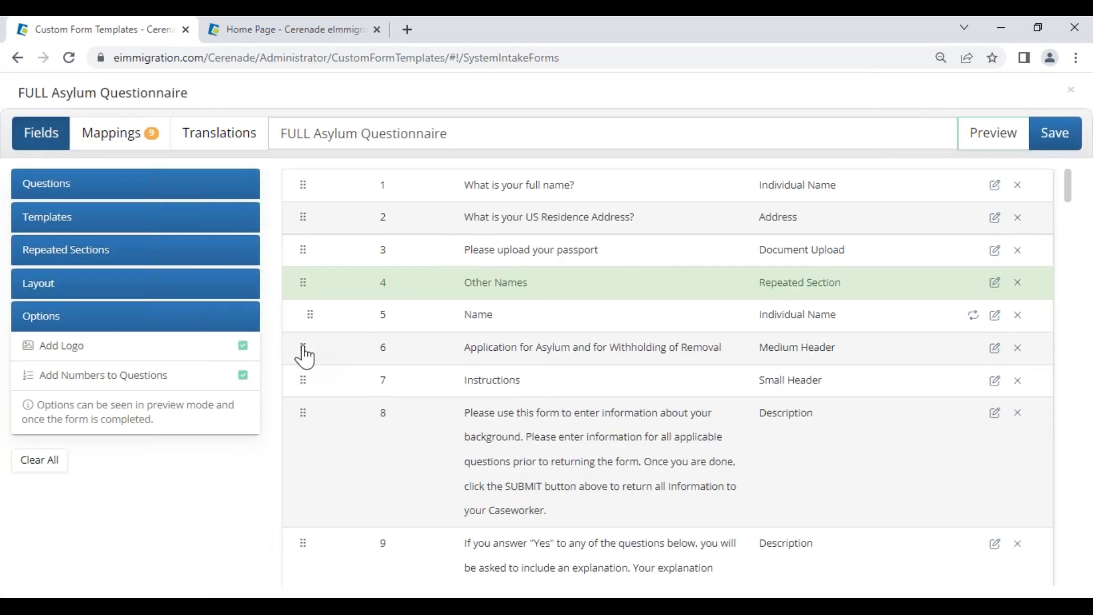
drag(307, 361, 302, 185)
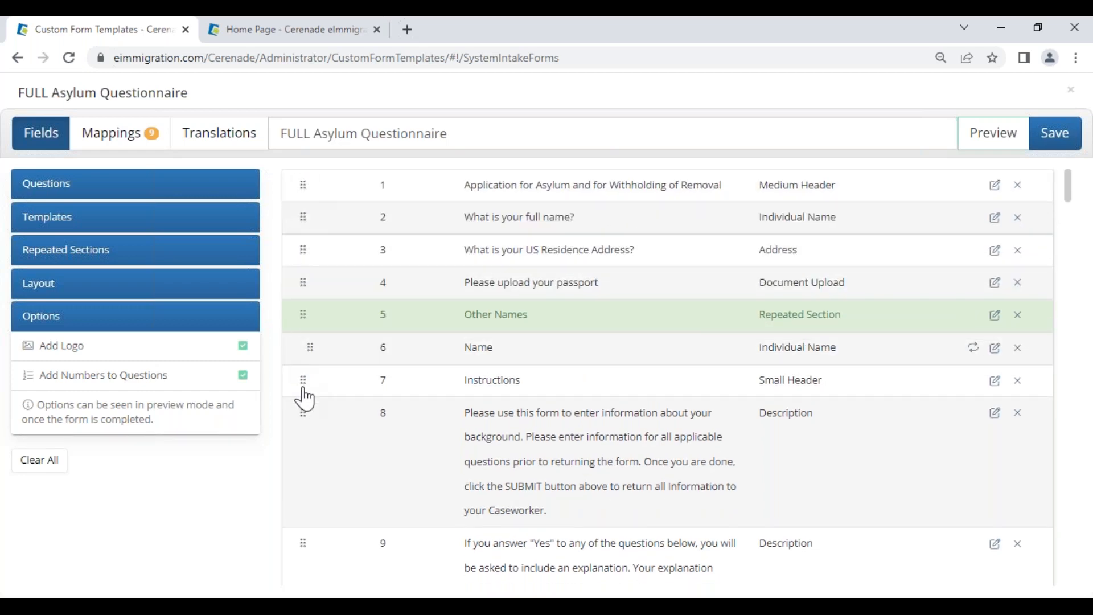
drag(305, 383, 307, 227)
drag(303, 415, 297, 243)
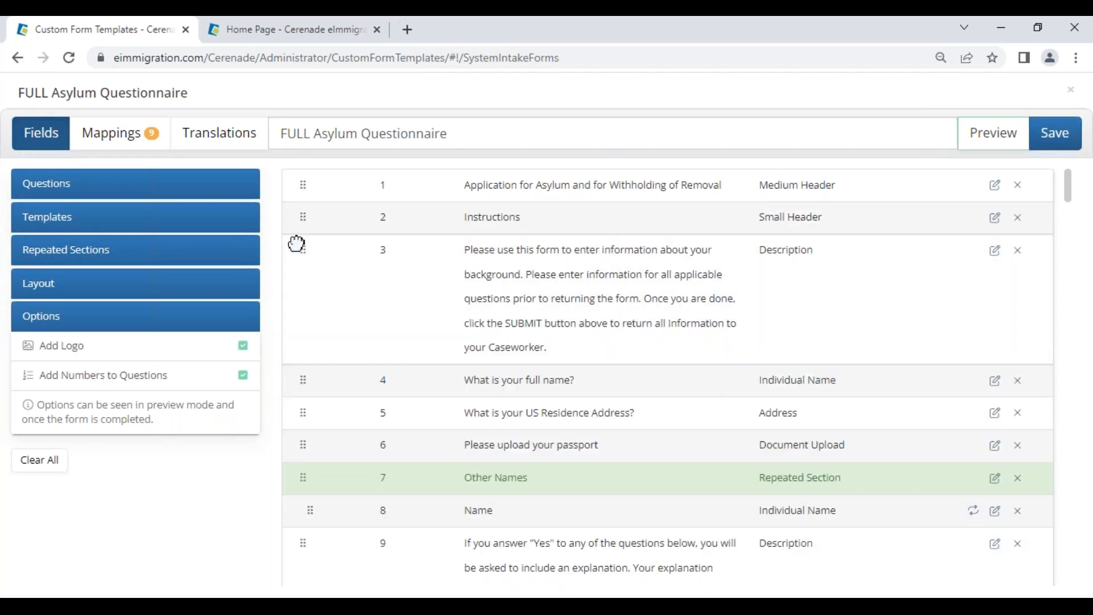
Step: Center-align the description paragraph row and save the edit
click(996, 251)
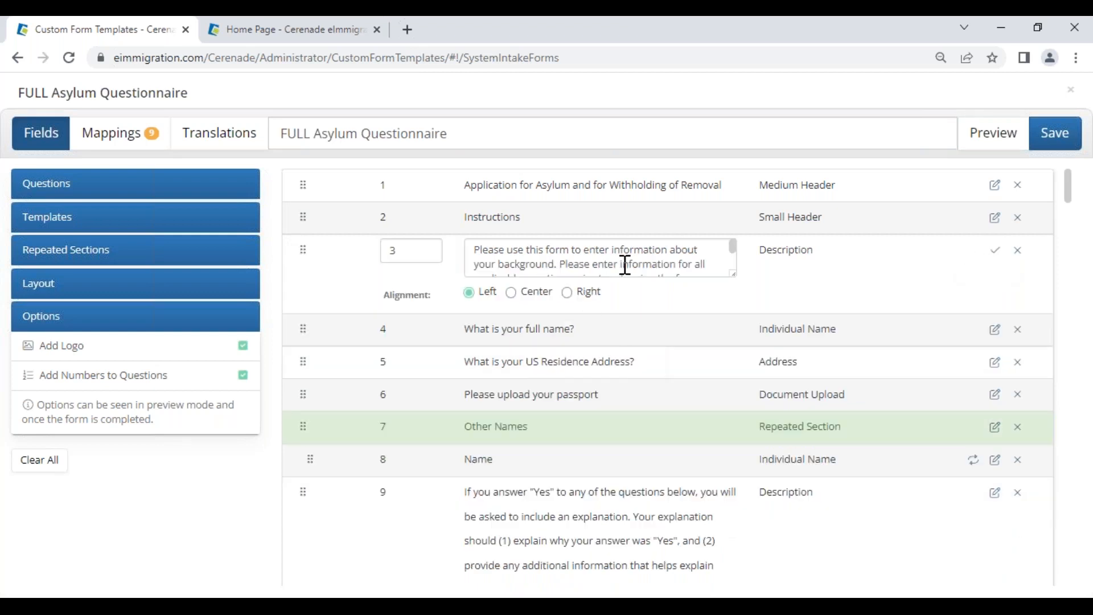
drag(625, 265, 532, 248)
drag(521, 293, 539, 290)
click(513, 295)
drag(467, 219, 547, 225)
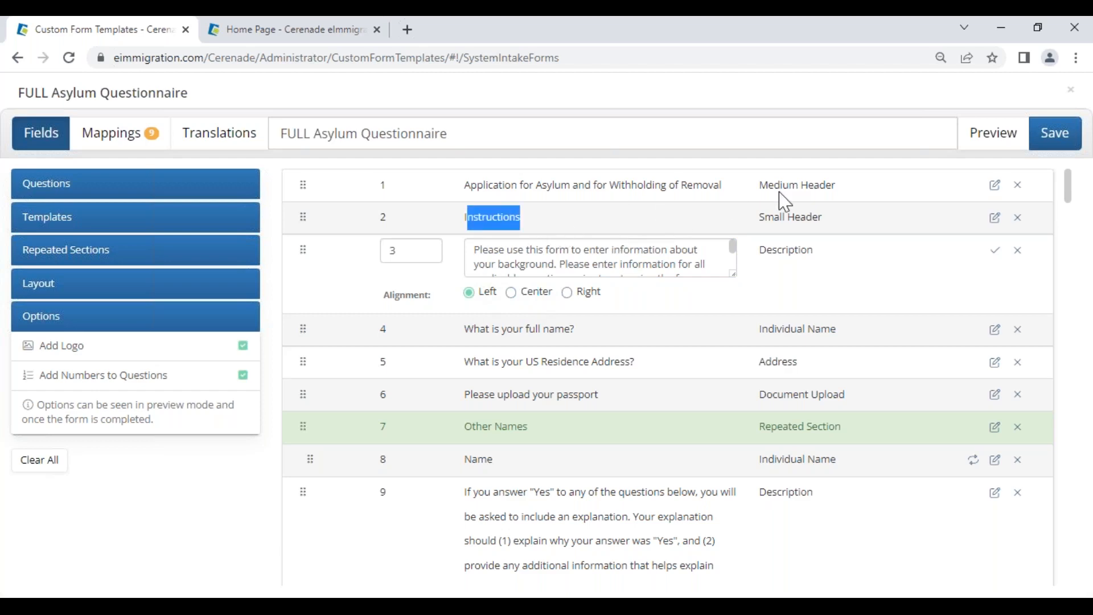
drag(758, 185, 836, 185)
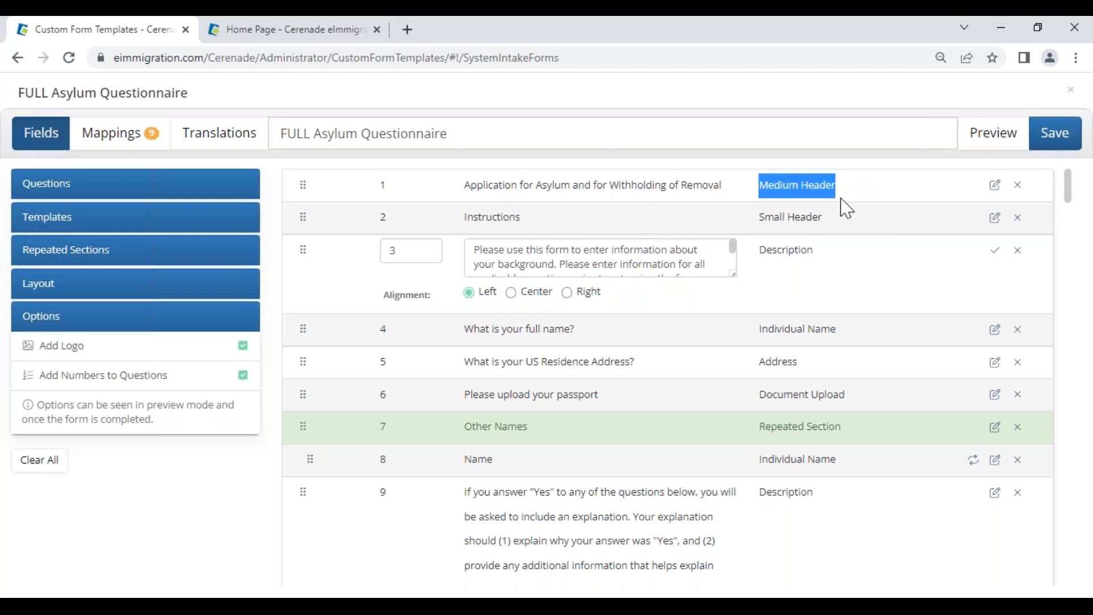
click(995, 252)
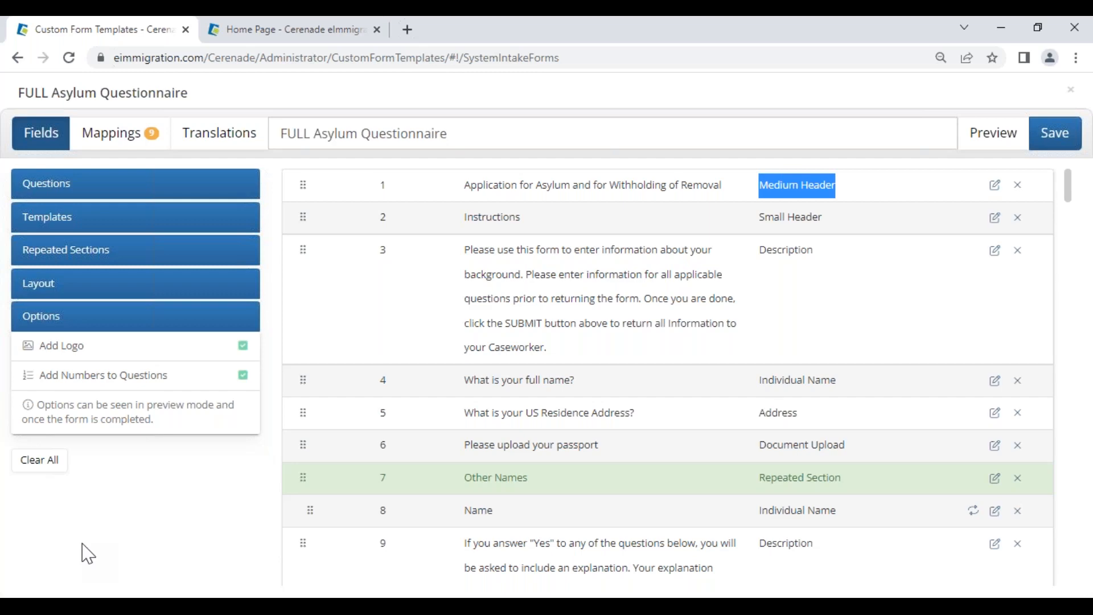
scroll(534, 415, down, 5)
click(91, 185)
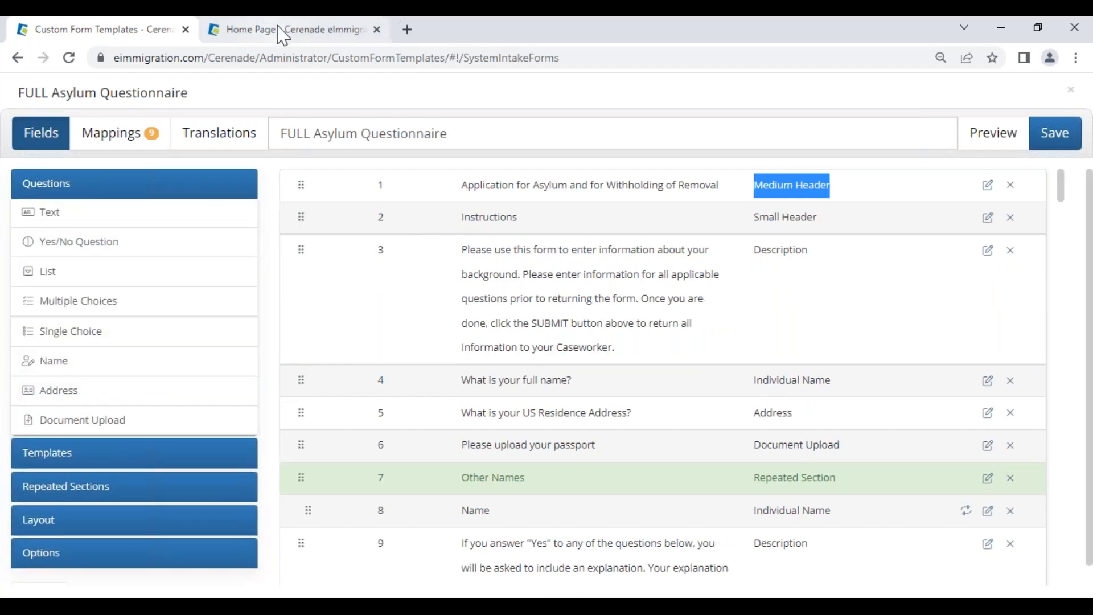
Step: Open the main party's General Info record from the most recently updated case on the Home Page
click(285, 33)
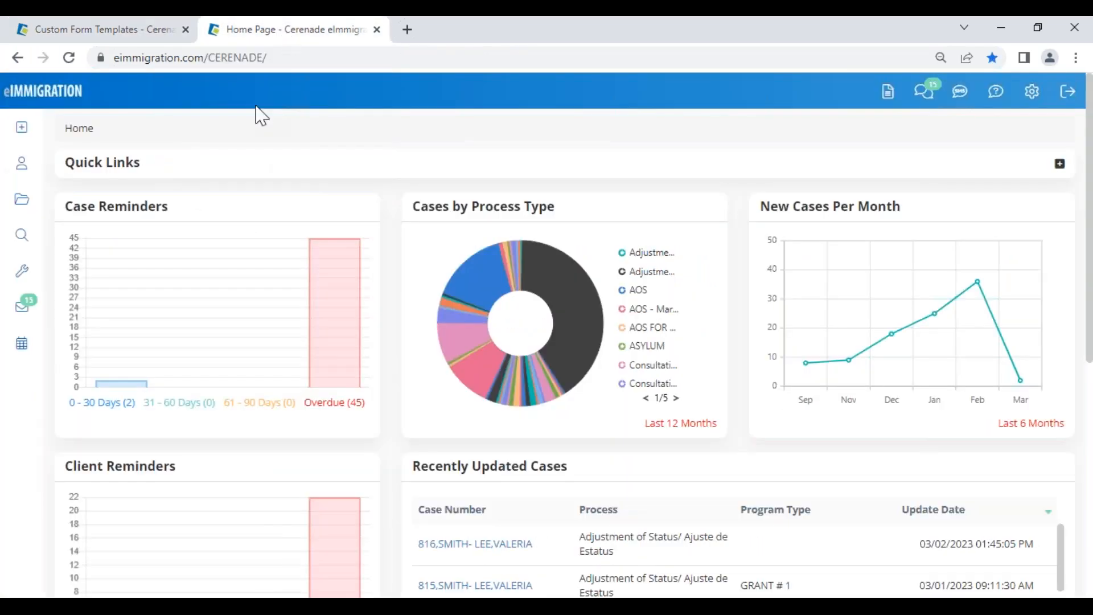
click(495, 545)
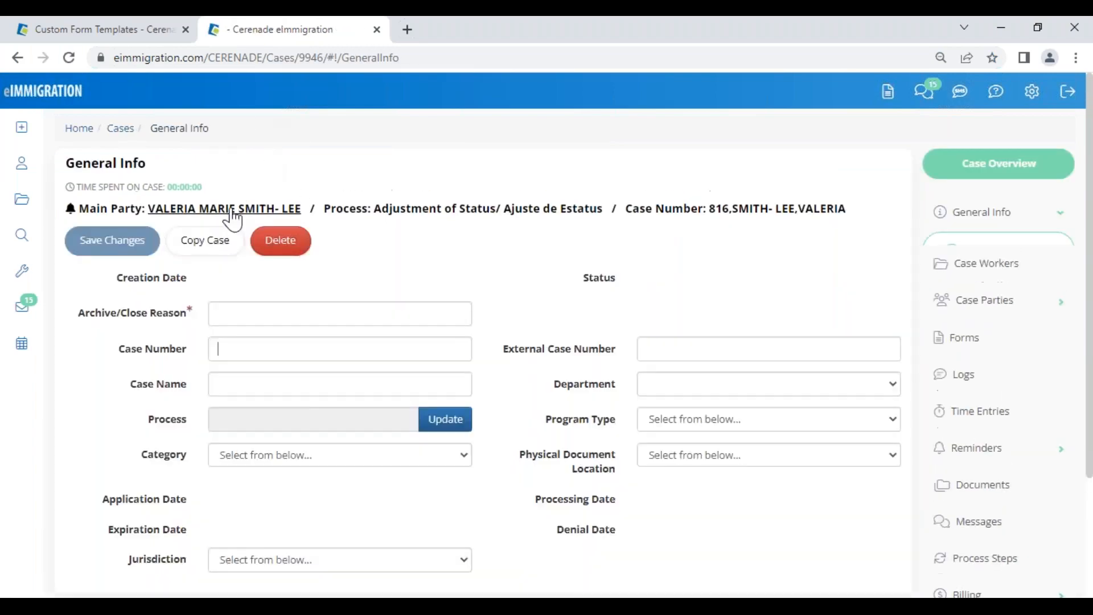
click(232, 220)
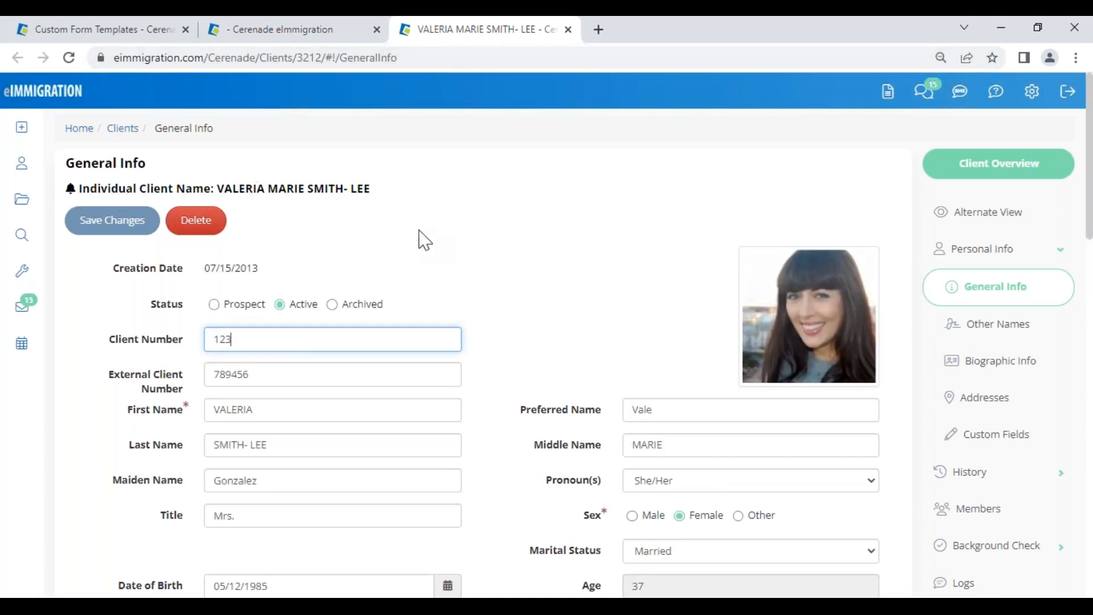
Step: Scroll the client's General Info past name and USCIS account details down to Custom Fields
drag(121, 411, 183, 410)
drag(128, 445, 177, 444)
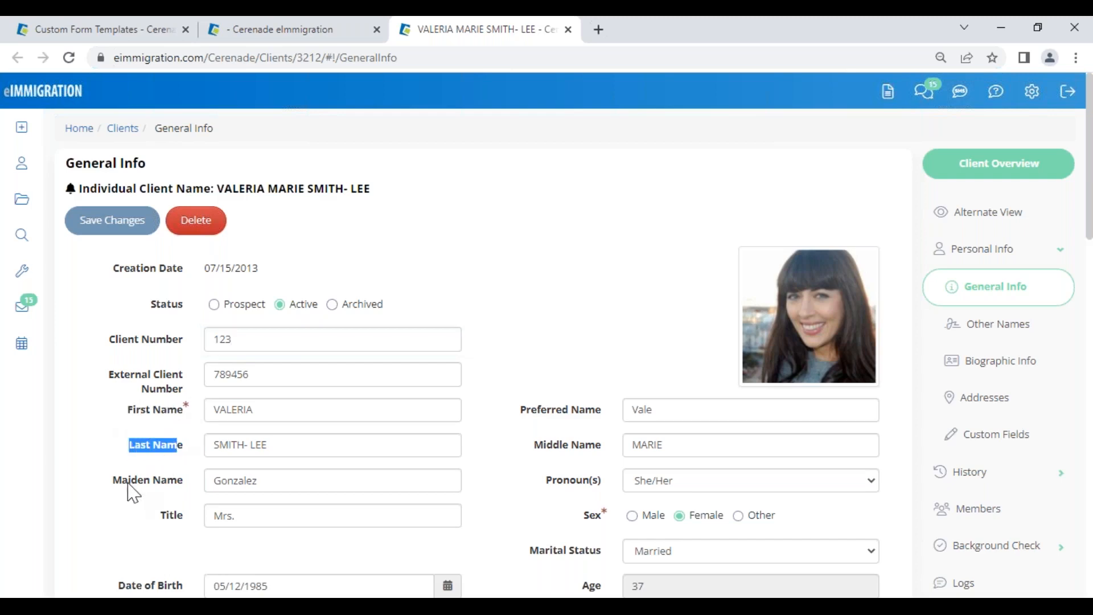
drag(113, 481, 193, 519)
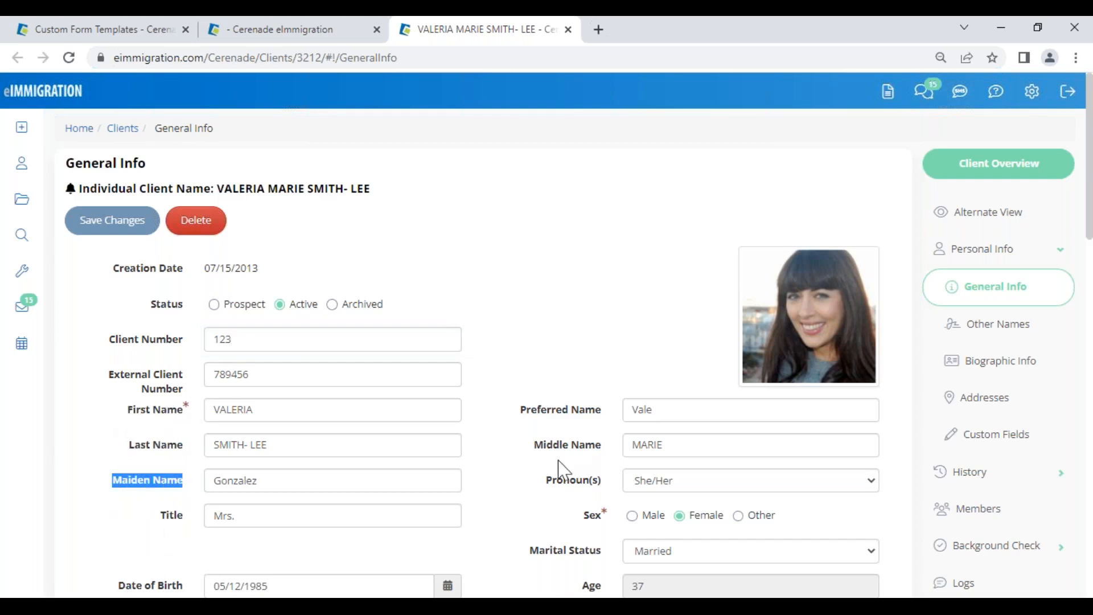
scroll(548, 498, down, 3)
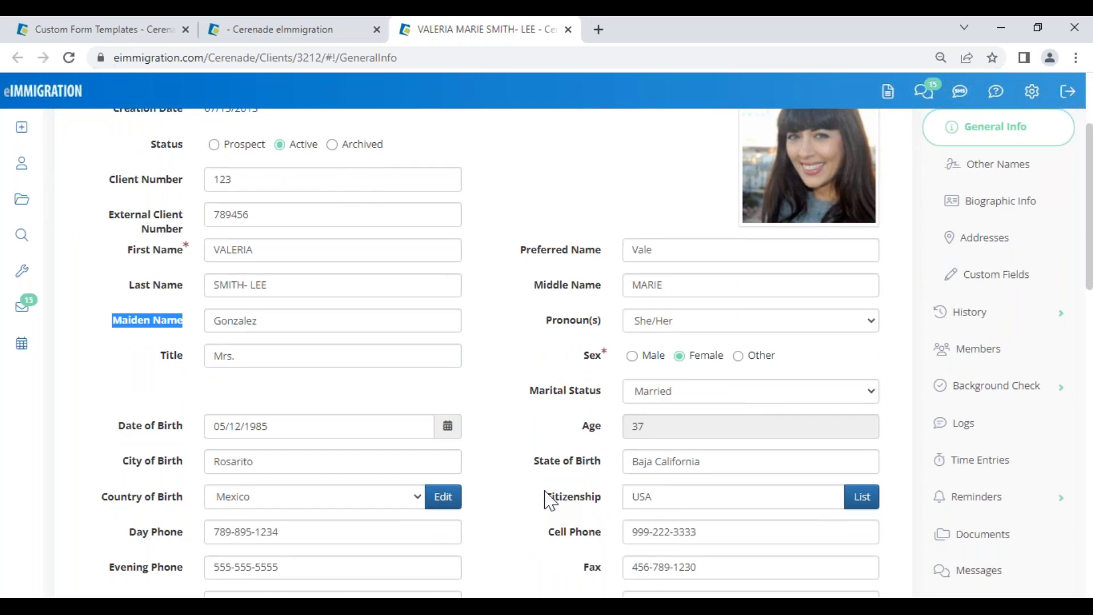
scroll(548, 498, down, 9)
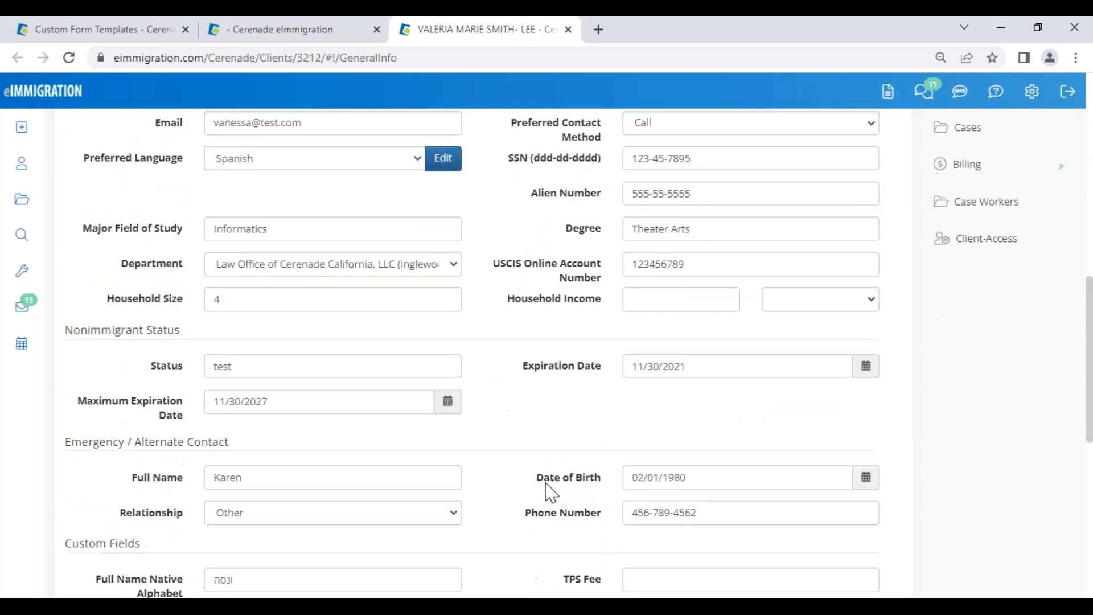
double_click(635, 267)
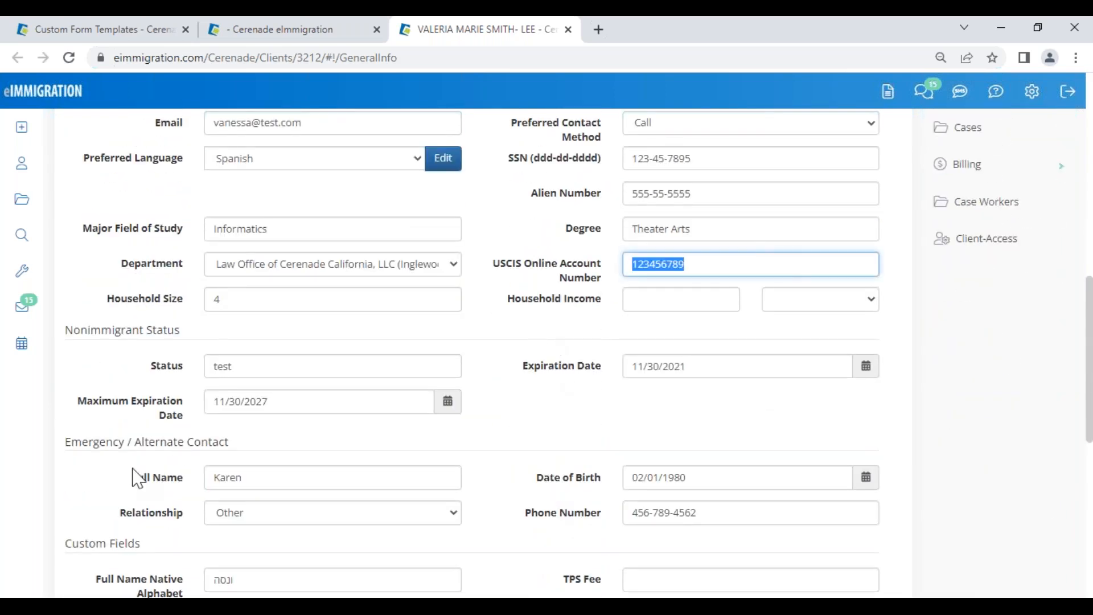
scroll(110, 481, down, 3)
drag(66, 383, 166, 387)
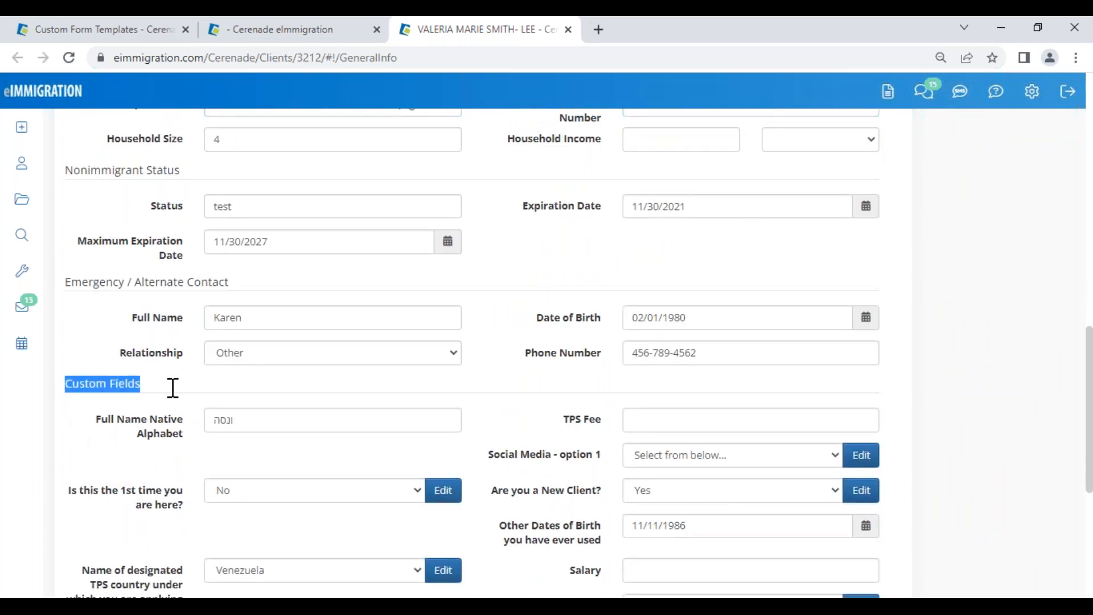
Step: Inspect the Full Name Native Alphabet value and the Are you a New Client? field
click(112, 444)
drag(96, 420, 202, 426)
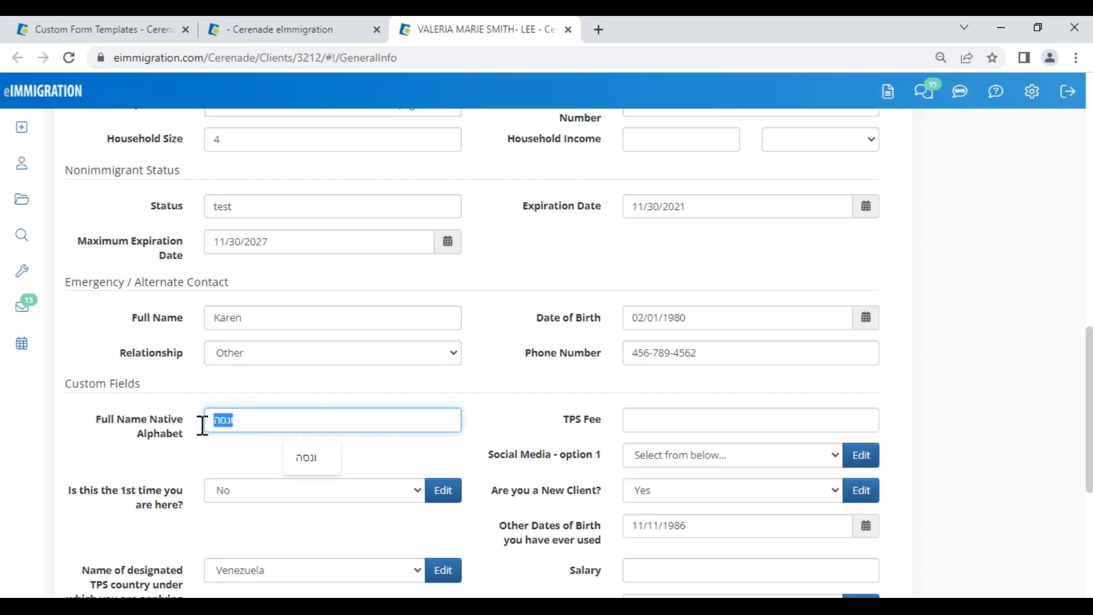
click(200, 445)
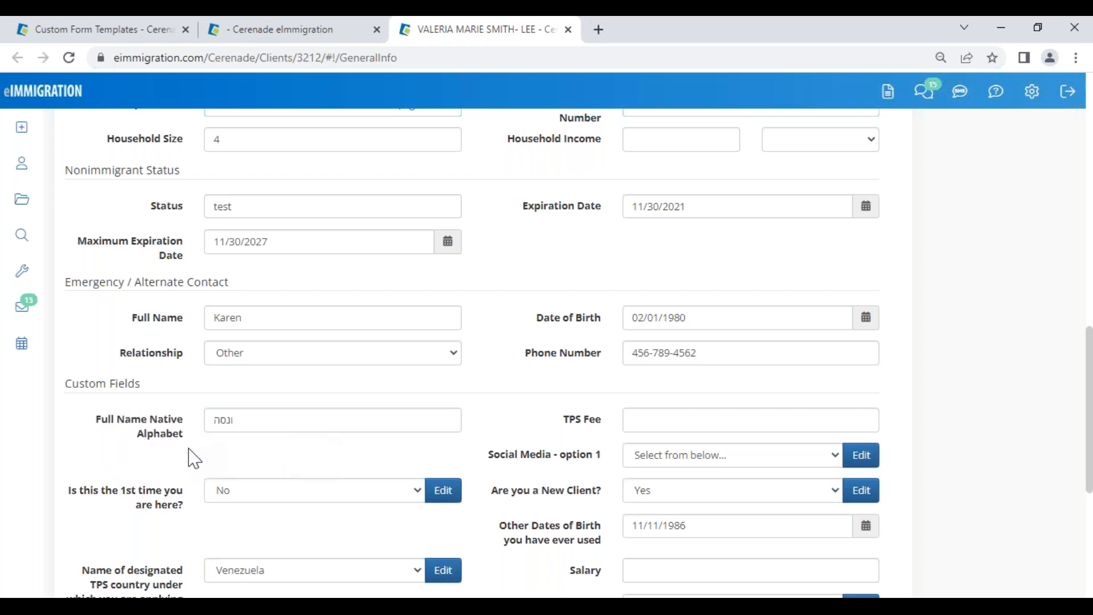
drag(256, 420, 195, 416)
click(191, 448)
drag(242, 423, 203, 439)
click(203, 451)
drag(493, 495, 607, 489)
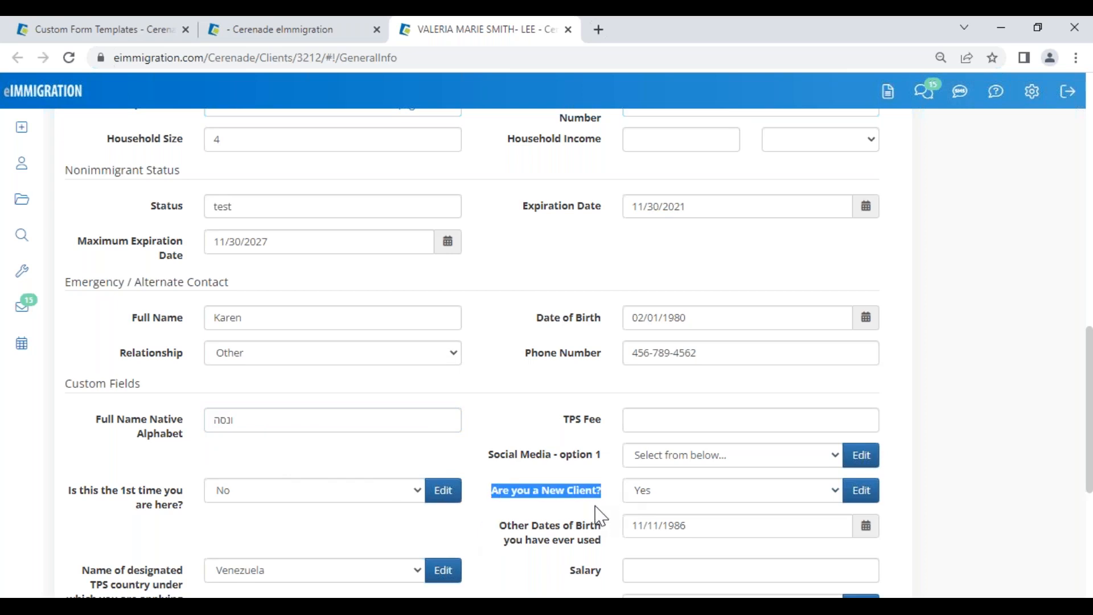
click(600, 516)
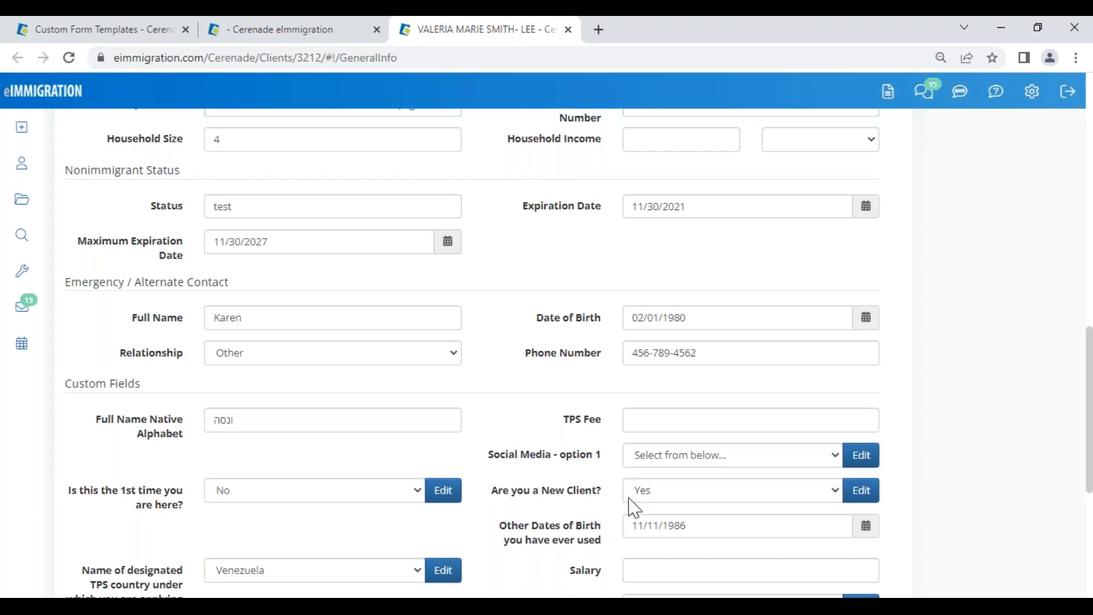
Step: Set How did you hear about us to Facebook, then change it to Referral
scroll(513, 541, down, 3)
drag(527, 446, 678, 452)
click(678, 449)
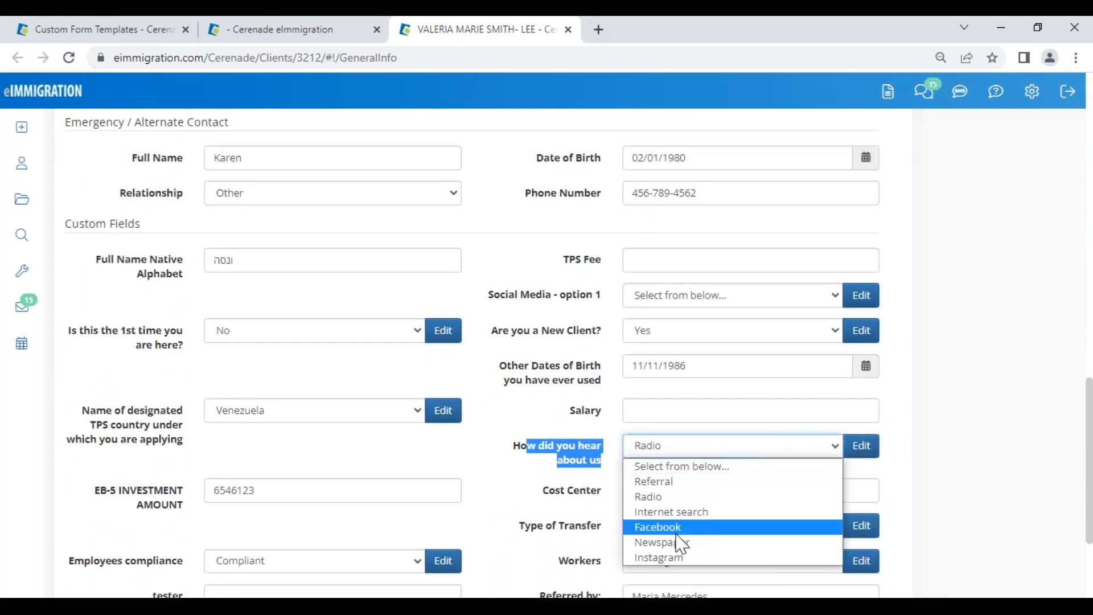
click(681, 535)
click(541, 474)
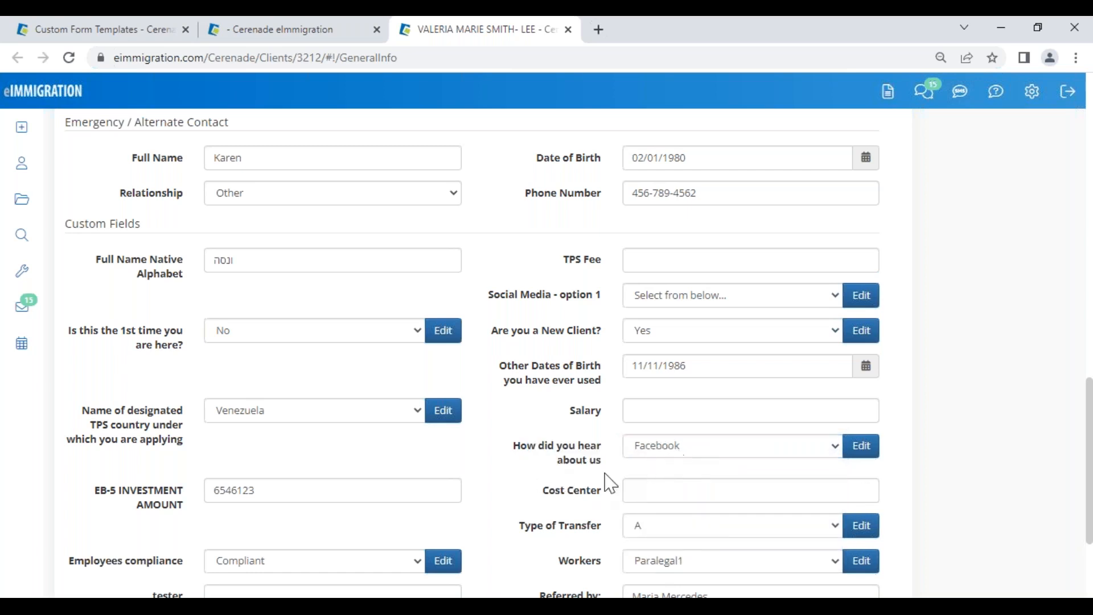
click(640, 453)
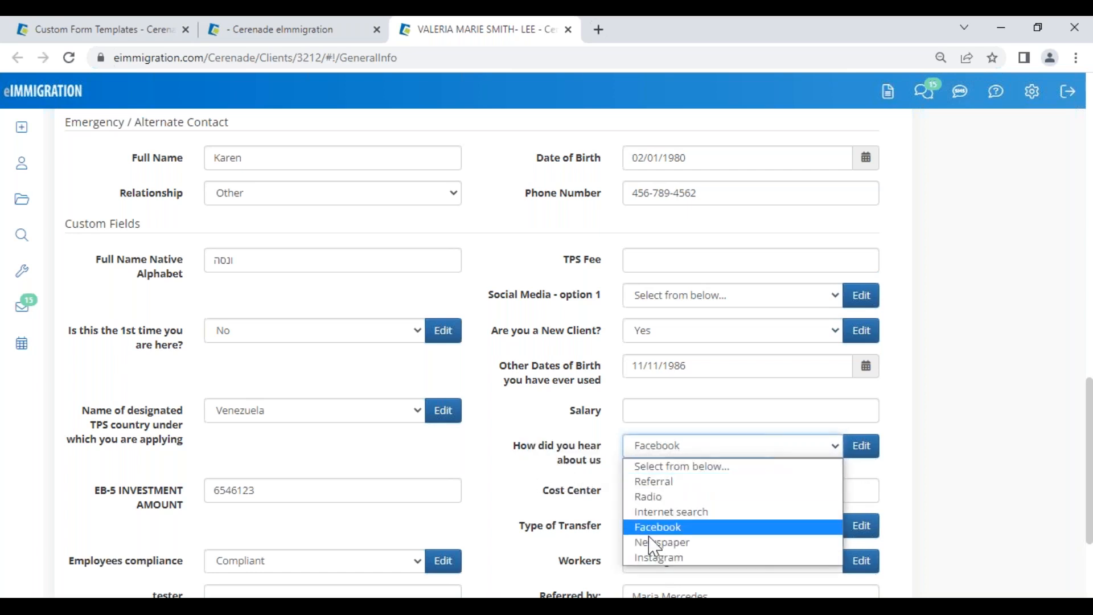
click(671, 481)
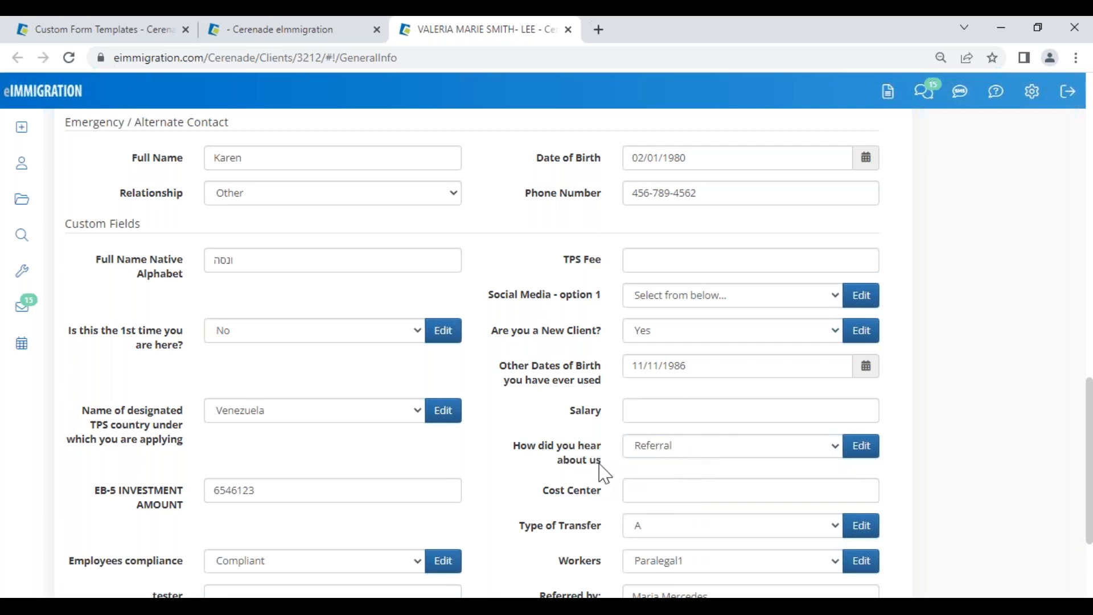
Step: Review the EB-5 investment amount 6546123 in the Custom Fields section
drag(92, 487, 192, 514)
click(192, 517)
drag(261, 490, 197, 484)
click(160, 470)
drag(65, 223, 183, 251)
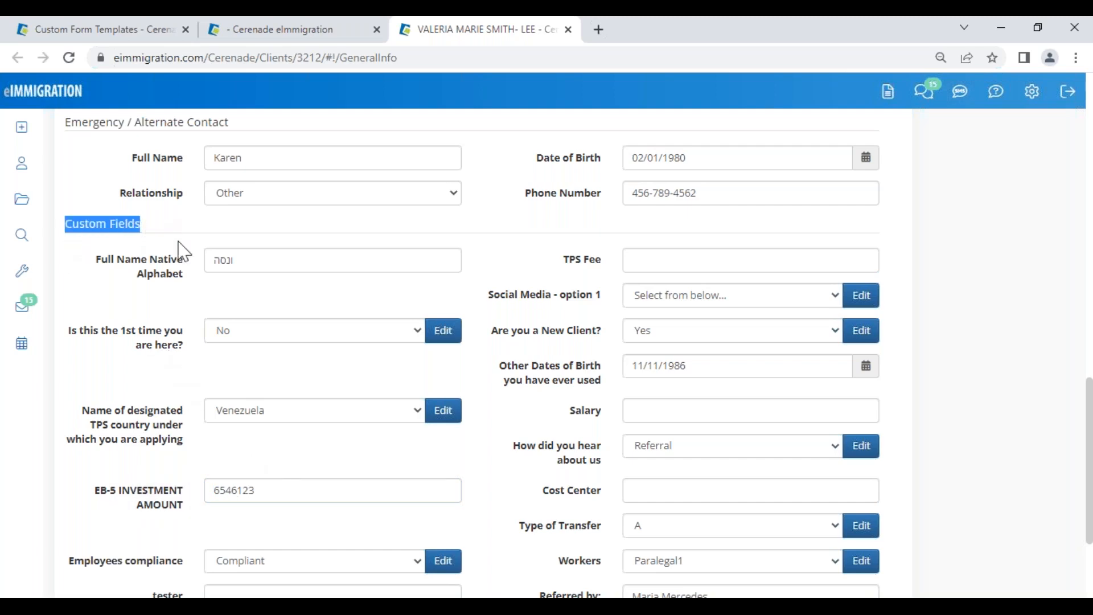
click(520, 486)
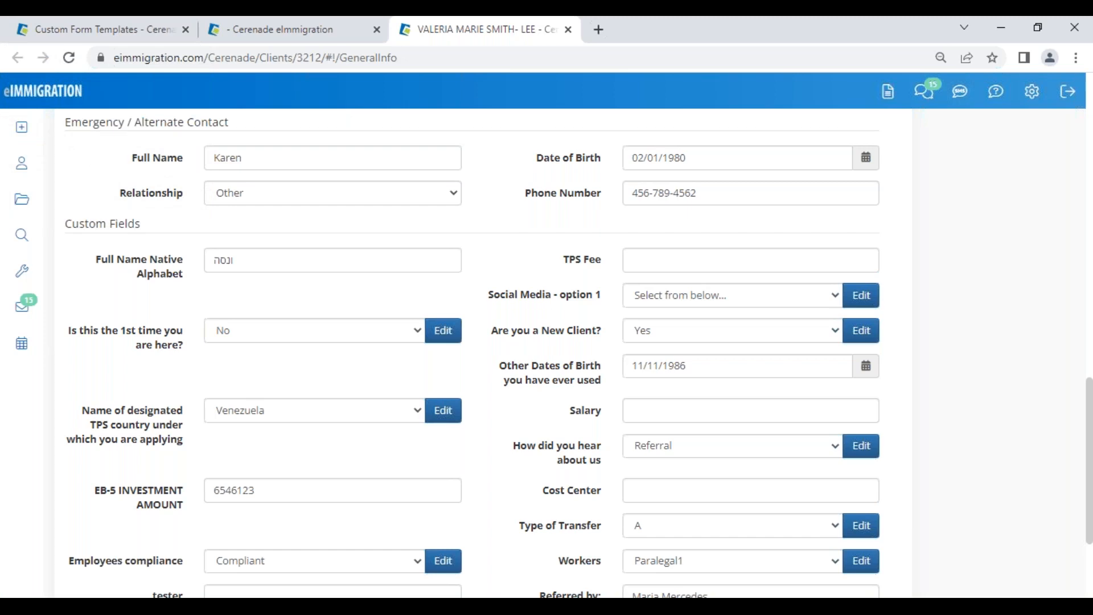
scroll(700, 307, up, 10)
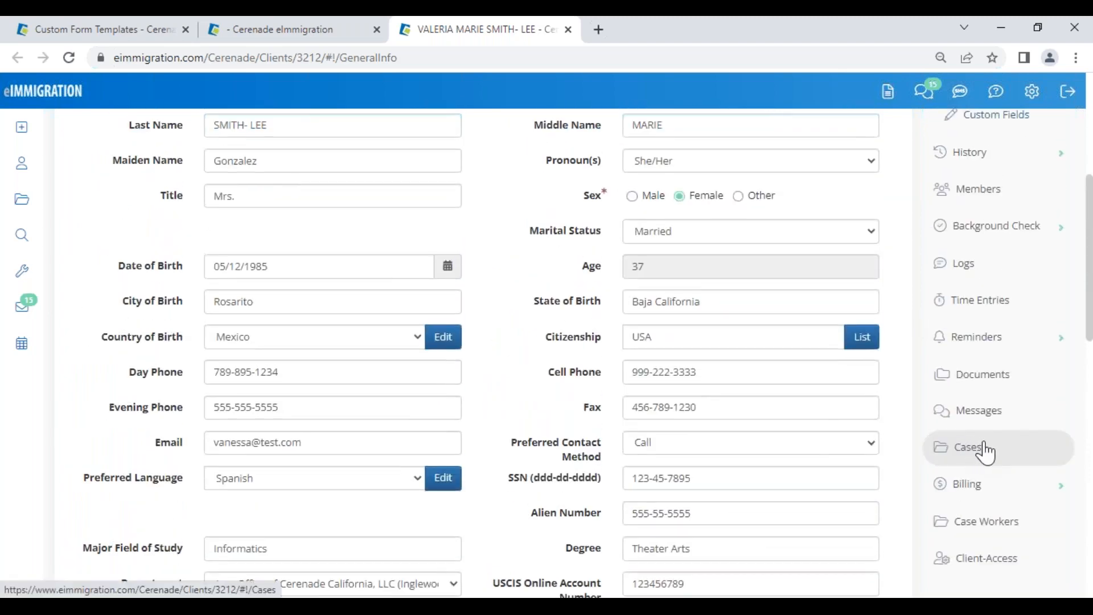
Step: Open the latest case's I-130 form via Select > Load More Data and review page 1
click(981, 453)
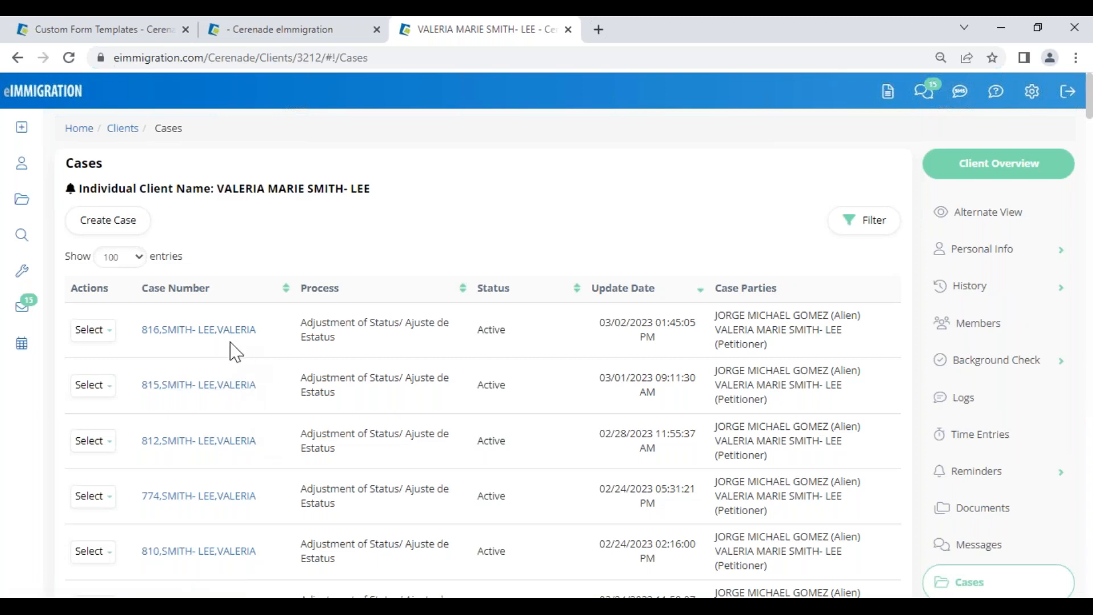
click(104, 335)
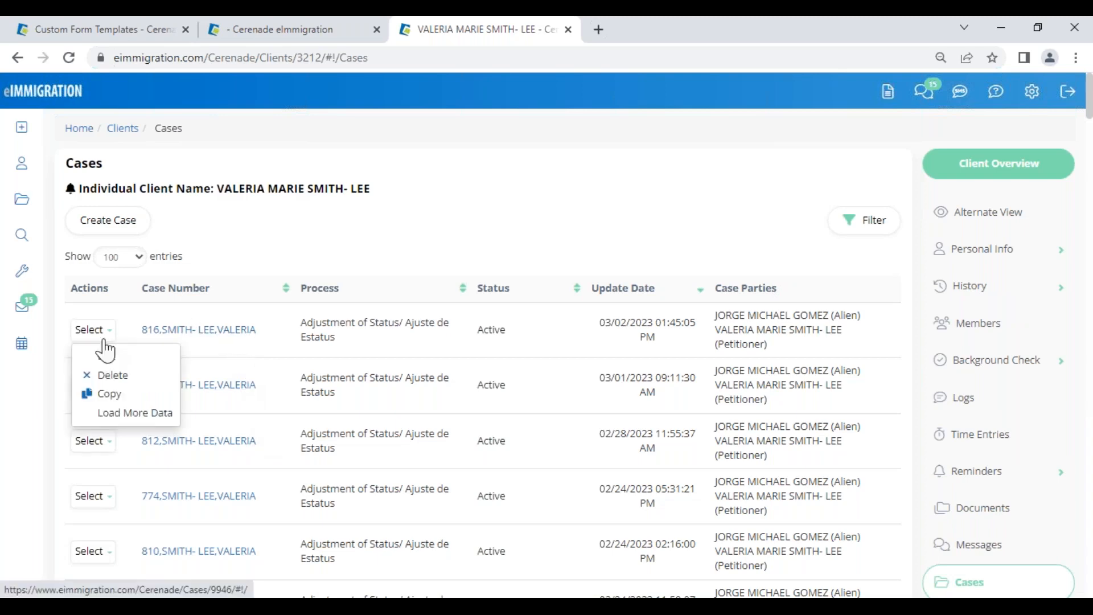
click(114, 414)
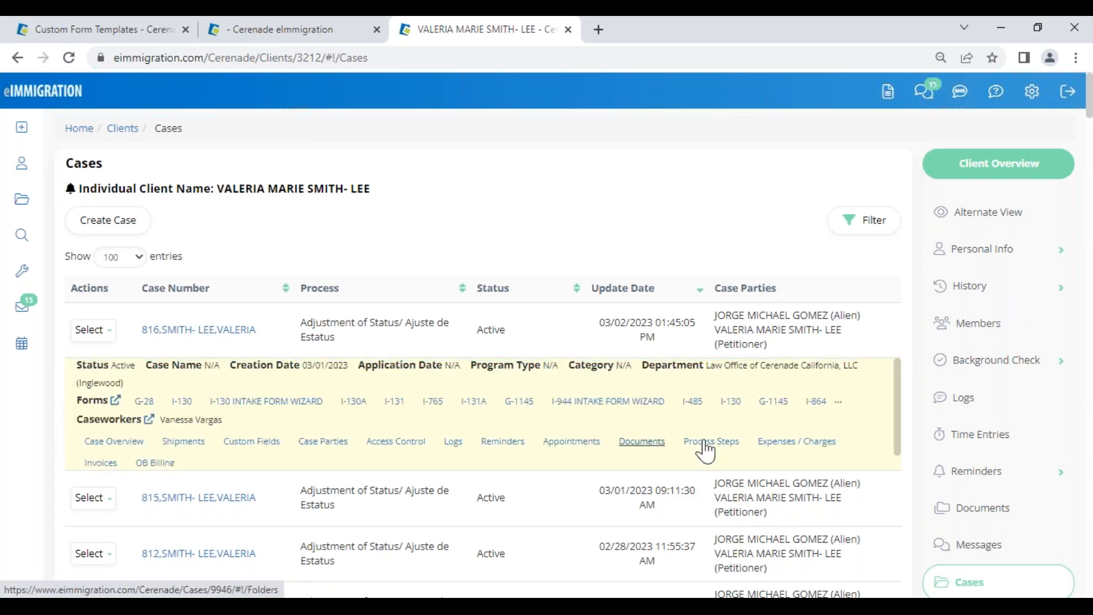
click(182, 401)
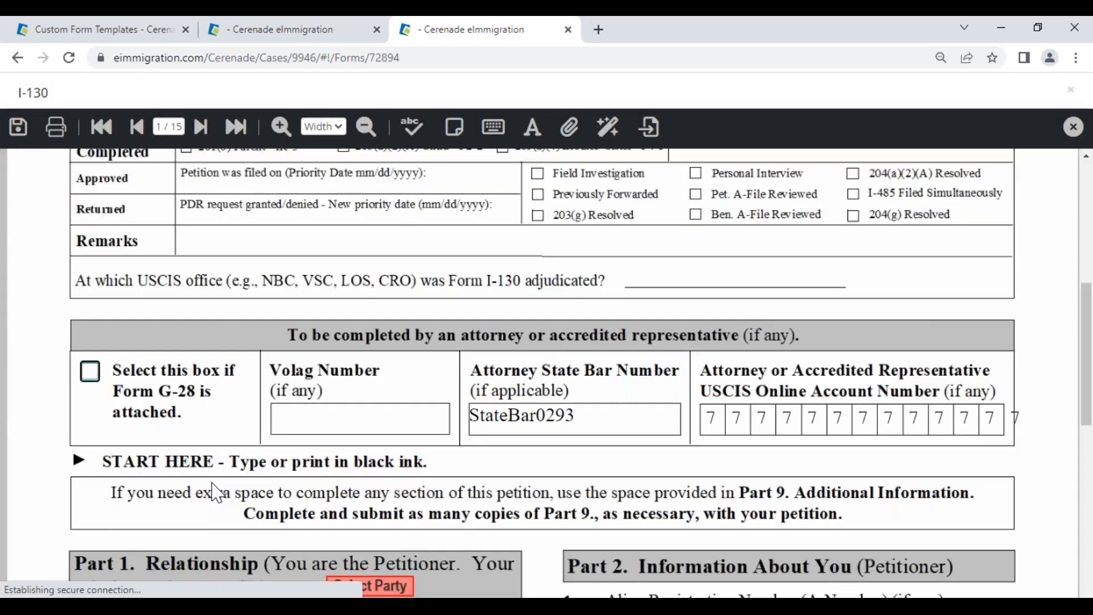
scroll(547, 484, down, 7)
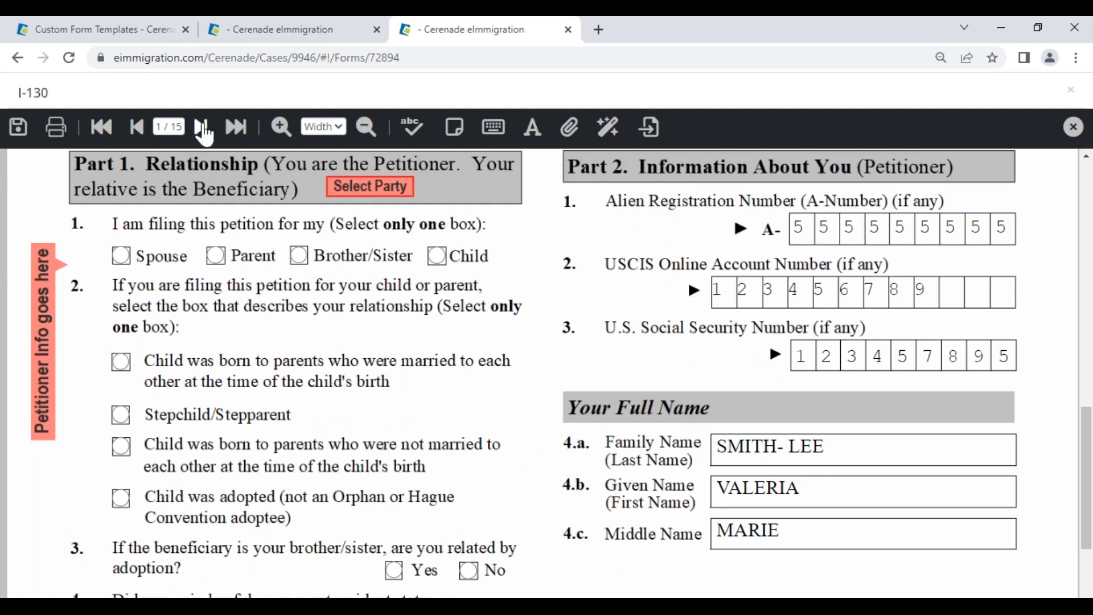
Step: Review pages 2 and 3 of the I-130's prefilled client details
click(202, 127)
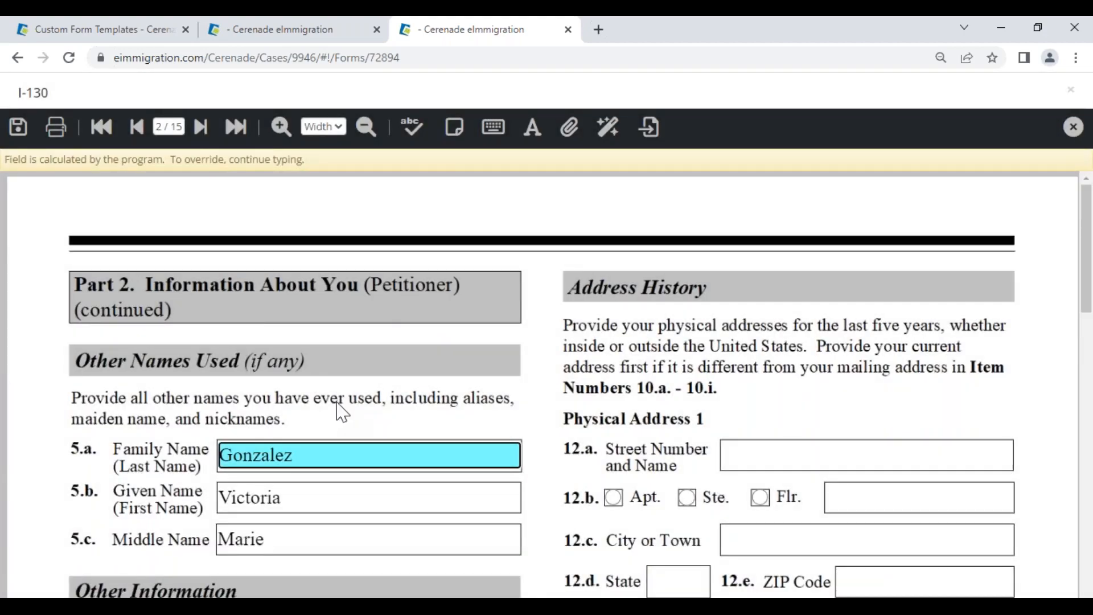
scroll(334, 450, down, 4)
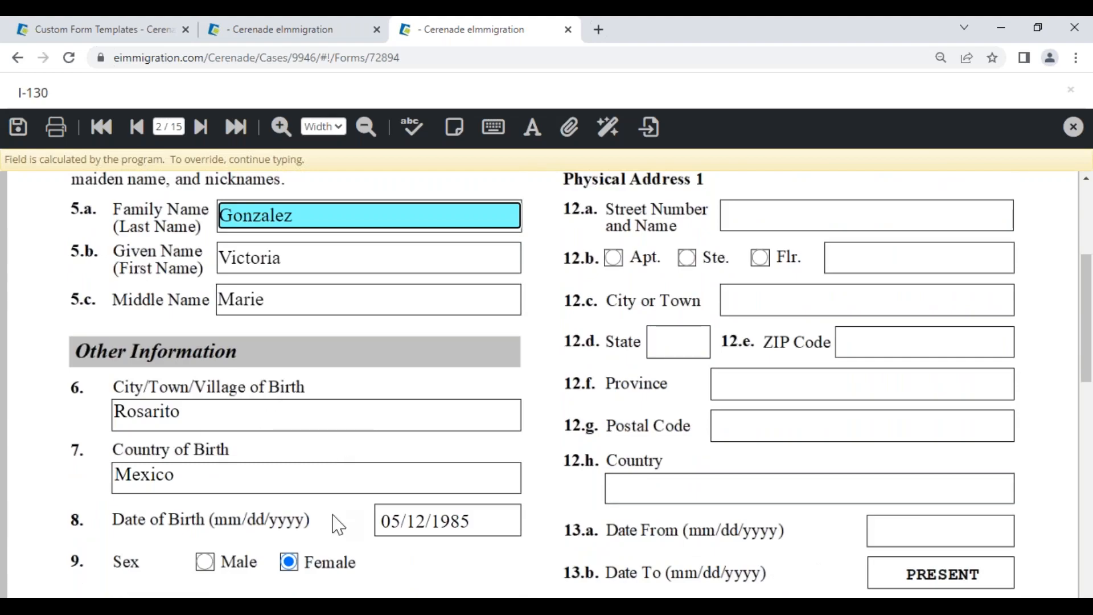
scroll(336, 523, down, 1)
scroll(338, 525, down, 9)
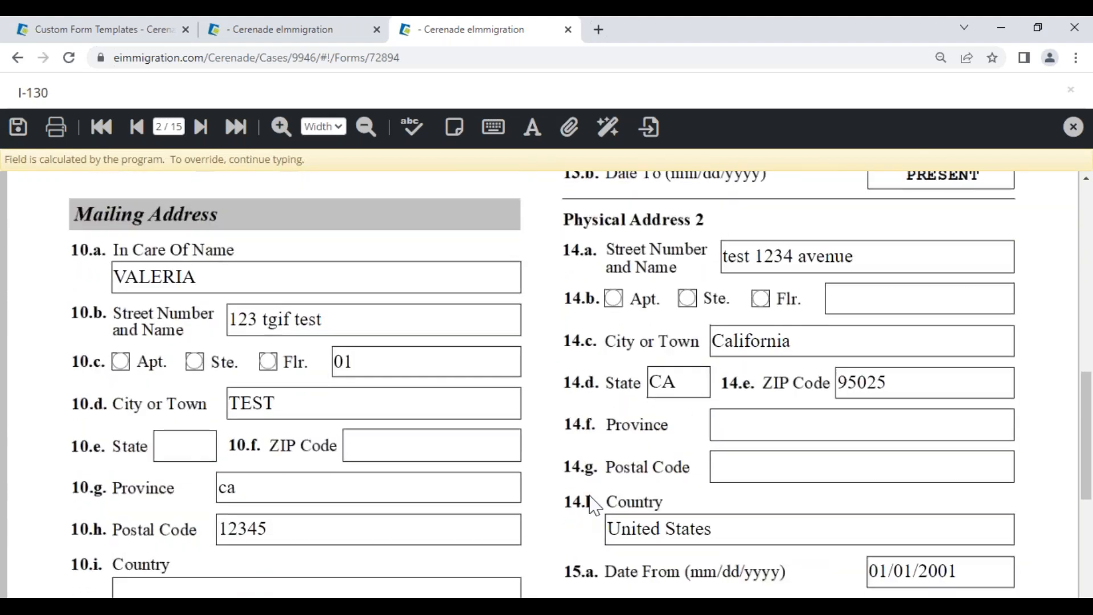
scroll(595, 504, down, 2)
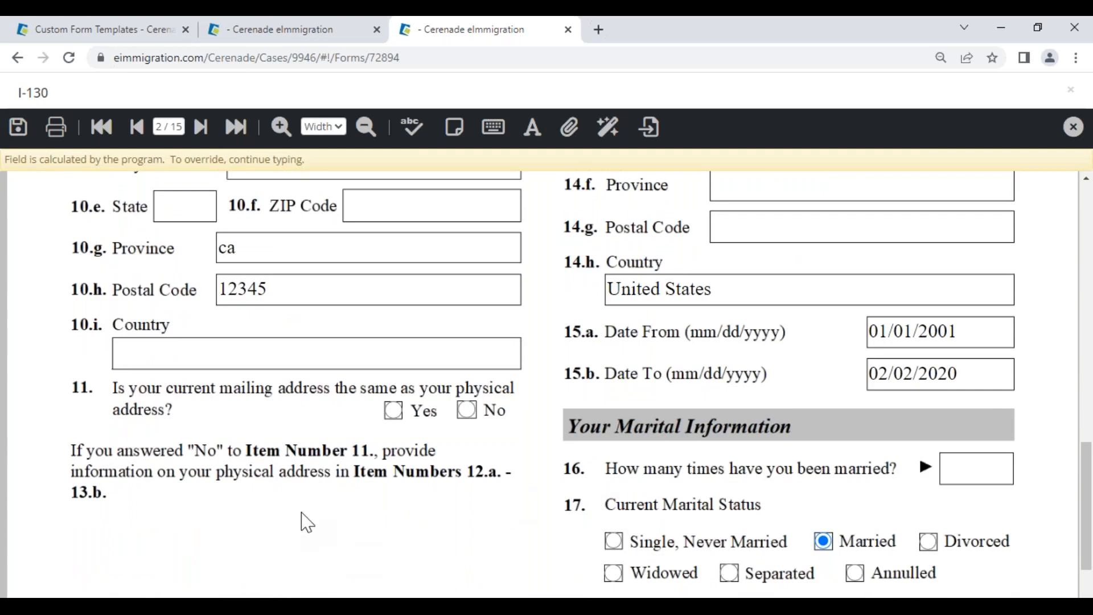
scroll(312, 512, down, 1)
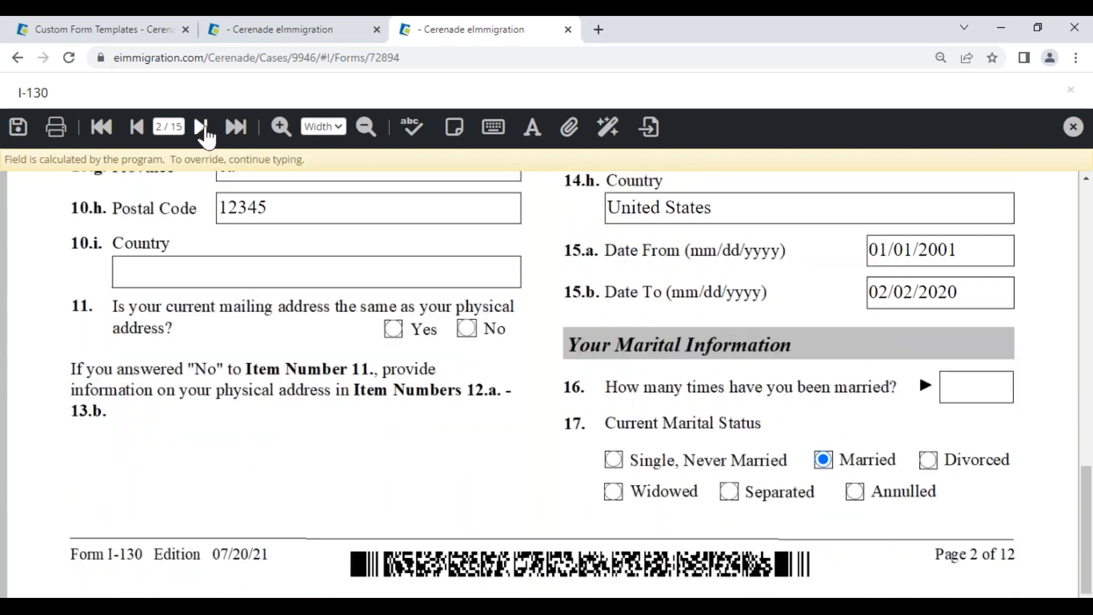
click(201, 127)
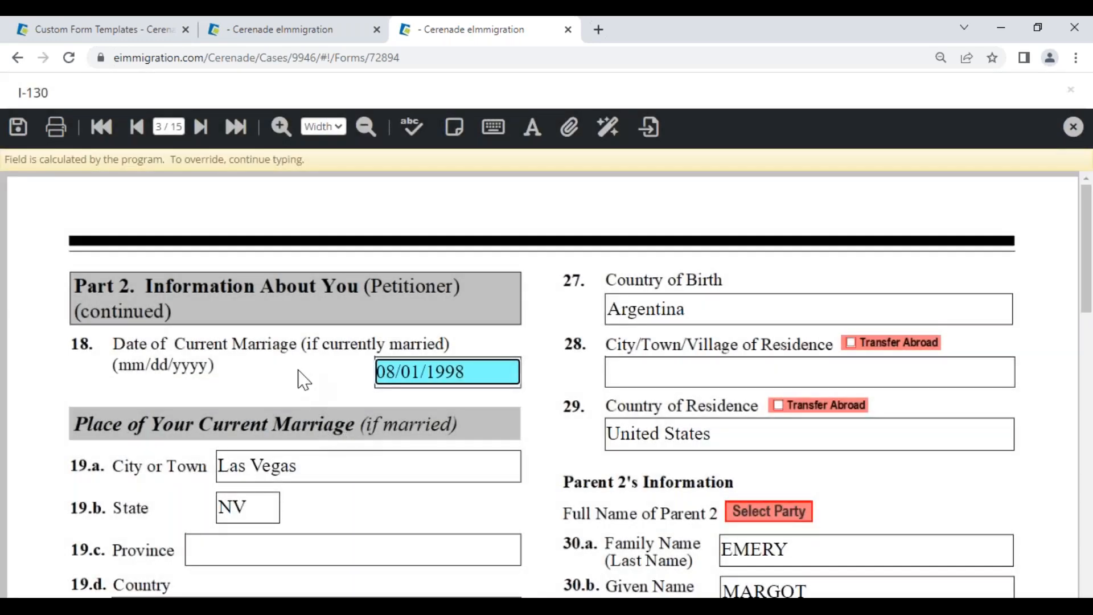
scroll(351, 509, down, 6)
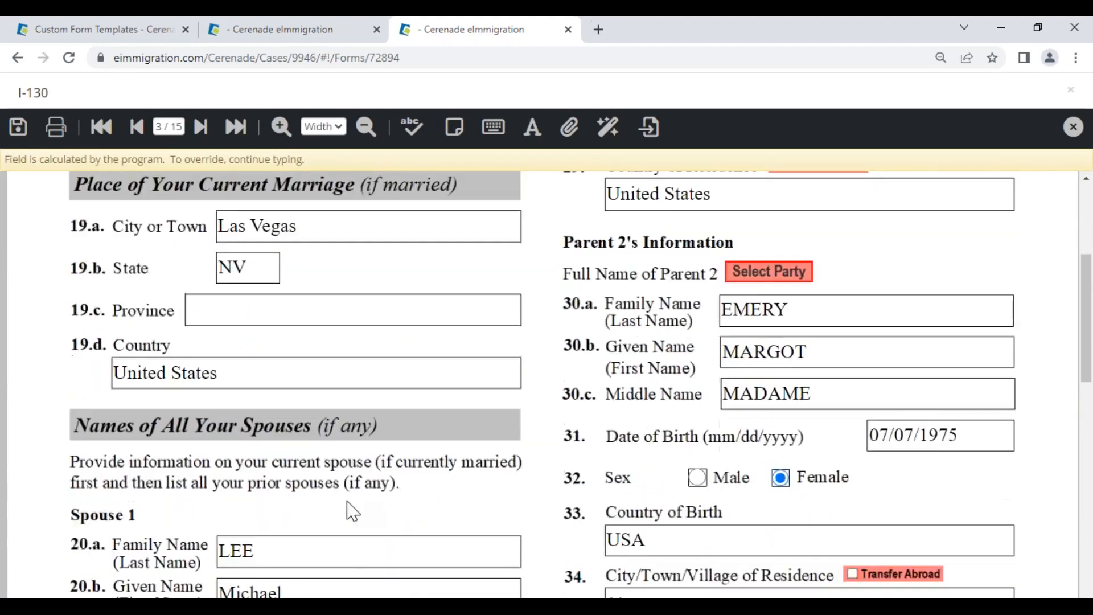
scroll(351, 509, down, 9)
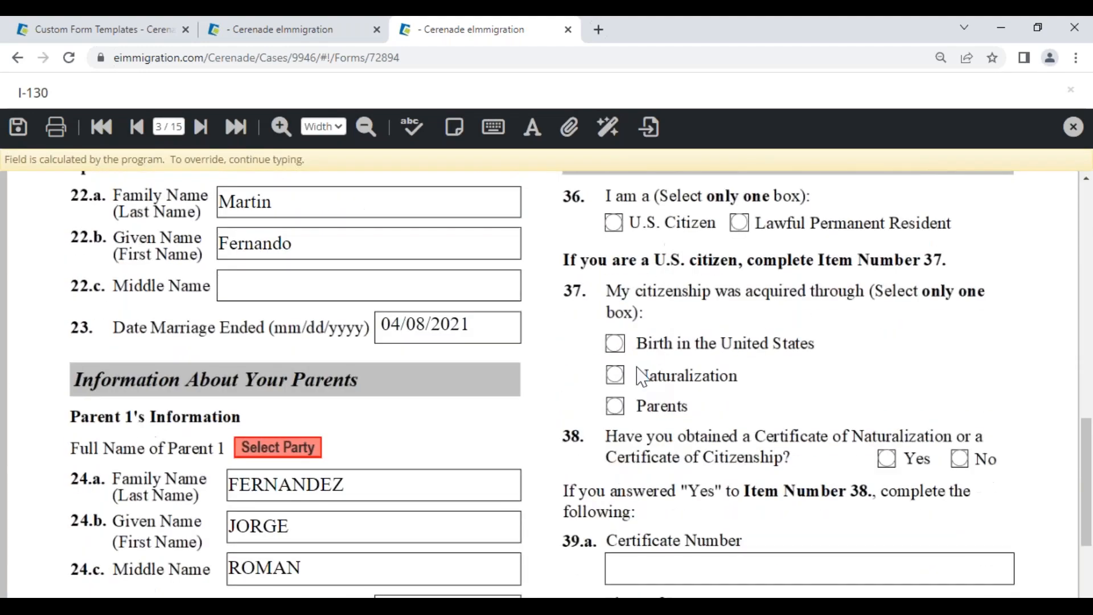
scroll(589, 410, down, 3)
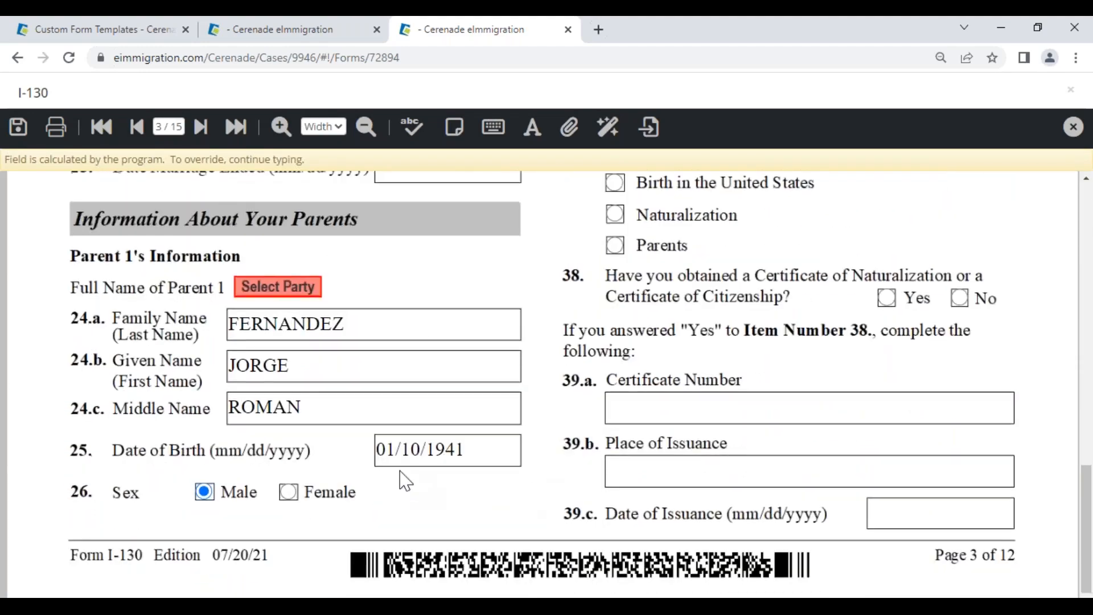
Step: Review I-130 pages 4 and 5, then close the form viewer
click(202, 127)
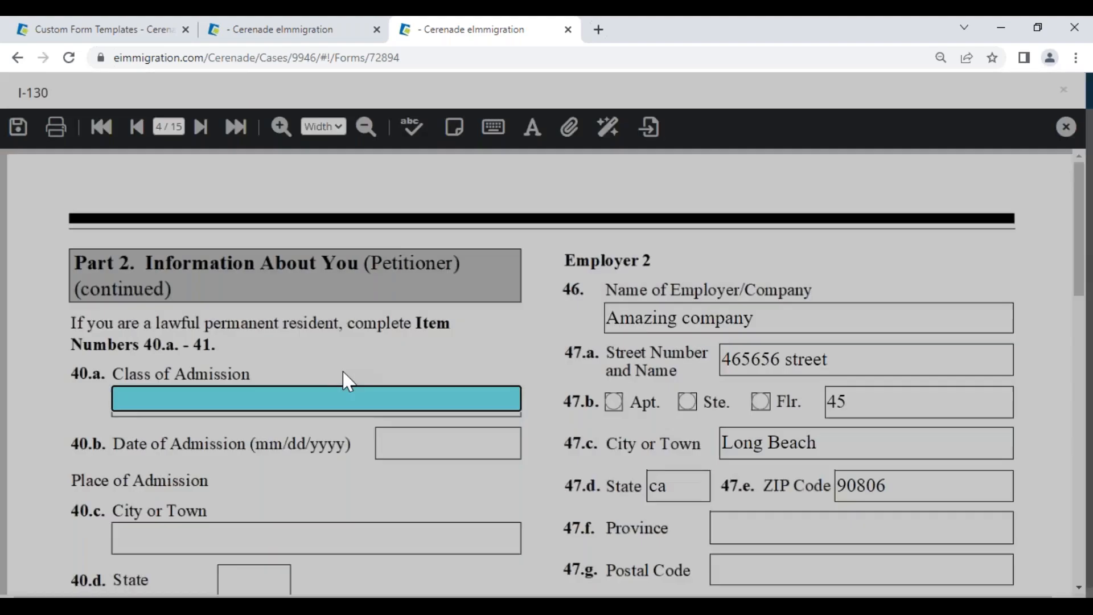
scroll(342, 399, down, 6)
scroll(347, 427, down, 10)
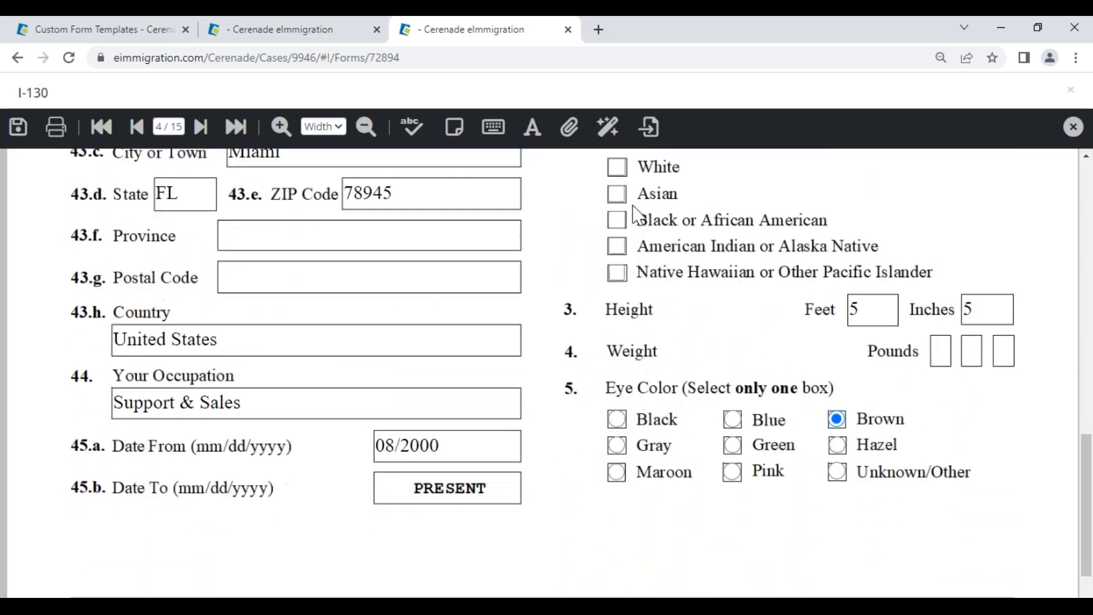
scroll(666, 313, up, 3)
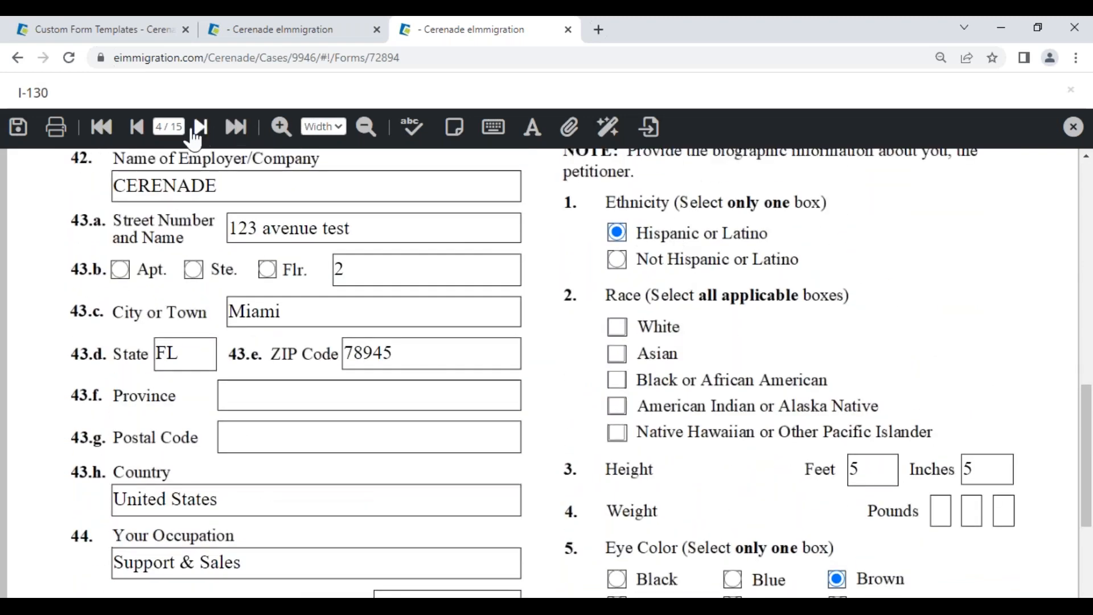
click(202, 128)
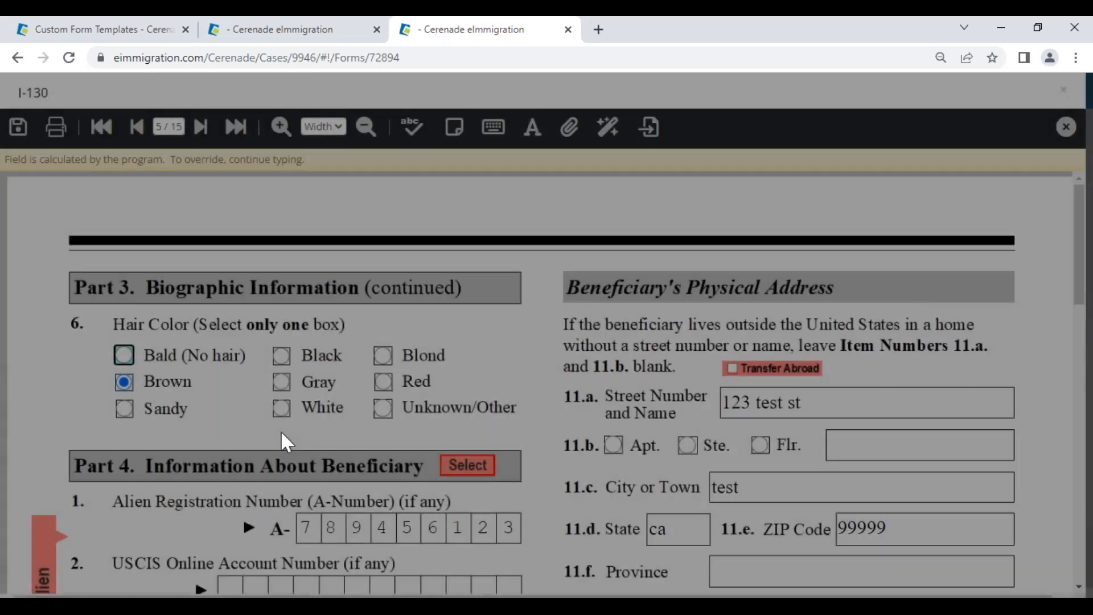
scroll(221, 434, down, 4)
scroll(221, 434, down, 2)
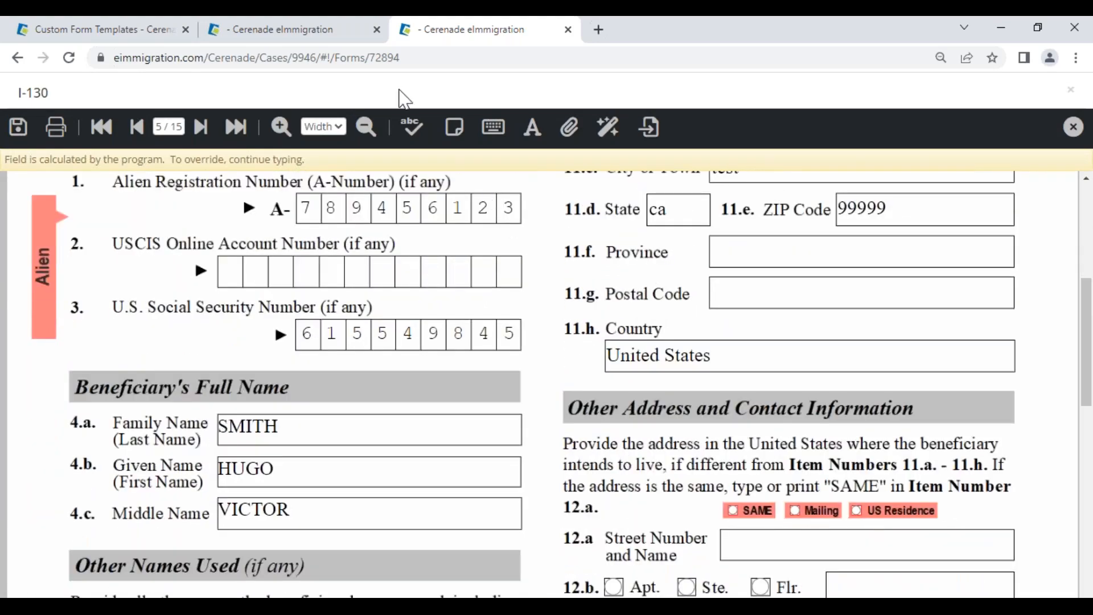
scroll(512, 264, down, 10)
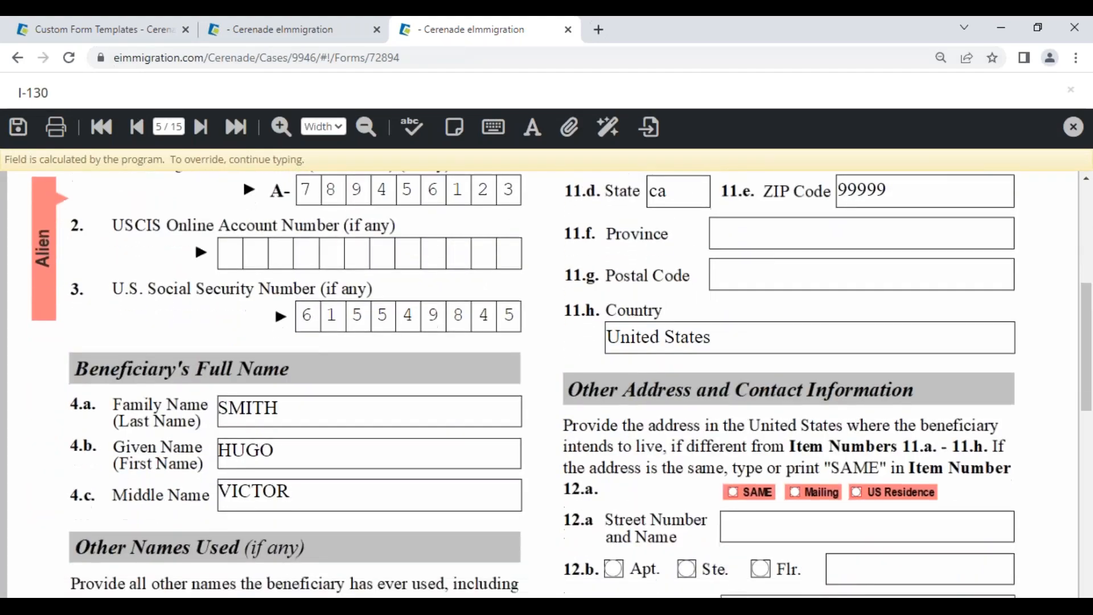
scroll(495, 389, down, 3)
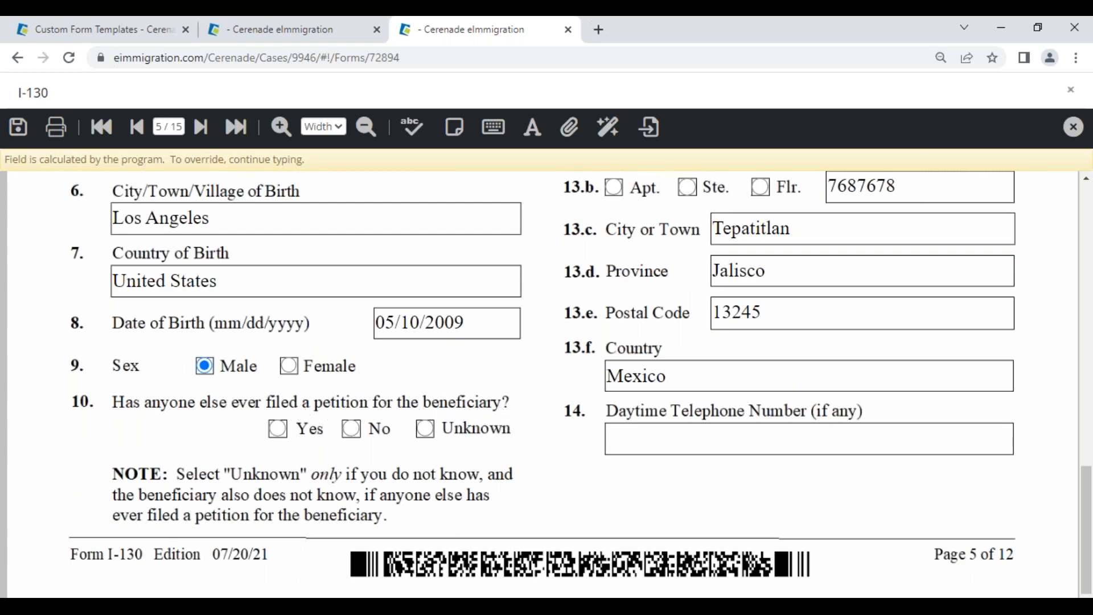
click(1073, 129)
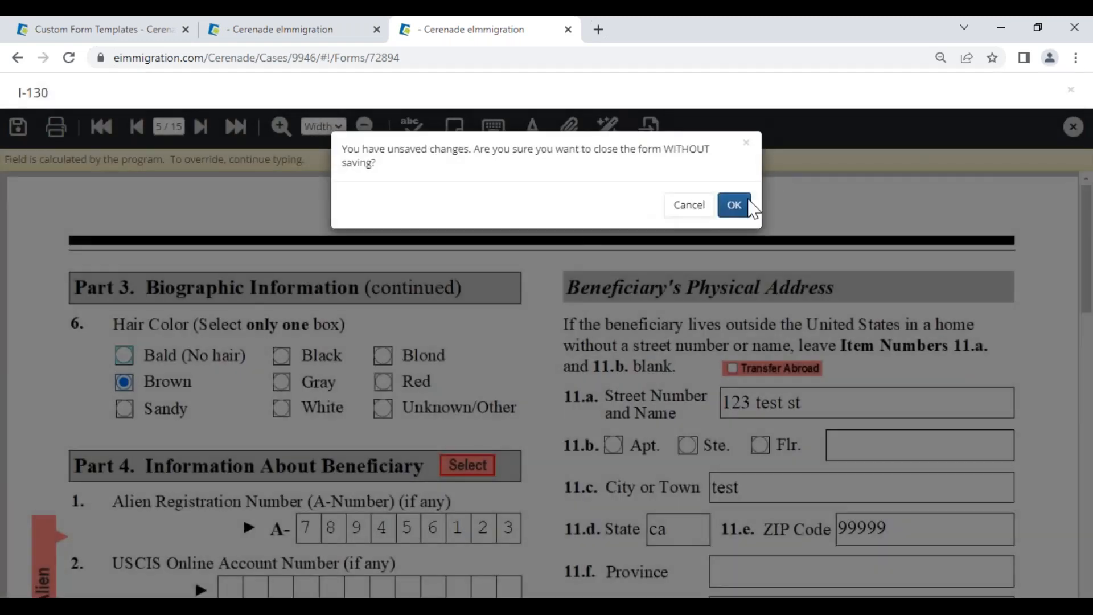
Step: Close the I-130 without saving and add the DS-160 form (search '160') to the case
click(748, 204)
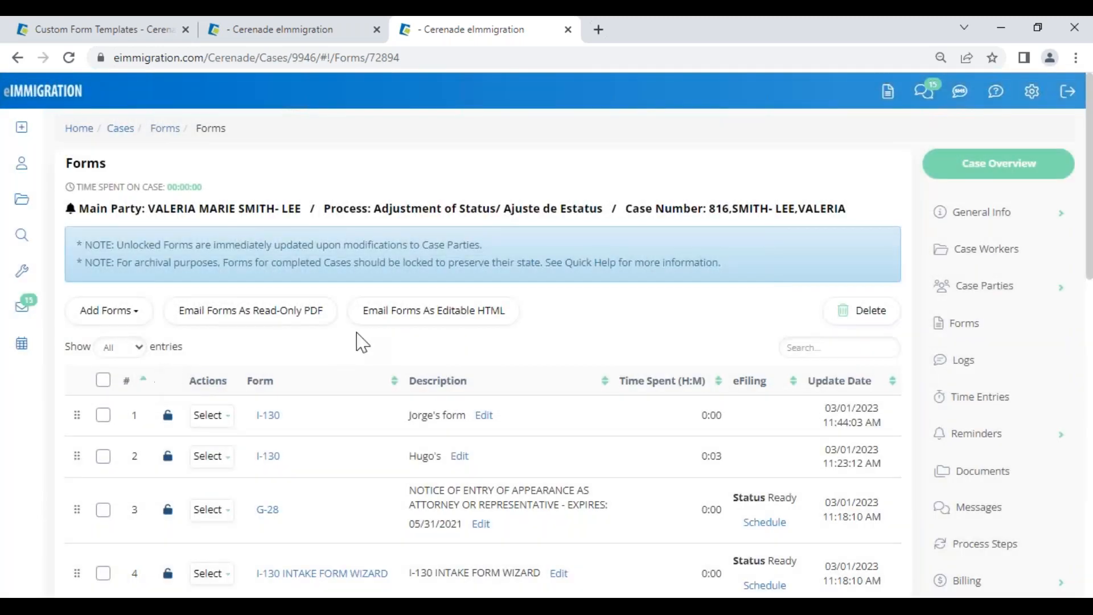
click(109, 310)
click(114, 348)
text(160)
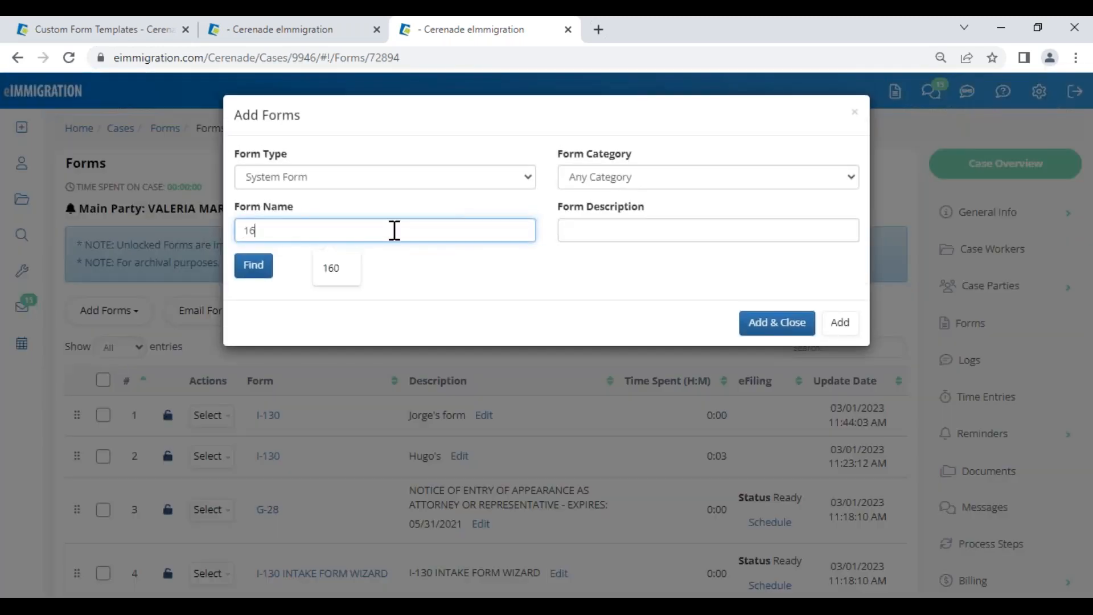
key(Return)
click(251, 379)
click(757, 480)
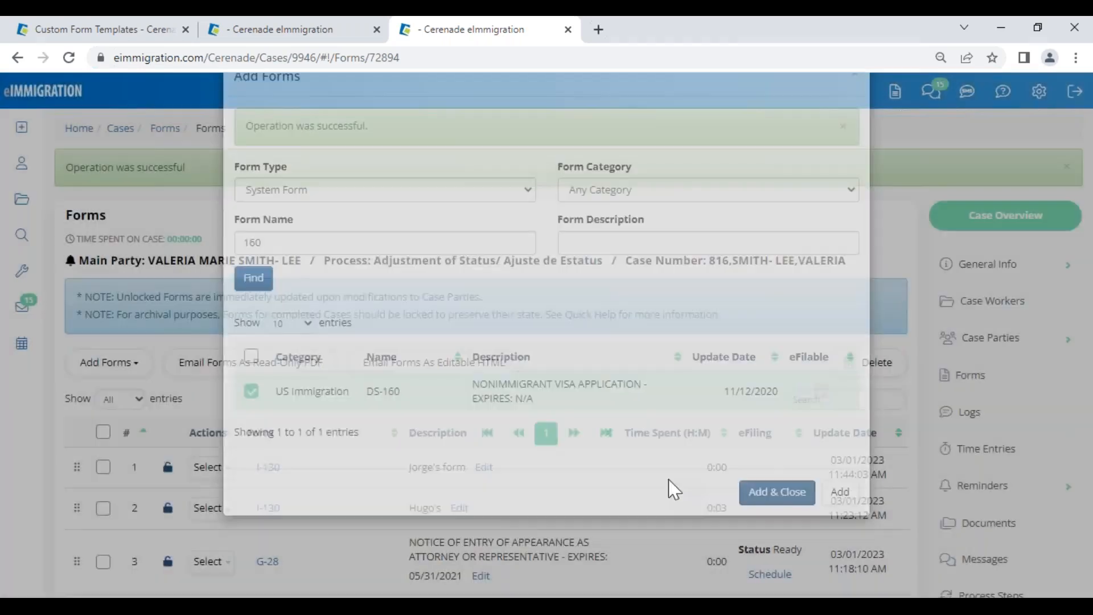
scroll(302, 524, down, 10)
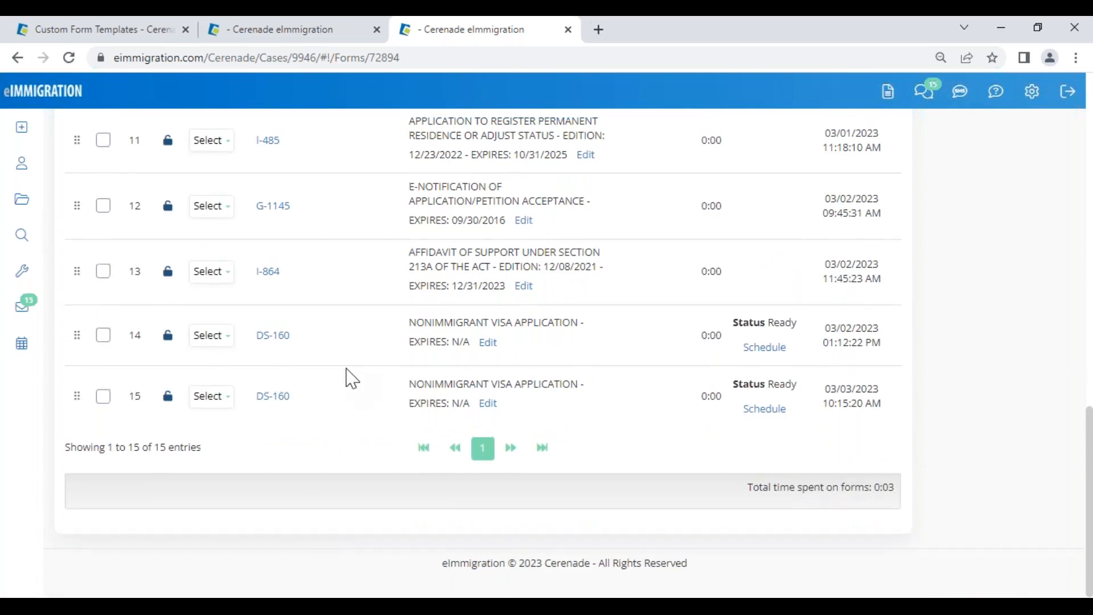
scroll(342, 383, up, 10)
Step: Check the main party's Full Name Native Alphabet field, then return to the case's forms list
click(298, 263)
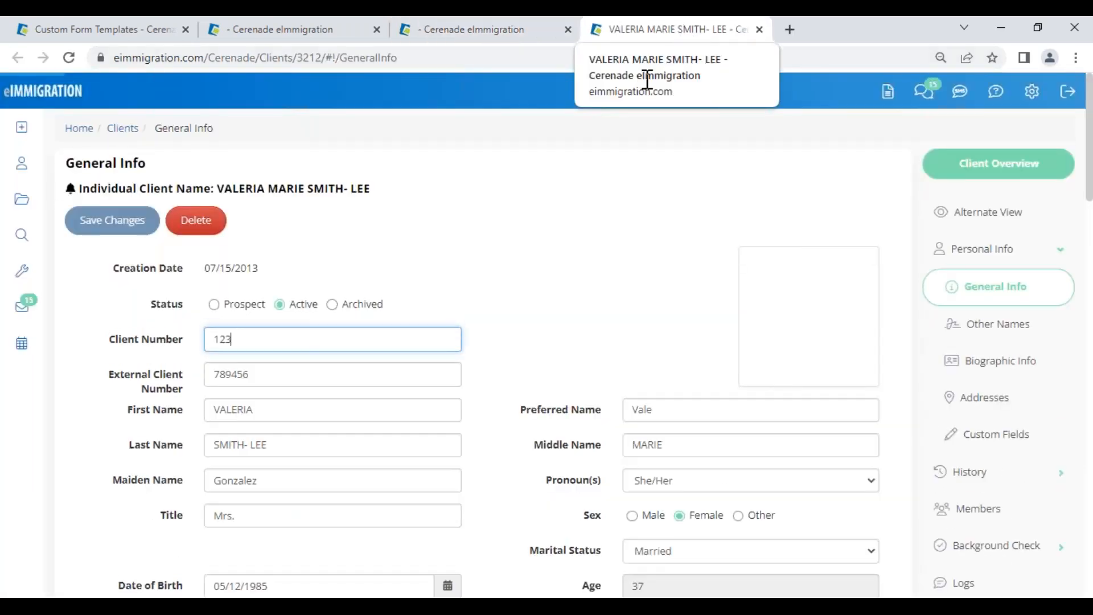
scroll(402, 439, down, 15)
drag(100, 340, 214, 357)
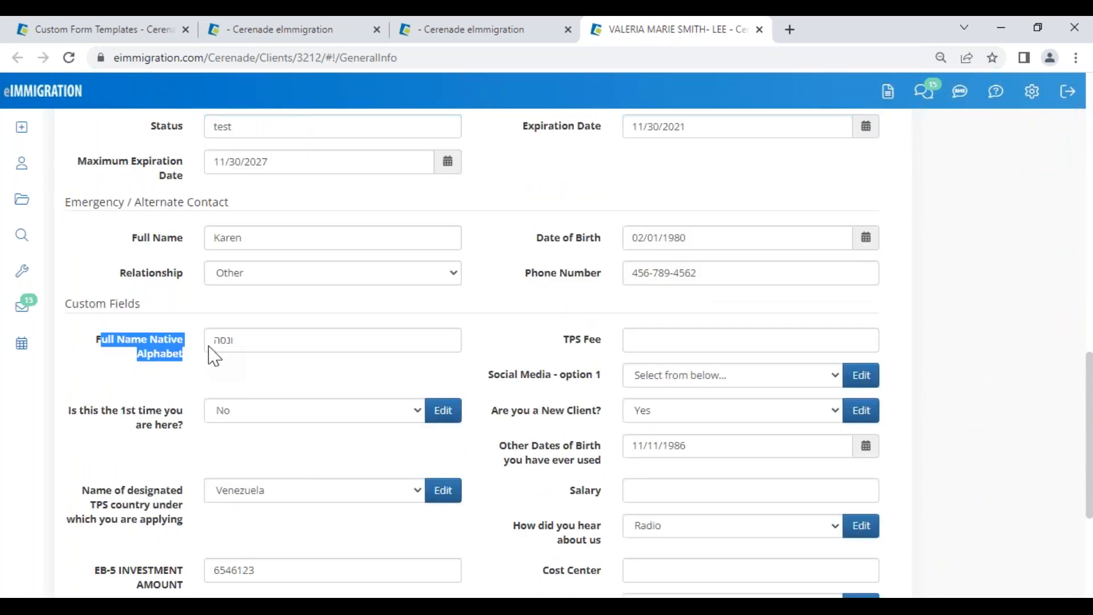
click(143, 370)
drag(98, 344, 183, 359)
click(190, 366)
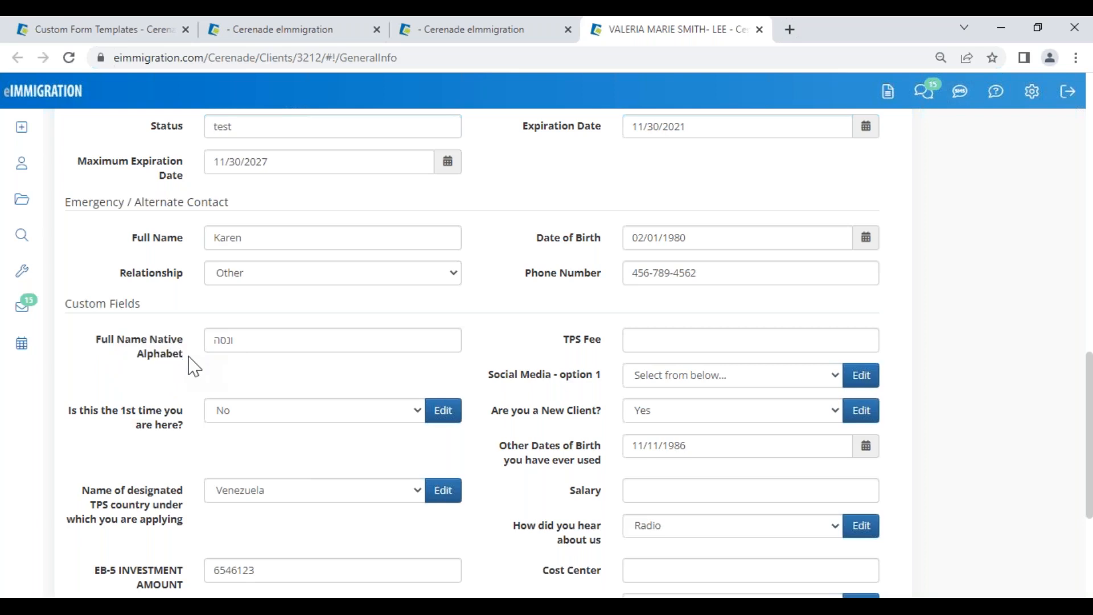
click(445, 43)
scroll(483, 341, down, 10)
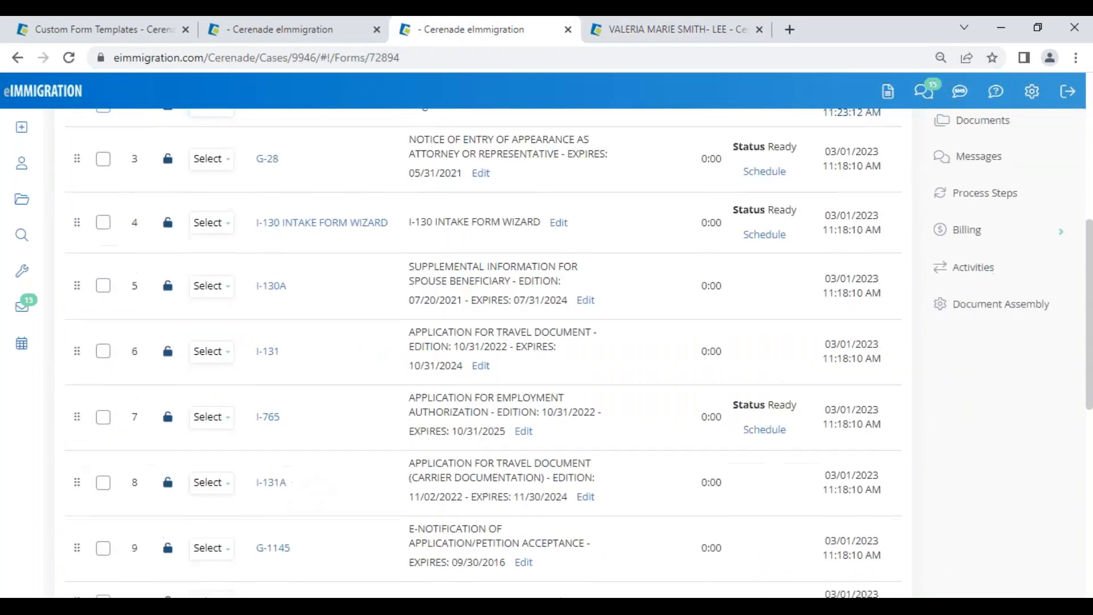
Step: Refill the new DS-160 with the Petitioner's data, replacing the alien and all members
click(273, 514)
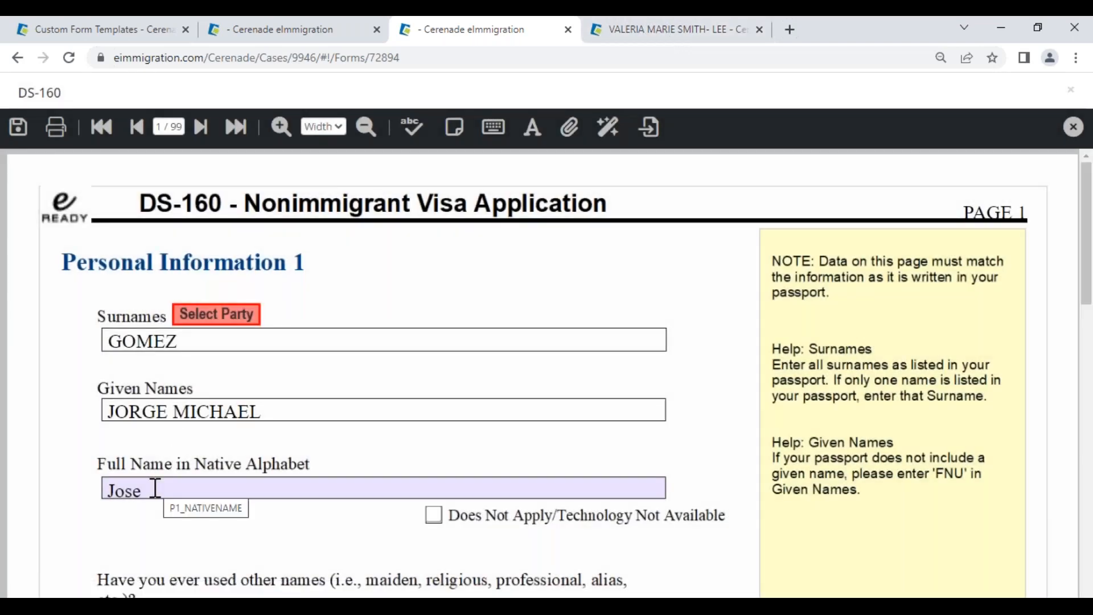
click(164, 487)
click(216, 315)
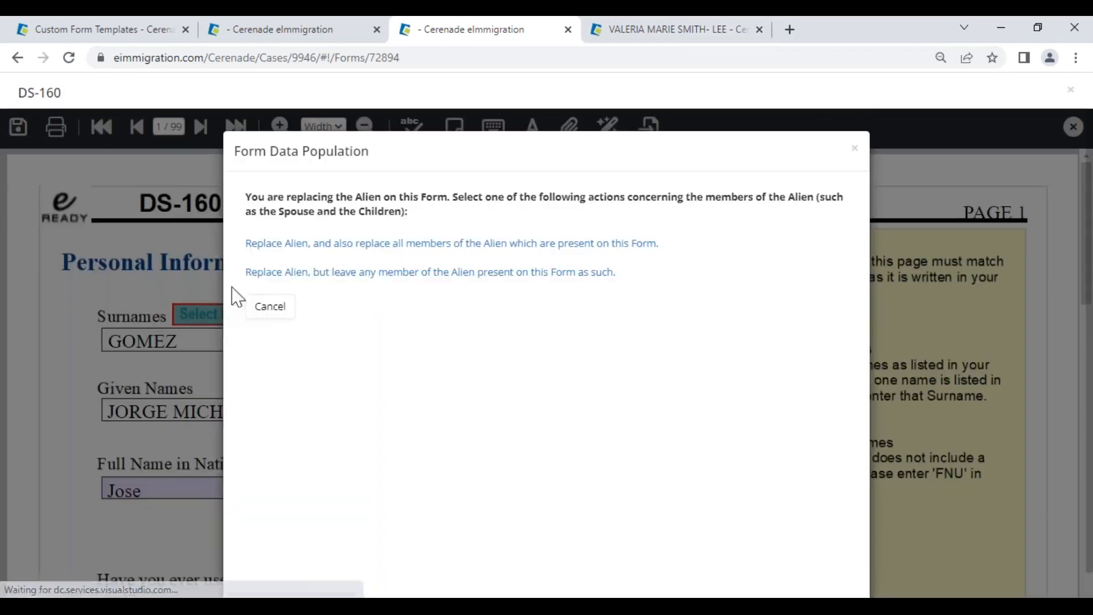
click(273, 243)
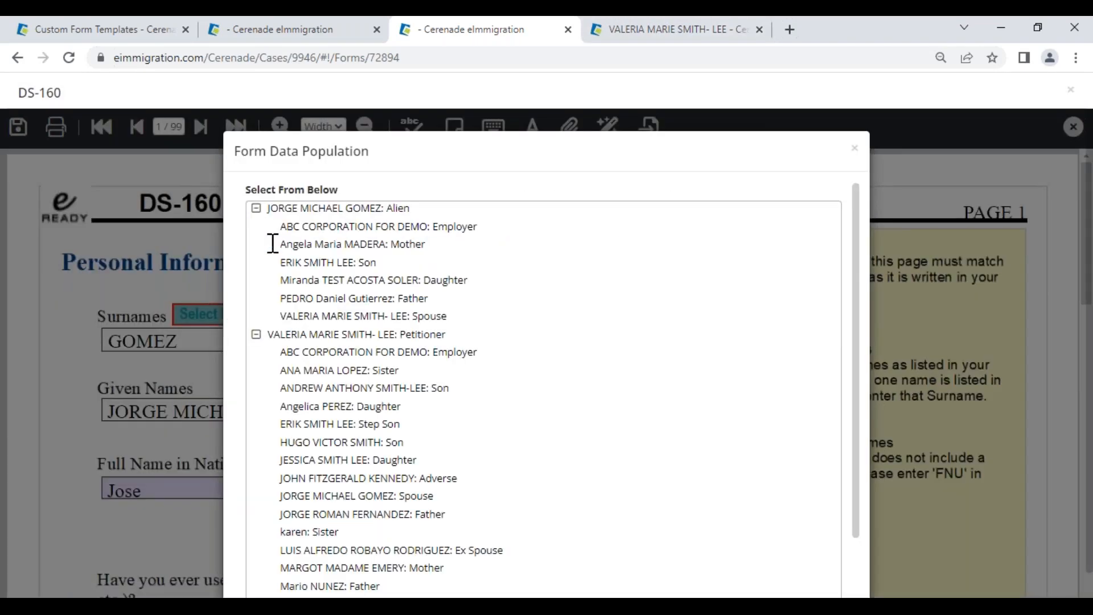
click(284, 337)
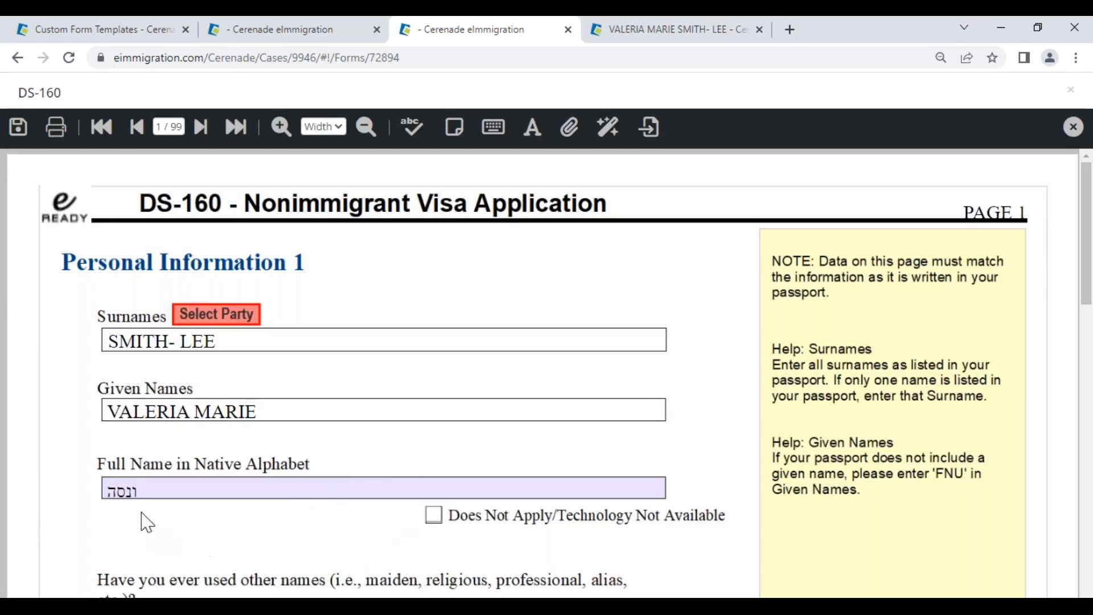
click(150, 493)
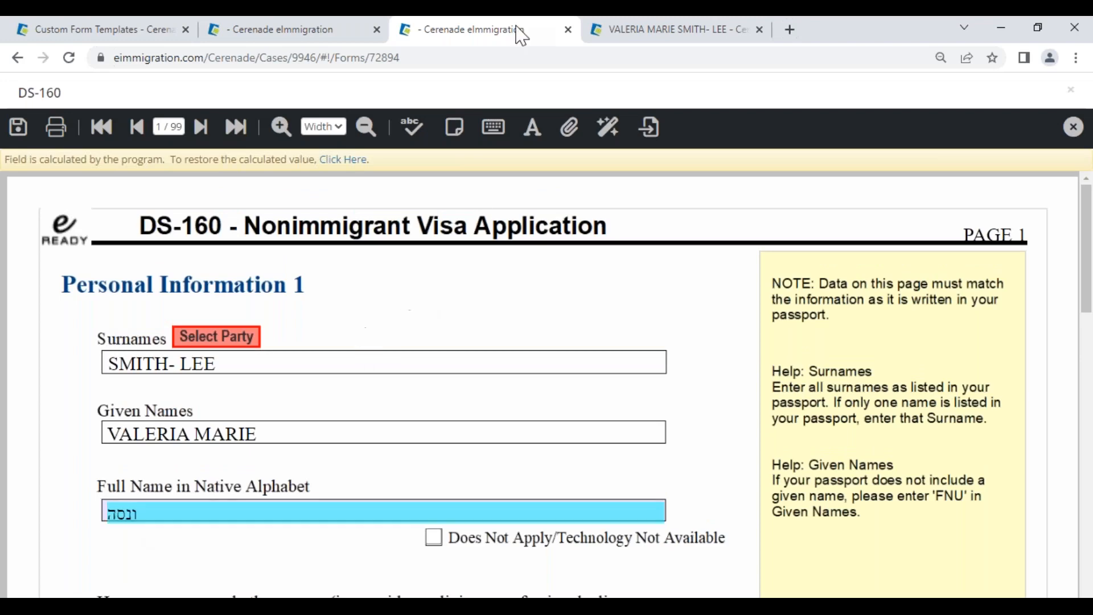
Step: Compare the DS-160's native-alphabet name with the client record, then open Custom Form Templates
click(631, 31)
double_click(243, 346)
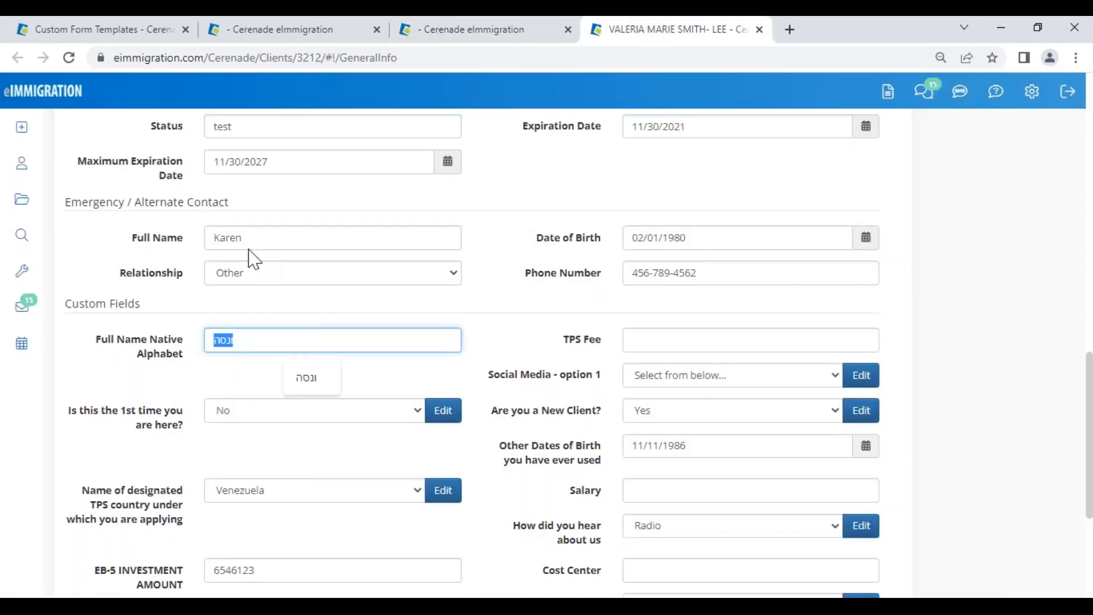
click(467, 30)
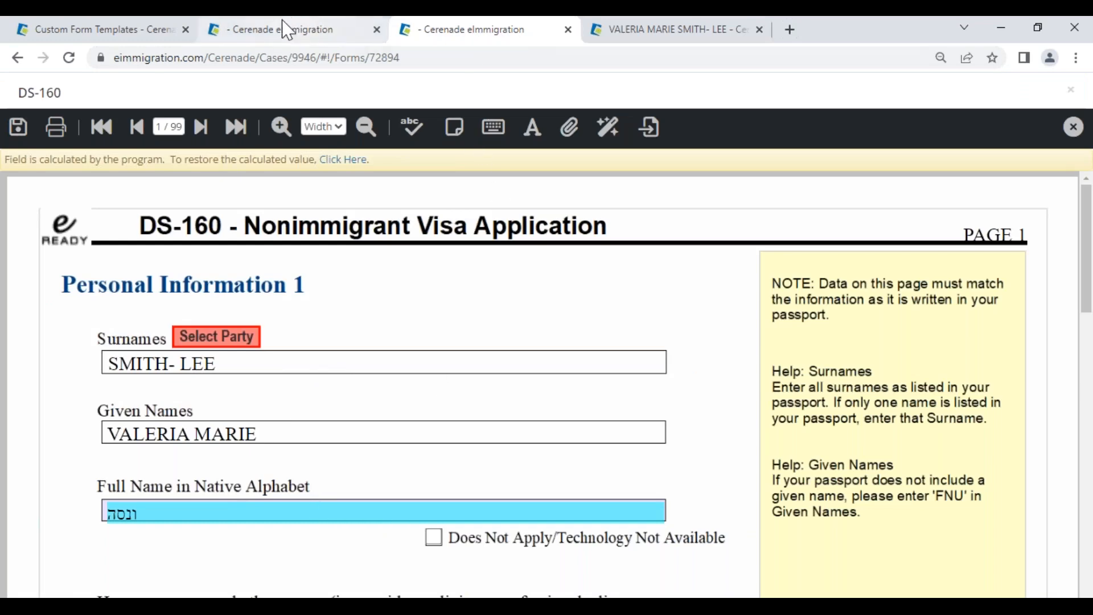
click(148, 34)
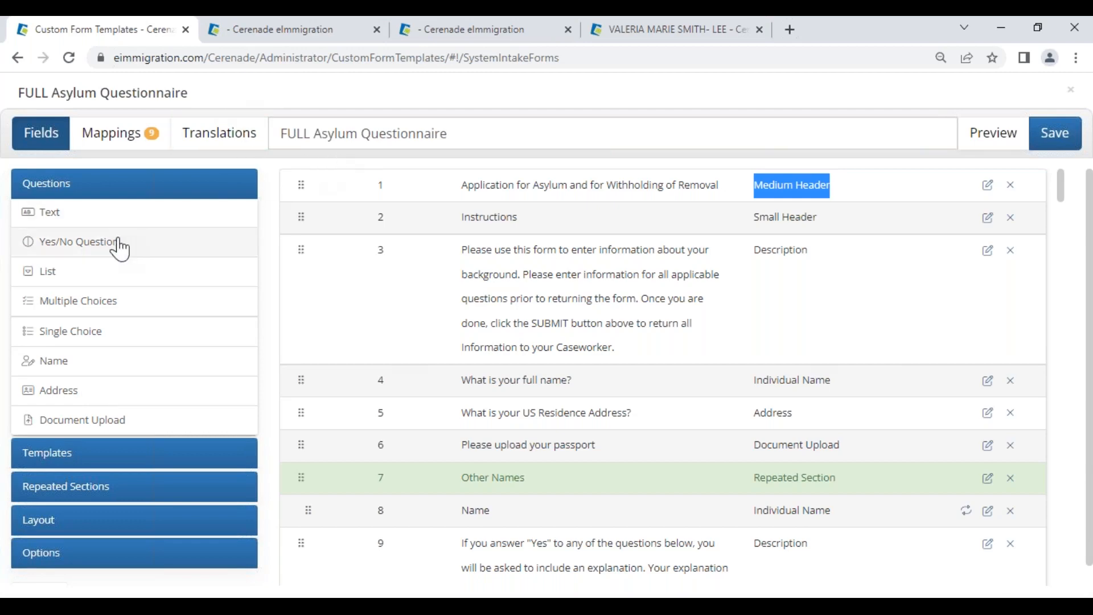
Step: Review the questionnaire title and the wording of questions 3.A and 16
click(288, 128)
drag(289, 128, 471, 108)
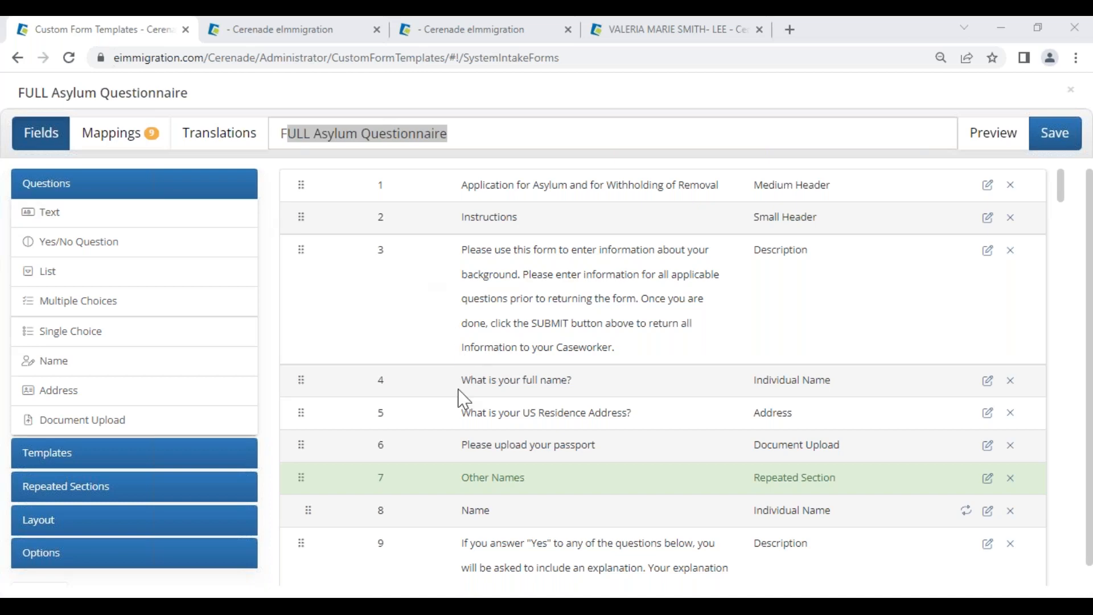
scroll(456, 399, down, 10)
drag(480, 184, 666, 321)
drag(494, 364, 669, 387)
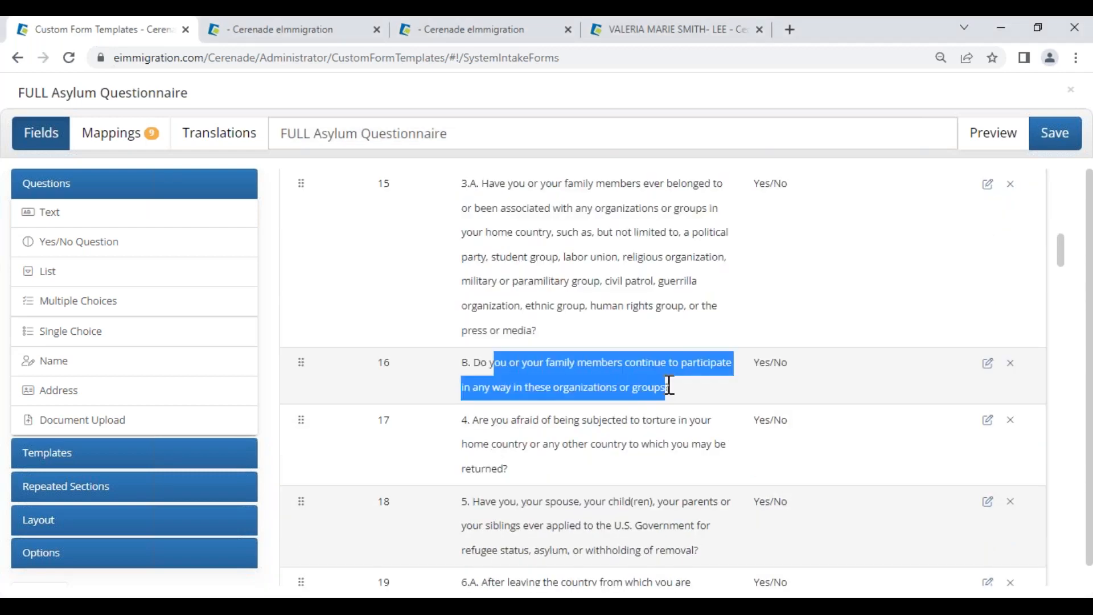
Step: Preview the questionnaire, then add a new Yes/No question row 127 at the end
click(990, 138)
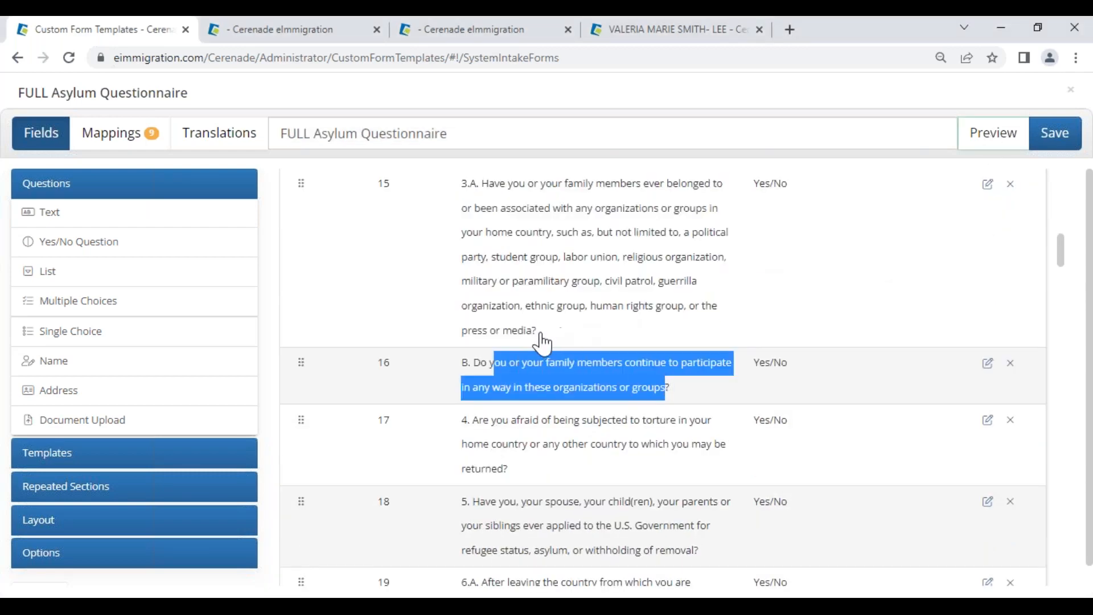
scroll(506, 322, down, 15)
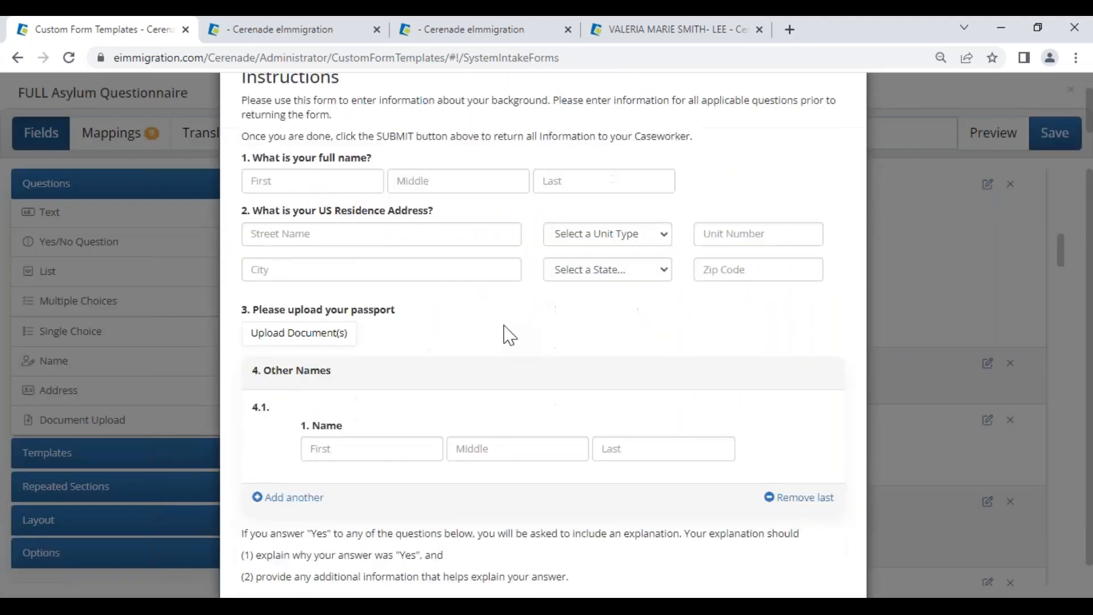
scroll(515, 354, down, 15)
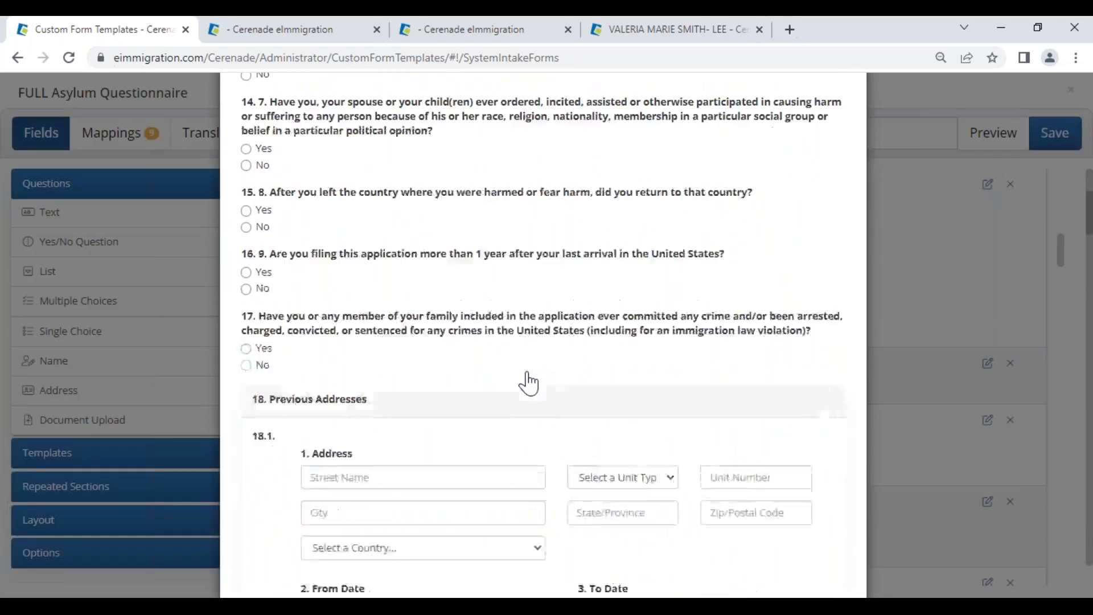
scroll(533, 386, down, 15)
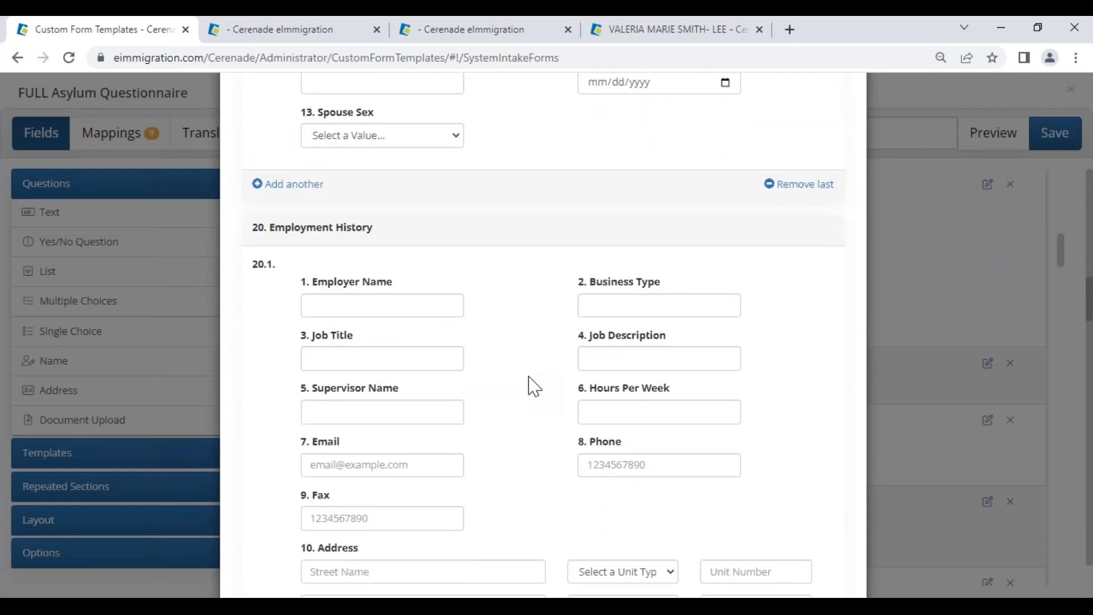
scroll(590, 210, up, 20)
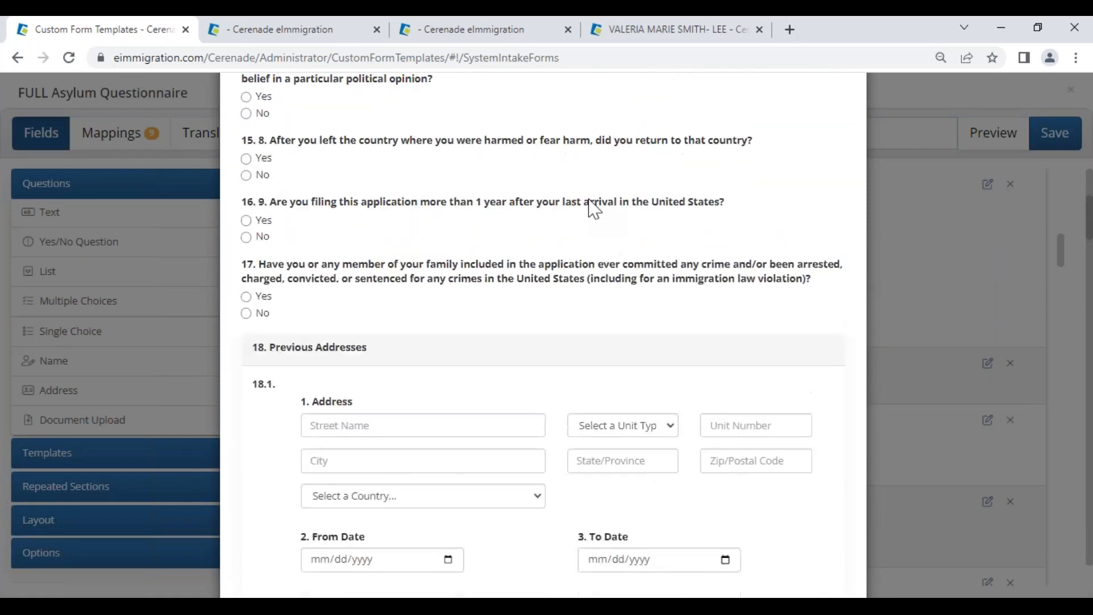
click(851, 111)
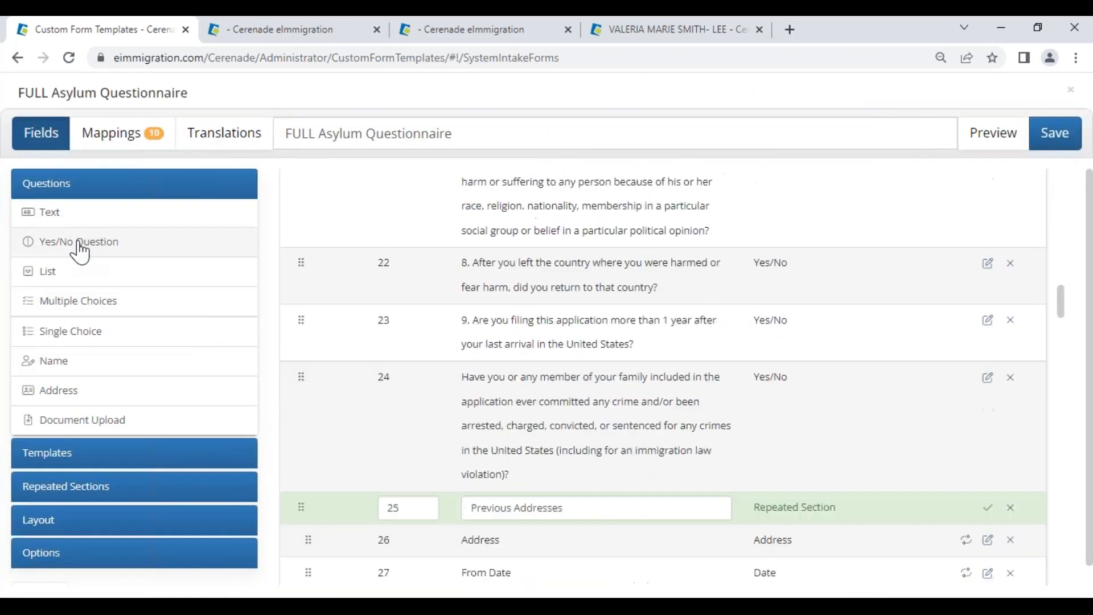
click(80, 242)
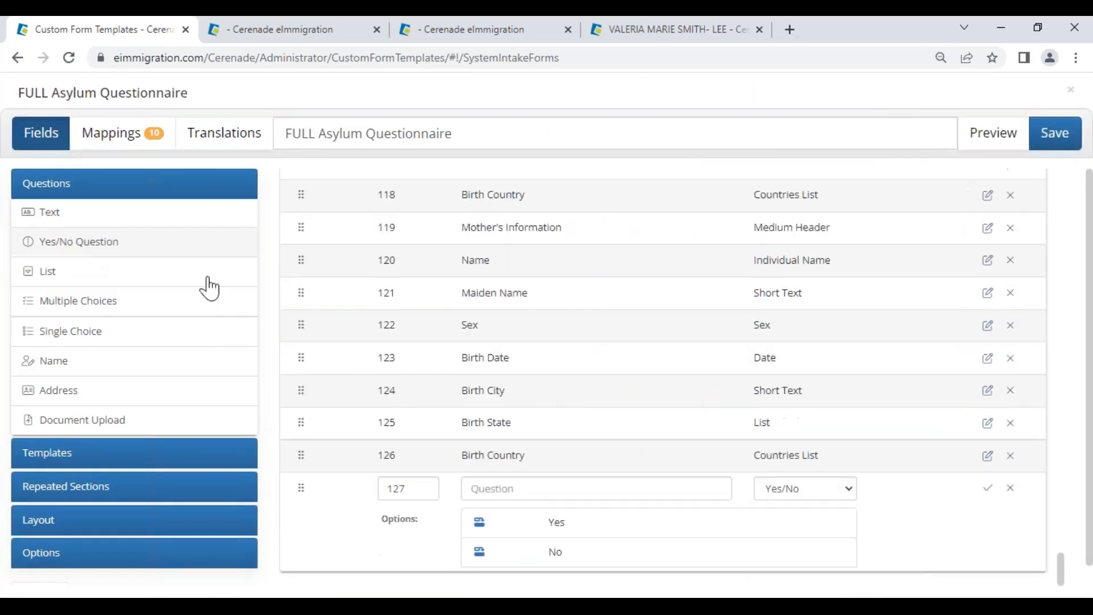
Step: Number the new question 1 and word it 'Is this the first time you contact us?'
double_click(415, 489)
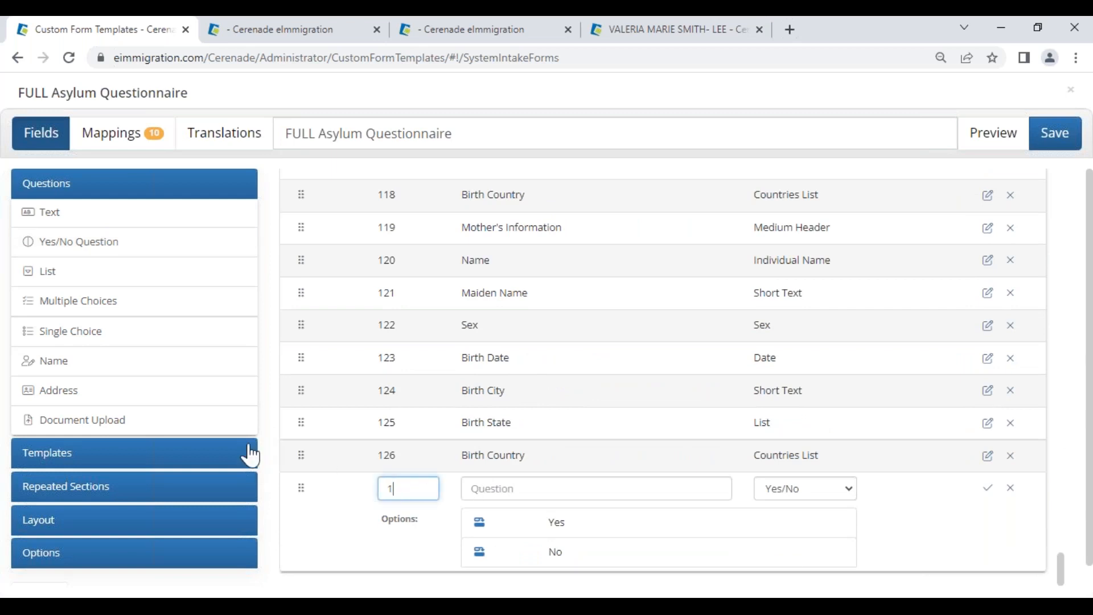
click(558, 490)
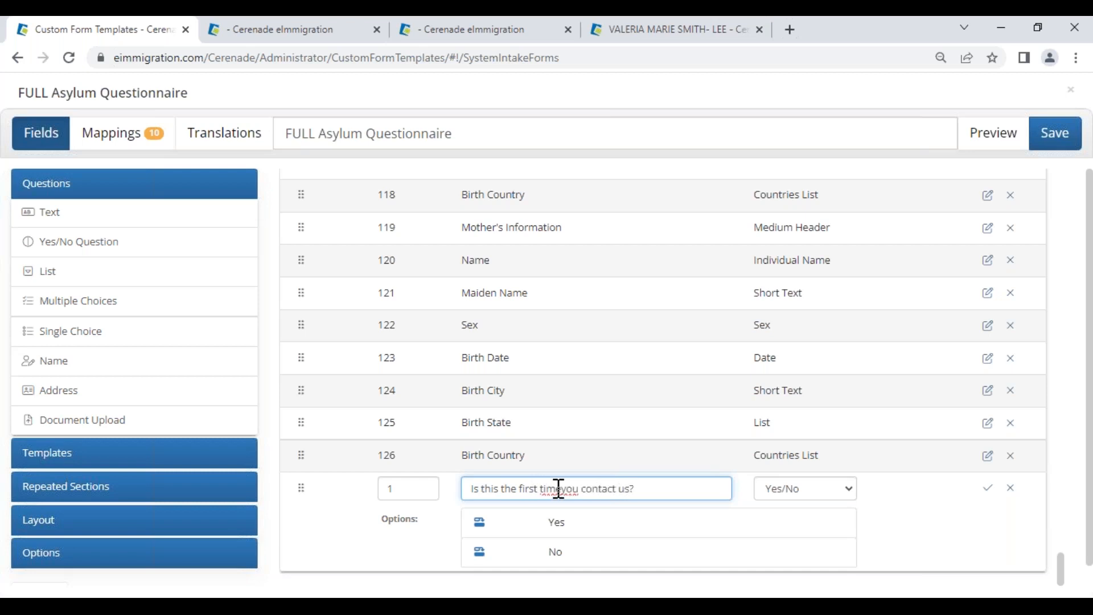
click(563, 489)
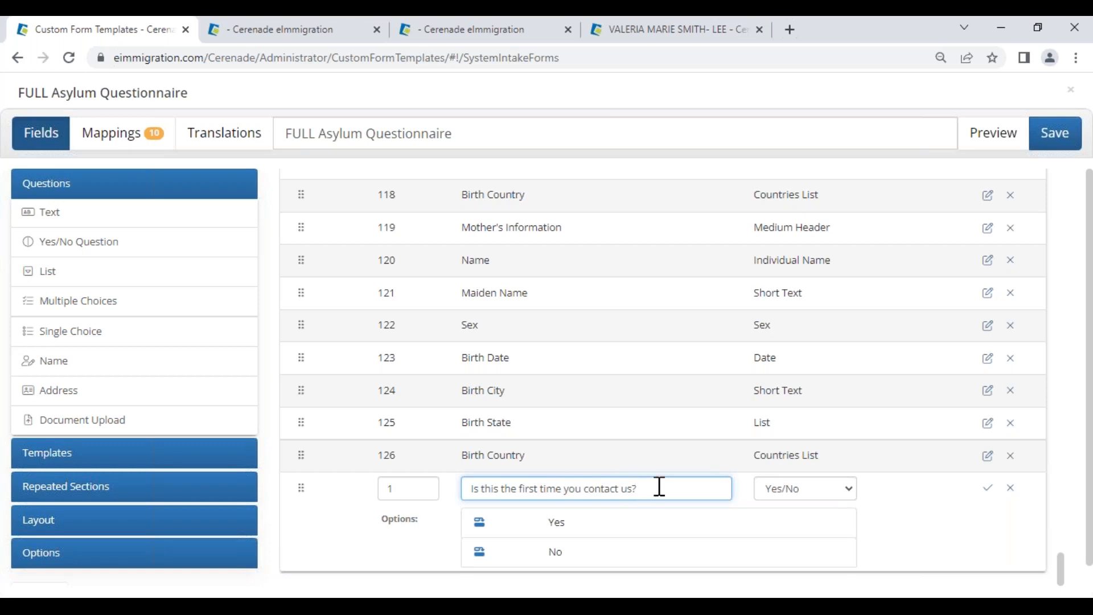
click(658, 496)
Step: Add follow-up questions for both the Yes and No answers and save the question
click(480, 525)
click(560, 549)
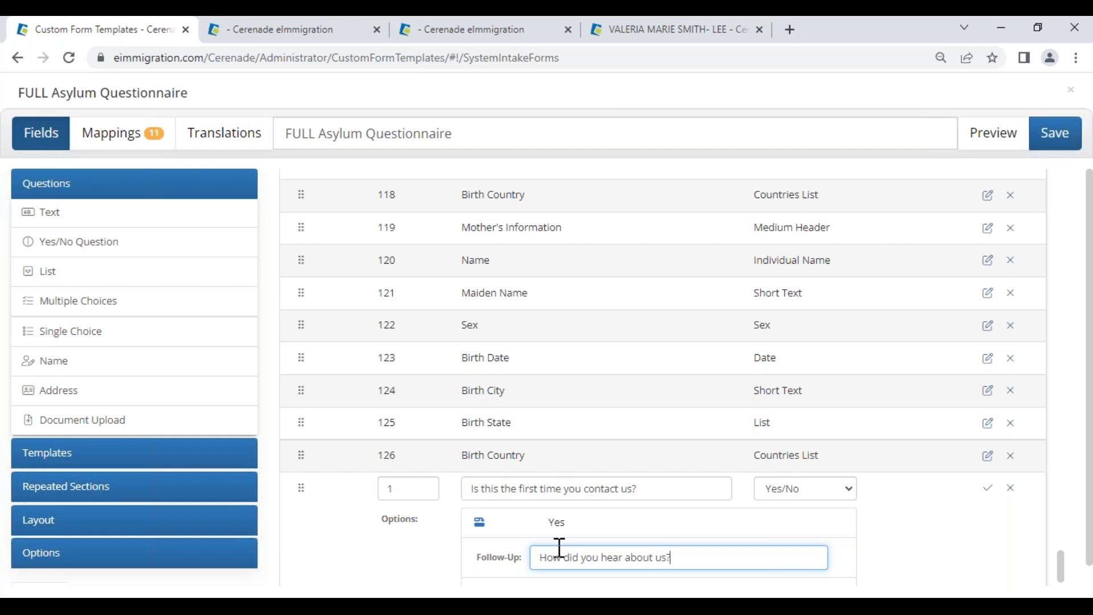
scroll(561, 548, down, 1)
click(478, 553)
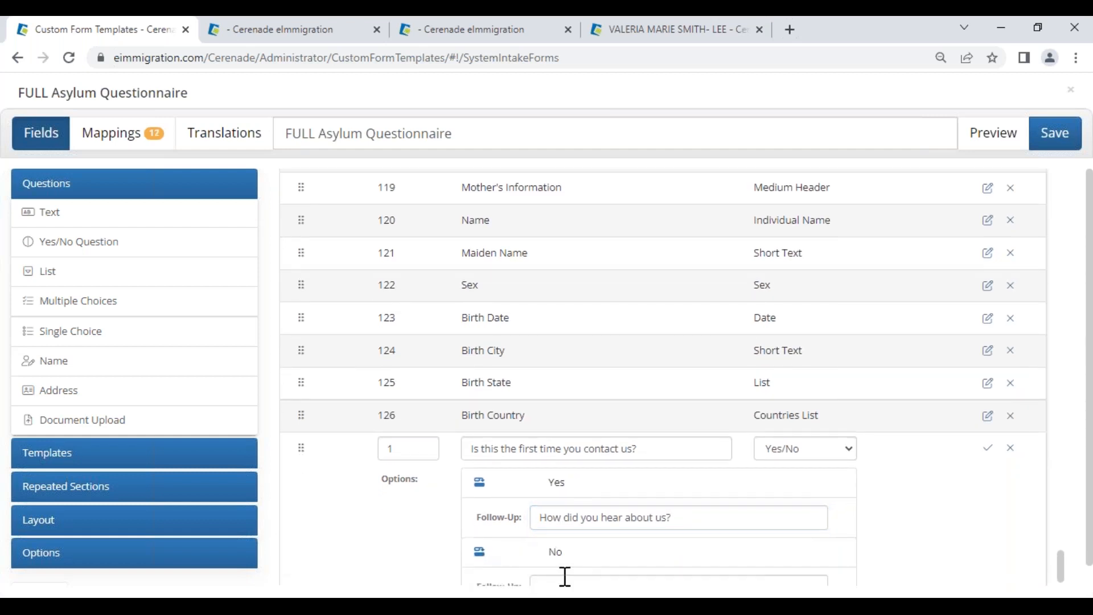
scroll(571, 584, down, 1)
click(576, 550)
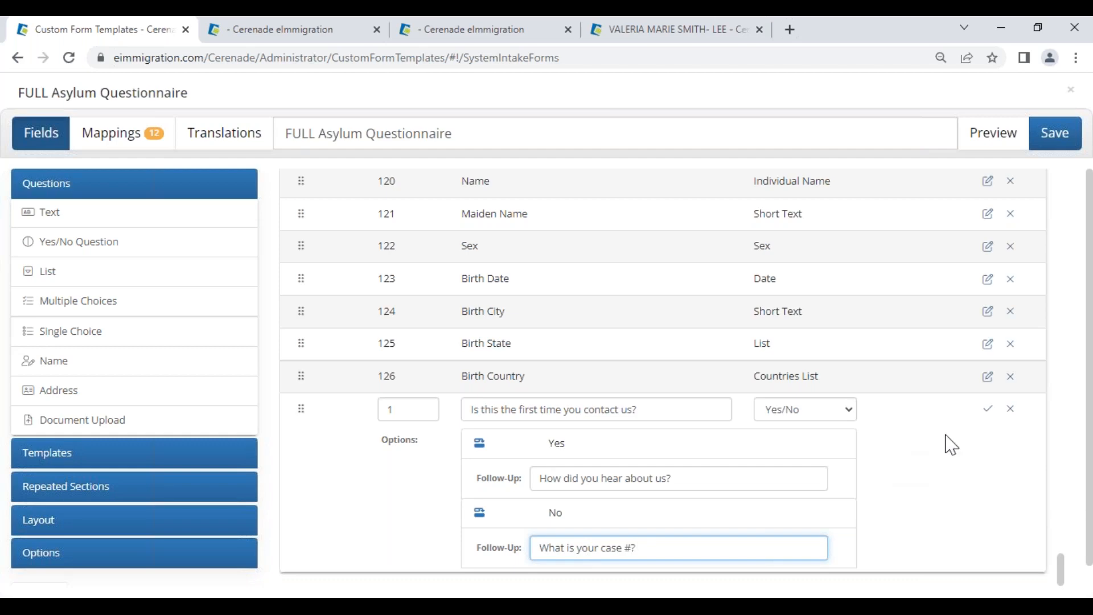
click(988, 409)
scroll(541, 433, up, 20)
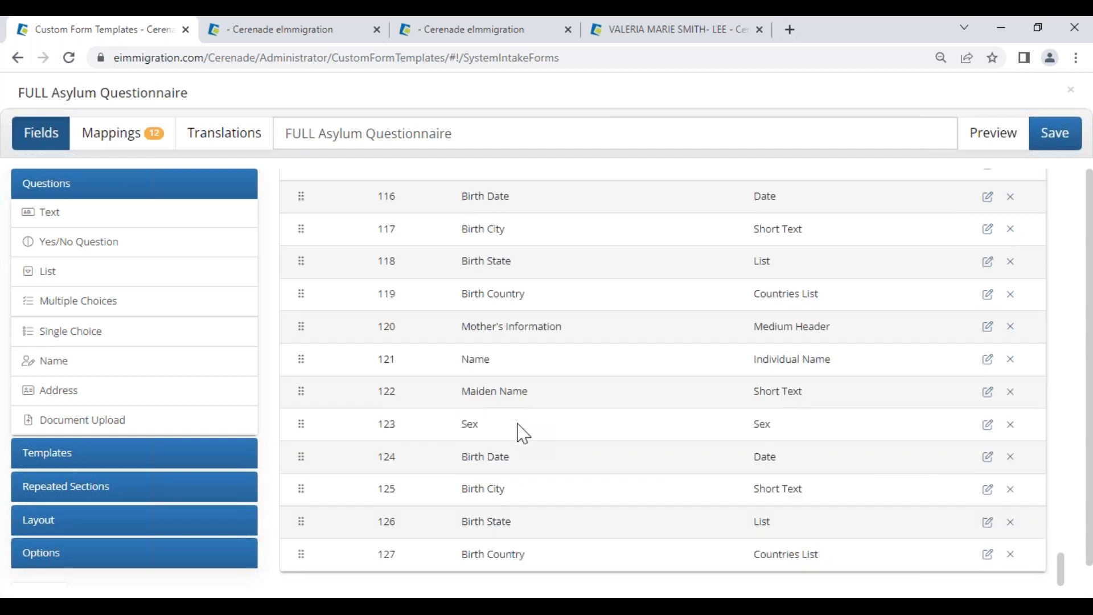
Step: Check that the new contact question is row 1 of the questionnaire, then go back to the DS-160 form
scroll(548, 378, up, 20)
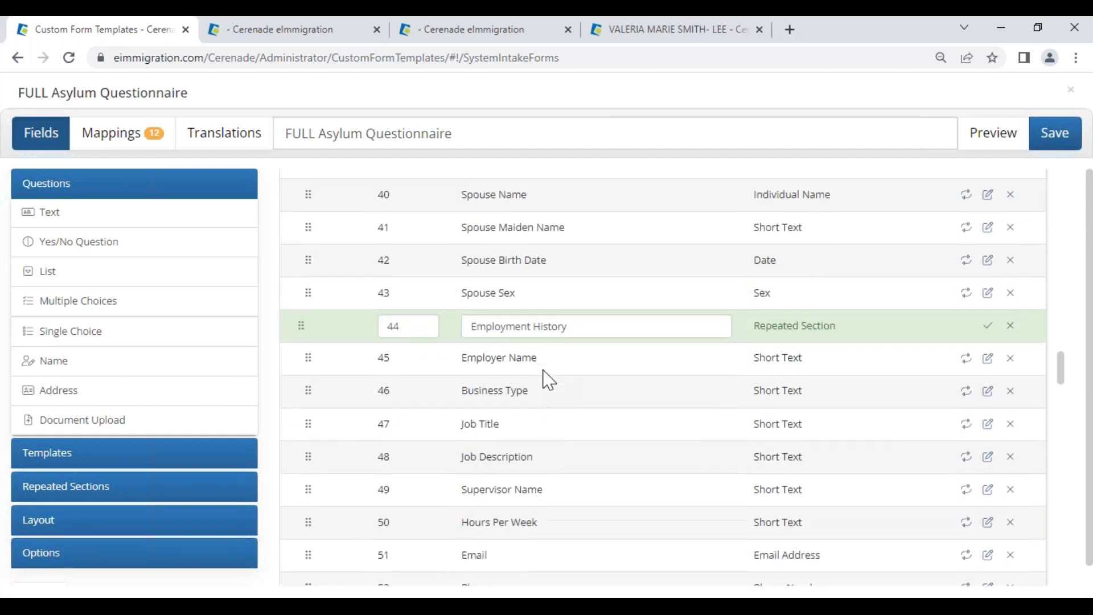
scroll(569, 328, up, 10)
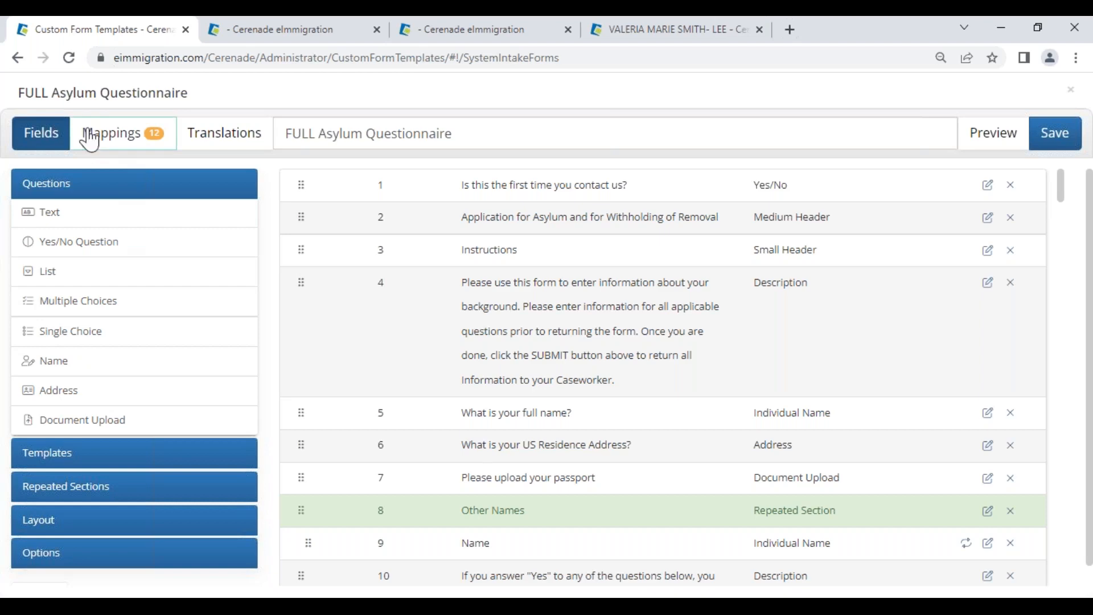
click(440, 33)
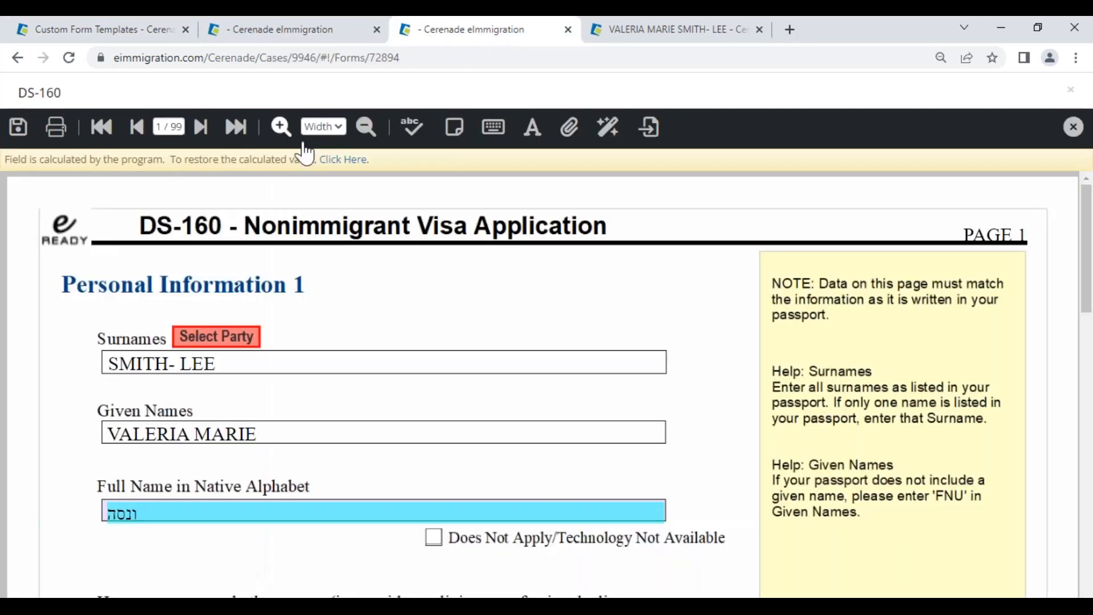
Step: Start a new questionnaire from the client's record using the Print/View Questionnaire(s) action
click(627, 35)
mouse_move(23, 137)
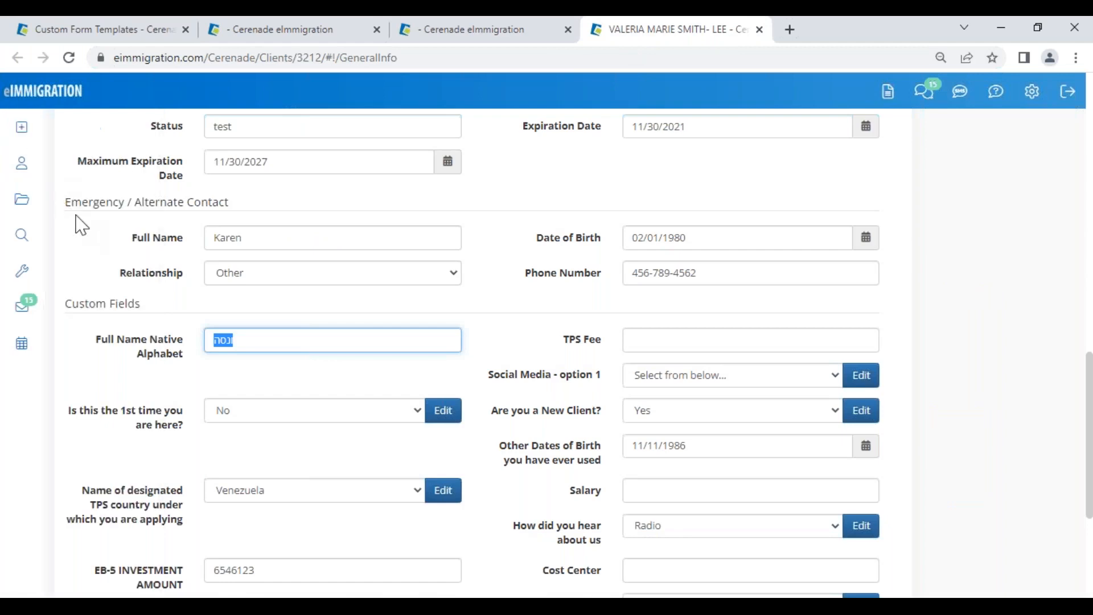
click(100, 213)
click(187, 193)
click(193, 259)
Step: Pick the Naturalization/Ciudadania process and open the FULL N-400 (Naturalization) Intake Form - VV 012523
click(308, 279)
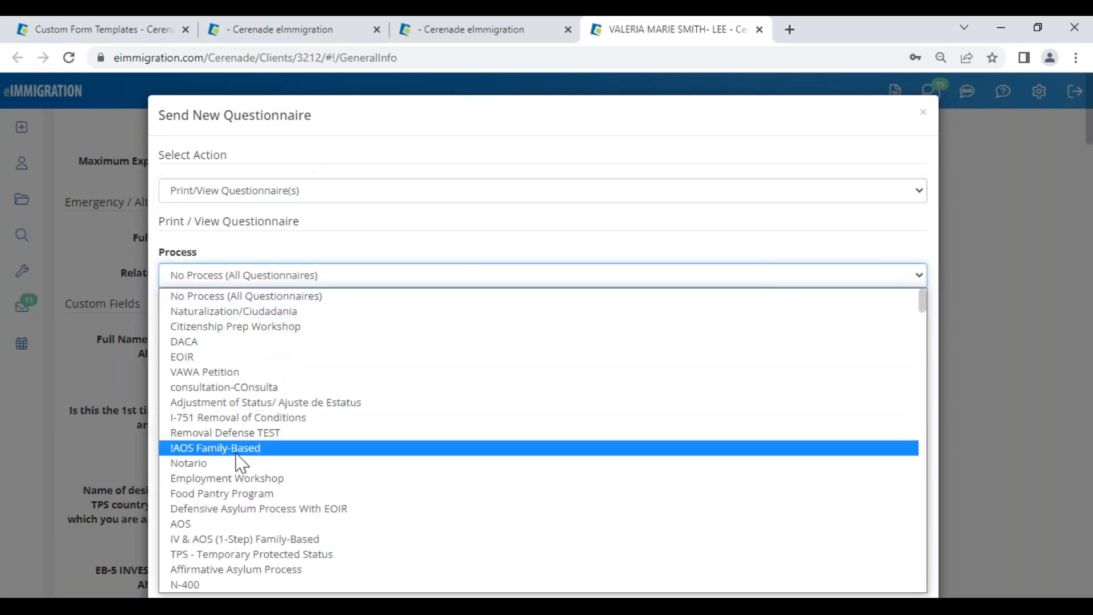
click(244, 311)
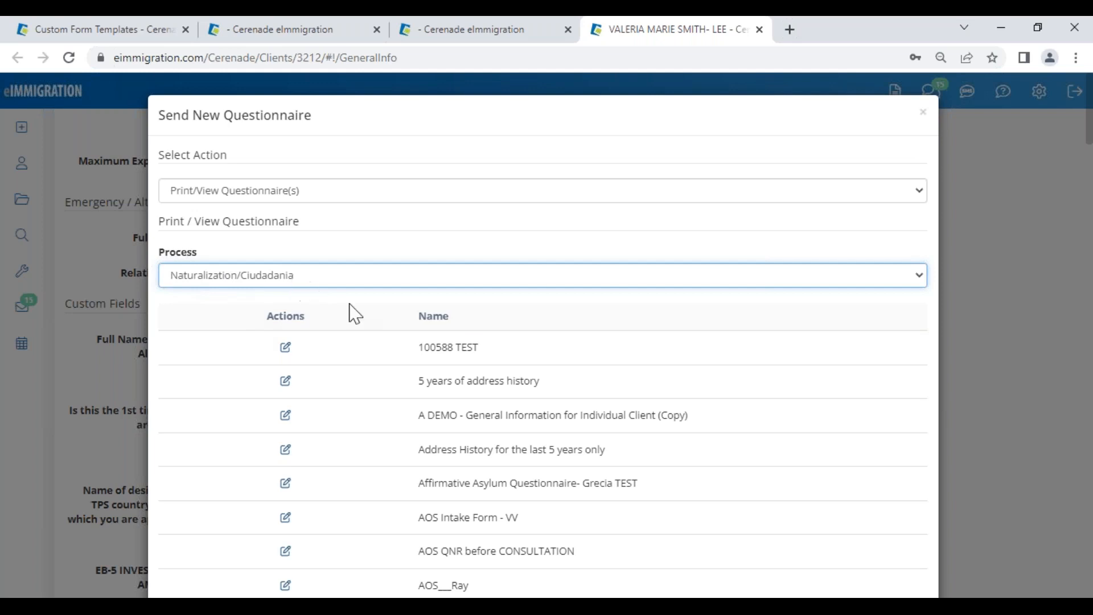
drag(449, 516, 691, 520)
scroll(551, 550, down, 1)
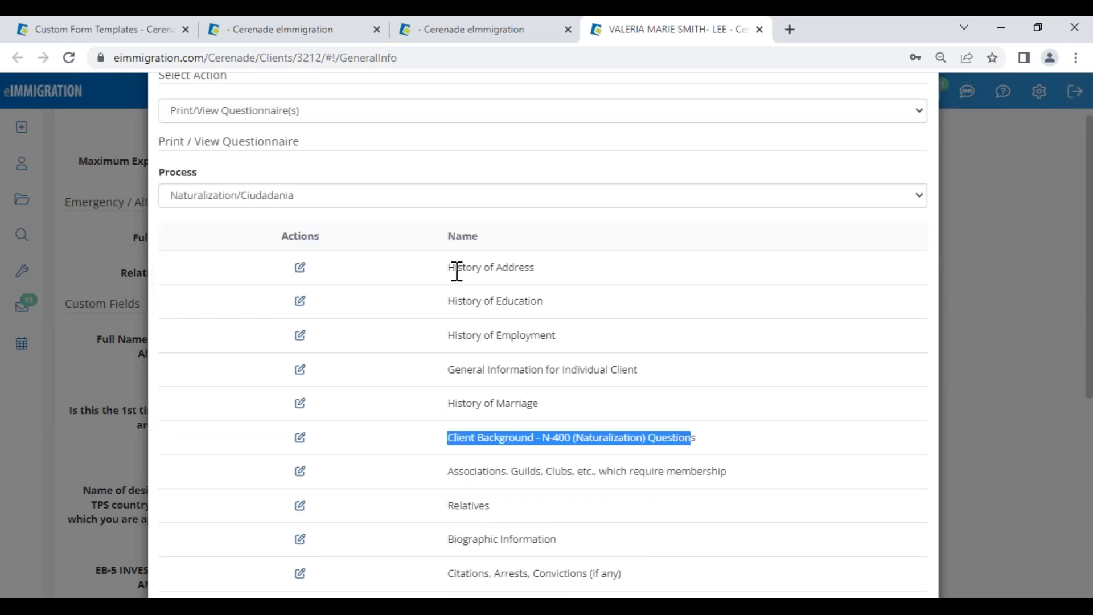
drag(456, 270, 551, 267)
drag(448, 303, 526, 307)
drag(463, 336, 621, 349)
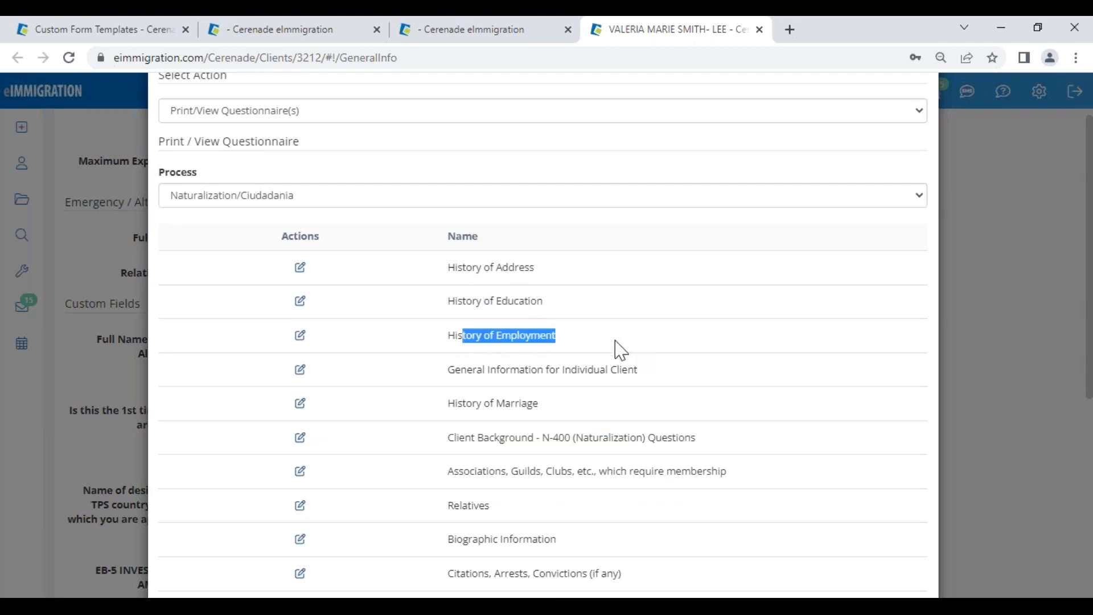
scroll(467, 544, down, 1)
scroll(467, 544, down, 2)
drag(449, 571, 694, 572)
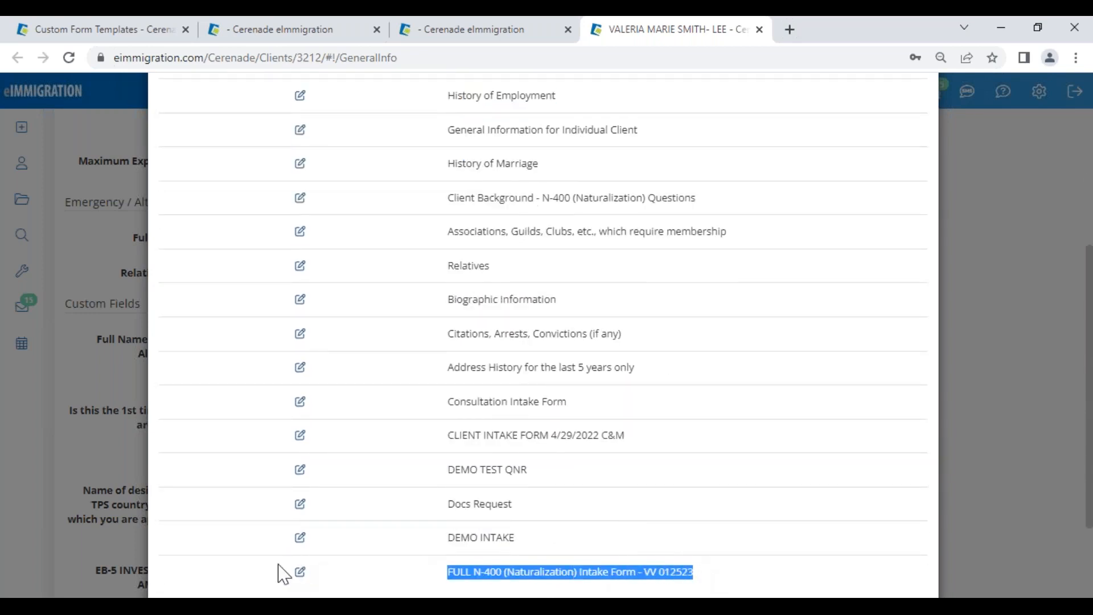
click(300, 573)
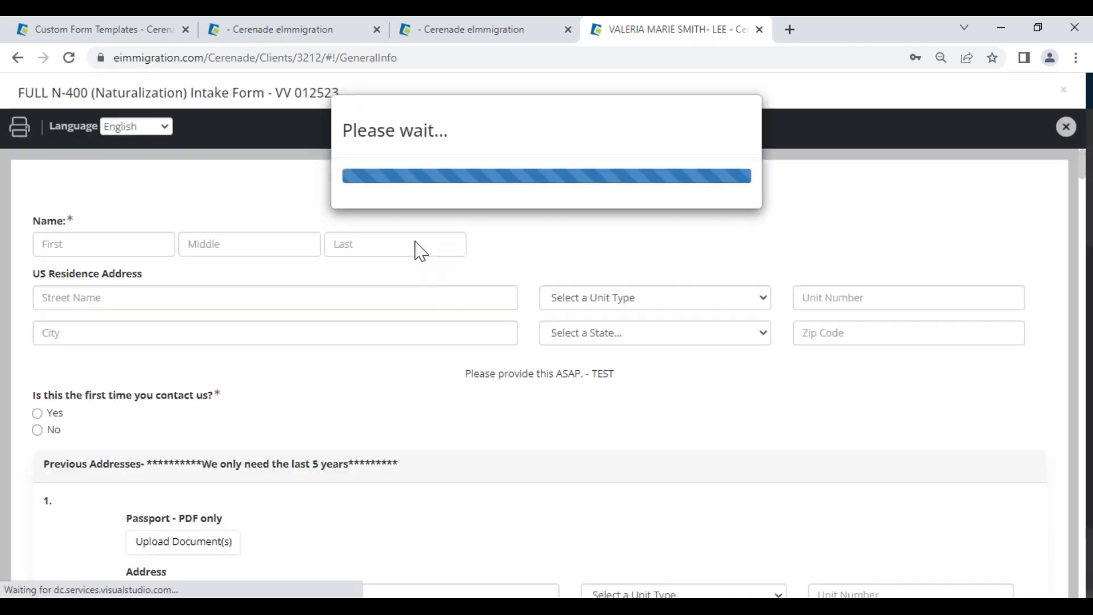
Step: Show the N-400 intake form in Spanish, scroll through it, and close the preview
drag(469, 386, 627, 385)
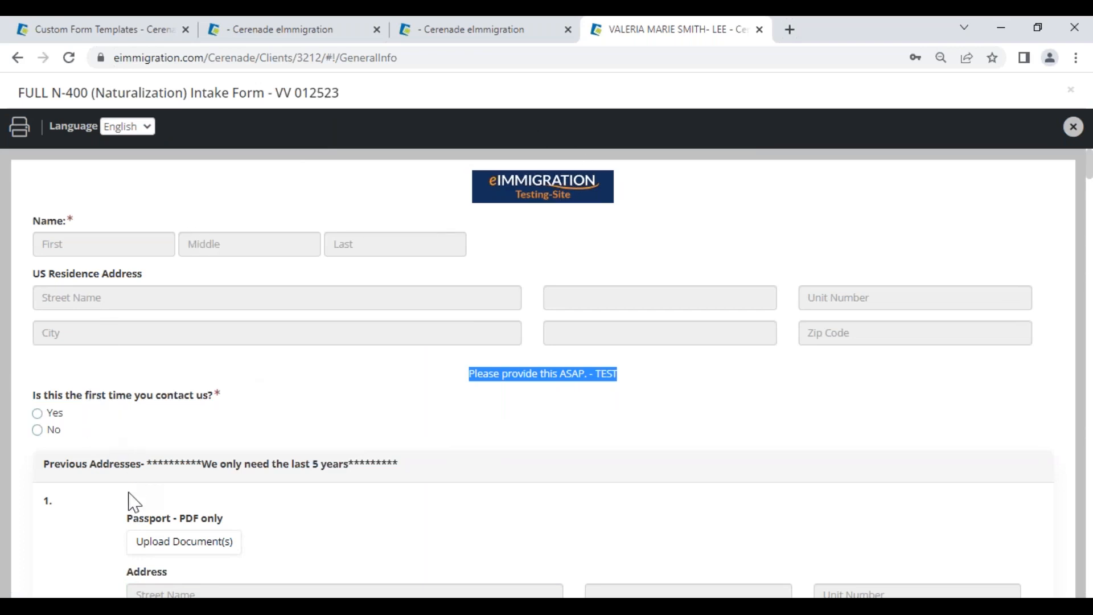
click(151, 126)
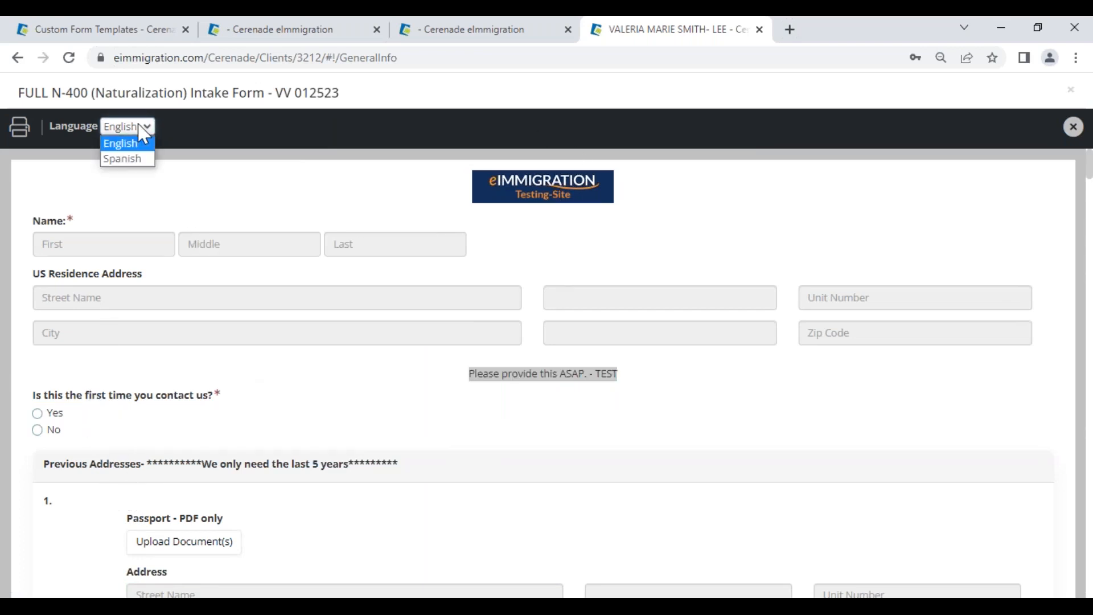
click(133, 158)
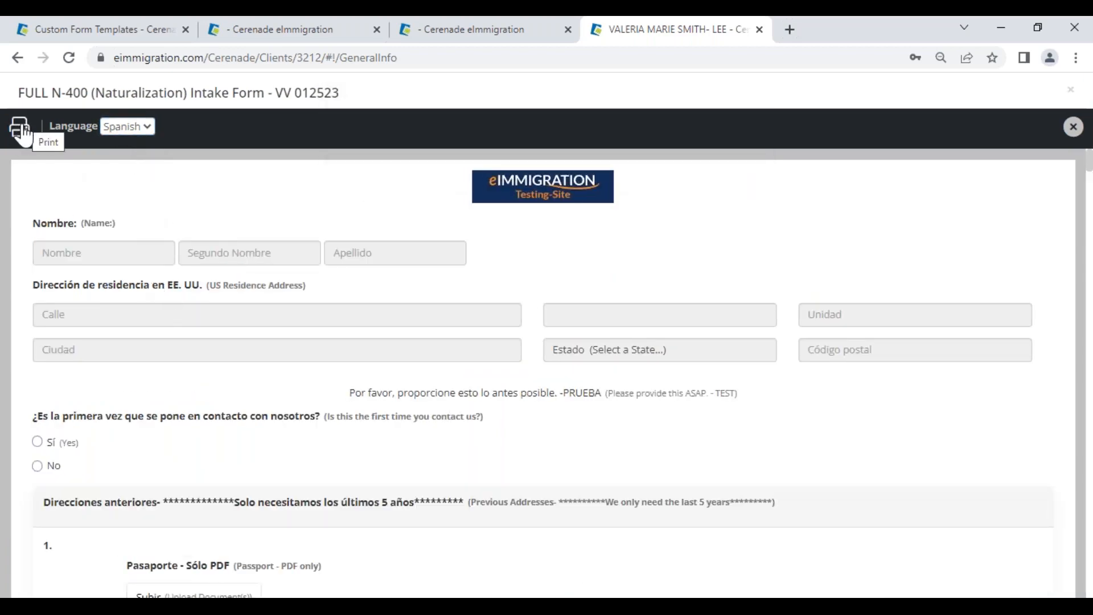
scroll(219, 262, down, 7)
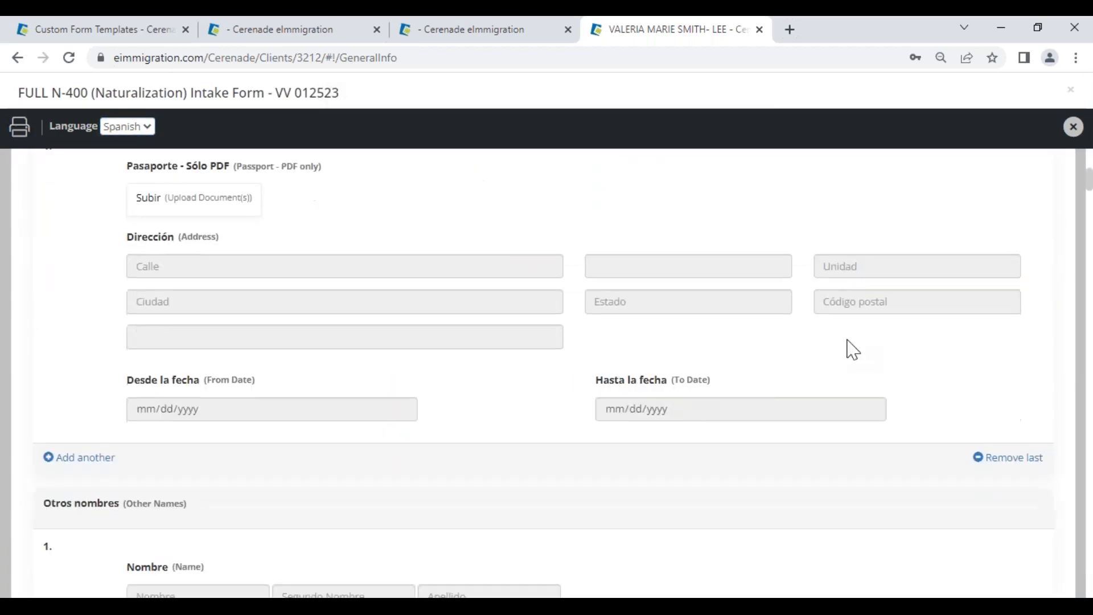
click(1074, 128)
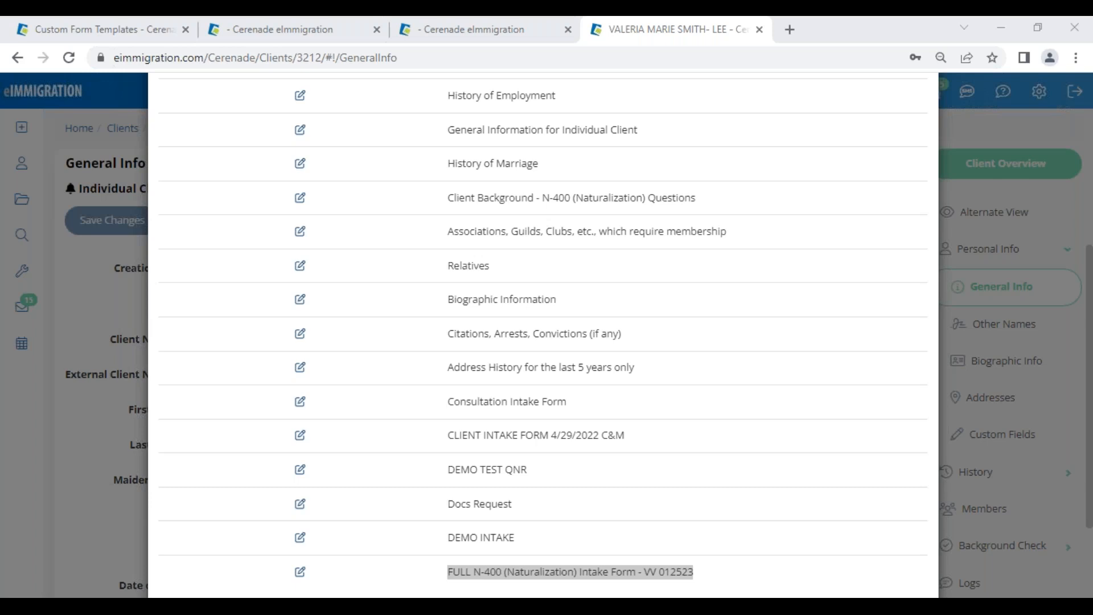
Step: Open Administrative Tools from the gear menu in a new tab and move that tab to second place
click(251, 31)
click(1032, 91)
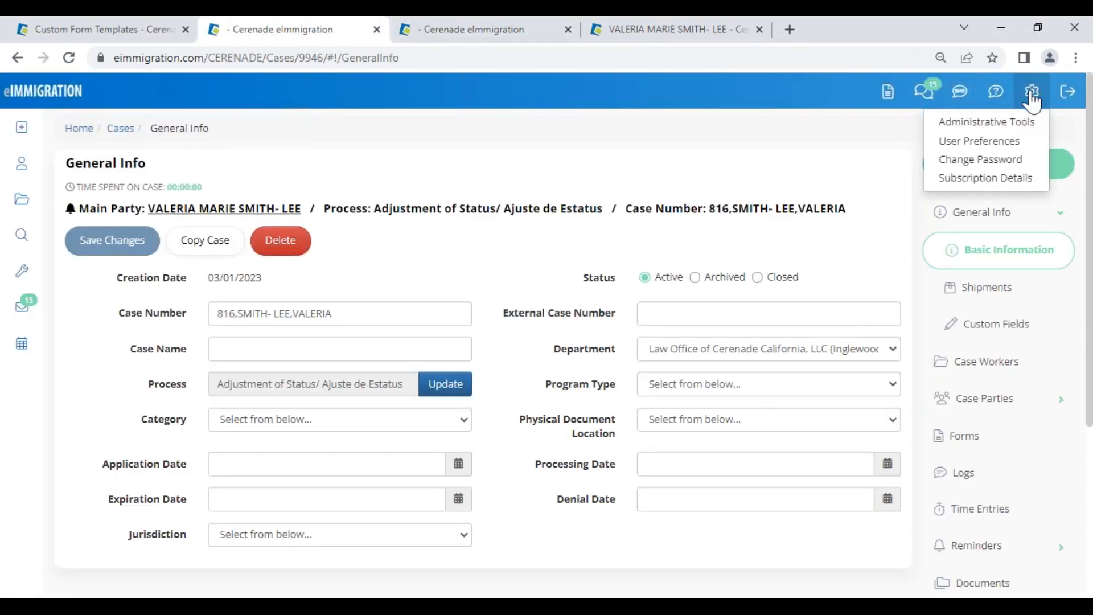
right_click(1021, 120)
click(1019, 130)
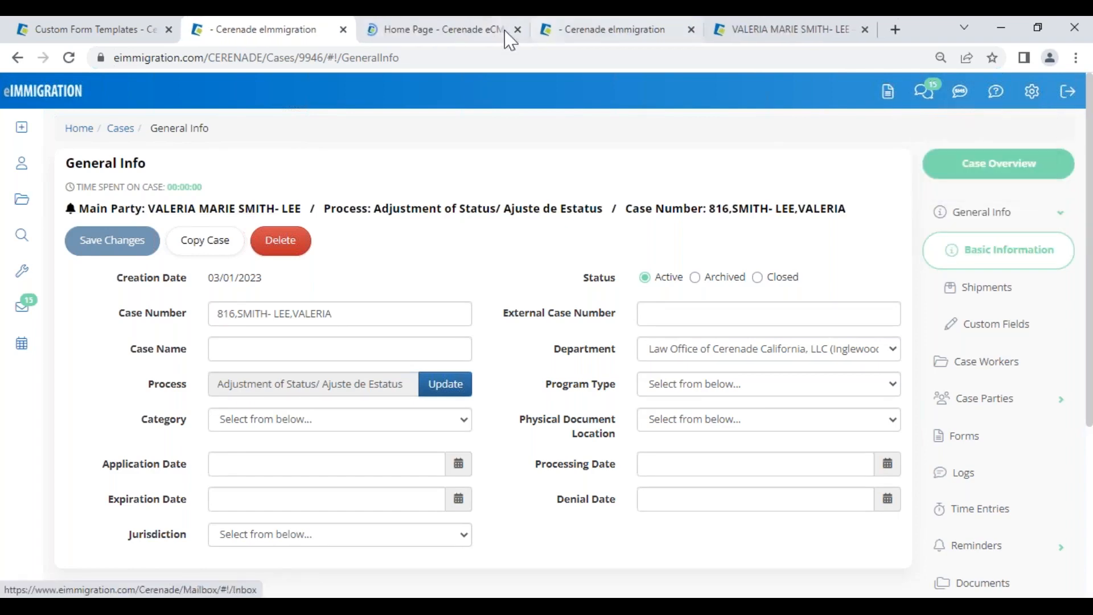
click(450, 32)
drag(340, 43, 281, 42)
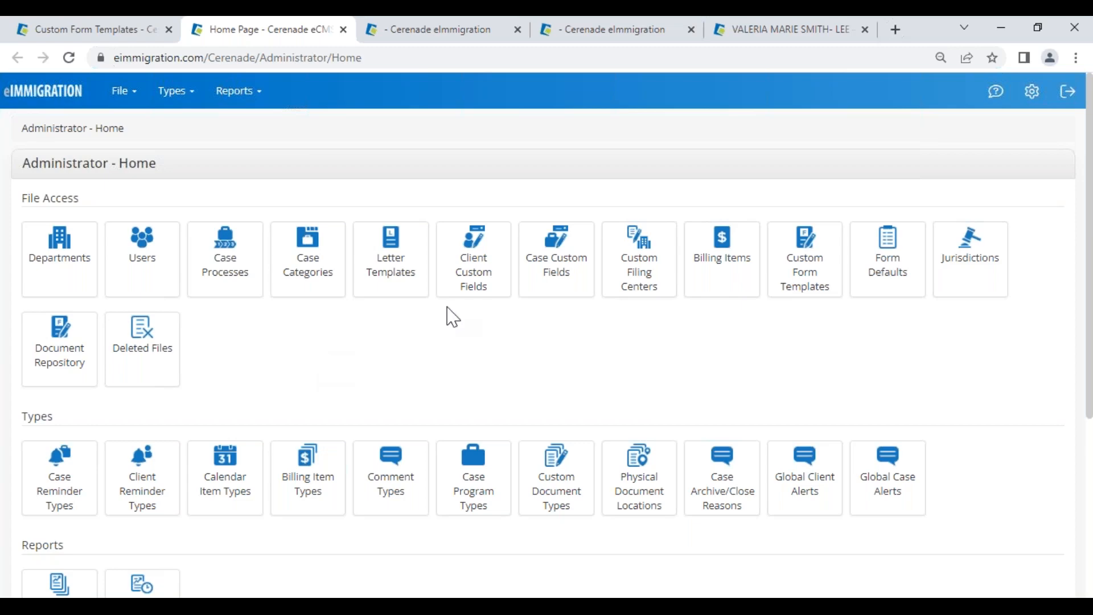
click(995, 92)
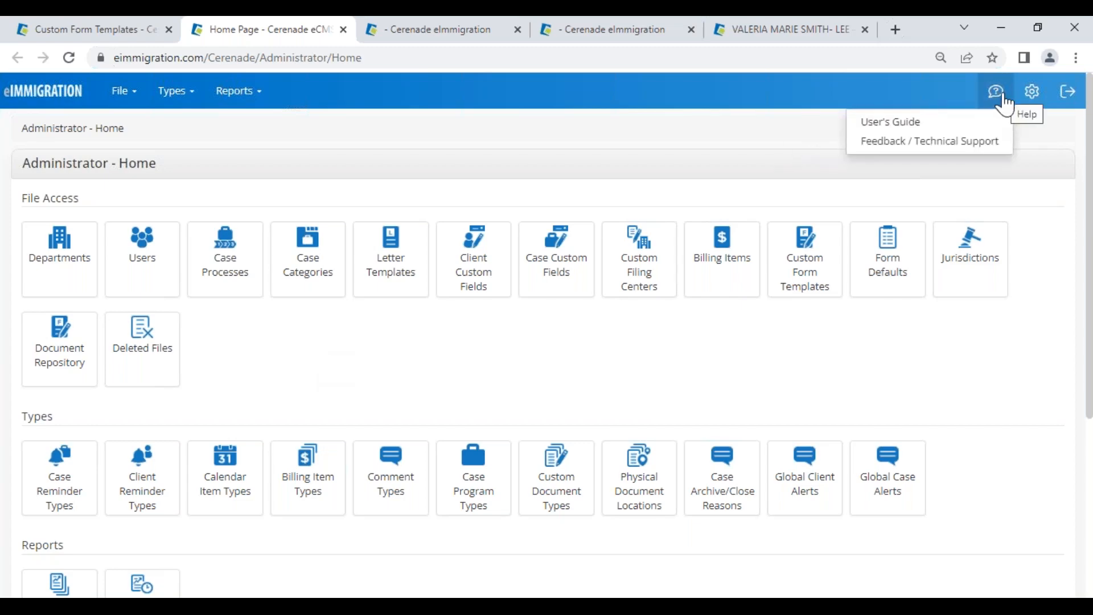
click(984, 152)
click(380, 468)
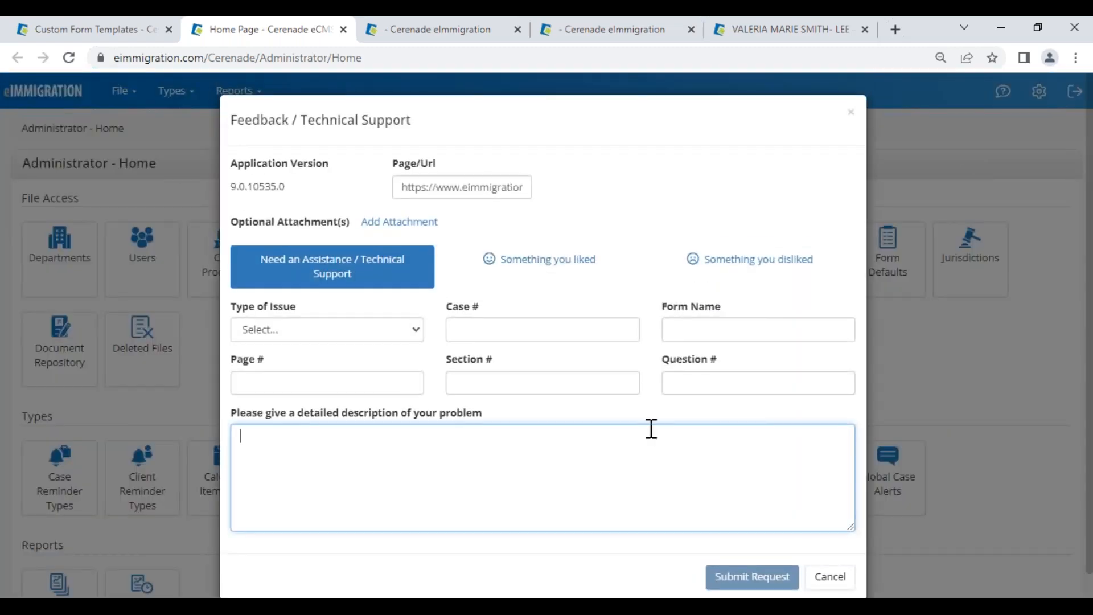
click(829, 578)
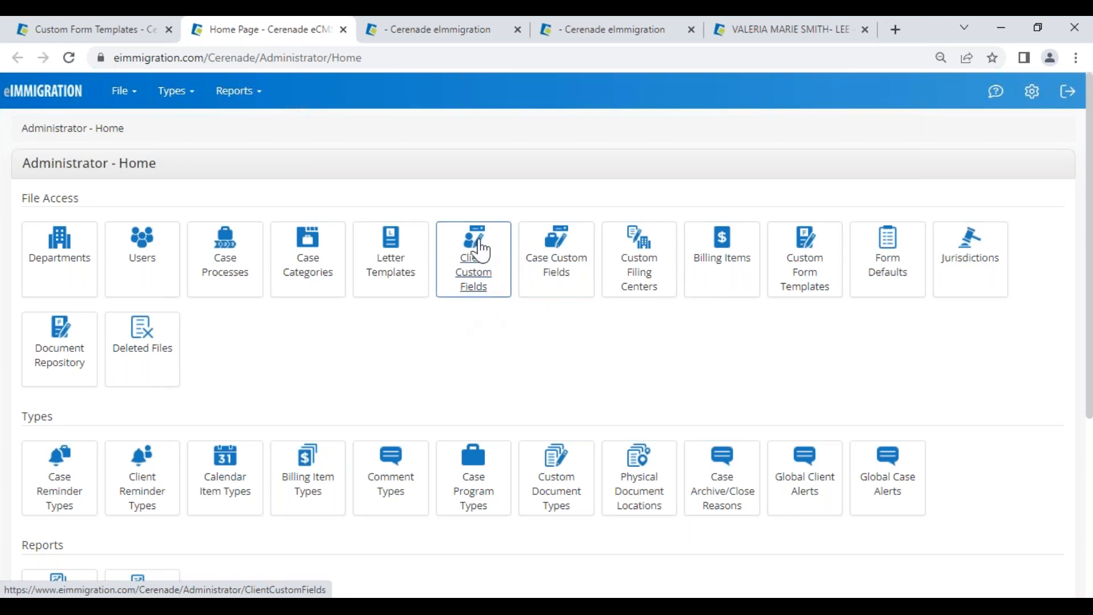
Step: Add a new client custom field from Client Custom Fields that applies to Individual clients only
click(468, 284)
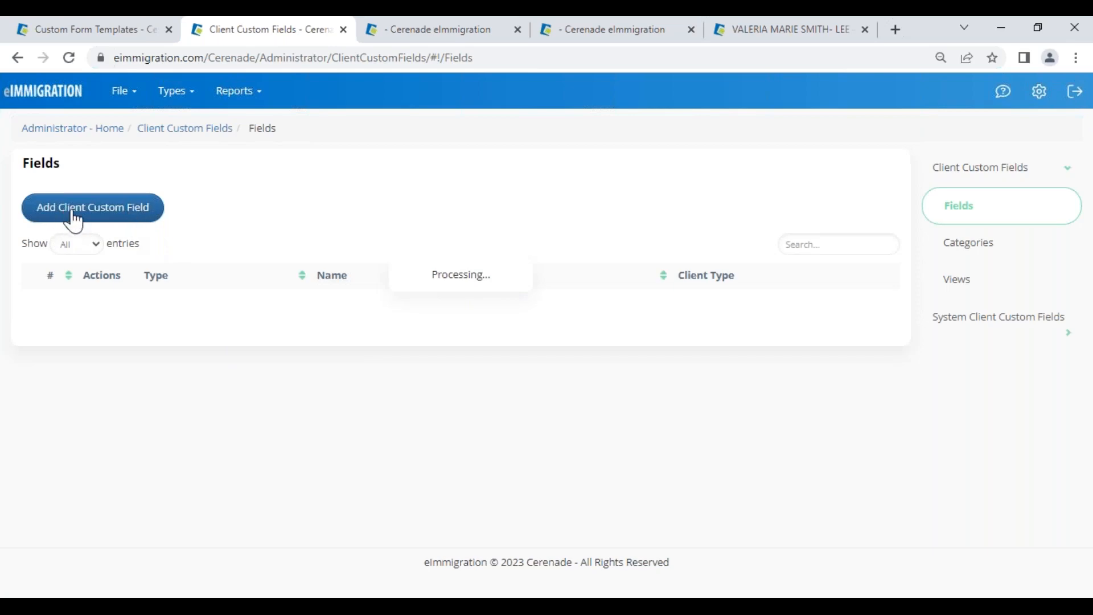
click(95, 215)
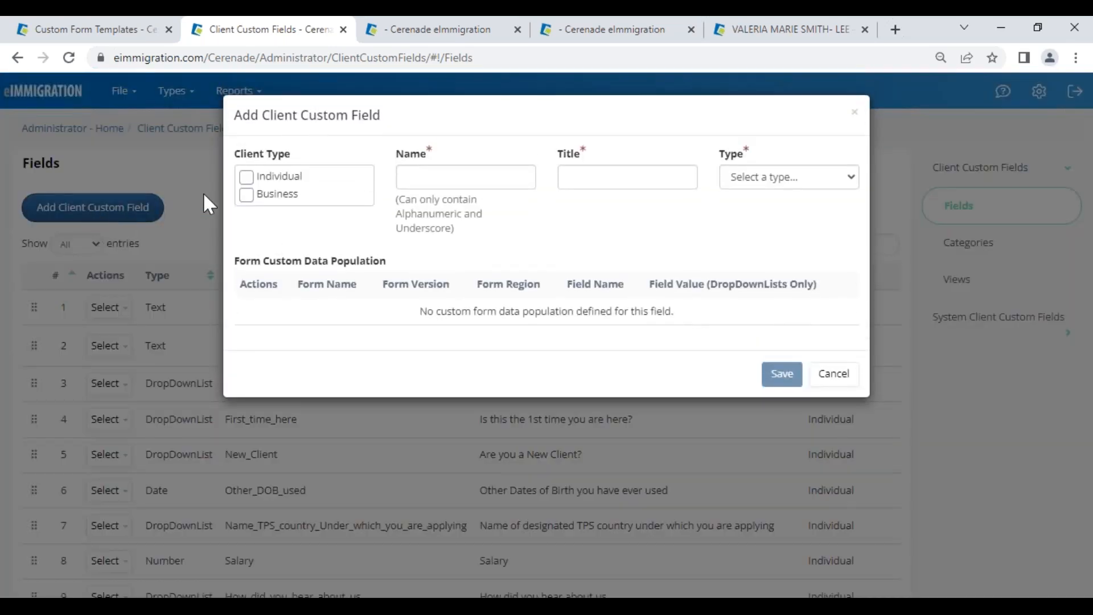
click(246, 177)
click(246, 195)
click(246, 177)
click(246, 195)
click(246, 177)
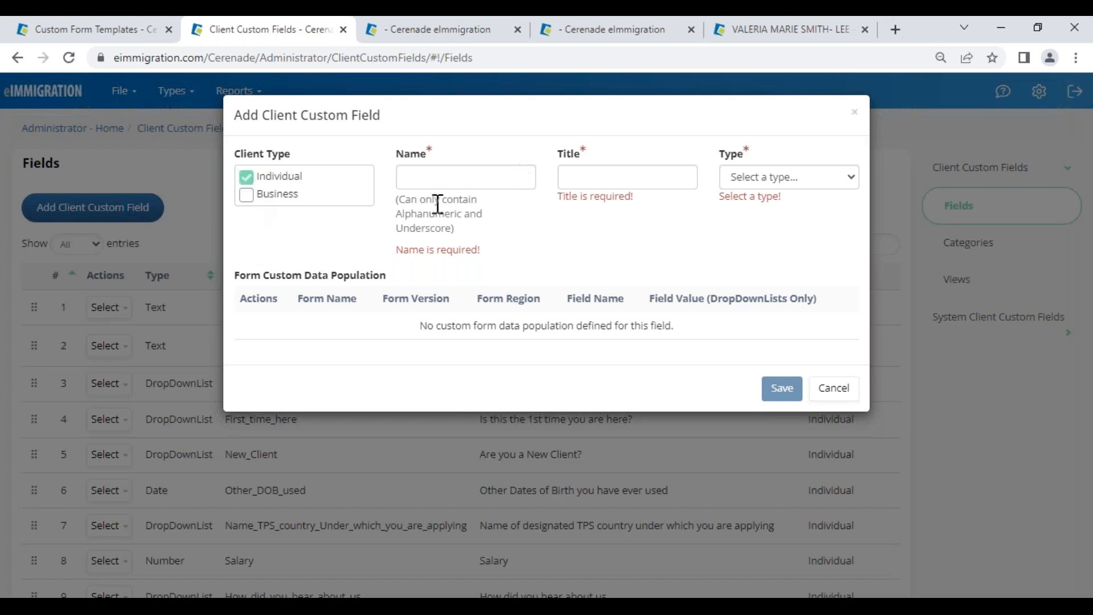
Step: Name the field Last_arrival_Date and title it 'When did you last arrive in the US?'
click(453, 176)
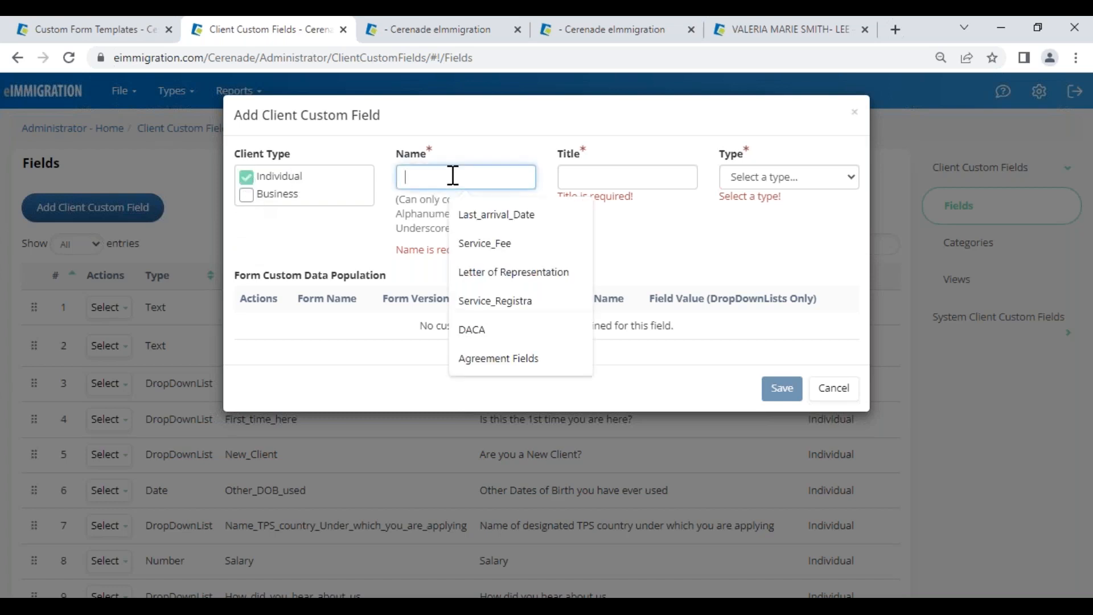
click(493, 223)
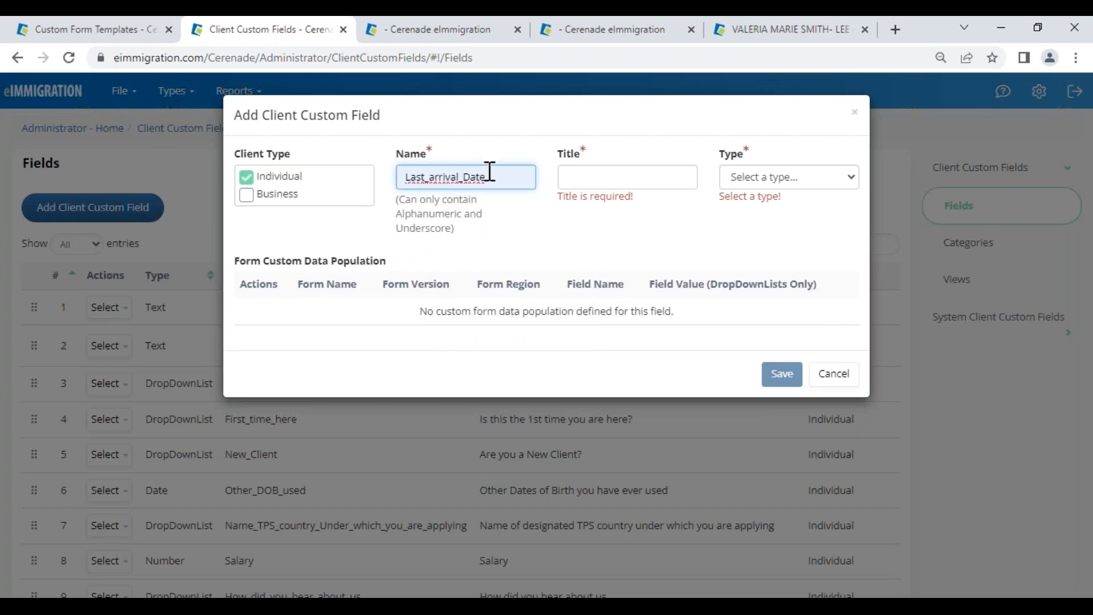
click(609, 175)
text(When did you)
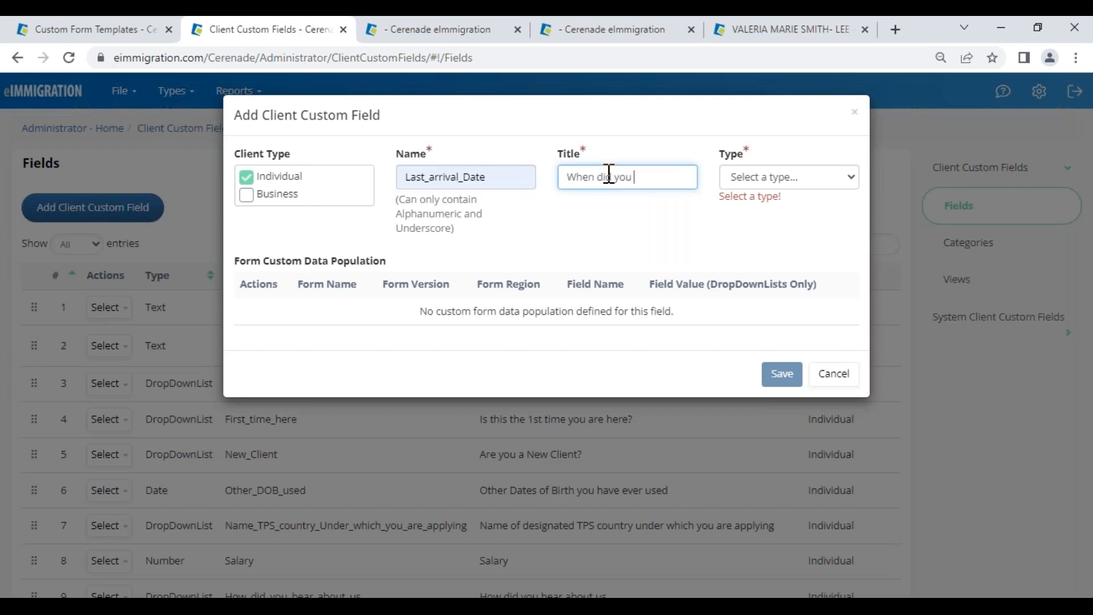
text( last arrive in the US?)
click(753, 186)
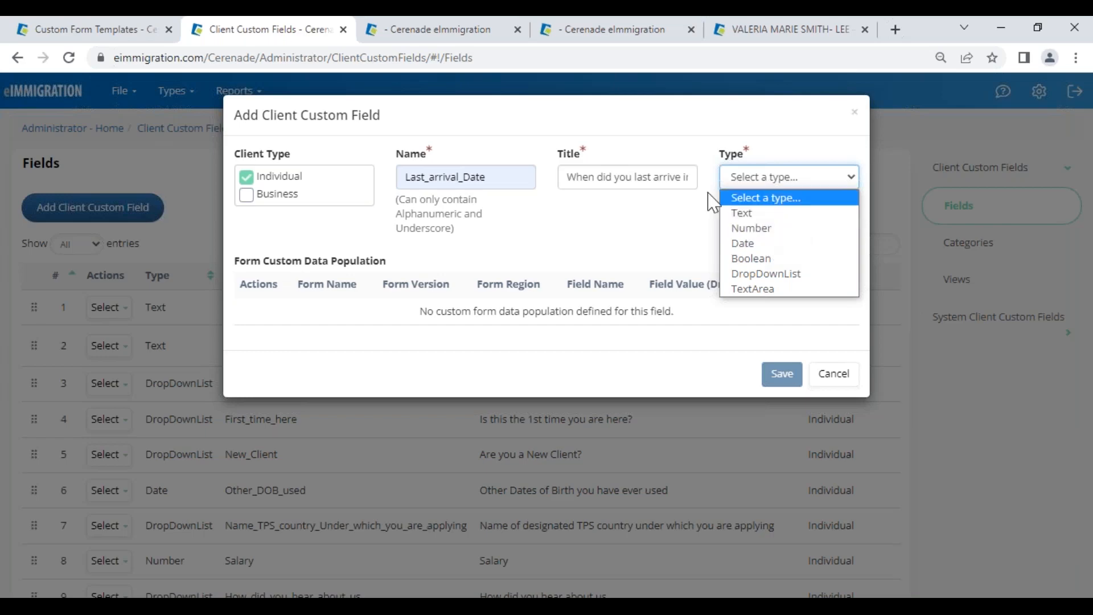
Step: Go back to the client's record and dismiss the Send New Questionnaire dialog
click(775, 29)
scroll(749, 176, up, 6)
key(Escape)
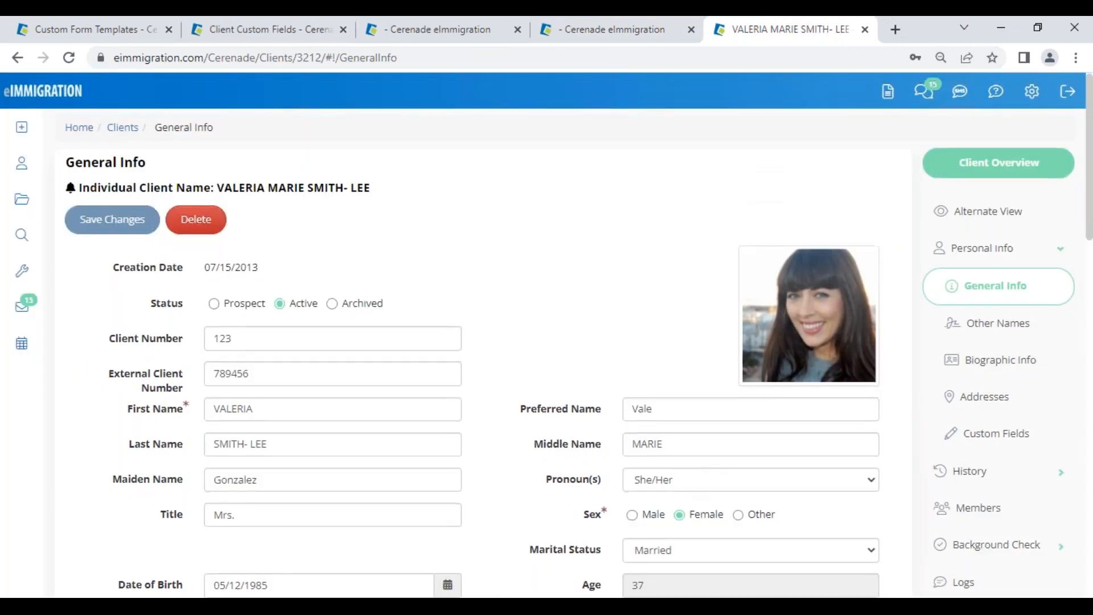
Step: Replace the client's SSN value with placeholder test text
scroll(635, 459, down, 4)
scroll(657, 515, down, 2)
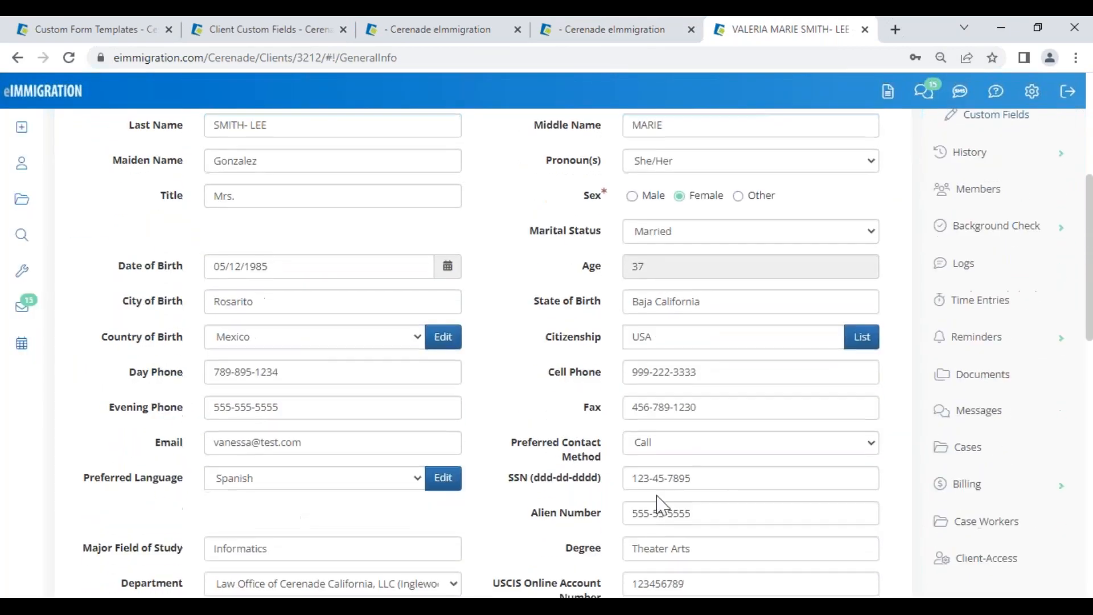
click(636, 478)
text(j12-34)
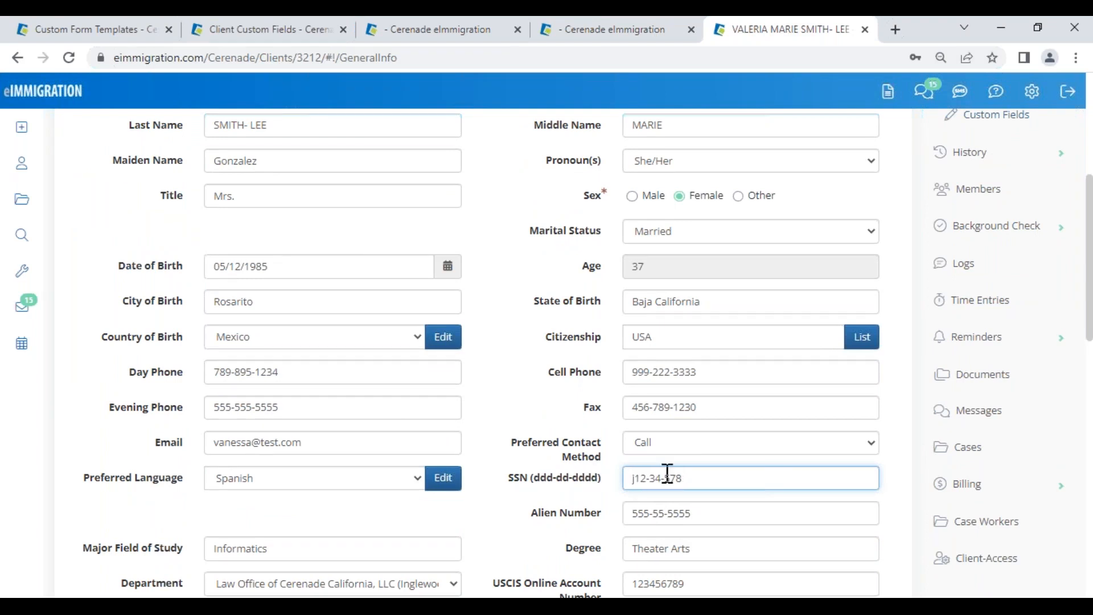
key(ctrl+a)
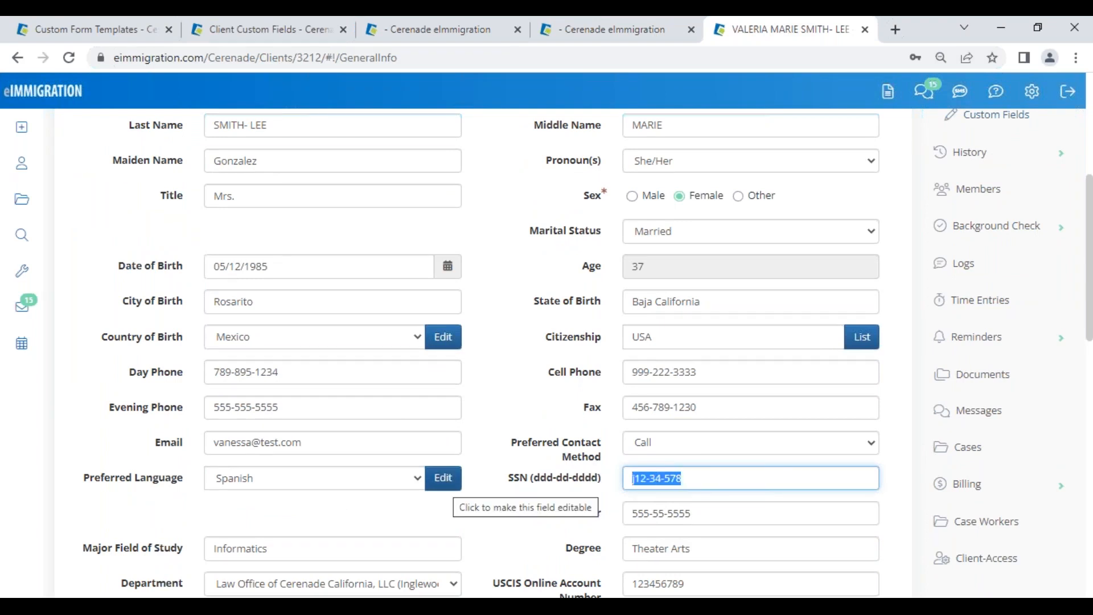
key(BackSpace)
text(jkhjk)
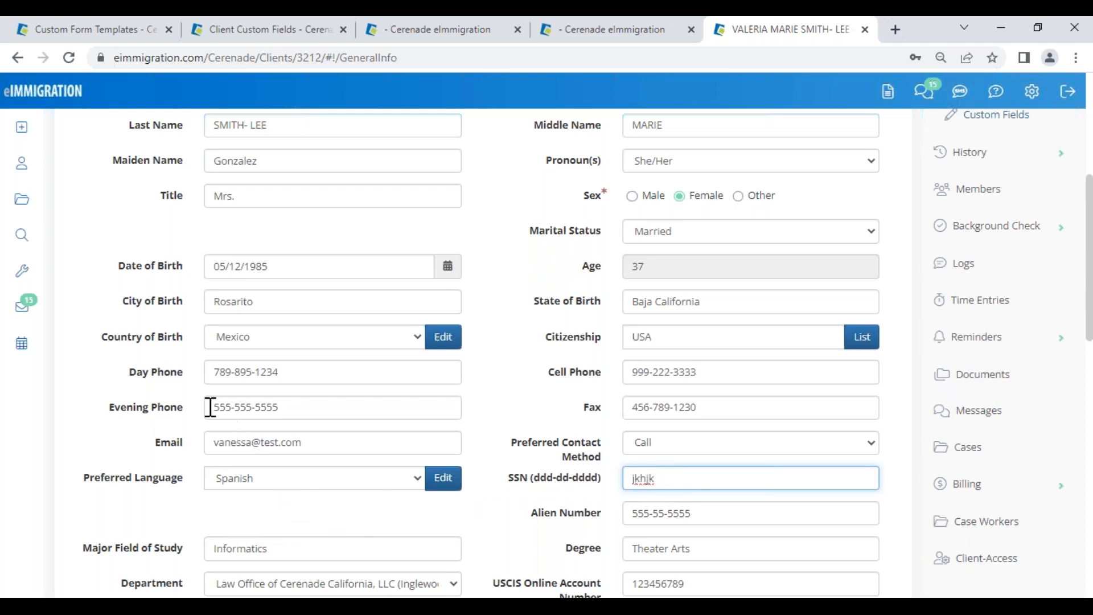
Step: Overwrite the client's Alien Number value with placeholder text
drag(631, 519, 1024, 509)
text(a4564564)
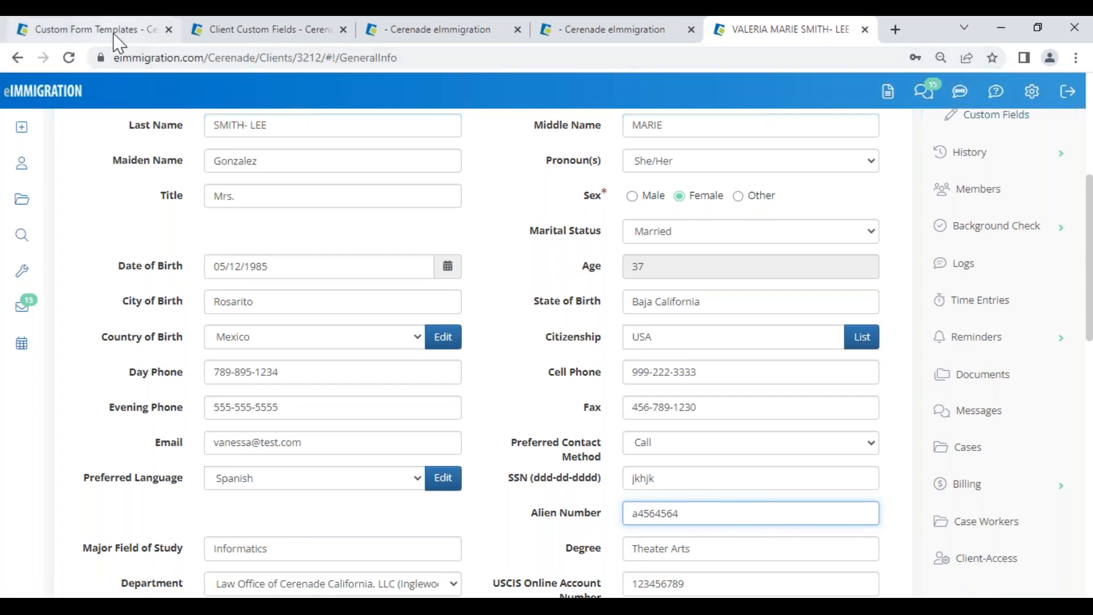
click(92, 29)
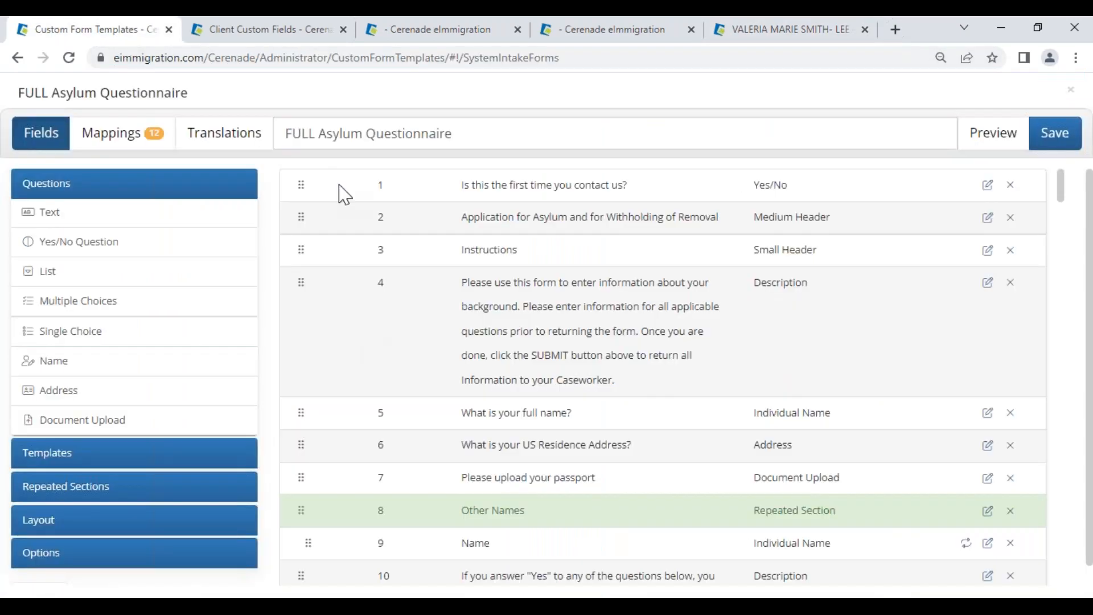
Step: Set the Last_arrival_Date field's Type to Date and save the new custom field
click(287, 29)
click(781, 177)
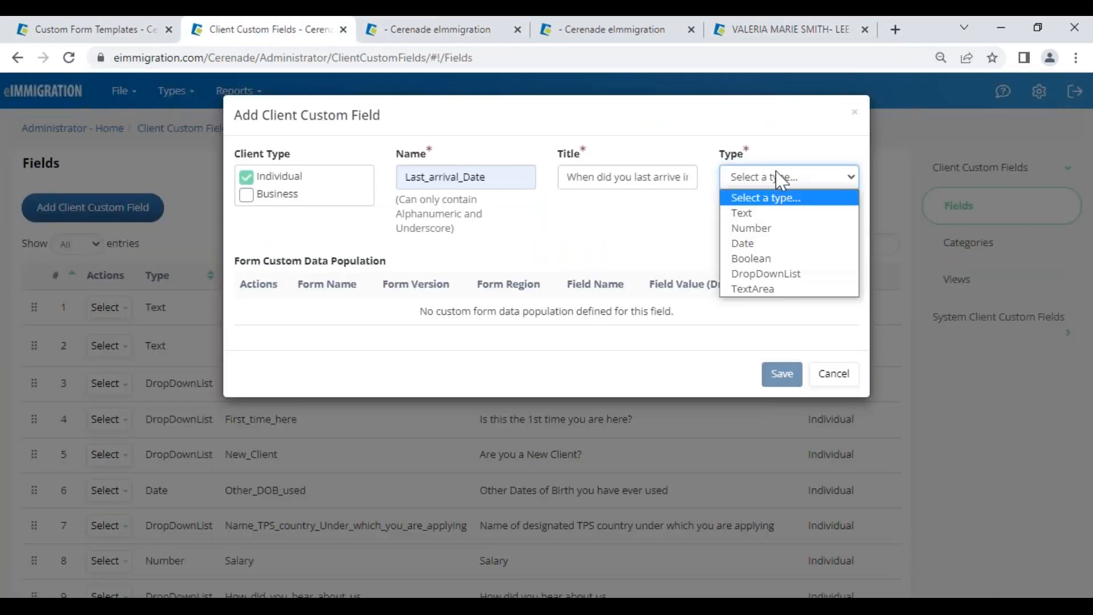
click(756, 246)
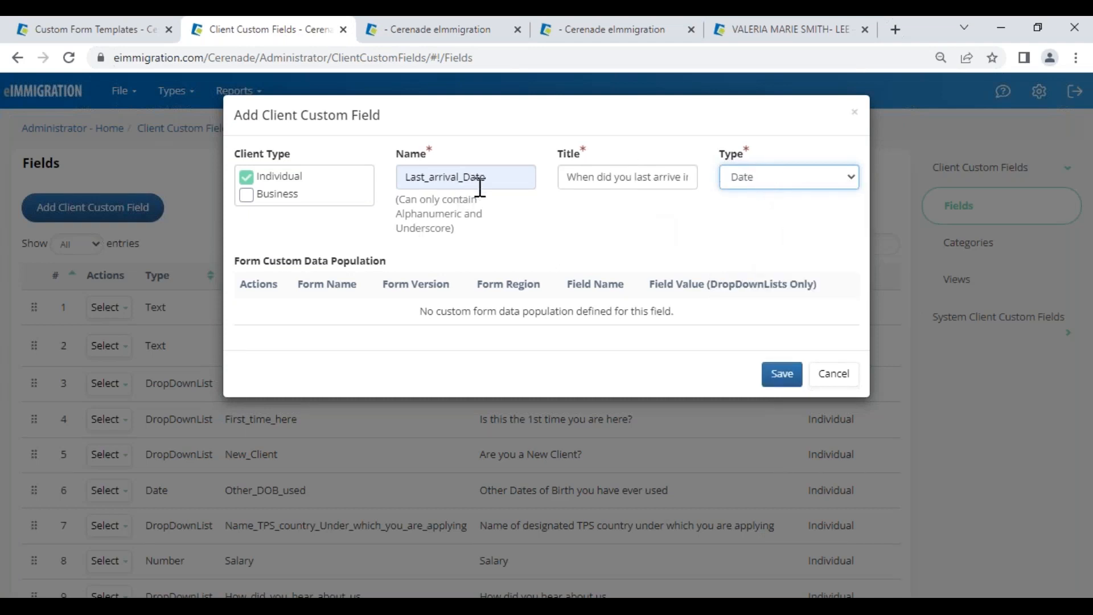
drag(463, 177, 497, 177)
click(656, 213)
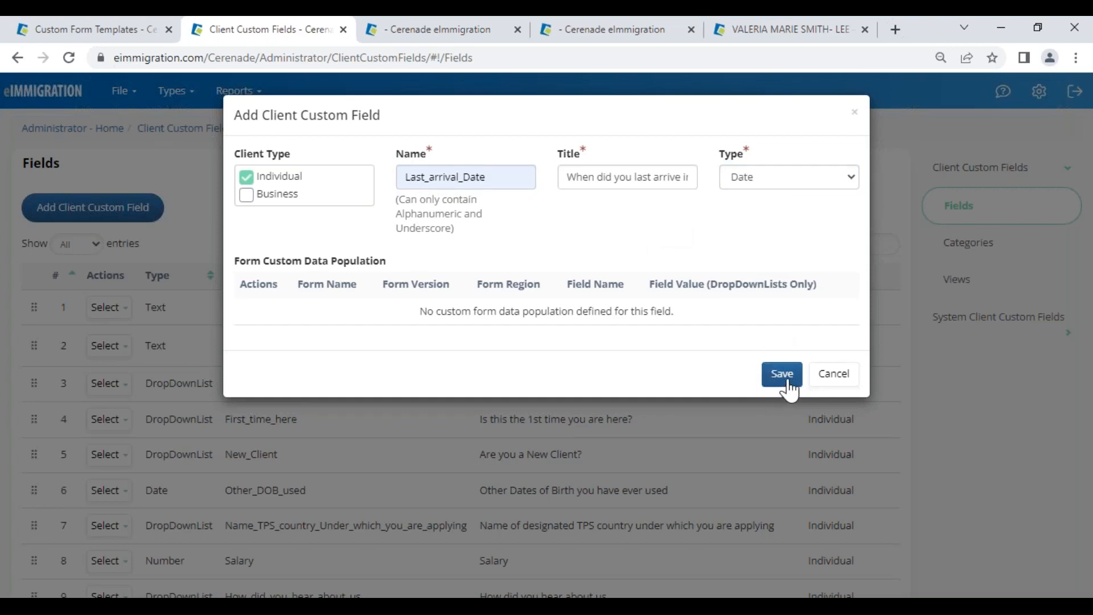
click(831, 377)
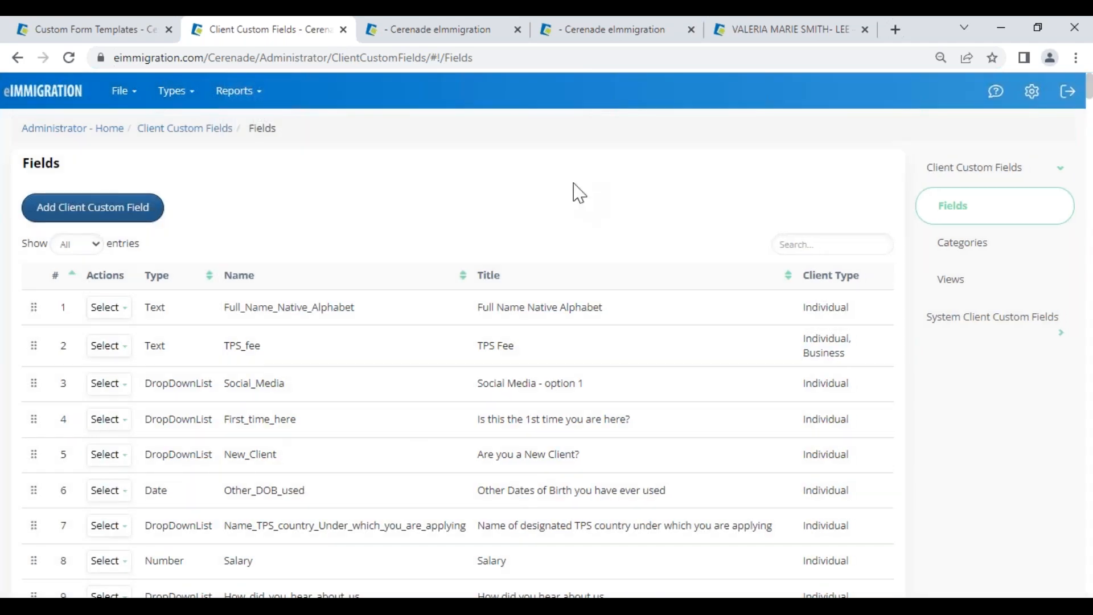
Step: Review the Permanent Resident Card Info category's fields, such as Green card number, and cancel unchanged
click(948, 251)
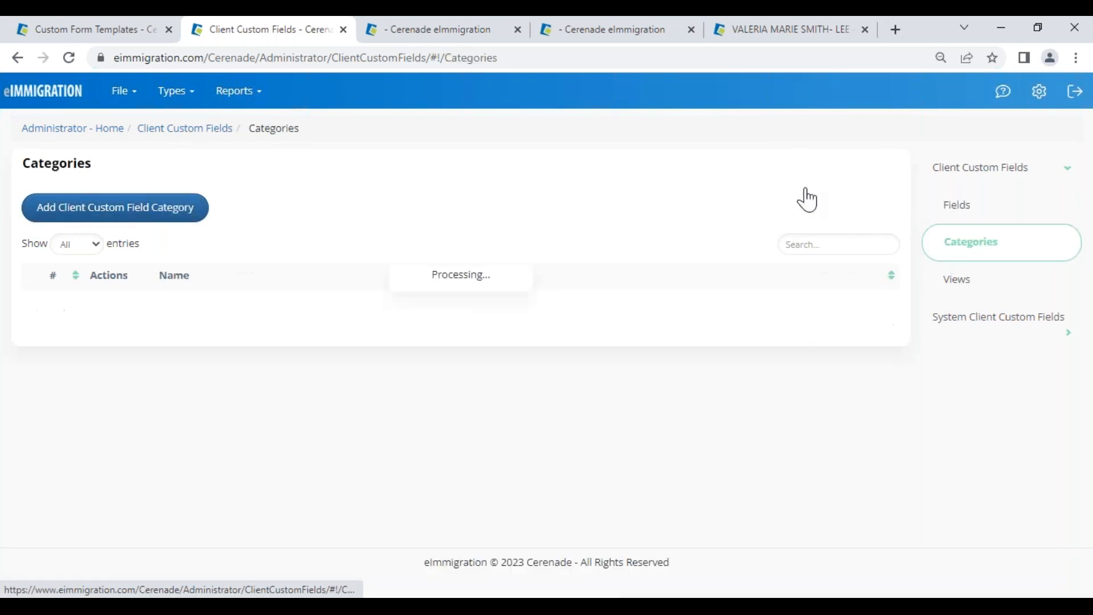
drag(148, 305, 311, 309)
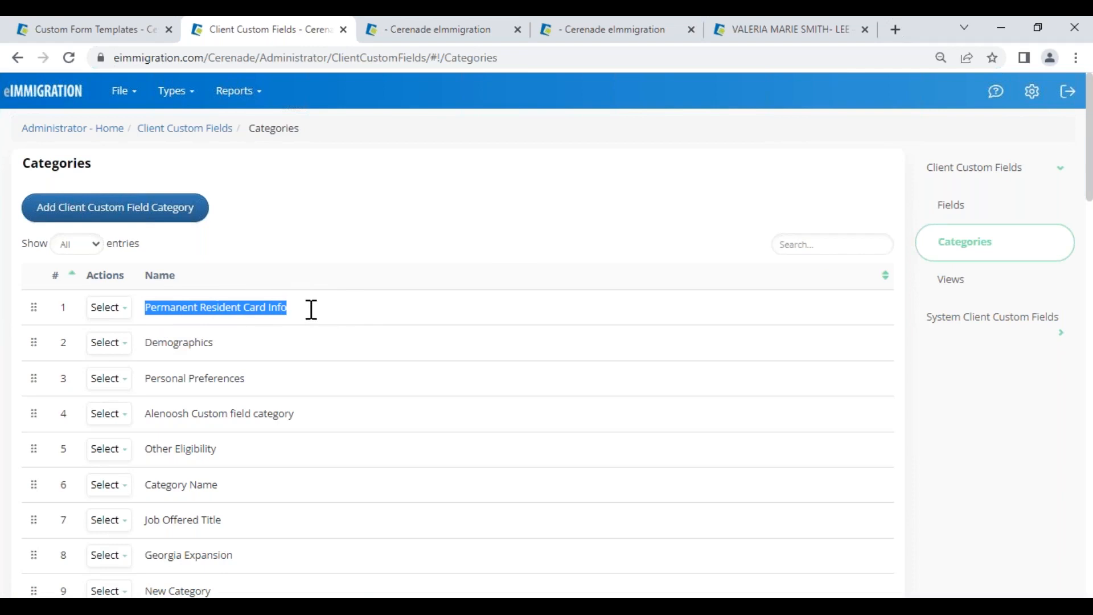
click(110, 308)
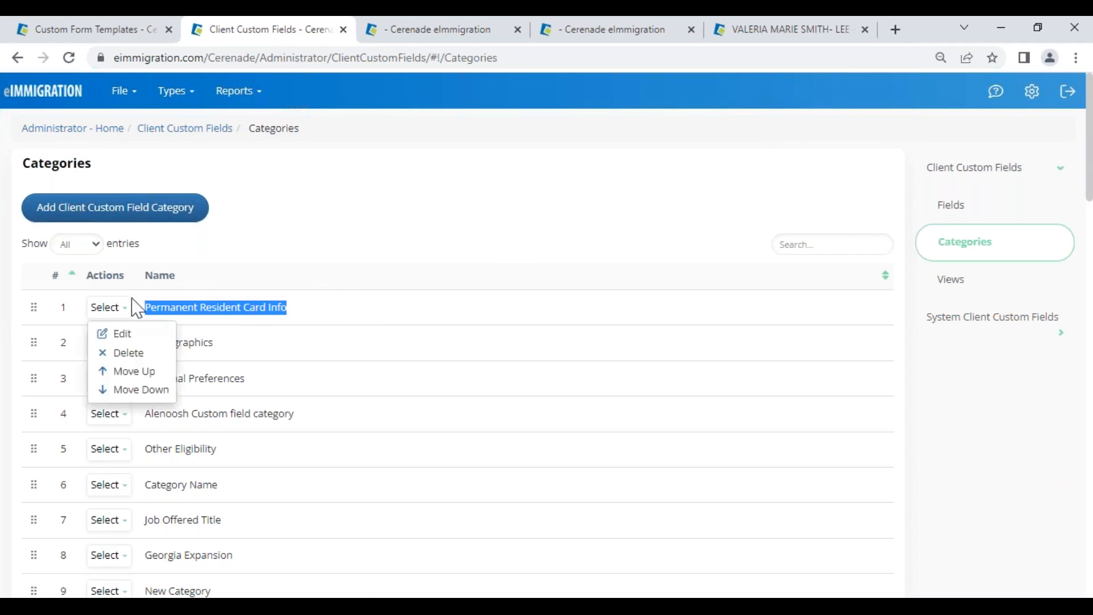
click(124, 335)
drag(502, 278, 595, 277)
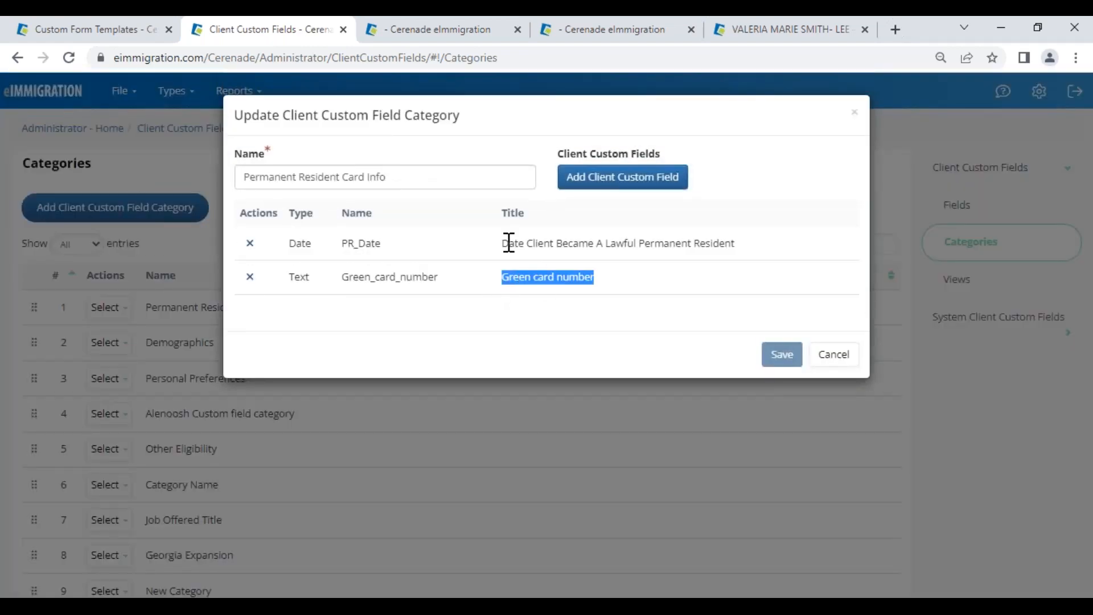
drag(503, 243, 627, 264)
drag(261, 177, 432, 171)
click(834, 354)
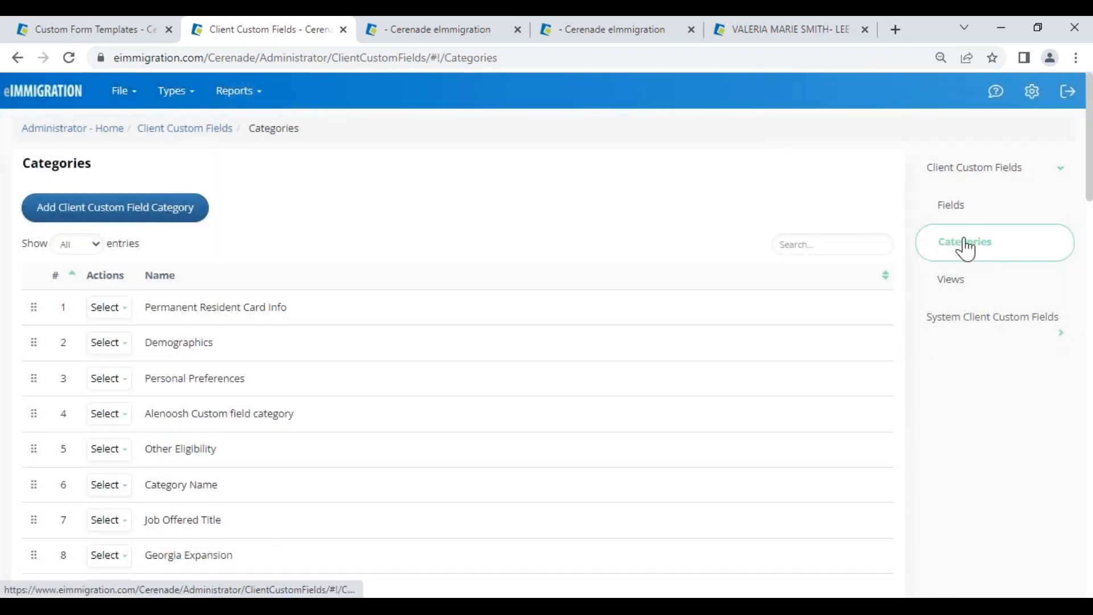
click(951, 282)
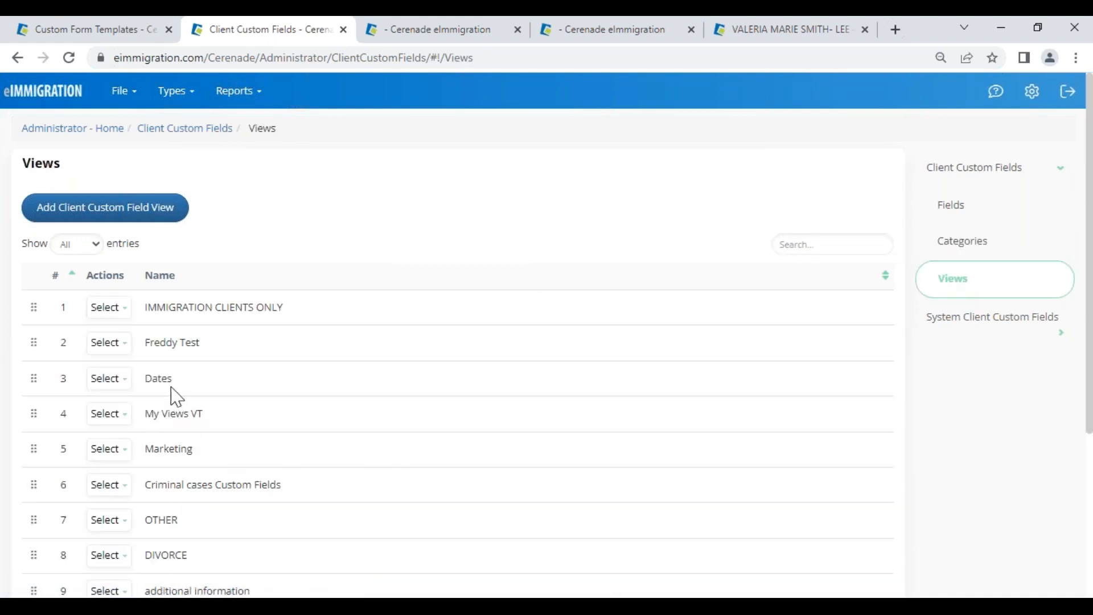
Step: Open the Marketing view to review fields like New_Client and Referral_Source, then close it unchanged
drag(146, 307, 232, 312)
scroll(205, 483, down, 3)
drag(145, 395, 205, 403)
drag(144, 289, 199, 303)
click(121, 291)
click(115, 315)
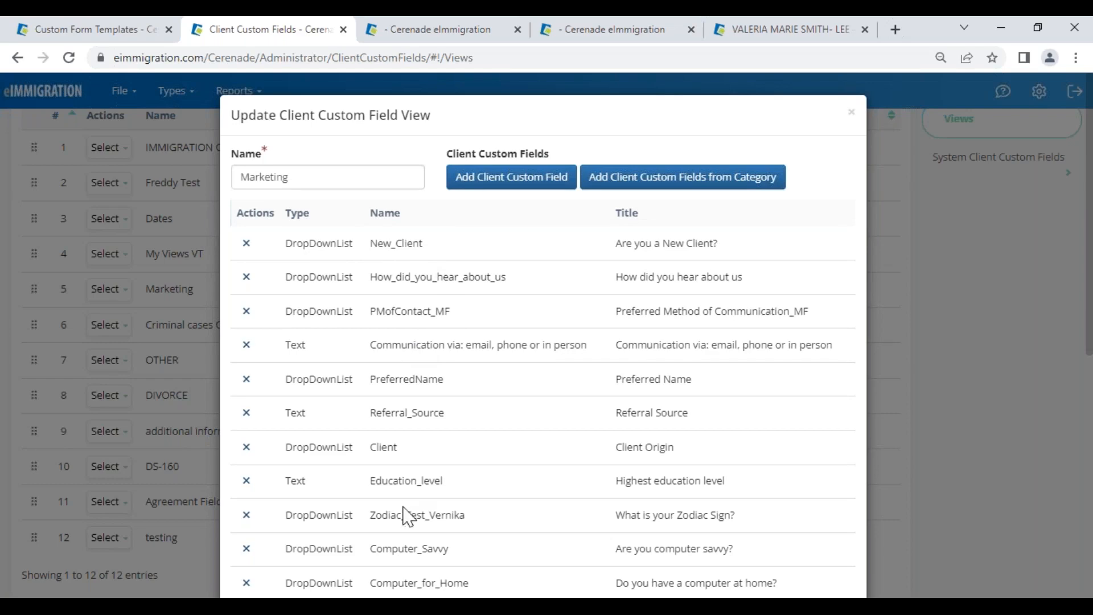
click(852, 115)
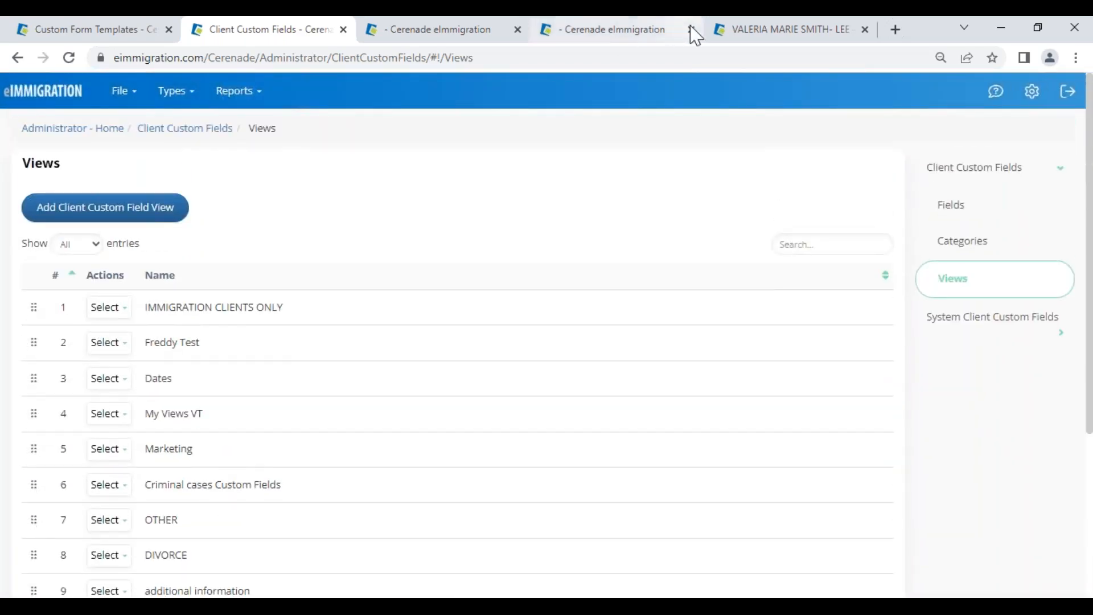
click(811, 31)
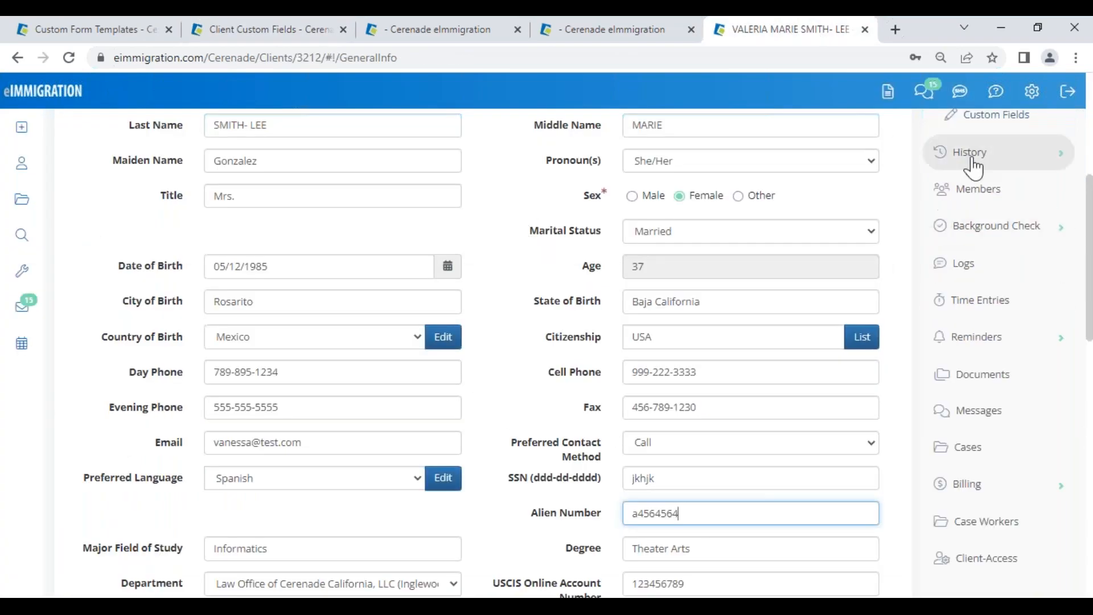
Step: Open the client's Custom Fields and point out the Permanent Resident Card Info date field
scroll(974, 163, up, 2)
click(975, 199)
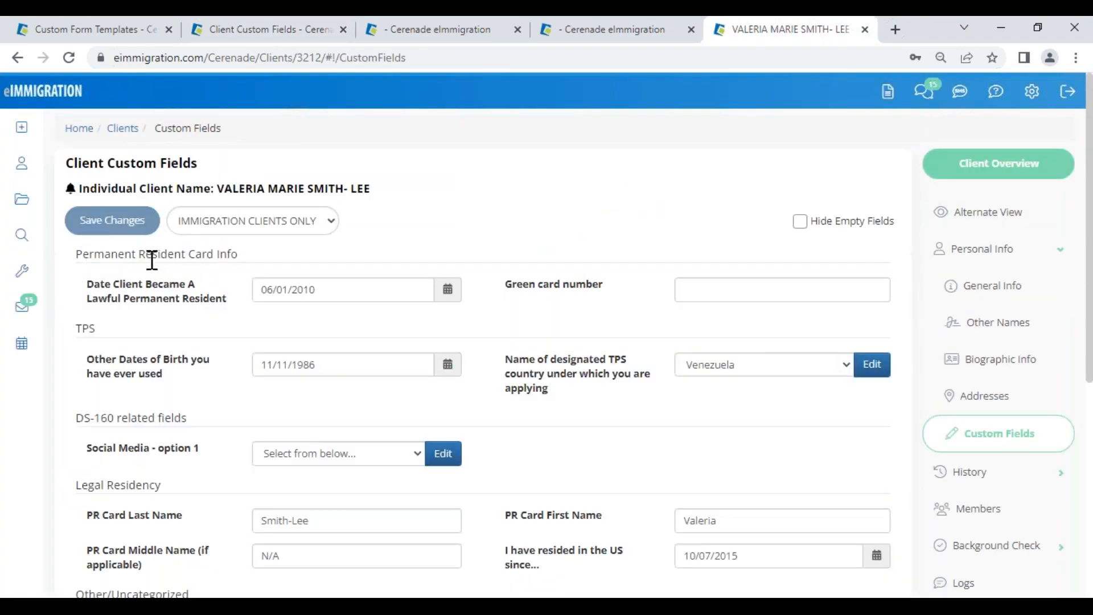
drag(73, 254, 245, 254)
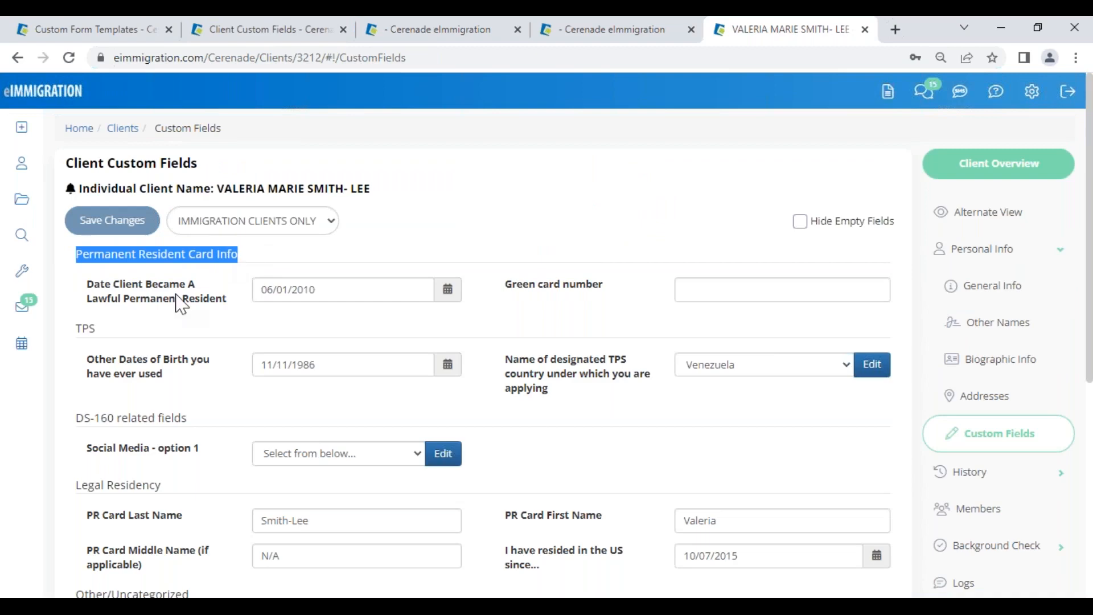
drag(92, 284, 239, 303)
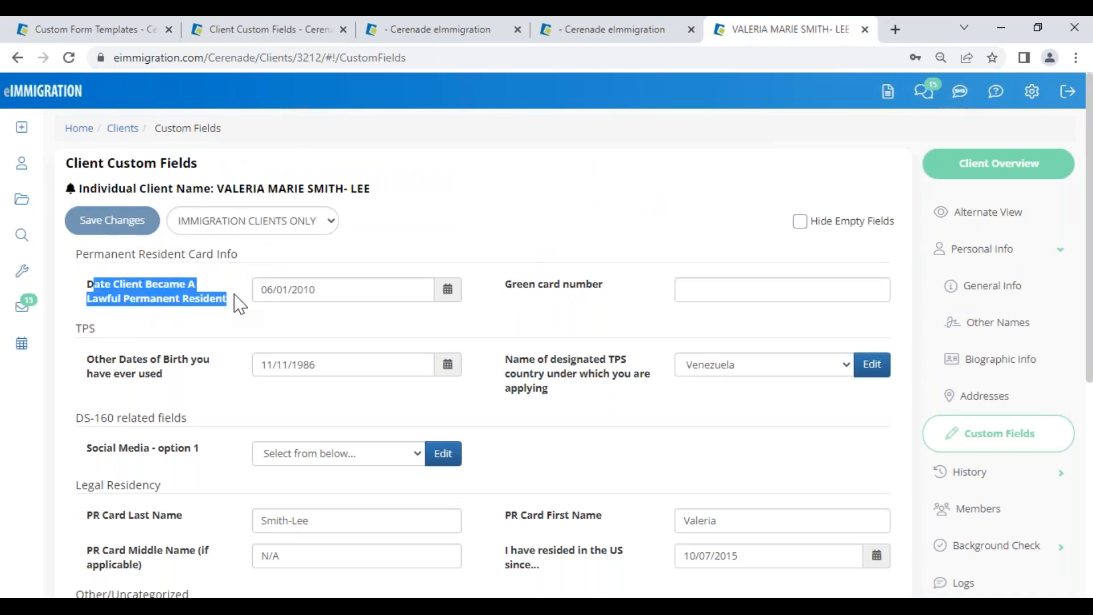
Step: Try the Marketing, DIVORCE and Criminal cases views, then settle on View All (Default)
click(257, 225)
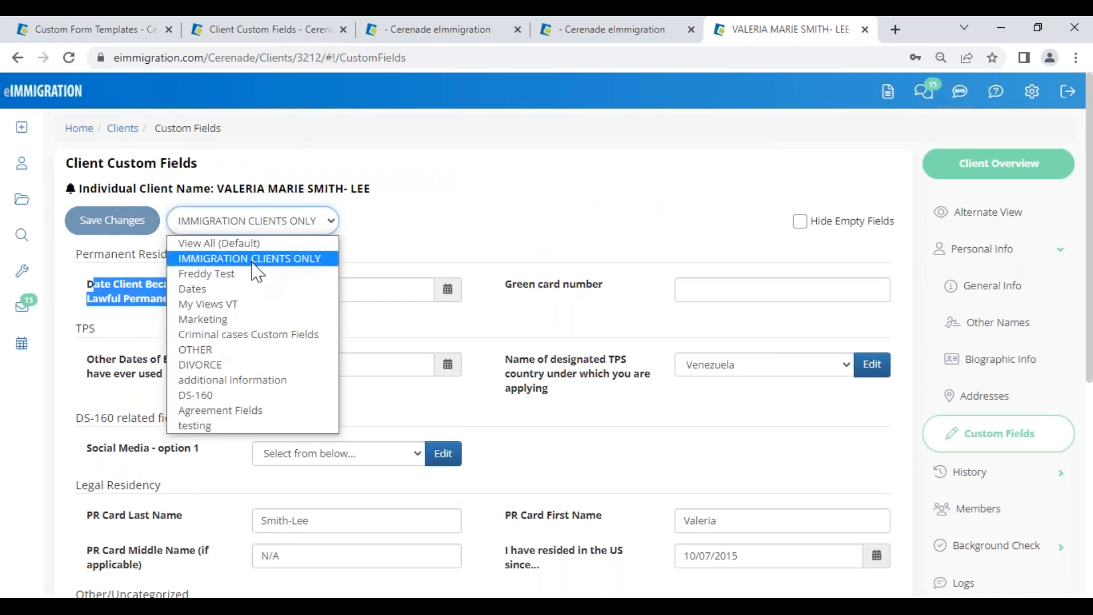
click(240, 319)
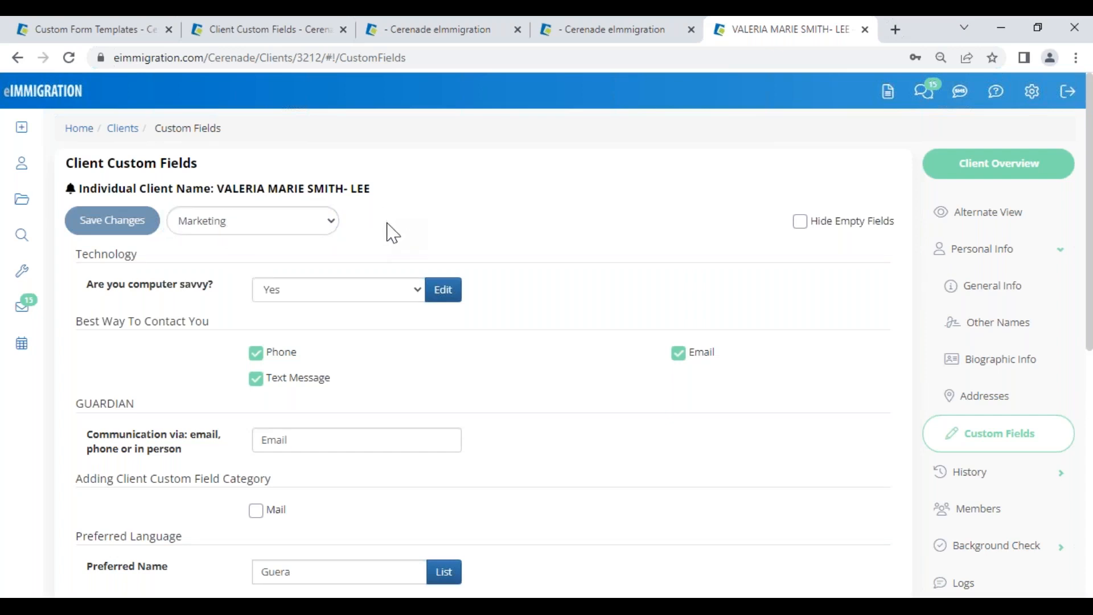
click(285, 233)
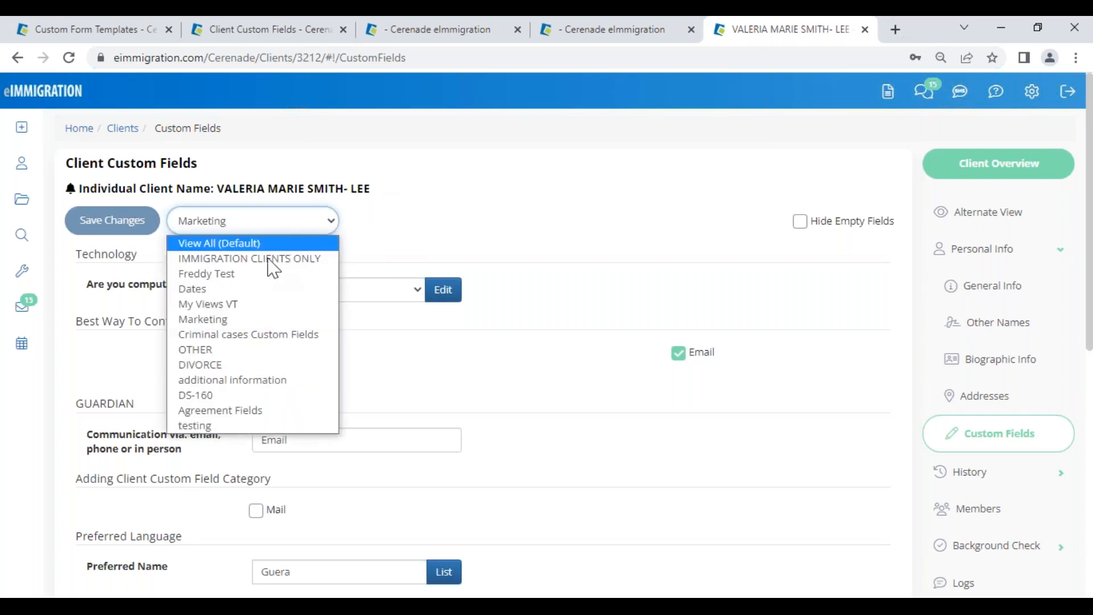
click(227, 364)
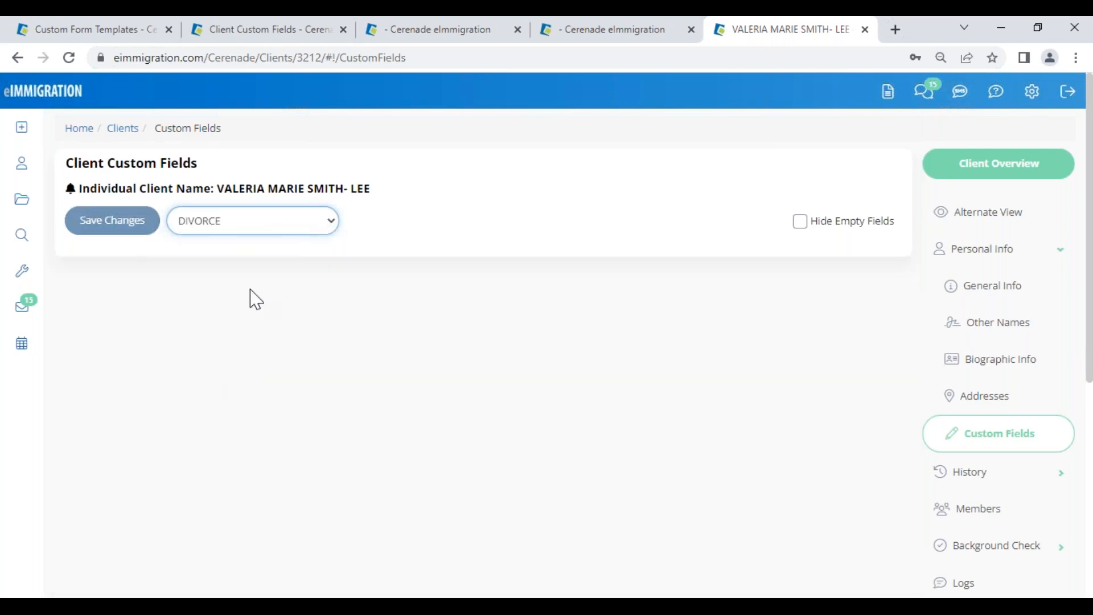
click(235, 228)
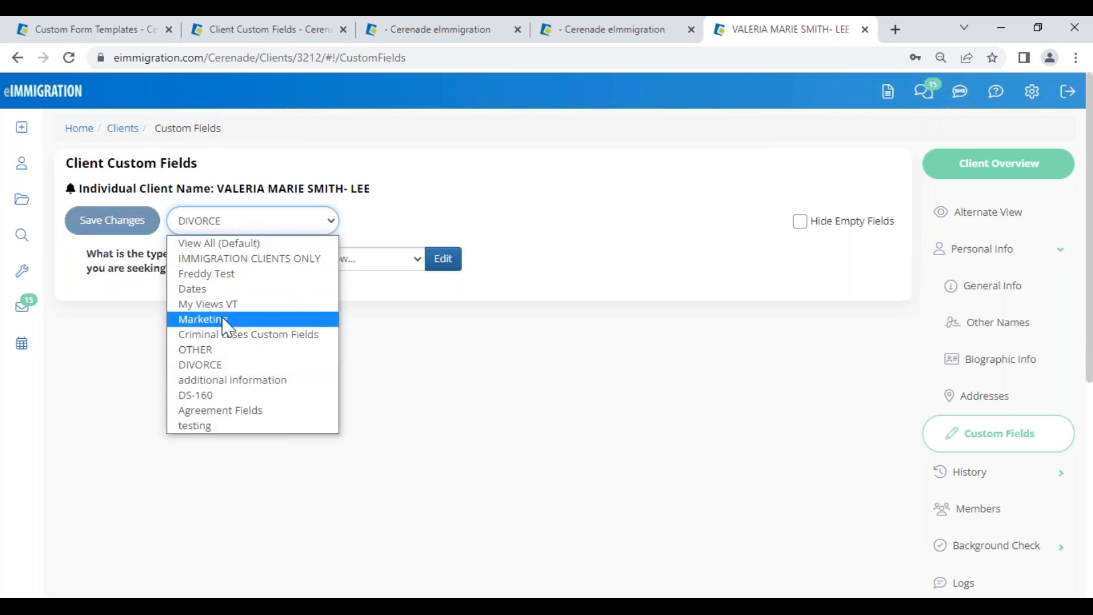
click(224, 336)
click(247, 229)
click(228, 244)
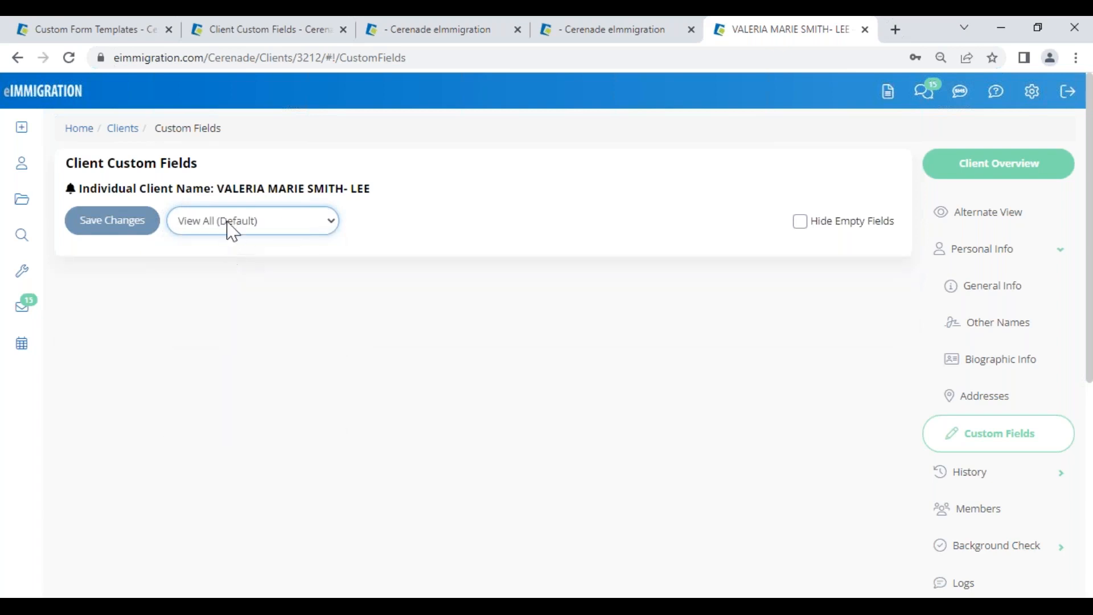
Step: Hide empty custom fields, then return to the FULL Asylum Questionnaire template
click(801, 223)
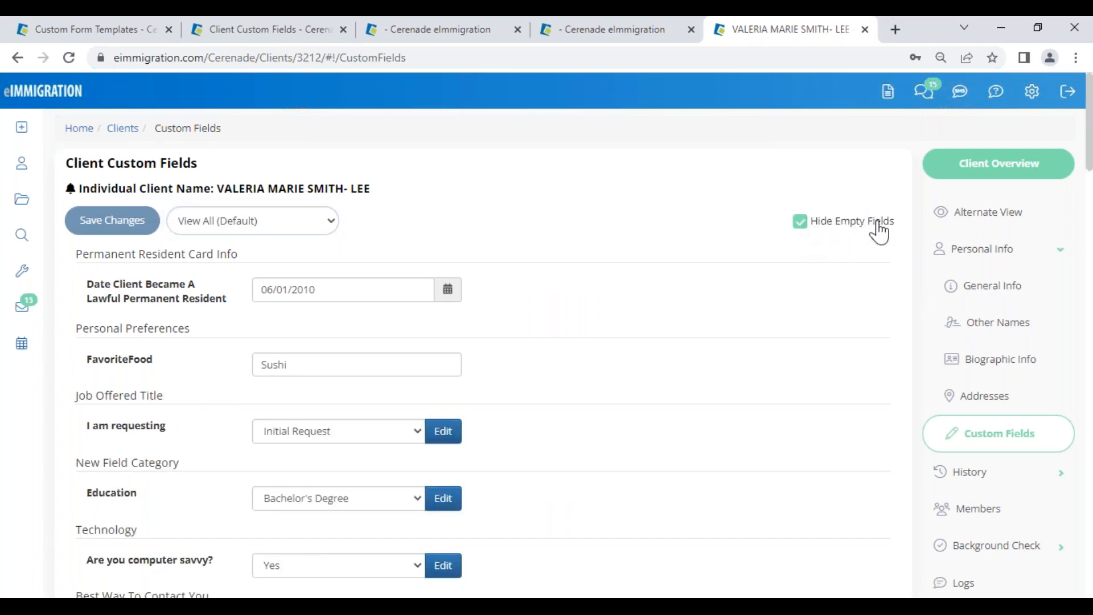
scroll(592, 356, down, 12)
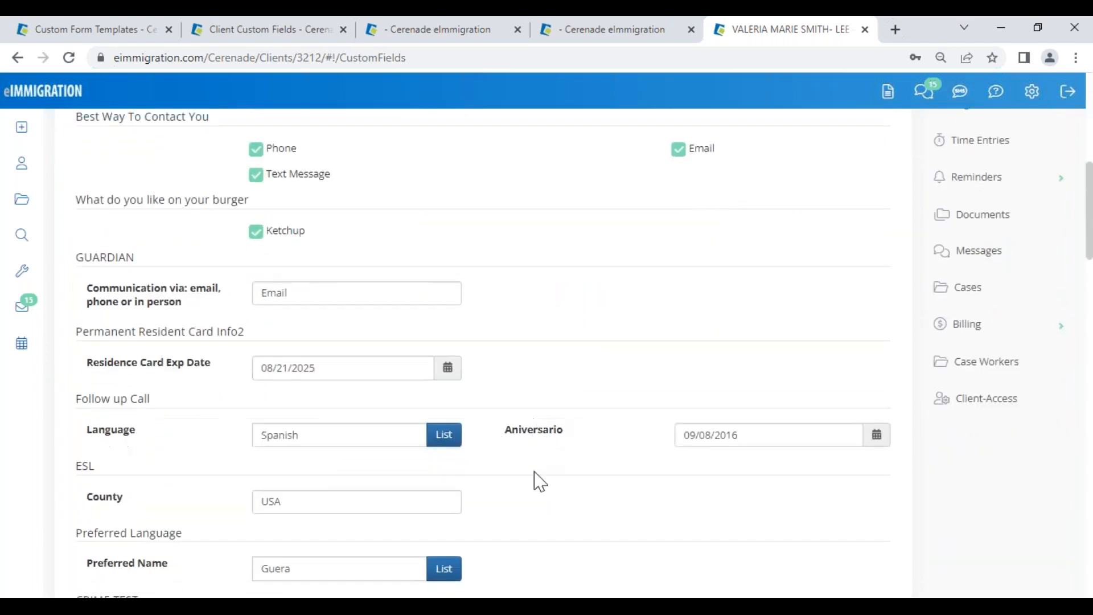
scroll(529, 507, down, 5)
scroll(527, 502, up, 15)
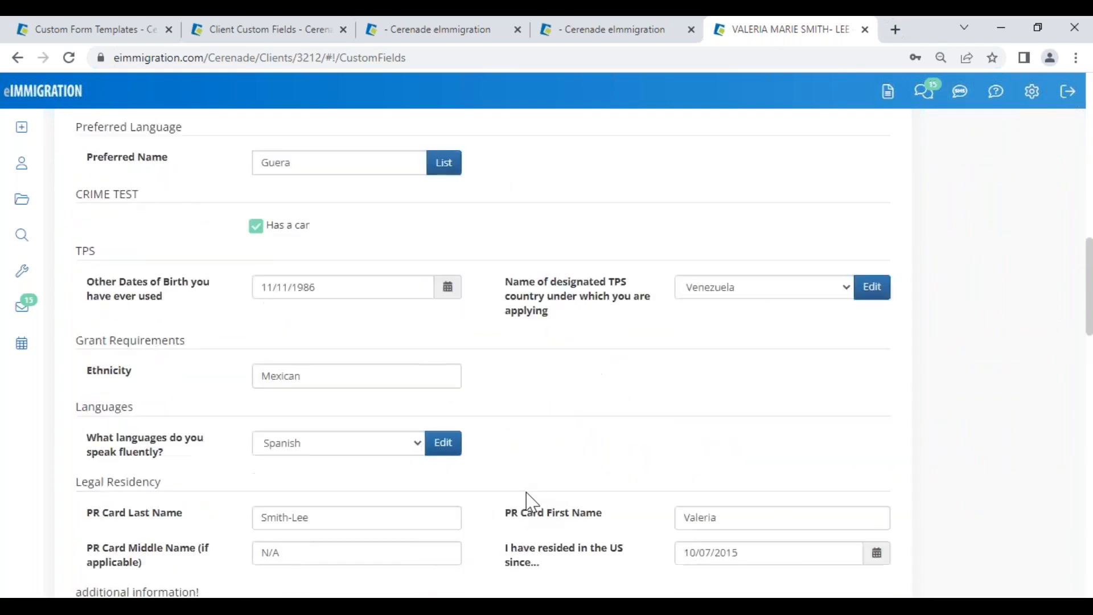
click(86, 28)
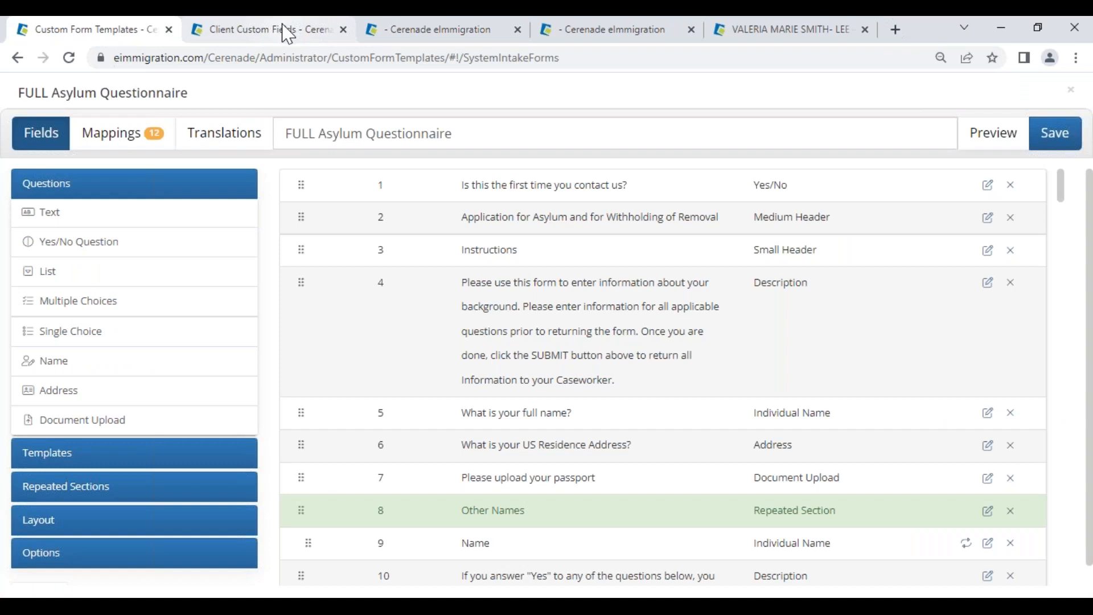
Step: Go from Client Custom Fields to Administrator Home and open File > Form Custom Data Population
click(303, 39)
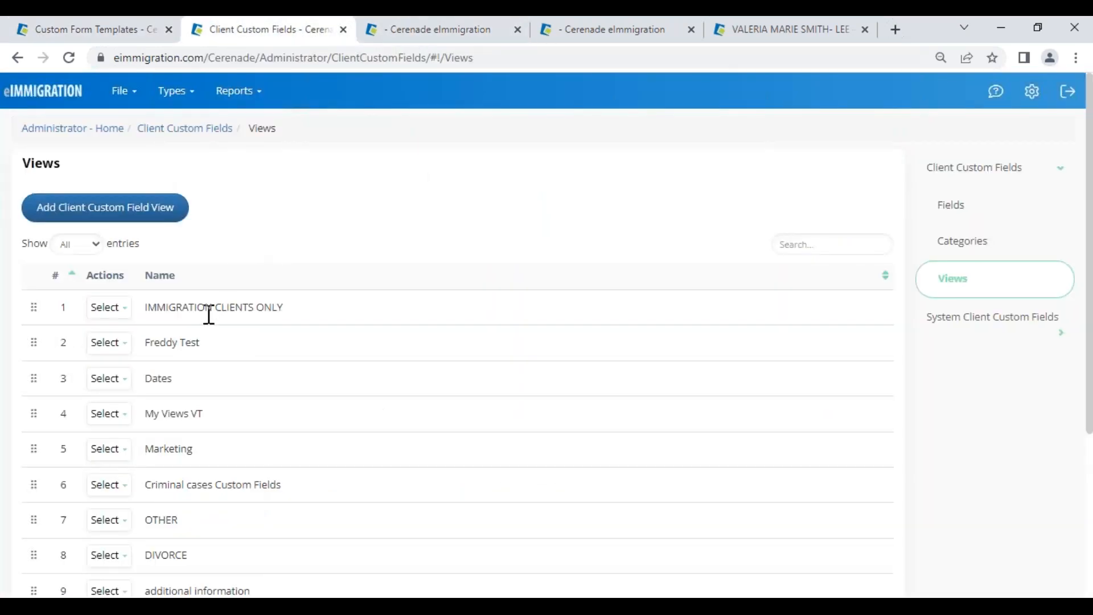
click(74, 130)
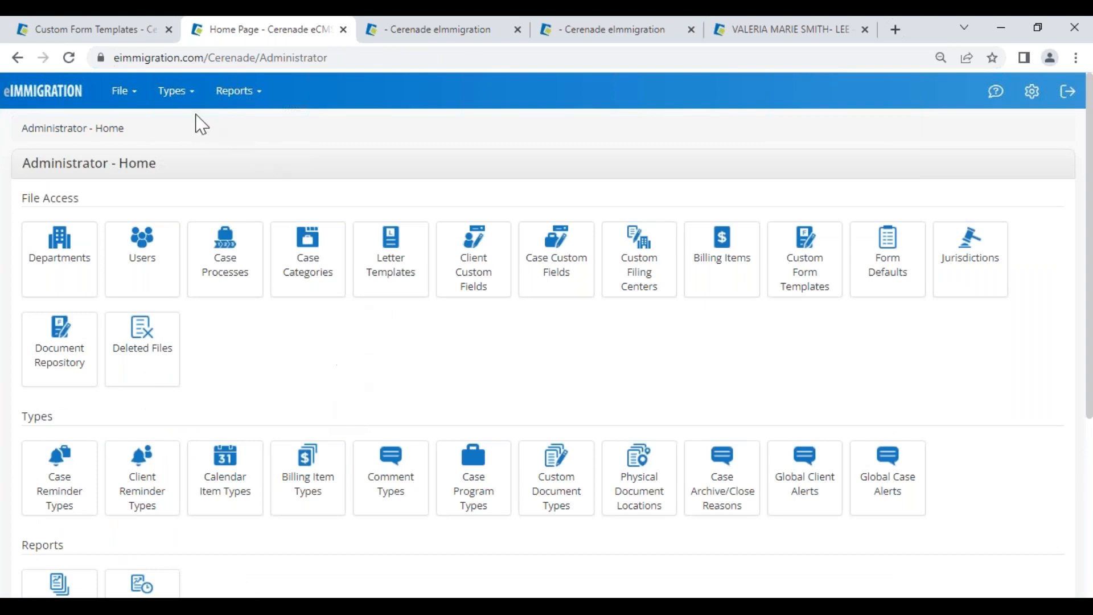
click(122, 100)
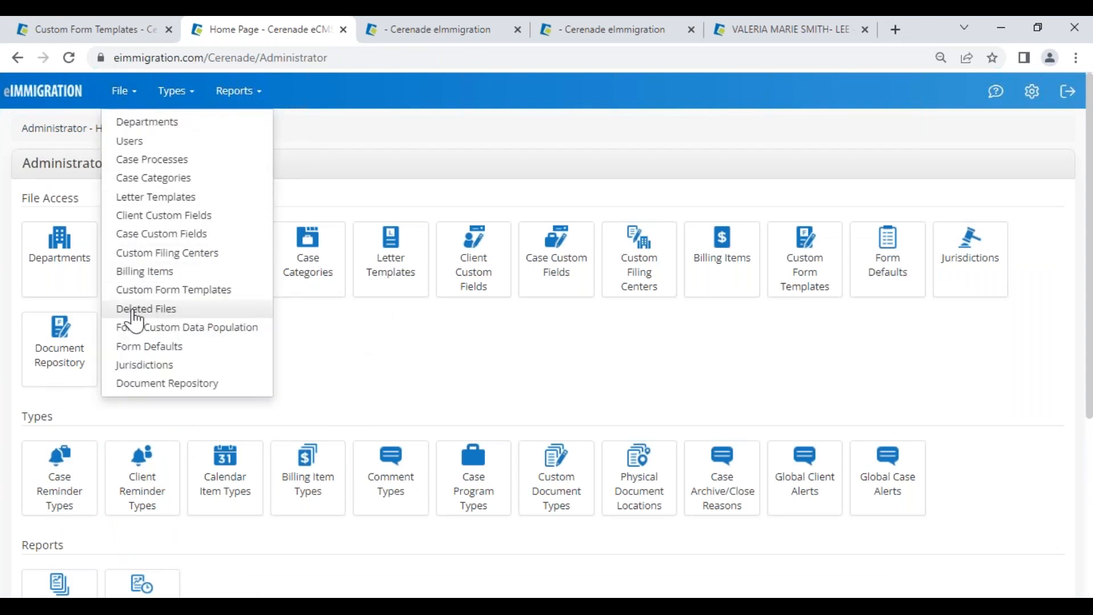
click(219, 331)
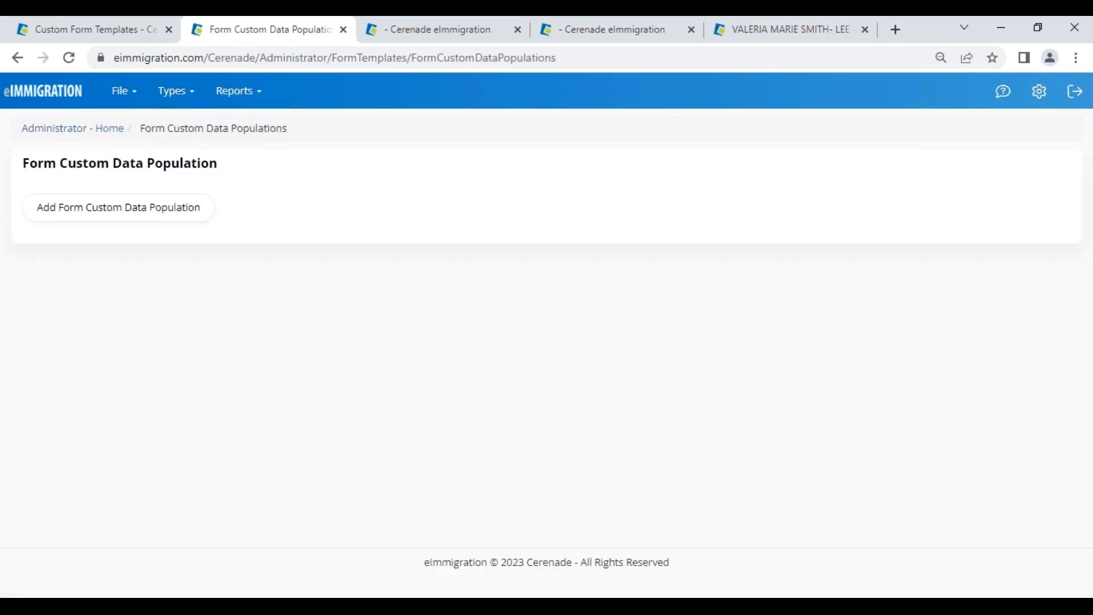
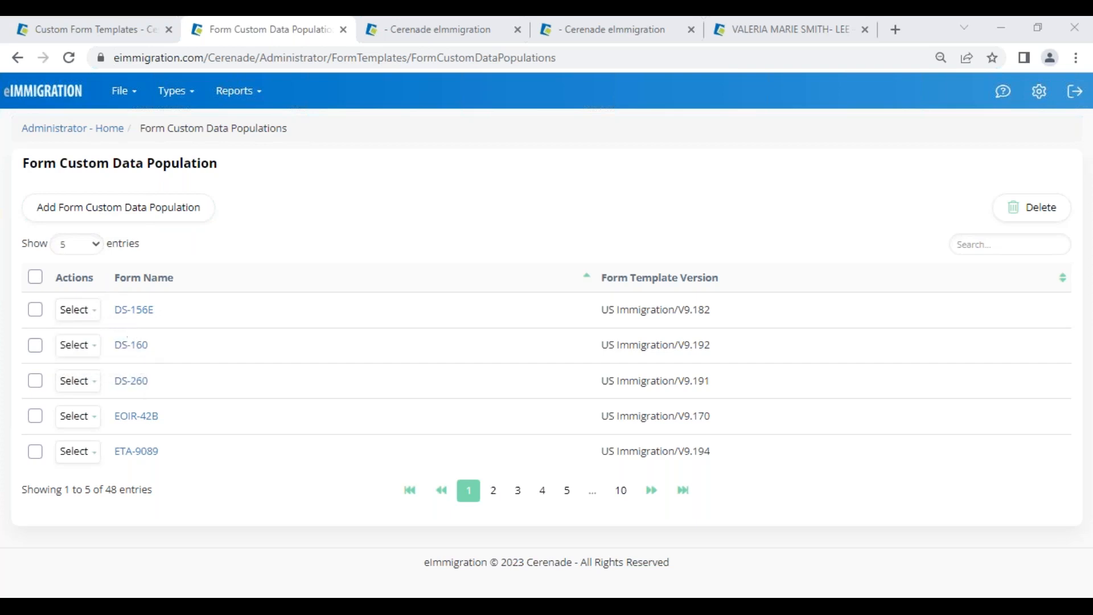
Step: Start a new form custom data population, search forms for '160', then cancel the add
click(57, 214)
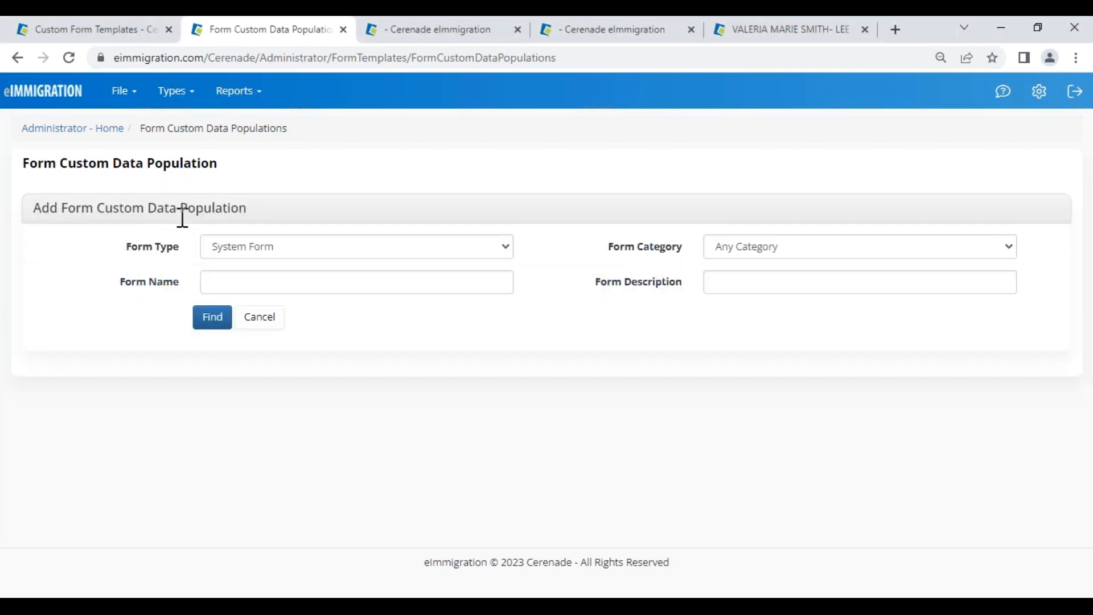
click(211, 281)
text(160)
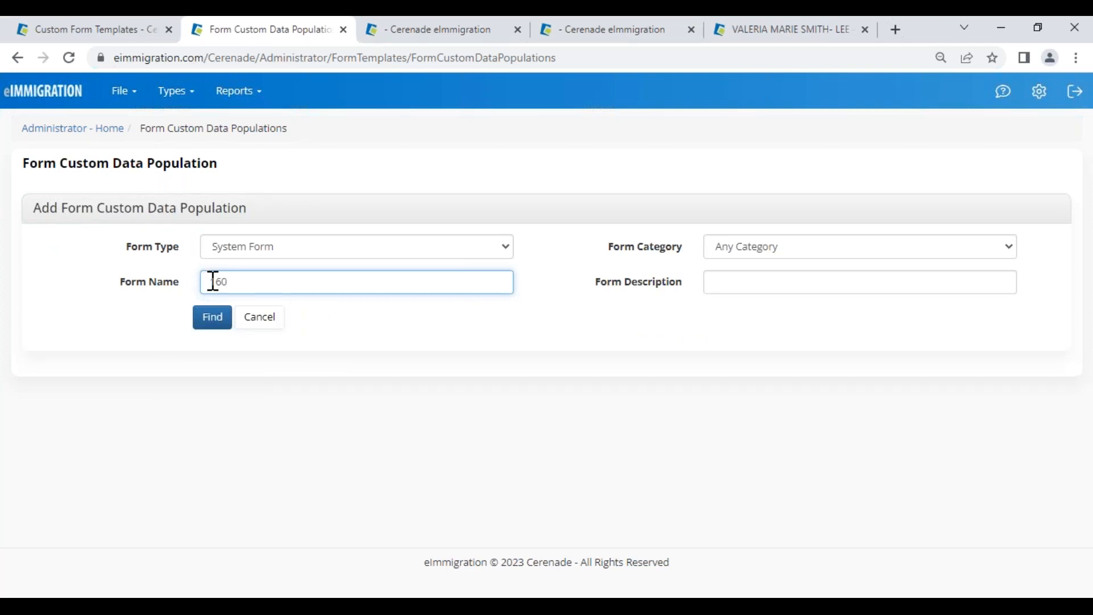
click(211, 322)
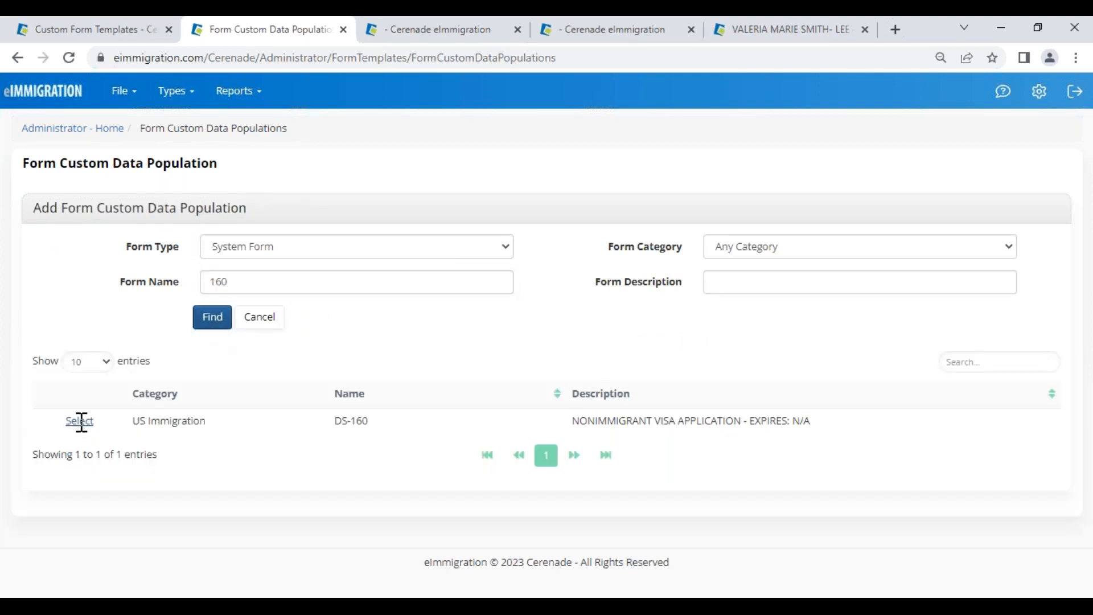
click(260, 317)
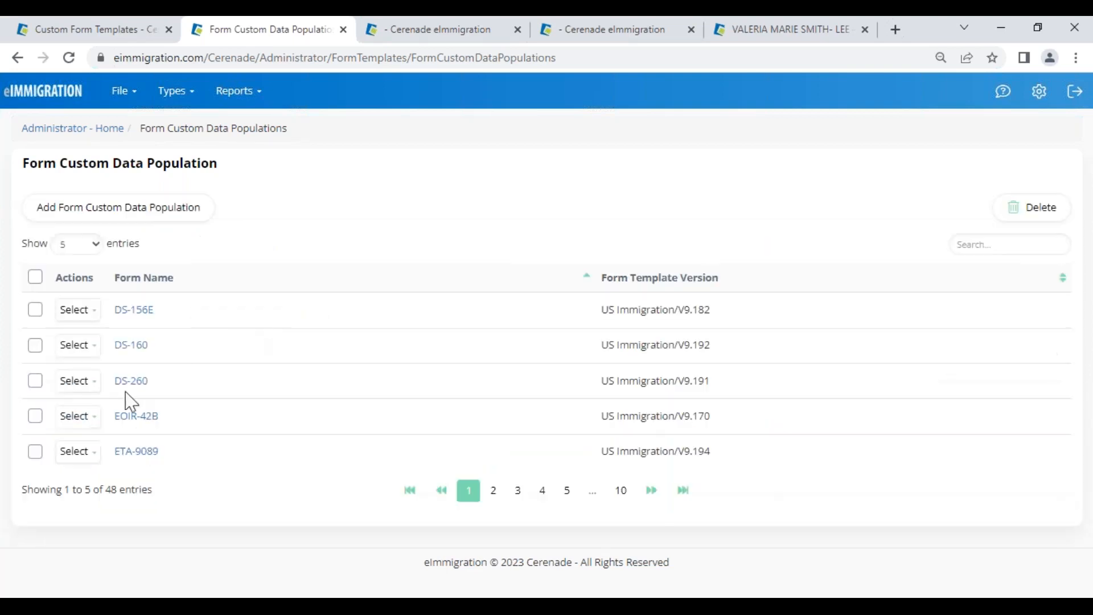
Step: Open the DS-160 form template and look over its first page
click(125, 344)
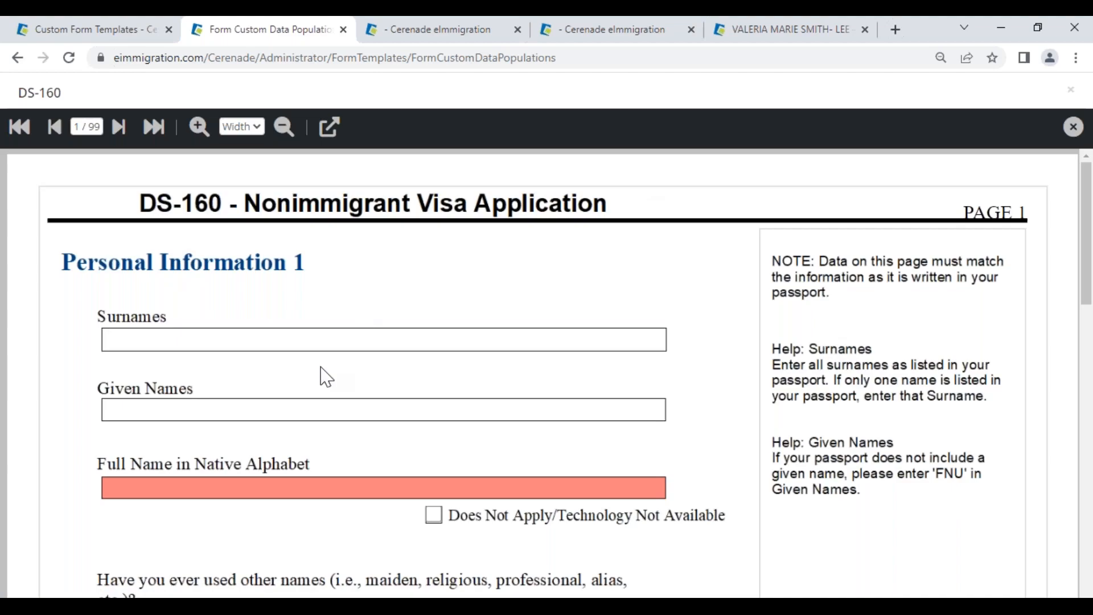
scroll(326, 375, down, 12)
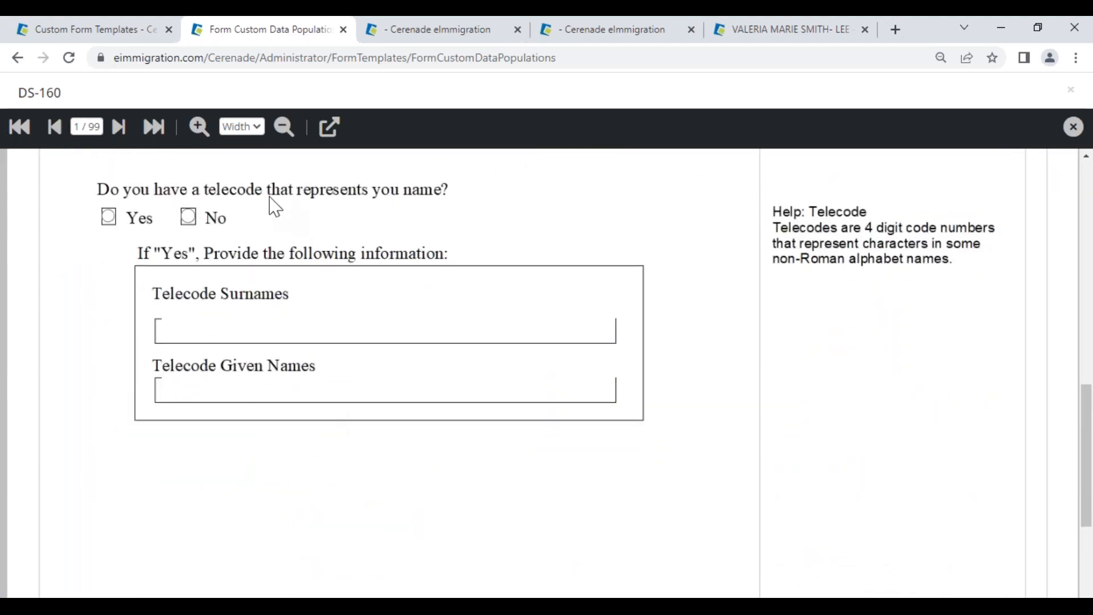
scroll(220, 383, up, 7)
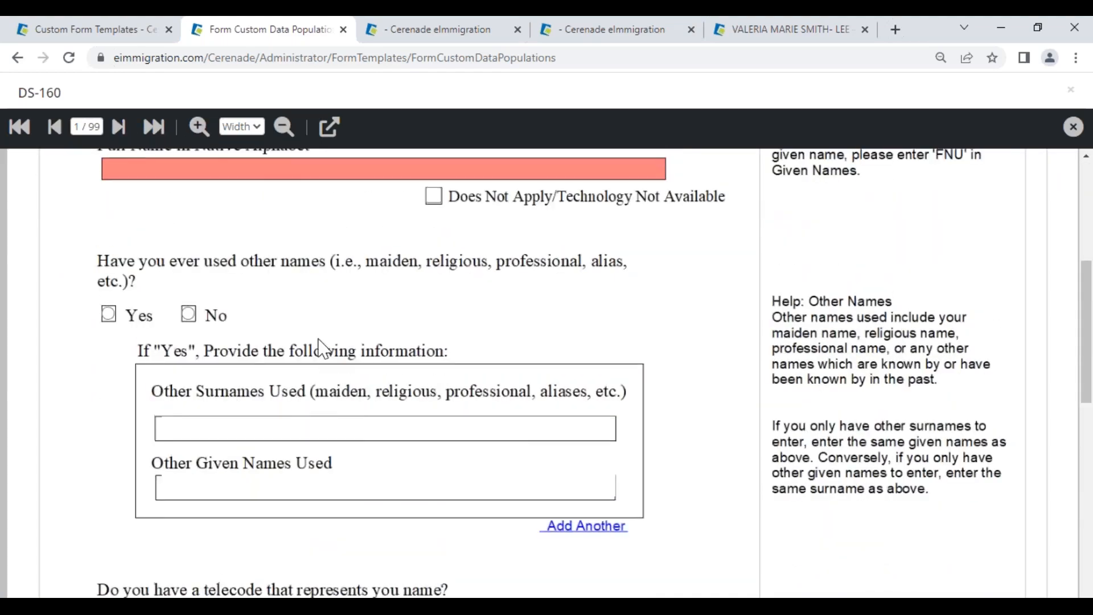
scroll(321, 345, up, 3)
Step: Page through the DS-160 form from page 2 to page 6
click(119, 127)
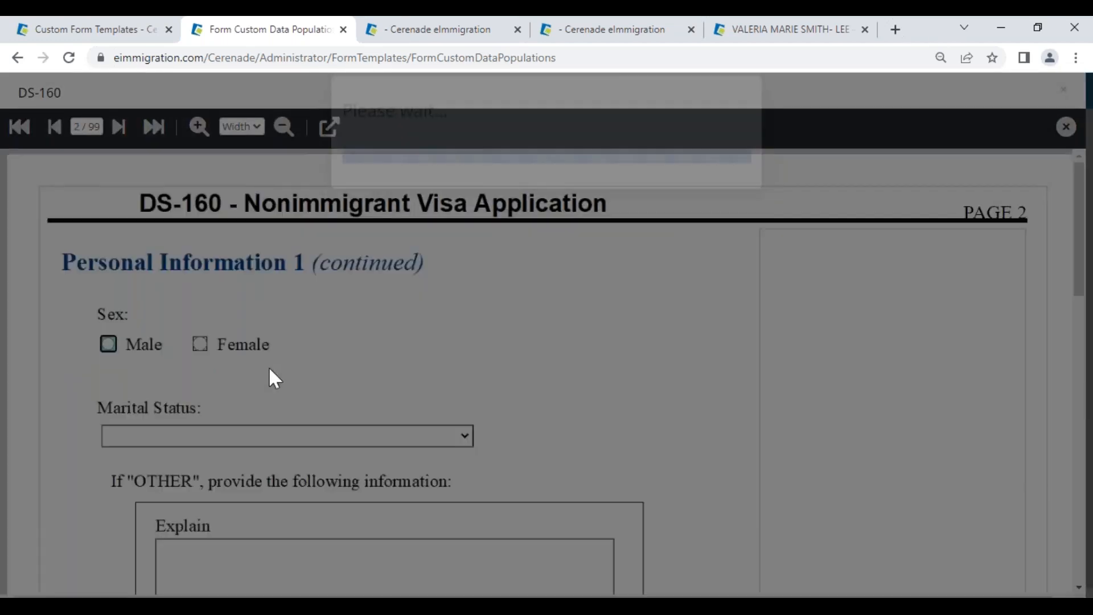
scroll(275, 419, down, 12)
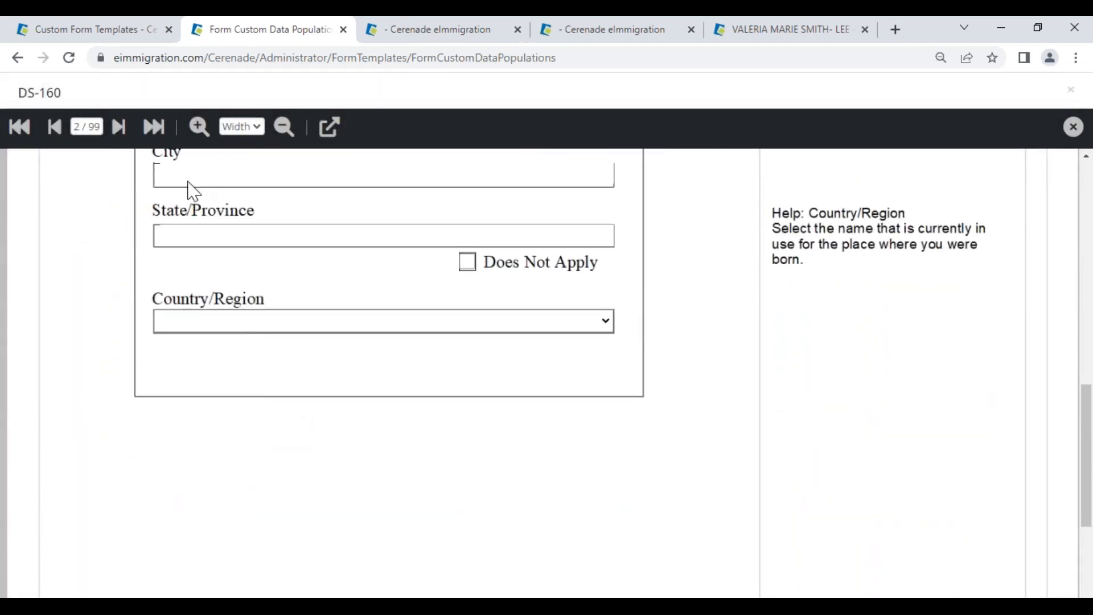
click(119, 127)
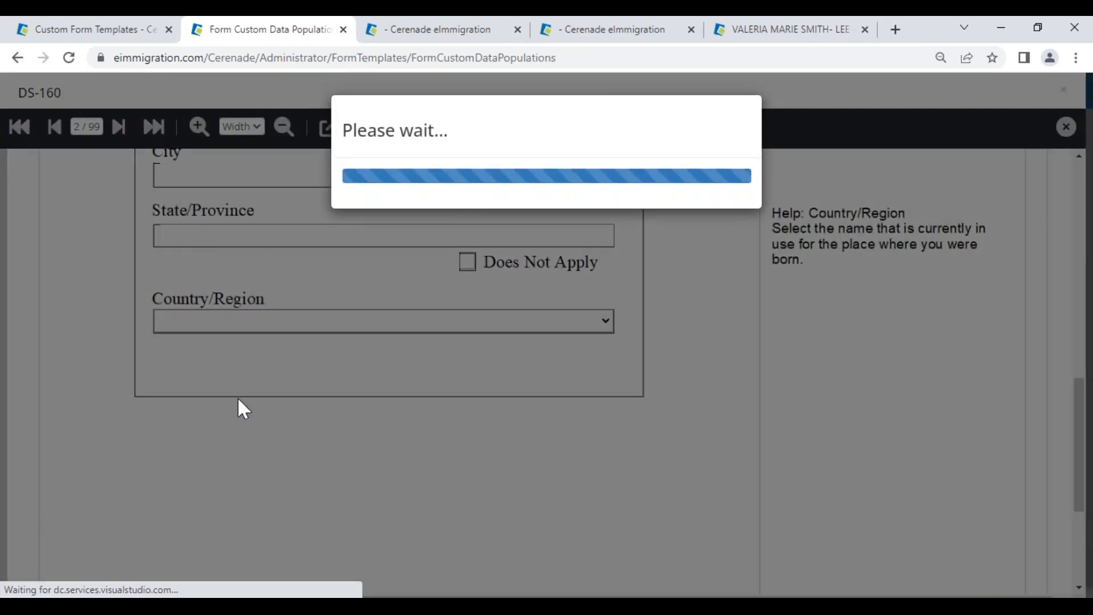
scroll(239, 405, down, 6)
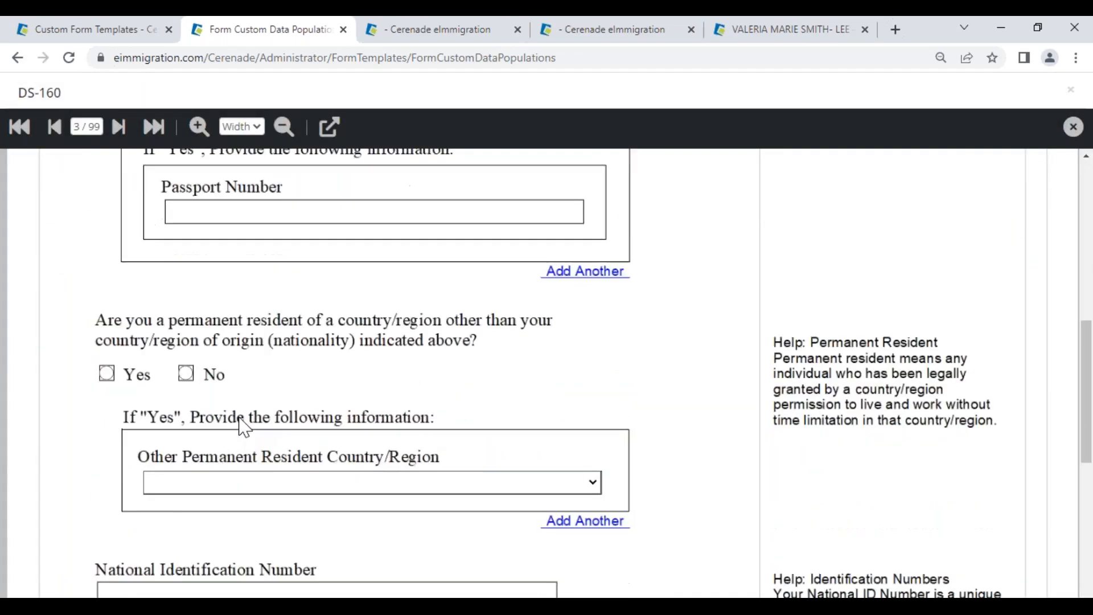
scroll(243, 427, down, 8)
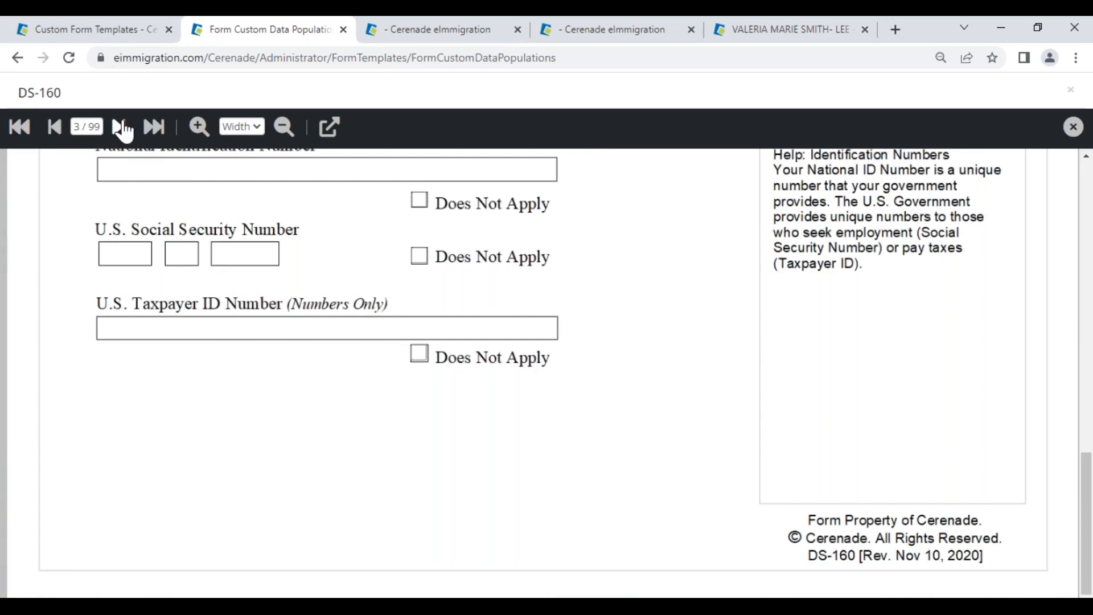
click(120, 126)
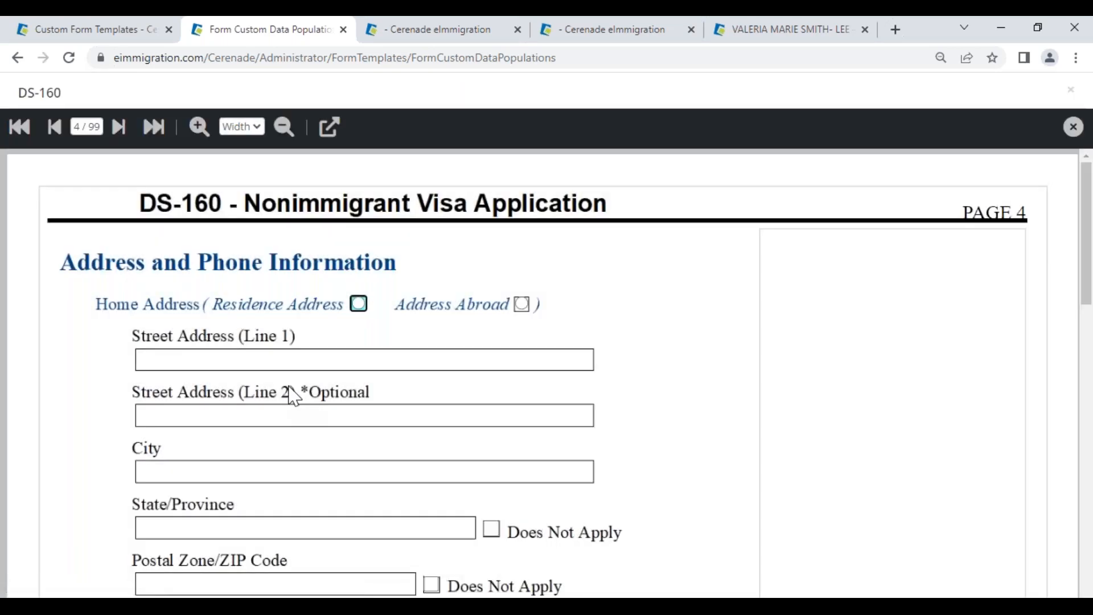
scroll(288, 391, down, 12)
click(119, 126)
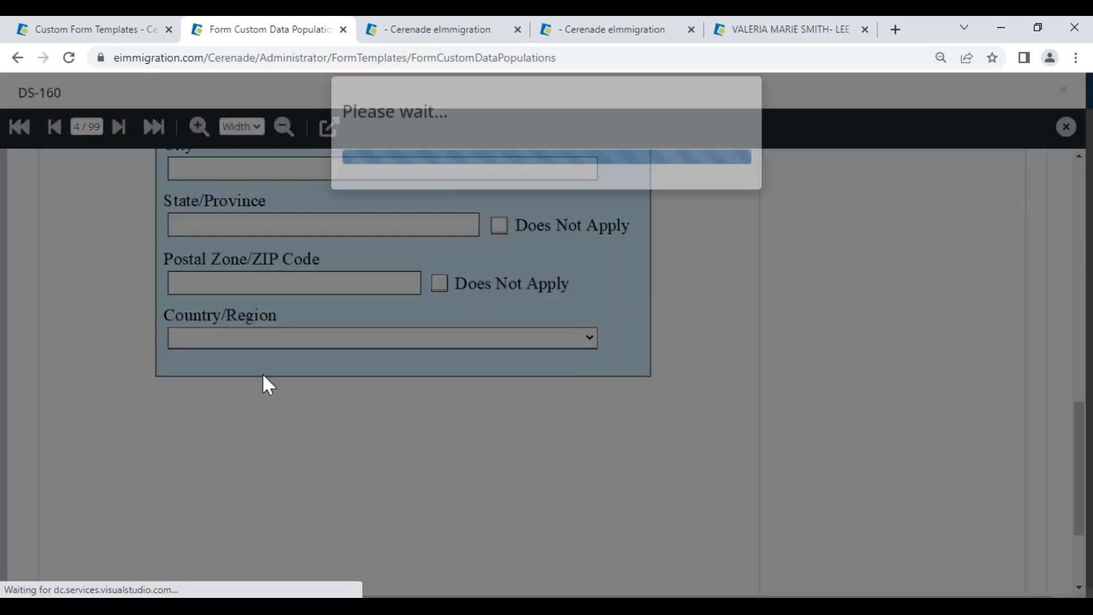
scroll(266, 385, down, 12)
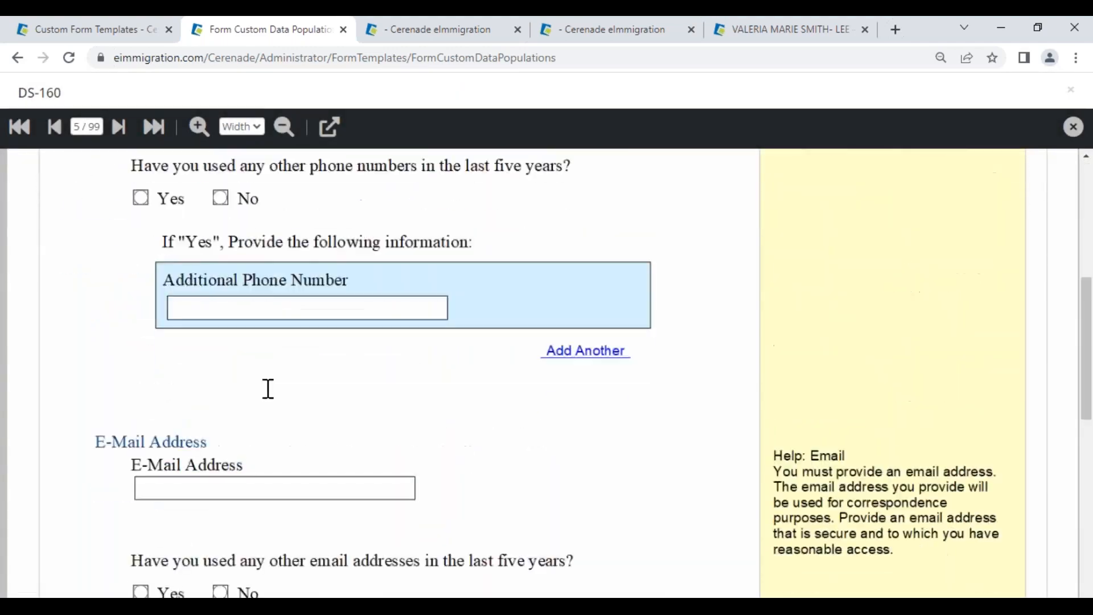
click(120, 127)
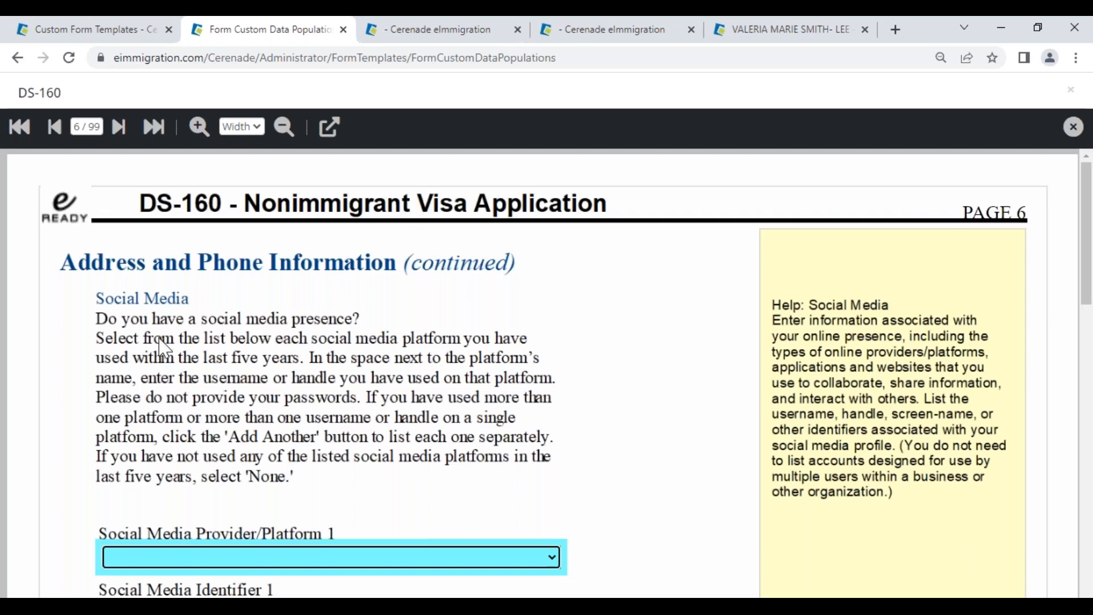
Step: Check the Platform 1 choices without picking one, then select Social Media Identifier 1
scroll(273, 484, down, 3)
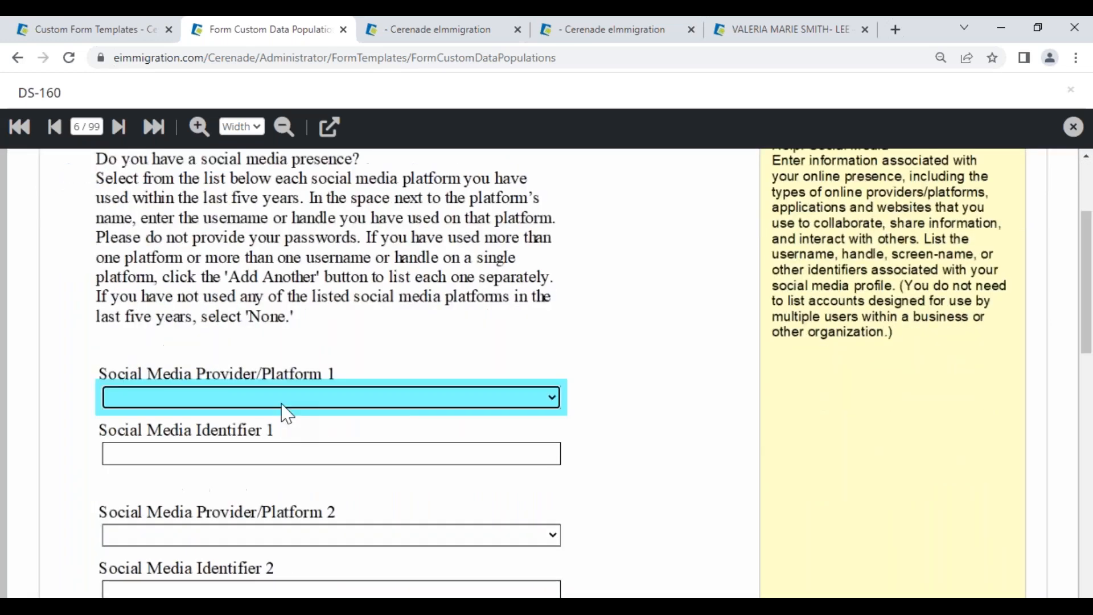
scroll(282, 412, down, 2)
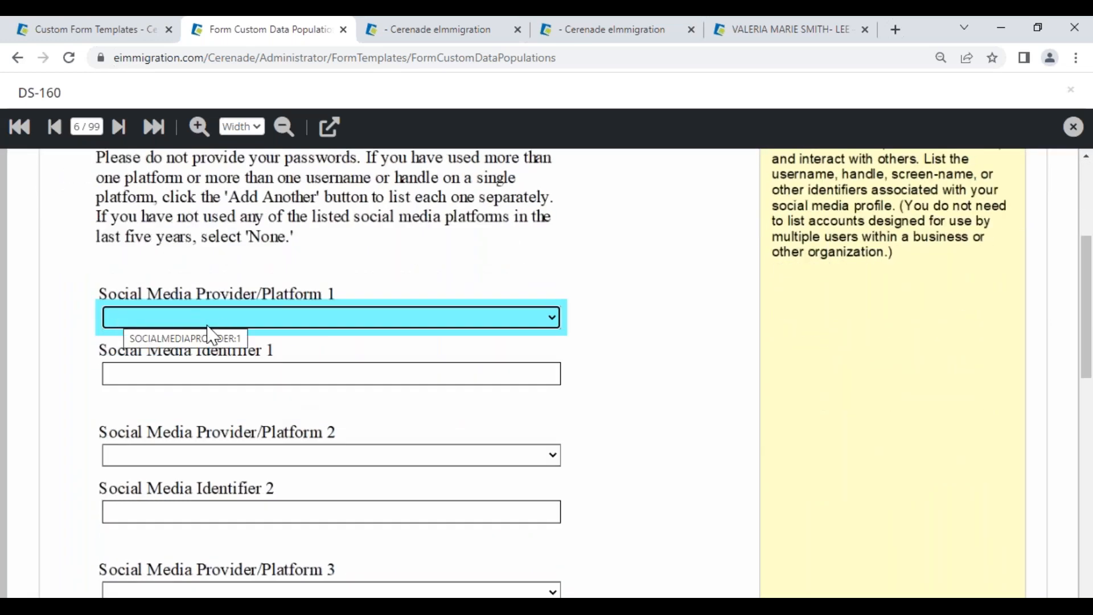
click(285, 317)
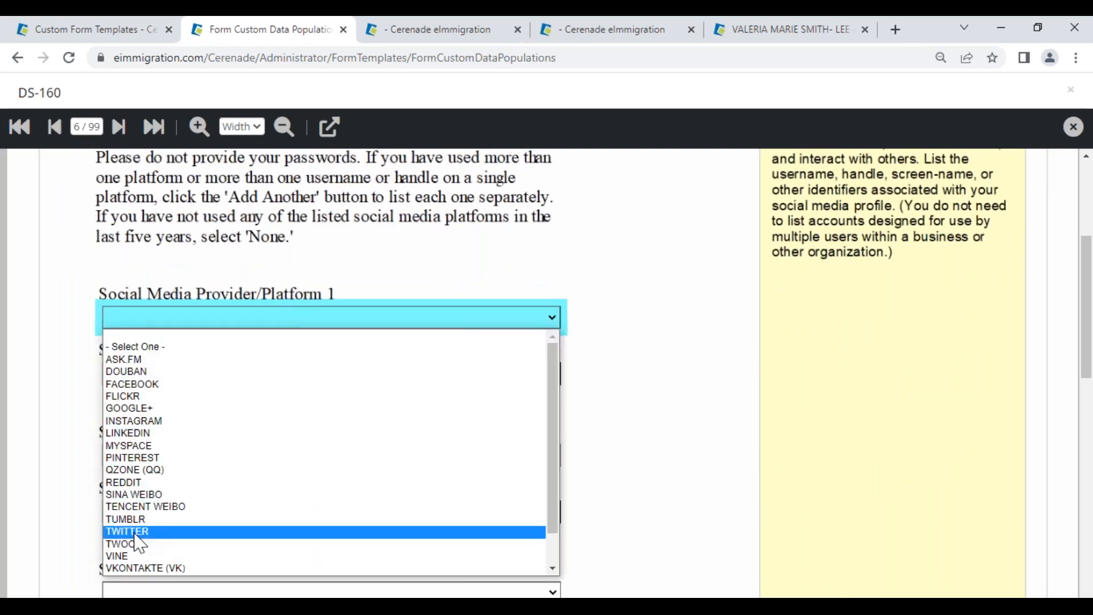
scroll(145, 535, down, 1)
click(380, 260)
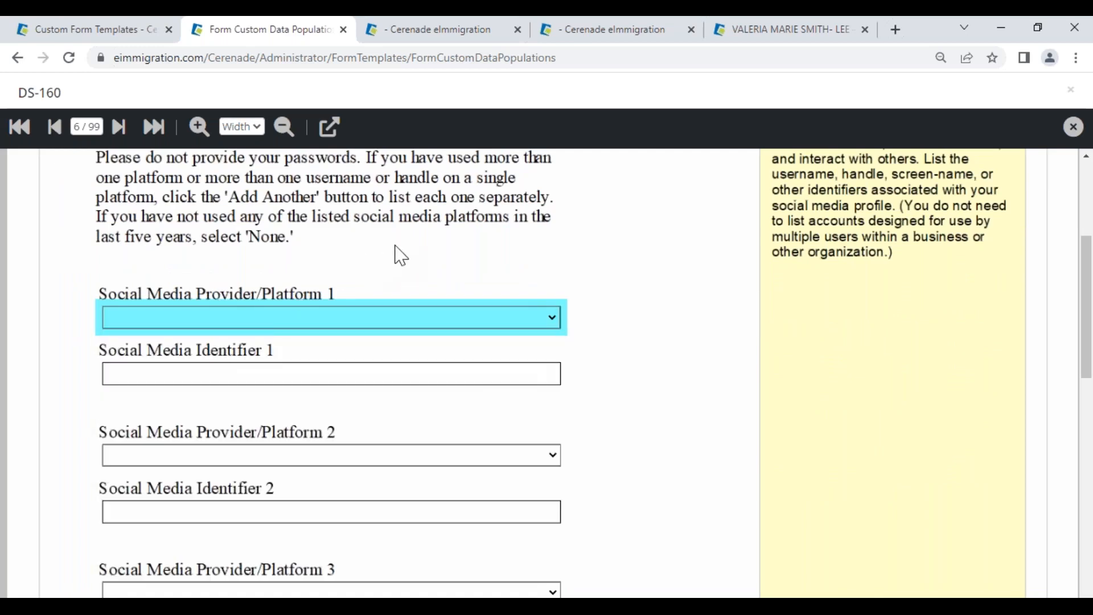
click(217, 374)
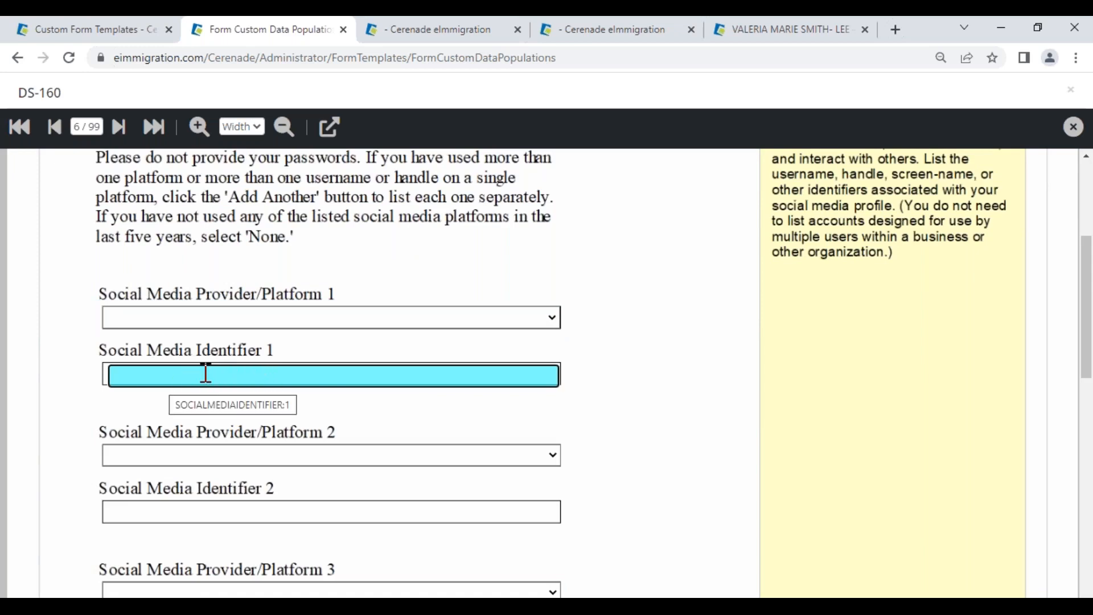
Step: Populate Social Media Identifier 1 from the Social_Media client custom field
click(329, 126)
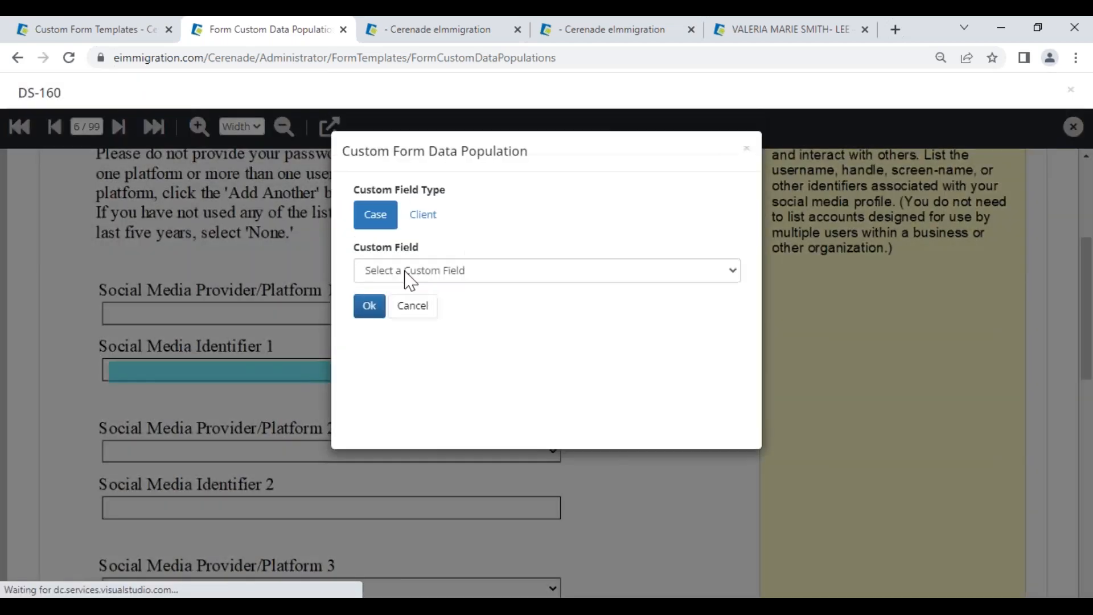
click(406, 272)
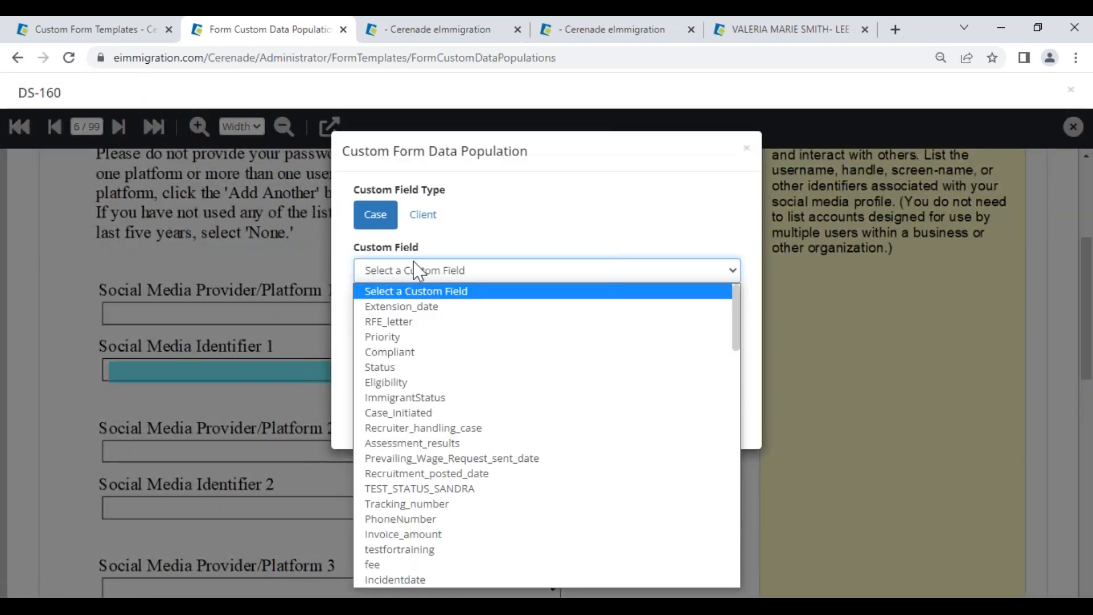
click(428, 214)
click(430, 214)
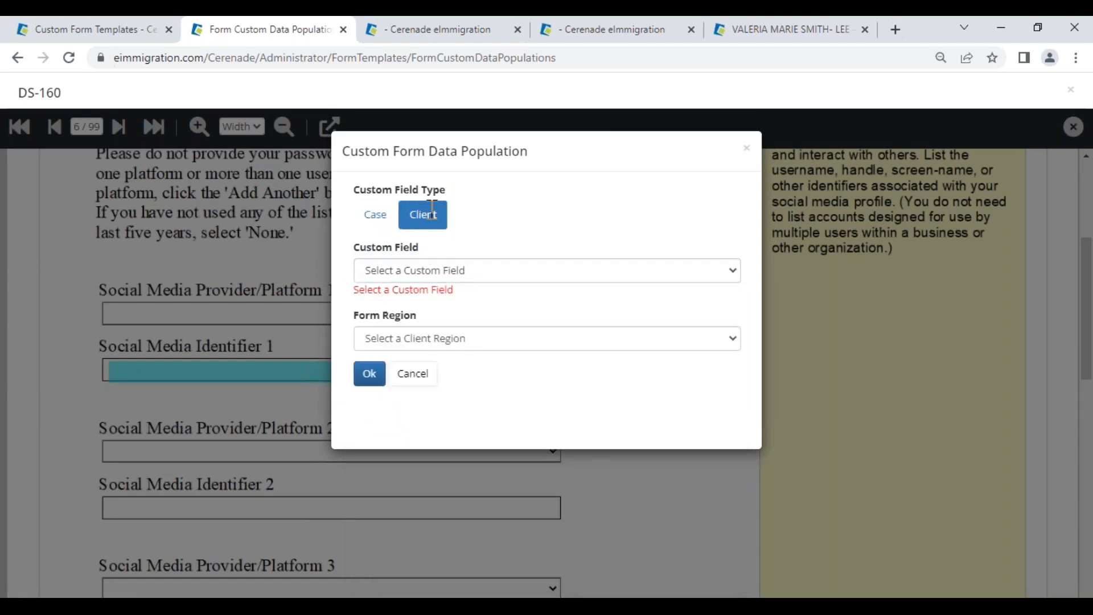
click(415, 277)
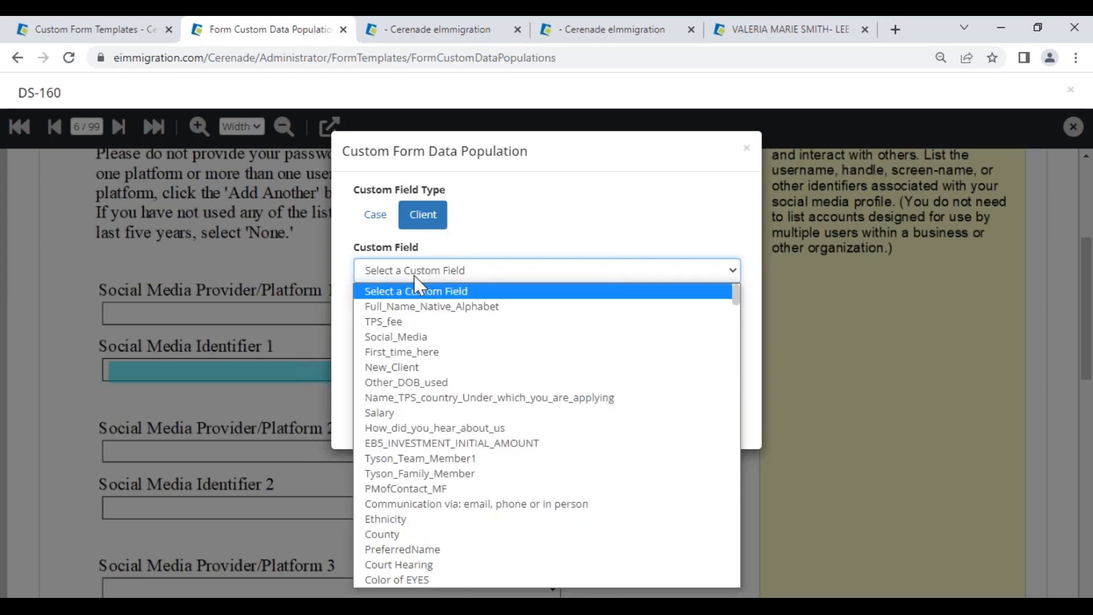
click(404, 337)
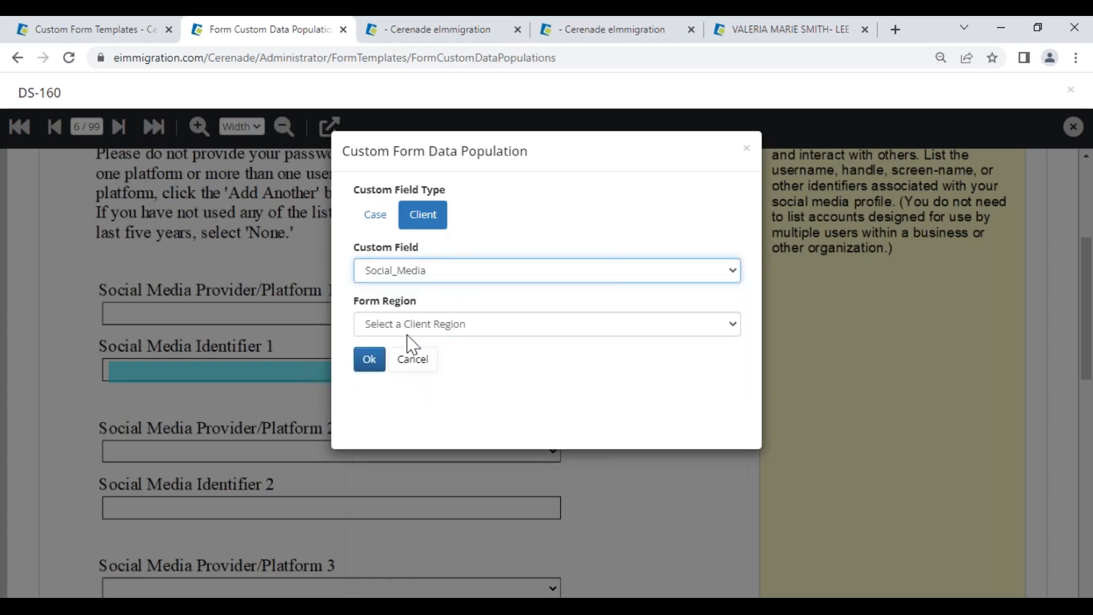
Step: Assign that mapping to the Alien region, confirm it, and close the DS-160 viewer
click(412, 329)
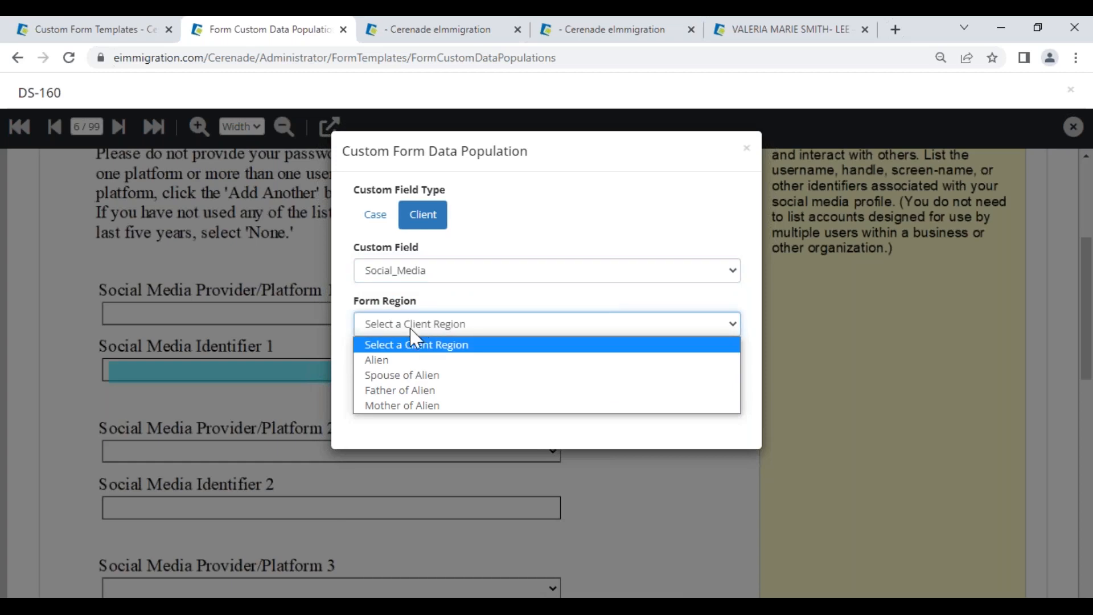
click(400, 364)
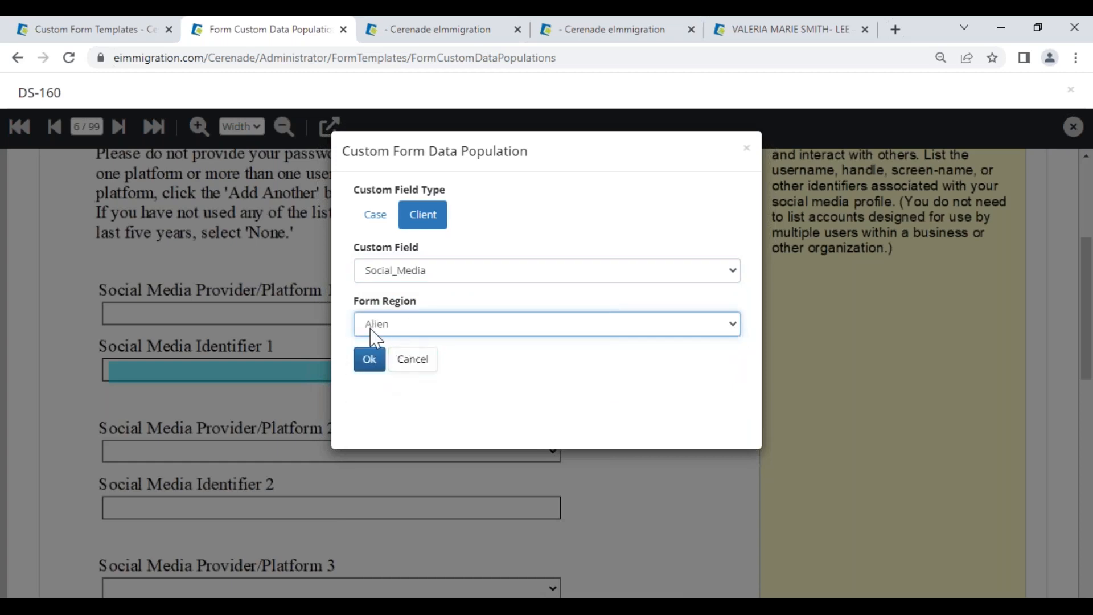
click(369, 358)
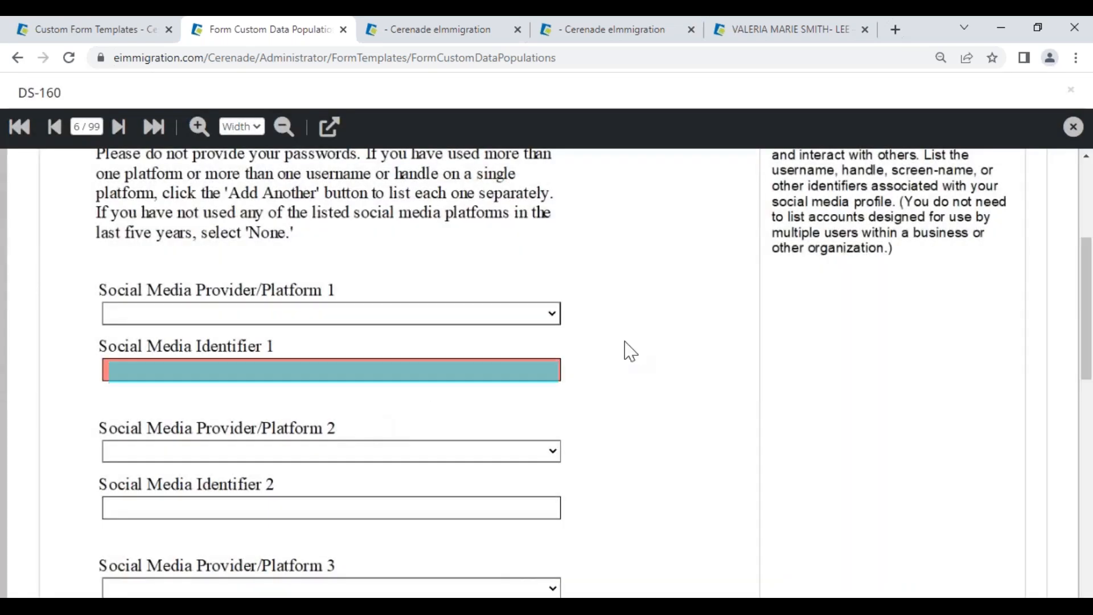
click(332, 510)
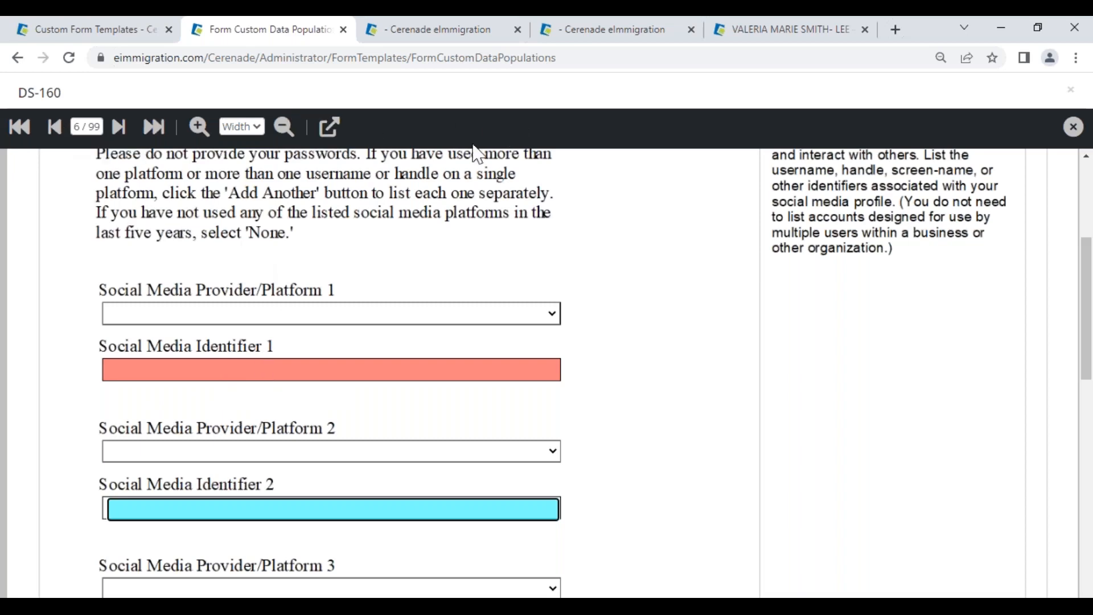
click(1074, 126)
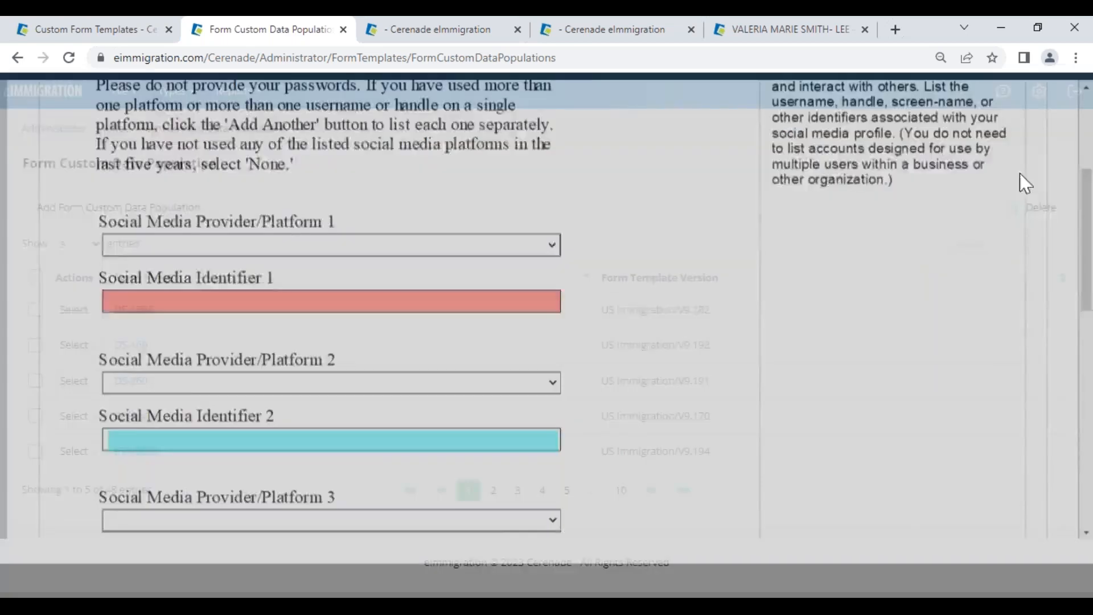
Step: Show the client's custom fields page with empty fields included
click(88, 131)
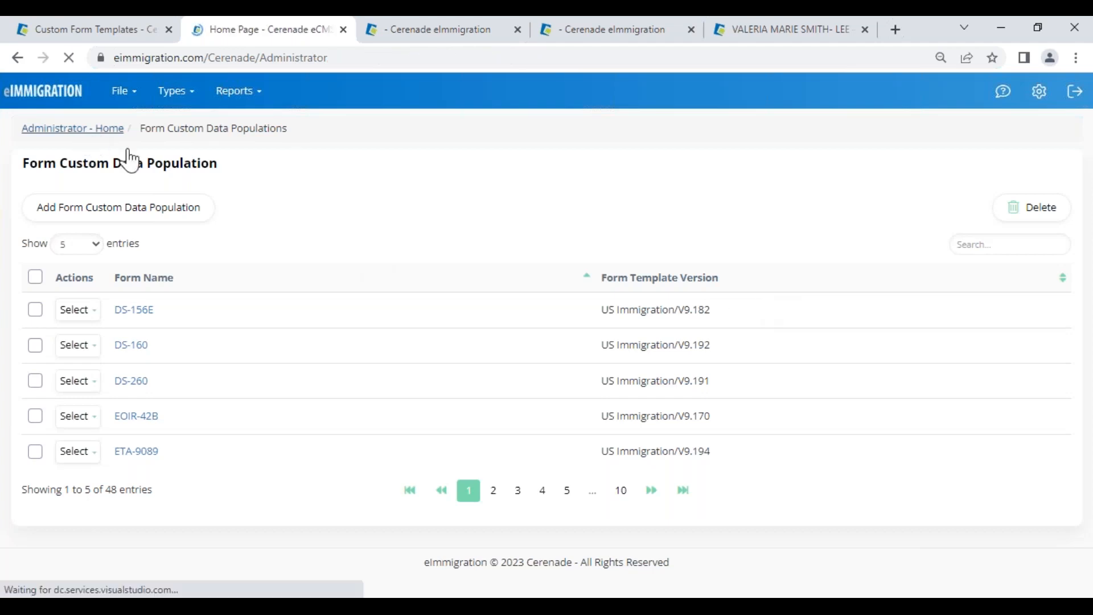
click(740, 33)
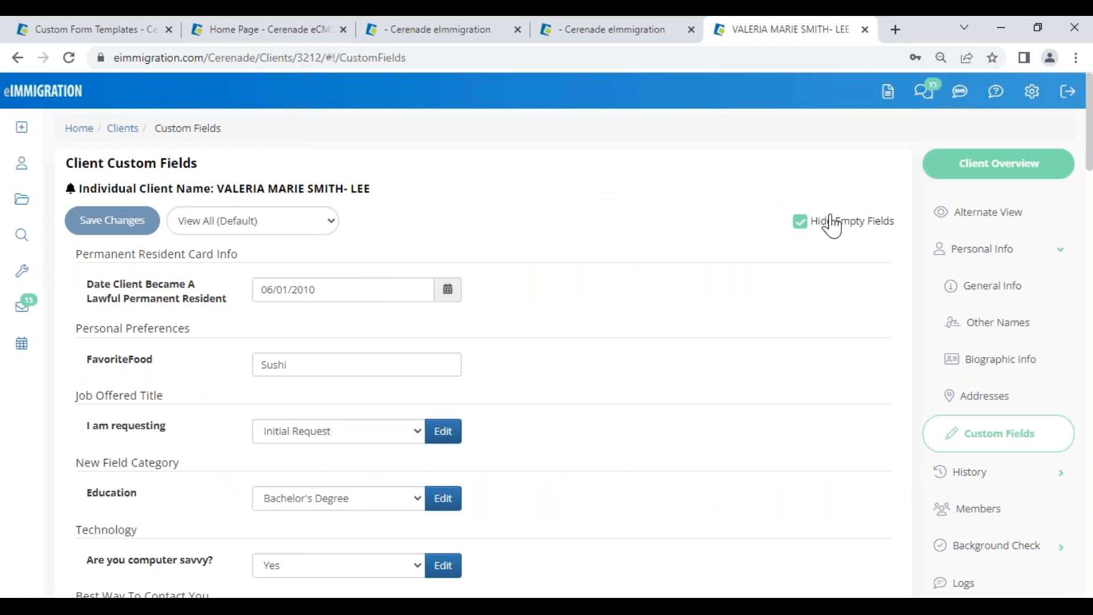
click(801, 222)
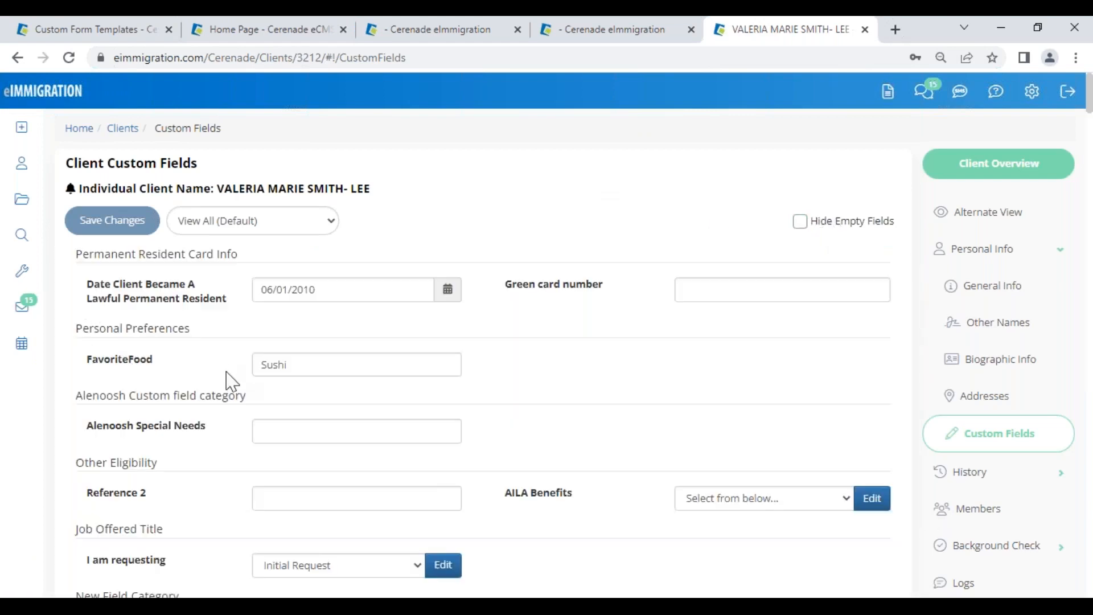
scroll(209, 531, down, 4)
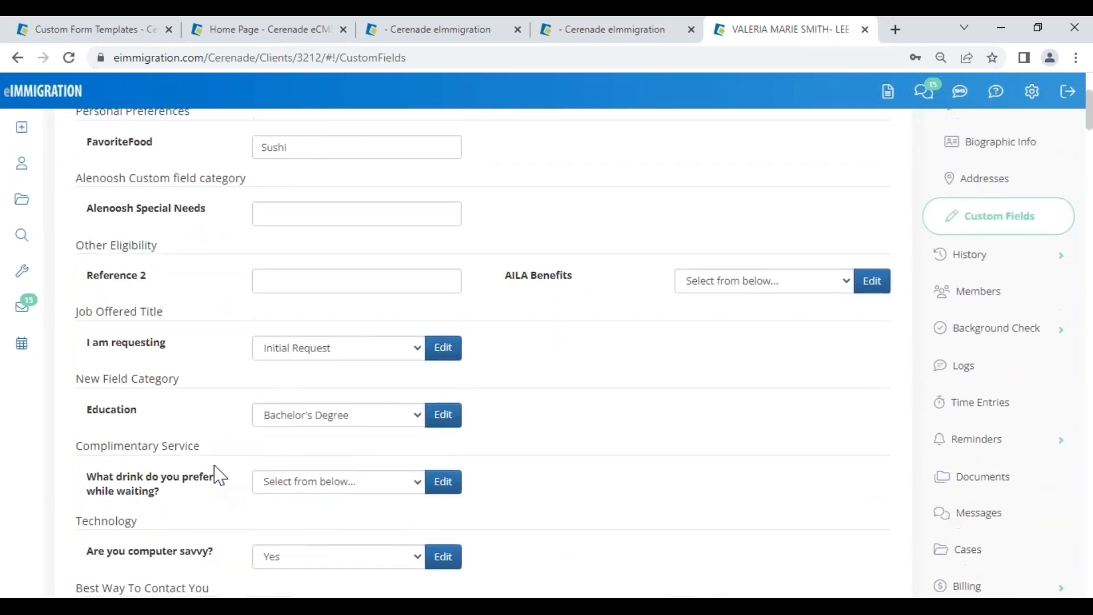
scroll(217, 489, up, 4)
Step: Filter the custom fields to the Marketing view, then return to the FULL Asylum Questionnaire editor
click(249, 227)
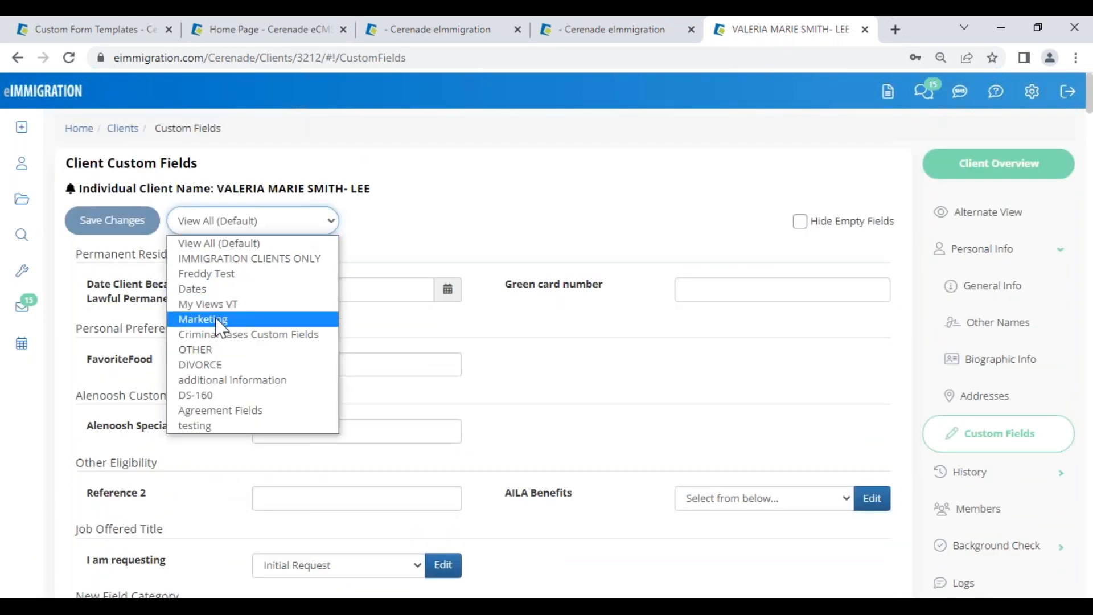
click(218, 319)
scroll(215, 514, down, 1)
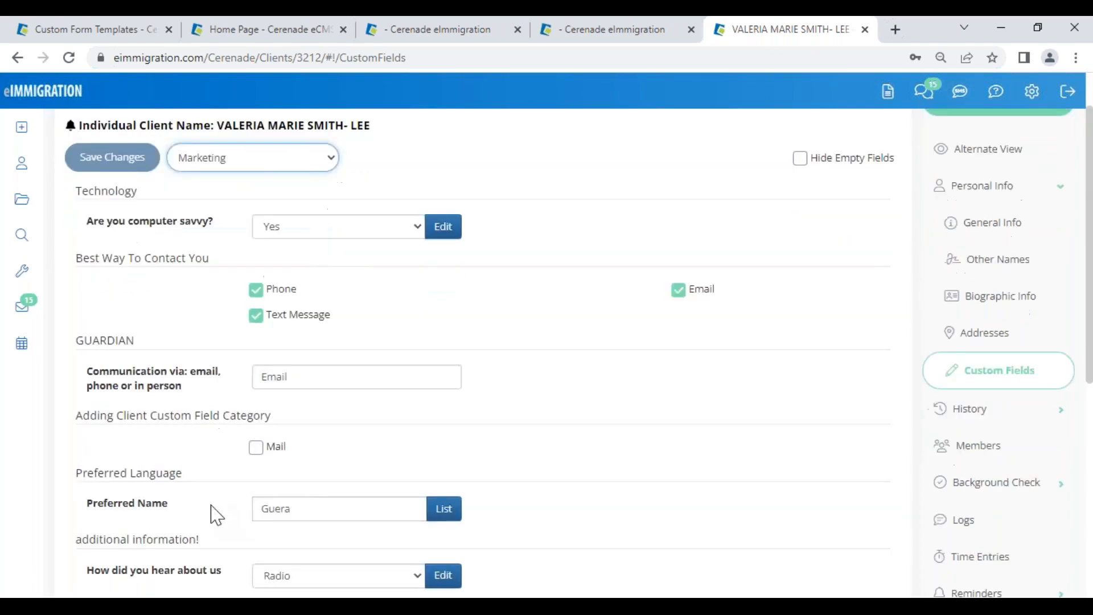
scroll(215, 515, down, 5)
scroll(217, 515, down, 1)
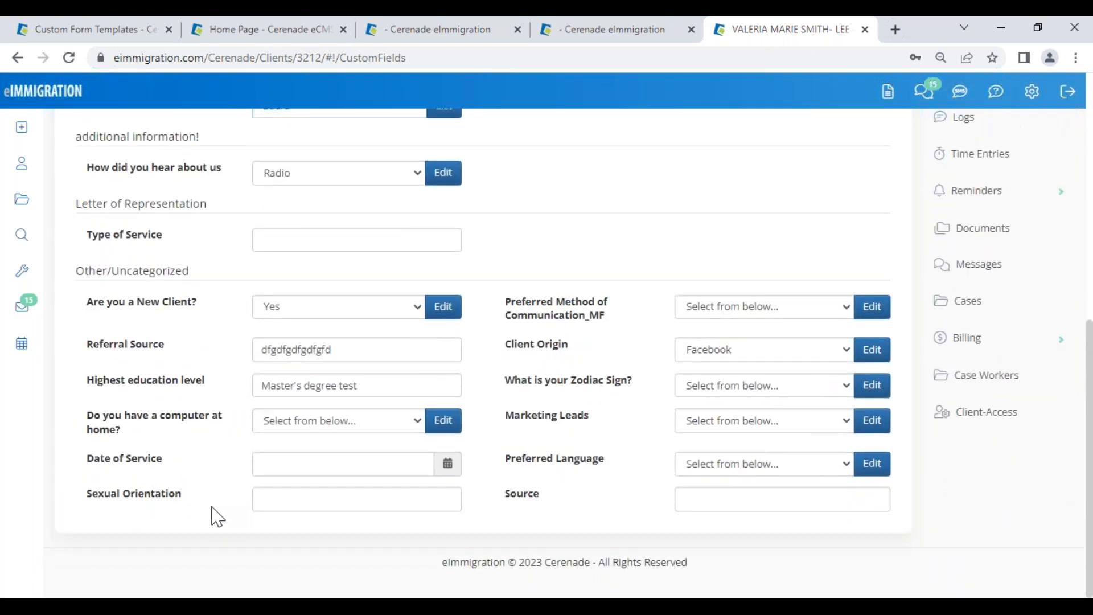
scroll(215, 509, up, 7)
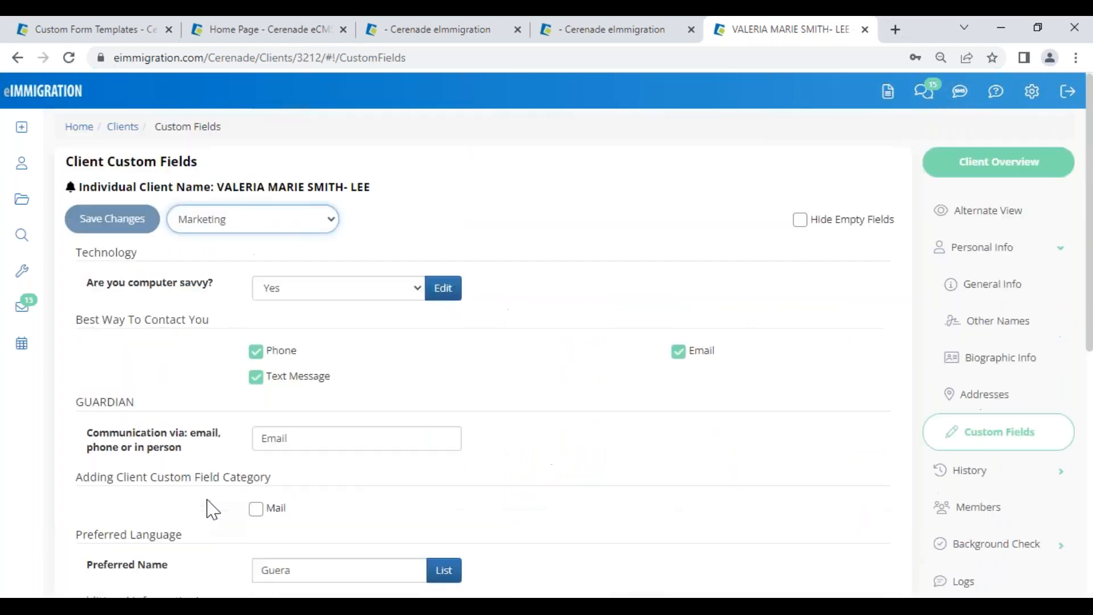
click(109, 36)
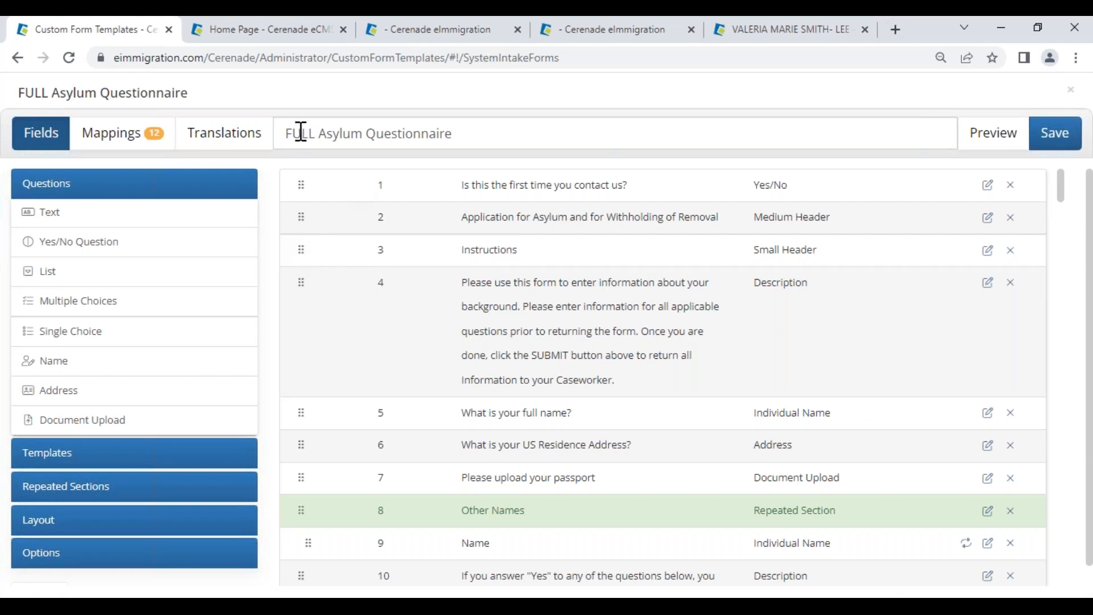
Step: Add a trial text question, check its answer types, then delete the empty row
drag(302, 132, 513, 117)
click(500, 138)
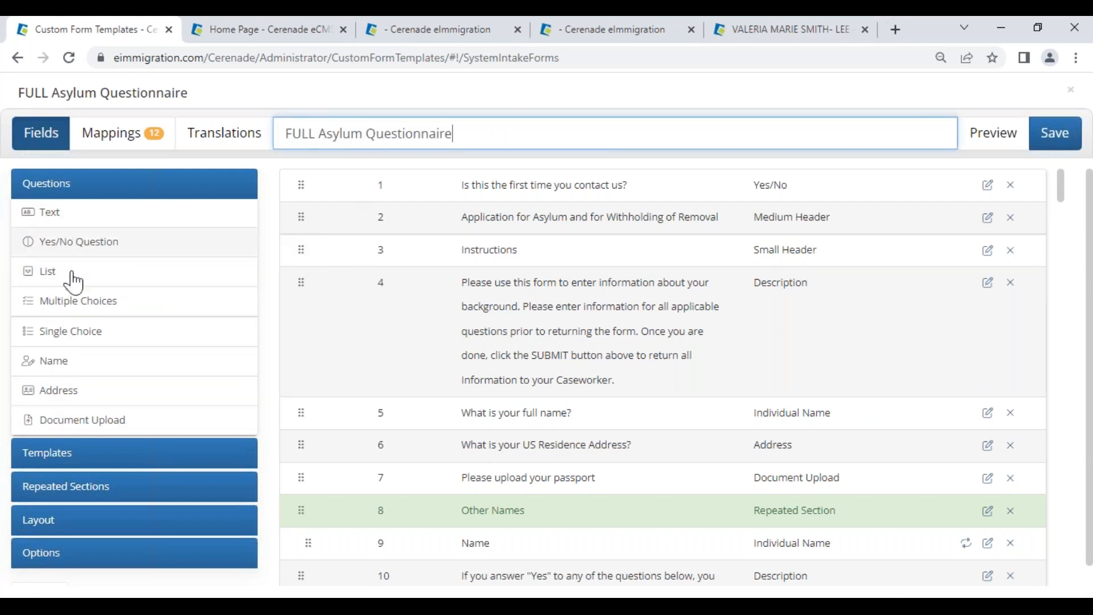
click(73, 215)
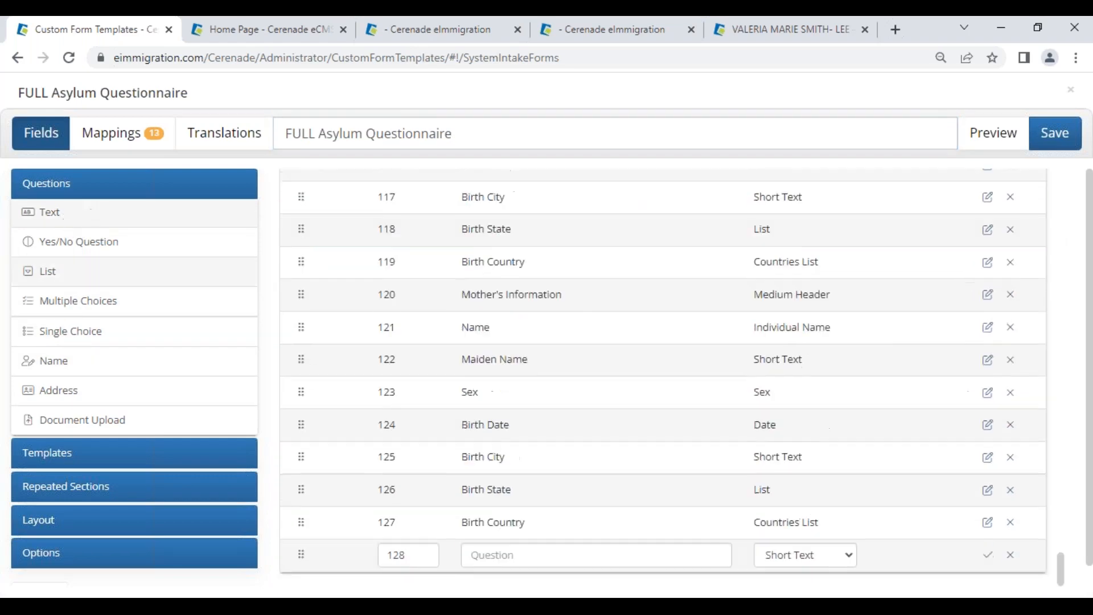
click(487, 557)
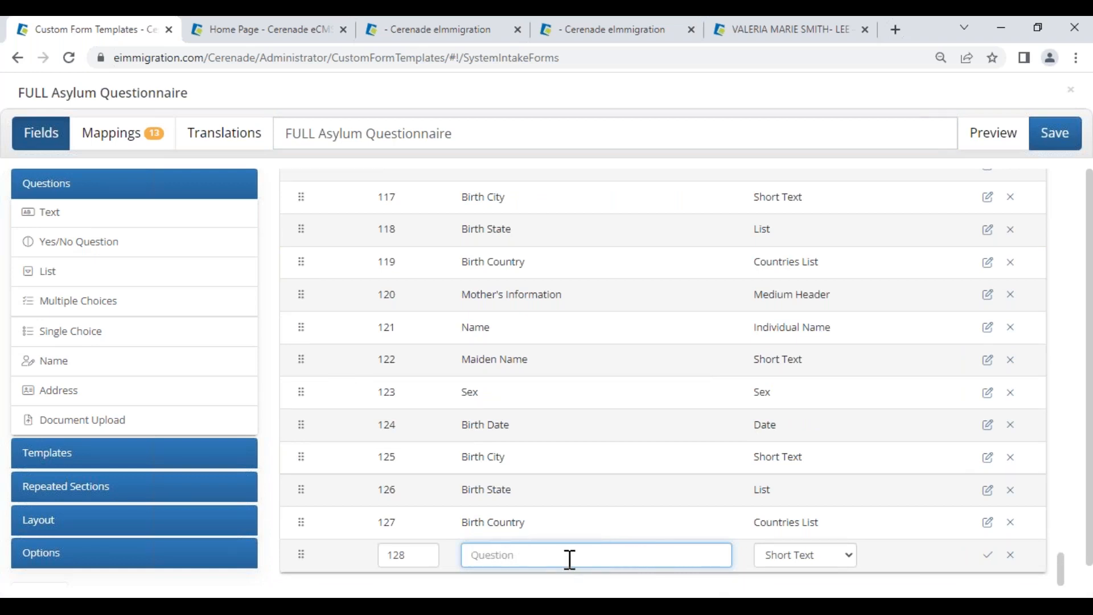
click(827, 559)
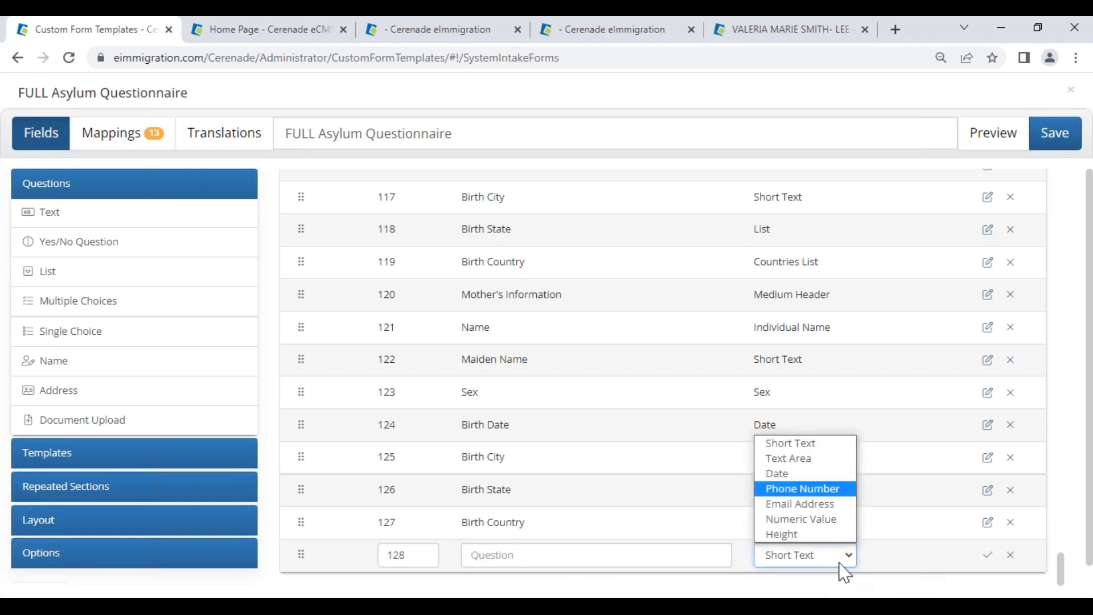
click(955, 589)
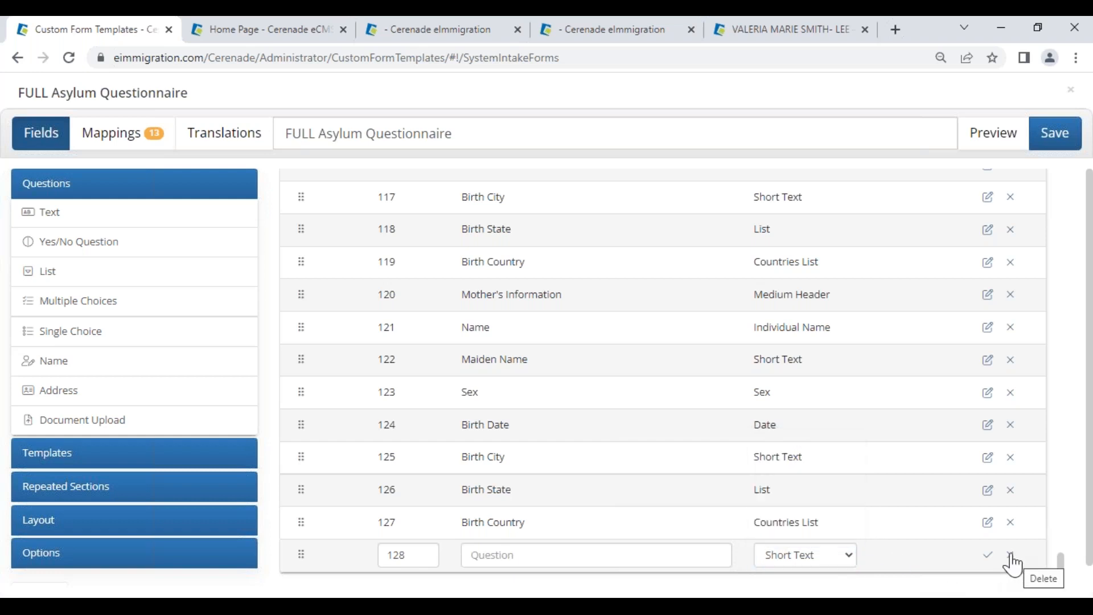
click(1012, 556)
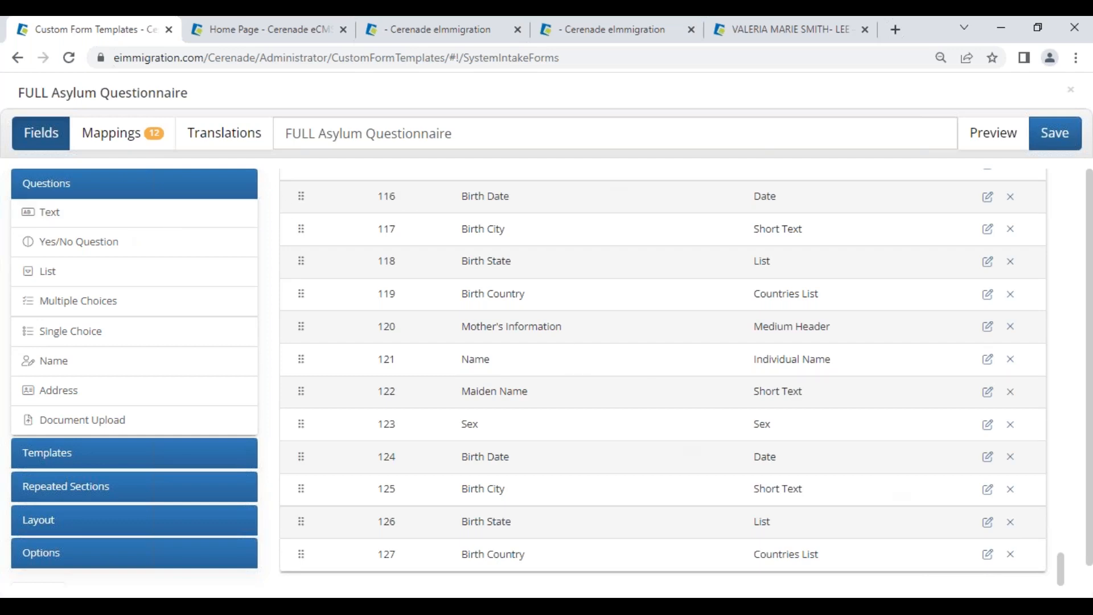
Step: Discard the extra row and append a fresh text question as row 128
drag(1061, 566, 1015, 142)
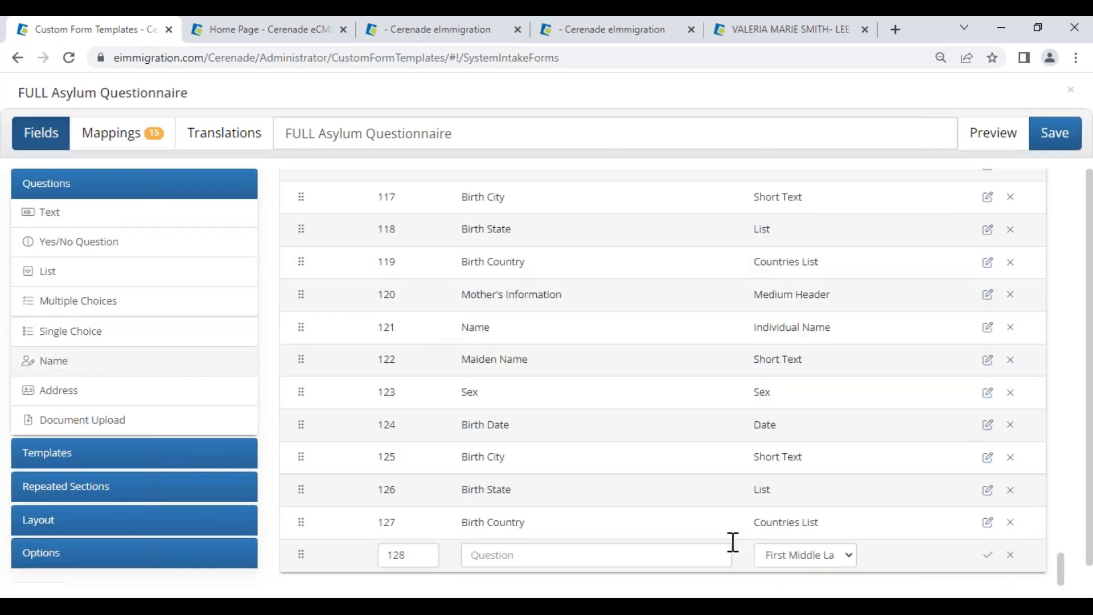
click(1011, 555)
click(85, 212)
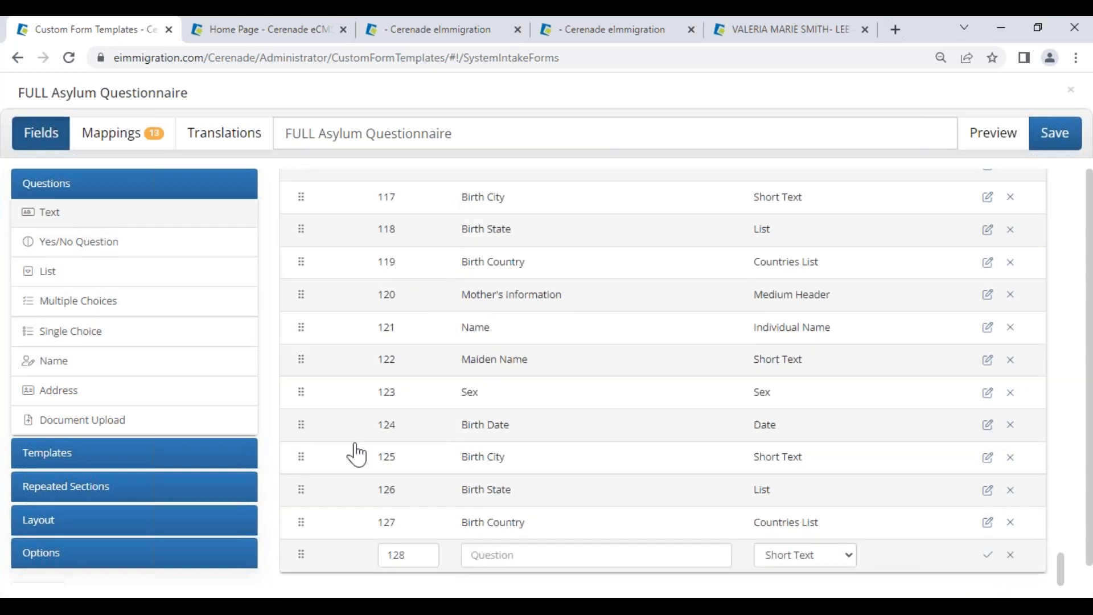
click(420, 563)
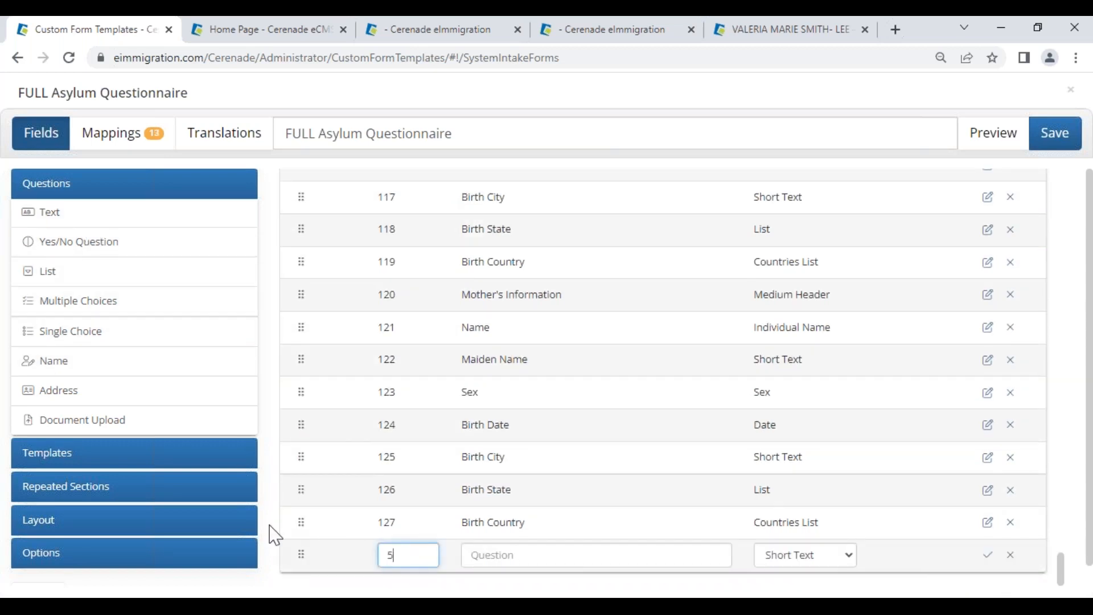
Step: Save question 5 as 'What is your Full name in native alphabet?' with a Text Area answer
click(587, 556)
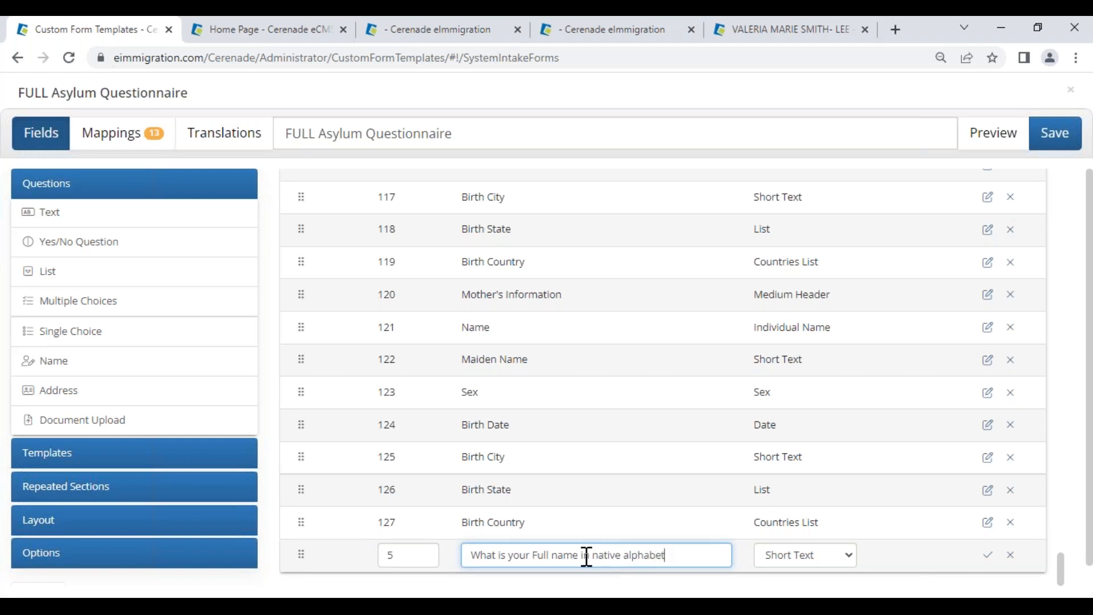
click(839, 557)
click(811, 459)
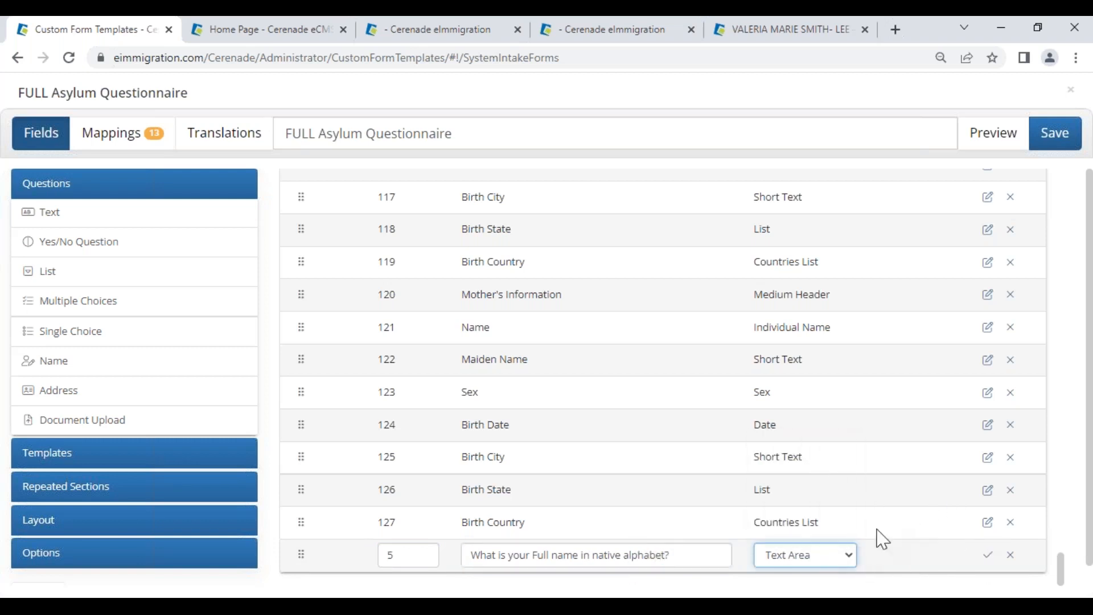
click(989, 558)
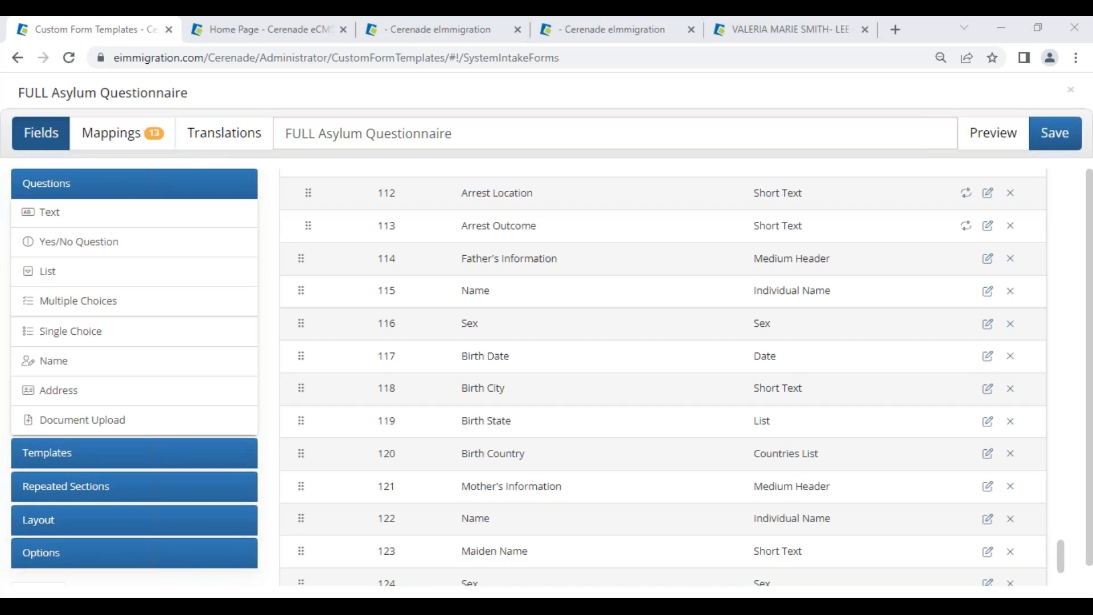
Step: In Mappings, set row 1 to Client Custom Fields and search 'first' to pick First_time_here
click(132, 140)
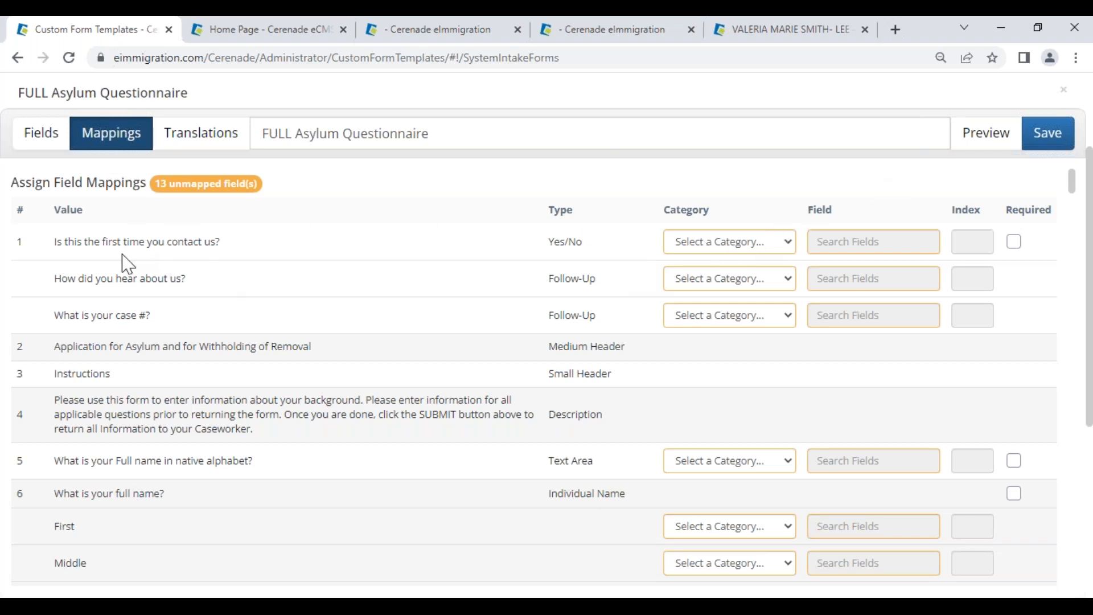
drag(57, 241, 235, 244)
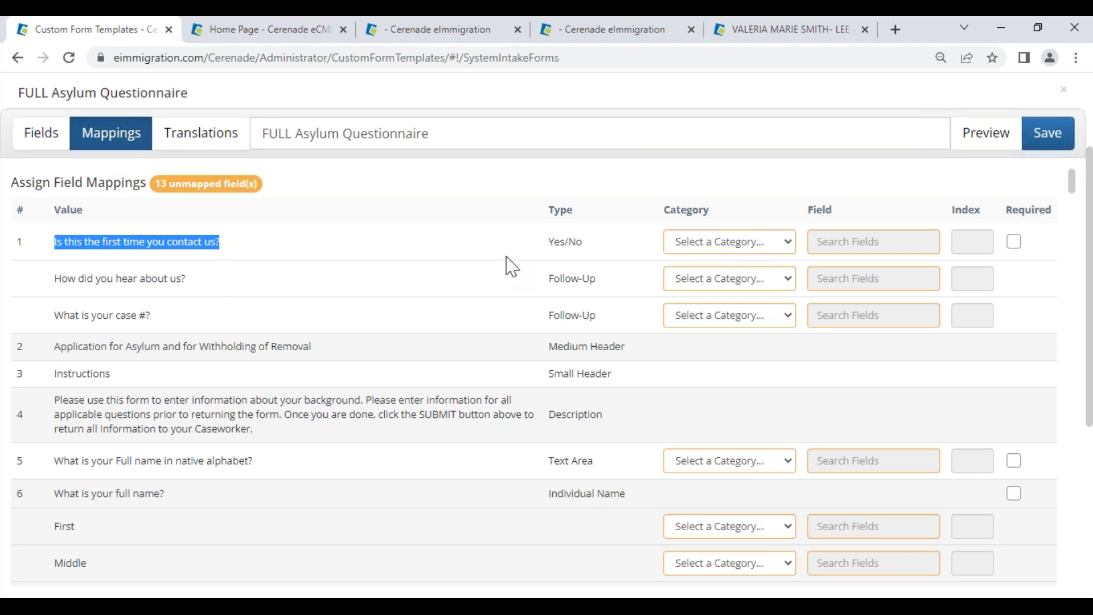
click(713, 246)
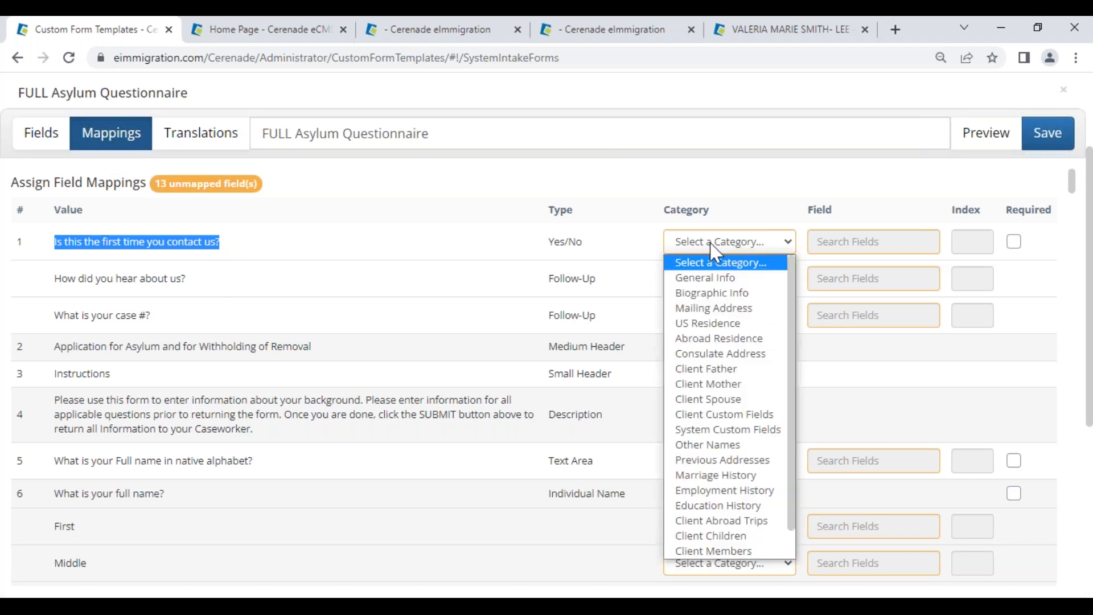
click(734, 418)
click(827, 246)
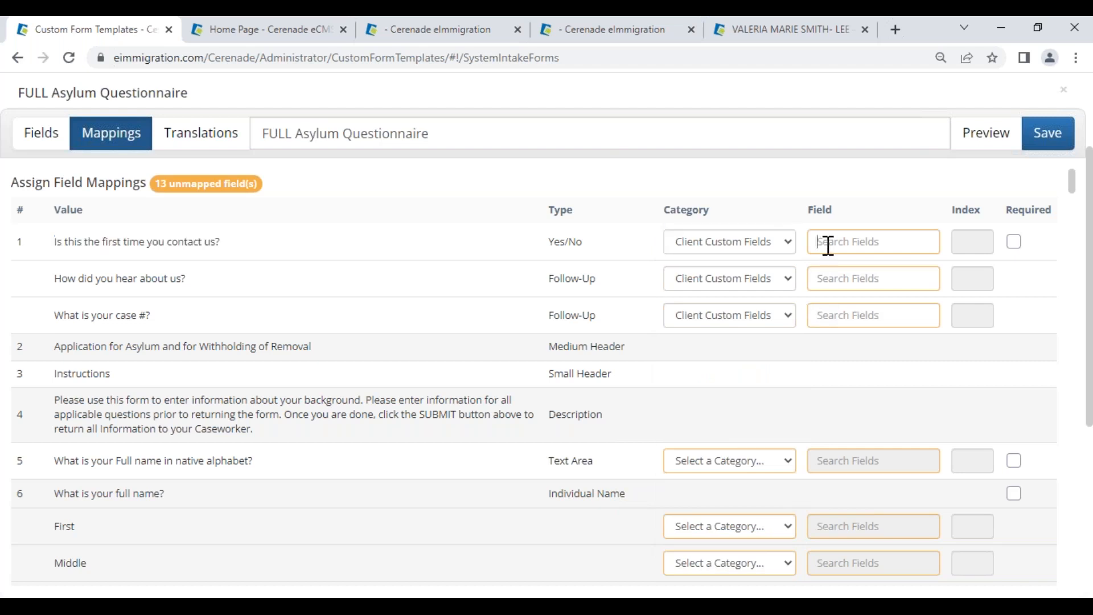
text(first)
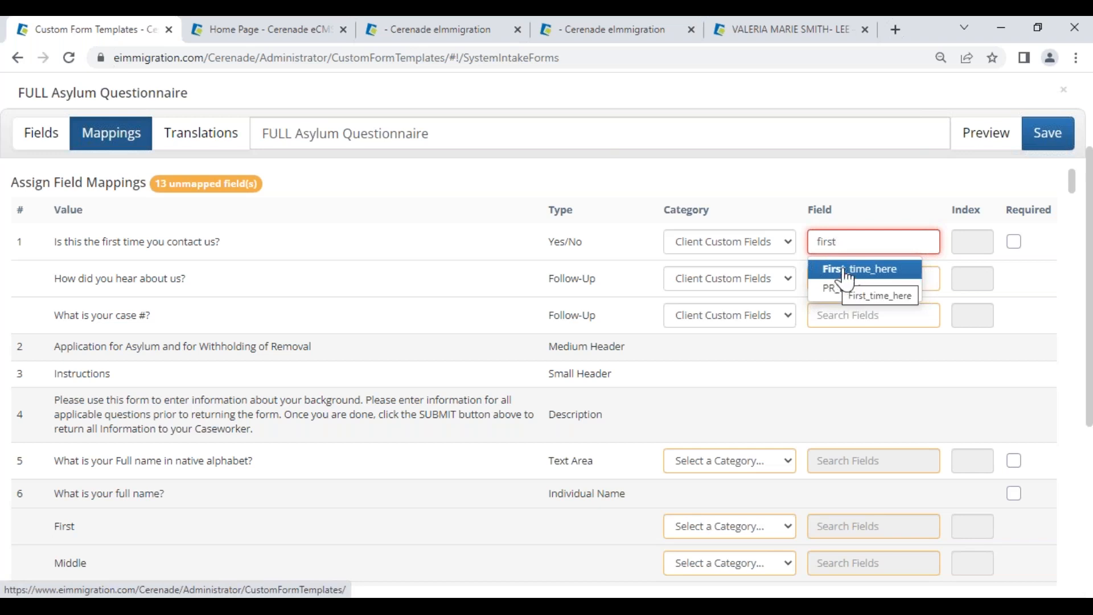
click(845, 279)
drag(886, 241, 791, 241)
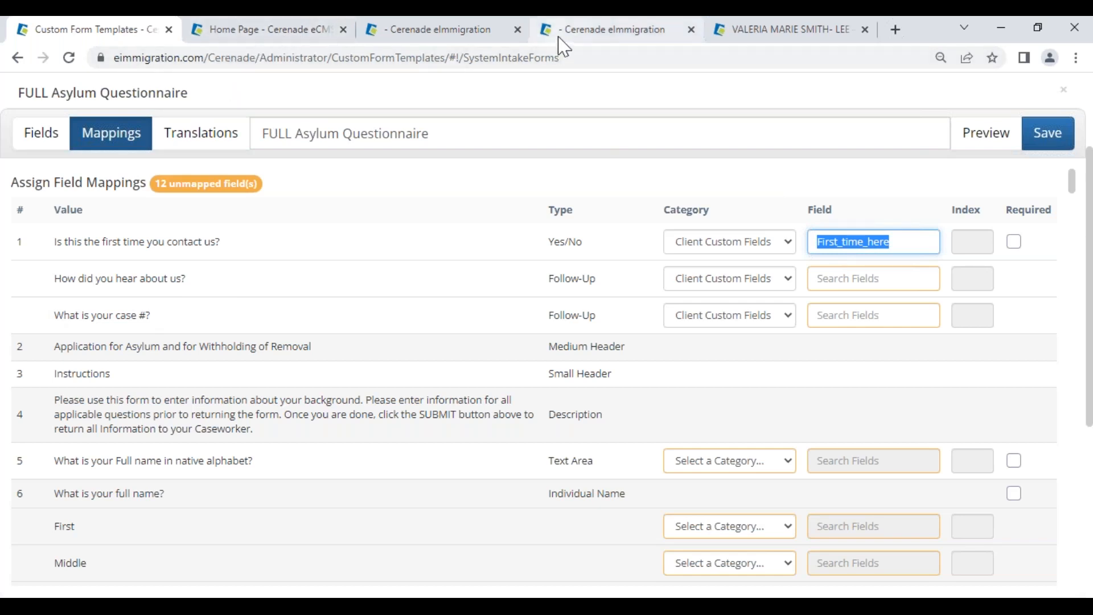
Step: Go from Administrator Home to the Client Custom Fields settings
click(317, 36)
click(795, 282)
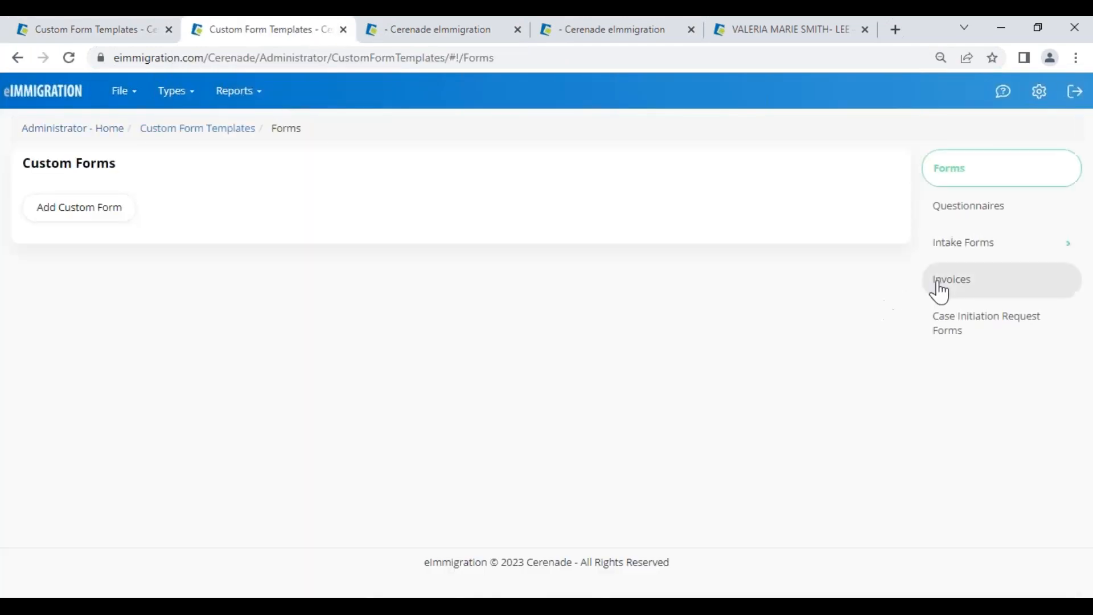
click(80, 132)
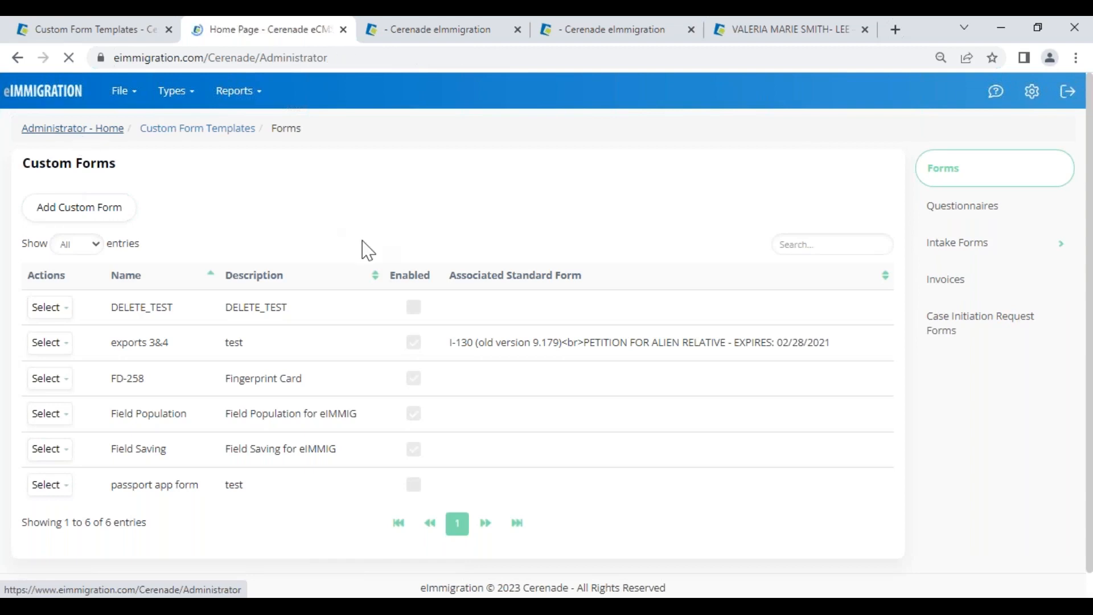
click(468, 283)
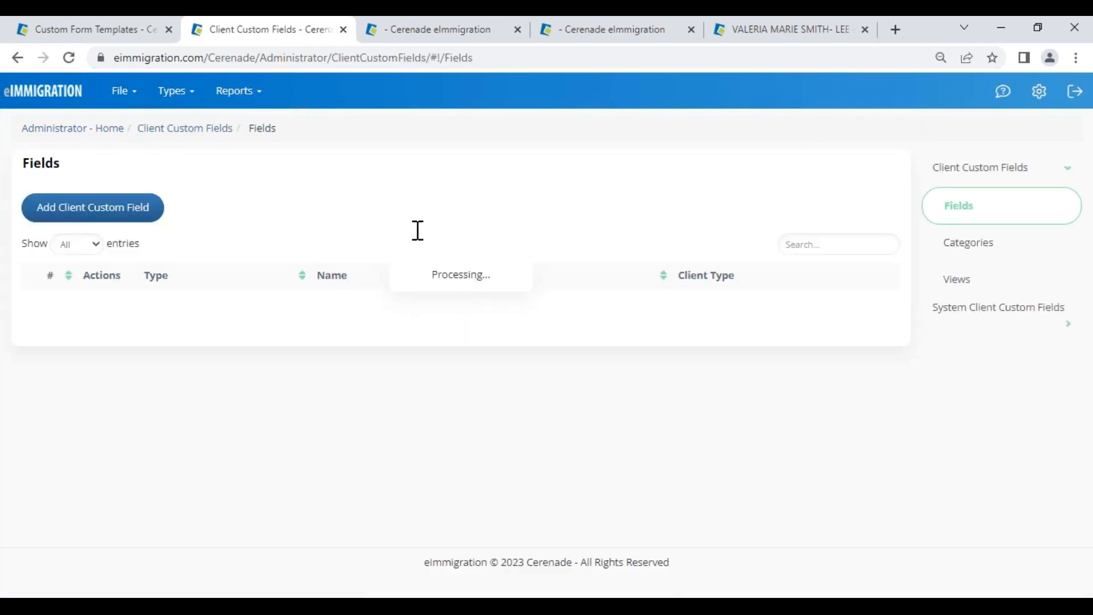
Step: Review the N-400 (Naturalization) system custom field questions, then return to the Asylum mappings
click(976, 314)
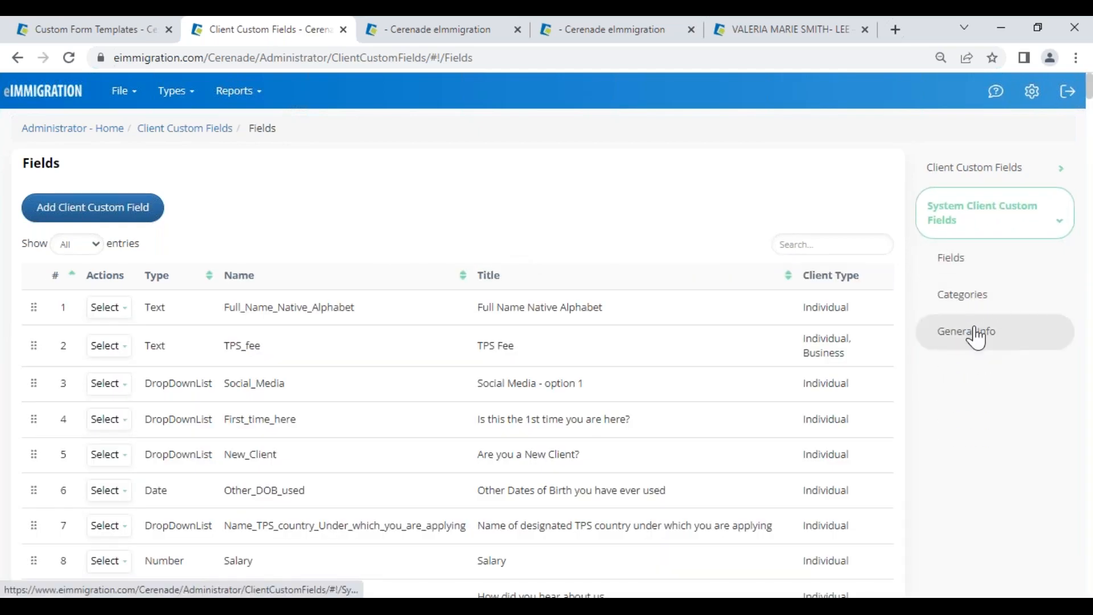
click(984, 298)
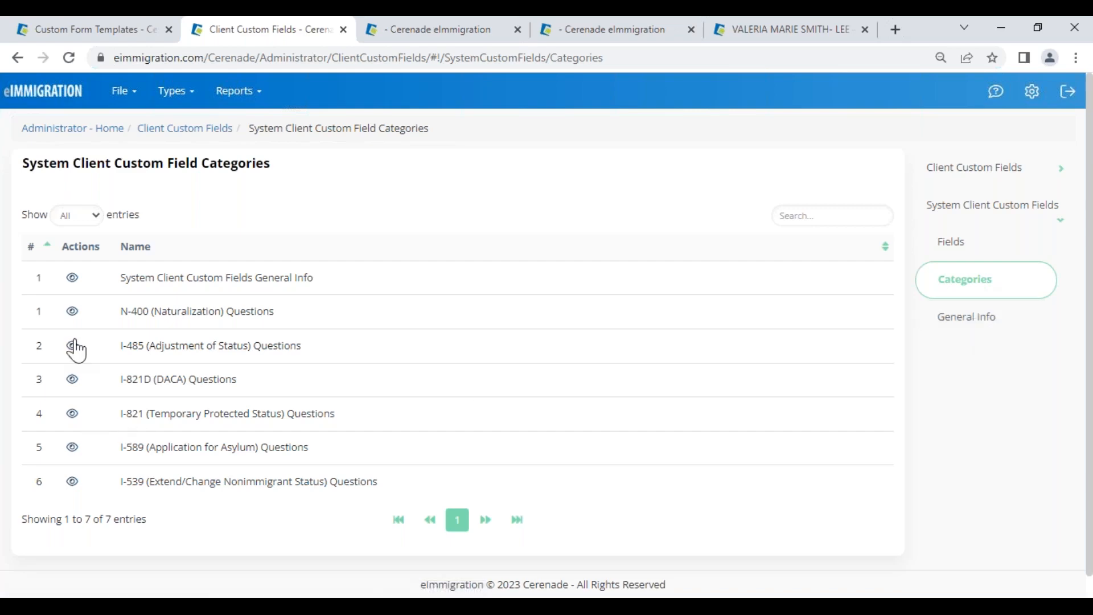
click(72, 311)
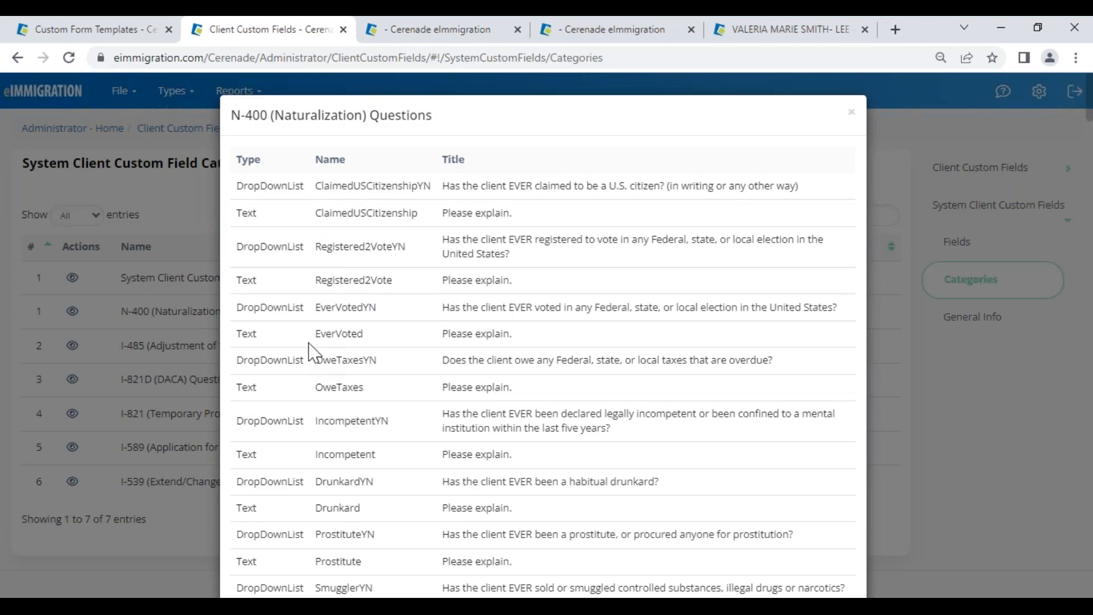
drag(320, 334, 366, 328)
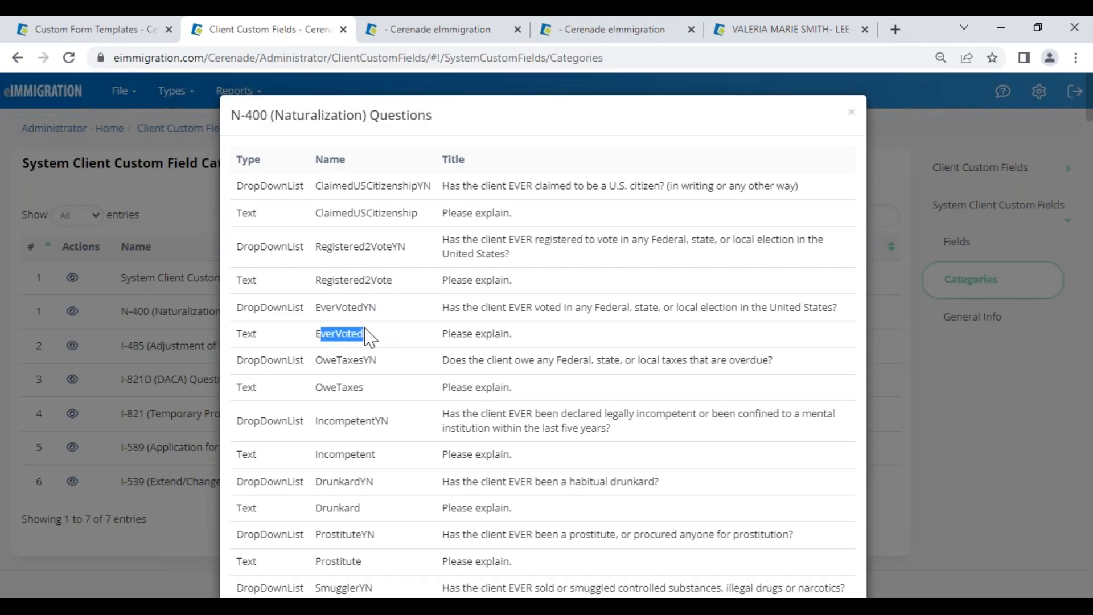
drag(434, 334, 501, 340)
click(861, 121)
click(852, 112)
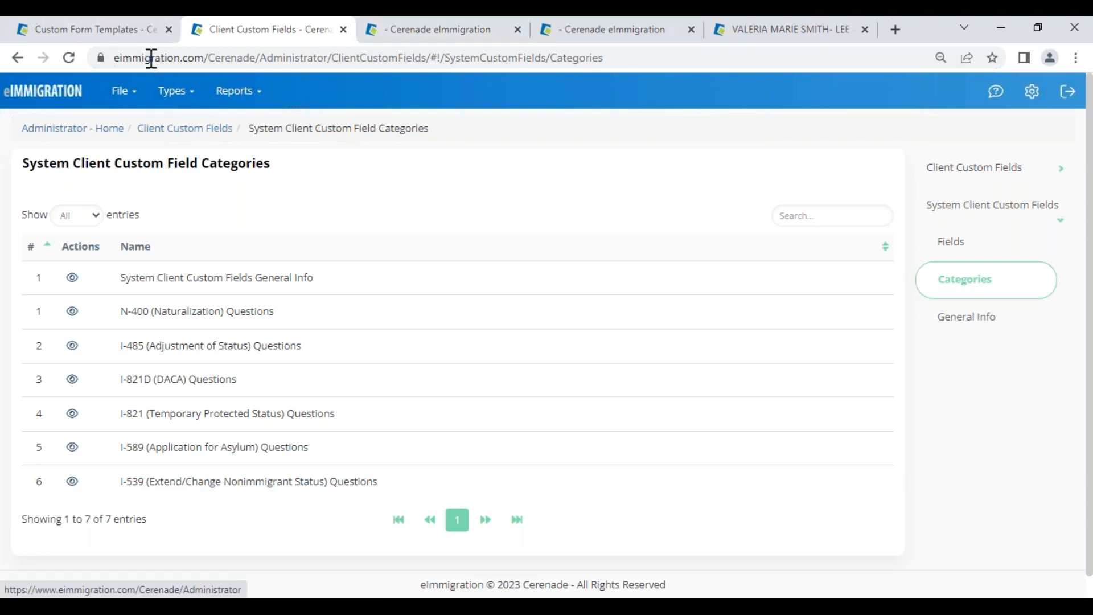
click(102, 32)
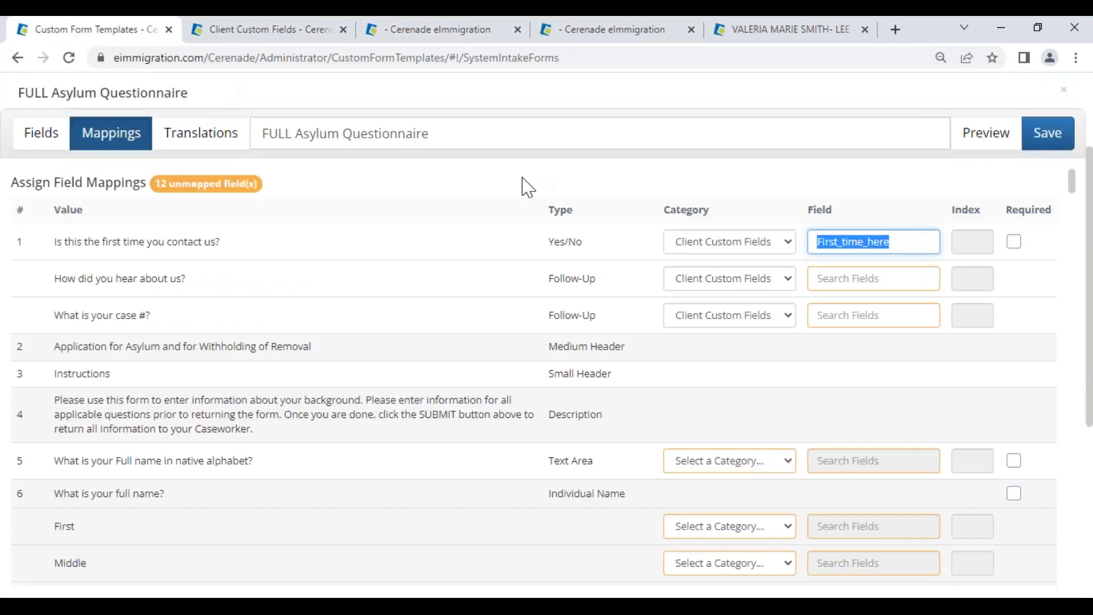
Step: Map the 'How did you hear about us?' question to the Source field
drag(46, 280, 219, 284)
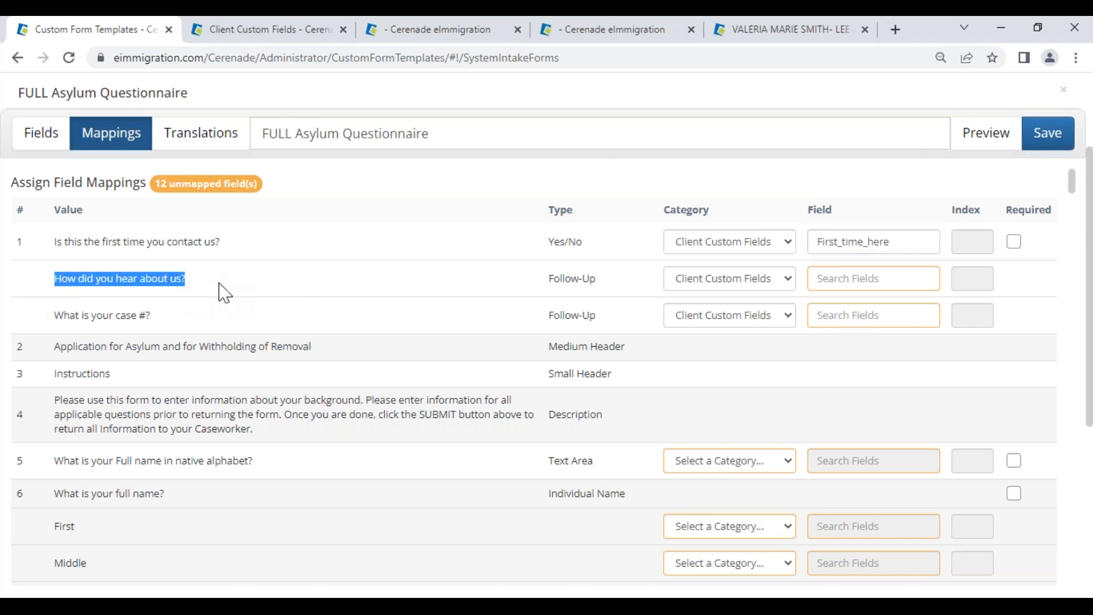
click(846, 278)
text(source)
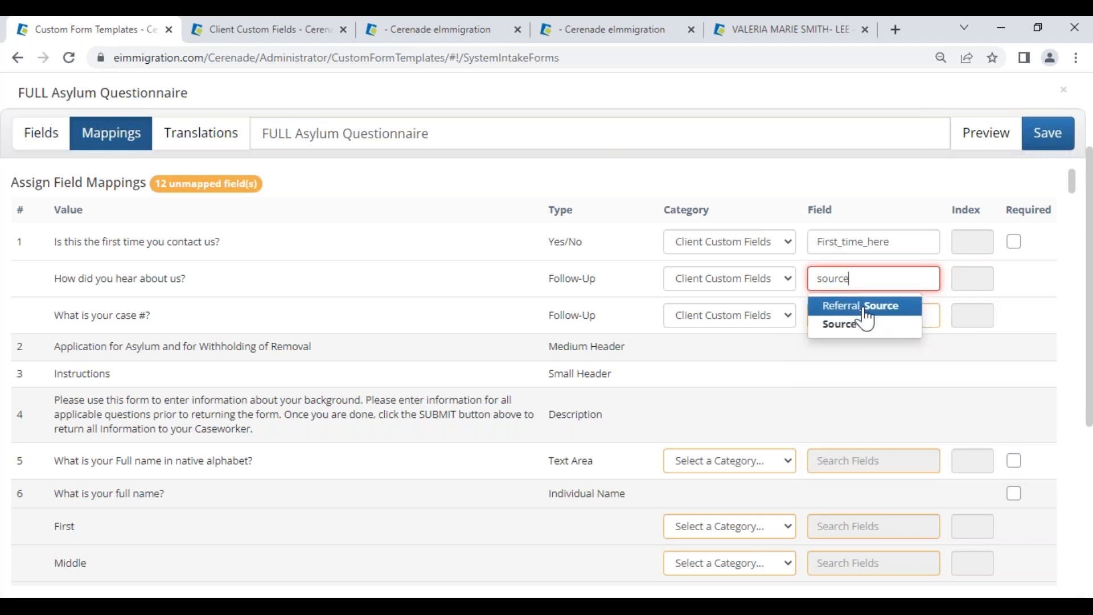
click(858, 324)
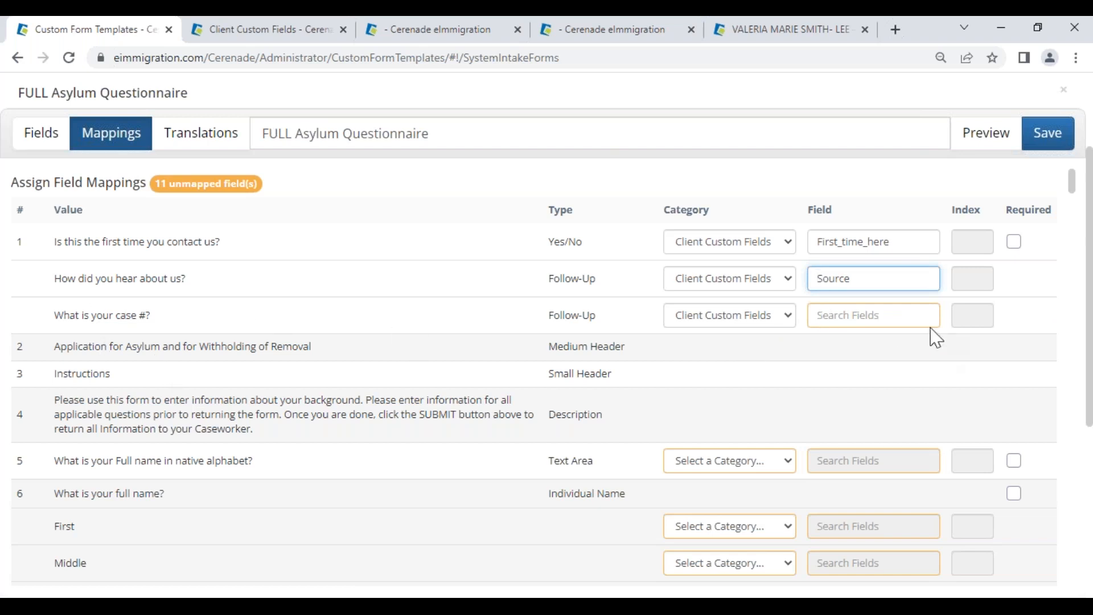
Step: Map the case number question to Case Number and make question 1 Required
text(case)
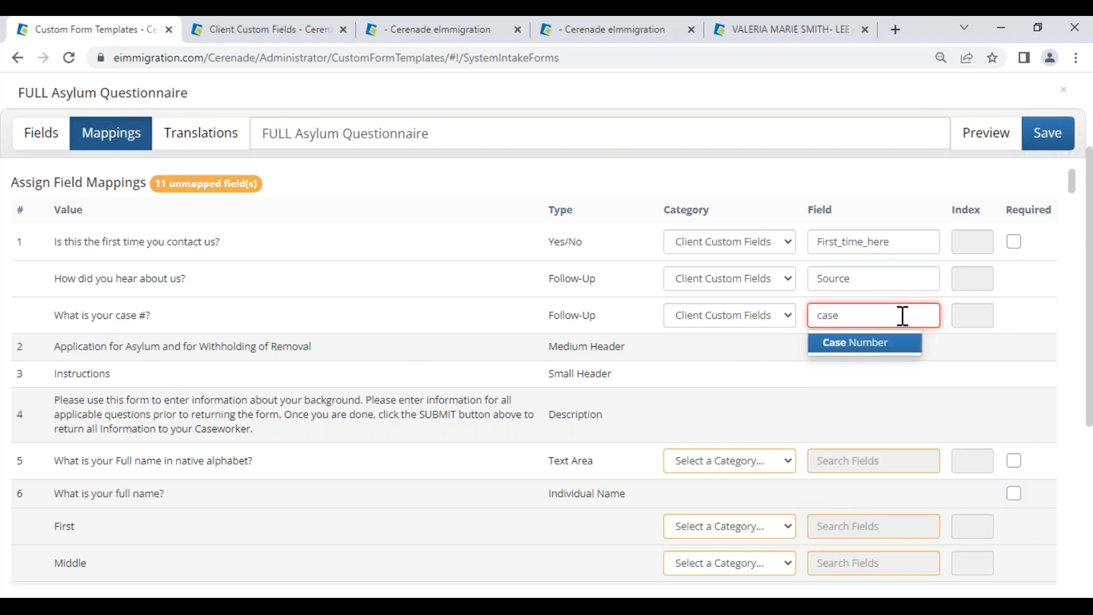
click(886, 342)
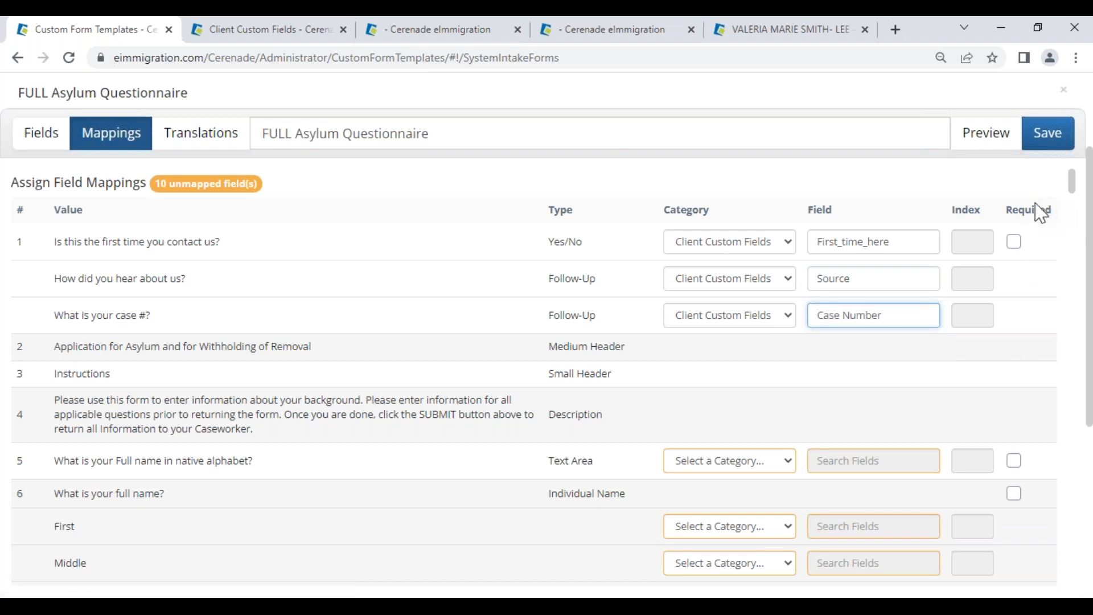
click(1015, 243)
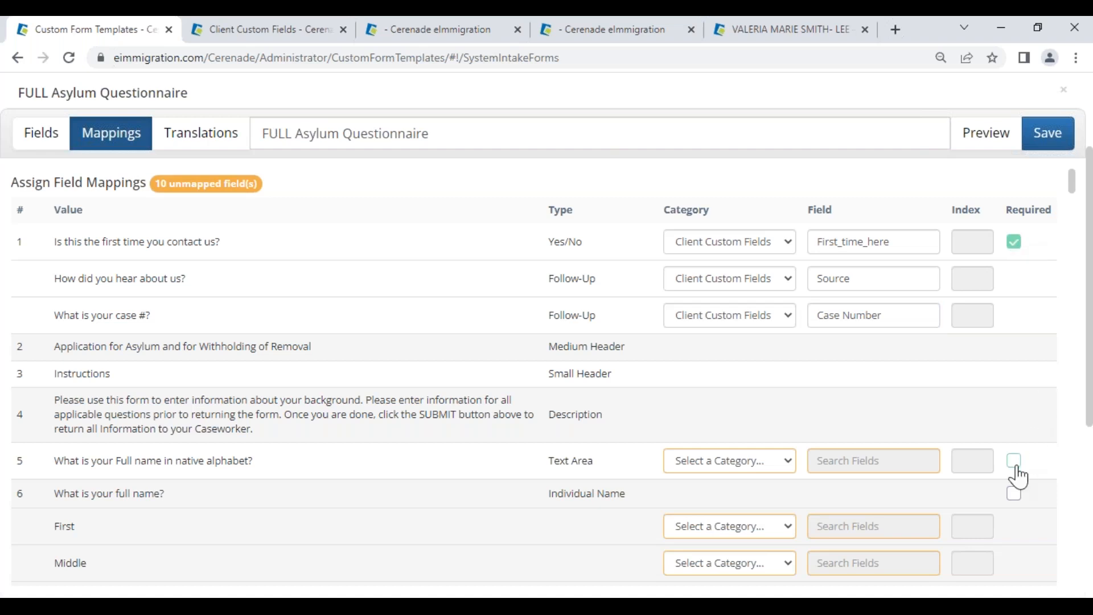
drag(64, 462, 270, 474)
Step: Map question 5 to Client Custom Fields > Full_Name_Native_Alphabet
scroll(410, 480, down, 5)
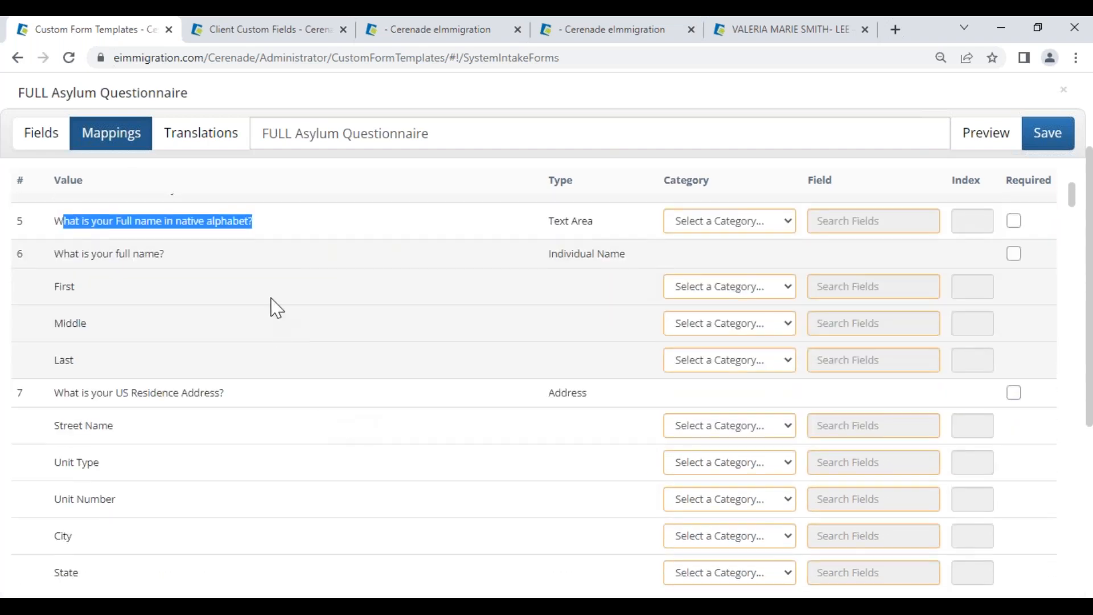
click(274, 242)
click(708, 221)
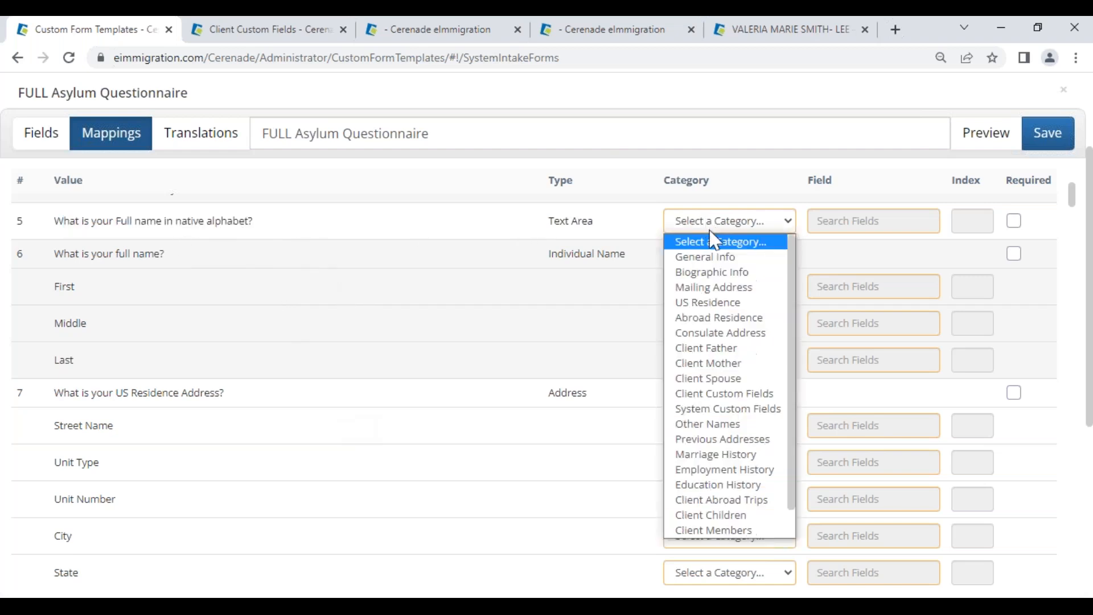
click(713, 393)
click(829, 216)
text(native)
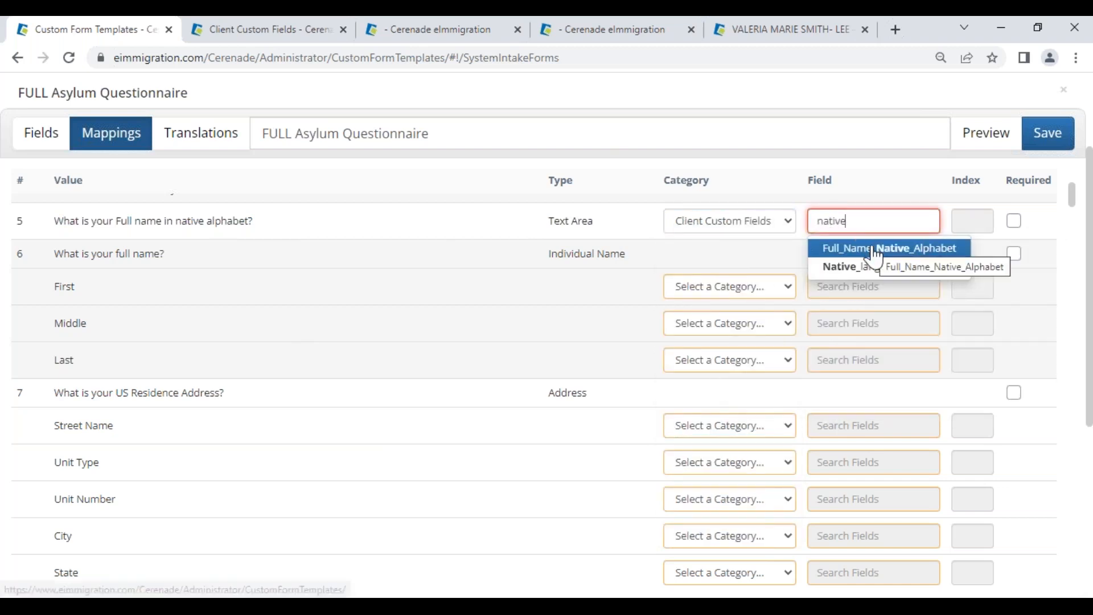
click(879, 249)
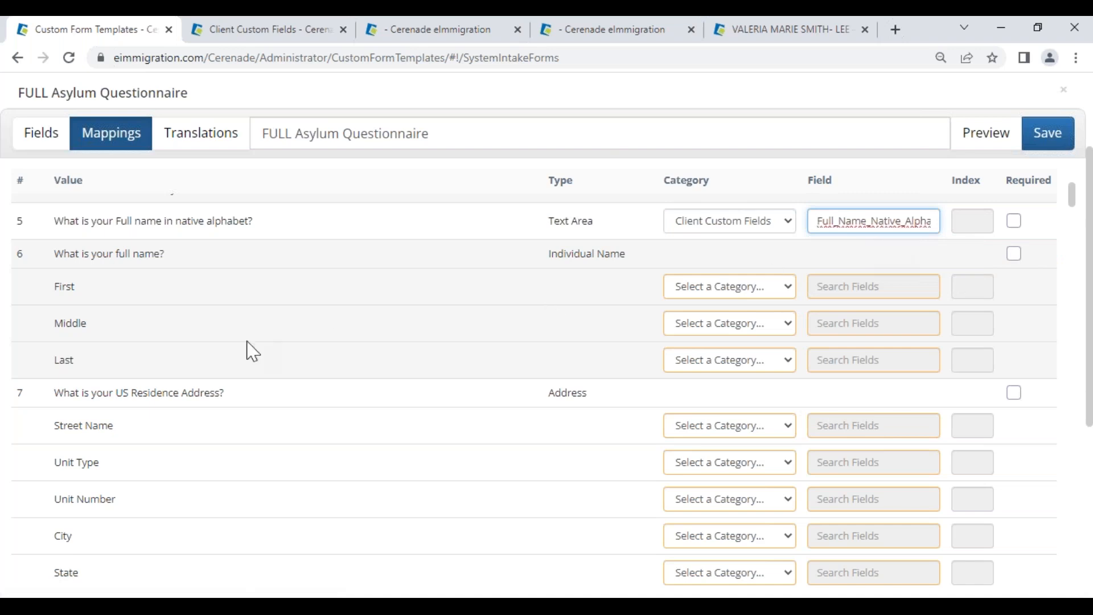
Step: Map the name parts to General Info First Name, Middle Name and Last Name
drag(57, 253, 171, 254)
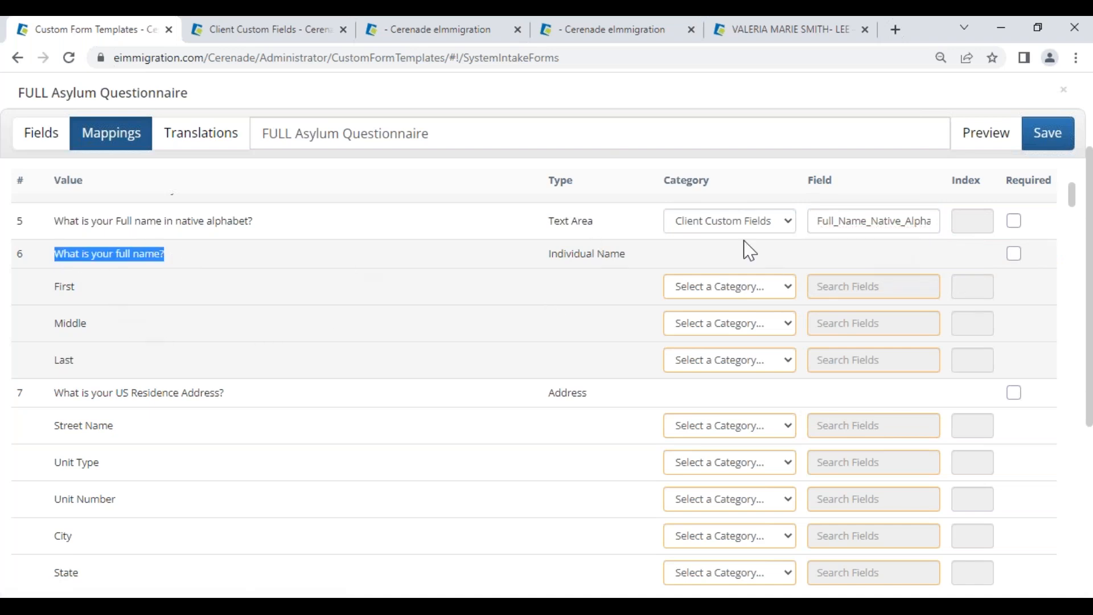
click(740, 289)
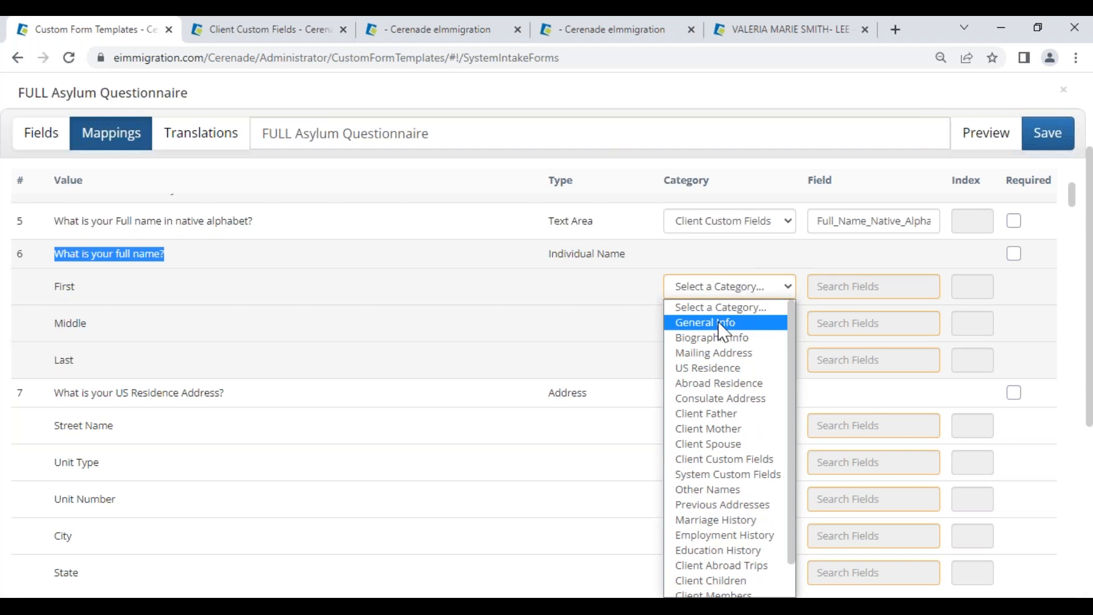
click(719, 322)
click(819, 287)
click(840, 313)
click(833, 324)
click(831, 352)
click(829, 360)
click(836, 388)
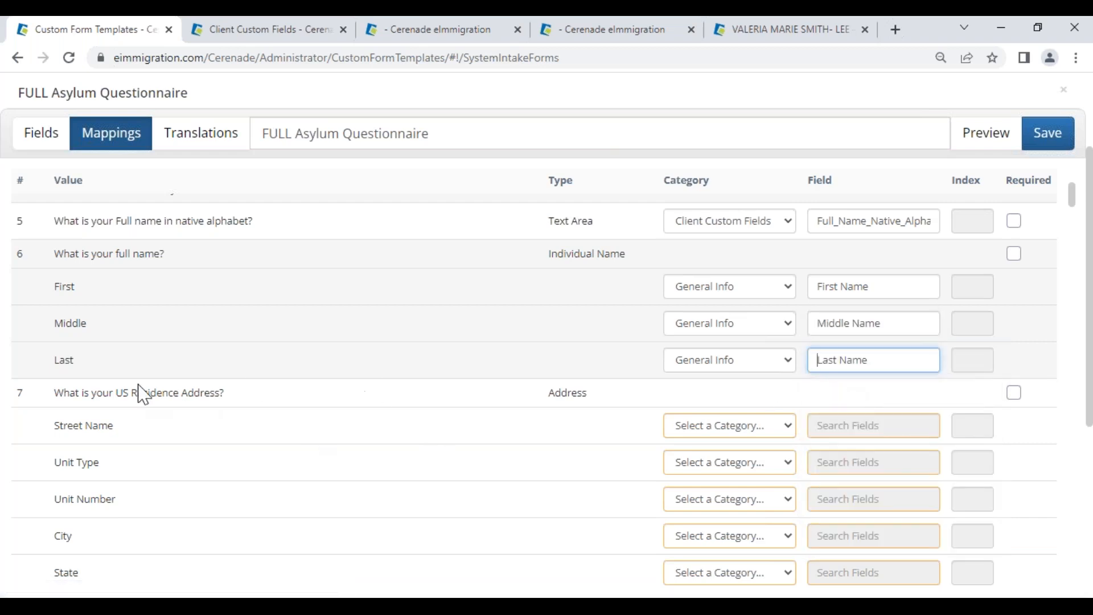
Step: Set question 7's address category to US Residence and map Street and Unit Type
scroll(128, 392, down, 2)
scroll(128, 393, down, 2)
scroll(126, 334, up, 2)
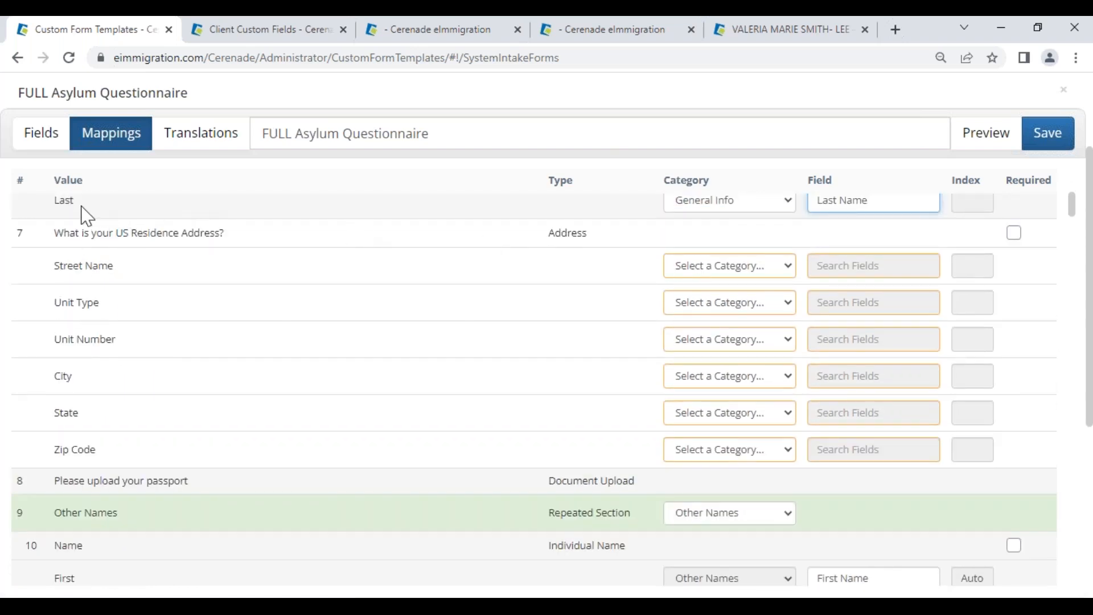
drag(76, 239, 225, 220)
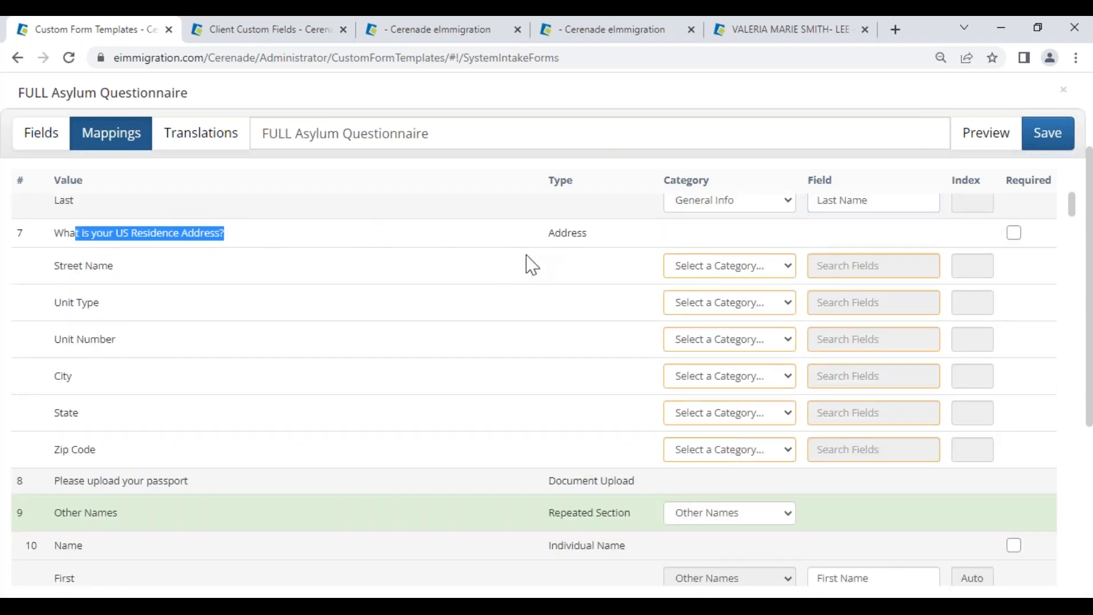
drag(547, 233, 589, 232)
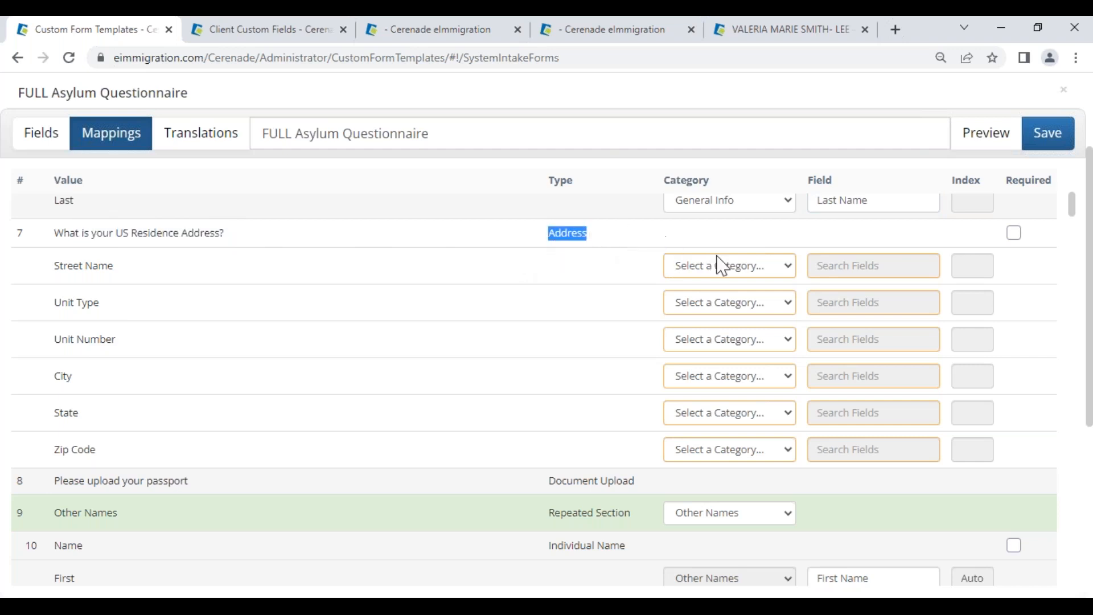
click(726, 266)
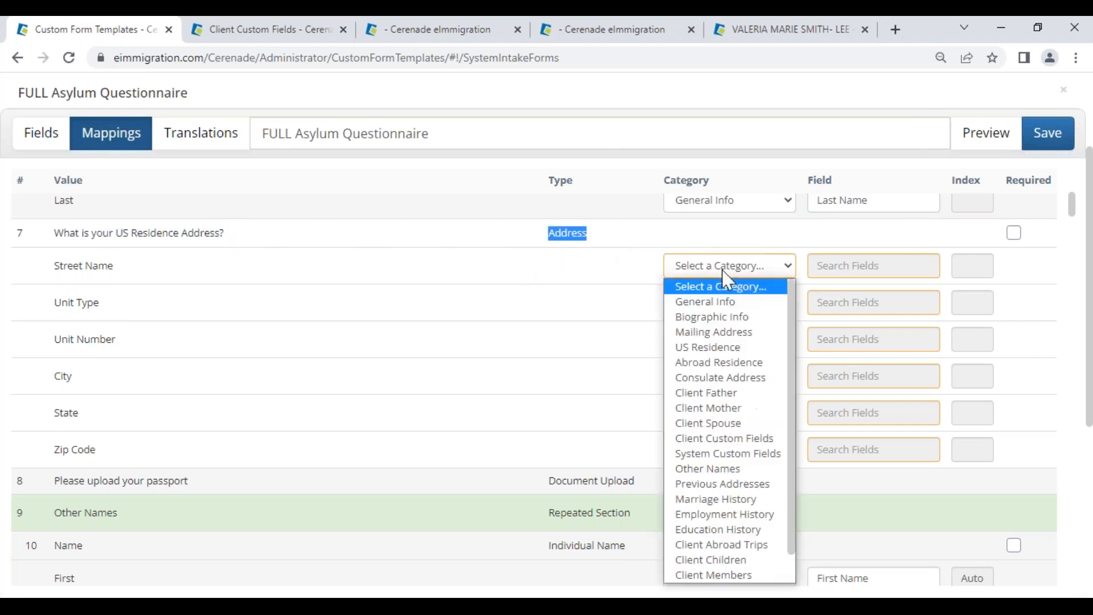
click(715, 352)
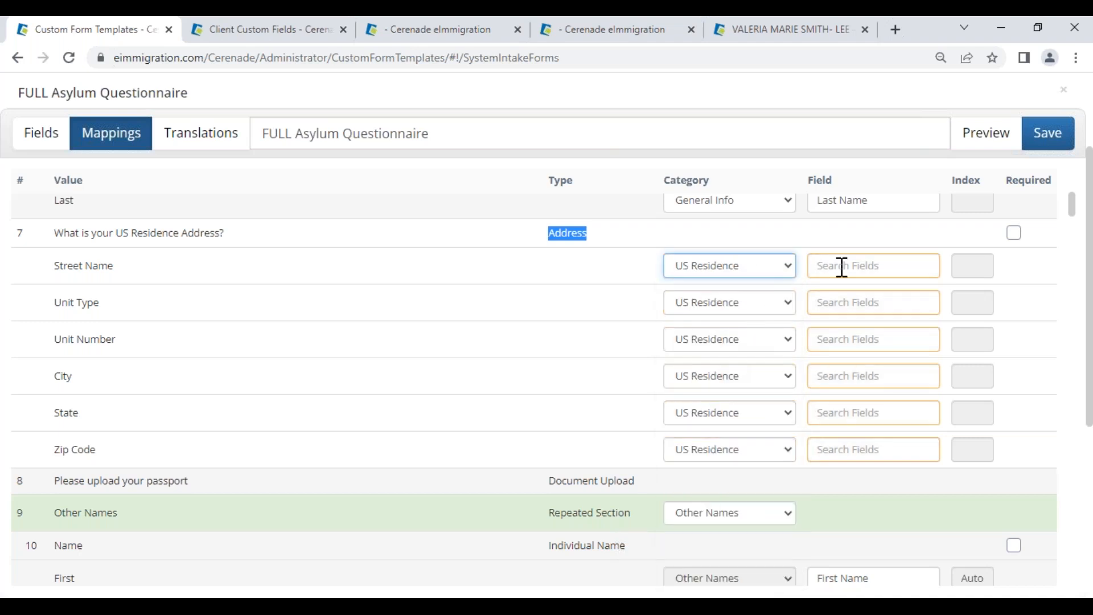
click(845, 264)
click(837, 313)
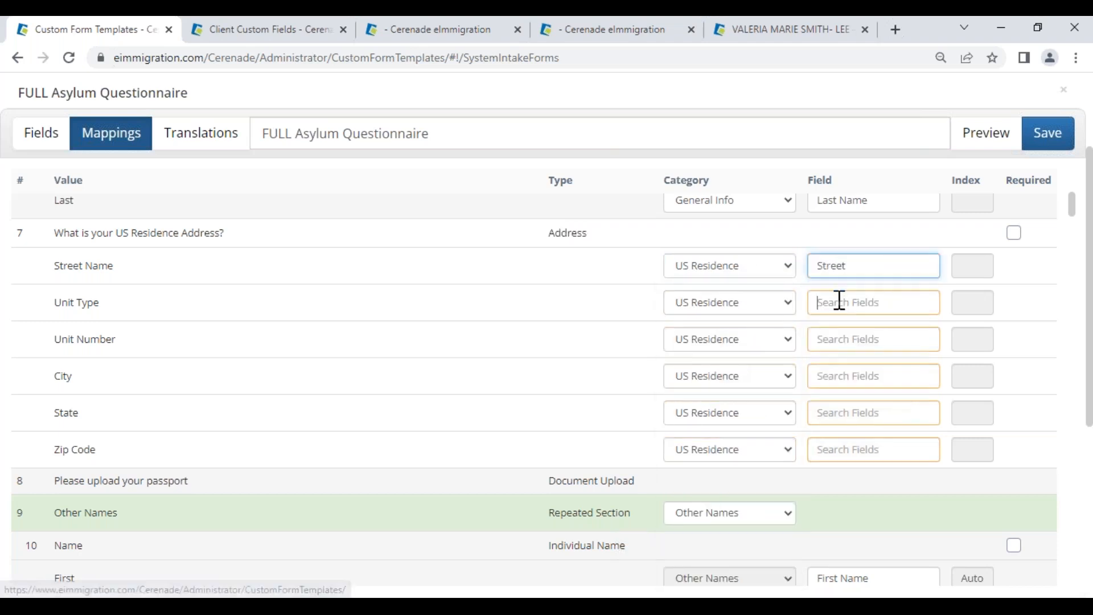
click(841, 301)
click(841, 345)
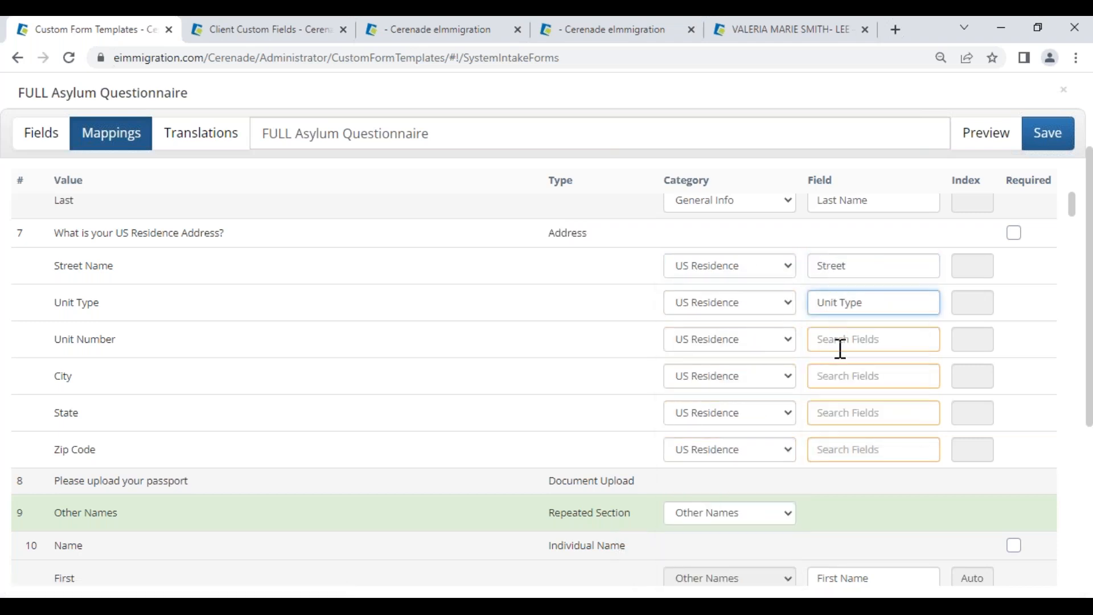
Step: Map the remaining address parts to US Residence Unit, City, State and Zip Code
click(839, 345)
click(837, 383)
click(837, 376)
click(837, 422)
click(842, 419)
click(842, 459)
click(847, 451)
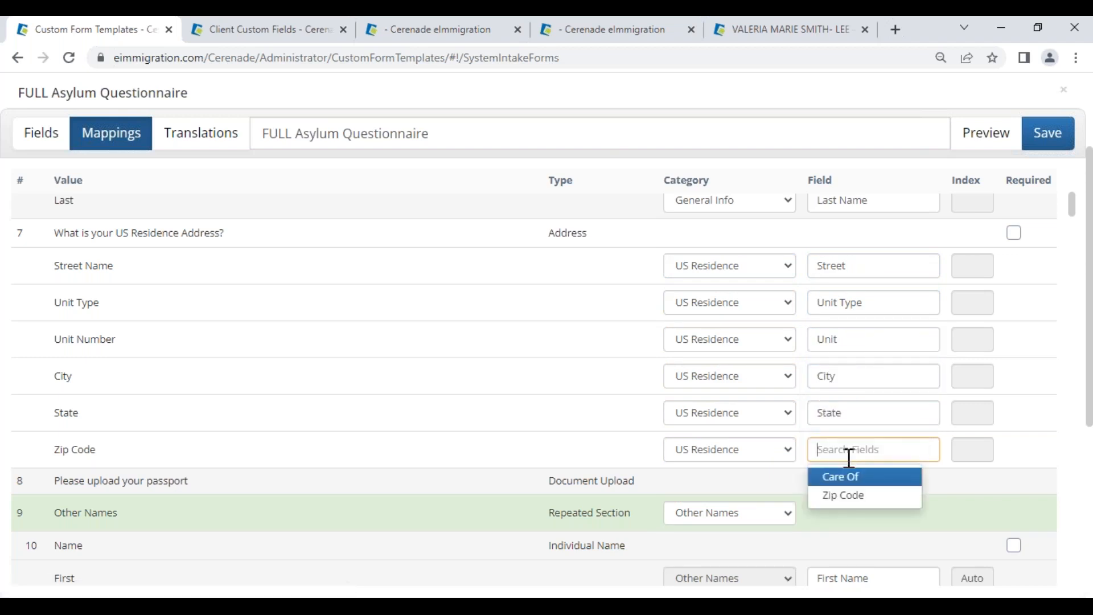
click(842, 497)
click(538, 437)
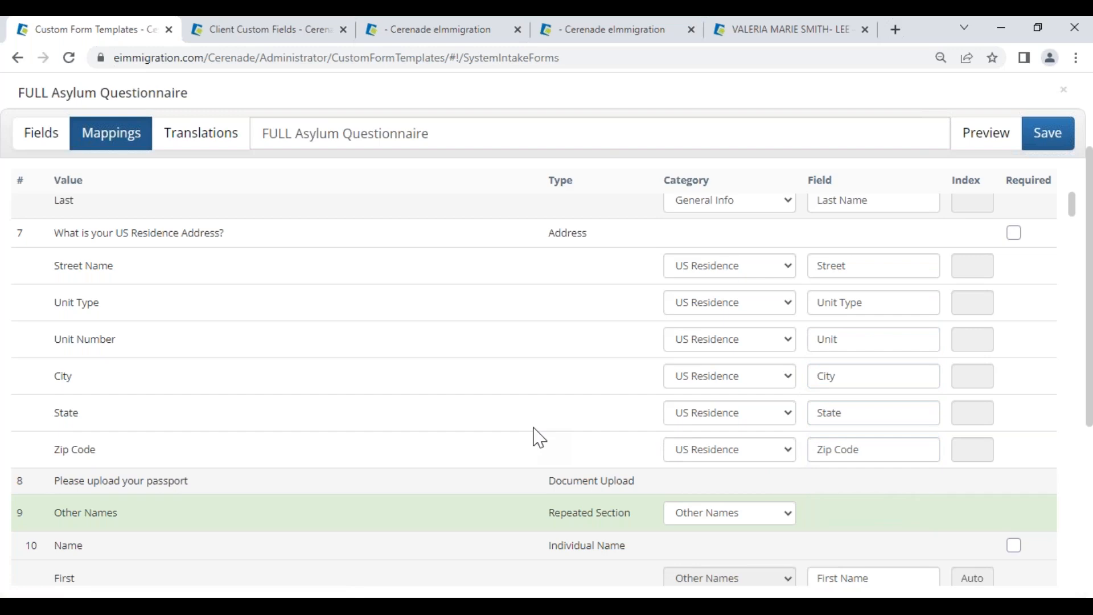
Step: Check all mapping rows, then bring up the form's Translations page, where translations are off
scroll(542, 434, down, 3)
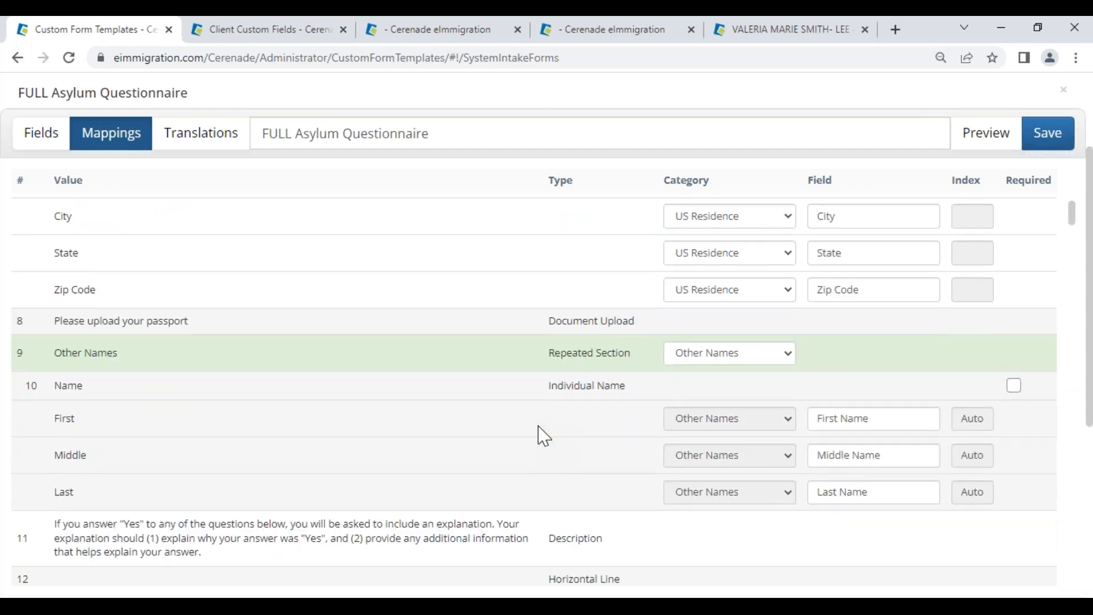
scroll(542, 436, down, 10)
scroll(545, 454, down, 10)
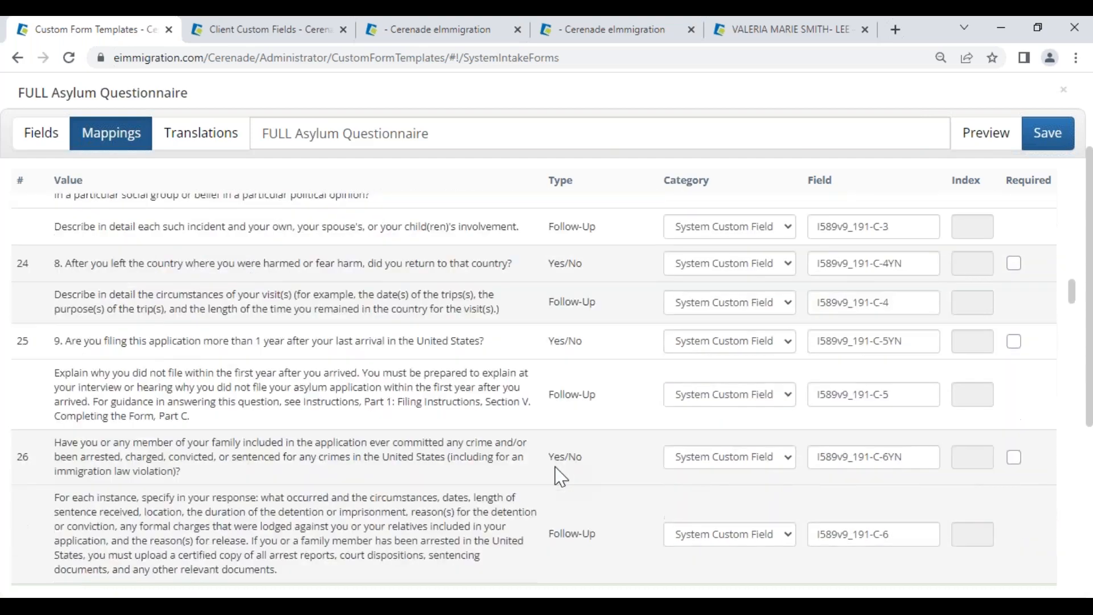
scroll(561, 476, down, 10)
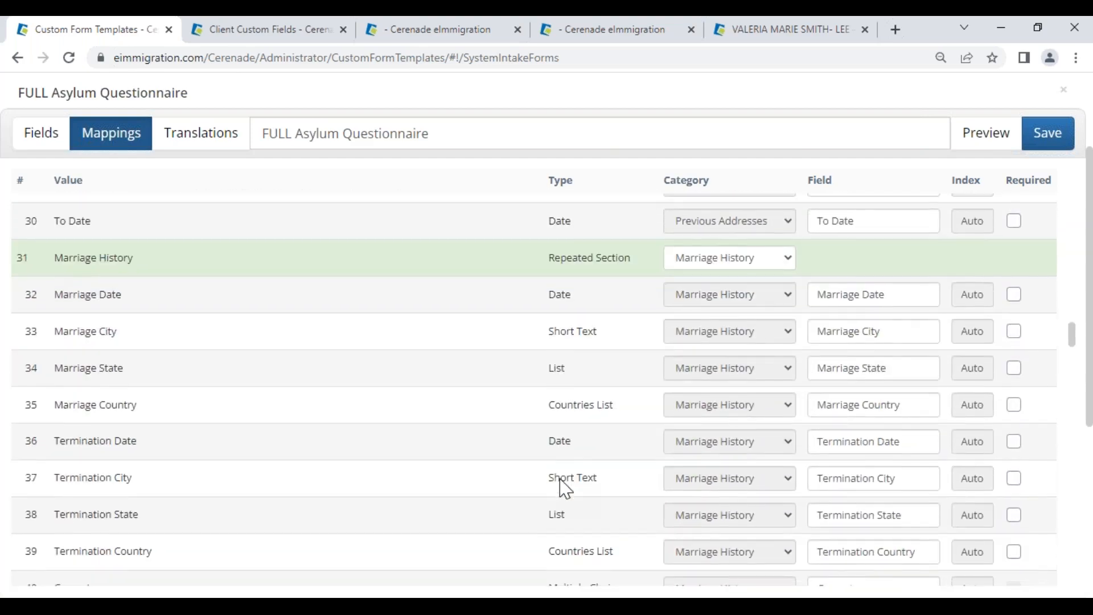
scroll(563, 487, down, 3)
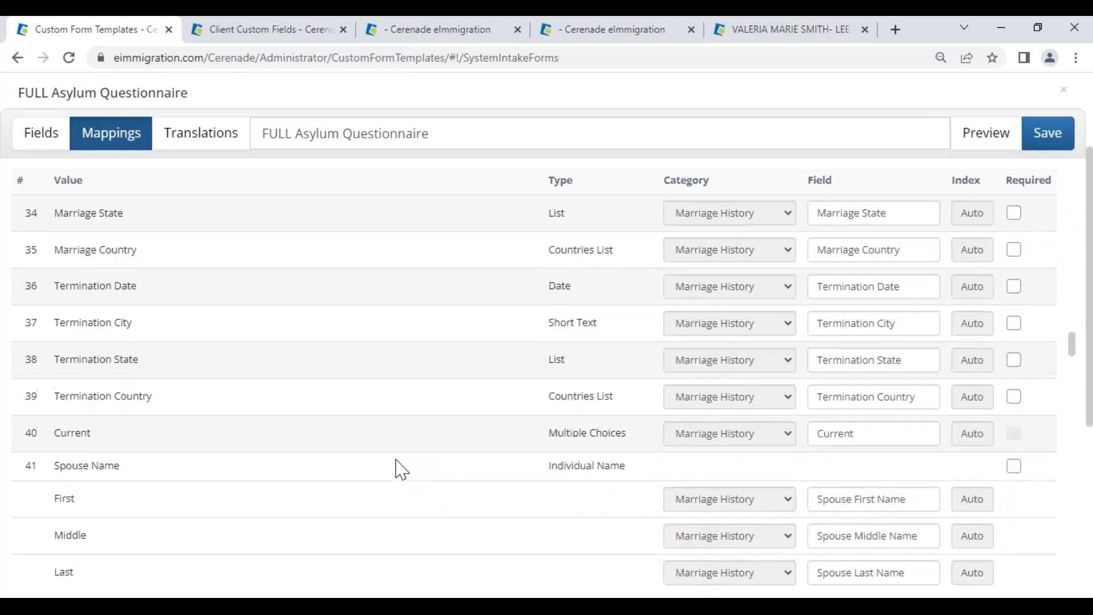
scroll(397, 465, up, 6)
scroll(398, 483, up, 10)
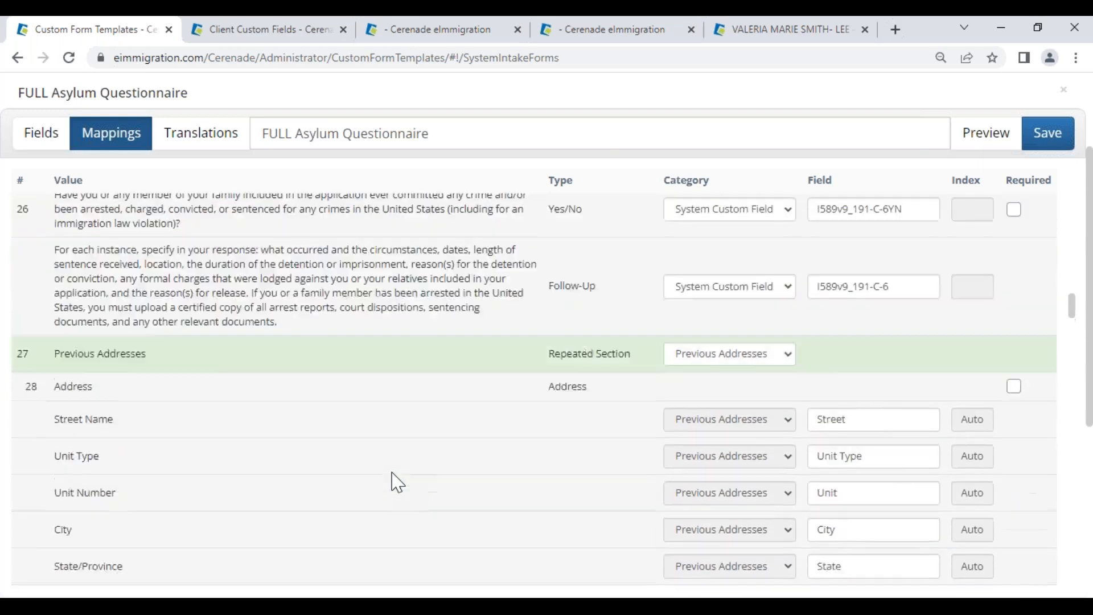
scroll(429, 428, up, 15)
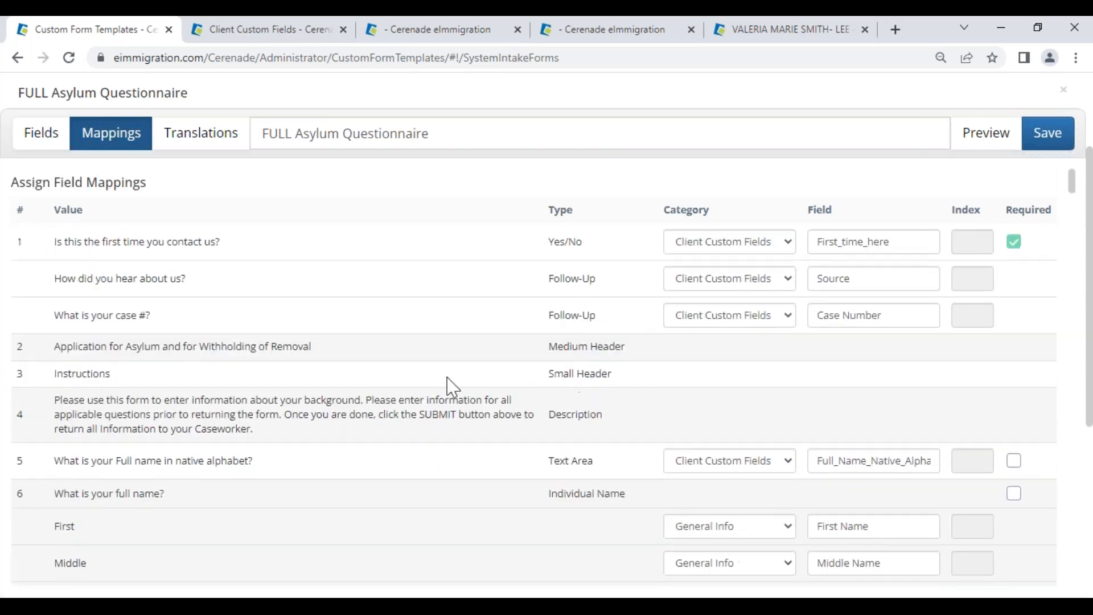
click(209, 143)
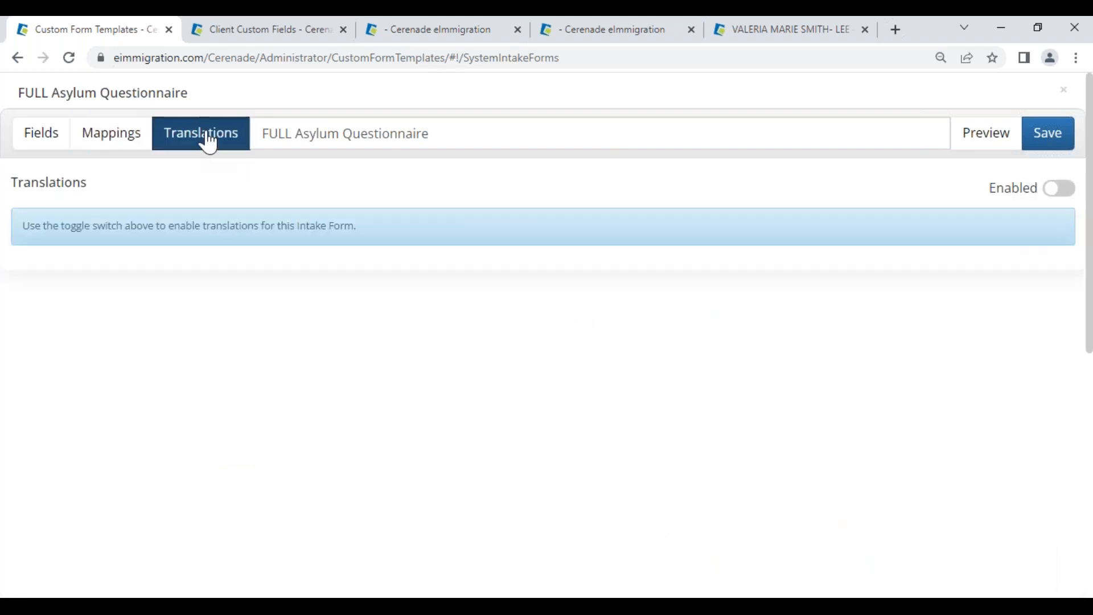
Step: Enable translations and add Spanish, Korean and Chinese as languages
click(1063, 193)
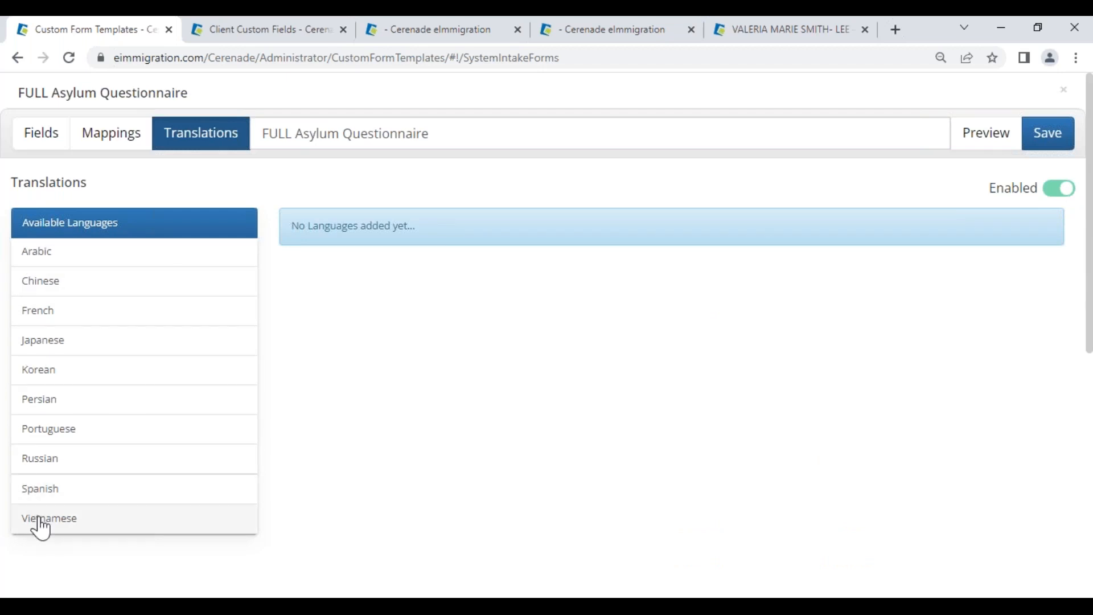
click(58, 493)
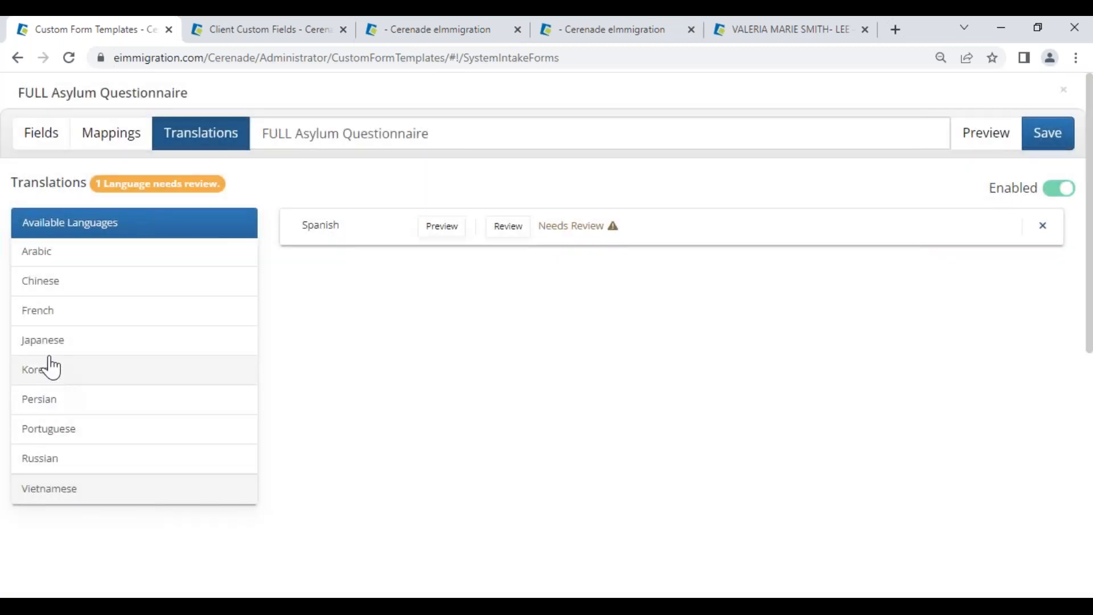
click(47, 371)
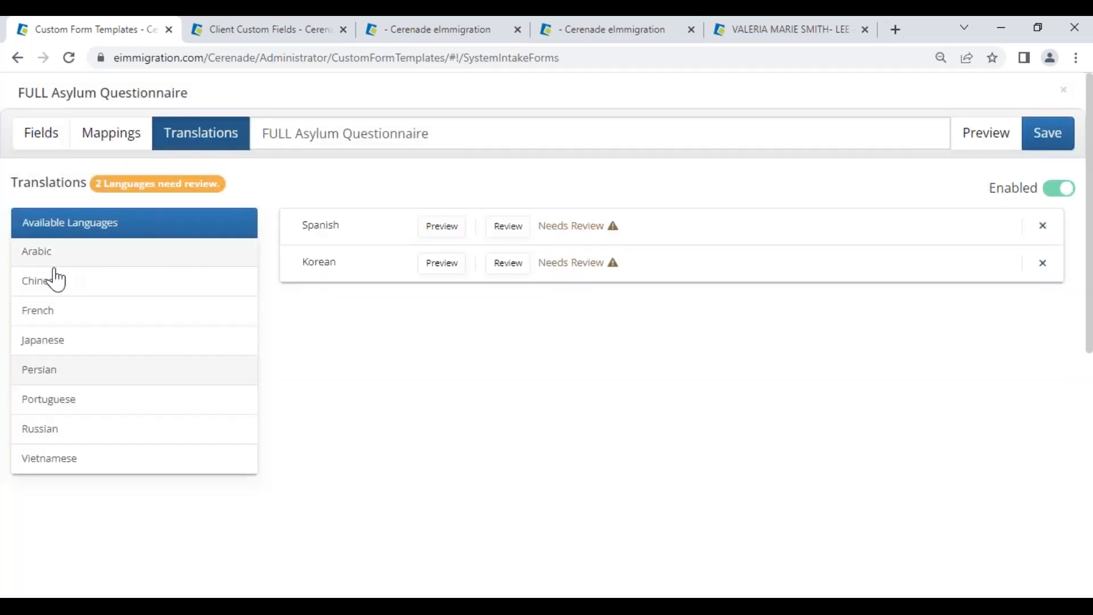
click(61, 285)
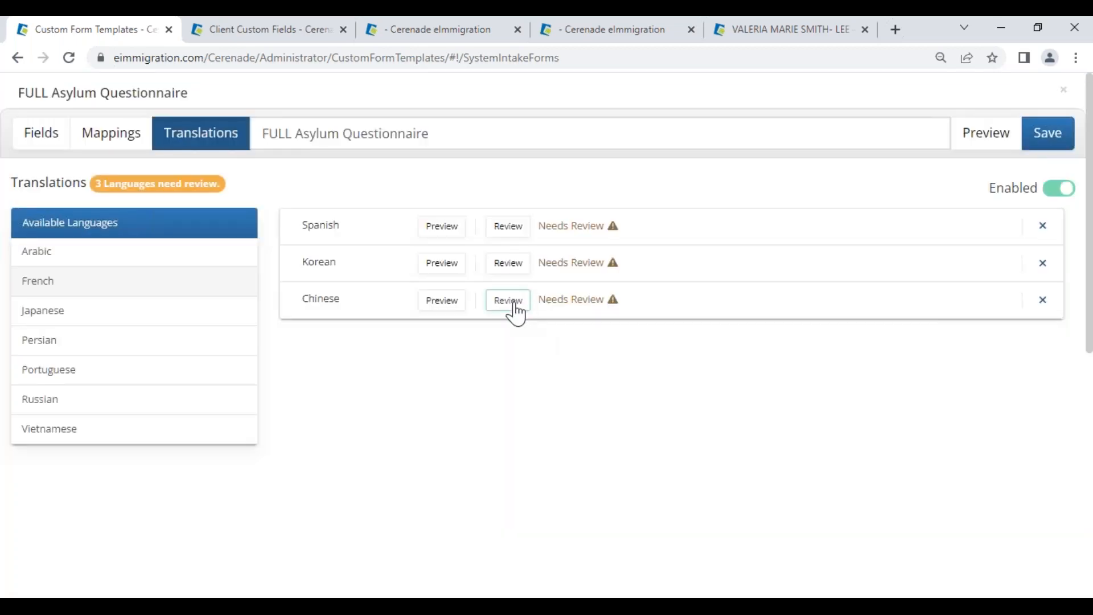
Step: Review and submit the Chinese and Korean translations
click(514, 304)
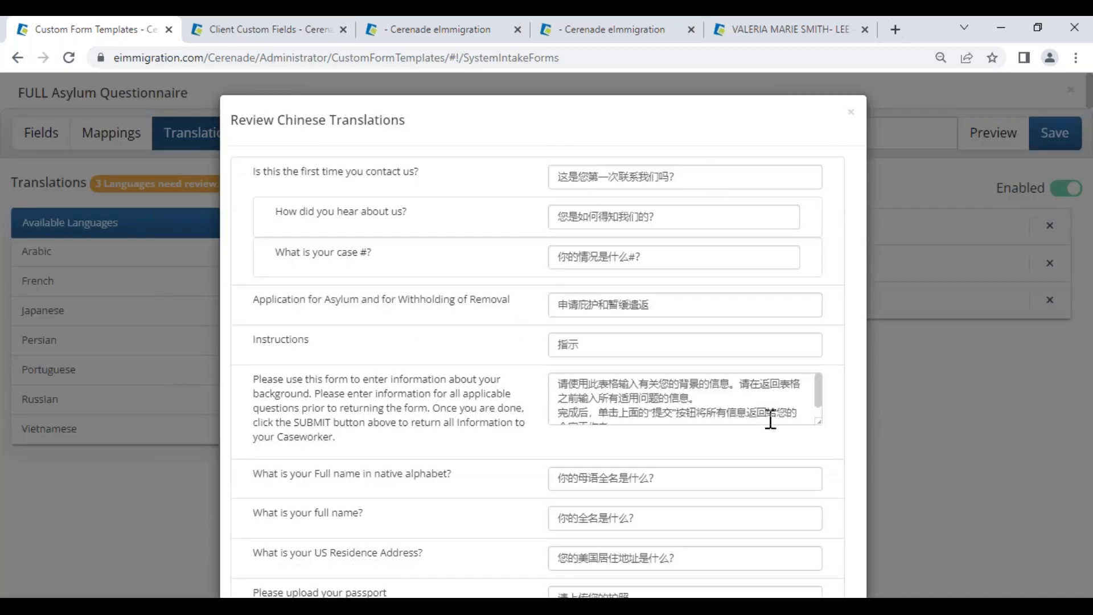
scroll(865, 455, down, 15)
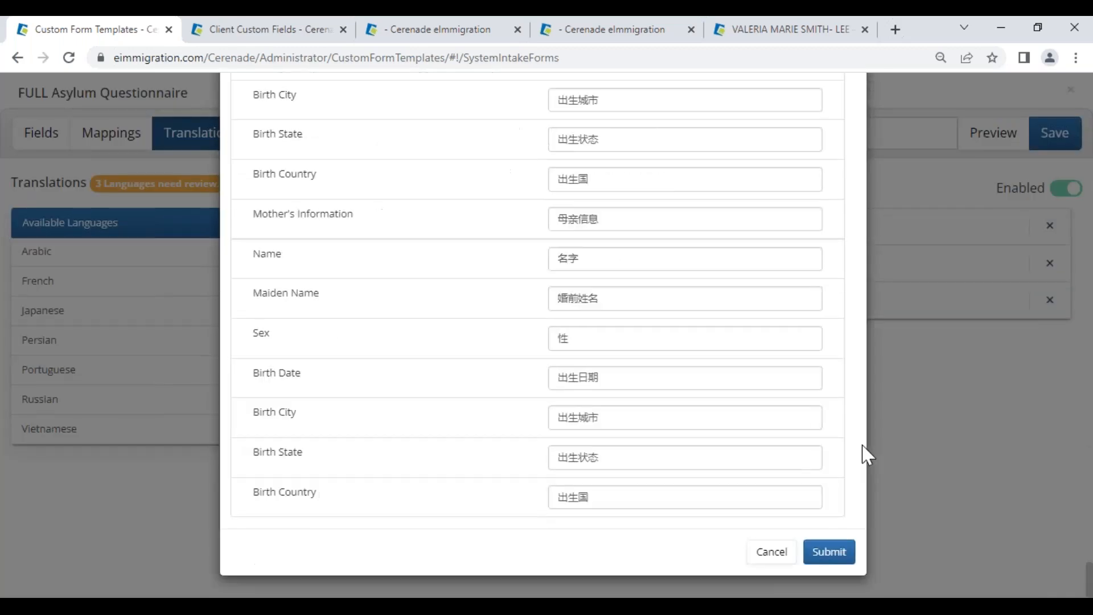
click(833, 552)
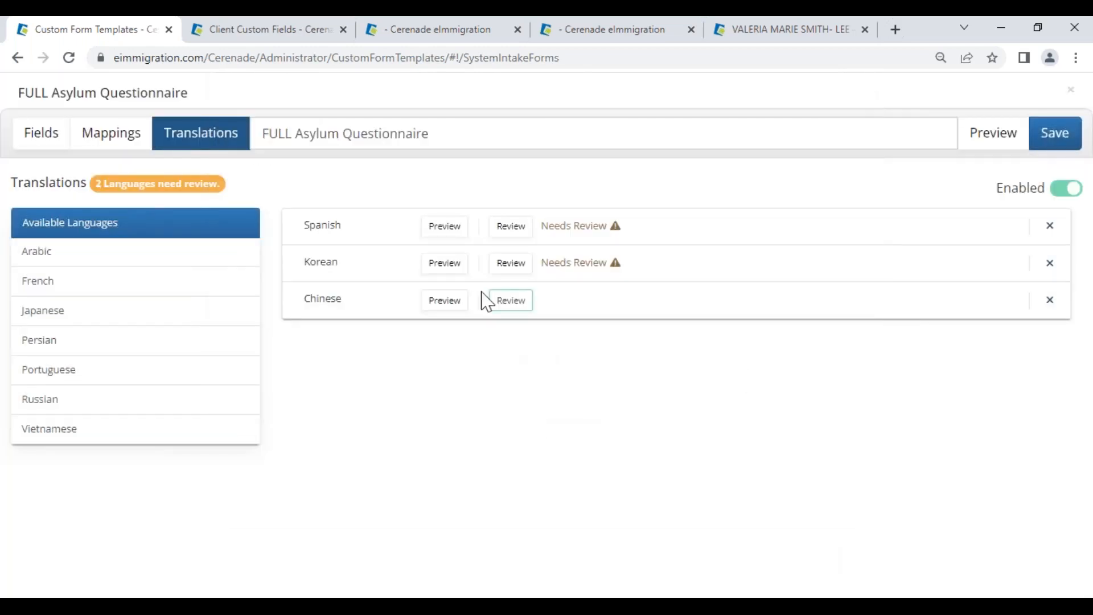
click(511, 263)
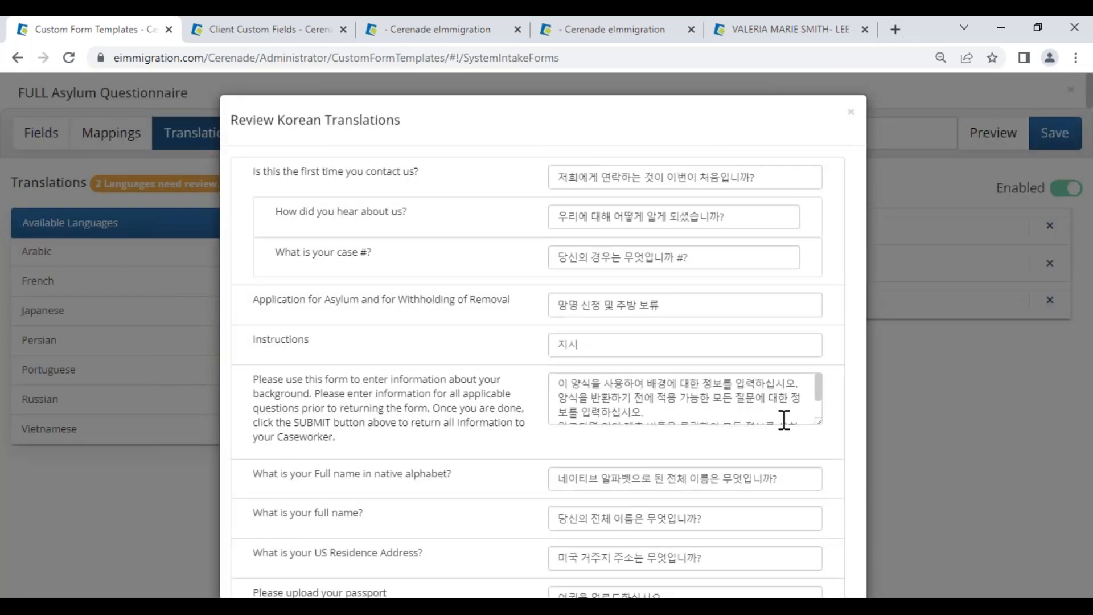
scroll(854, 524, down, 20)
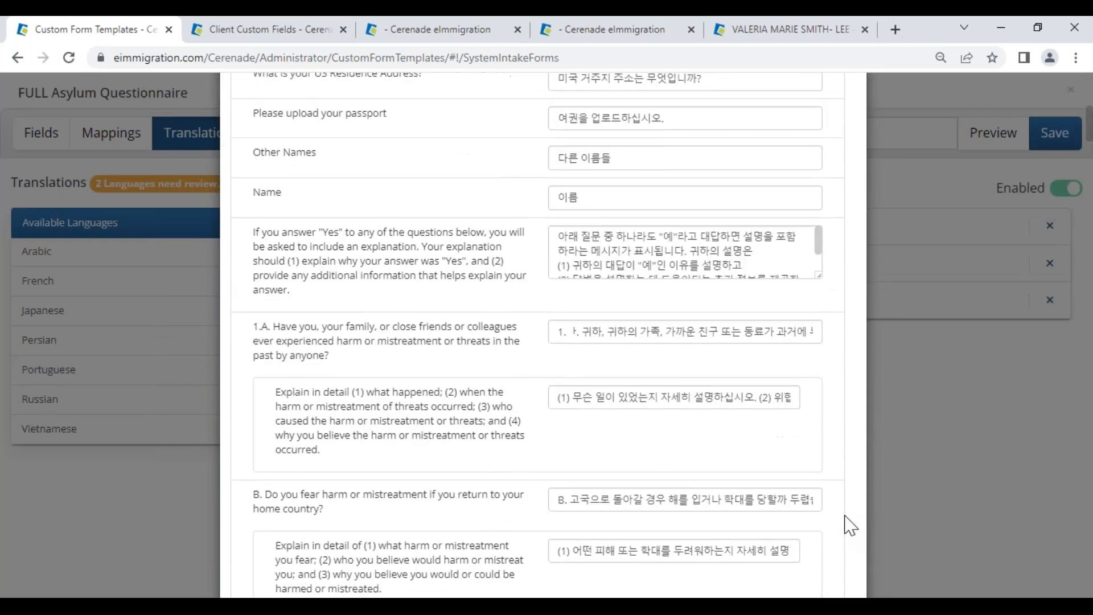
click(837, 553)
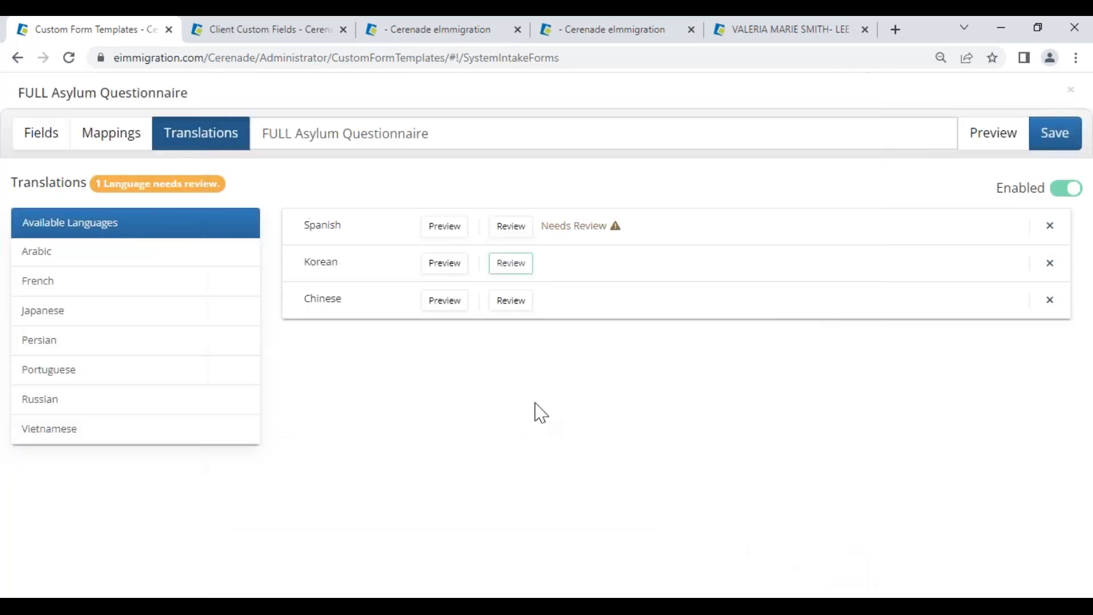
Step: Review the Spanish translation, clearing the first question's text marking, and submit it
click(507, 230)
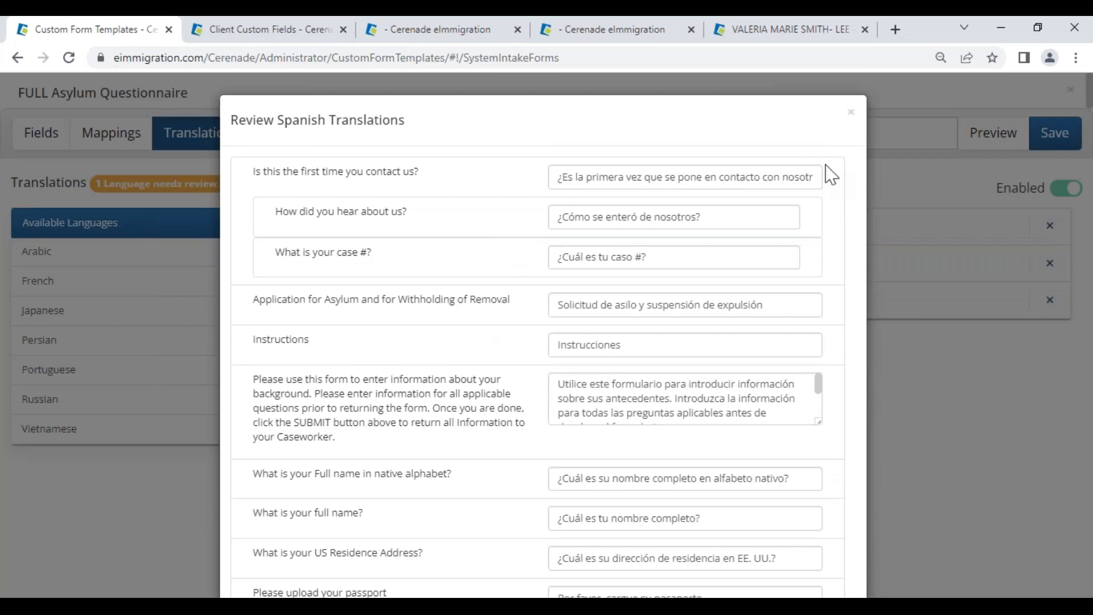
drag(587, 179, 729, 196)
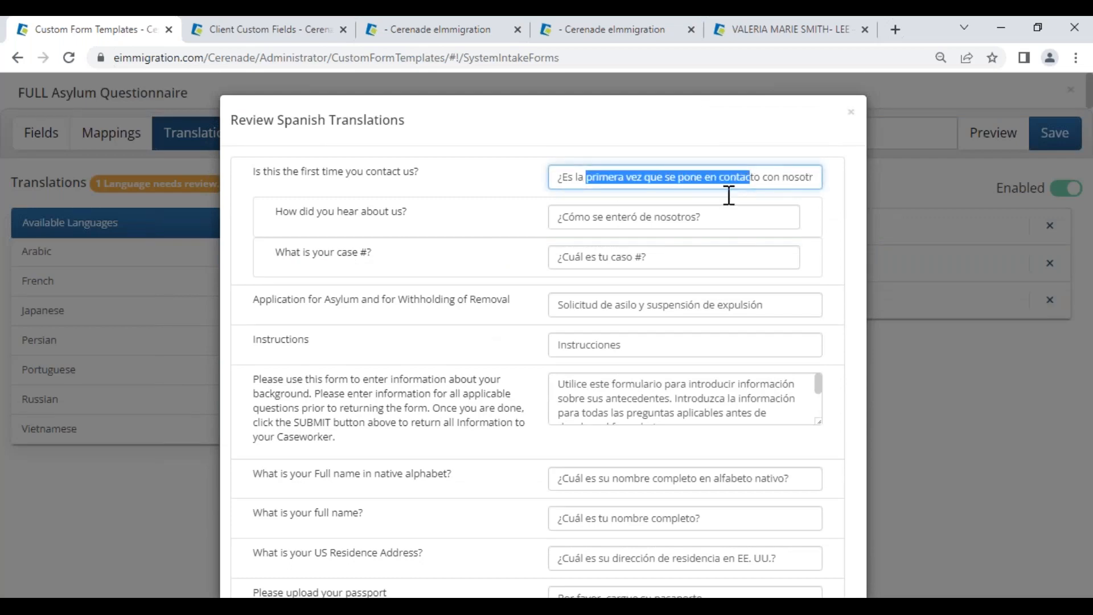
click(664, 253)
scroll(829, 342, down, 8)
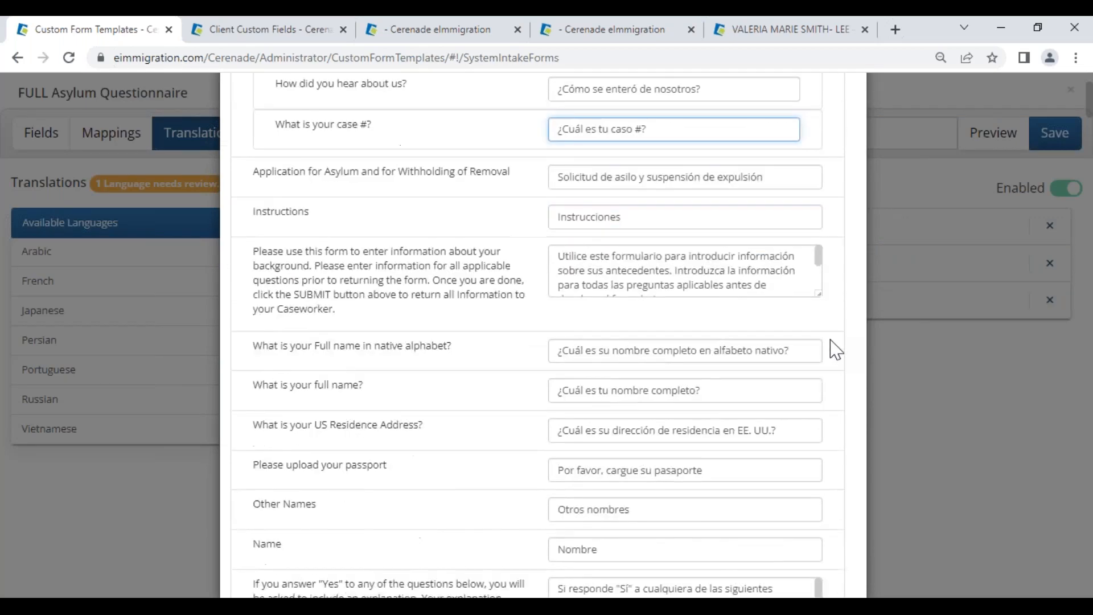
scroll(848, 422, down, 20)
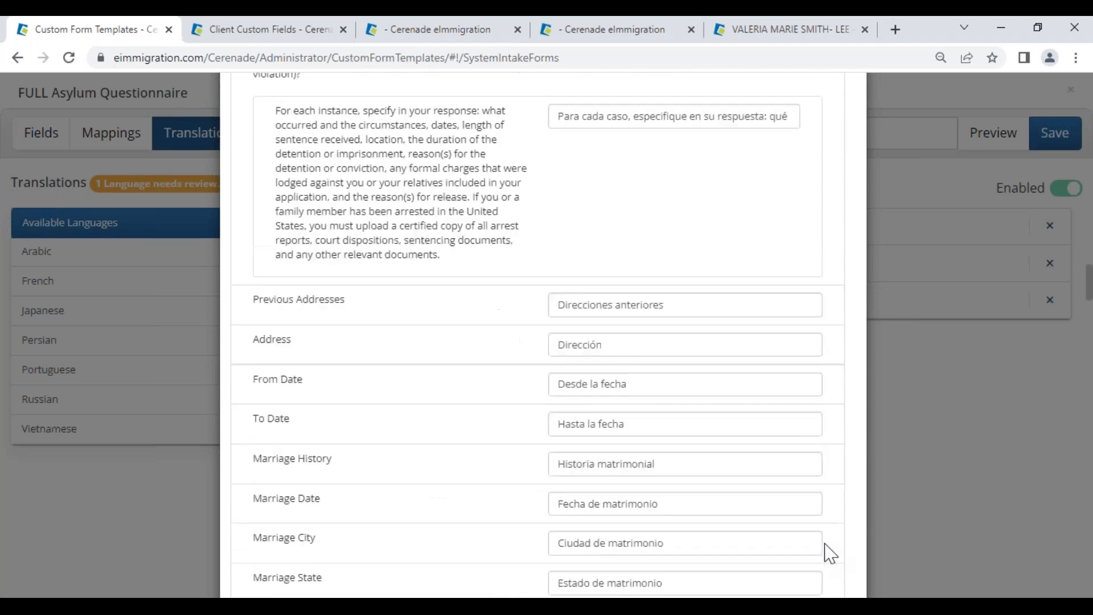
scroll(833, 558, down, 10)
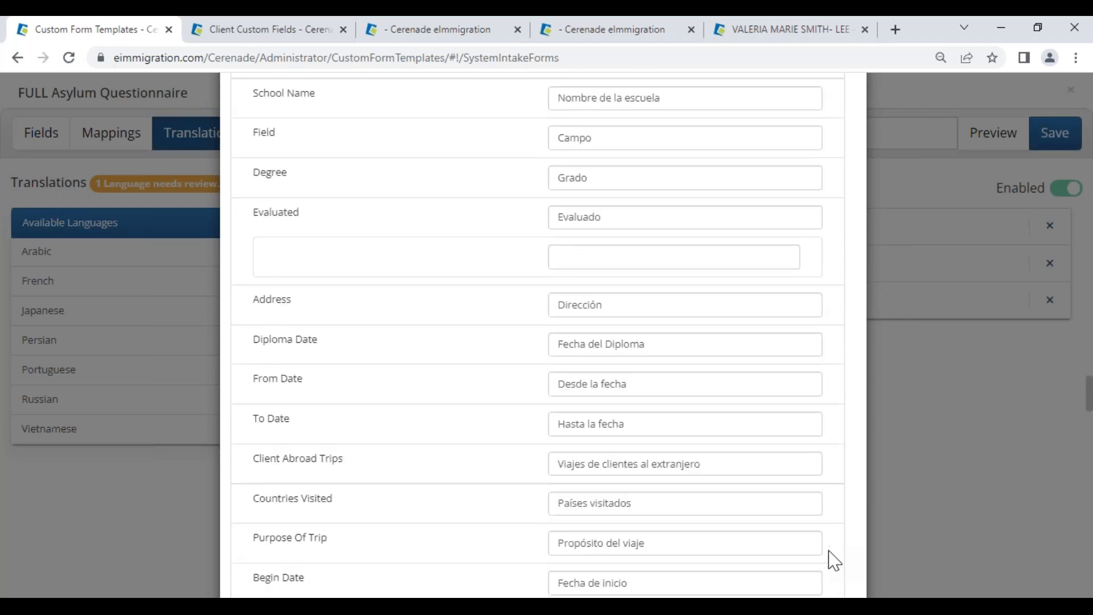
scroll(835, 561, down, 20)
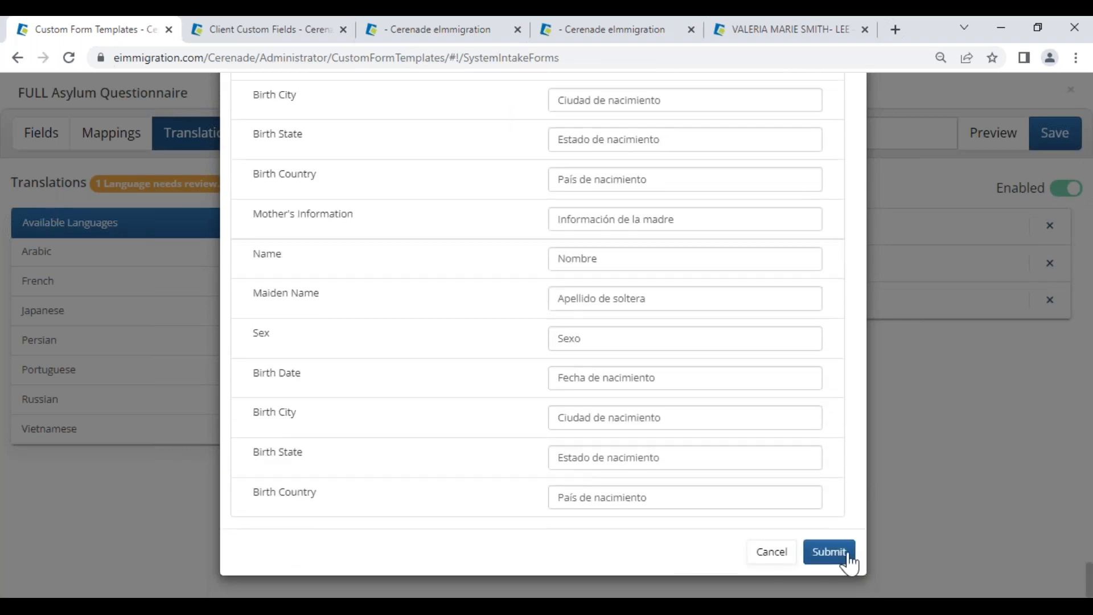
click(833, 559)
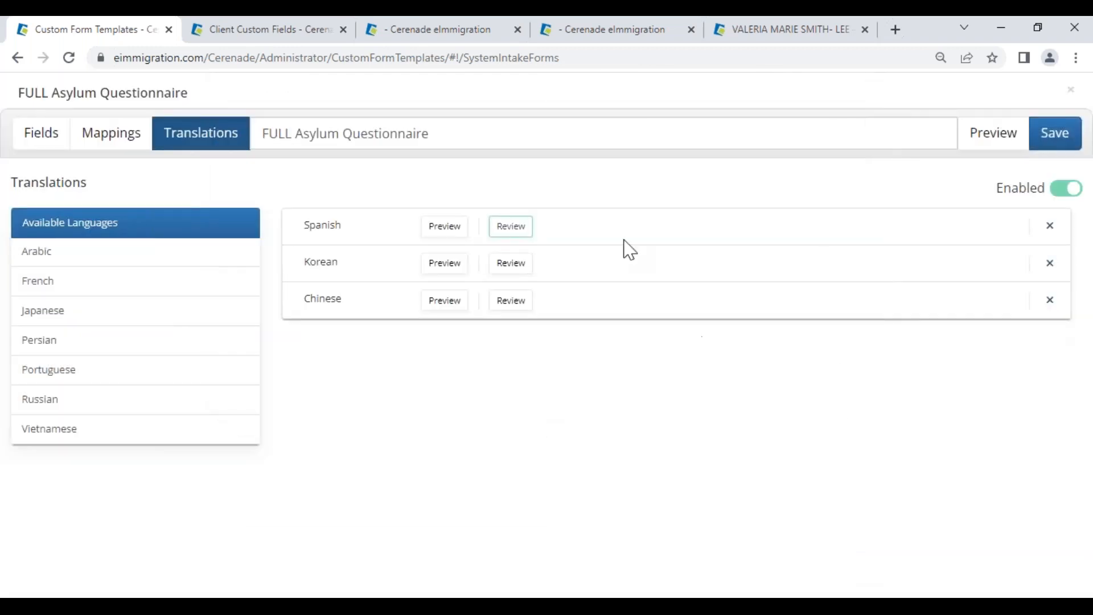
Step: Save the form with description 'test', close it, and return to the training slides
click(1064, 144)
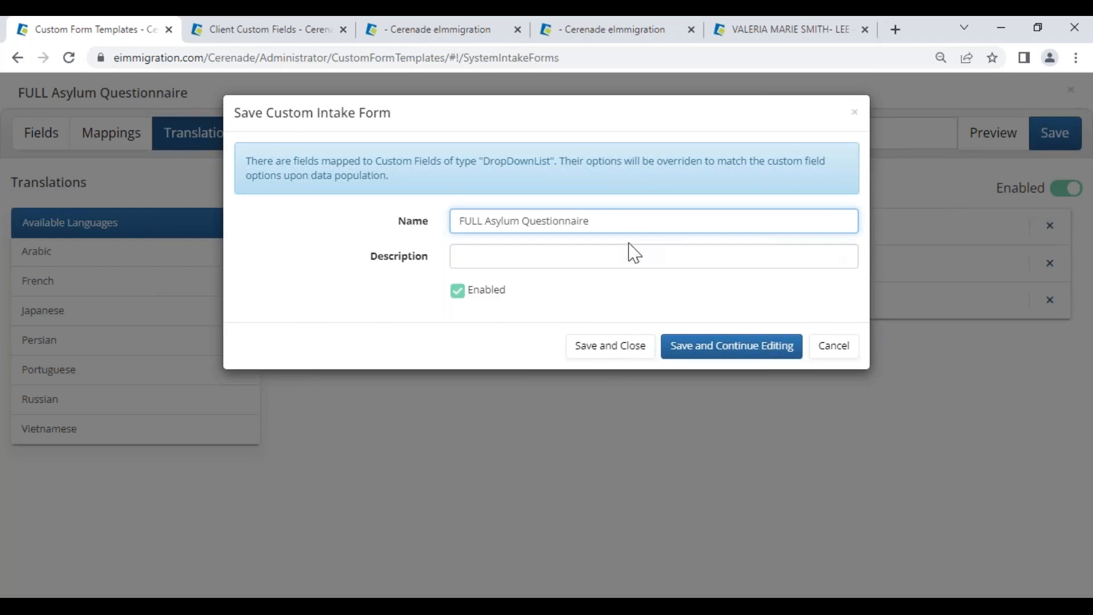
click(625, 250)
text(test)
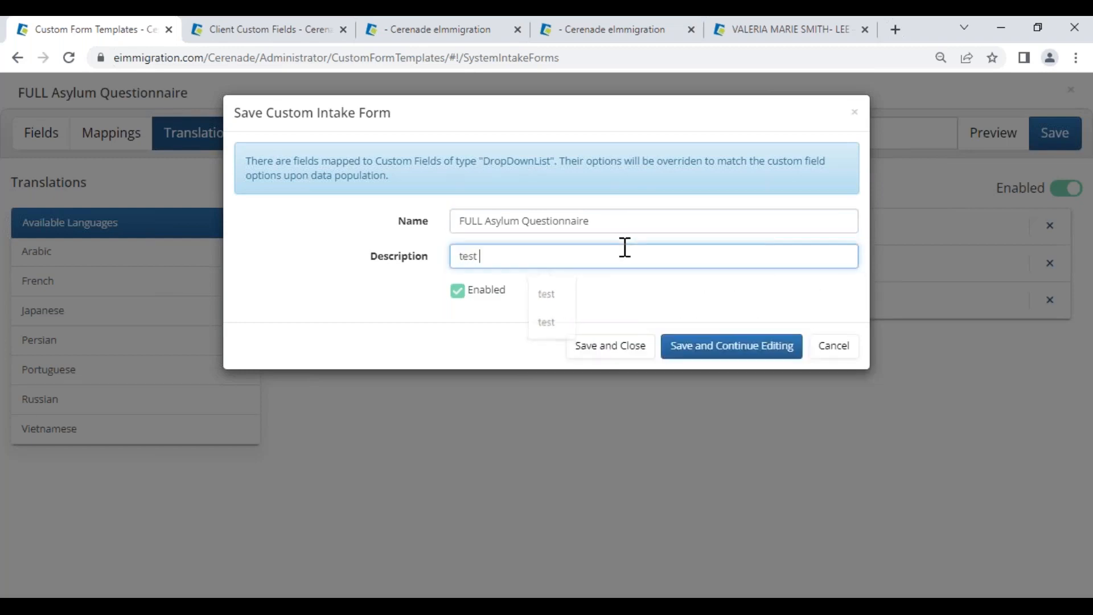
click(633, 344)
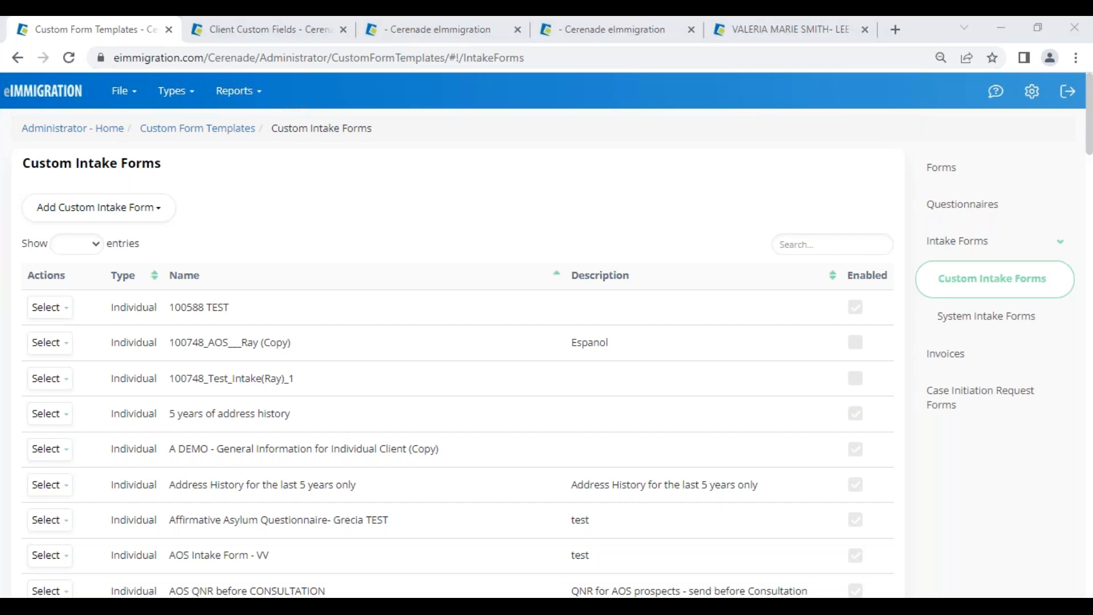
key(alt+Tab)
key(Left)
key(Left)
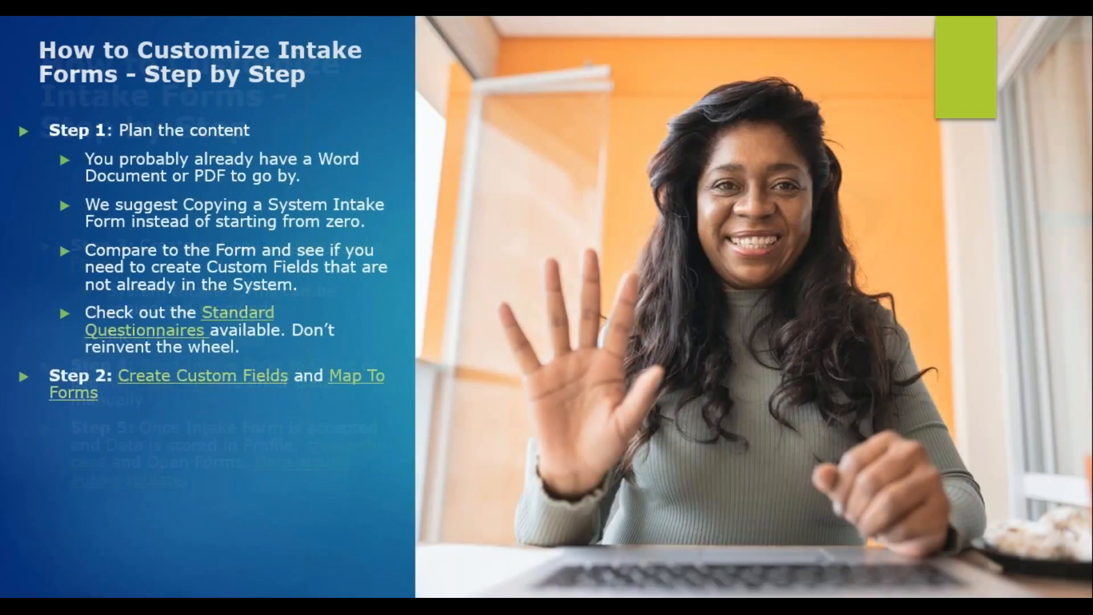
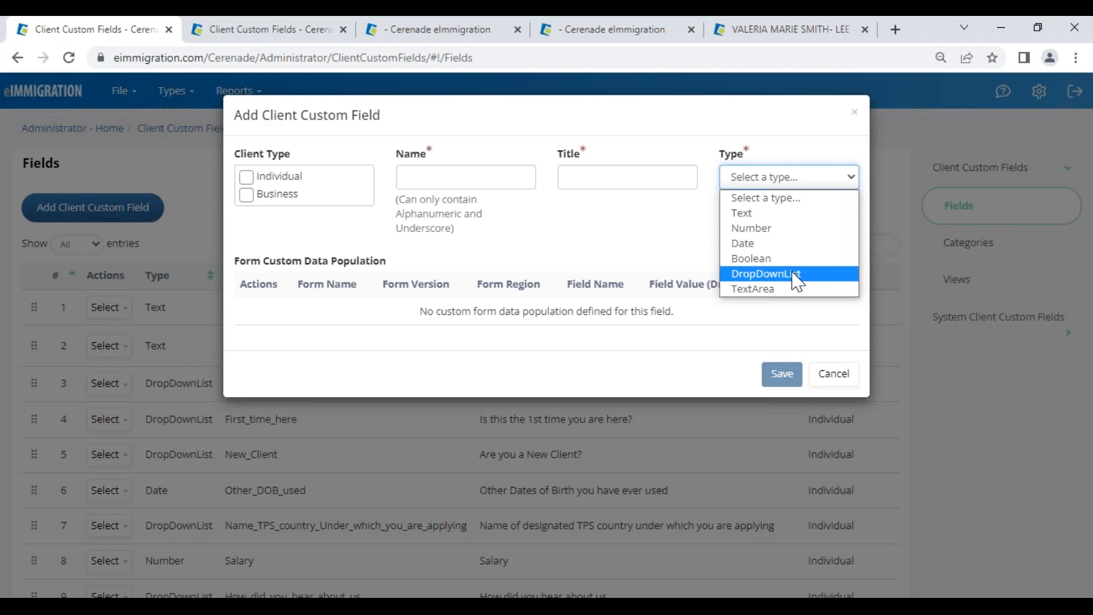
Step: From Administrator Home's Custom Form Templates, start a new Individual Client custom intake form
click(268, 33)
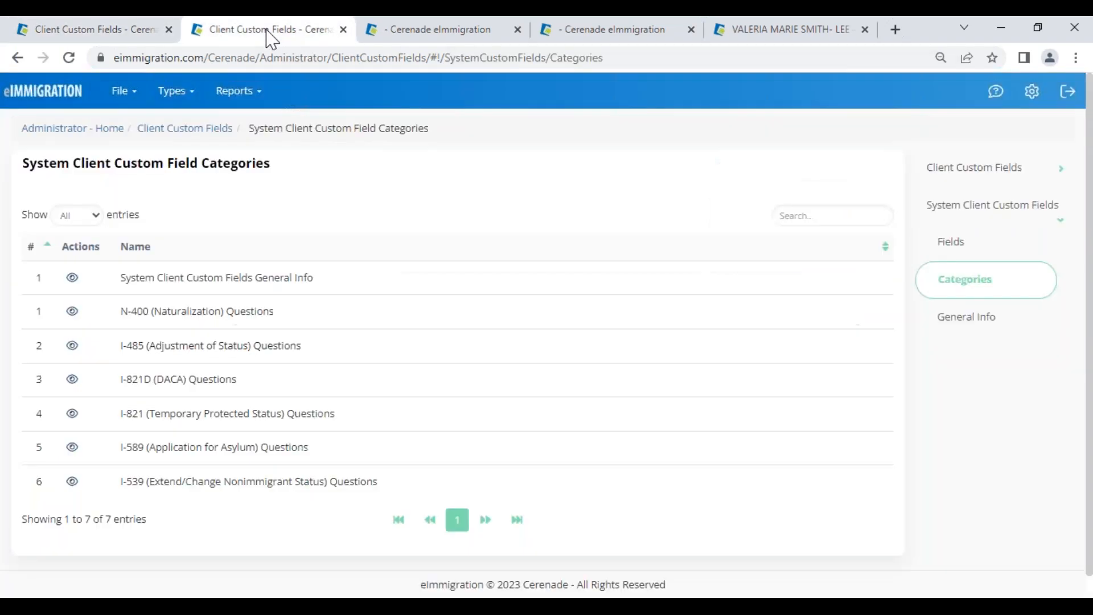
click(91, 131)
click(805, 250)
click(971, 252)
click(979, 287)
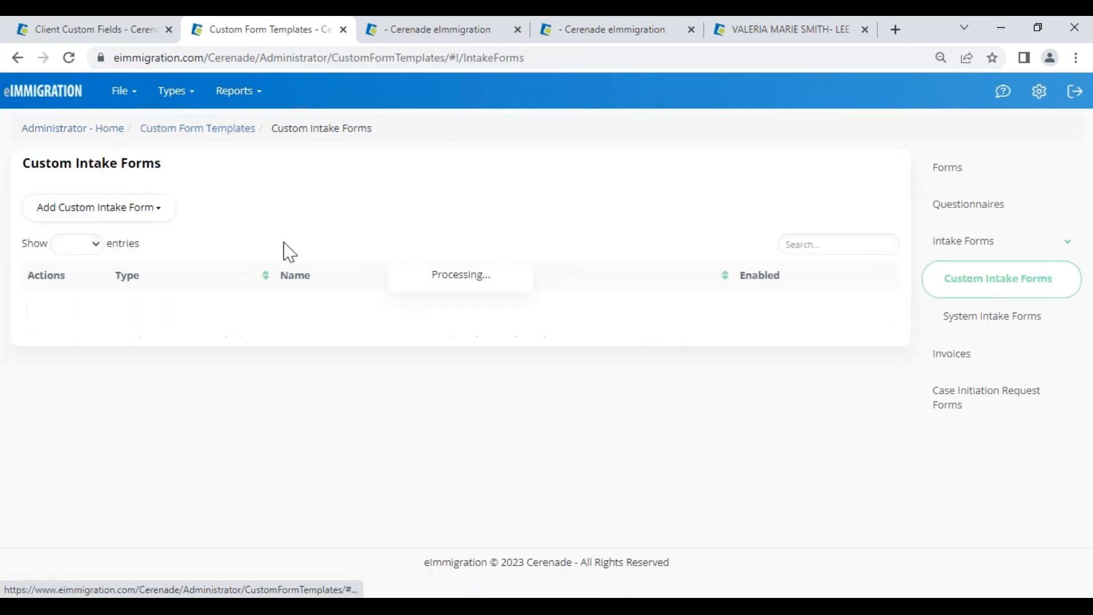
click(139, 209)
click(110, 244)
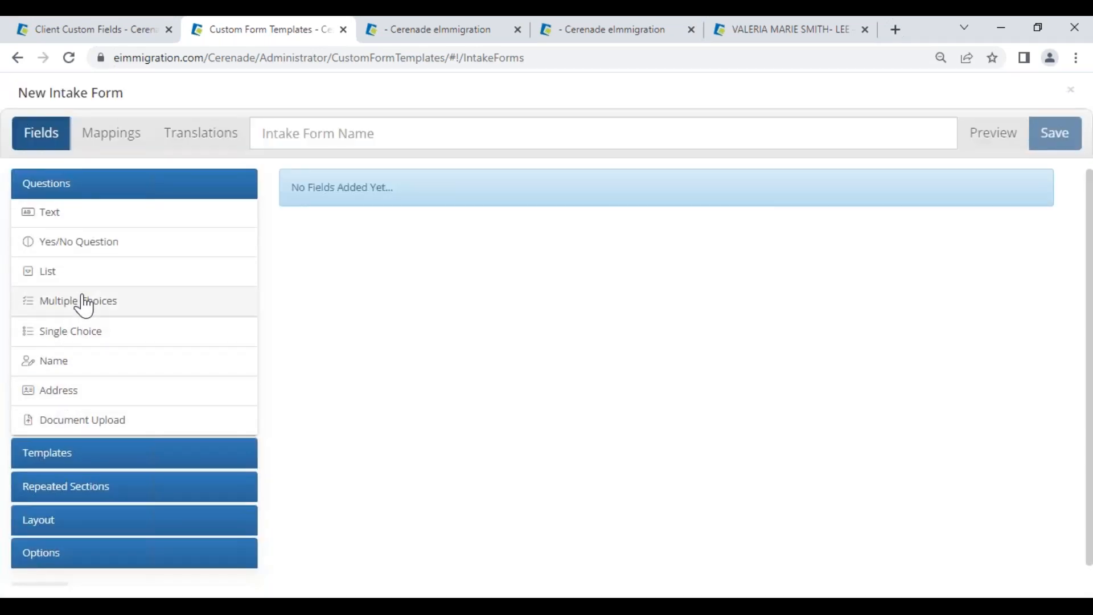
Step: Add a Multiple Choices question and a Single Choice question as items 1 and 2
click(84, 306)
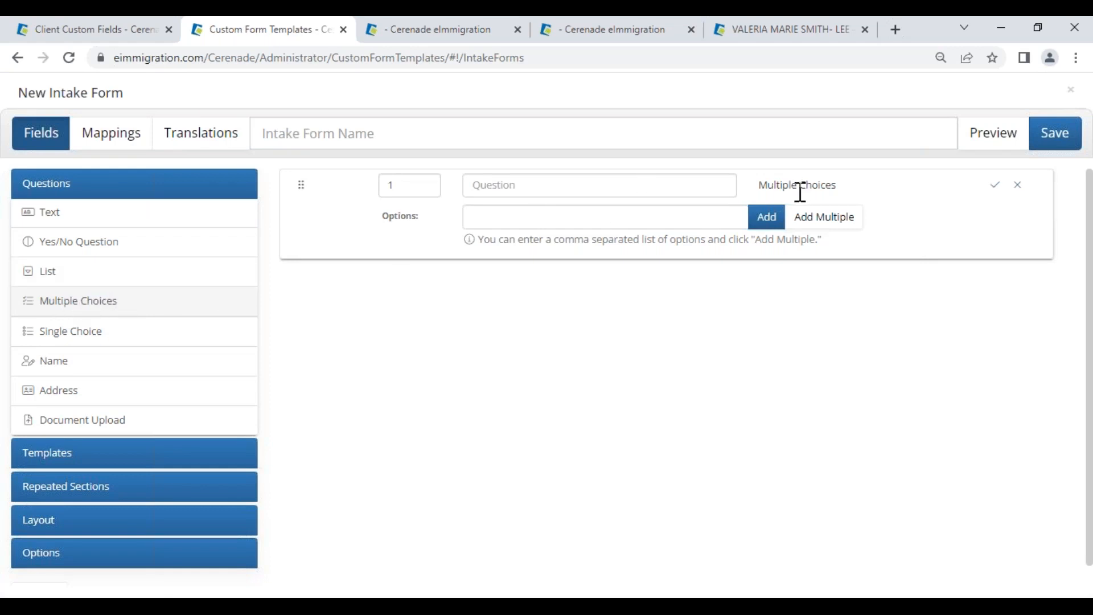
click(105, 339)
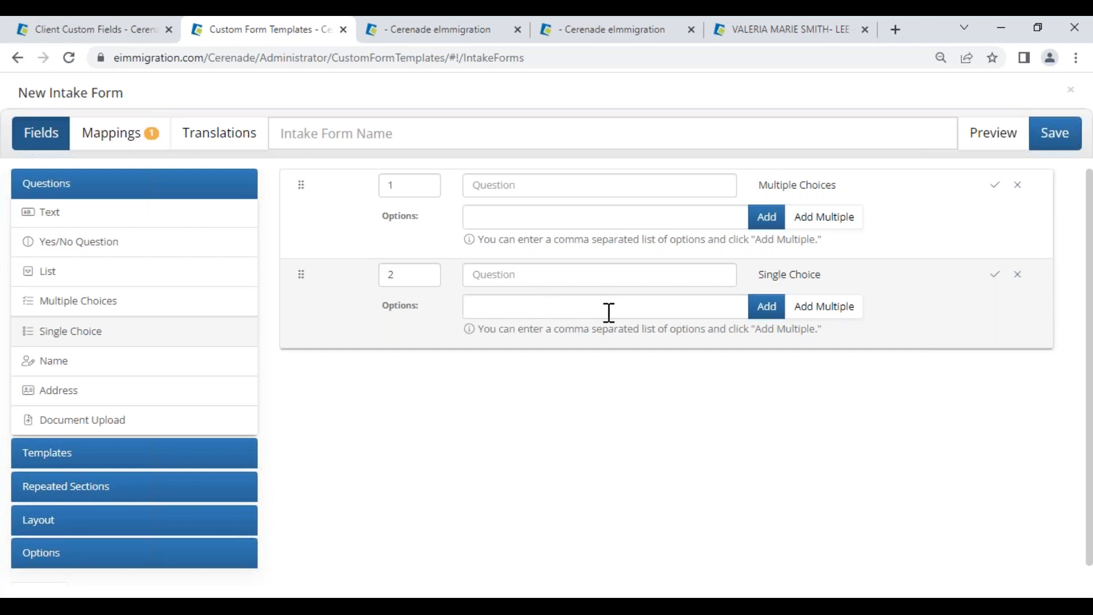
drag(759, 186, 840, 190)
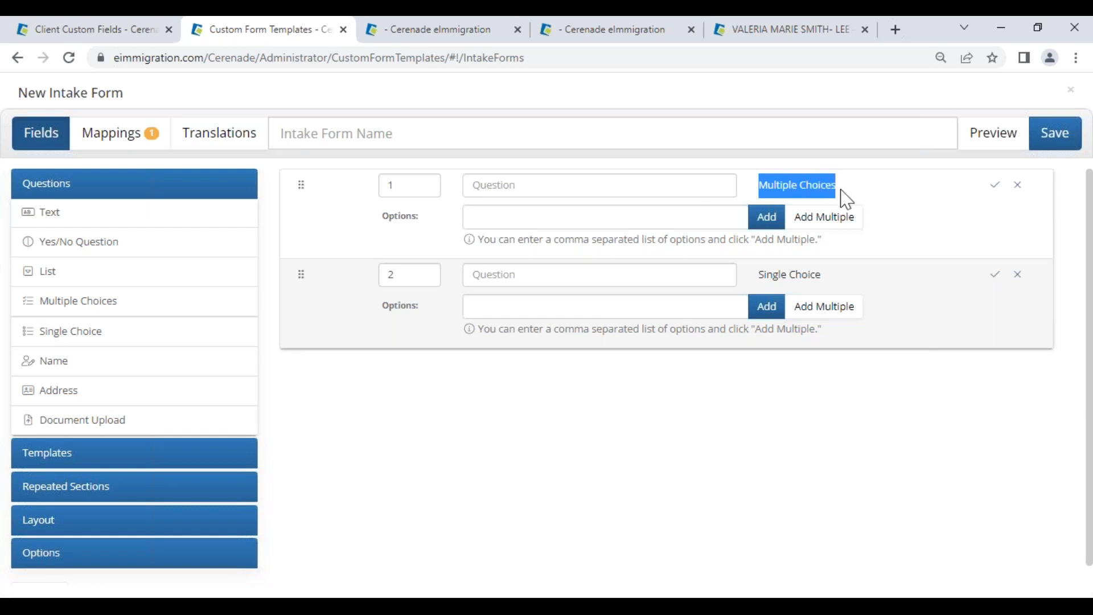
click(762, 277)
drag(760, 275, 828, 294)
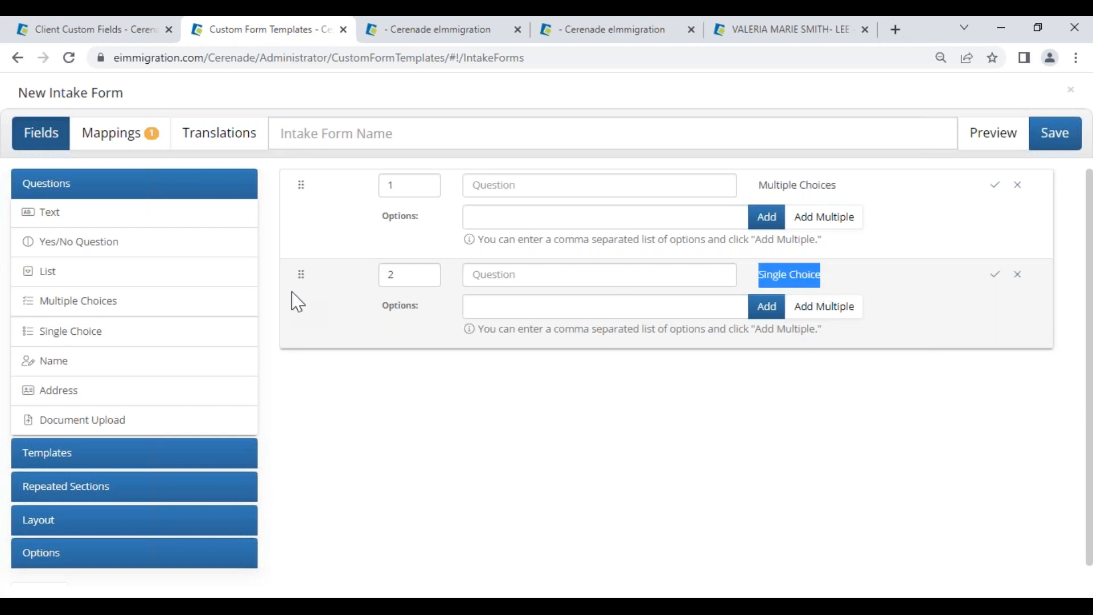
Step: Add a List question as item 3 and set its list type to Departments
click(85, 275)
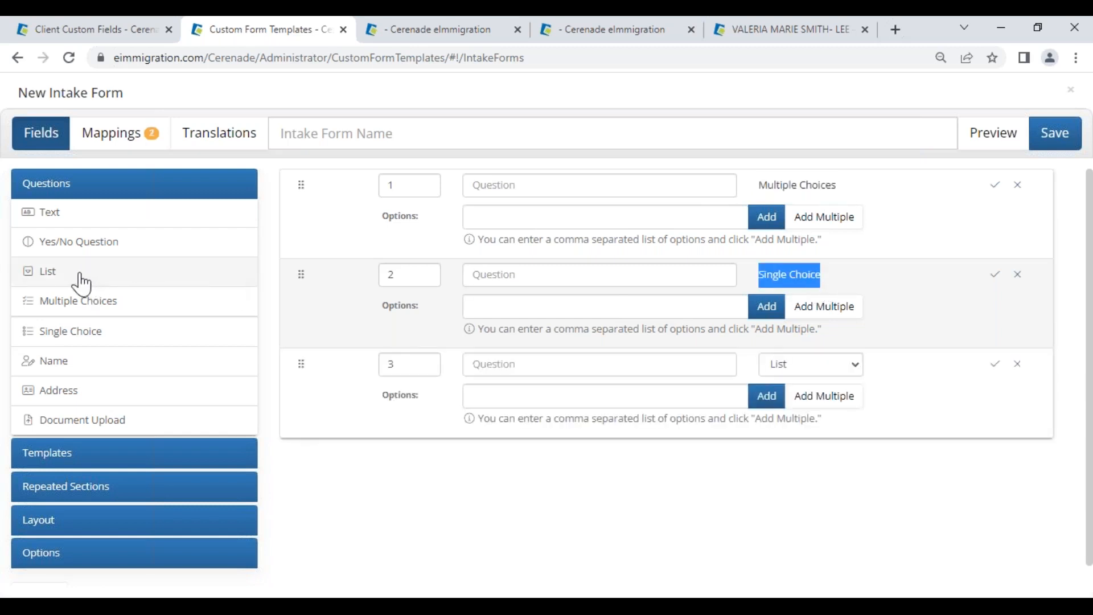
click(788, 373)
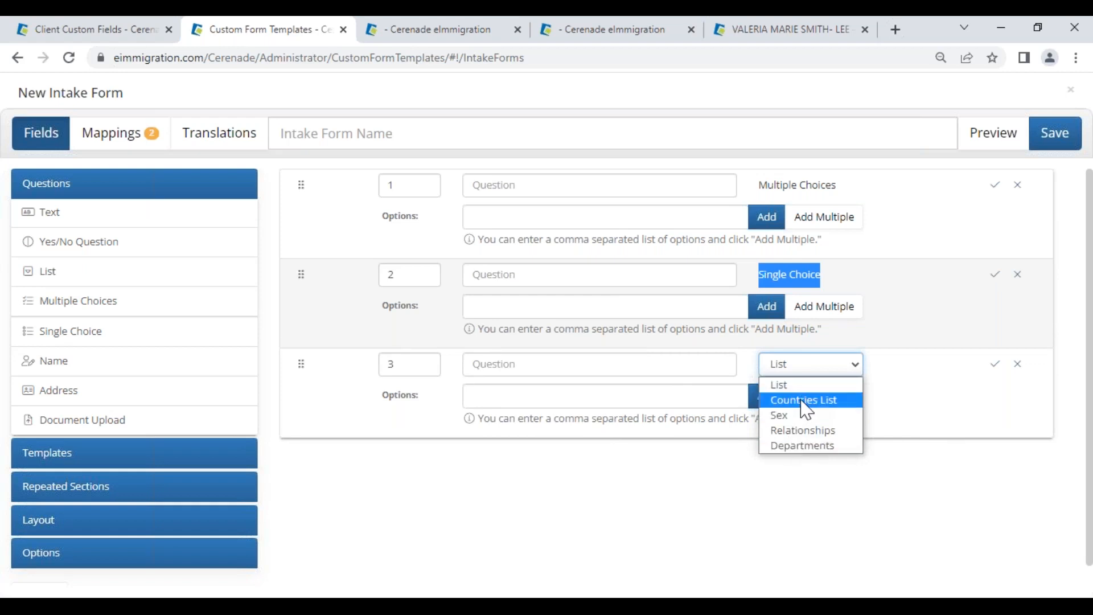
click(809, 446)
click(830, 365)
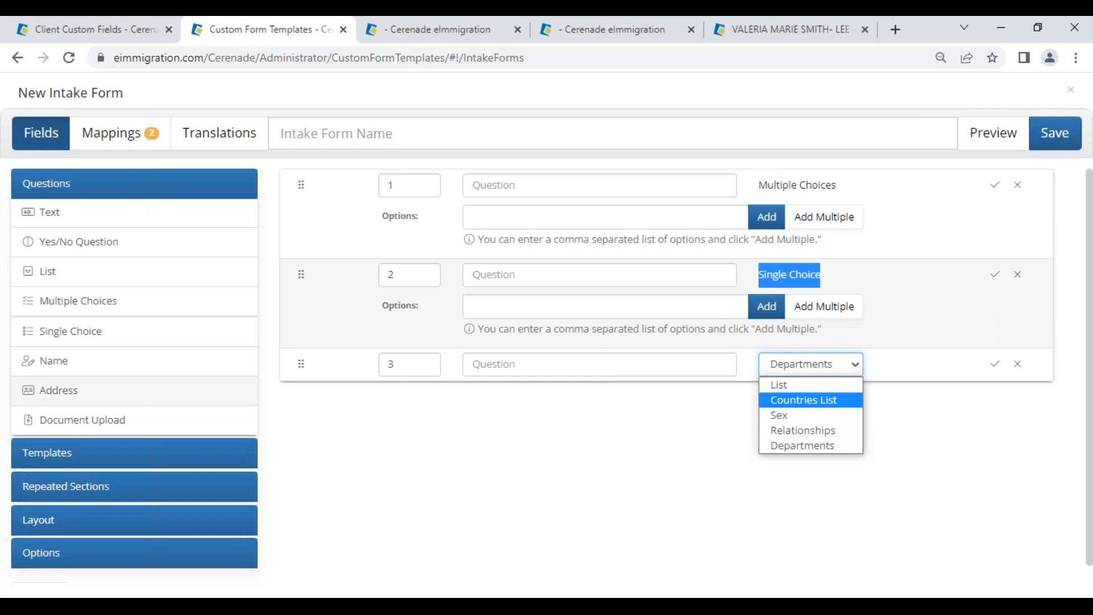
key(Escape)
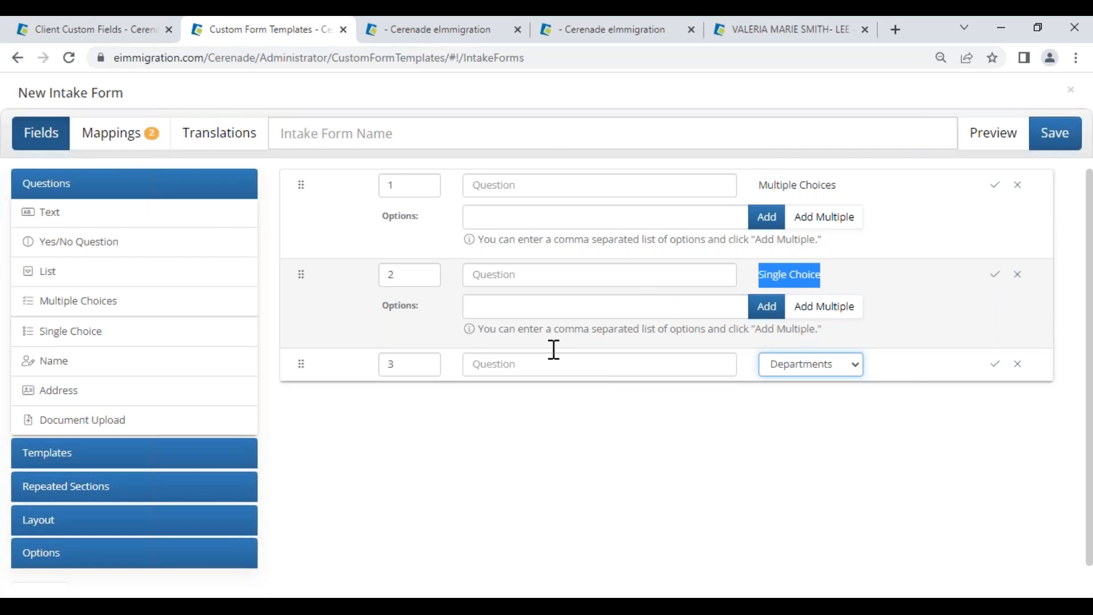
click(1, 102)
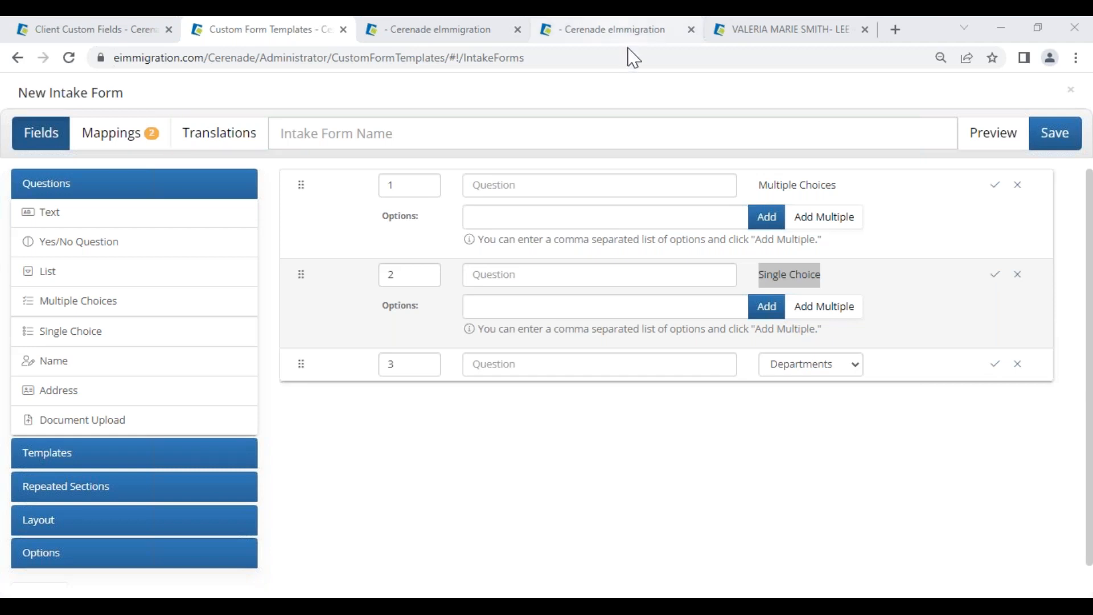
Step: Add Date question 4 worded 'When did you last arrive in the US?'
click(62, 218)
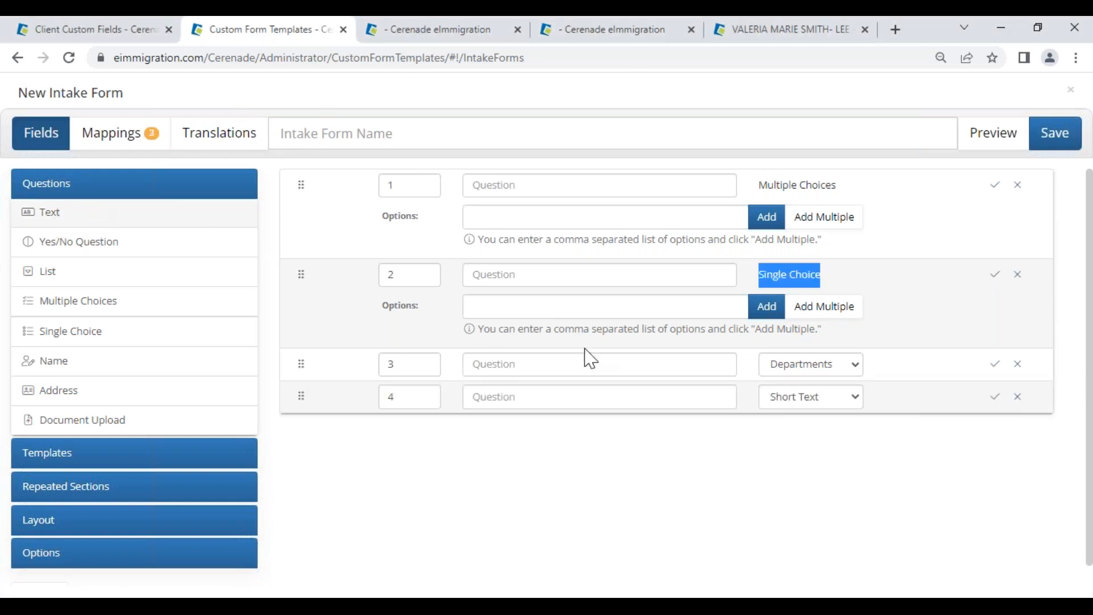
click(789, 403)
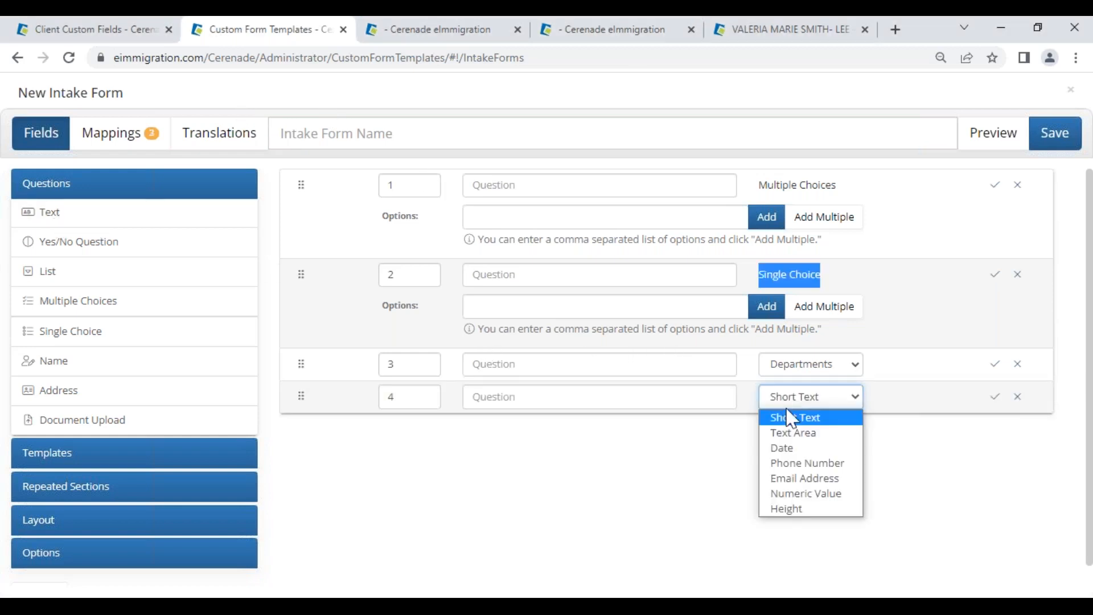
click(783, 448)
drag(417, 398, 324, 407)
click(529, 394)
text(W)
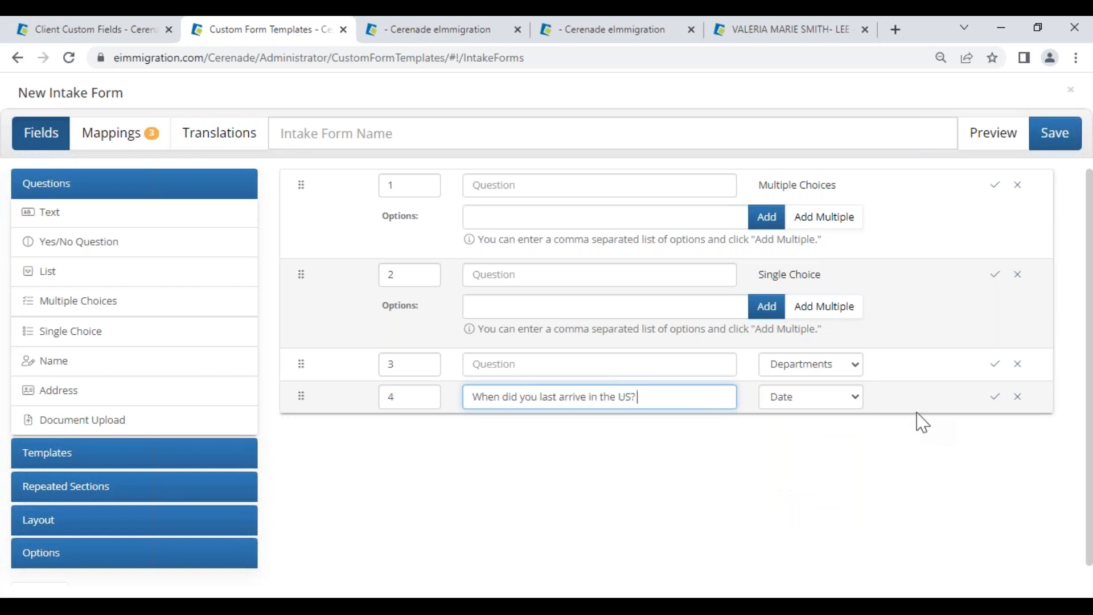
Step: Map question 4 to the date_last_arrived client custom field, then return to Fields
click(144, 153)
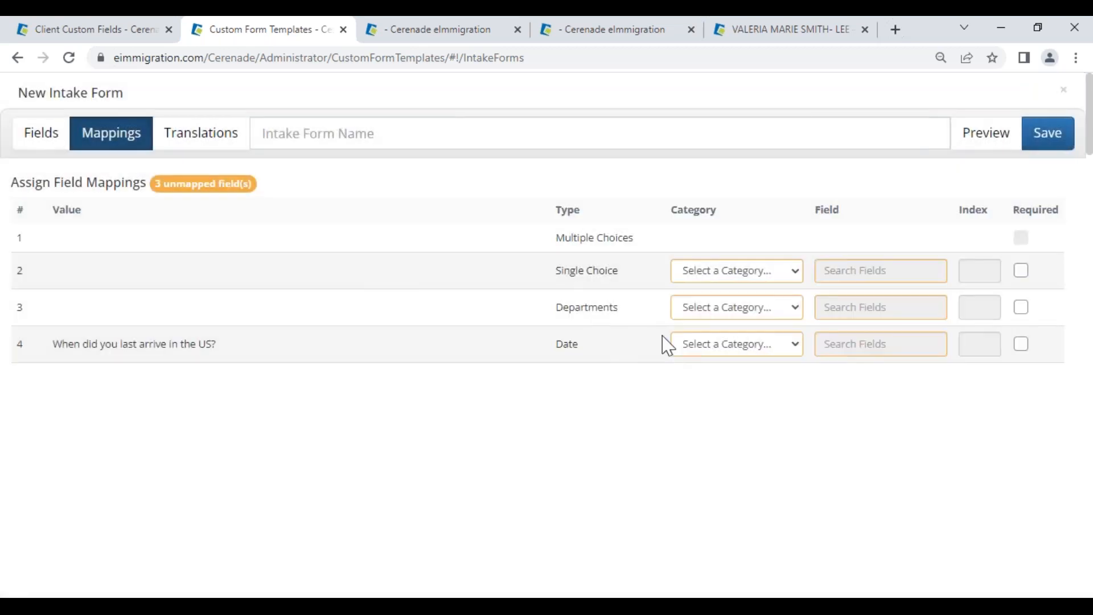
click(695, 345)
click(738, 188)
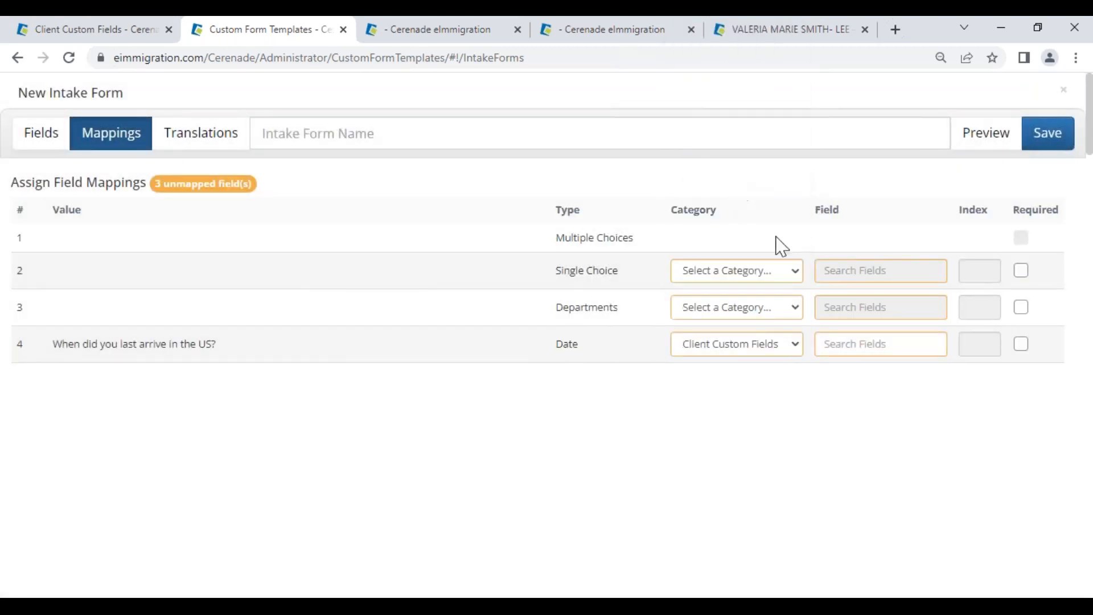
click(846, 347)
text(arriv)
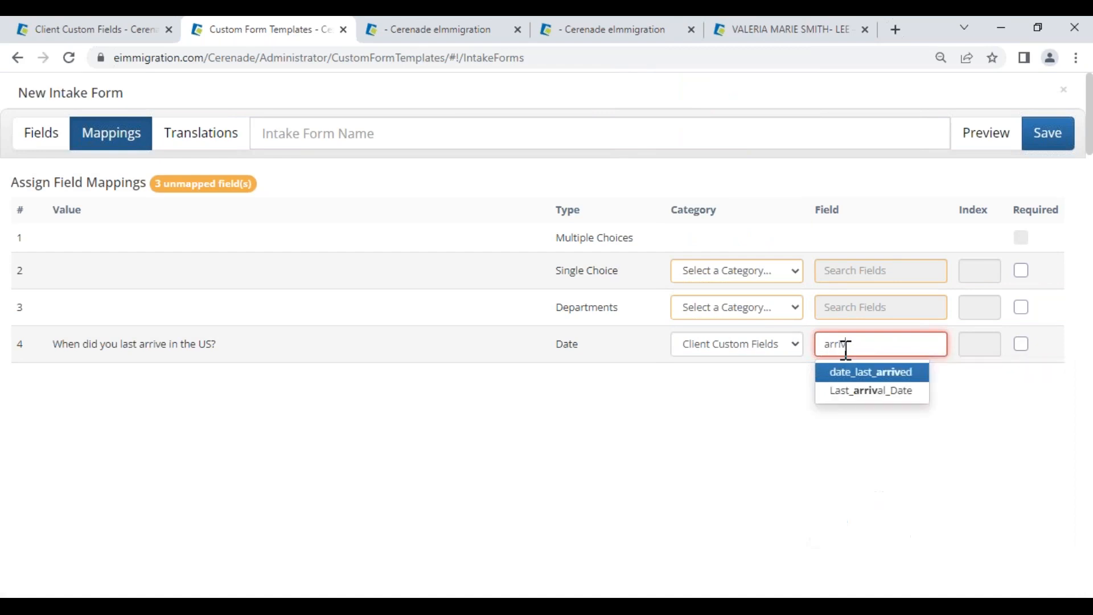
click(870, 376)
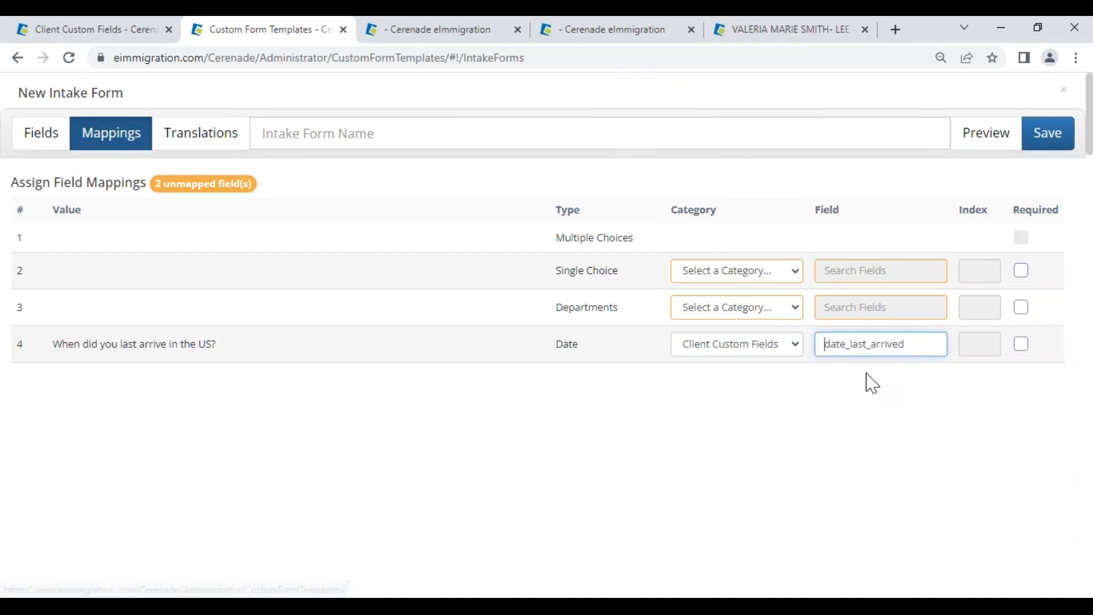
double_click(592, 350)
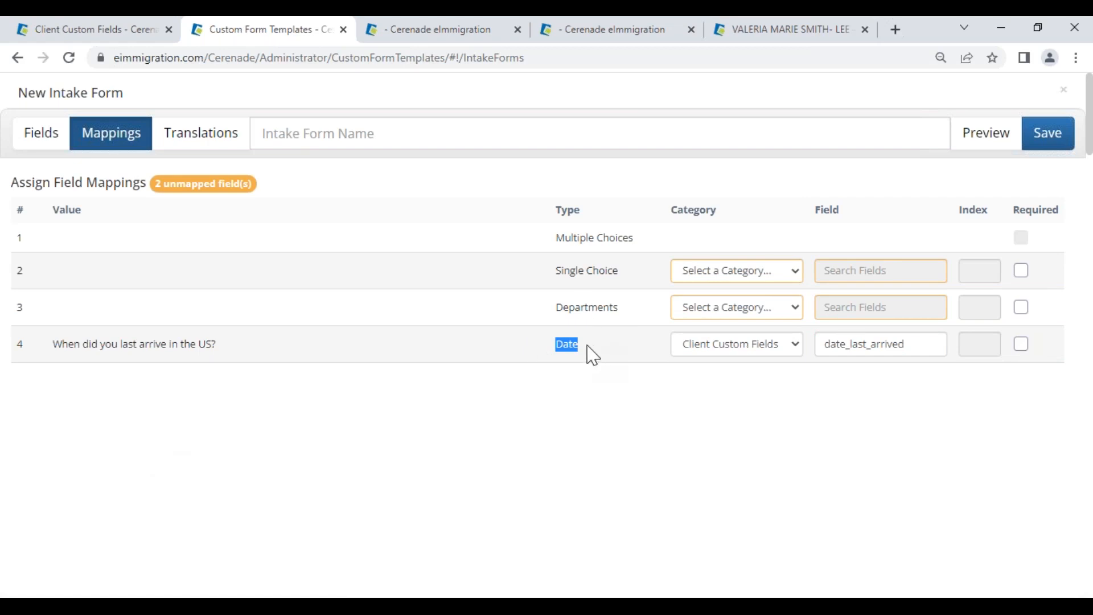
click(38, 135)
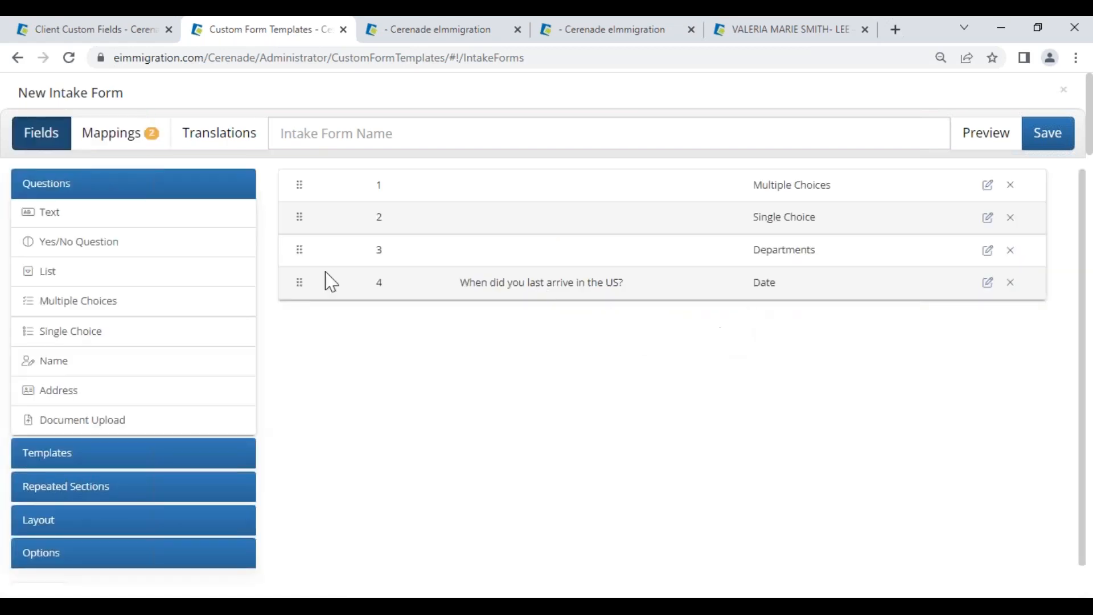
Step: Add a short-text question 5, a single-choice question 6 and a list question 7
click(56, 219)
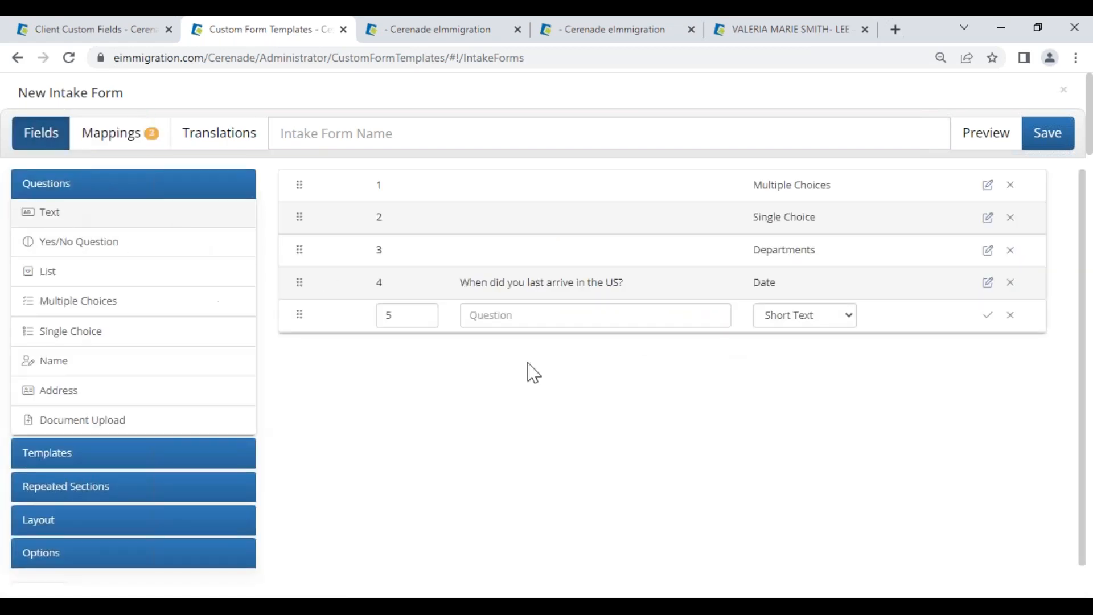
click(804, 323)
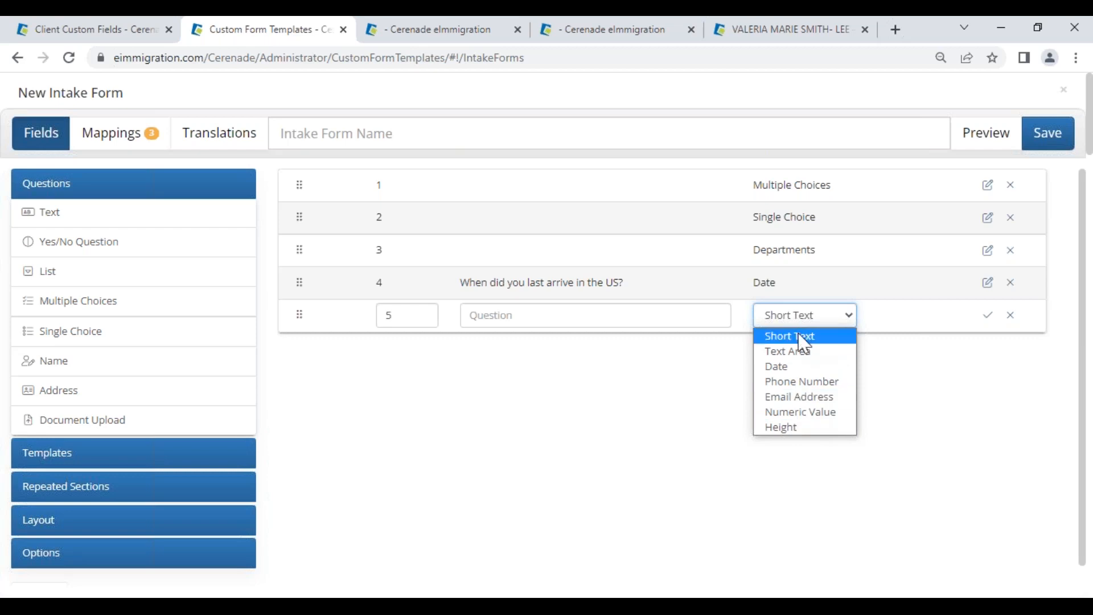
click(78, 335)
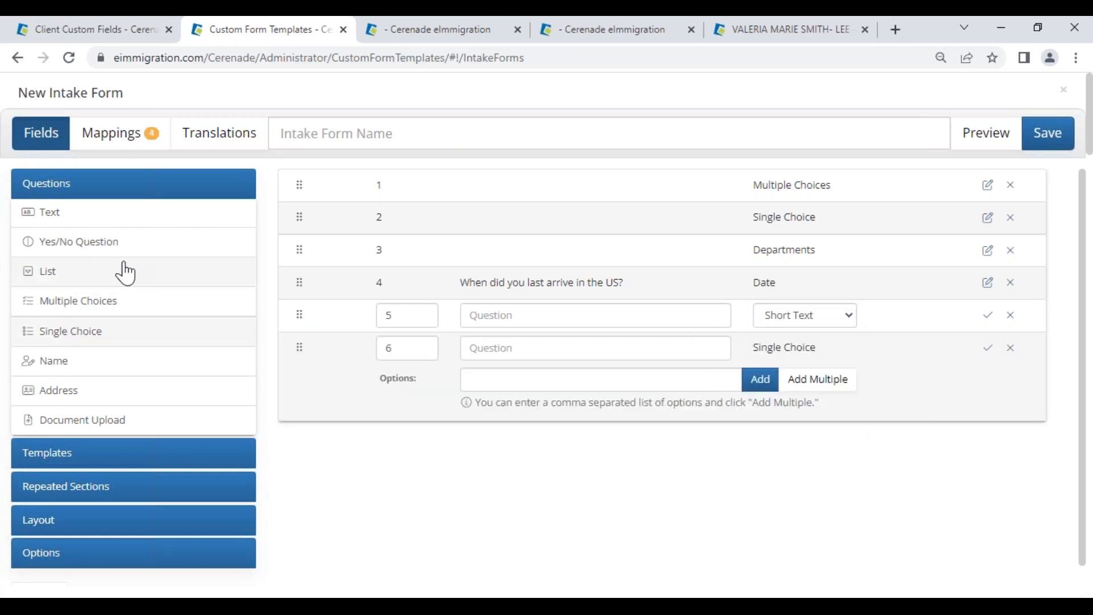
click(68, 279)
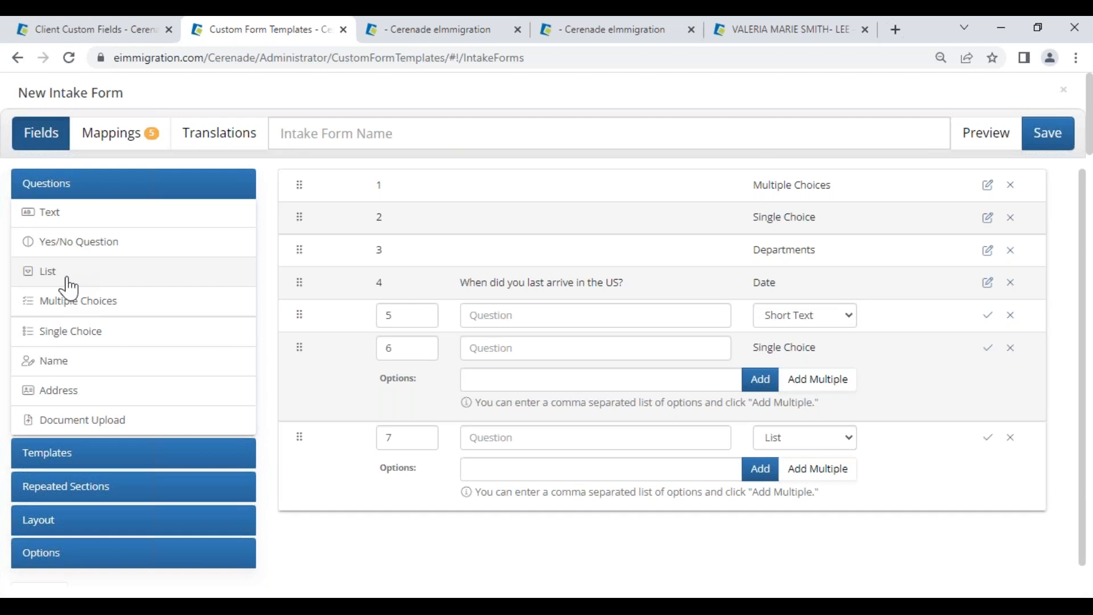
click(830, 438)
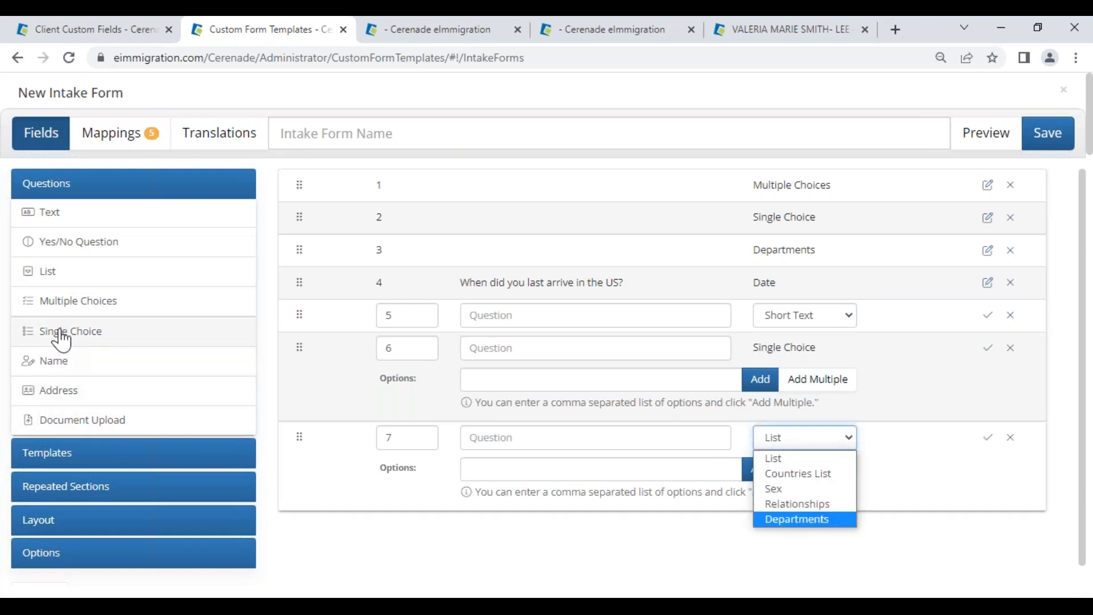
Step: Add a plain yes/no question 8, then bring back the PowerPoint slide show
click(73, 244)
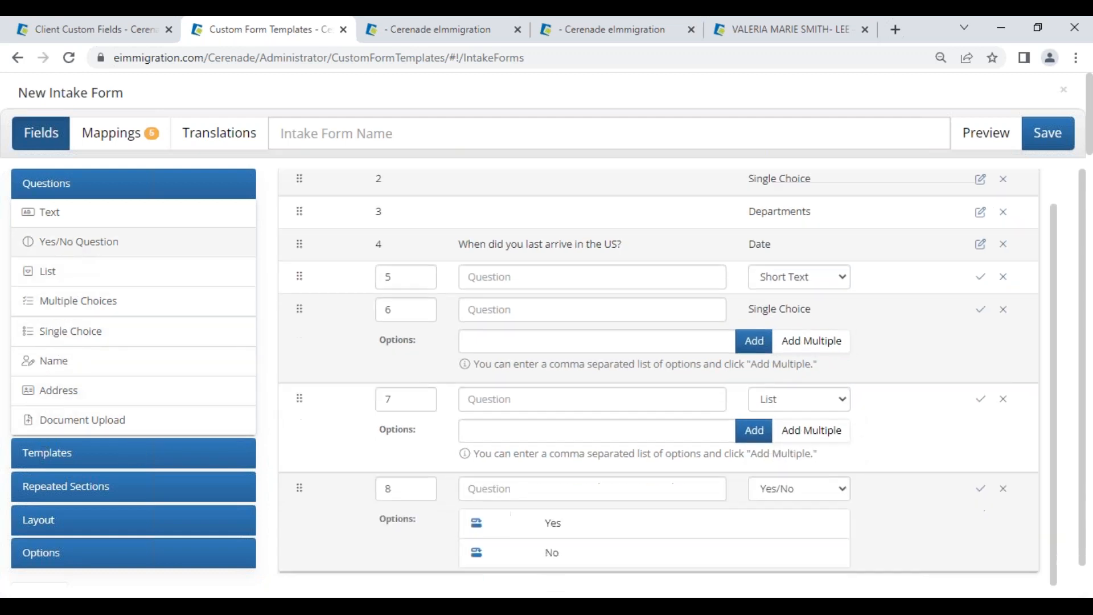
click(786, 505)
click(958, 521)
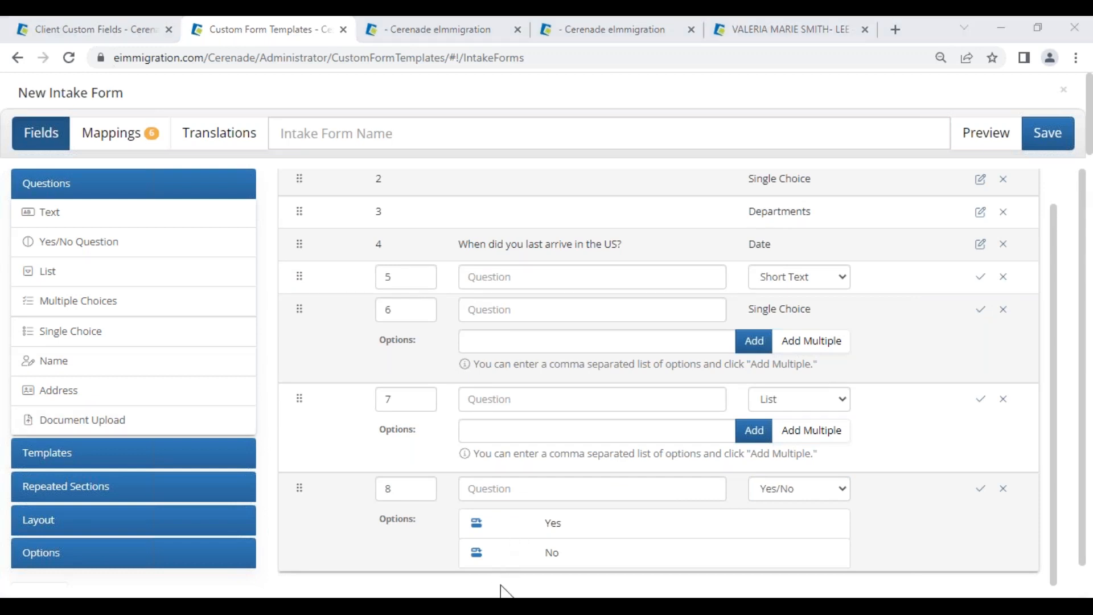
mouse_move(504, 595)
click(567, 569)
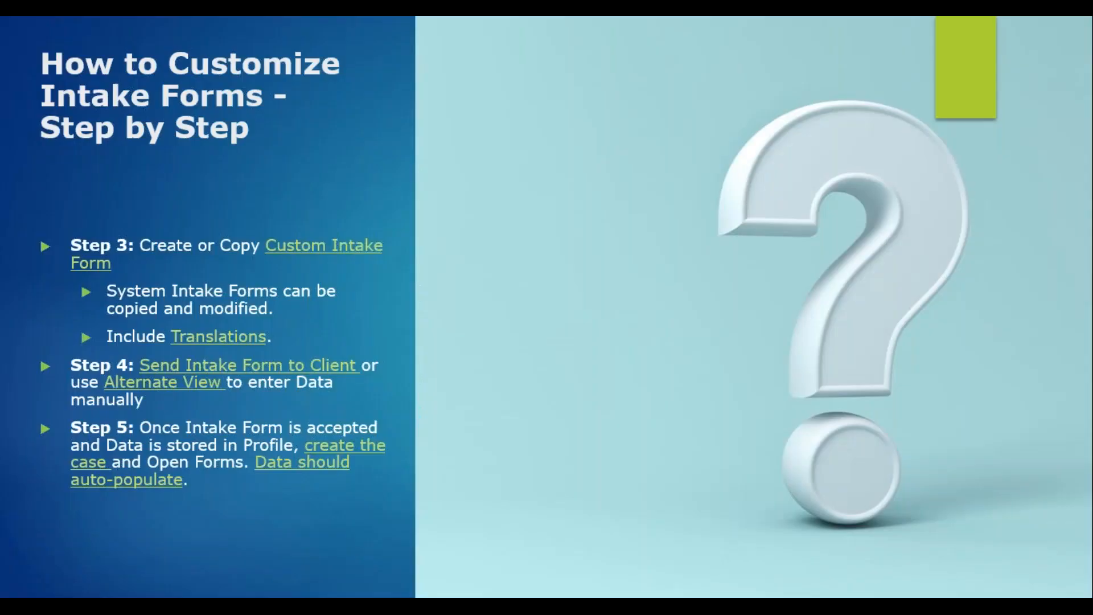
Step: Advance the slide show, then go back one slide to the agenda slide
click(155, 519)
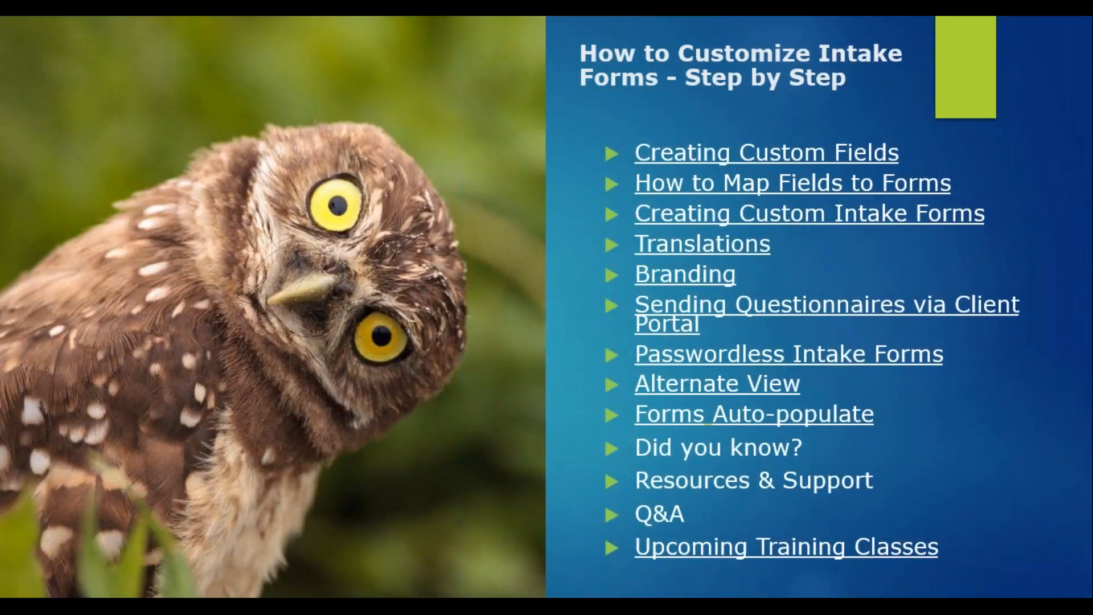
key(Left)
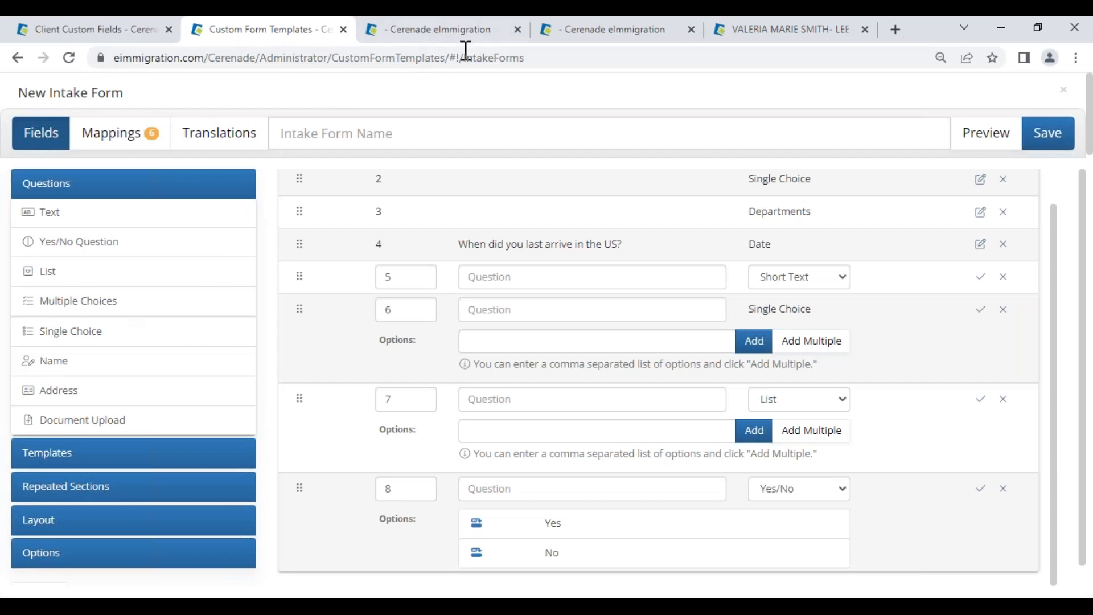
Step: Close the DS-160 form discarding changes, return to the home page, and close the client tab
click(566, 33)
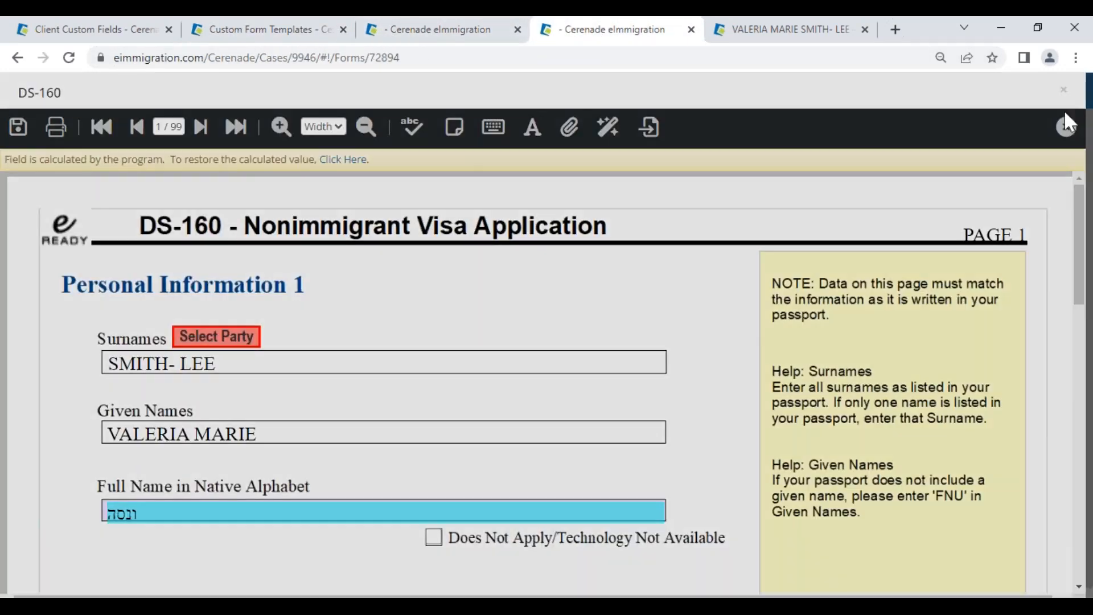
click(1066, 121)
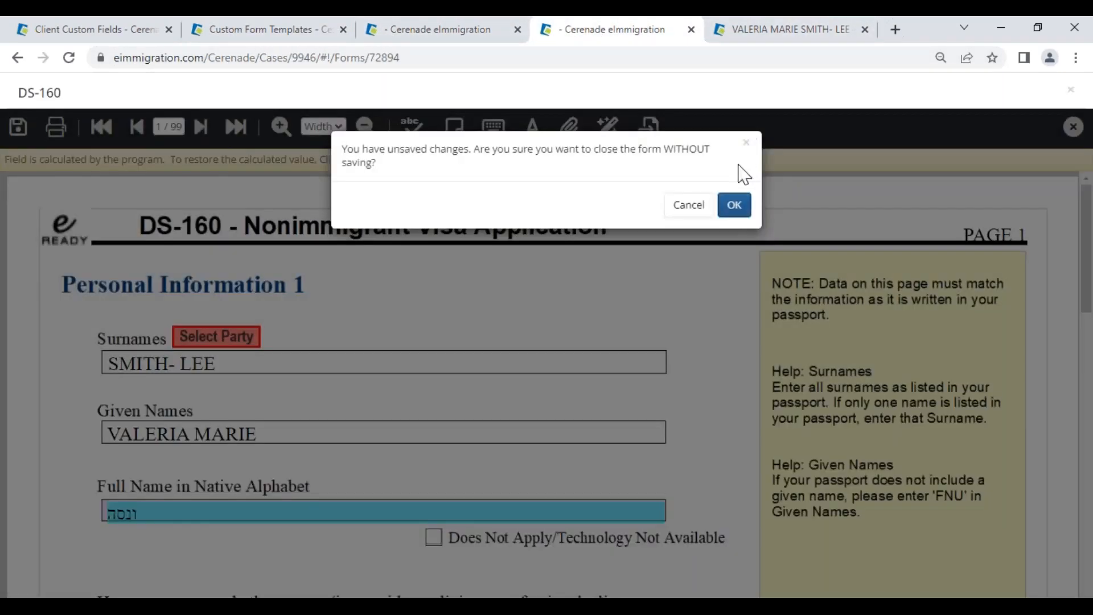
click(734, 205)
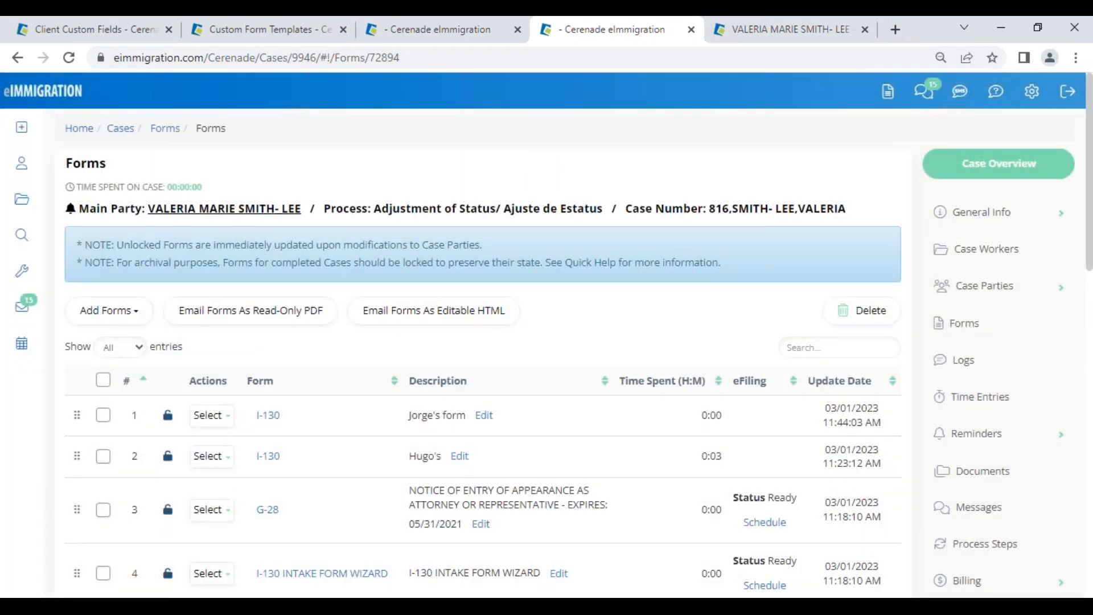
click(42, 94)
click(865, 29)
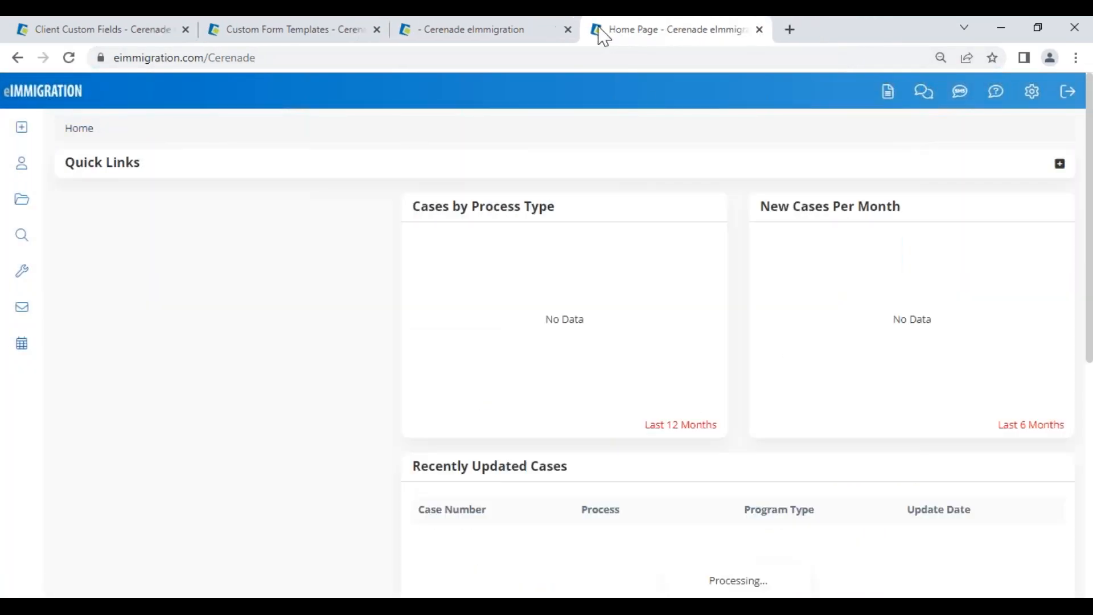
Step: Close the extra tabs and choose Print/View Questionnaire(s) under Create > Questionnaire
click(568, 30)
click(376, 29)
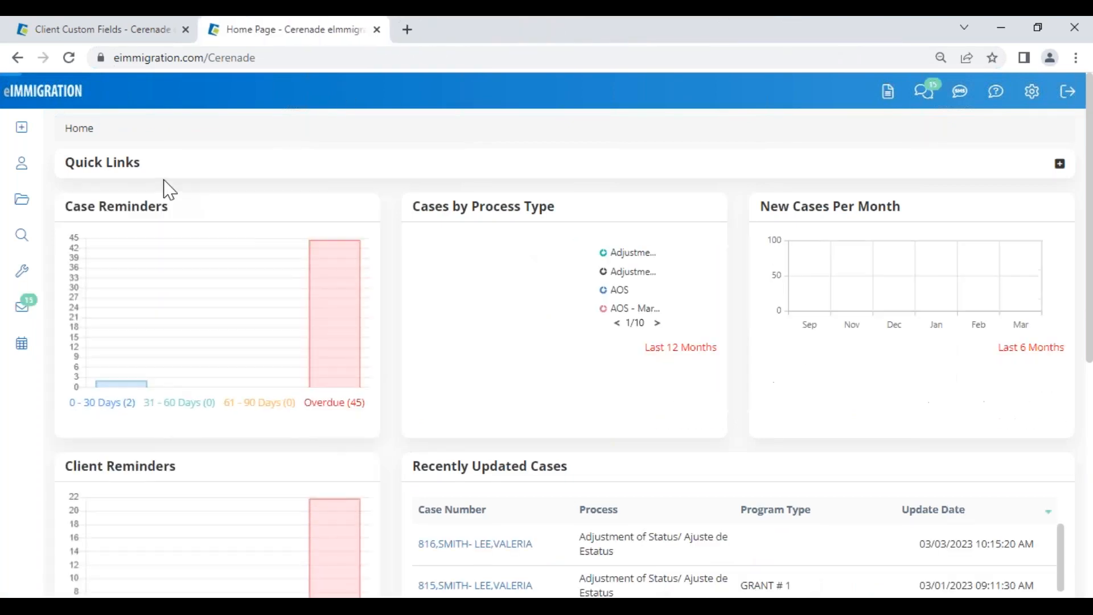
click(24, 128)
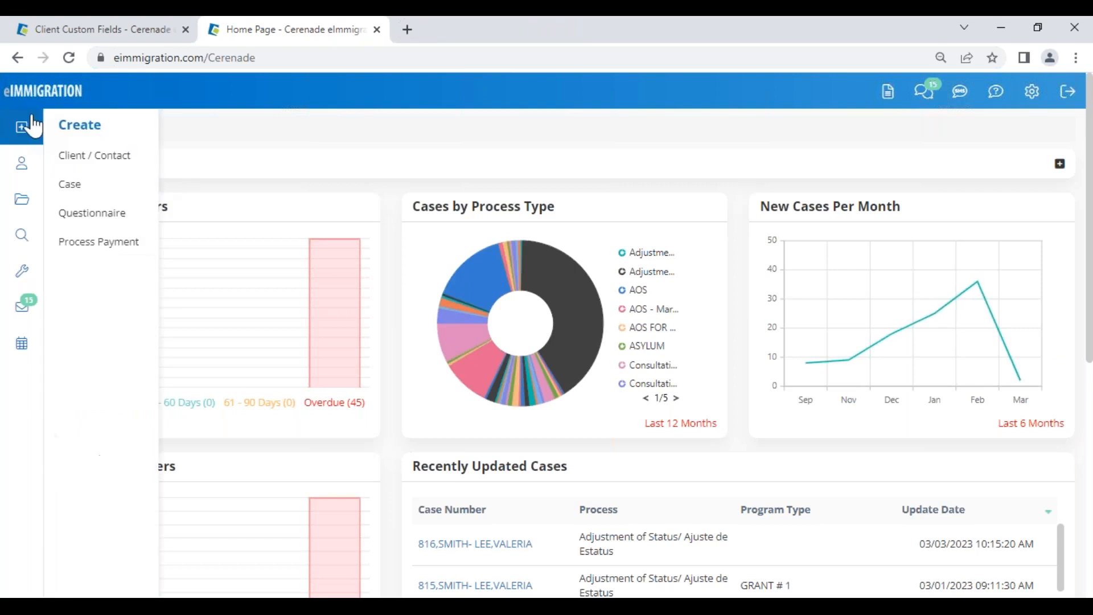
click(80, 214)
click(194, 197)
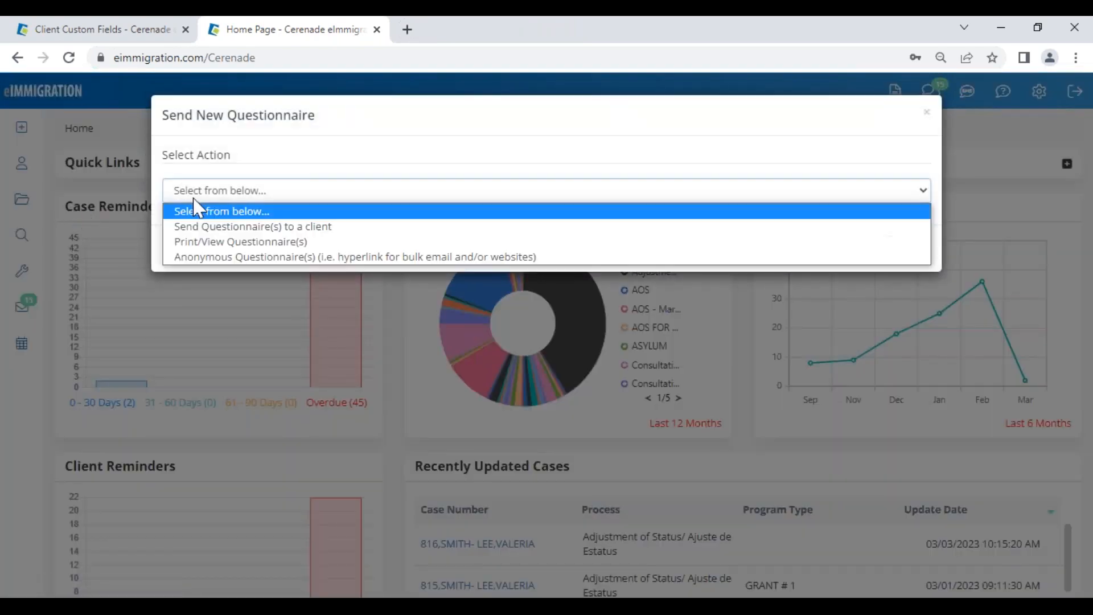
click(201, 246)
Step: Open the FULL Asylum Questionnaire for viewing
scroll(362, 488, down, 6)
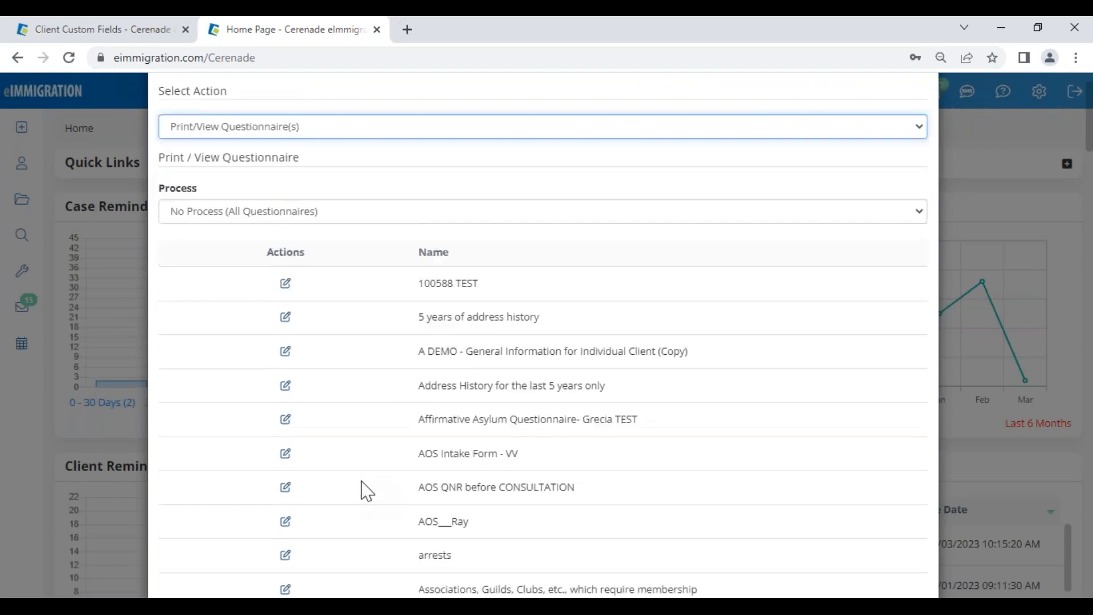
scroll(367, 491, down, 15)
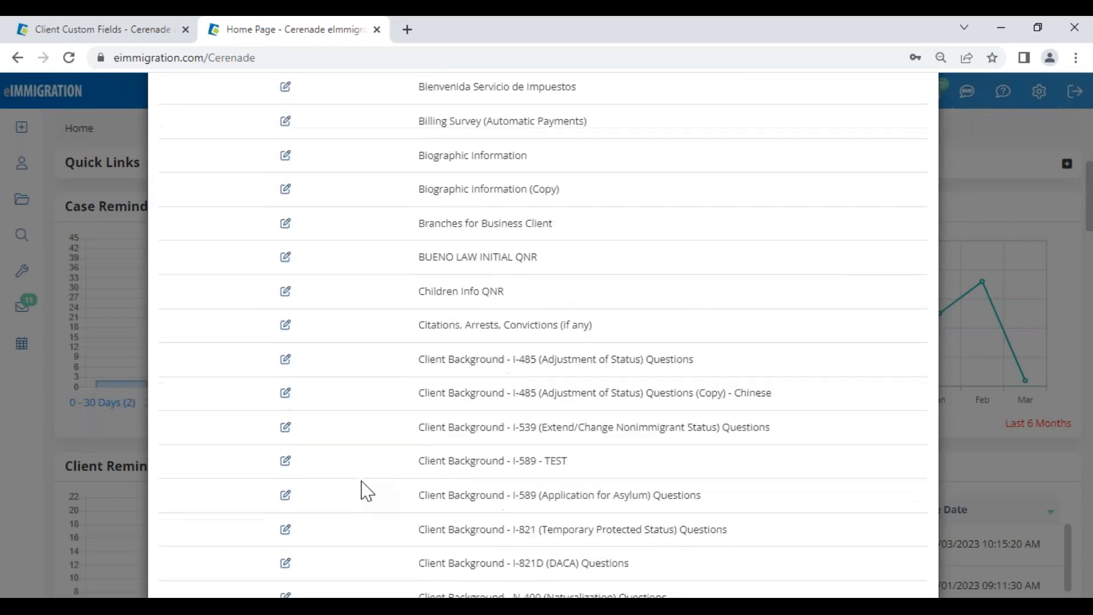
scroll(408, 354, down, 3)
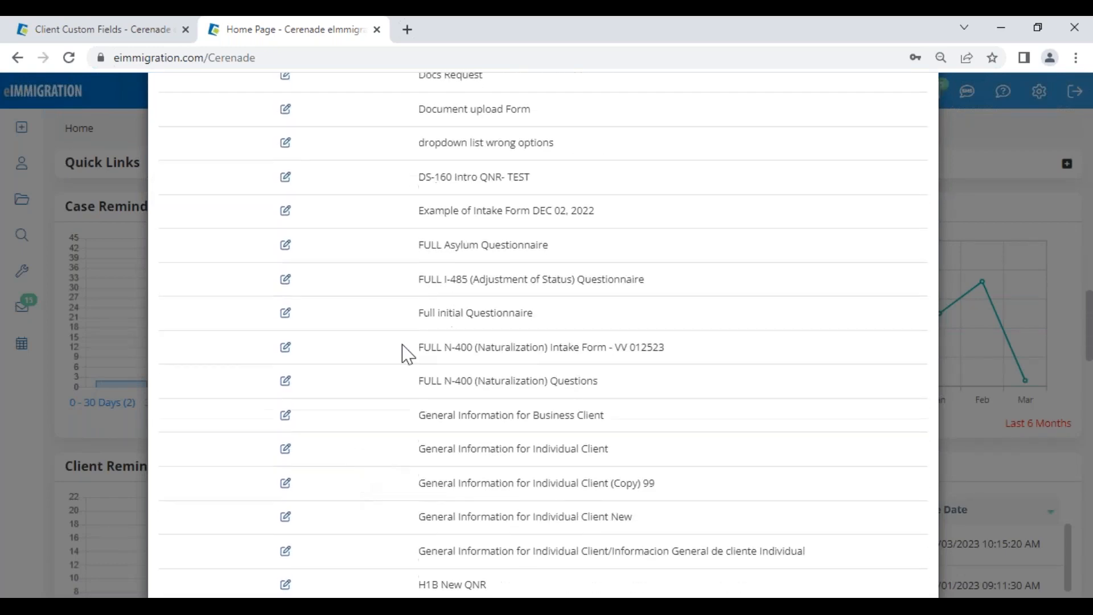
drag(419, 247, 578, 239)
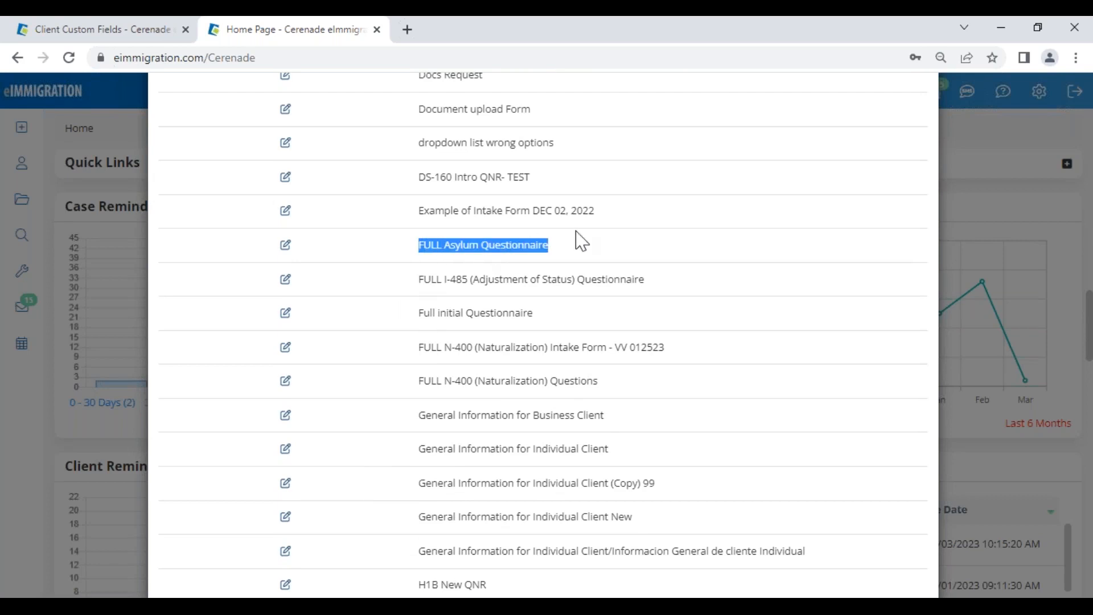
click(286, 246)
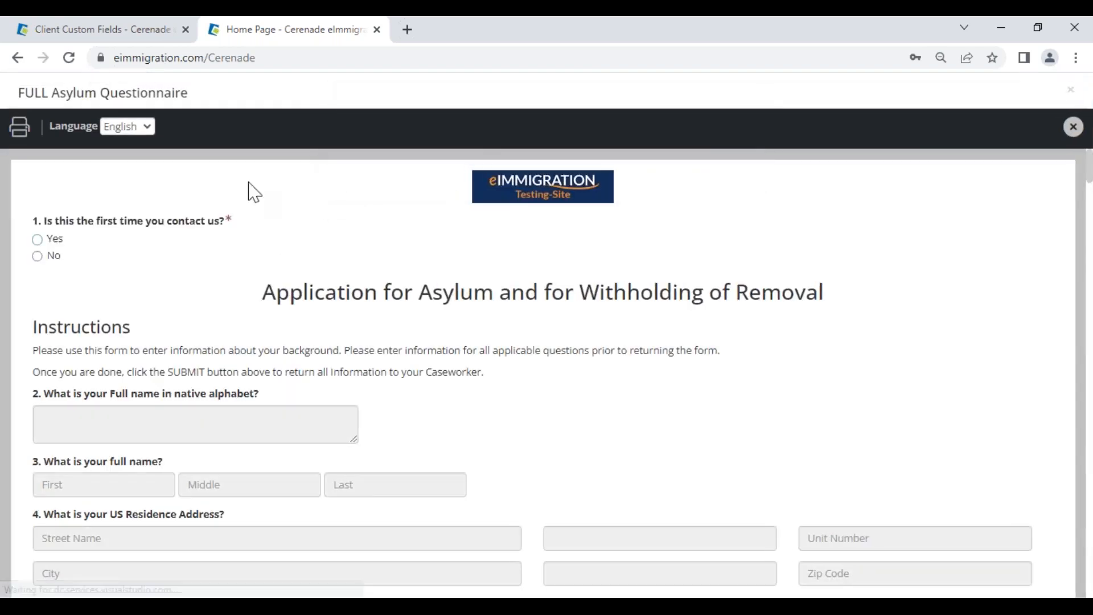
Step: Preview the FULL Asylum Questionnaire in Spanish, then close the preview and the Send New Questionnaire dialog
click(143, 130)
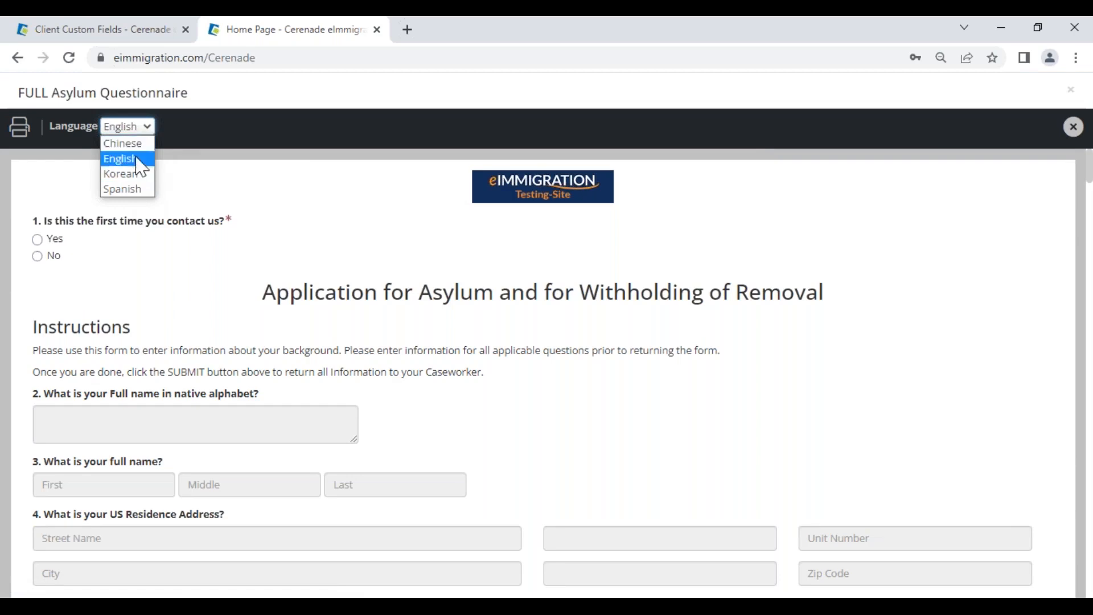
click(130, 189)
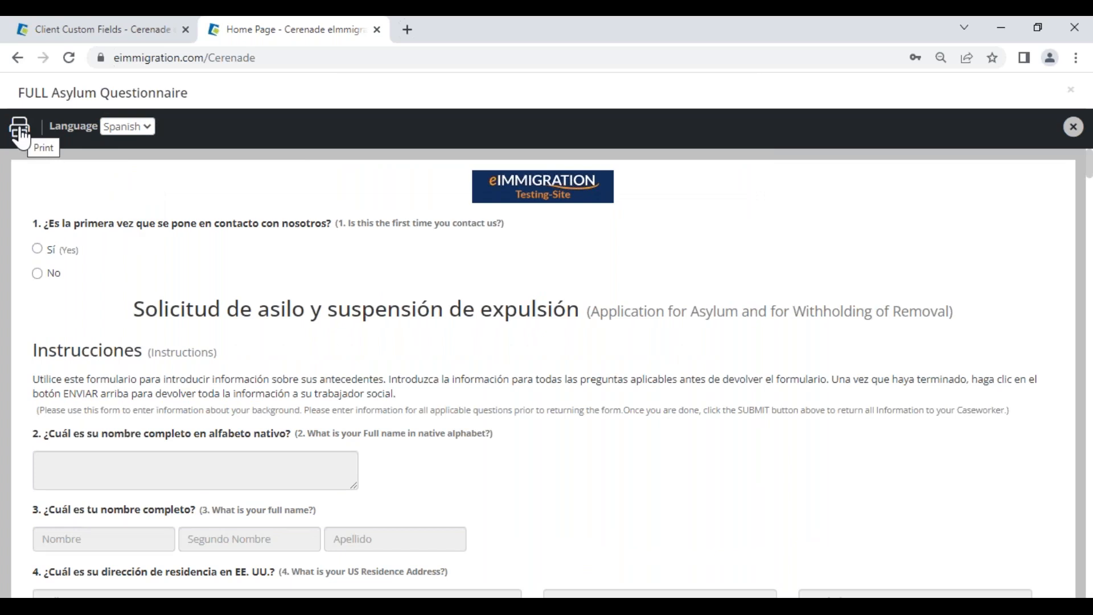
click(1074, 129)
scroll(754, 268, up, 15)
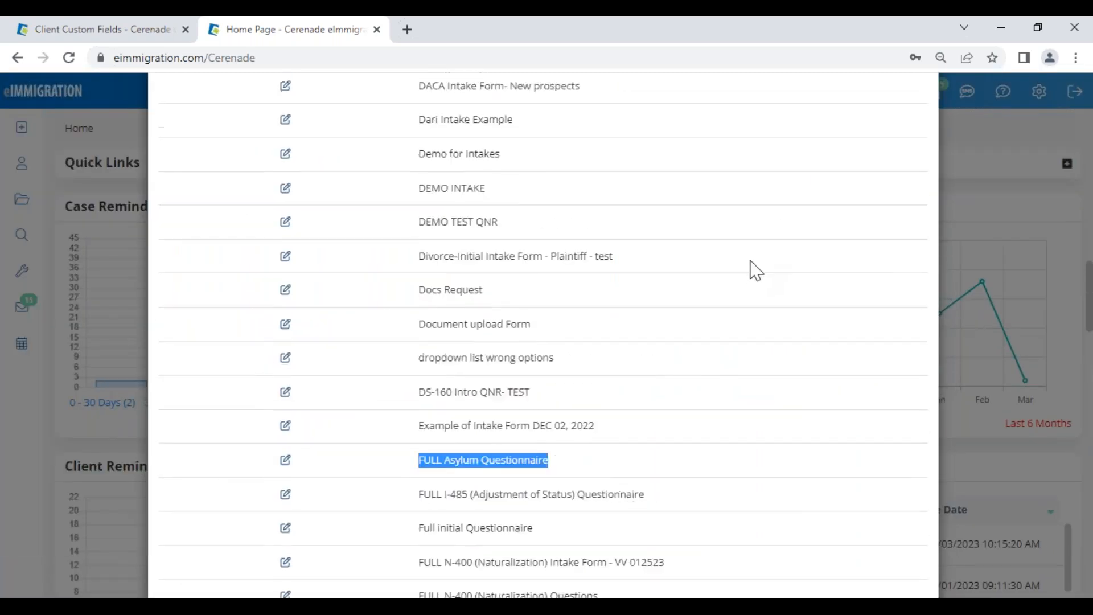
scroll(818, 236, up, 5)
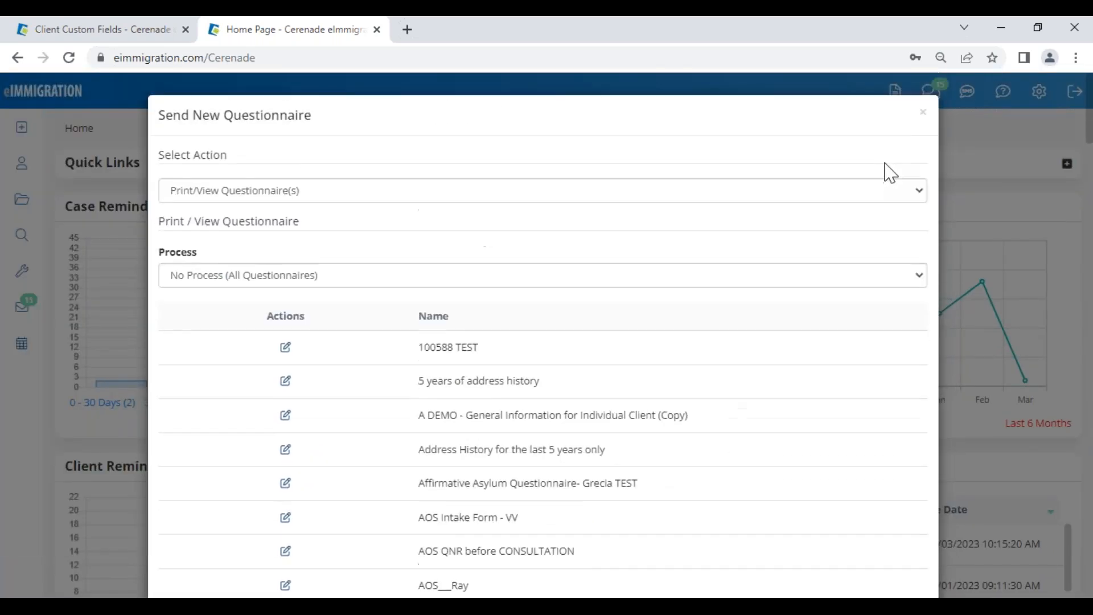
click(924, 117)
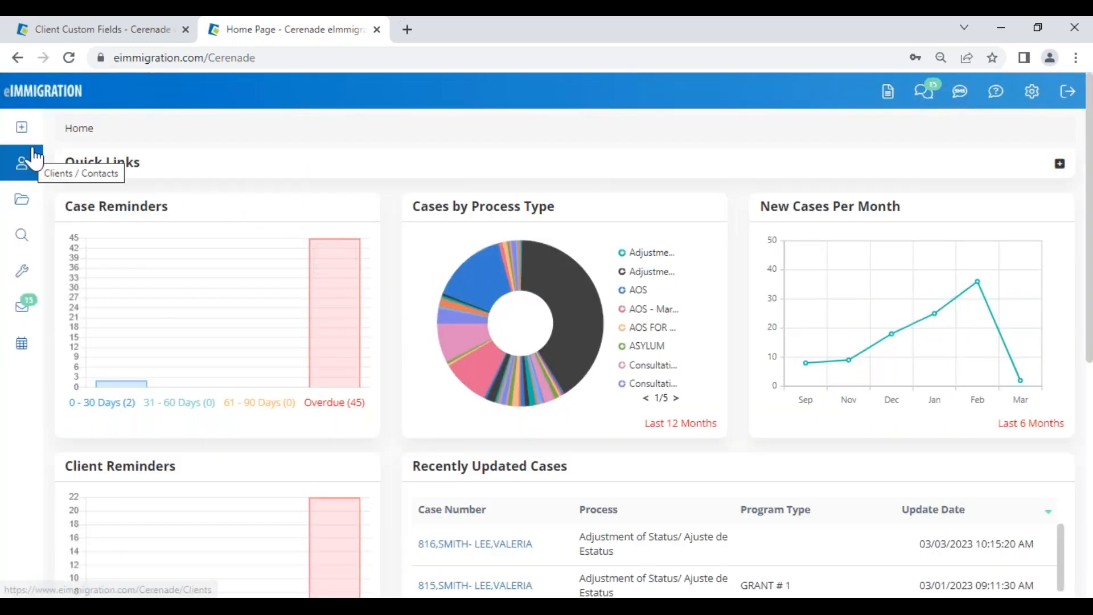
Step: Create a new Male individual contact with the client's first and last name
click(25, 134)
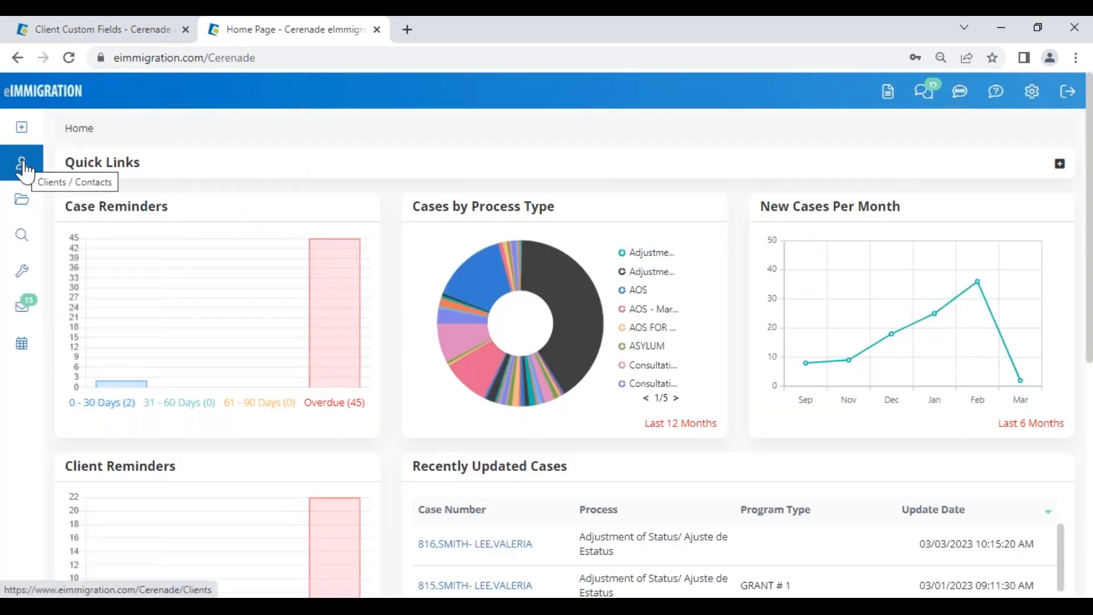
mouse_move(21, 142)
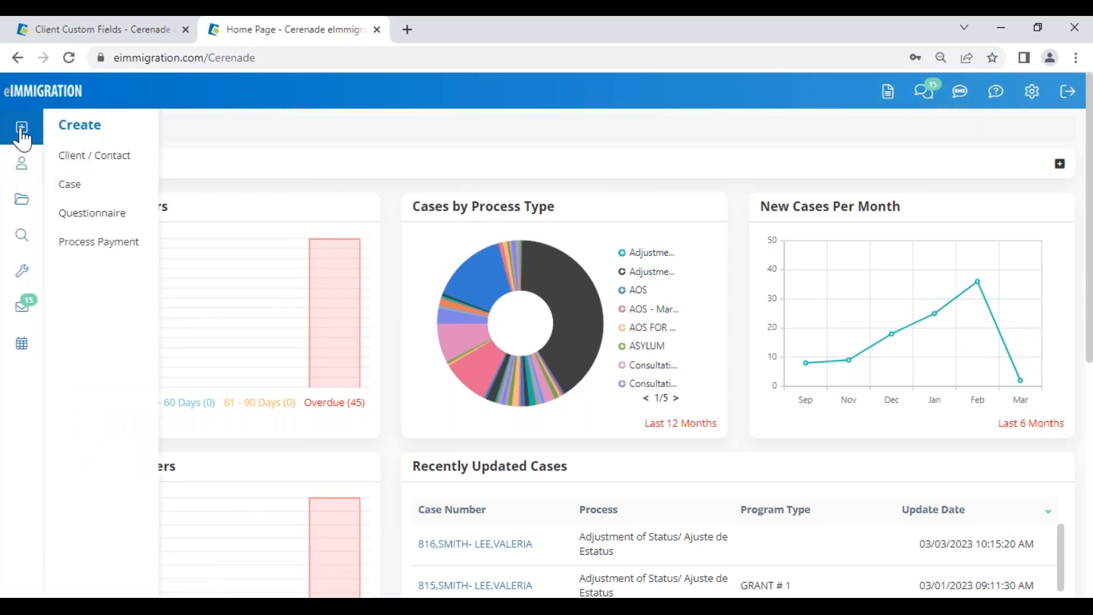
click(71, 160)
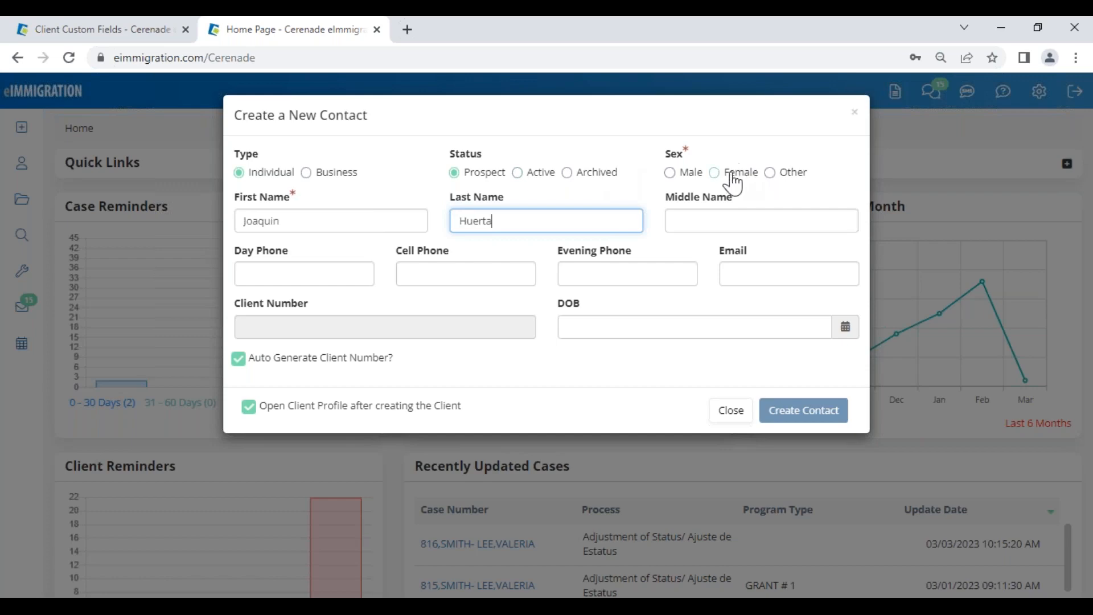
click(715, 172)
click(689, 173)
click(793, 415)
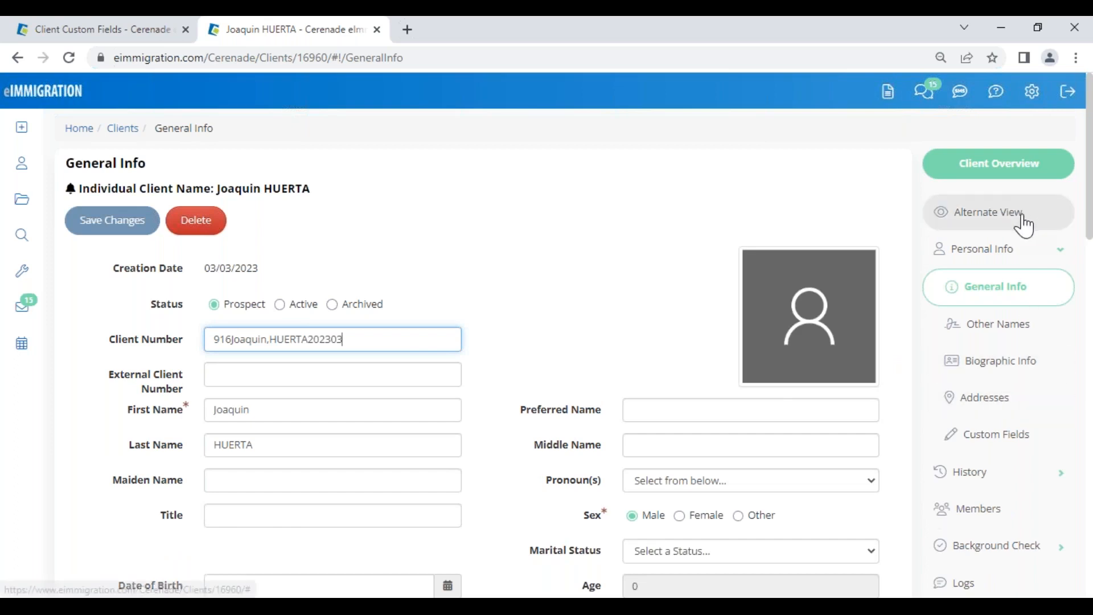
Step: Load the FULL Asylum Questionnaire template in the client's Alternate View
click(994, 223)
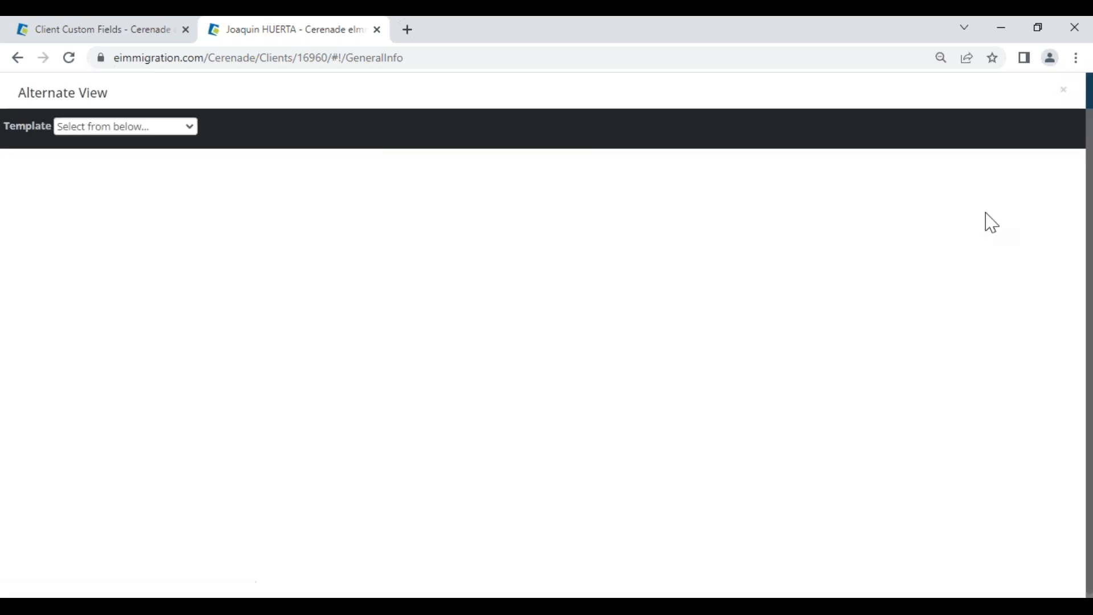
click(105, 130)
scroll(109, 402, down, 10)
scroll(108, 402, down, 2)
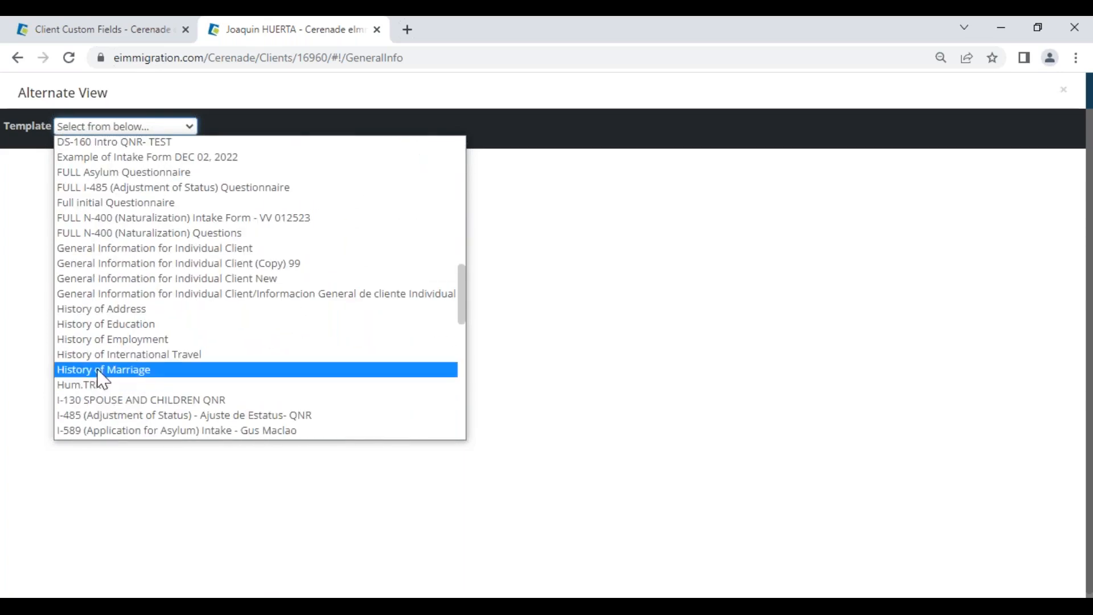
click(116, 172)
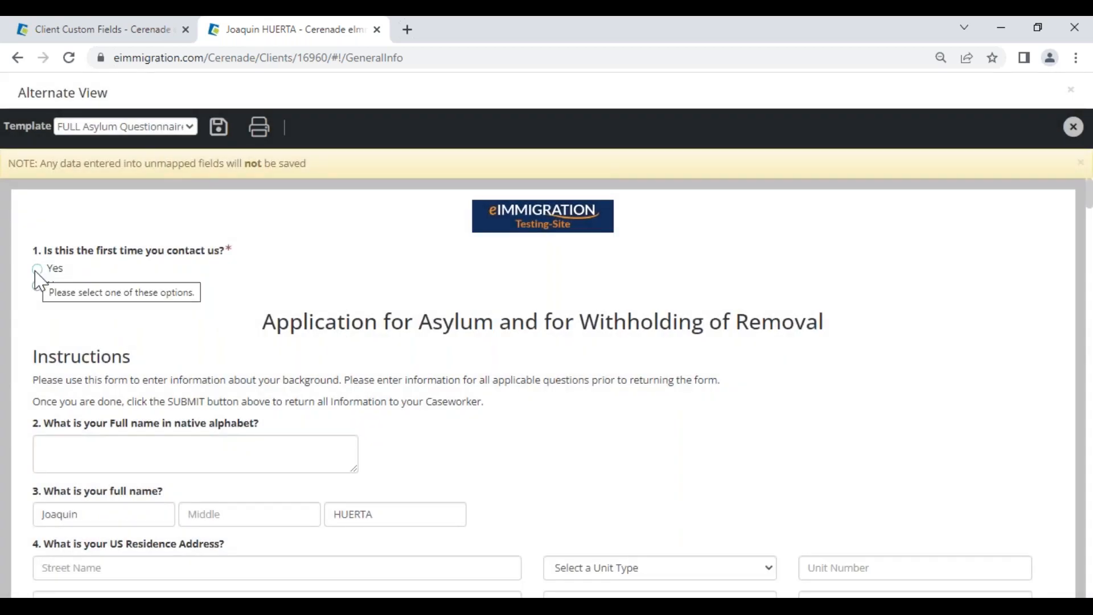
Step: Answer Yes and Internet, enter native name 'test' and street '123 test', and save
click(37, 269)
click(78, 317)
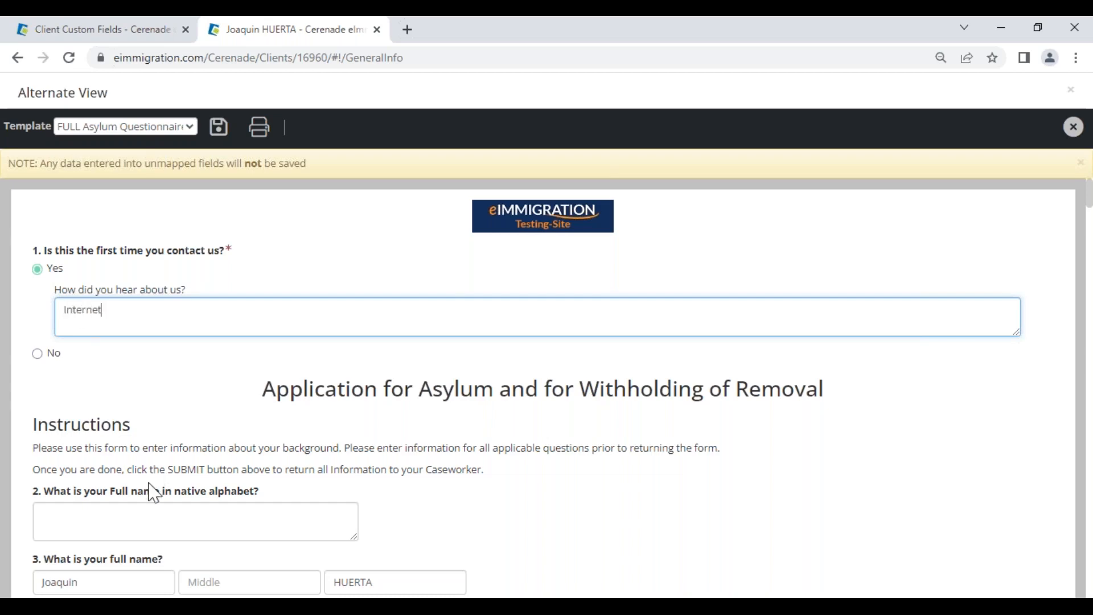
scroll(151, 488, down, 1)
click(103, 430)
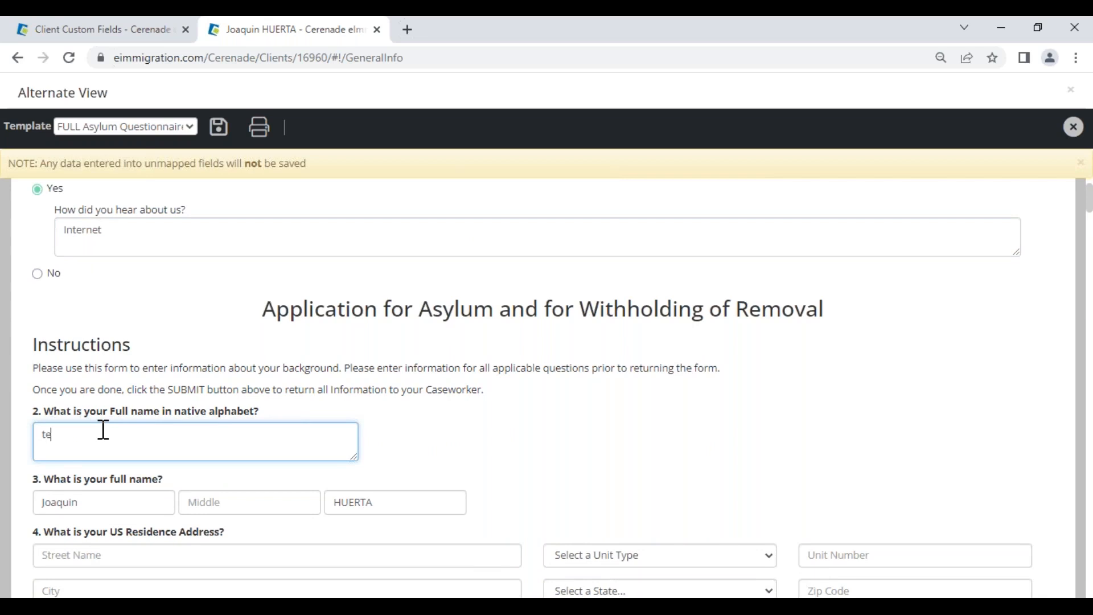
click(164, 556)
text(123 test)
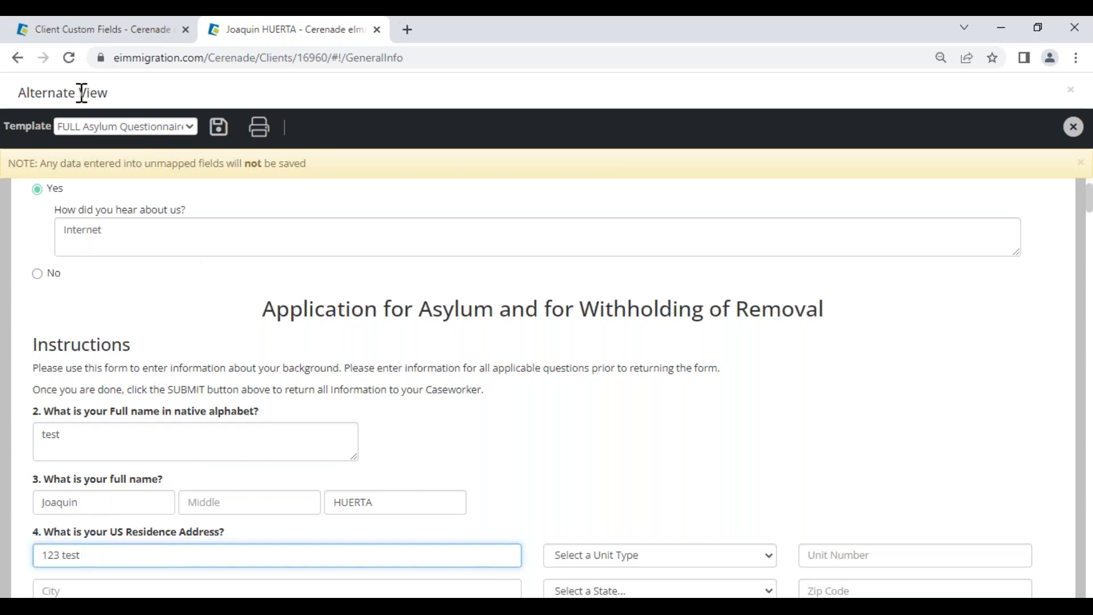
click(219, 128)
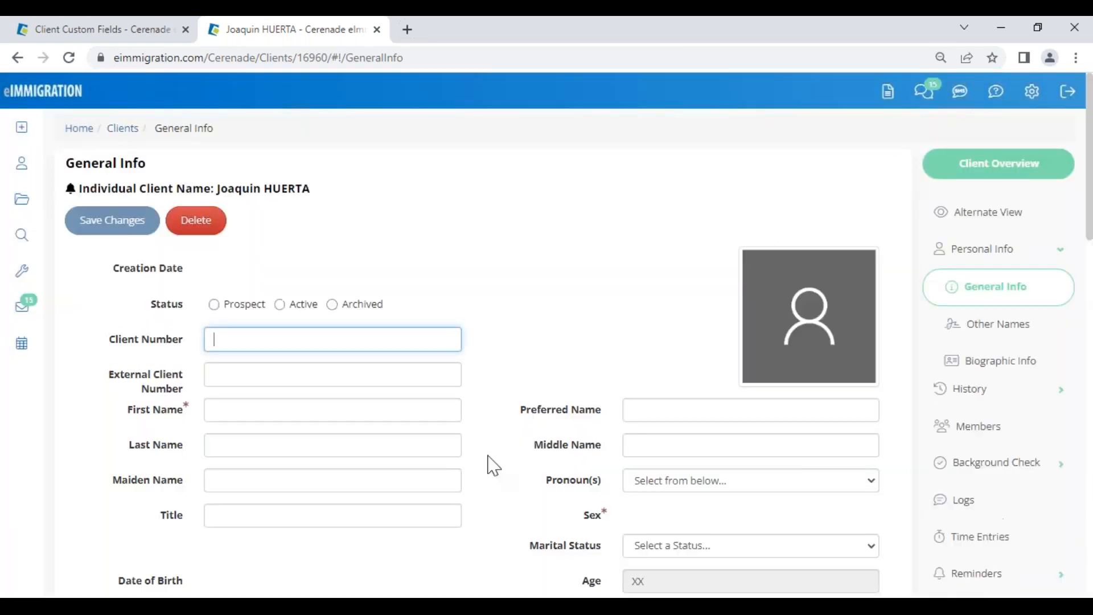
Step: Review the General Info custom fields, including Full Name Native Alphabet
scroll(512, 508, down, 2)
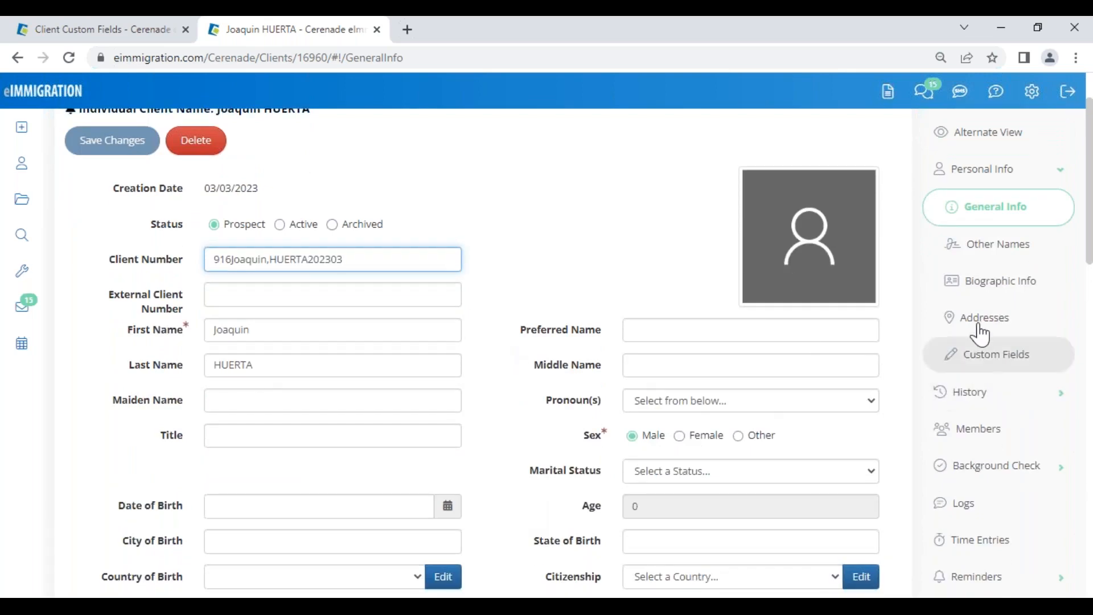
scroll(447, 428, down, 10)
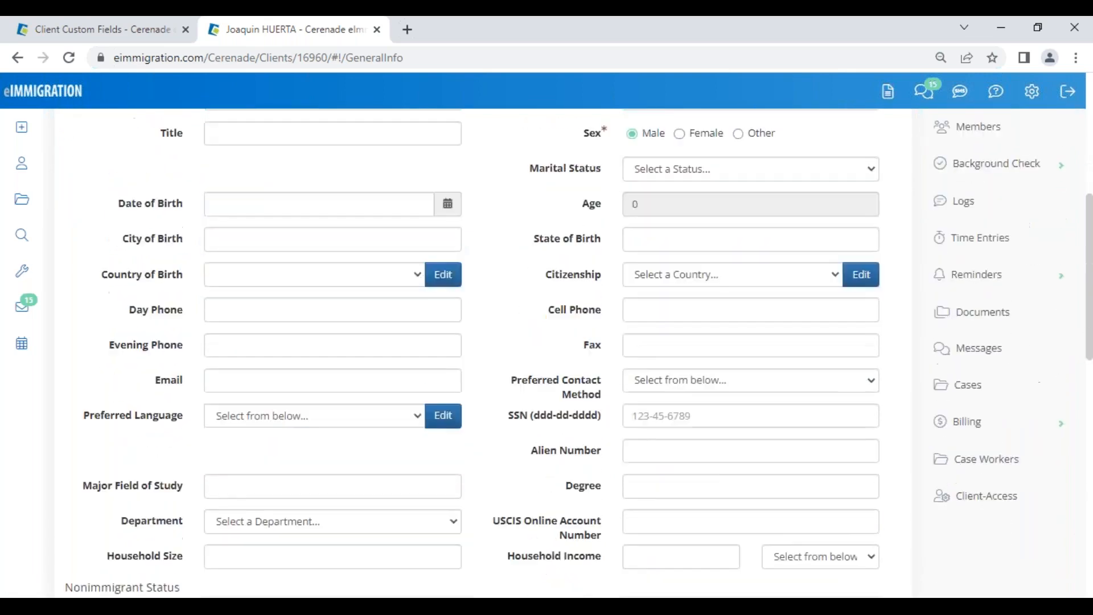
scroll(447, 436, down, 2)
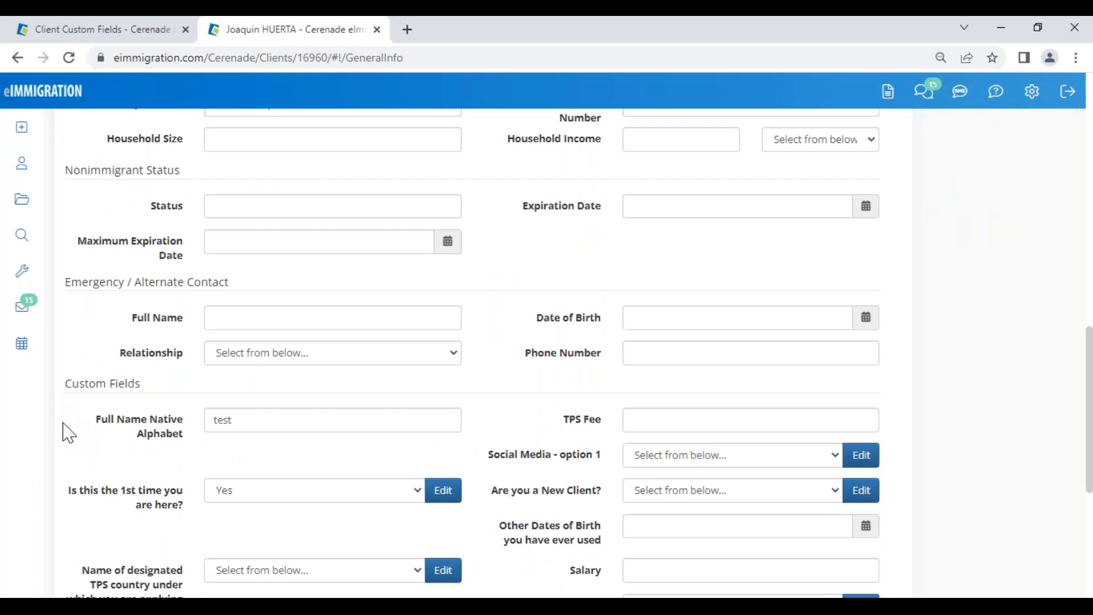
drag(96, 421, 190, 419)
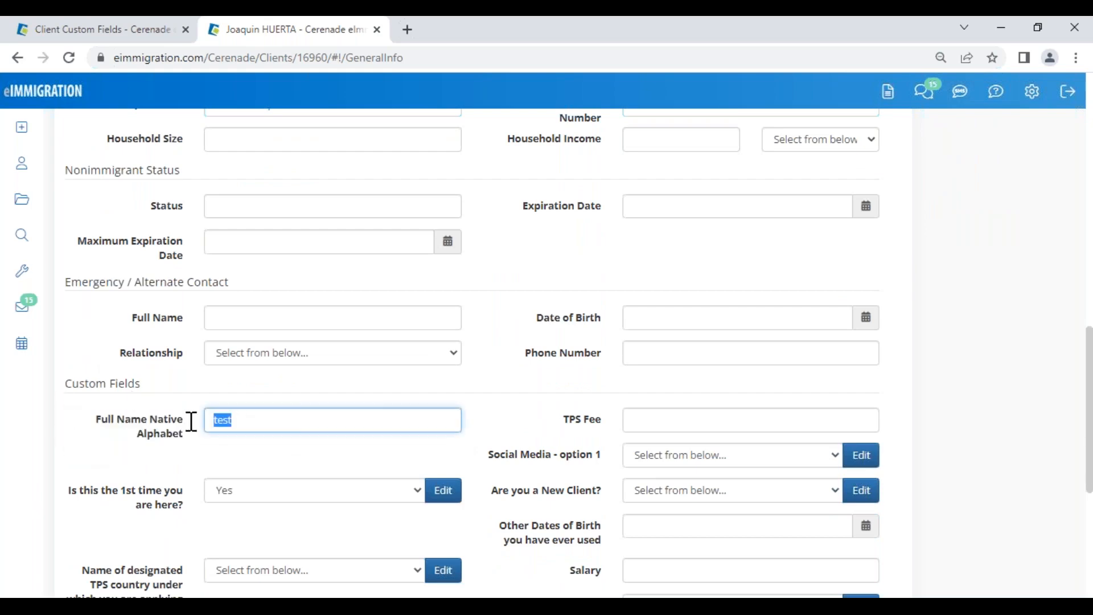
scroll(959, 303, up, 12)
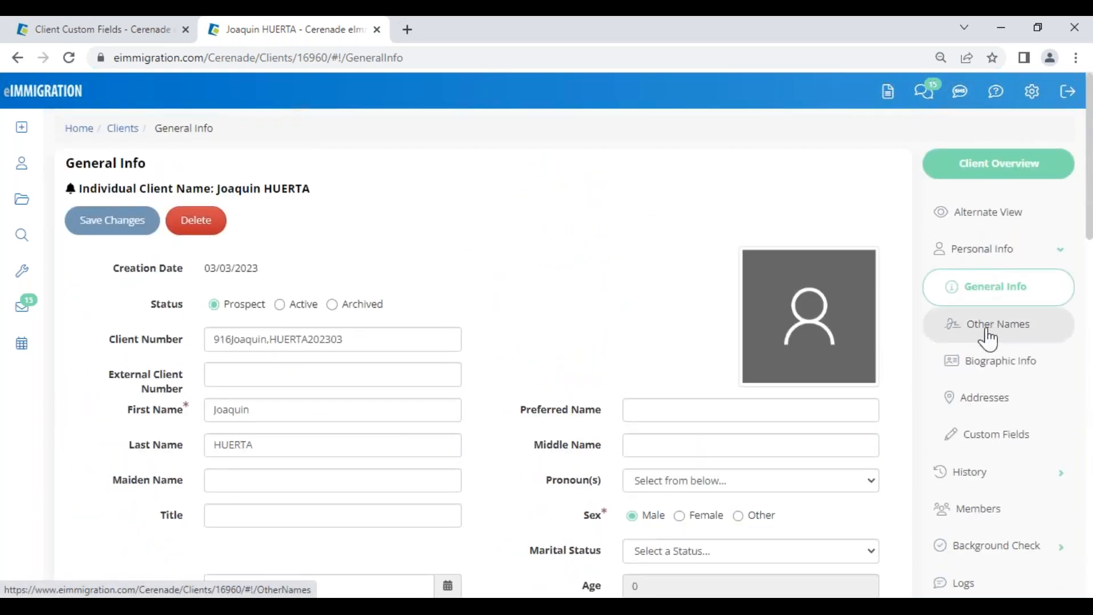
Step: Go to Current Addresses and check the US residence street reads '123 test'
click(990, 397)
click(160, 331)
click(565, 358)
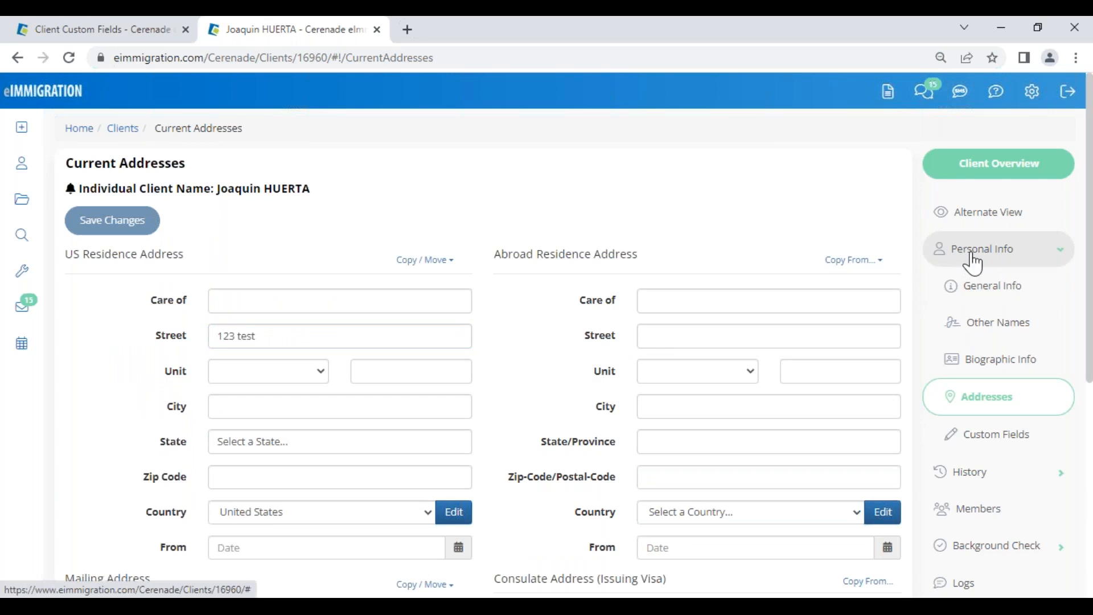
click(1000, 220)
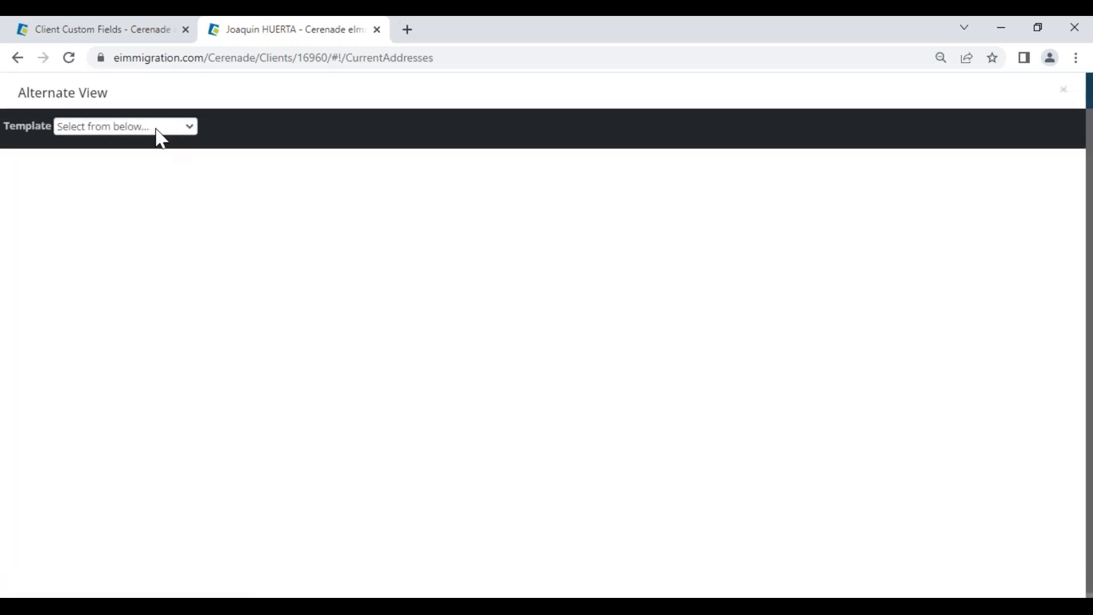
click(158, 129)
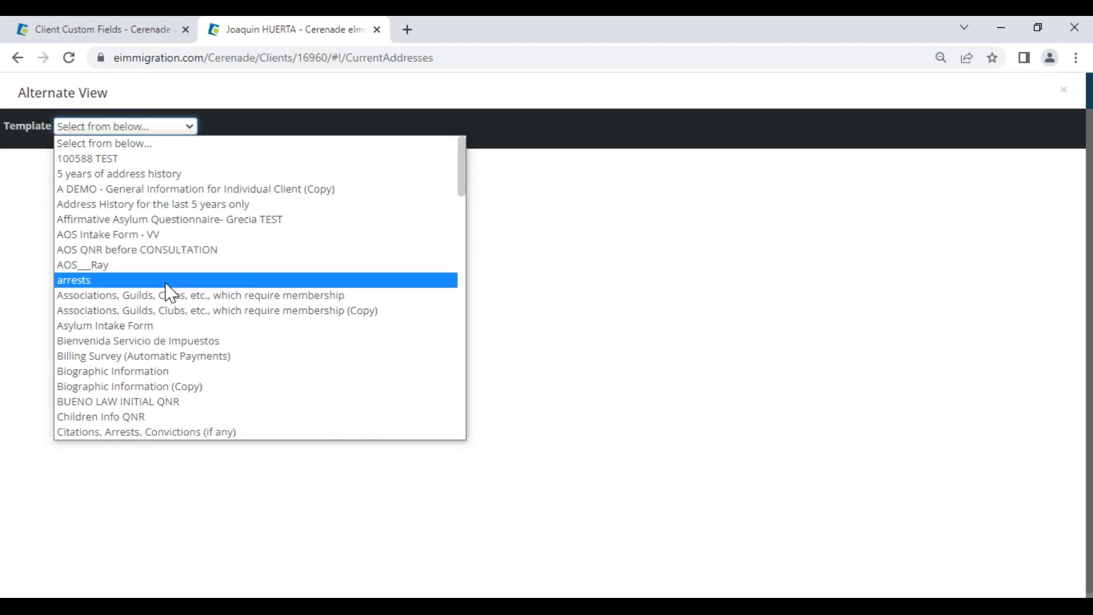
click(182, 249)
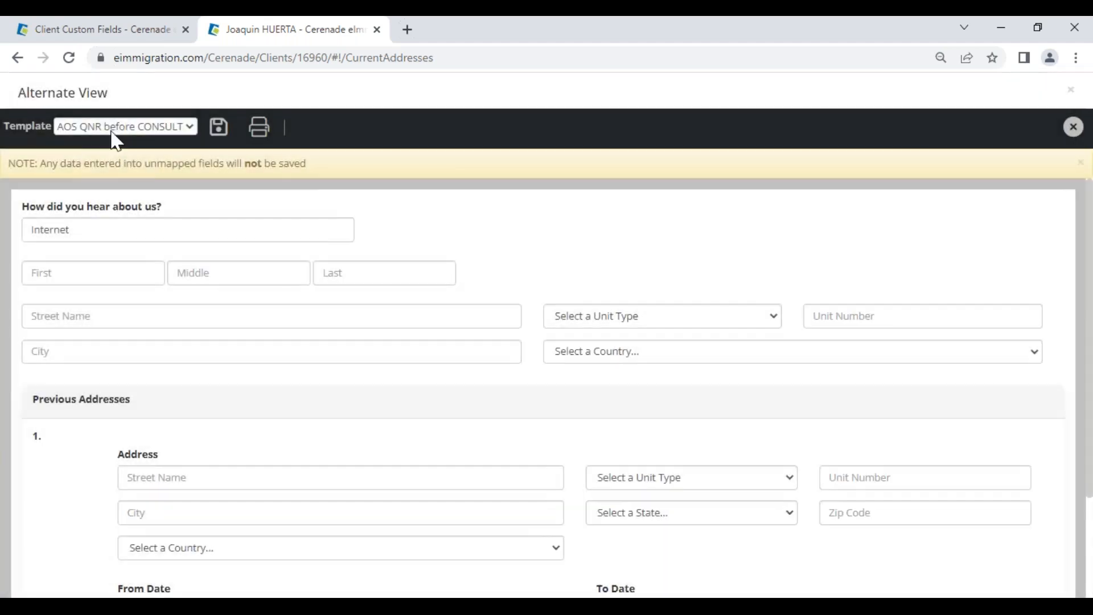
drag(84, 230, 10, 232)
click(148, 231)
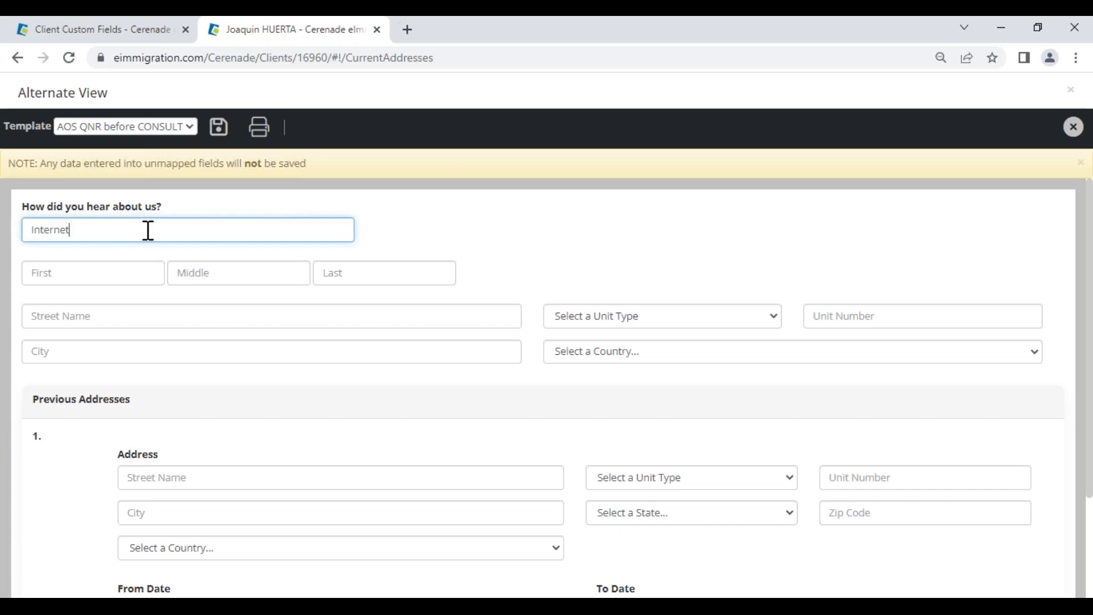
drag(102, 235, 12, 237)
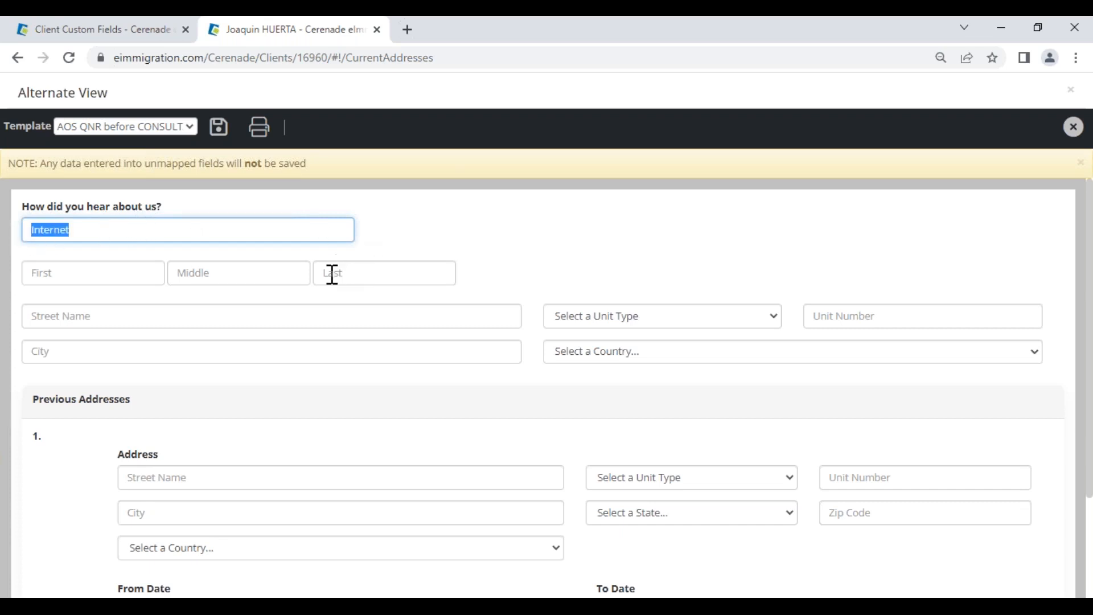
click(54, 278)
text(cvxcvxcvx)
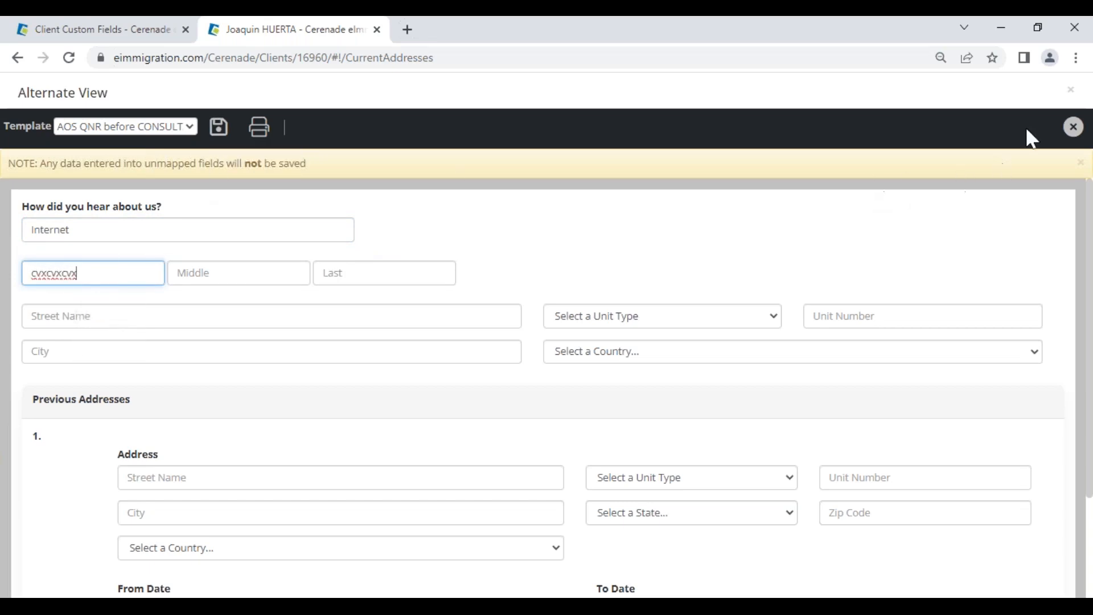
click(1073, 126)
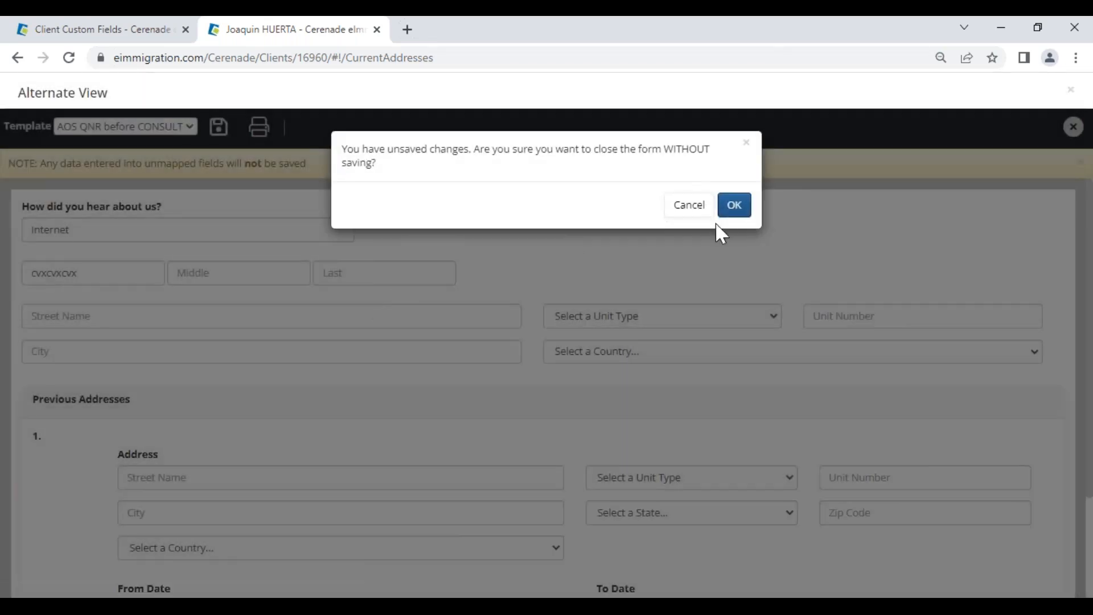
click(732, 204)
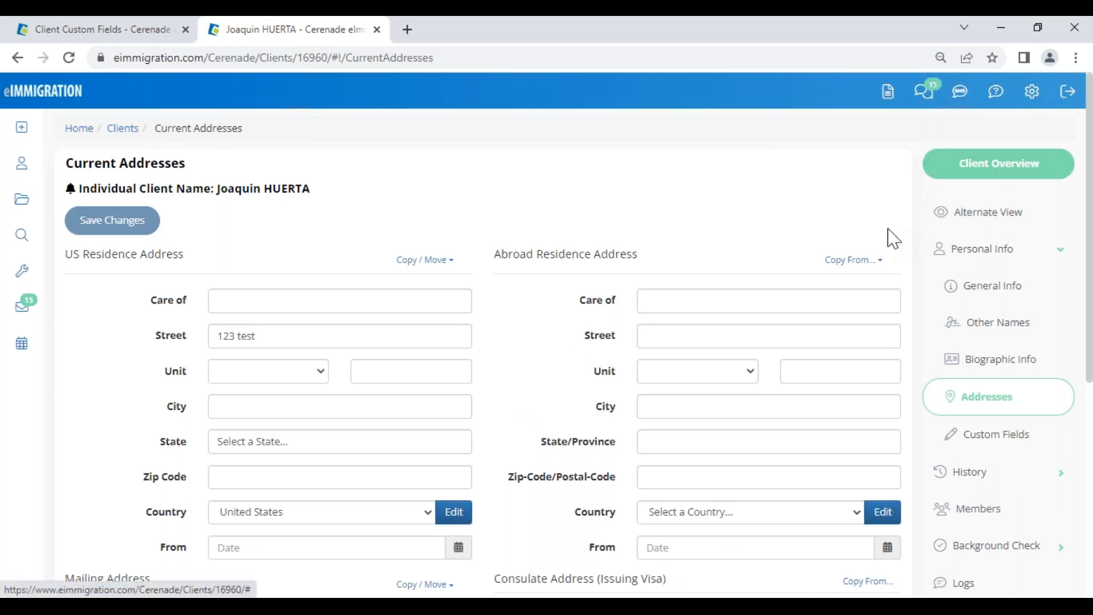
Step: Return to General Info and enter a cell phone number for the client
drag(287, 335, 193, 335)
click(535, 380)
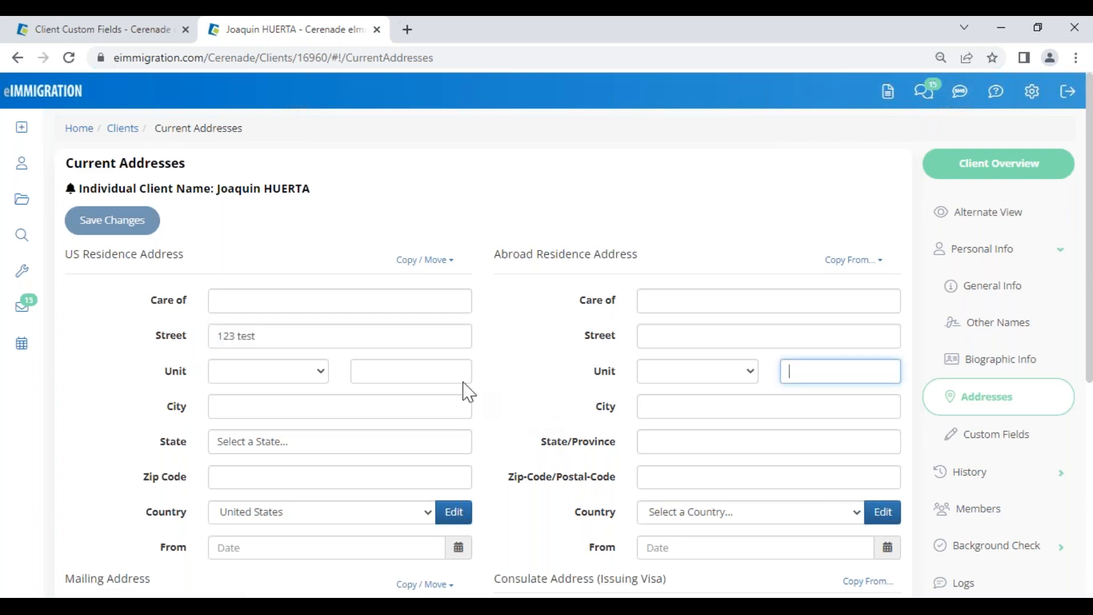
drag(216, 189, 310, 192)
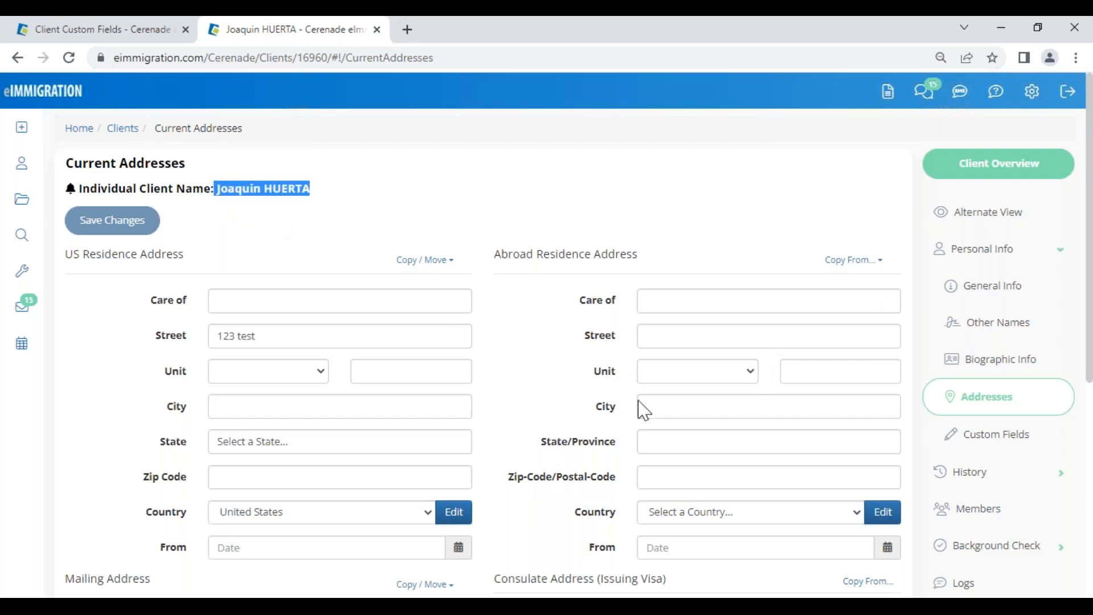
click(985, 288)
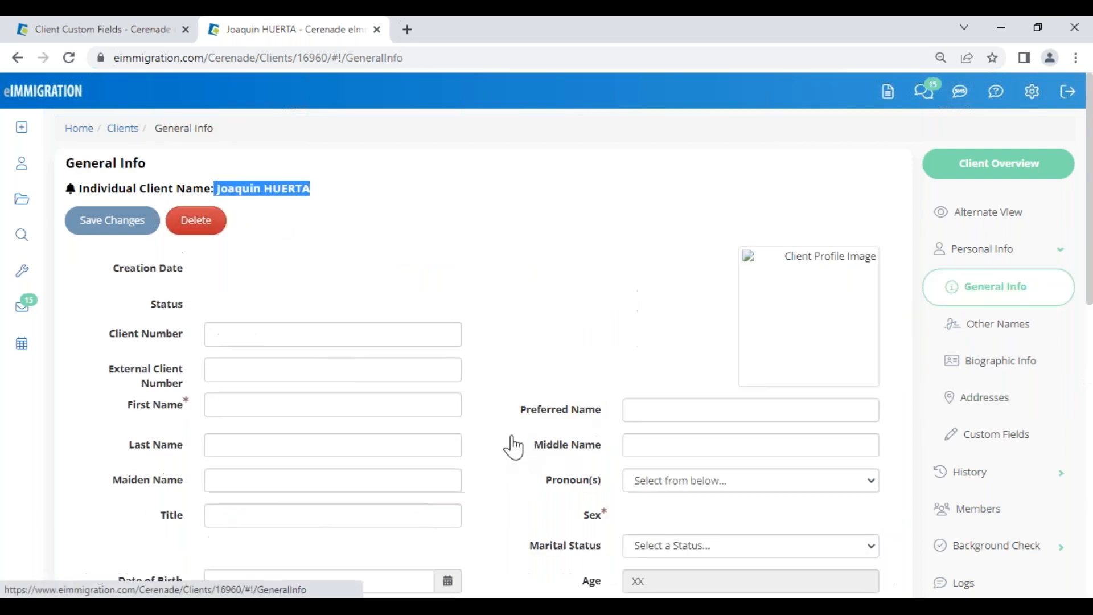
scroll(513, 447, down, 5)
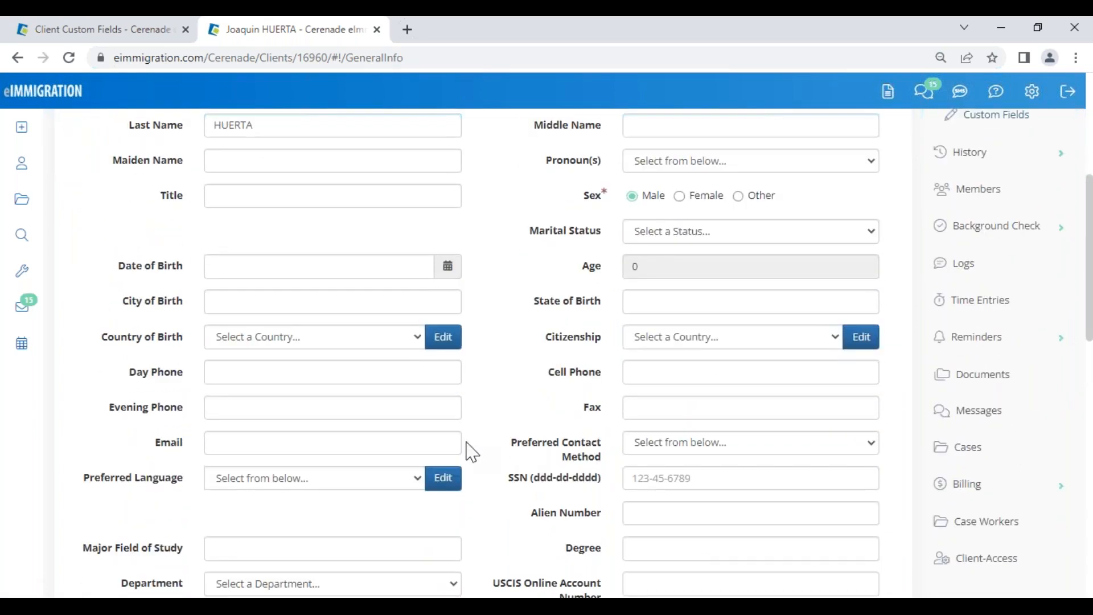
scroll(170, 522, down, 1)
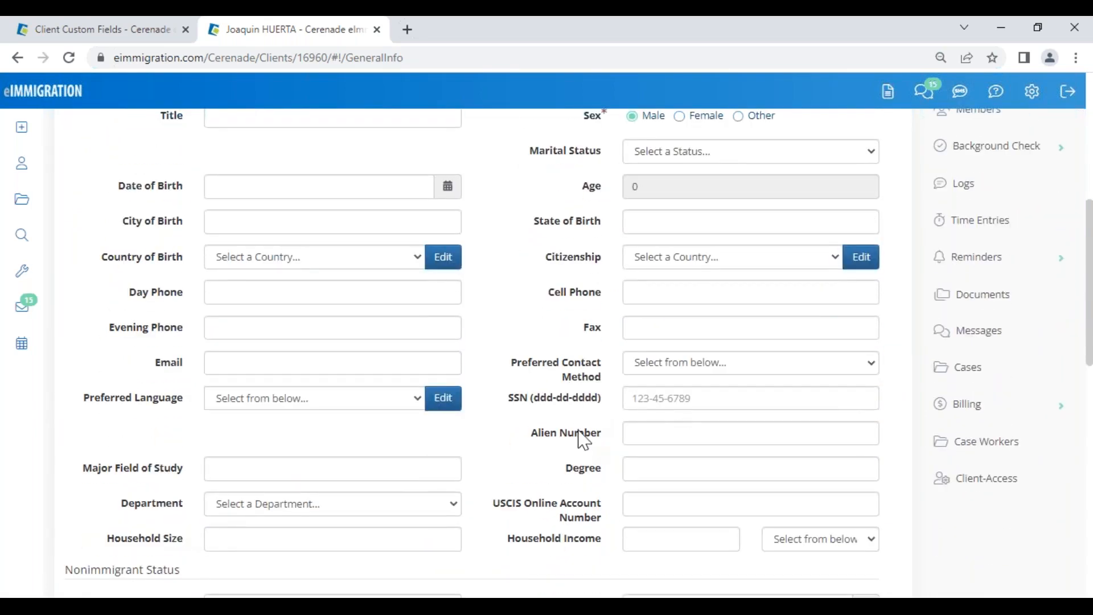
drag(561, 292, 605, 298)
click(633, 298)
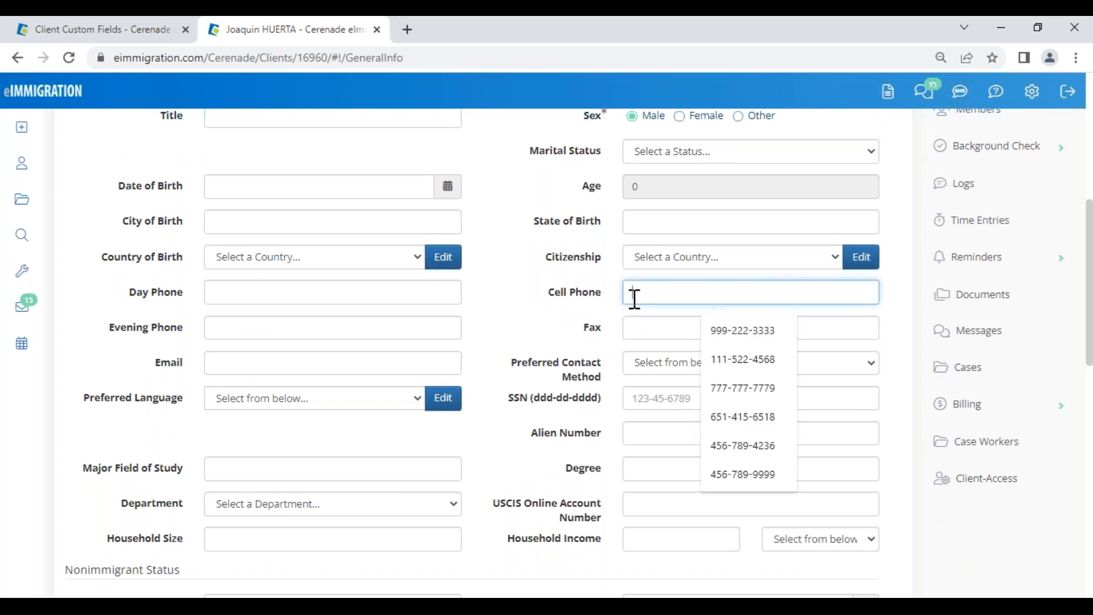
text(456-789-4569)
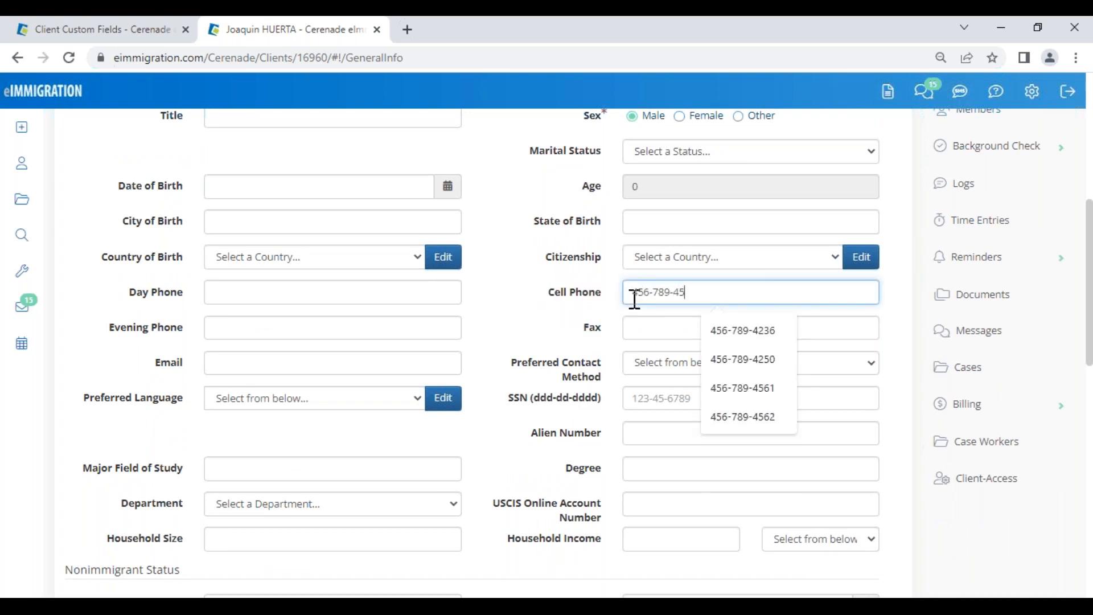
Step: Replace the cell phone number with a new one and save General Info
triple_click(650, 296)
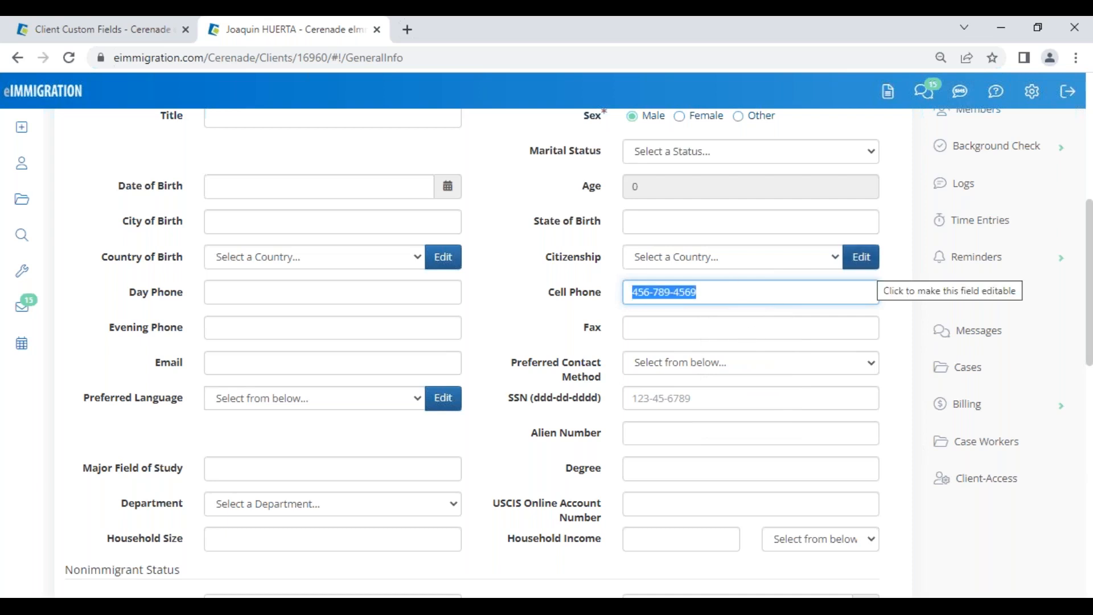
text(999-999-9999)
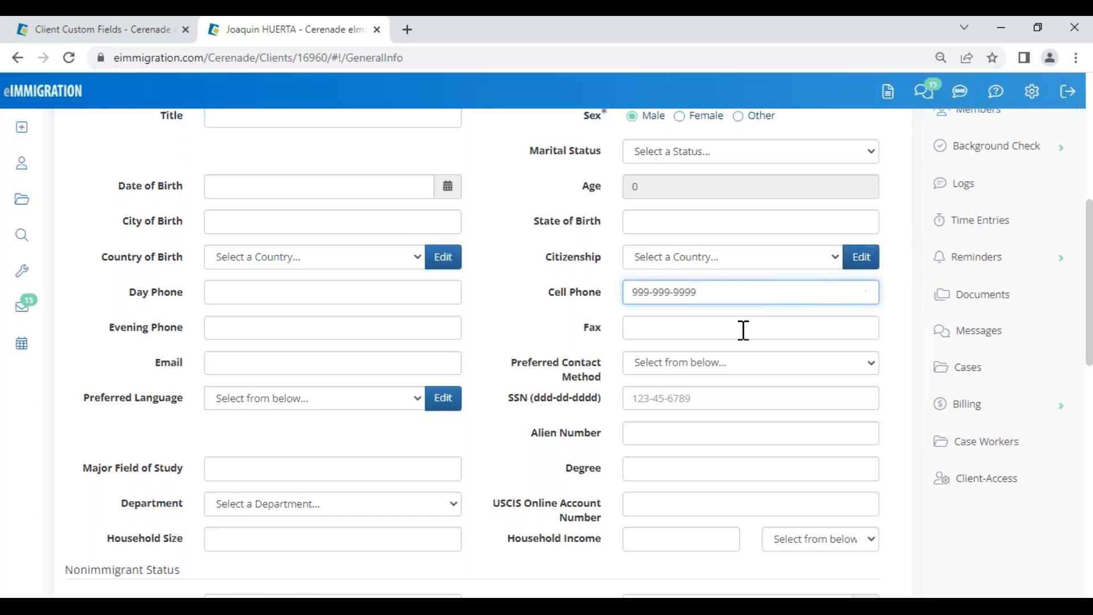
scroll(743, 330, up, 6)
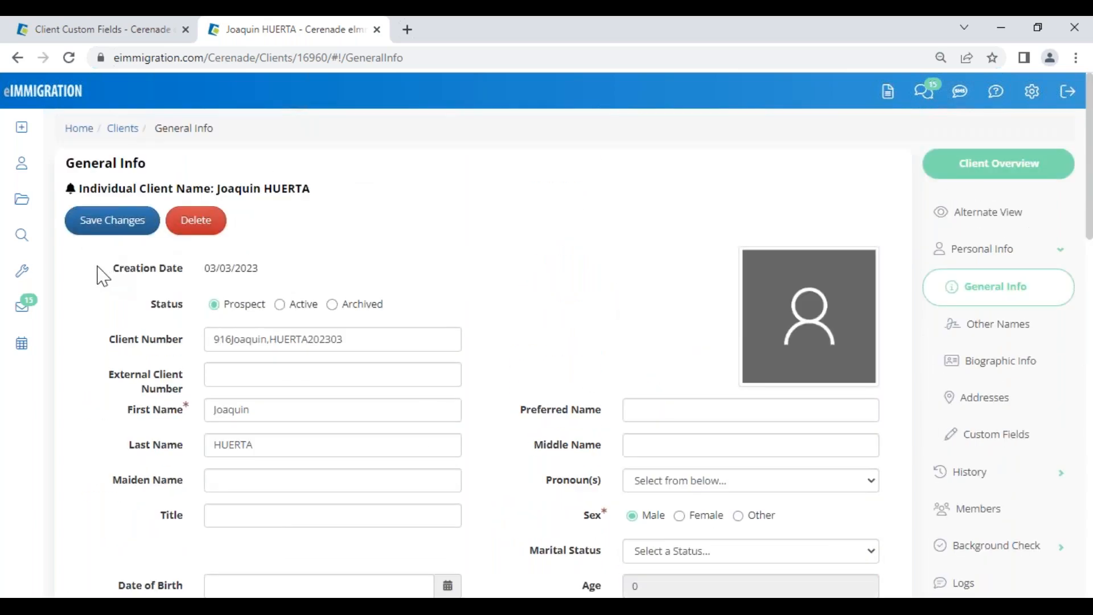
click(114, 229)
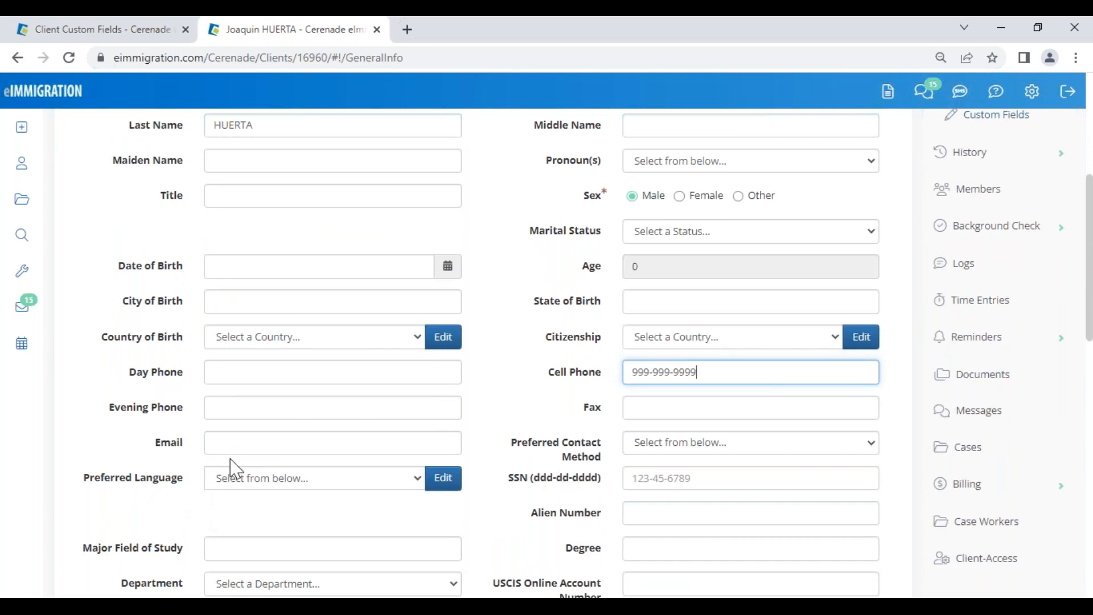
Step: Add the client's e-mail address and save General Info again
click(239, 448)
text(joaquin@test.com)
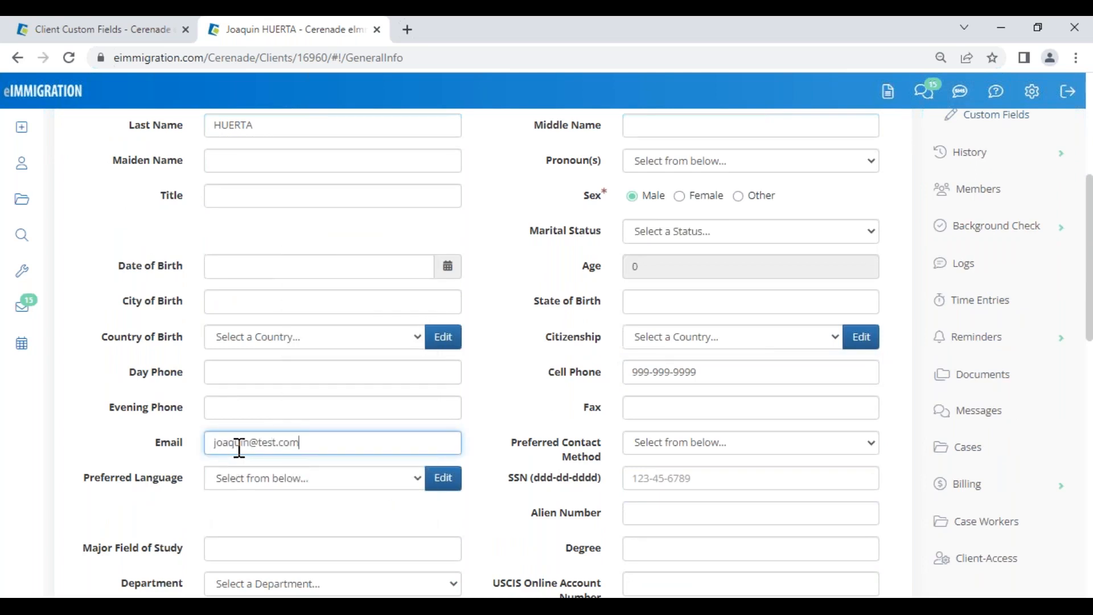
scroll(239, 448, up, 5)
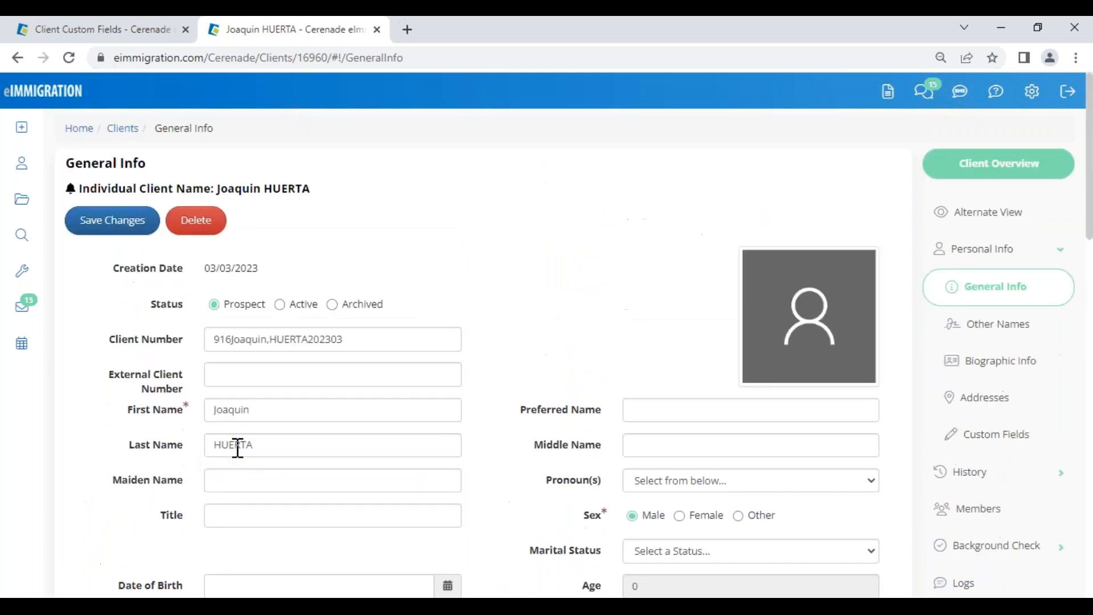
click(115, 224)
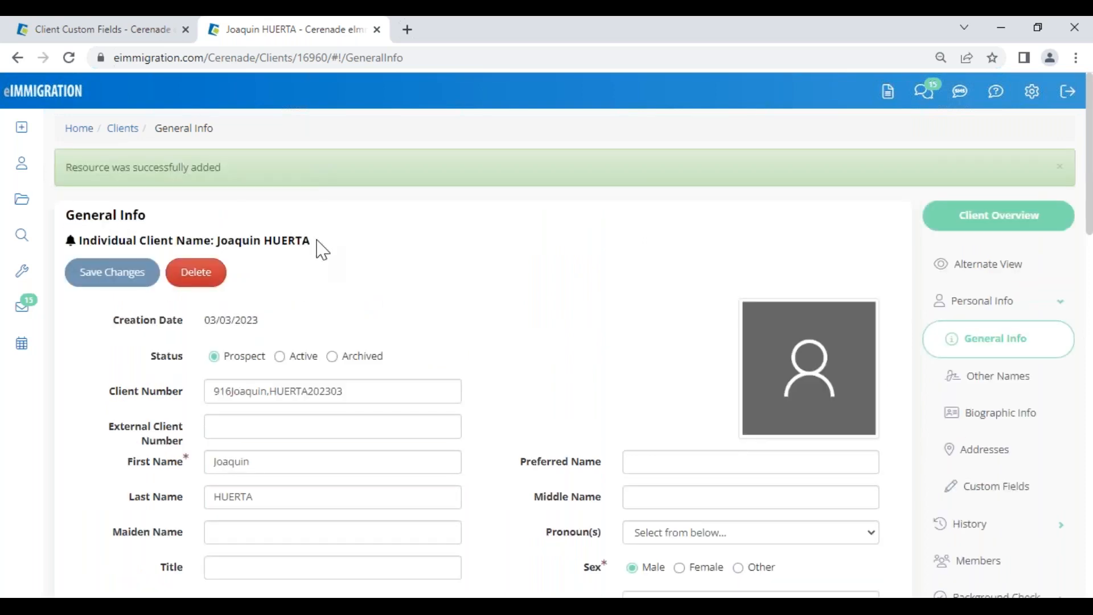
drag(322, 249, 220, 251)
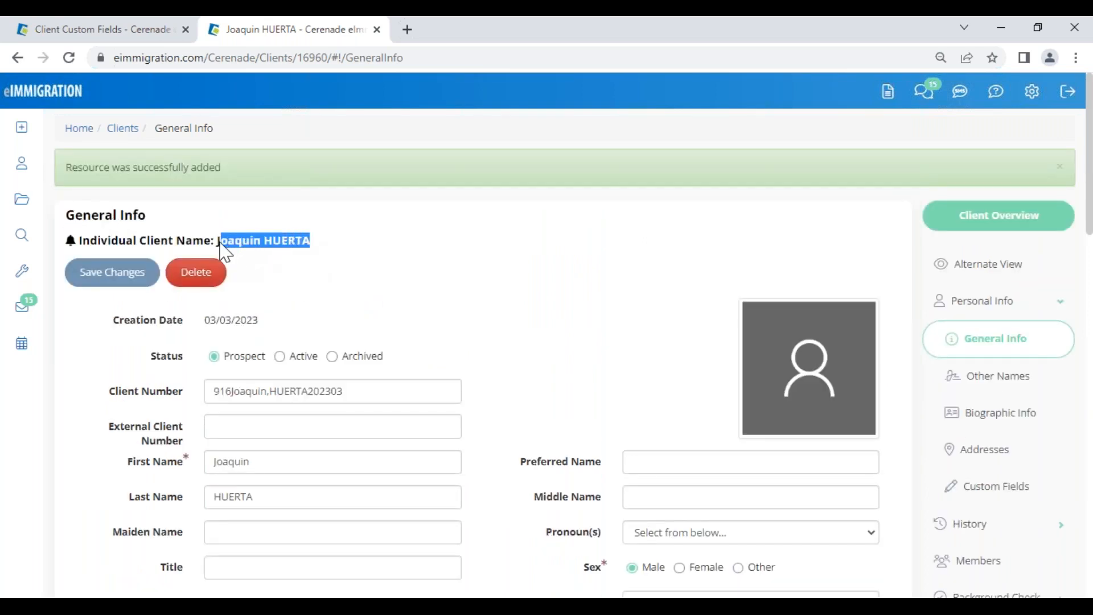
click(242, 358)
mouse_move(23, 125)
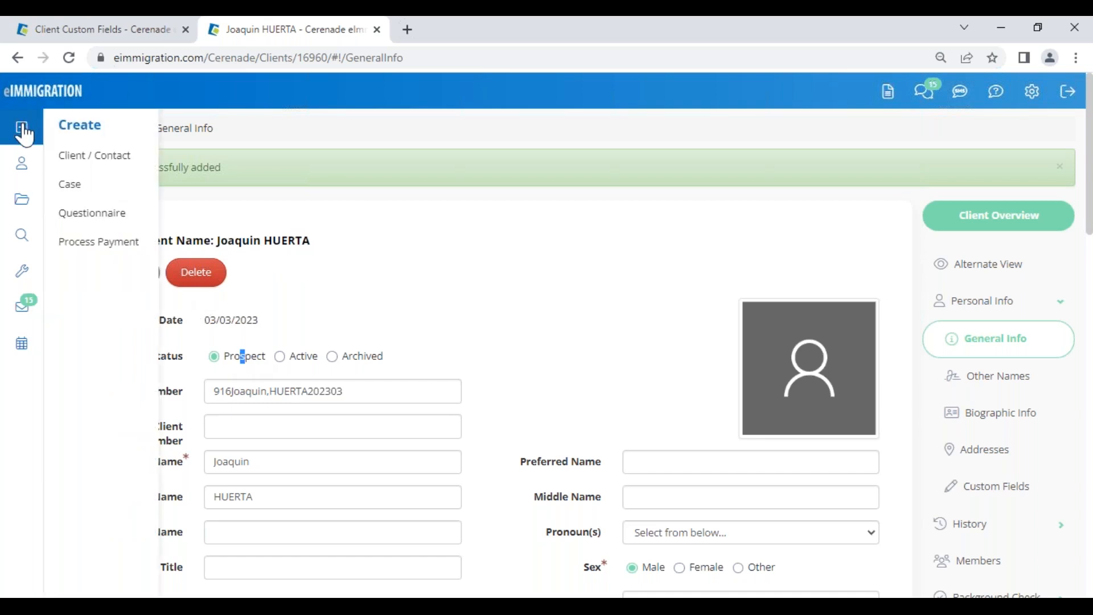
Step: Start a new questionnaire and choose 'Send Questionnaire(s) to' the client
click(67, 215)
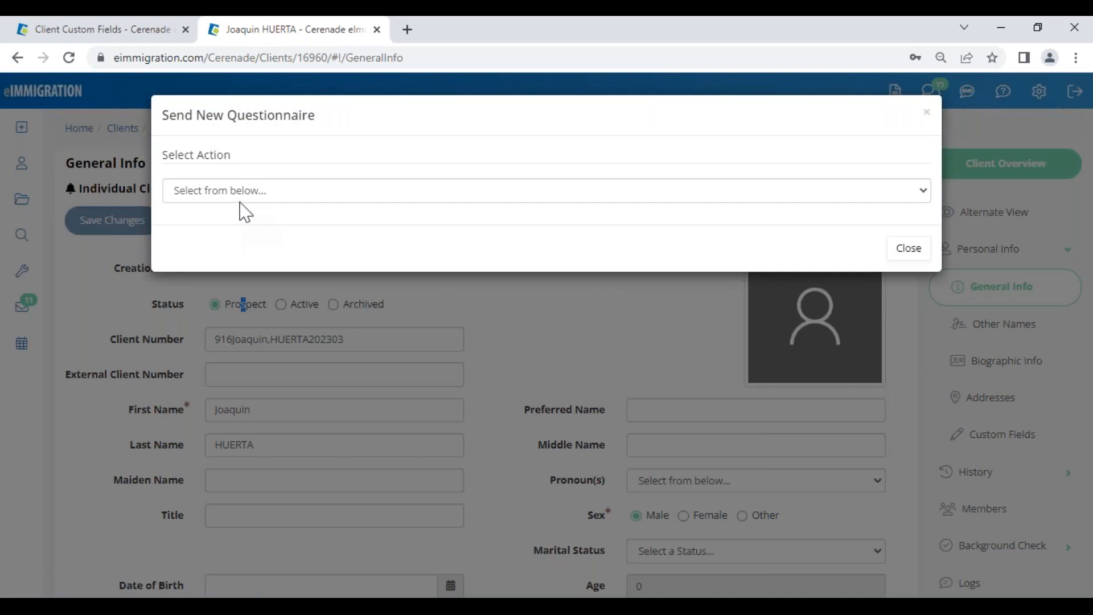
click(246, 194)
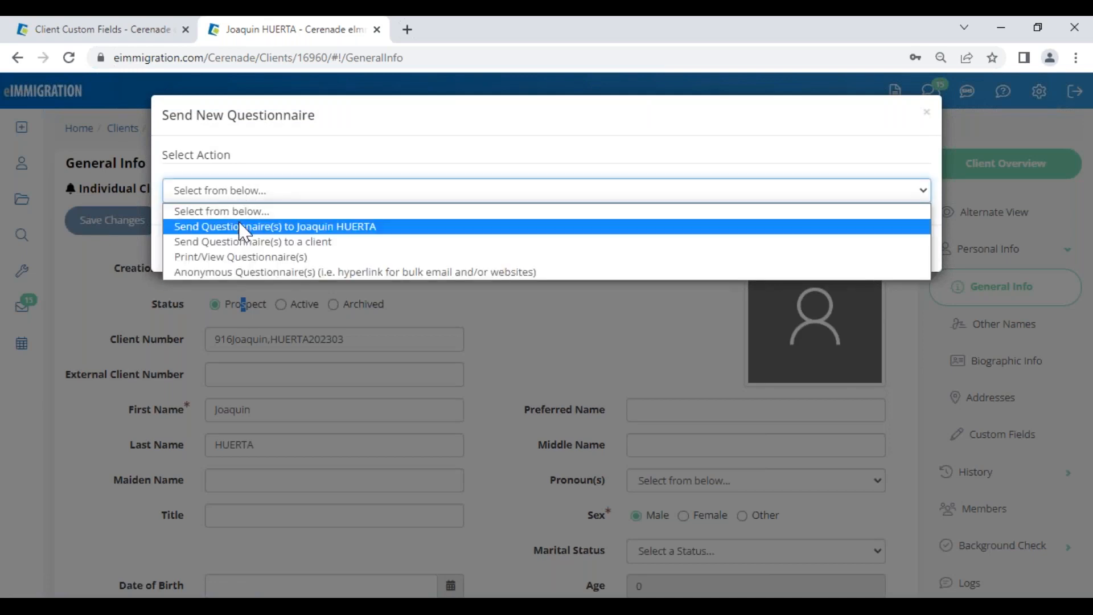
click(245, 228)
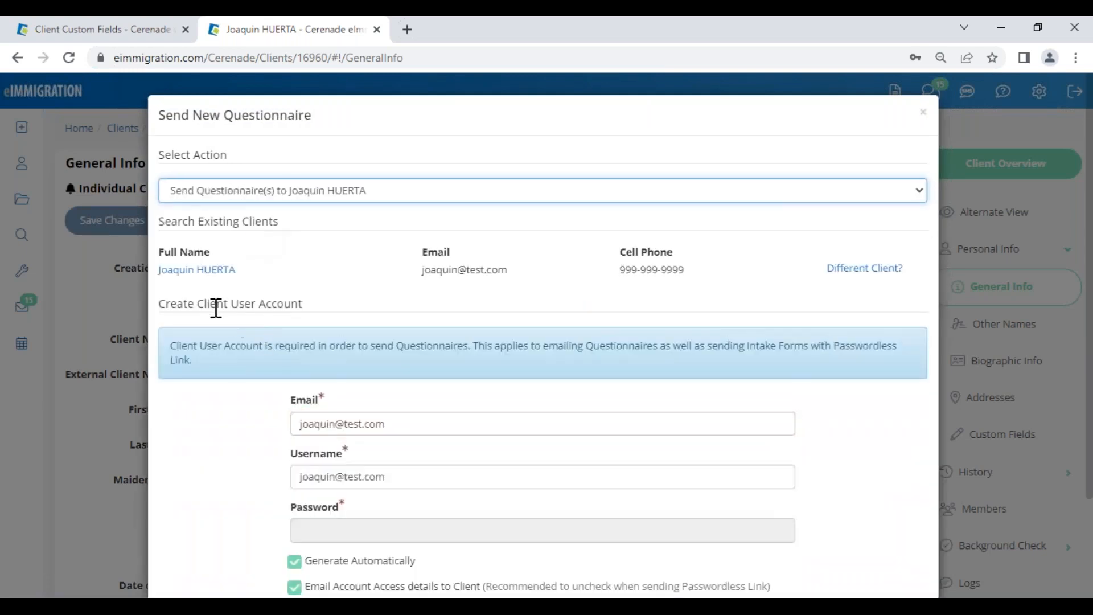
drag(216, 308, 337, 294)
click(239, 460)
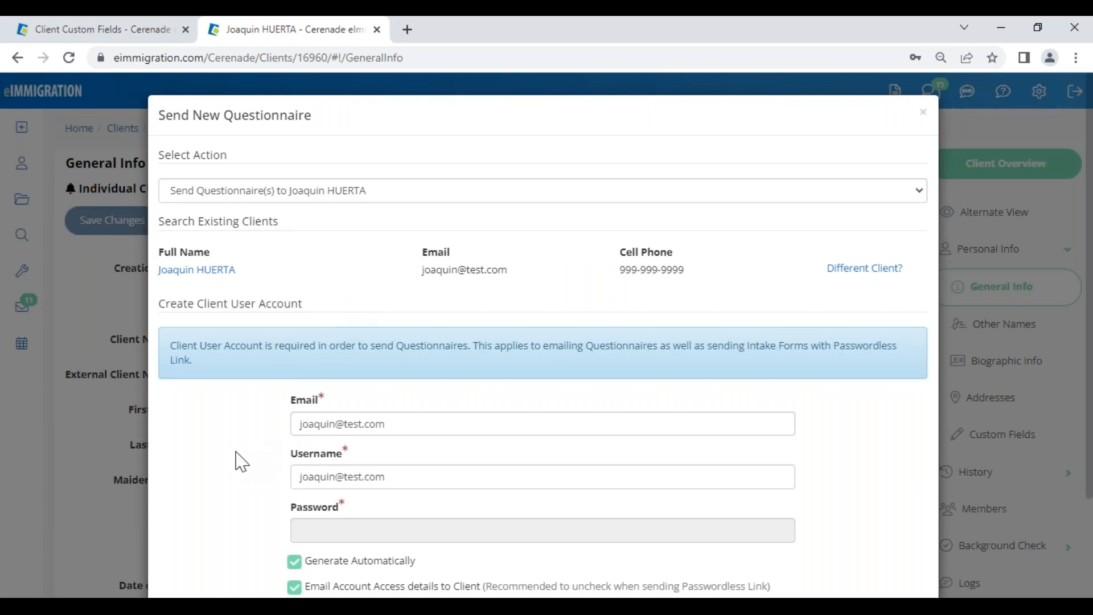
scroll(239, 460, down, 2)
drag(621, 465, 785, 475)
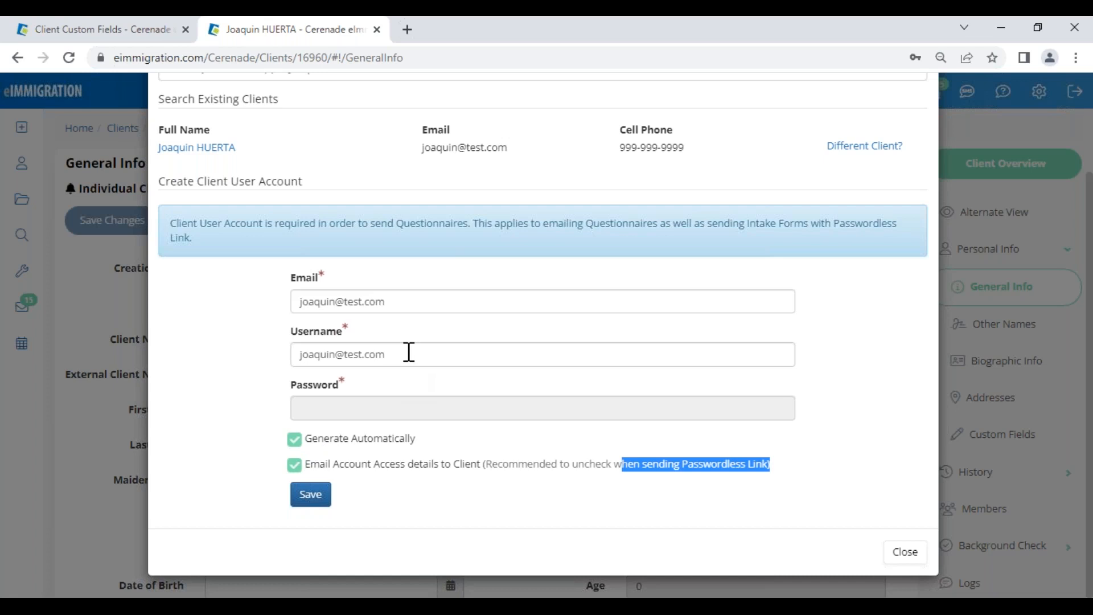
Step: Turn off Generate Automatically, enter a custom password, and save the client user account
drag(409, 352, 188, 363)
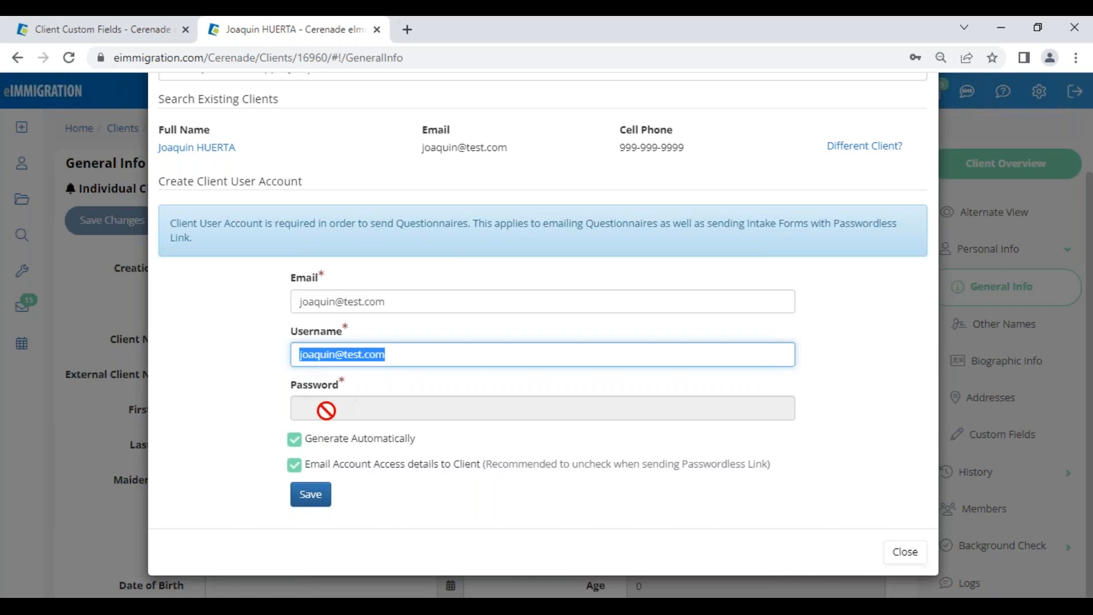
click(295, 439)
click(316, 407)
text(••••)
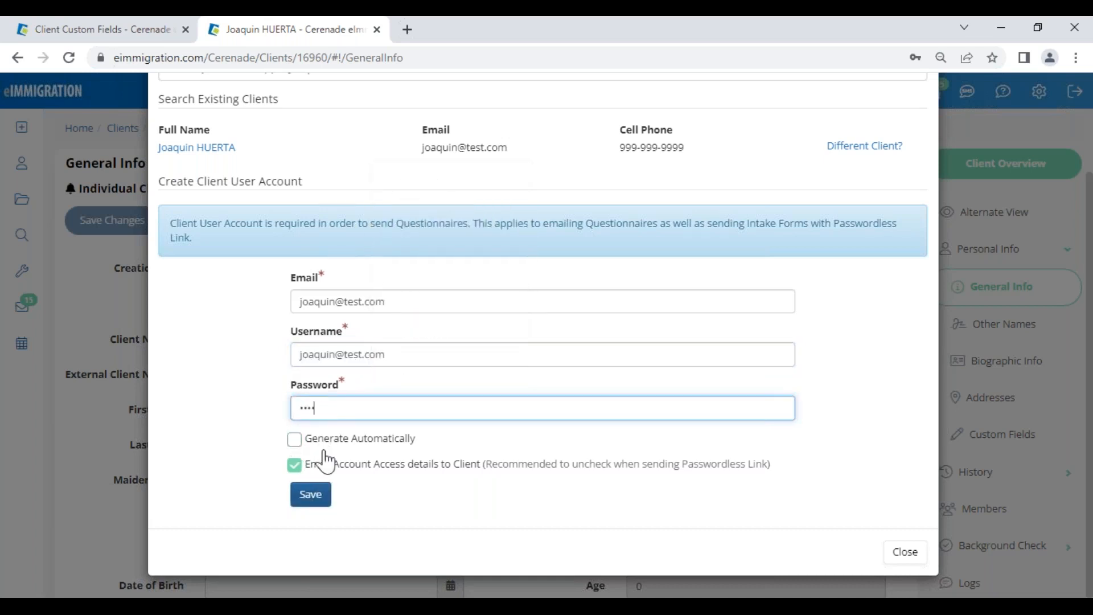
click(312, 496)
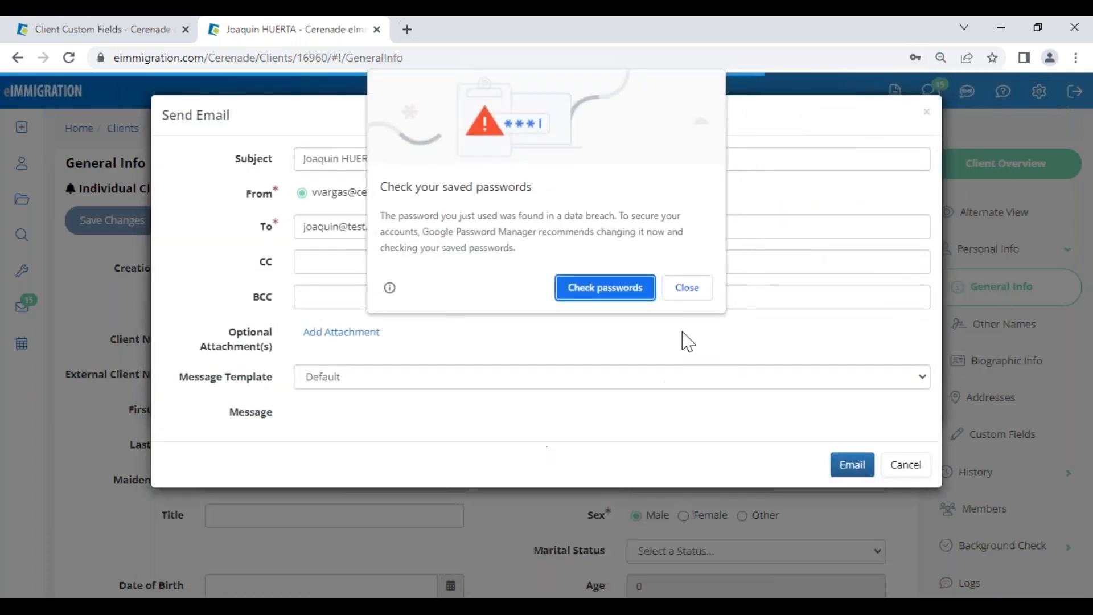
Step: Dismiss the browser password prompts and review the default credentials email
click(690, 292)
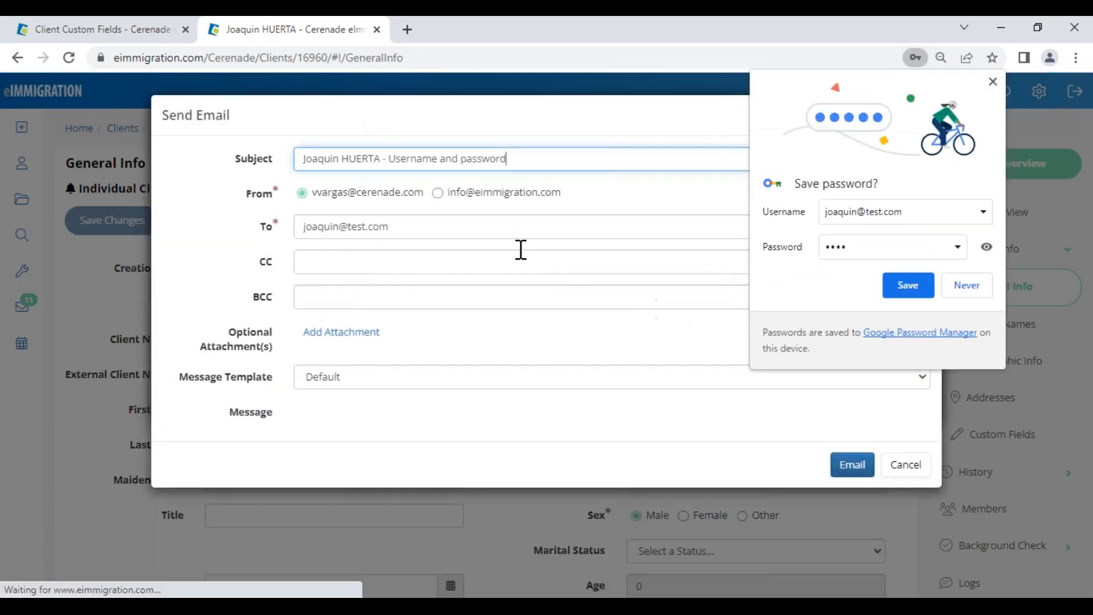
click(968, 289)
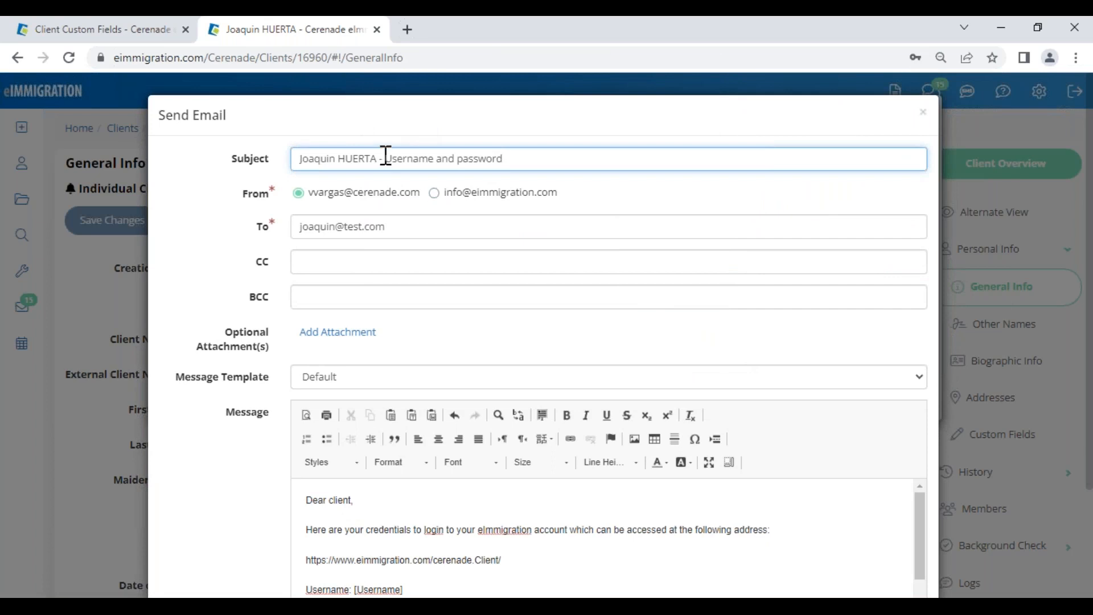
drag(383, 159, 518, 164)
scroll(393, 453, down, 3)
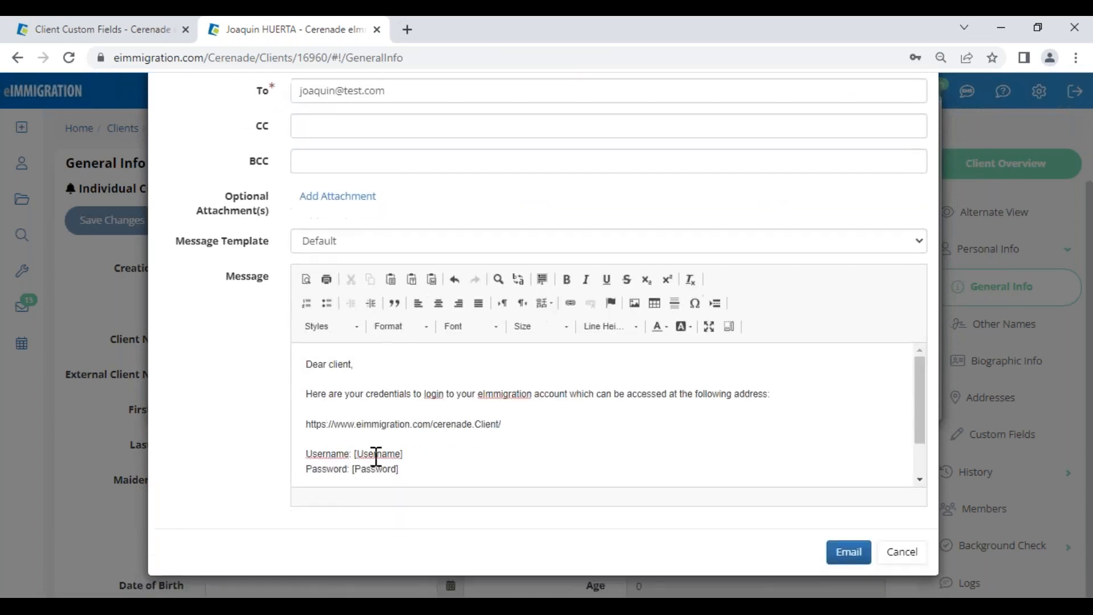
drag(304, 367, 452, 490)
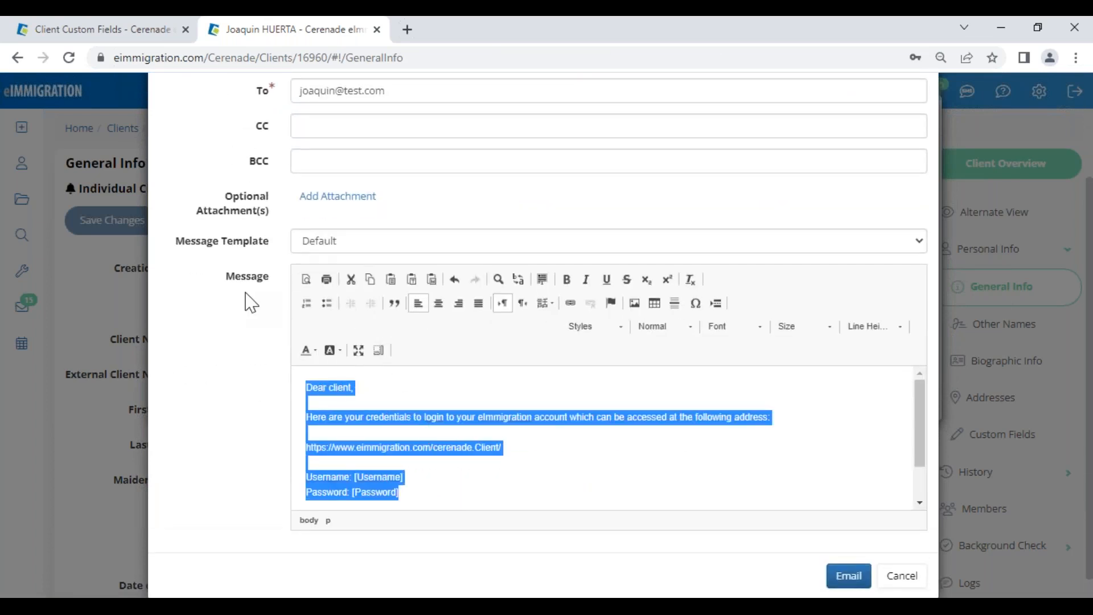
drag(180, 243, 282, 249)
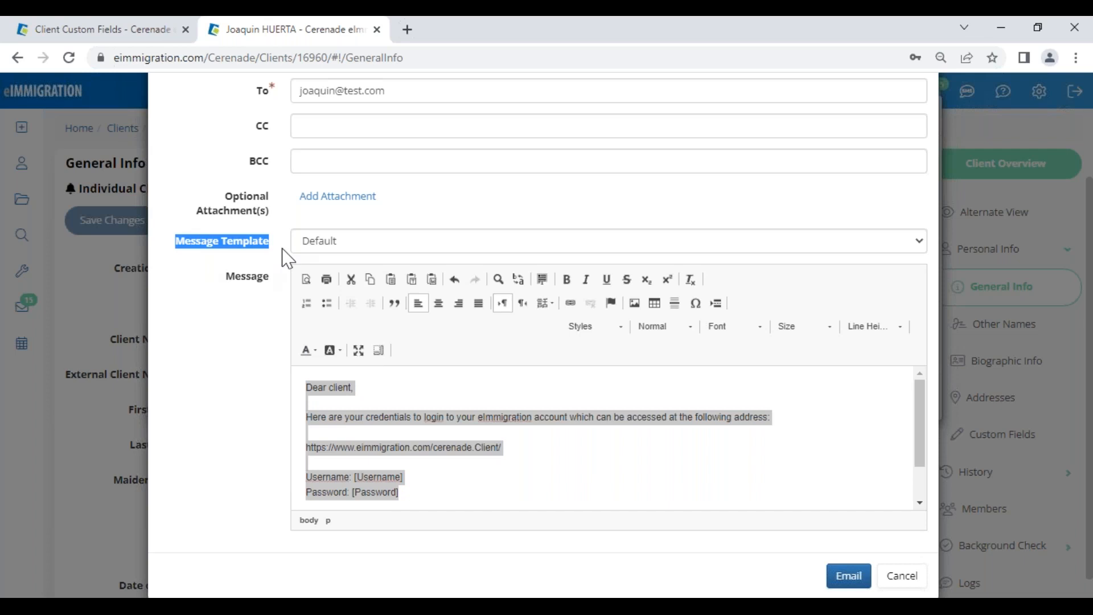
Step: Apply the SPANISH- CREDENCIALES message template and check its Spanish greeting
click(327, 249)
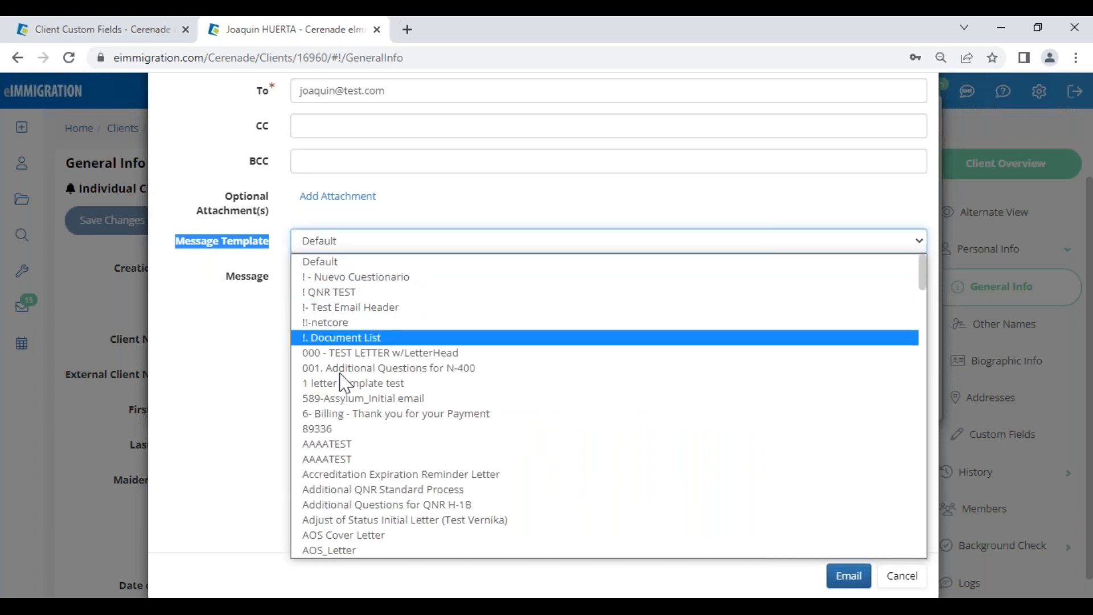
scroll(357, 407, down, 20)
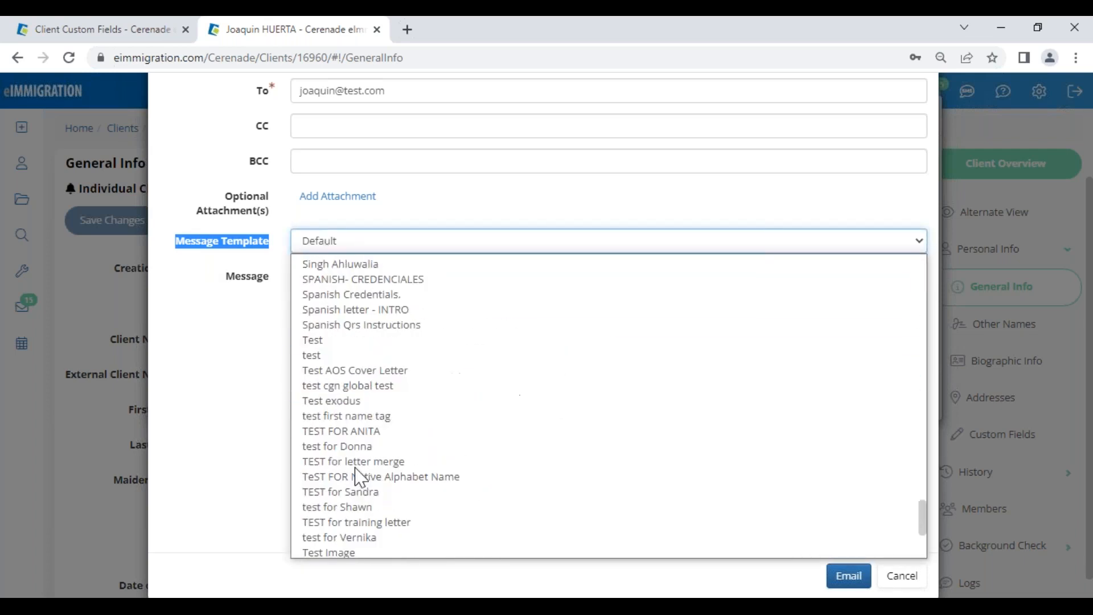
scroll(356, 399, up, 5)
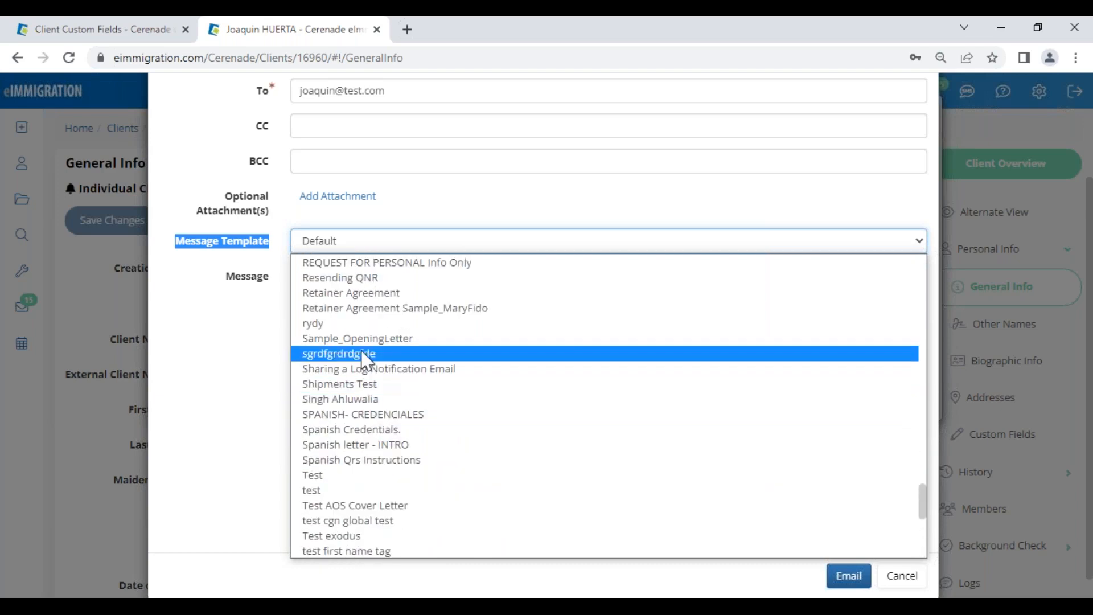
click(375, 415)
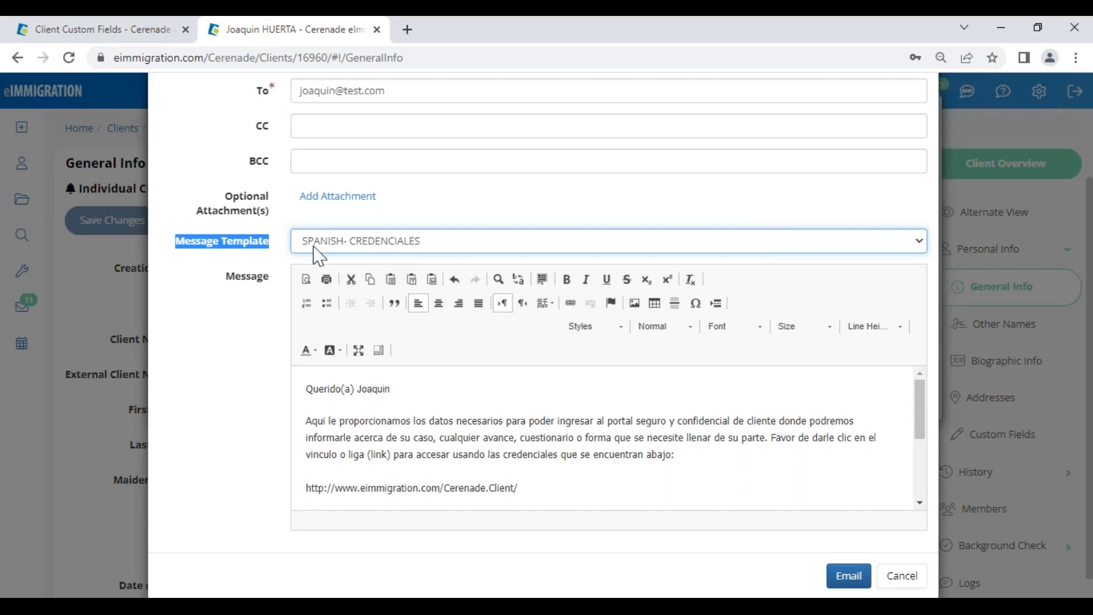
click(253, 356)
drag(317, 391, 405, 394)
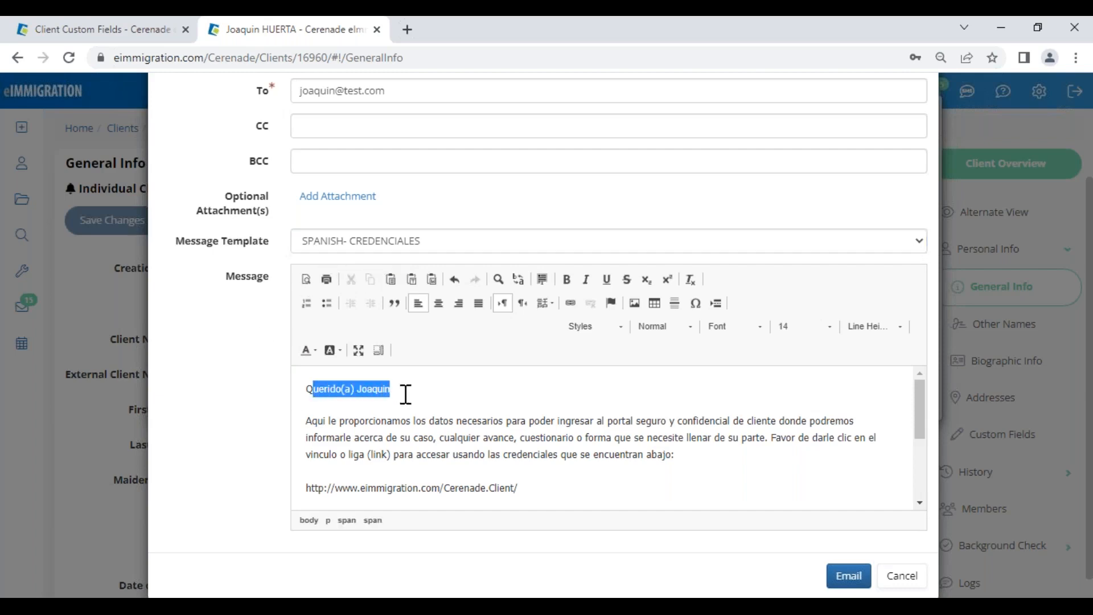
click(406, 393)
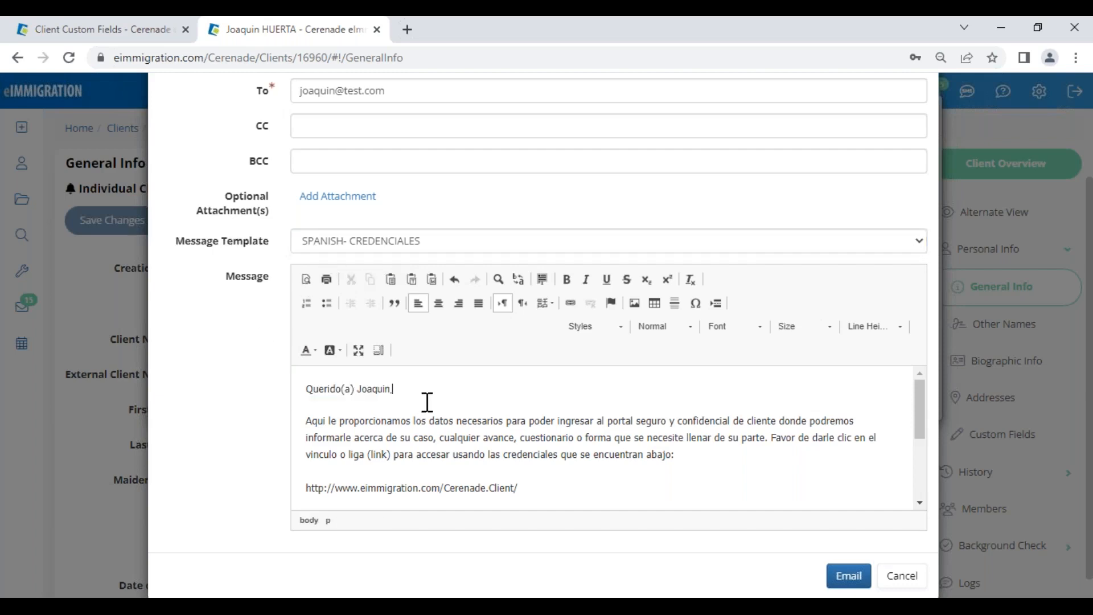
Step: Review the login details in the Spanish message and send the credentials email
scroll(522, 487, down, 3)
drag(422, 409, 308, 377)
click(463, 493)
drag(419, 488, 361, 464)
click(446, 469)
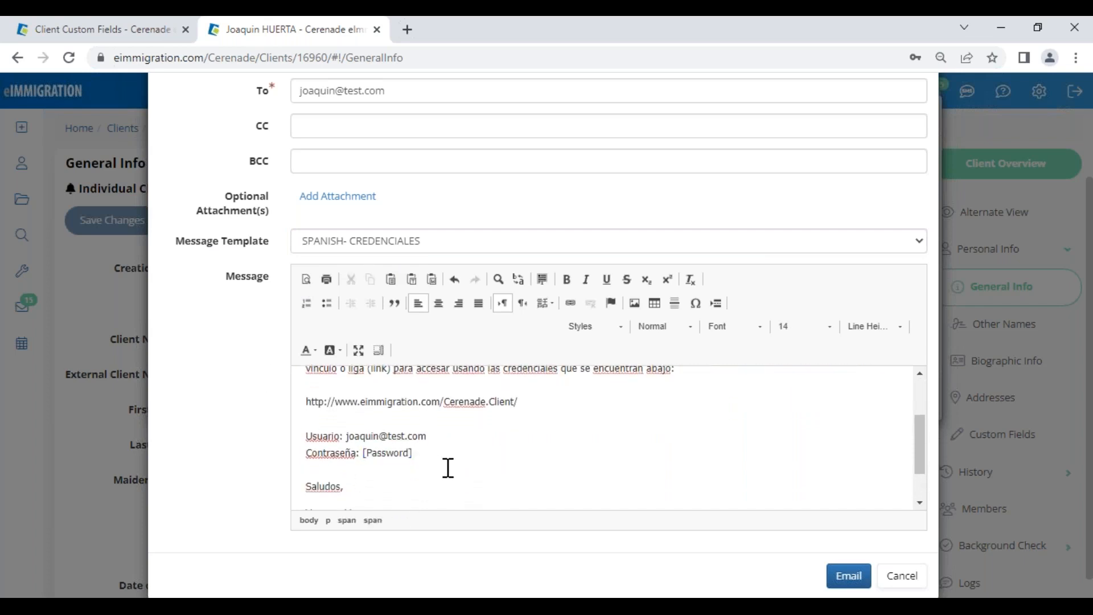
scroll(448, 468, down, 2)
click(847, 578)
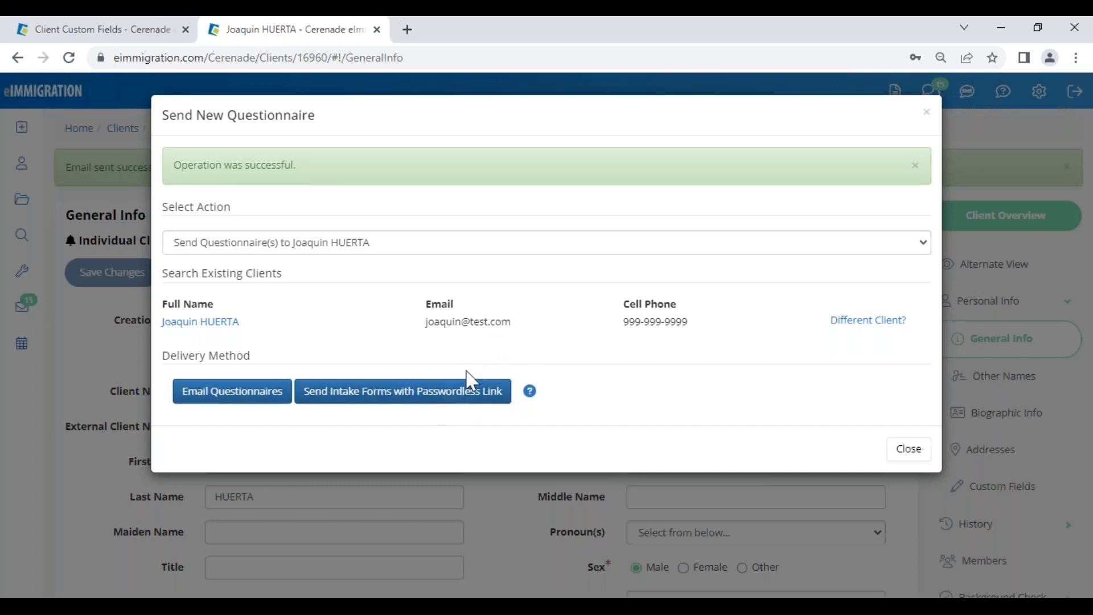
Step: Choose email delivery and try the Naturalization/Ciudadania filter, then show all questionnaires again
click(463, 400)
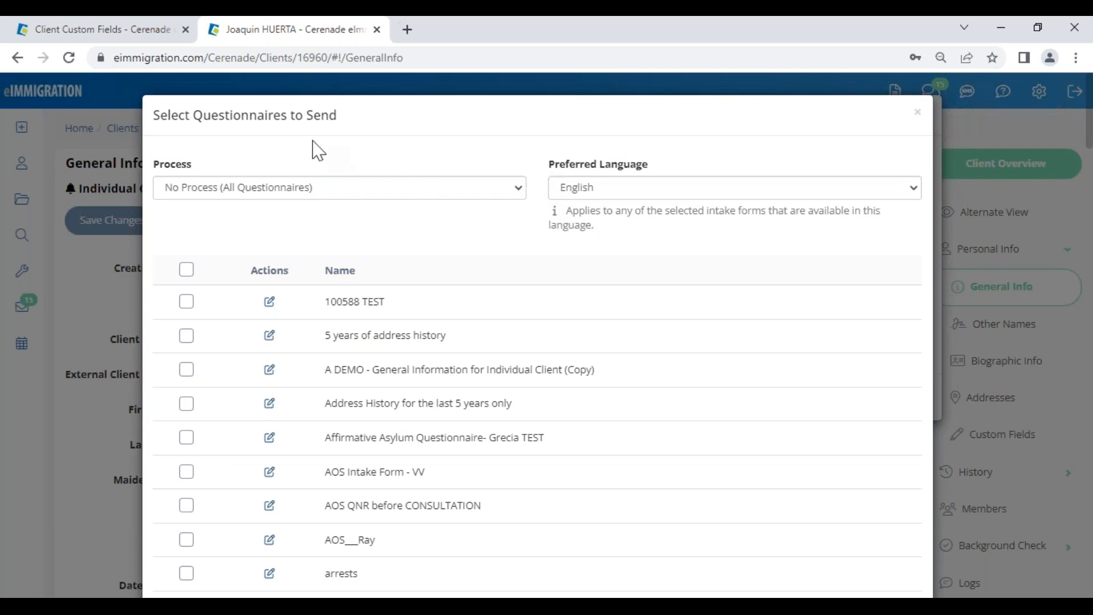
click(195, 190)
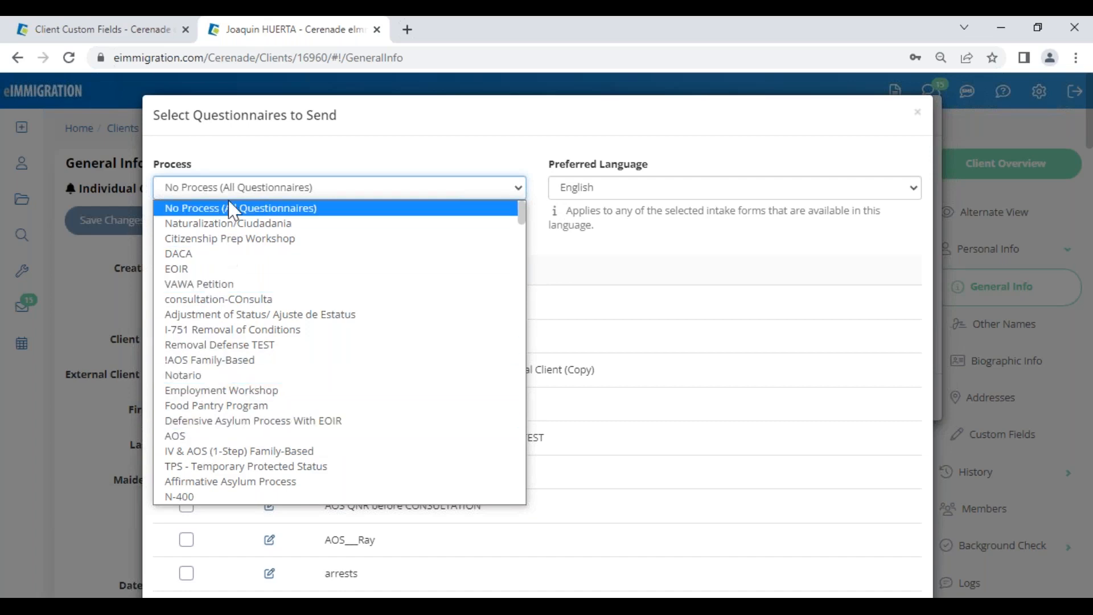
click(283, 222)
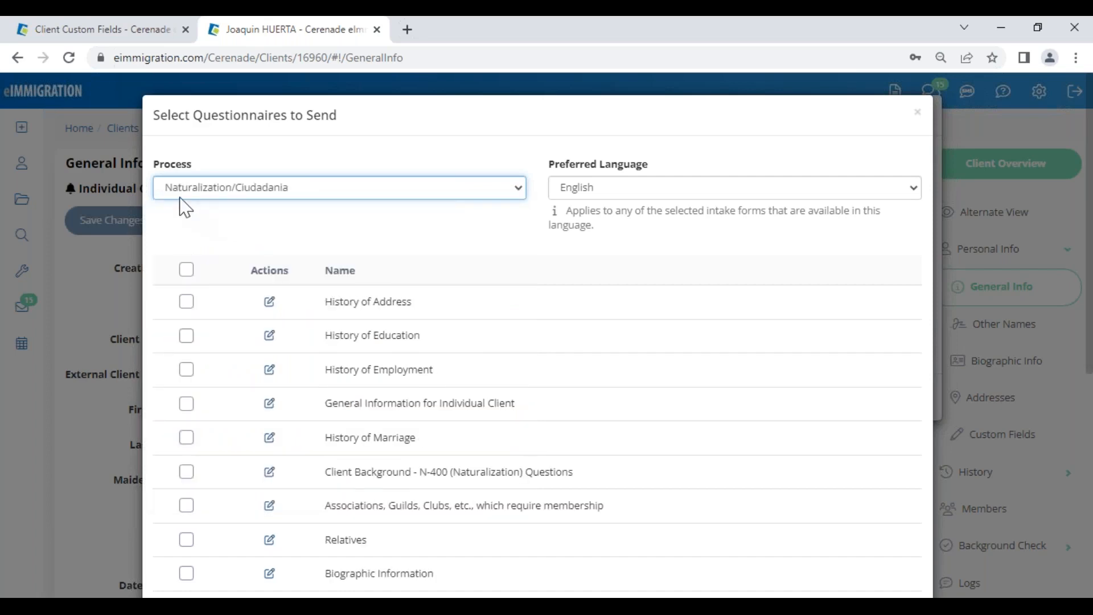
click(186, 271)
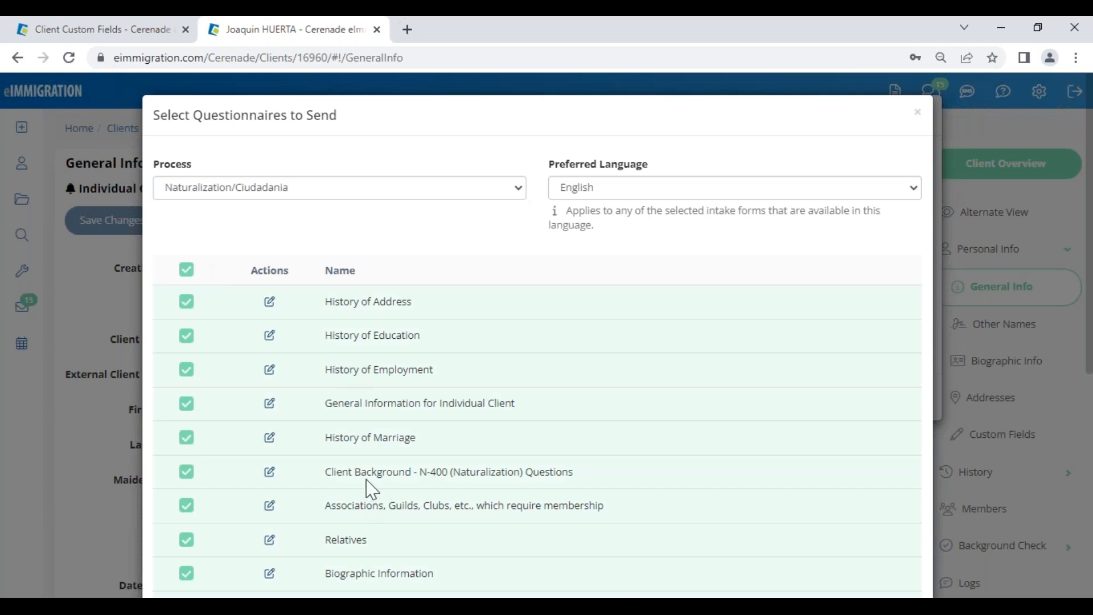
drag(372, 473, 574, 463)
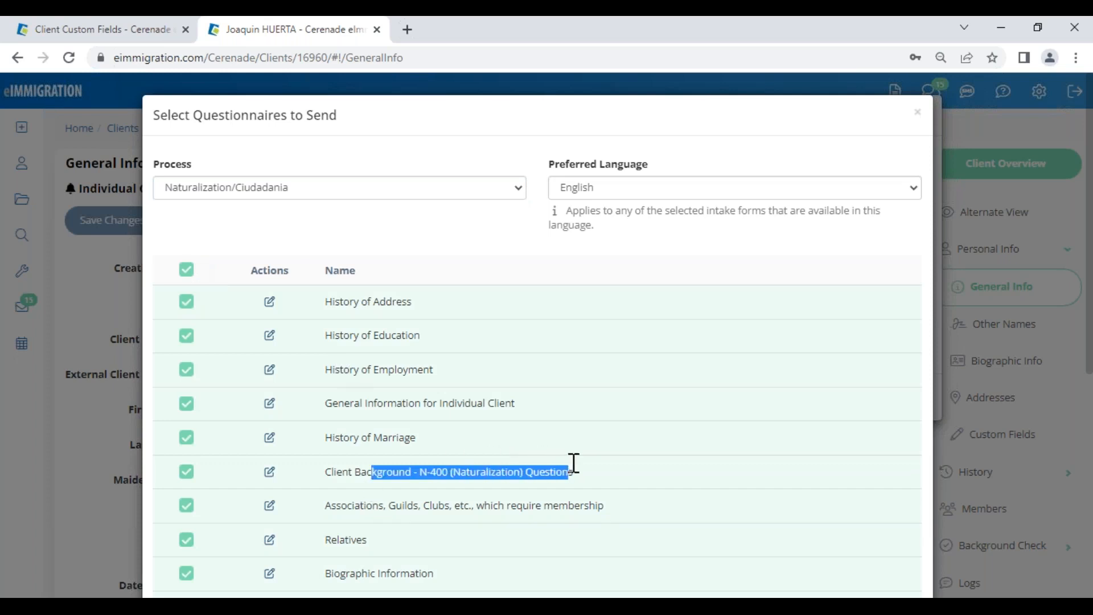
click(181, 274)
click(216, 192)
click(220, 214)
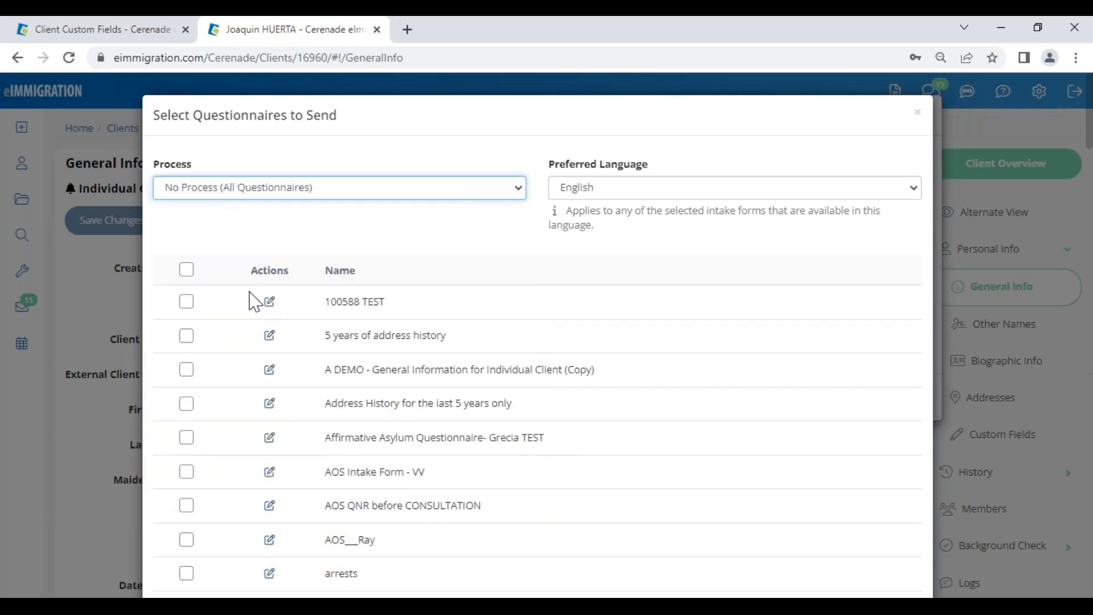
Step: Tick the FULL Asylum Questionnaire in the questionnaire list
scroll(246, 464, down, 3)
scroll(246, 464, down, 4)
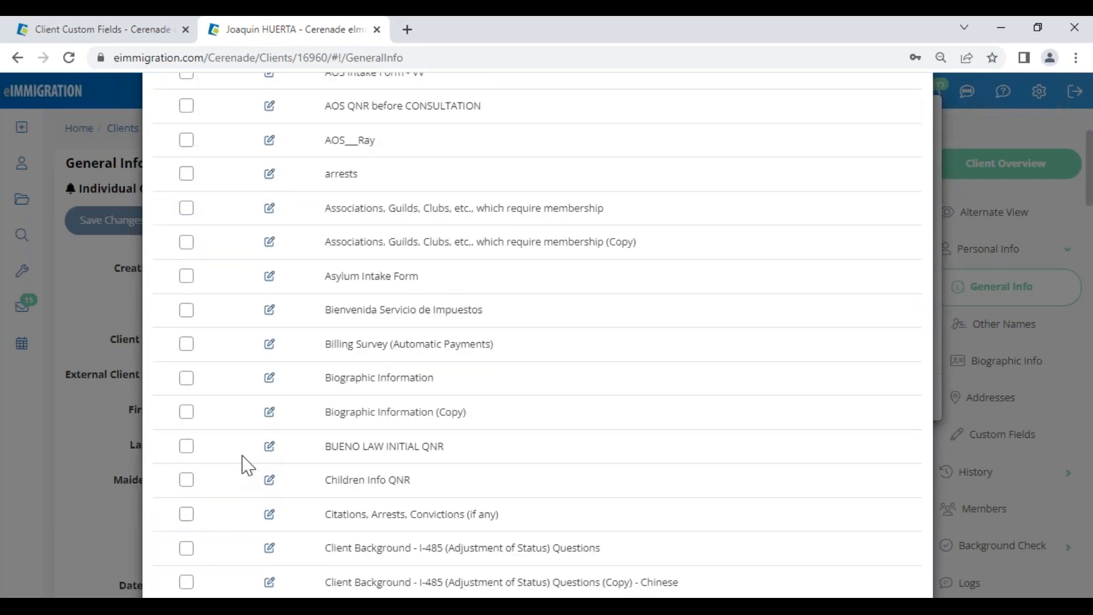
scroll(246, 464, down, 9)
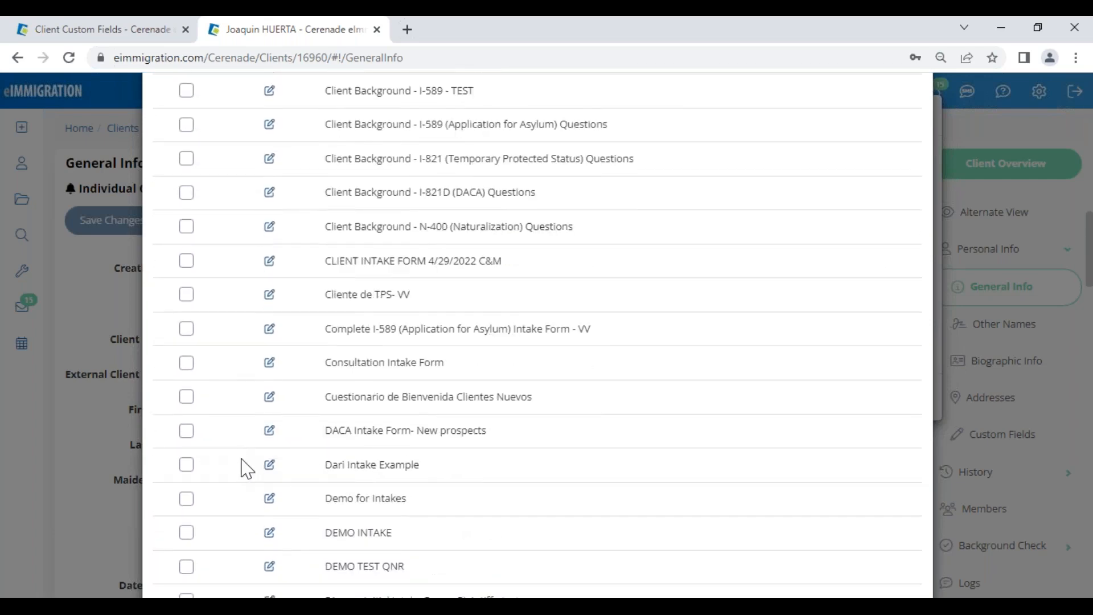
scroll(246, 468, down, 5)
scroll(246, 468, down, 3)
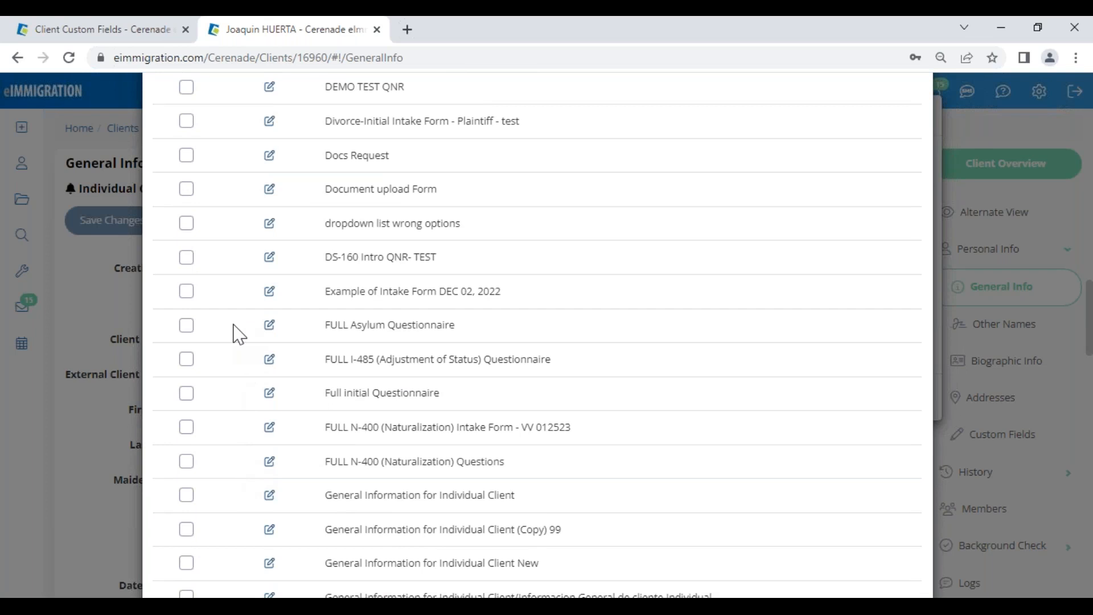
click(184, 329)
drag(327, 392, 448, 385)
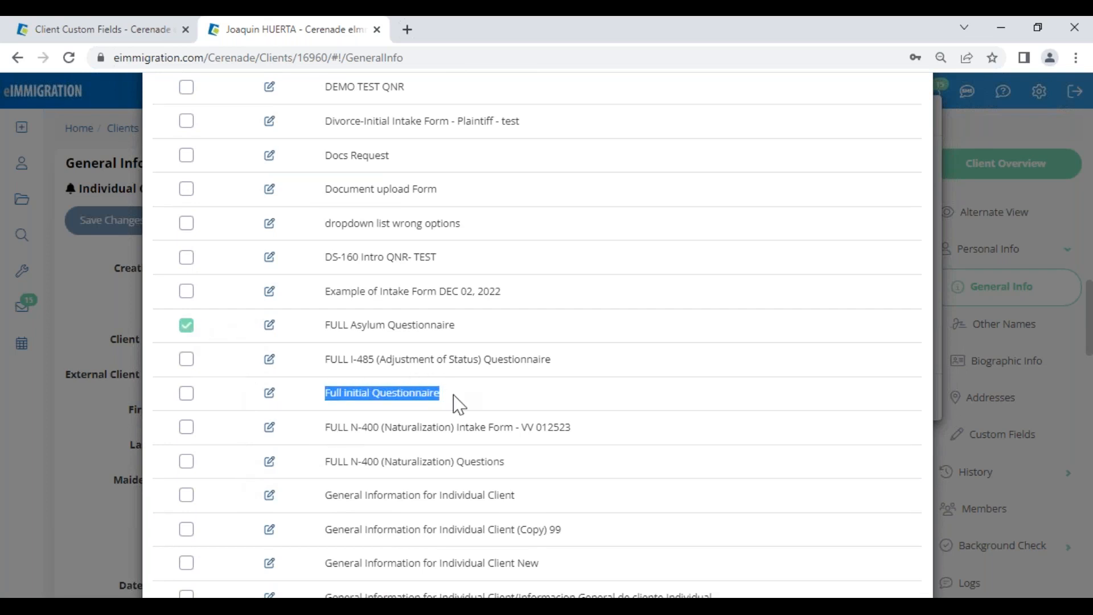
click(460, 403)
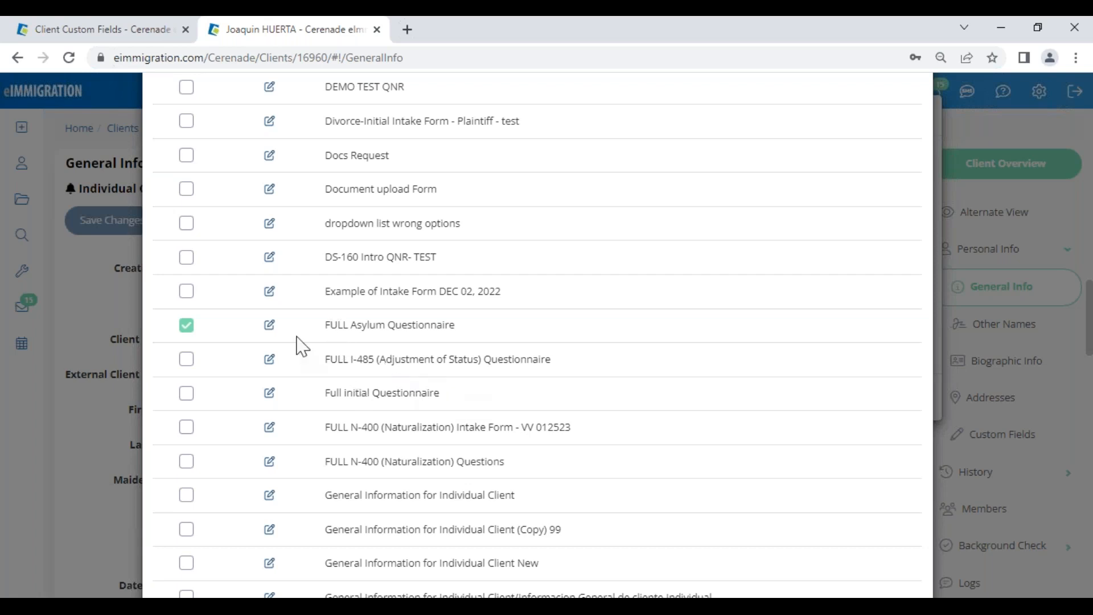
Step: Preview the FULL Asylum Questionnaire, close the viewer, and send it
click(267, 329)
scroll(576, 413, down, 4)
scroll(576, 412, up, 4)
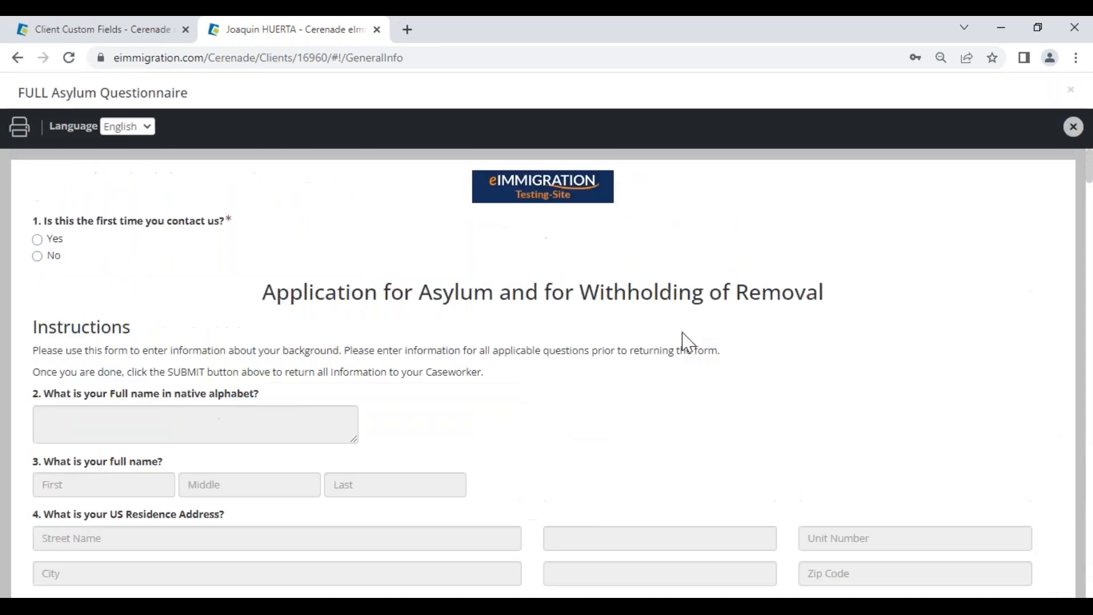
click(1076, 129)
scroll(654, 410, down, 20)
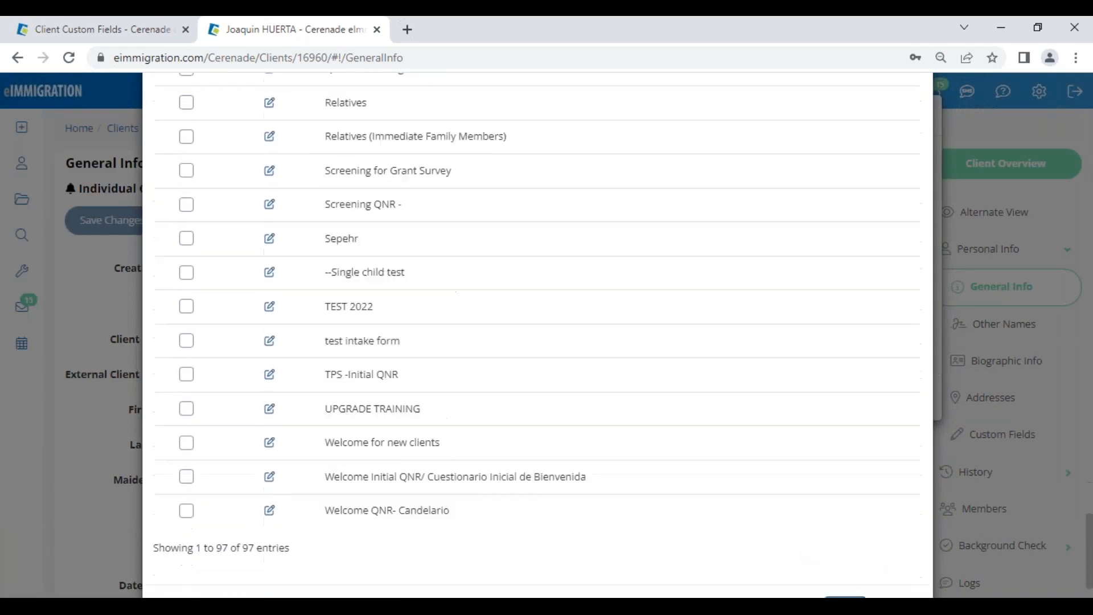
scroll(843, 549, down, 2)
click(843, 551)
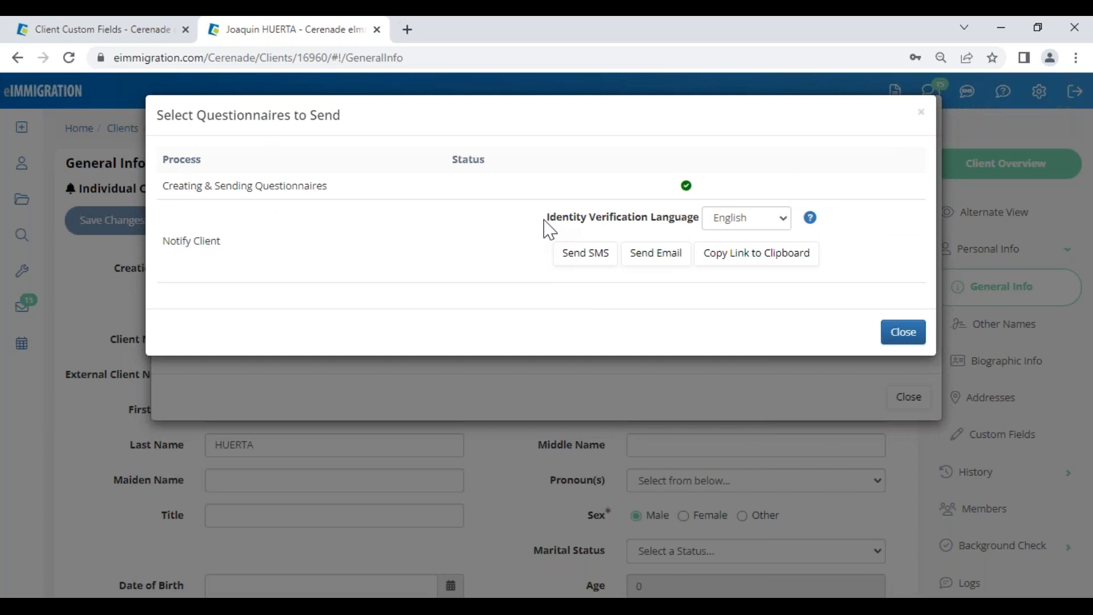
Step: Set Identity Verification Language to Spanish, start an email notification, and copy the questionnaire link
click(736, 226)
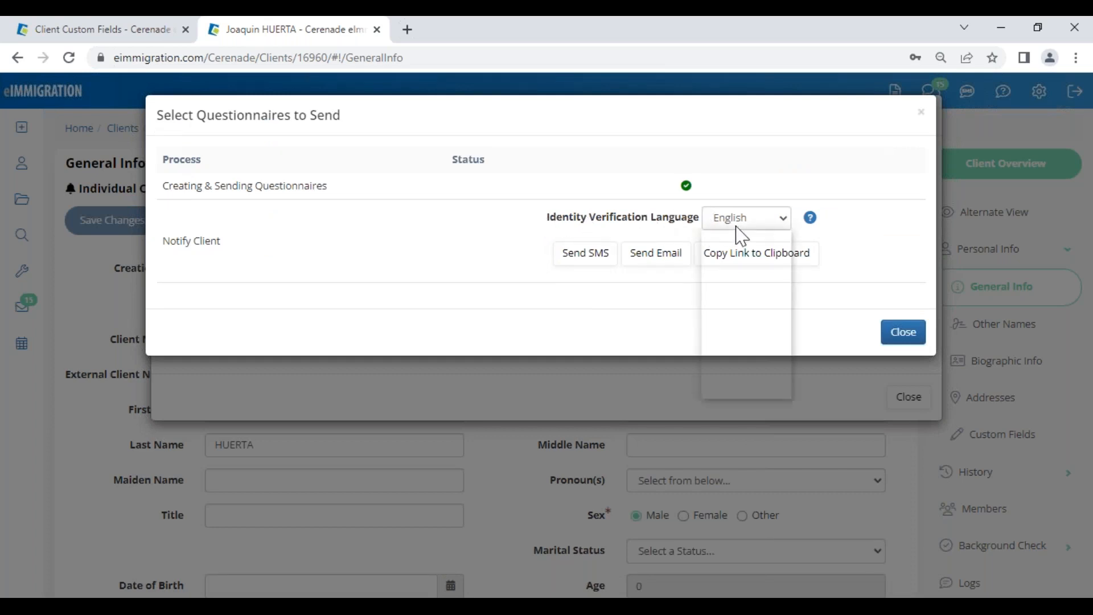
click(734, 376)
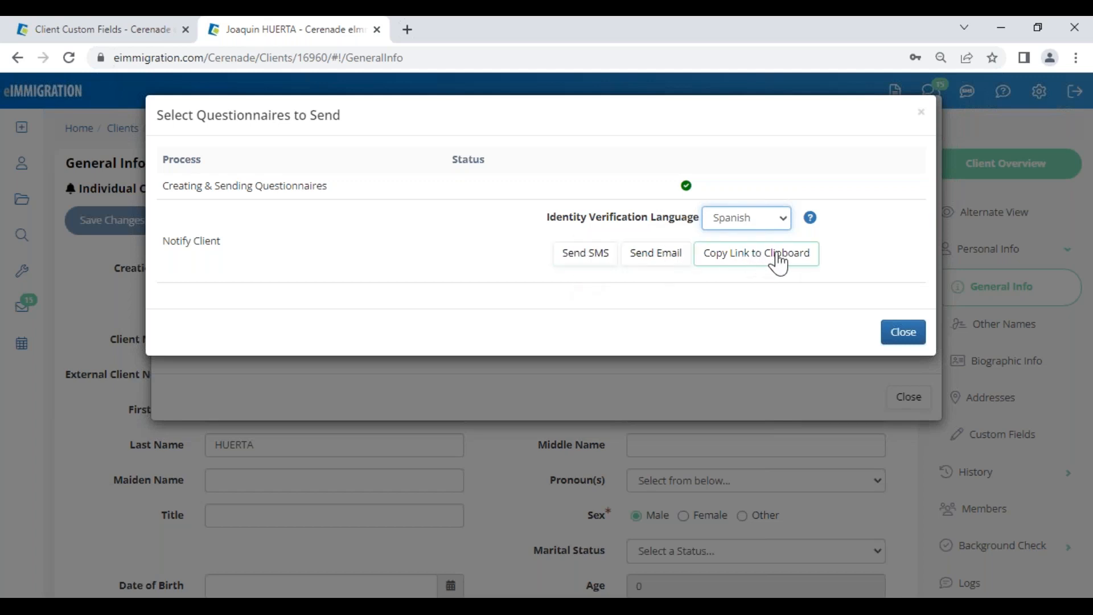
click(651, 259)
click(753, 379)
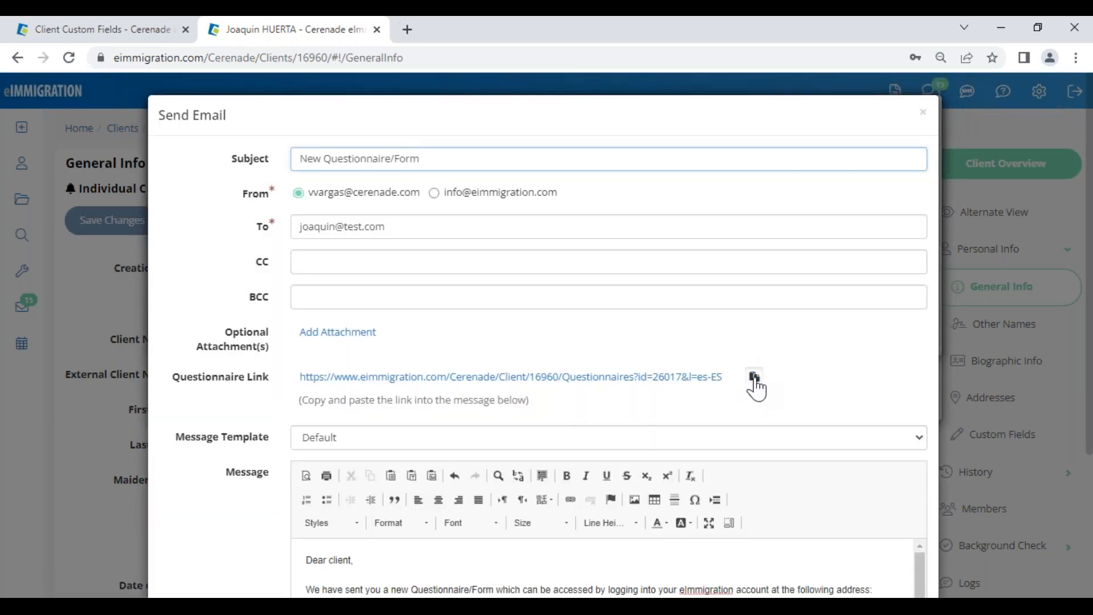
Step: Paste the questionnaire link over the message URL, then cancel the email
scroll(744, 391, down, 3)
drag(504, 449, 461, 428)
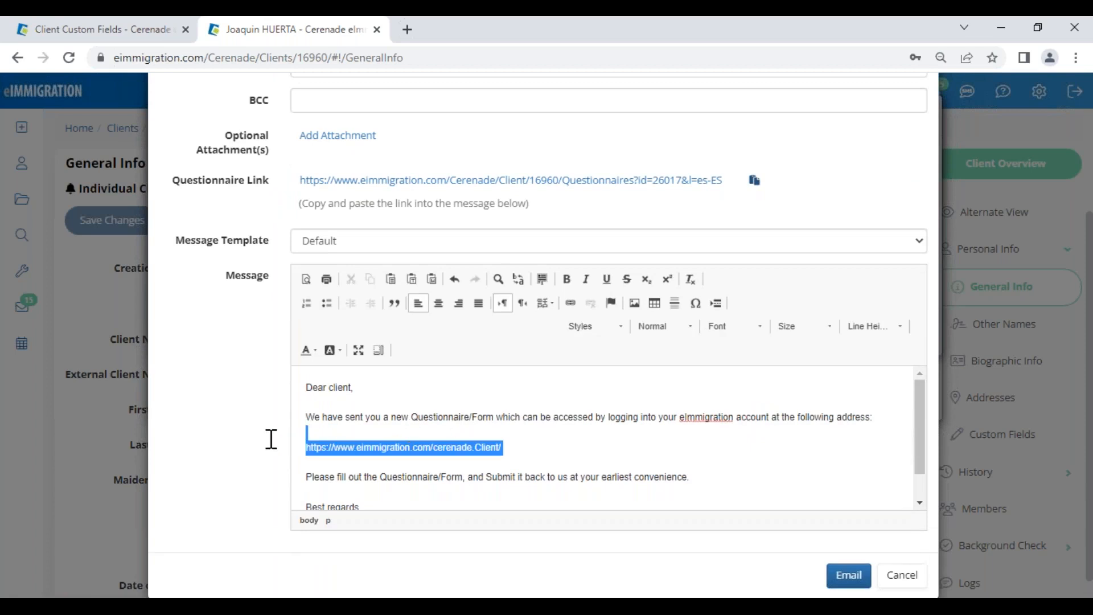
key(ctrl+v)
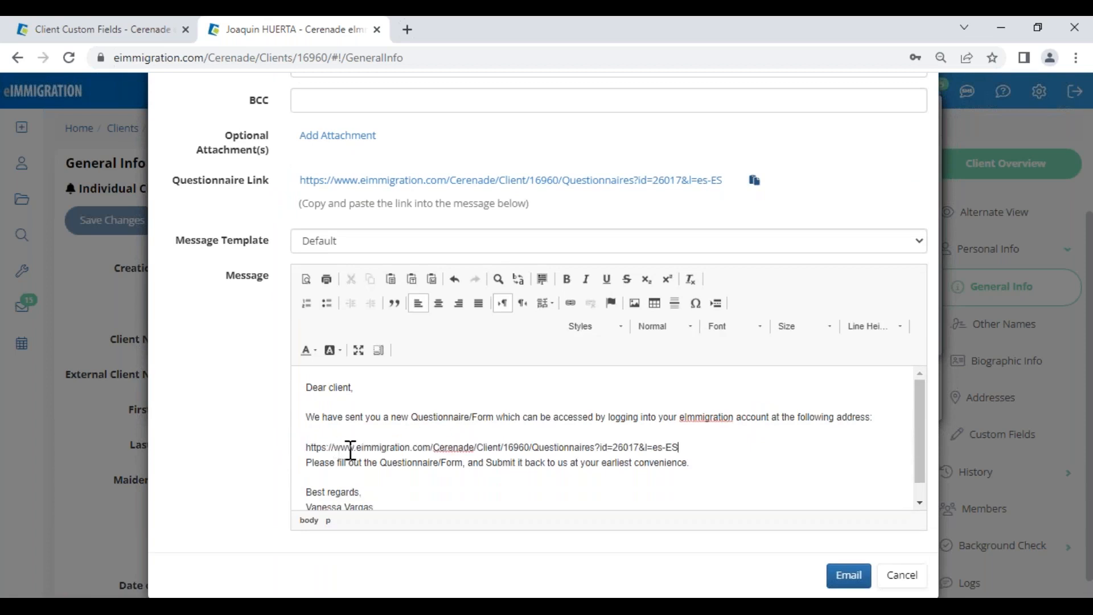
key(Return)
drag(689, 446, 282, 447)
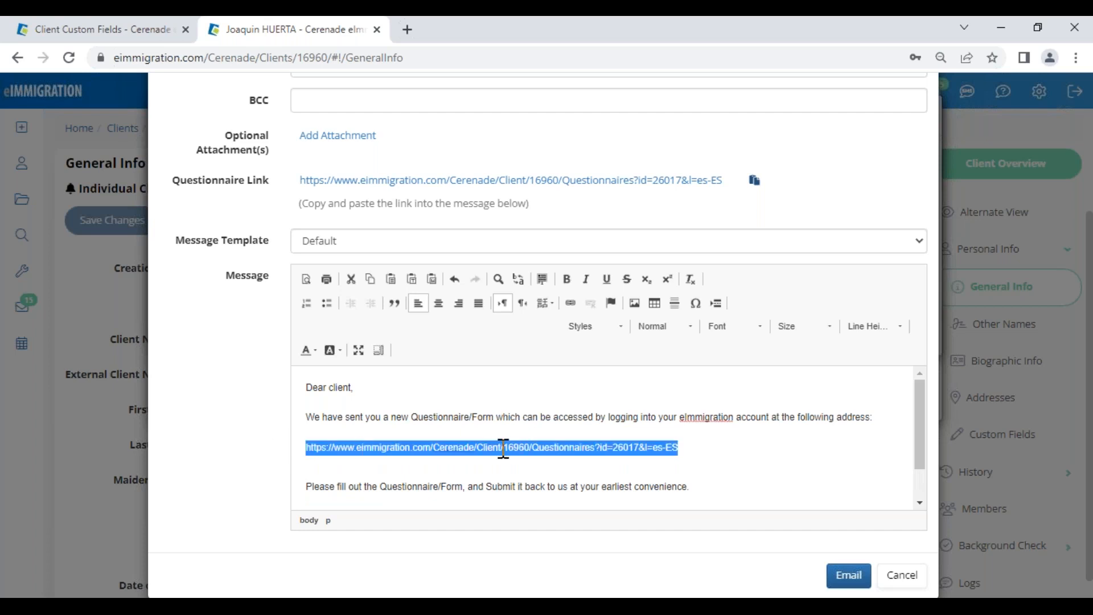
click(691, 448)
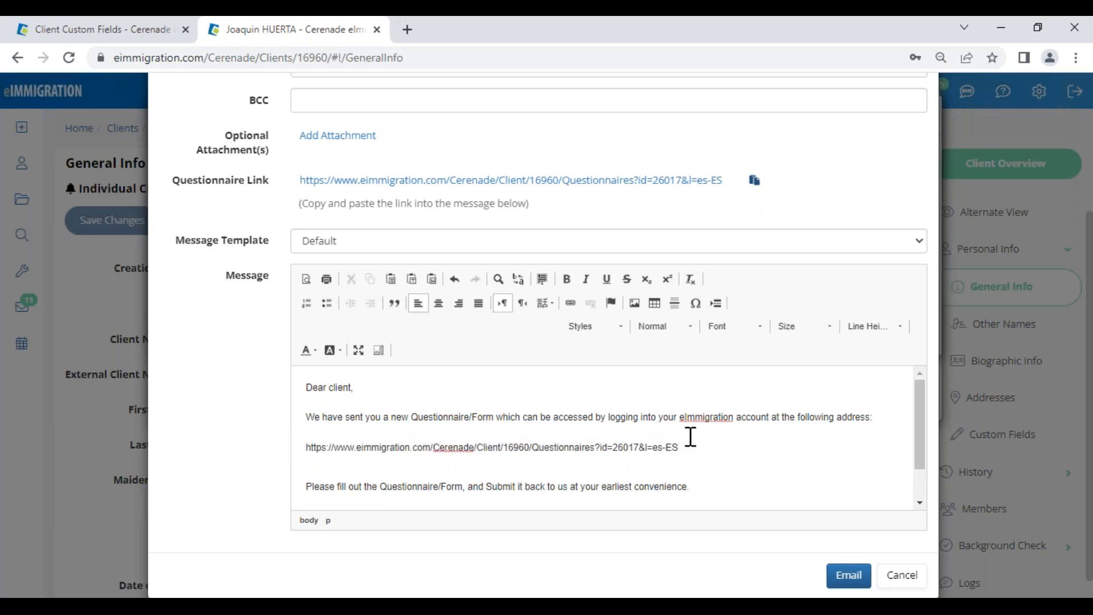
click(903, 575)
Step: Start an SMS and replace its opening text with 'Please complete your QNR:'
click(594, 263)
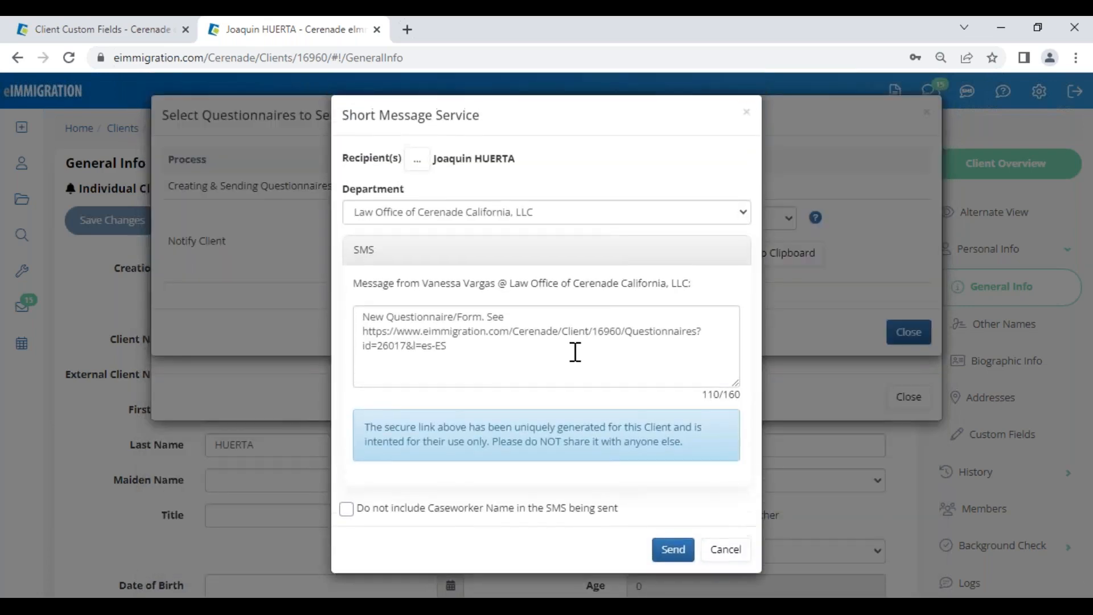
drag(506, 317, 349, 295)
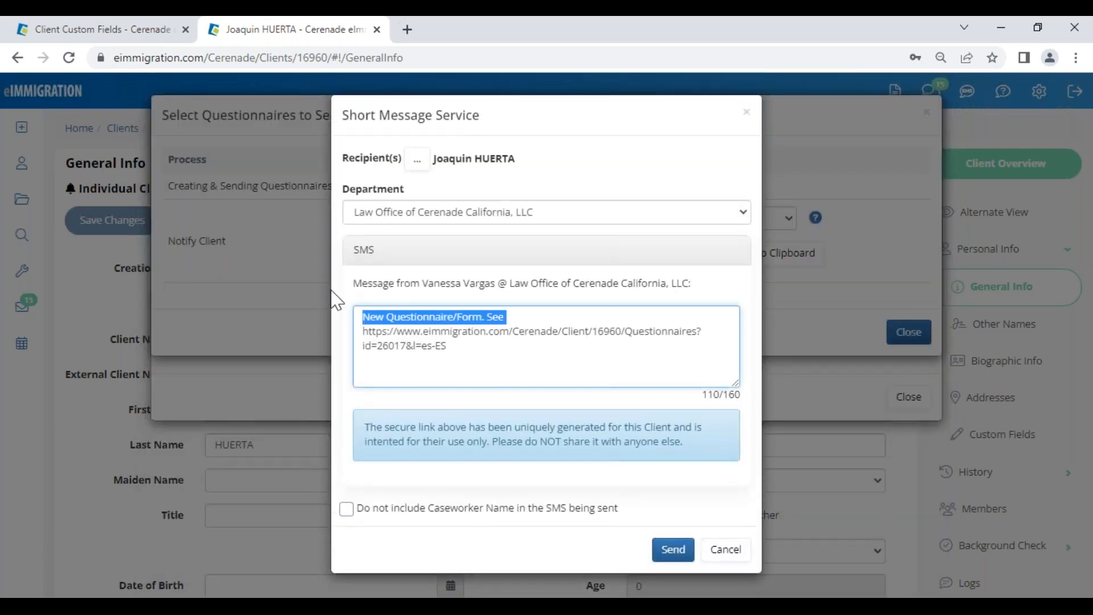
text(Please co)
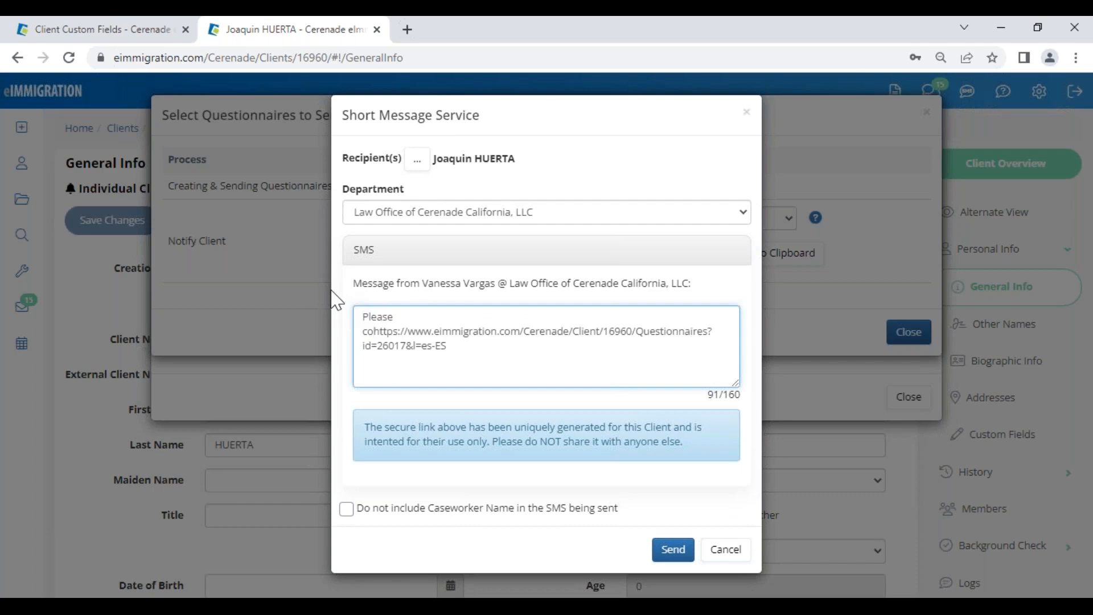
text(mplete your )
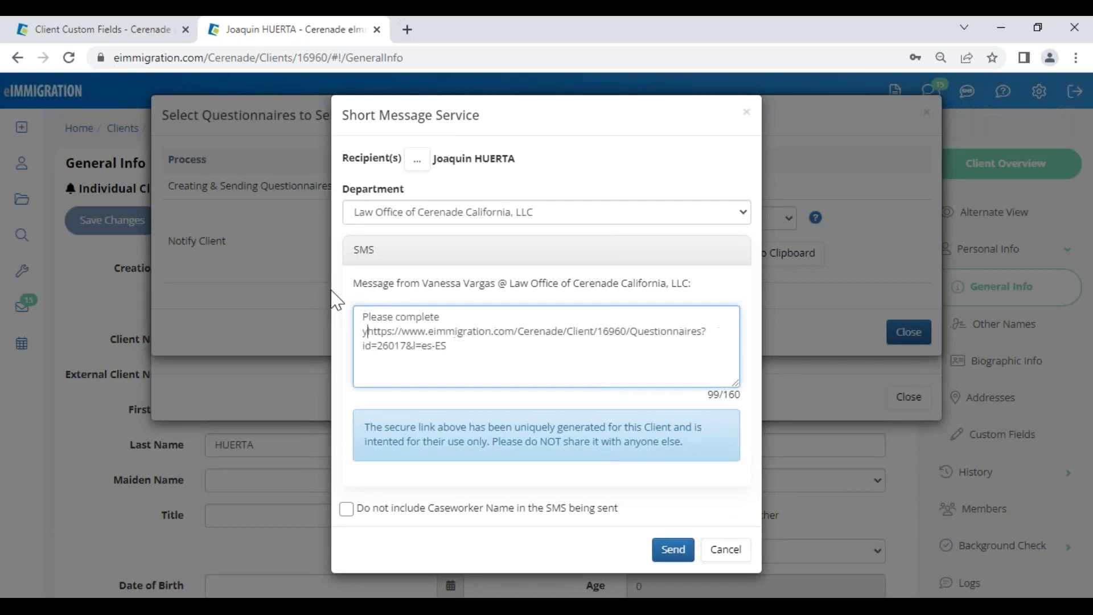
text(QNR:)
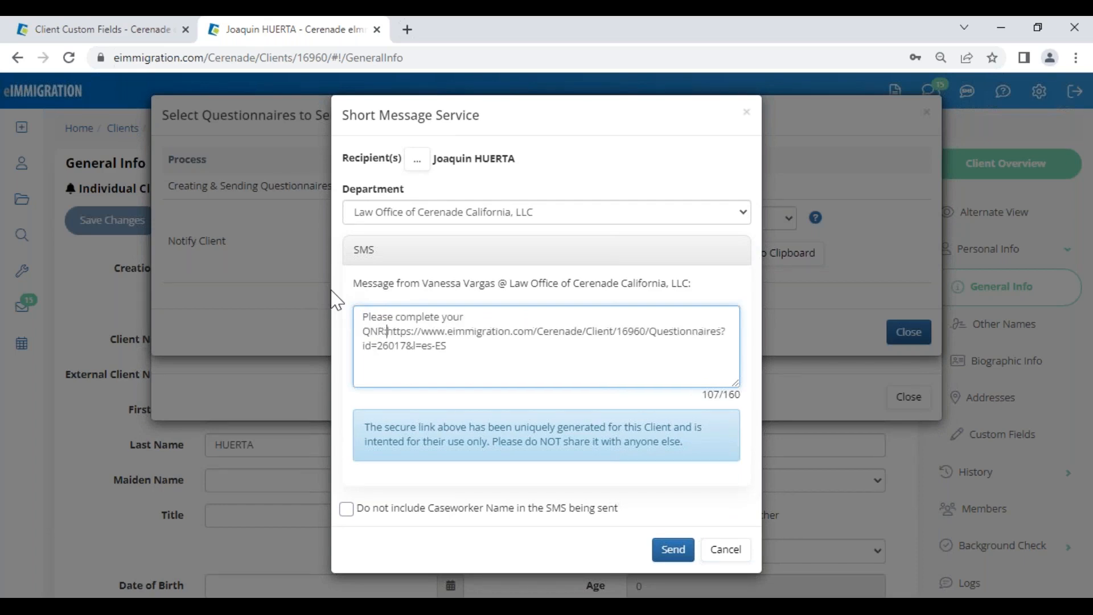
click(701, 404)
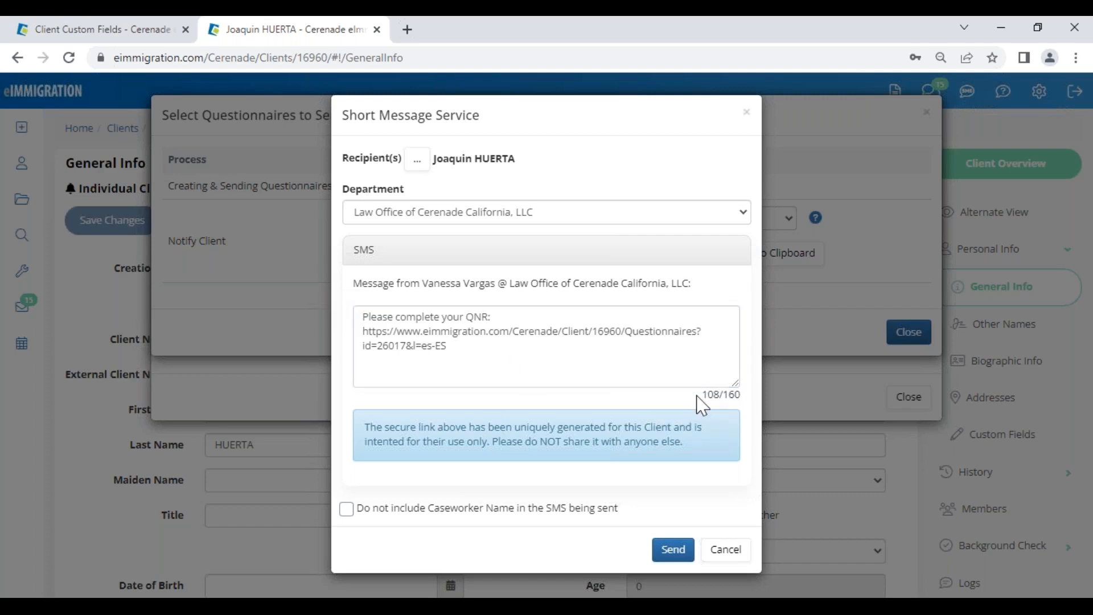
Step: Tick 'Do not include Caseworker Name' and send the SMS
click(345, 509)
drag(418, 286, 607, 273)
click(647, 281)
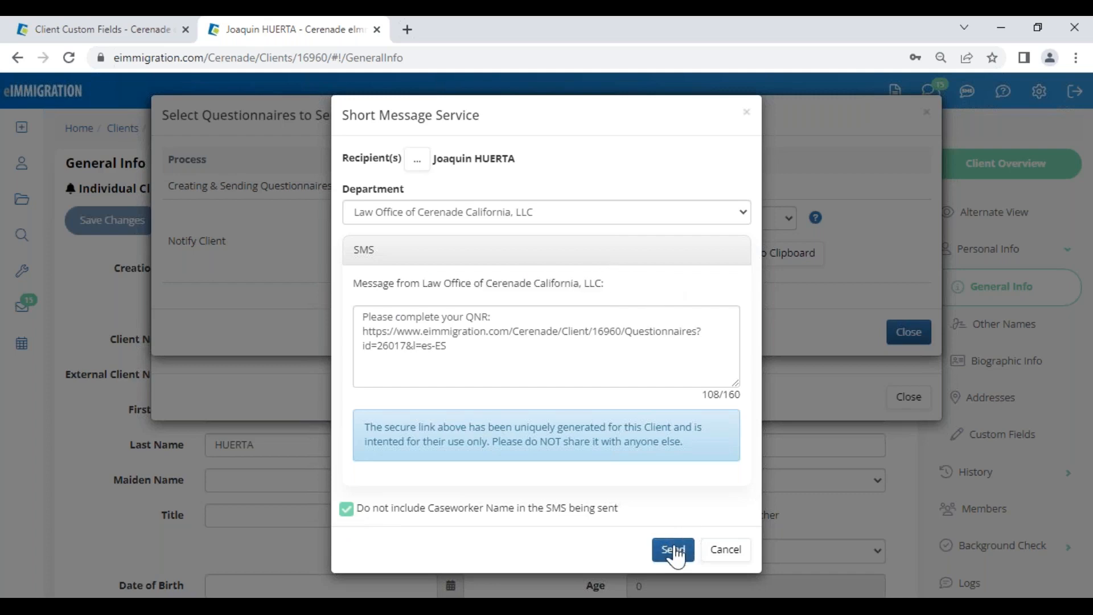
click(732, 552)
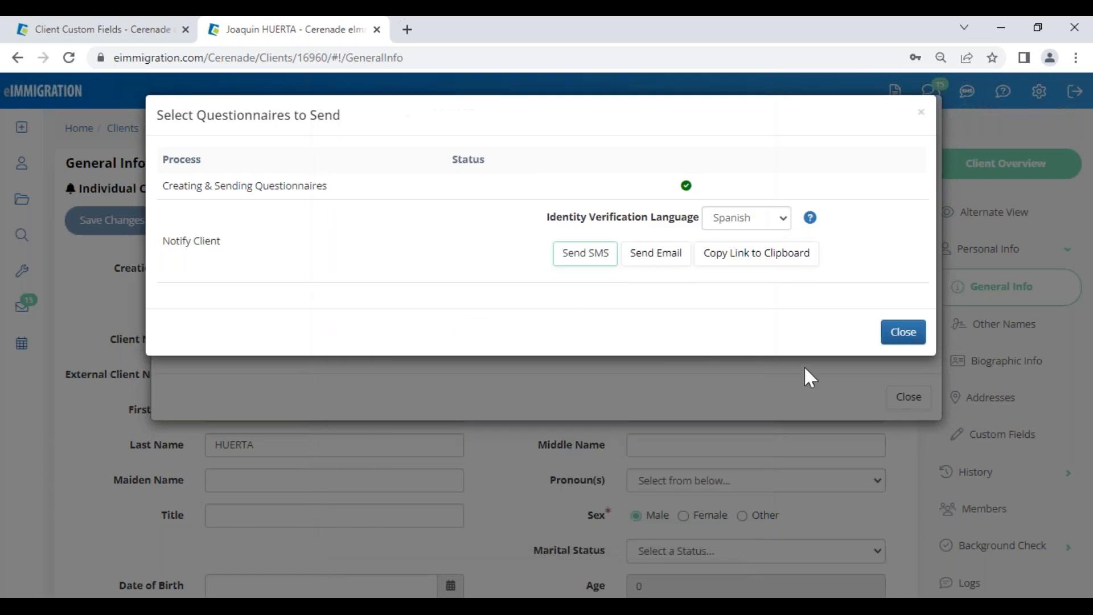
Step: Close the notification dialog, open Email Questionnaires, and tick Relatives
click(892, 336)
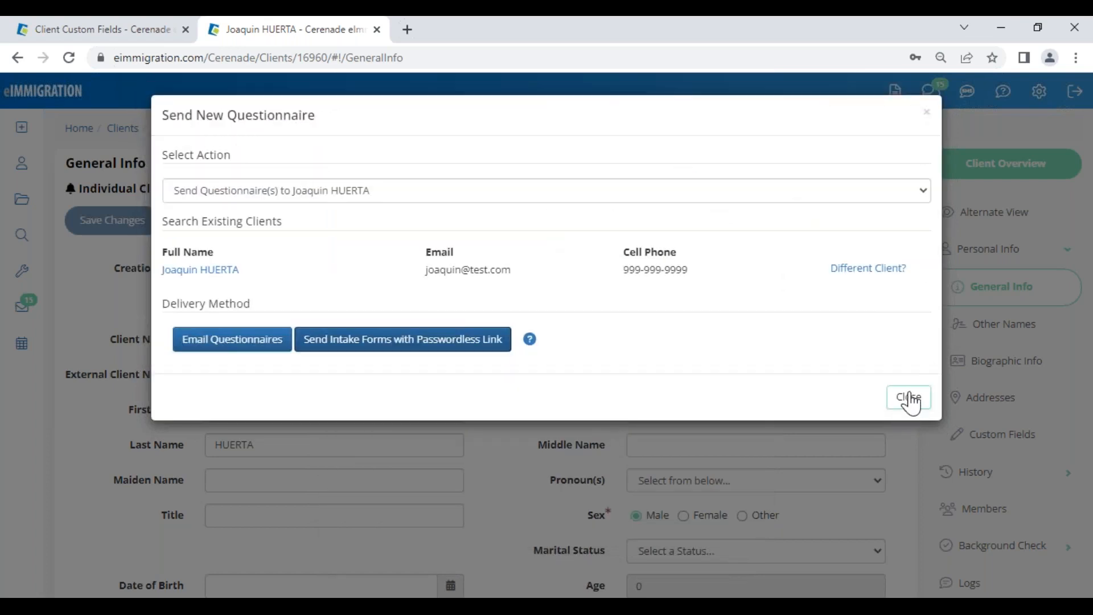
click(209, 348)
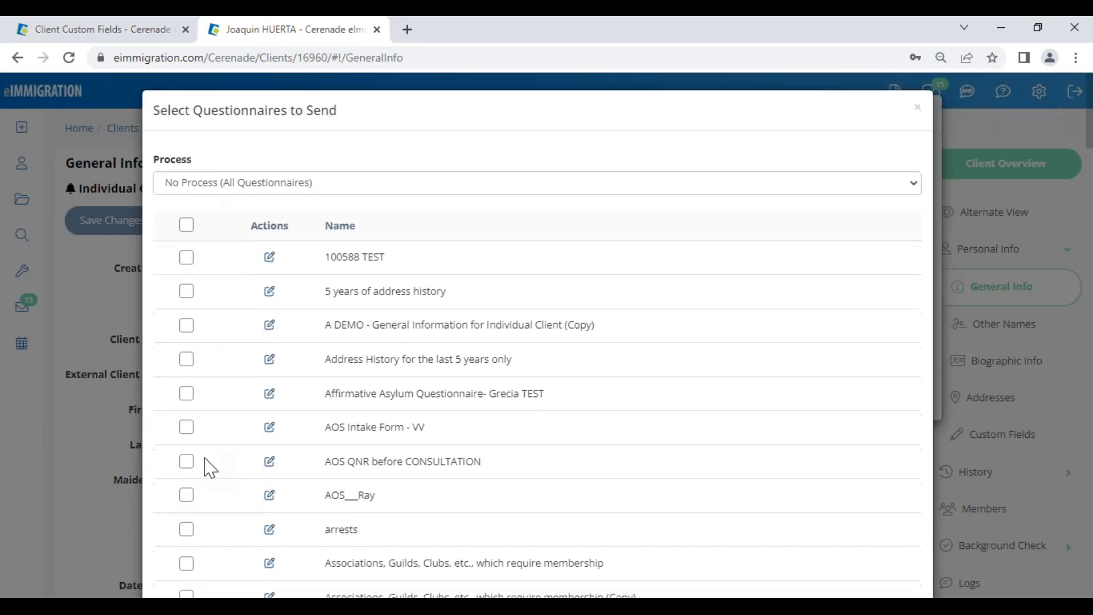
scroll(208, 472, down, 14)
scroll(224, 460, down, 10)
scroll(223, 460, down, 20)
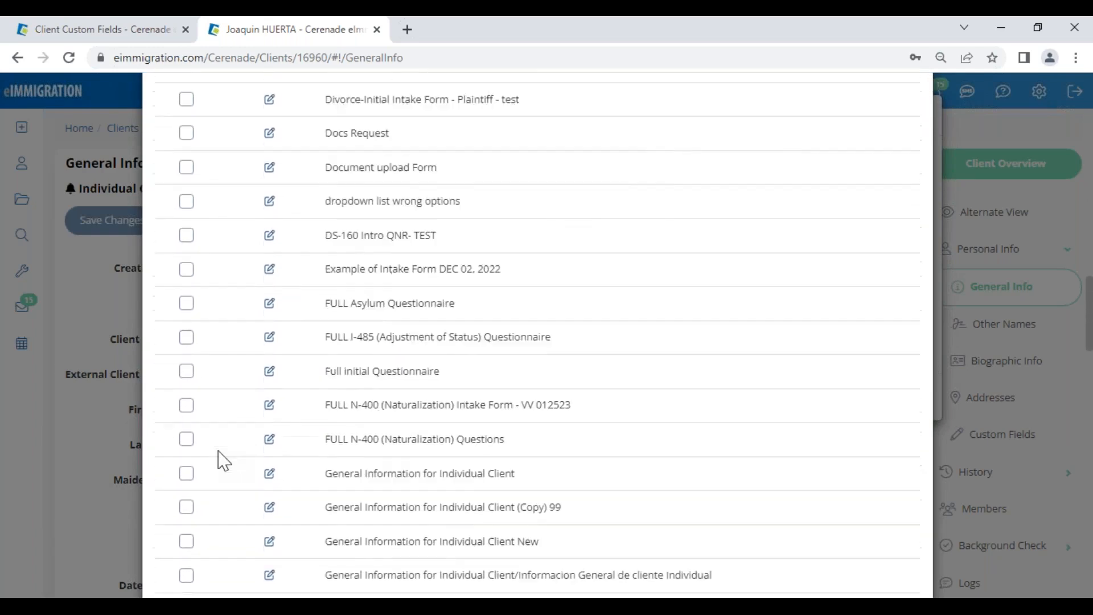
scroll(223, 475, down, 9)
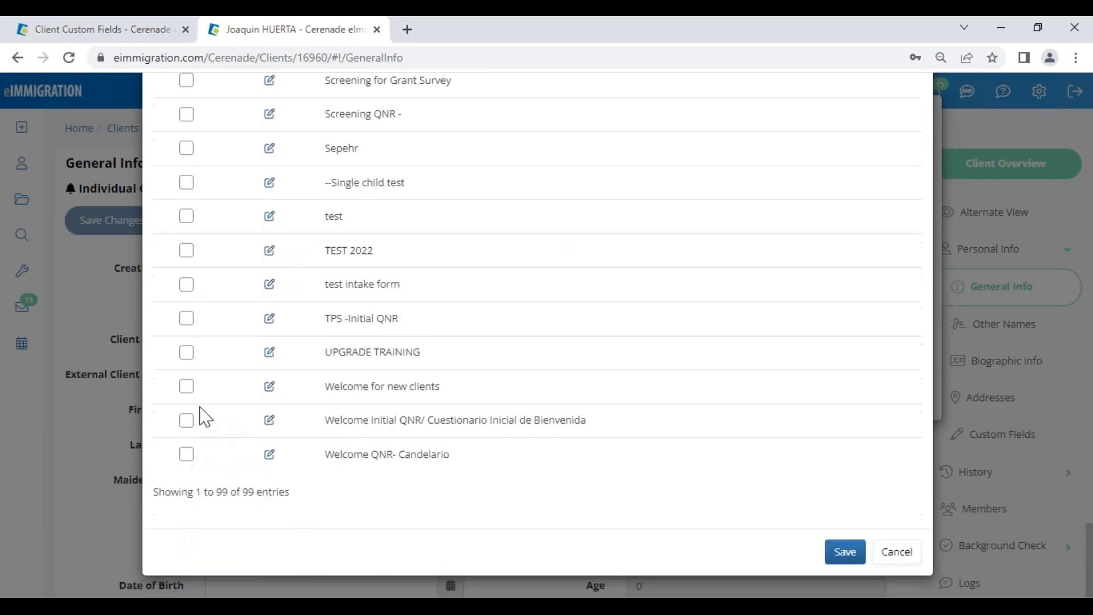
scroll(210, 290, up, 1)
scroll(210, 291, up, 2)
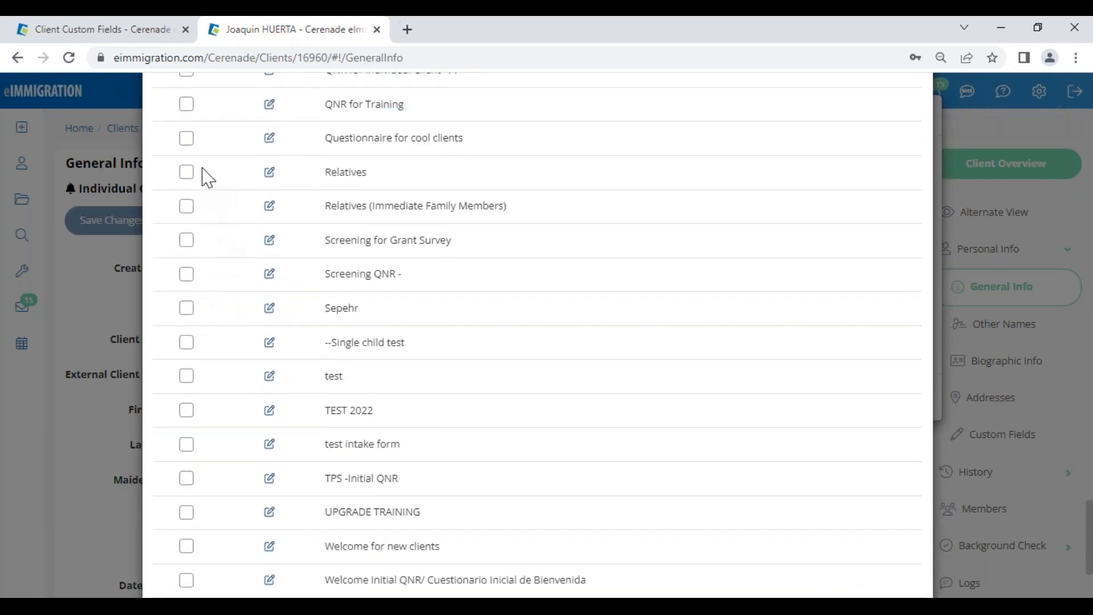
click(186, 171)
Step: Save to send the Relatives questionnaire and close both dialogs
scroll(809, 526, down, 3)
click(840, 550)
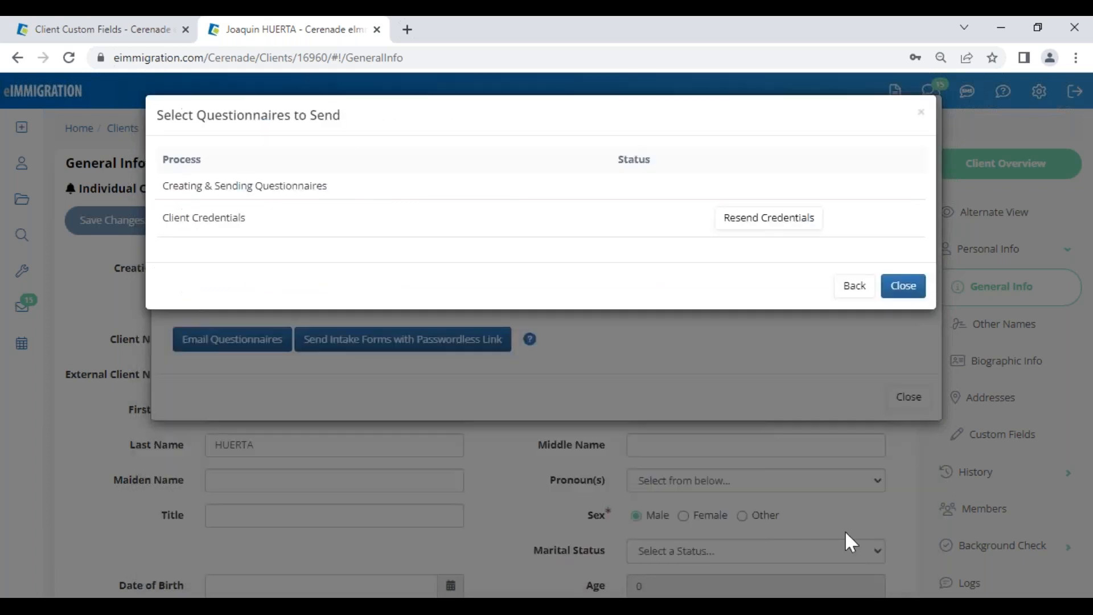
click(901, 388)
click(908, 451)
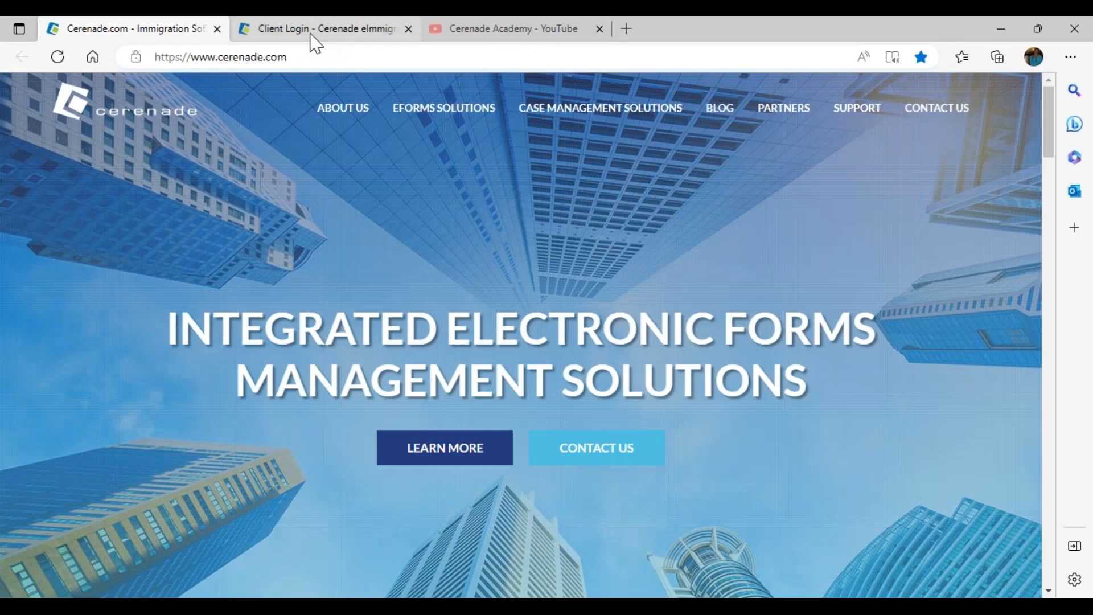
Step: Log into the Client Portal with the client's username and open the Inbox
click(319, 33)
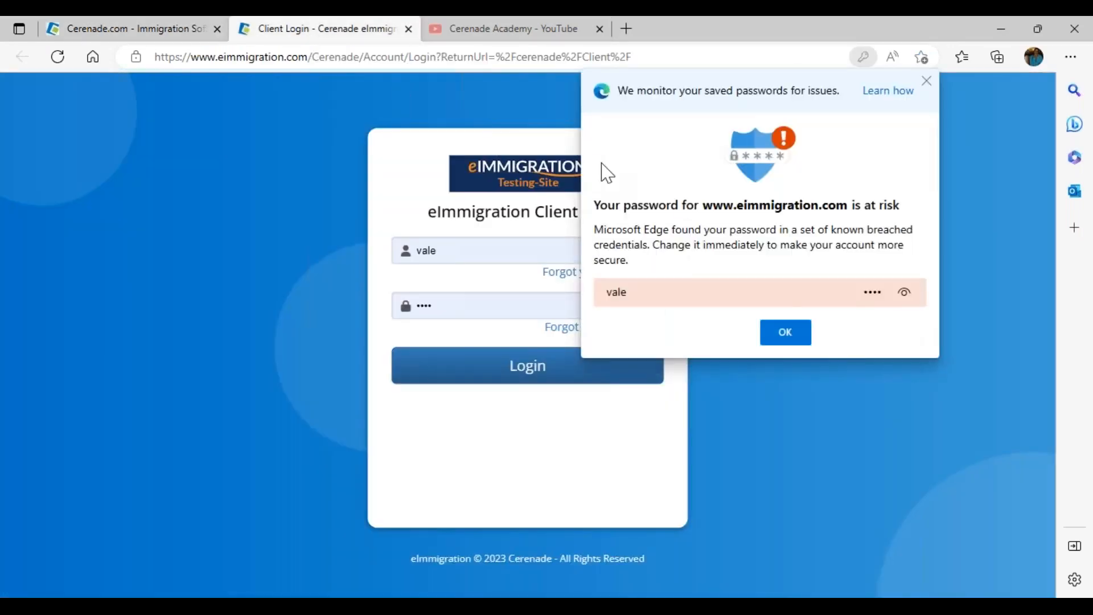
click(785, 333)
click(476, 248)
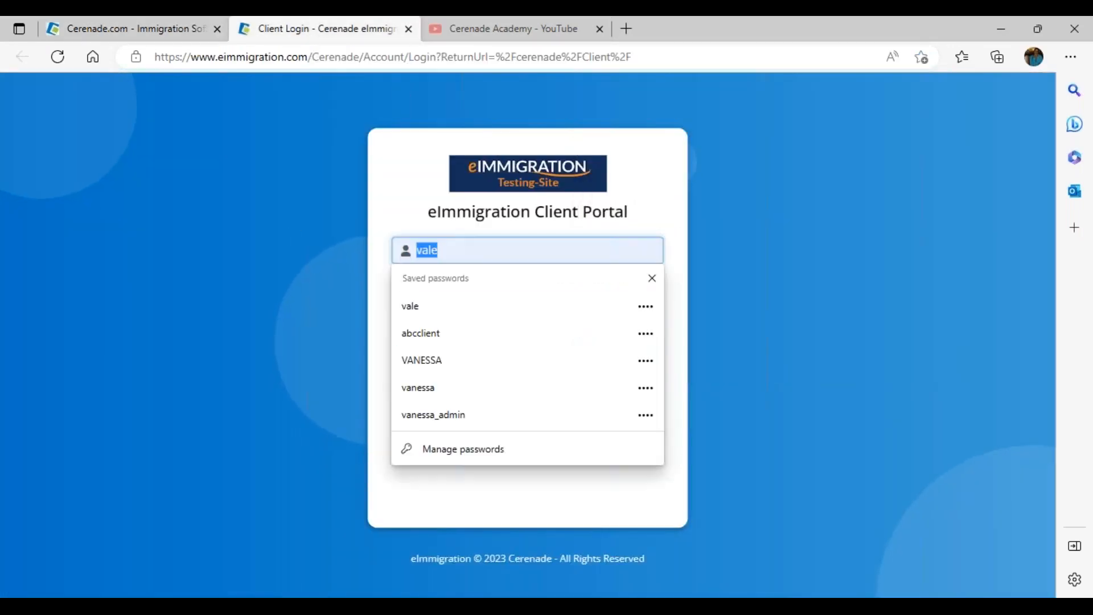
key(ctrl+v)
key(ctrl+z)
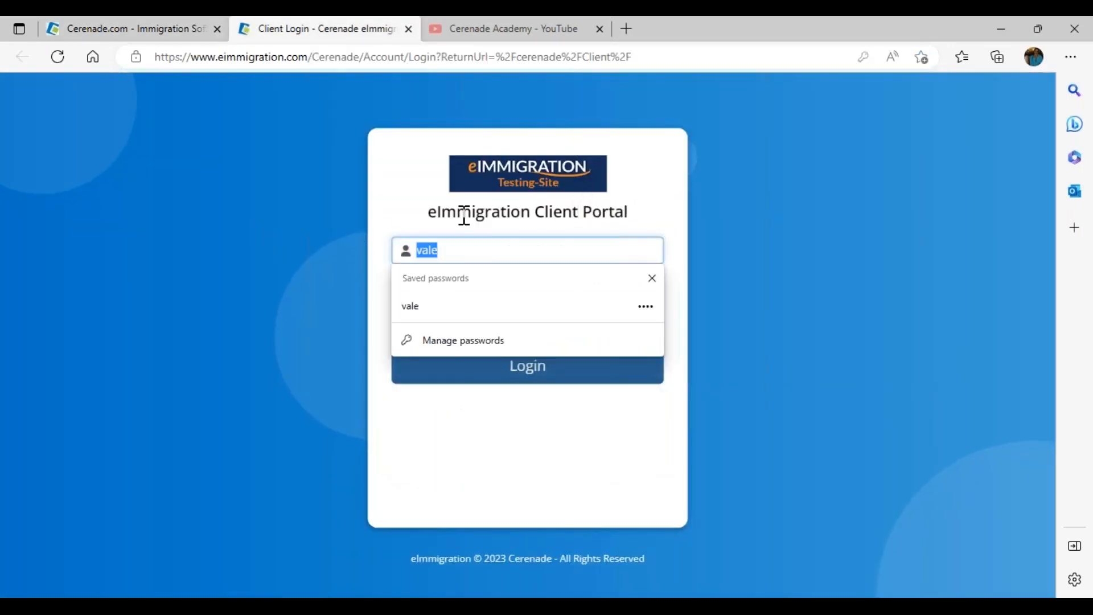
key(BackSpace)
text(joaquin@test.com)
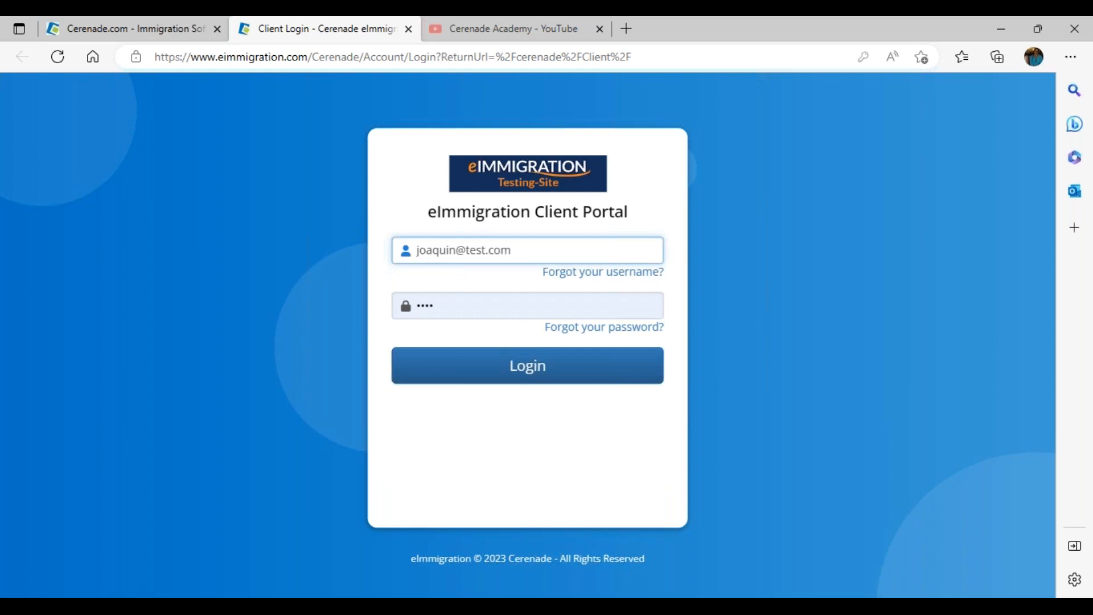
click(506, 376)
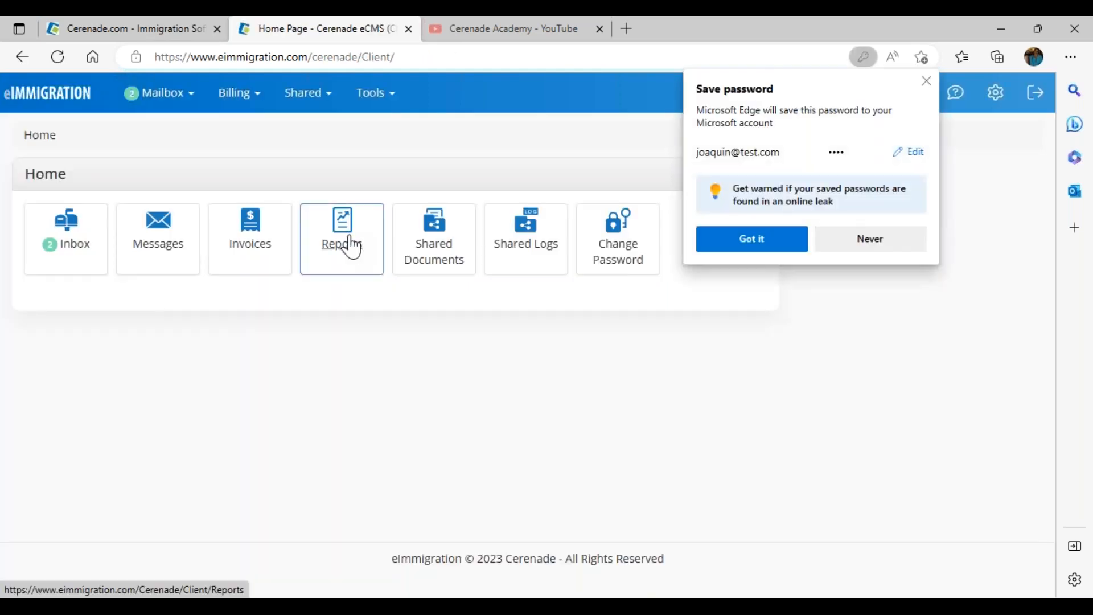
click(848, 251)
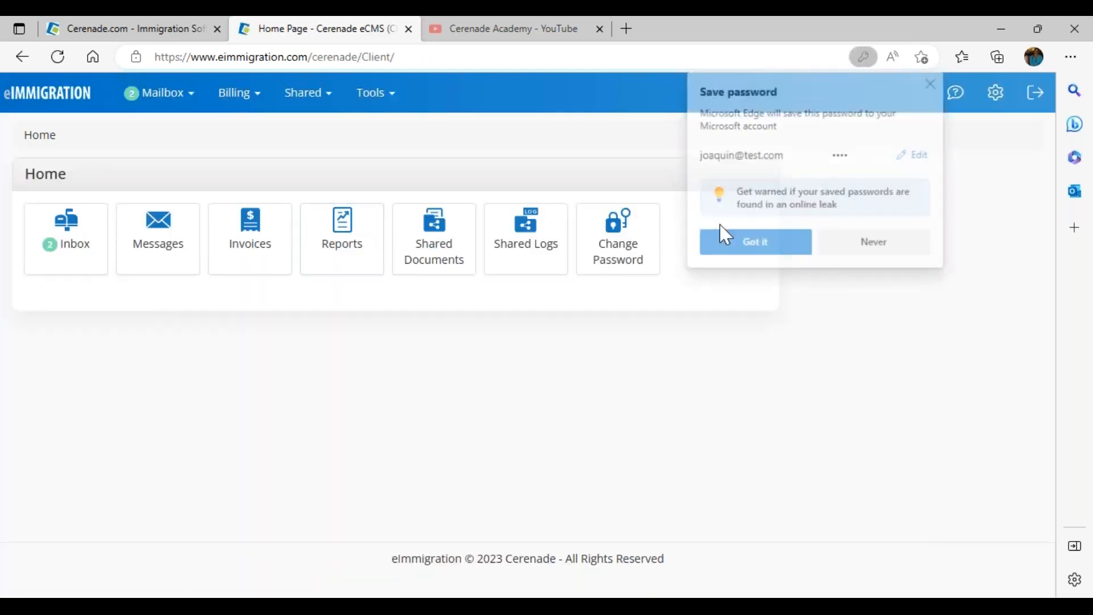
click(72, 247)
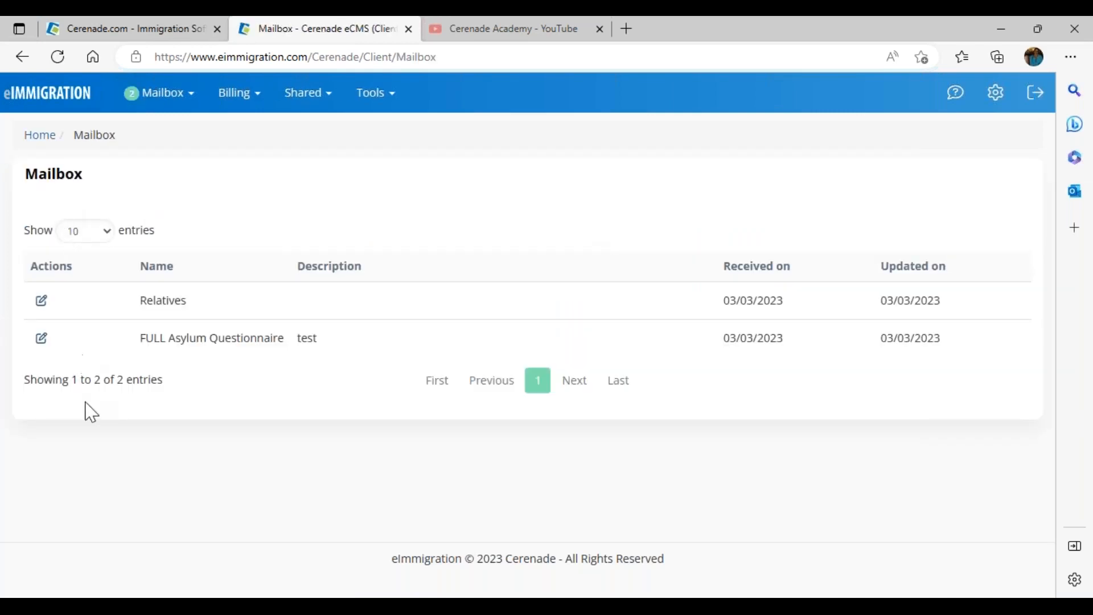
Step: Open the FULL Asylum Questionnaire and enter the client's middle name after the pre-filled first name
click(41, 340)
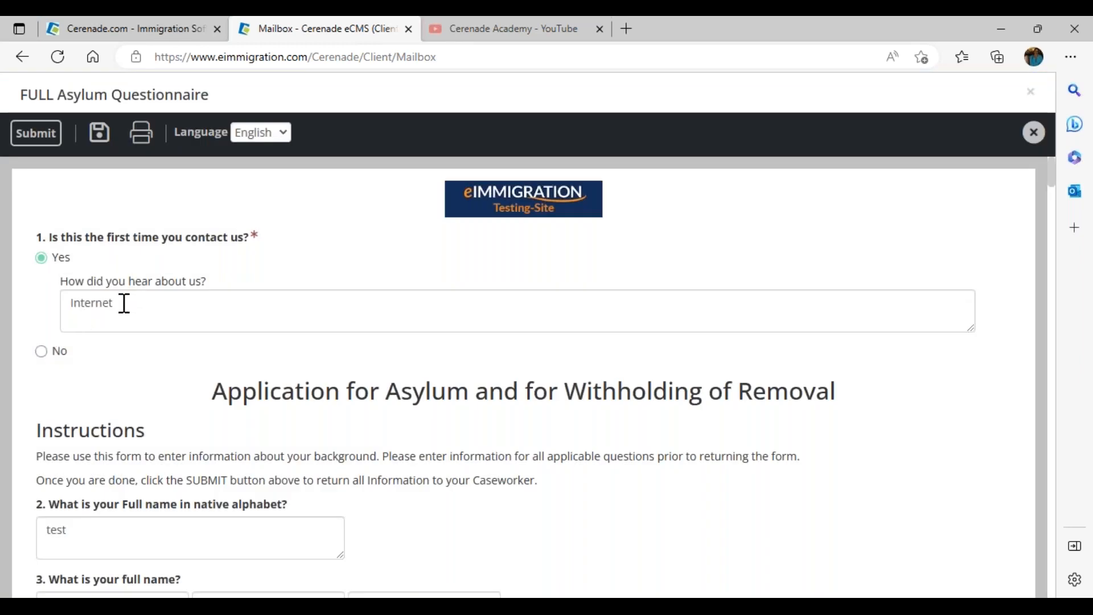
drag(124, 303, 56, 297)
drag(66, 530, 28, 527)
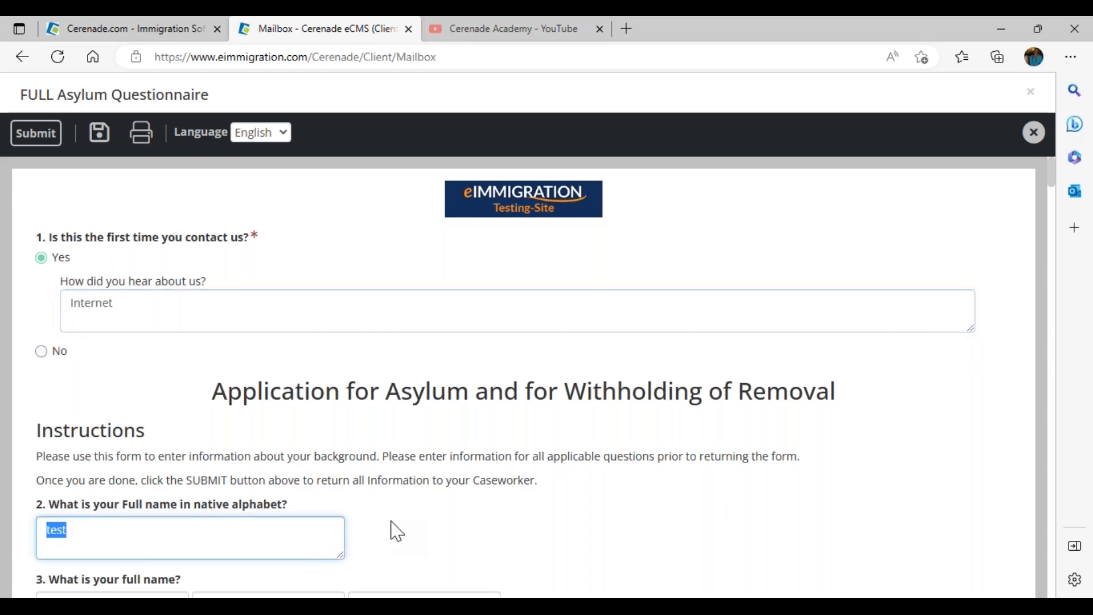
scroll(397, 531, down, 3)
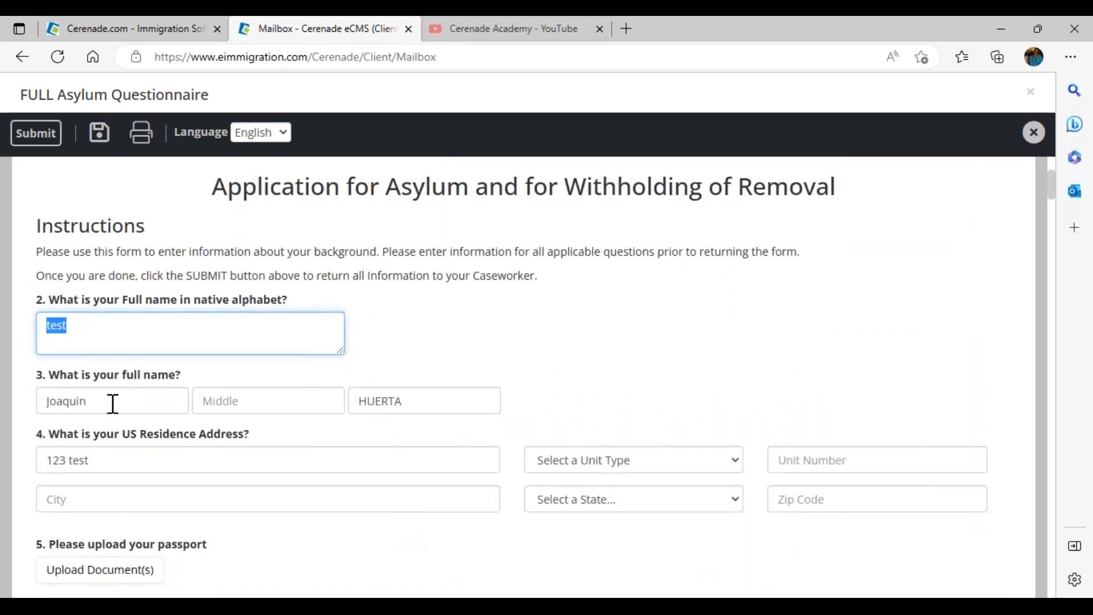
drag(112, 404, 14, 401)
click(226, 401)
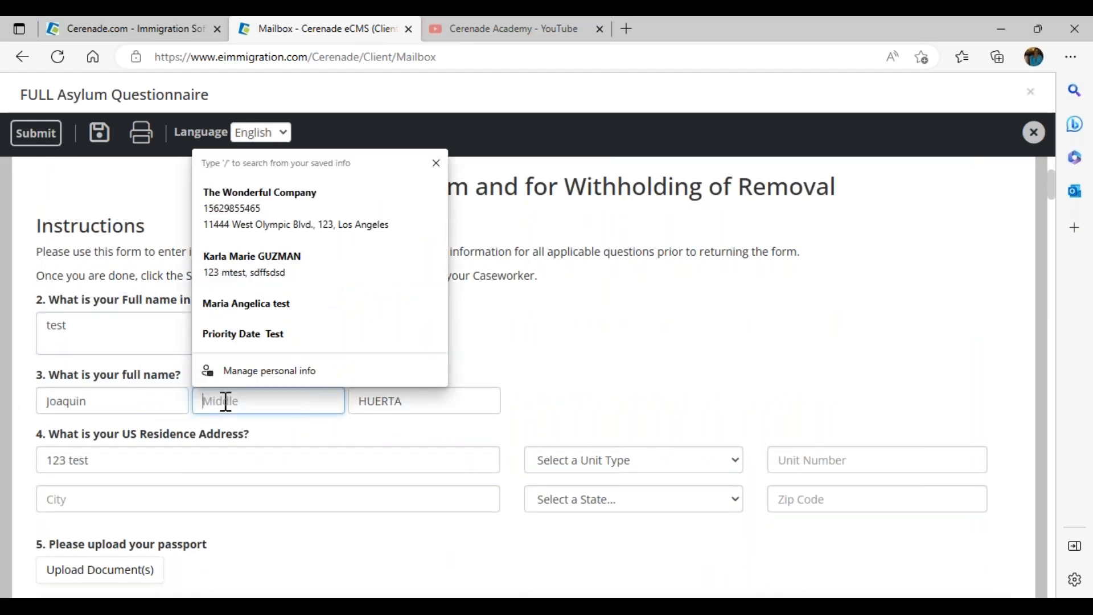
text(Ernesto)
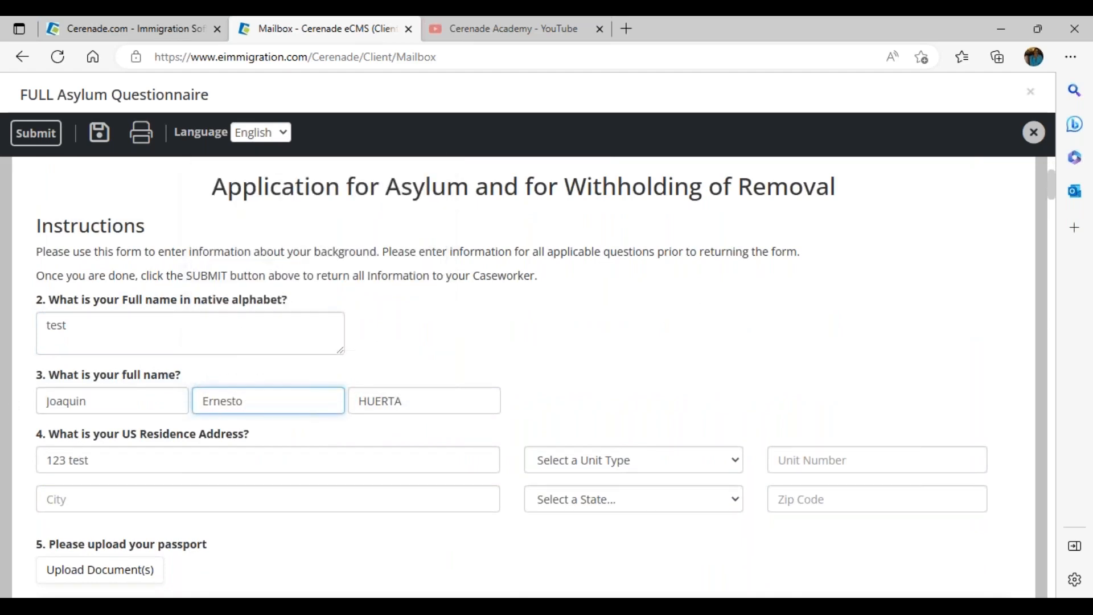
Step: Fill the residence address city (Los Angeles), state California and ZIP code
click(162, 491)
text(Los Ang)
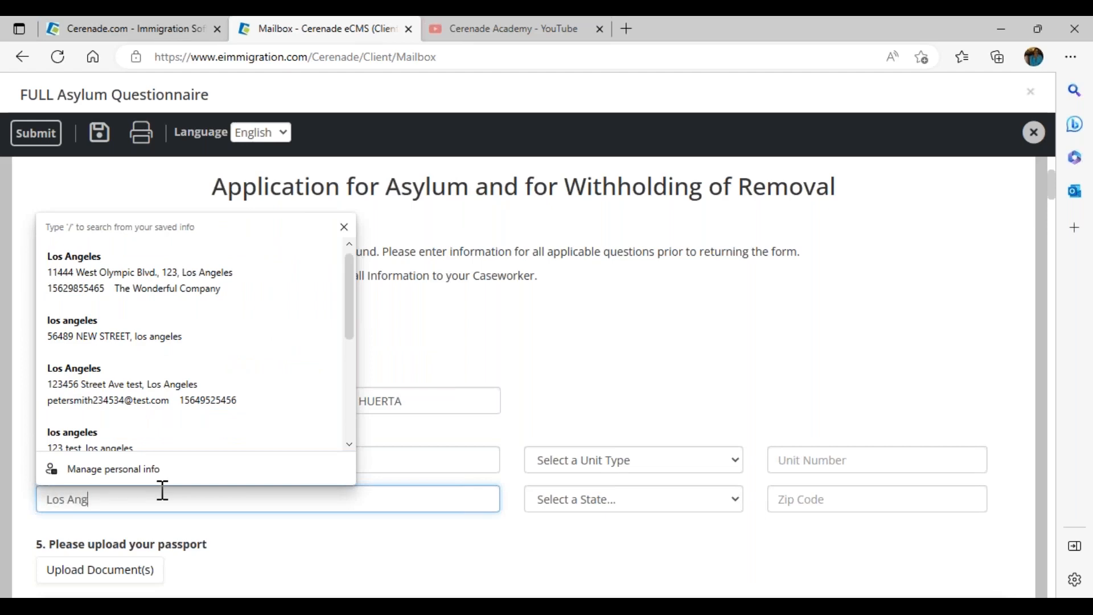
click(628, 502)
key(c)
click(632, 501)
click(811, 511)
text(123)
key(BackSpace)
text(95235)
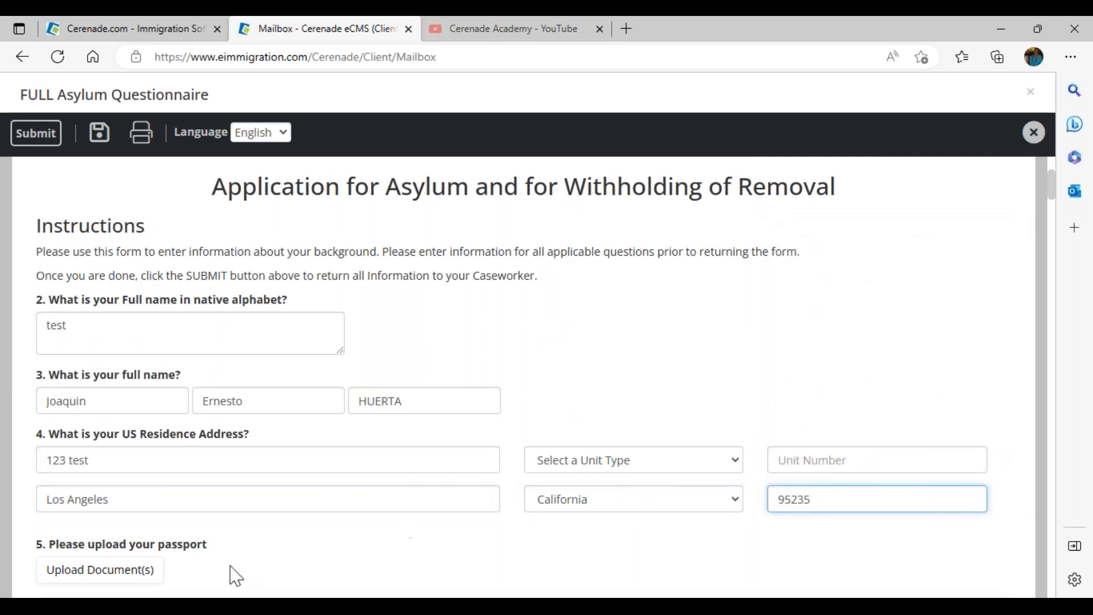
scroll(235, 576, down, 2)
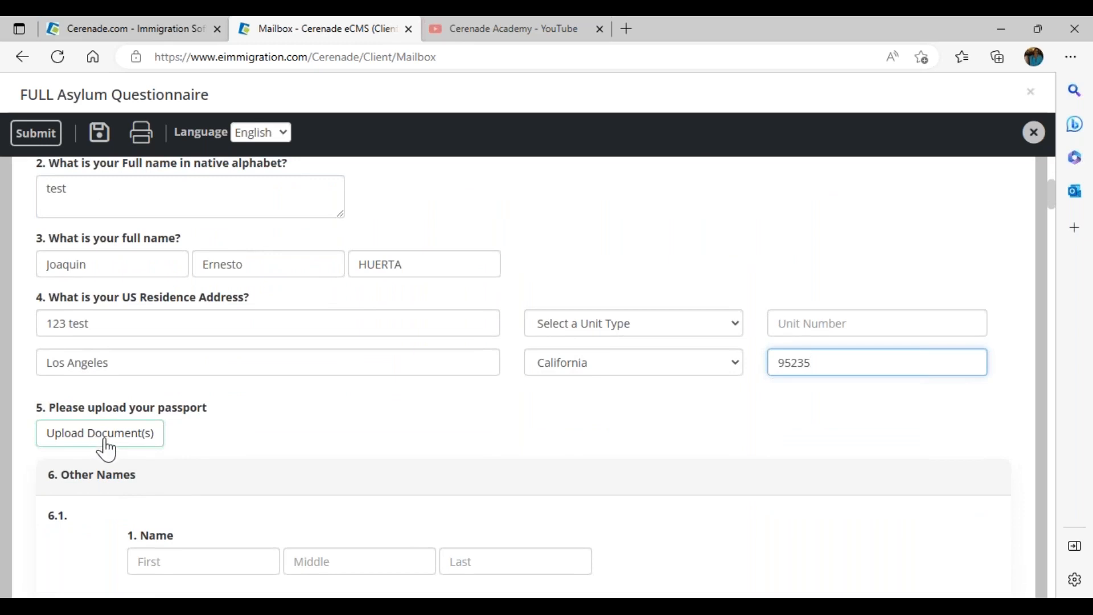
Step: Add an alias first name under 6. Other Names
scroll(159, 532, down, 2)
click(165, 425)
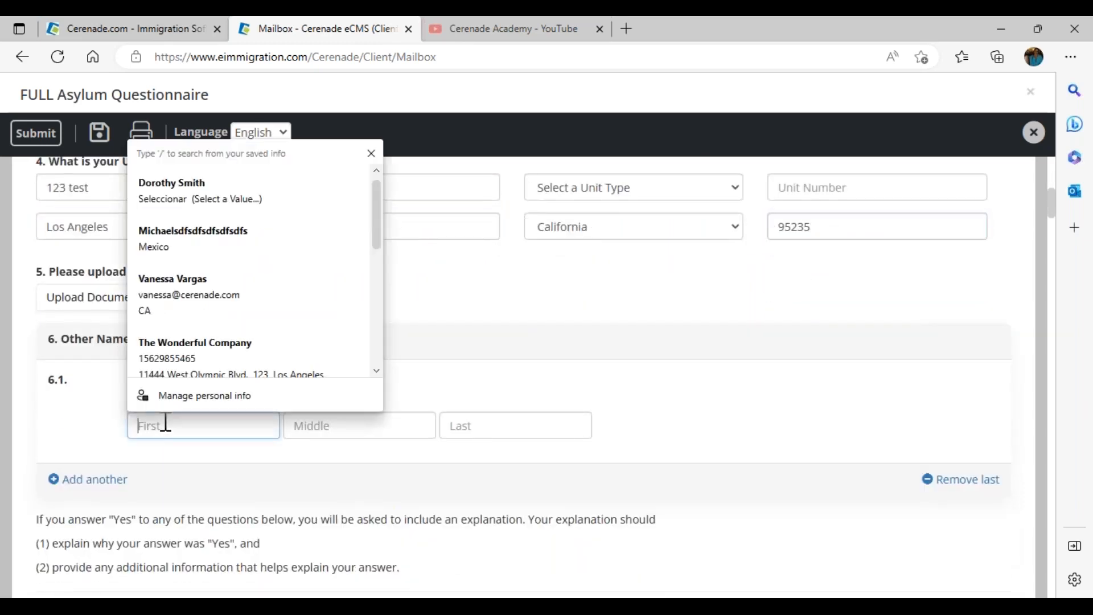
text(Joaquin)
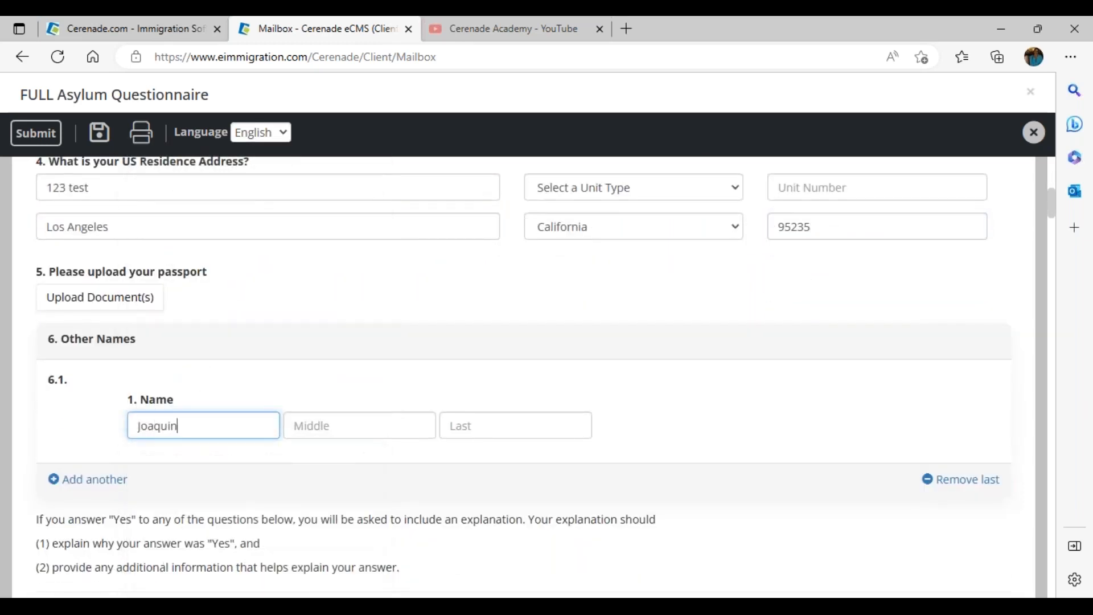
key(BackSpace)
key(BackSpace)
text(ack)
key(Tab)
key(Tab)
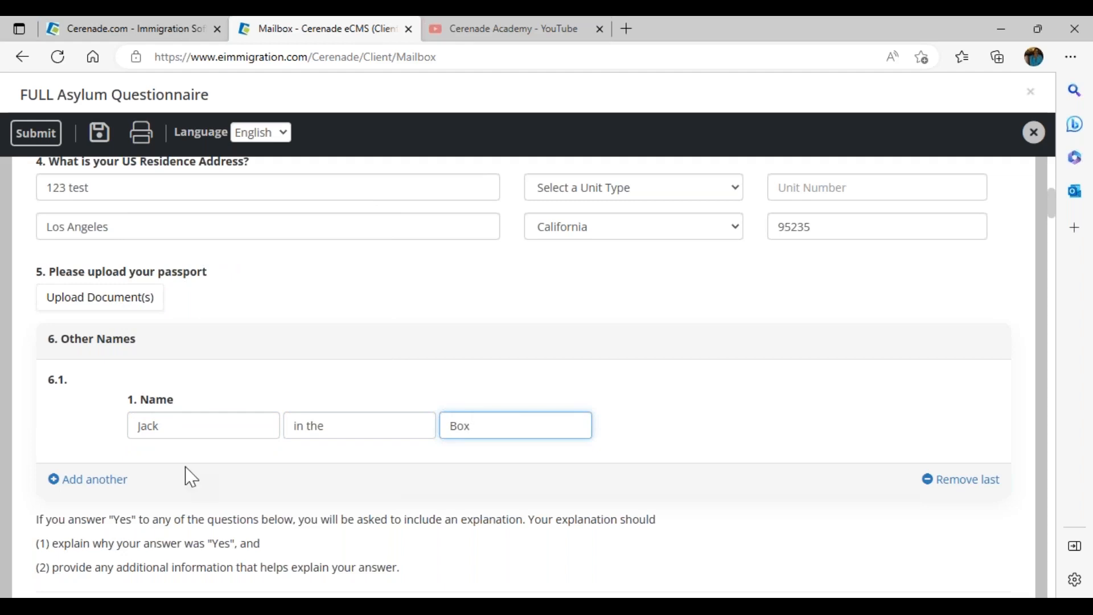
scroll(192, 477, down, 5)
Step: Answer Yes to past-harm question 7.1.A with the explanation 'test'
click(42, 328)
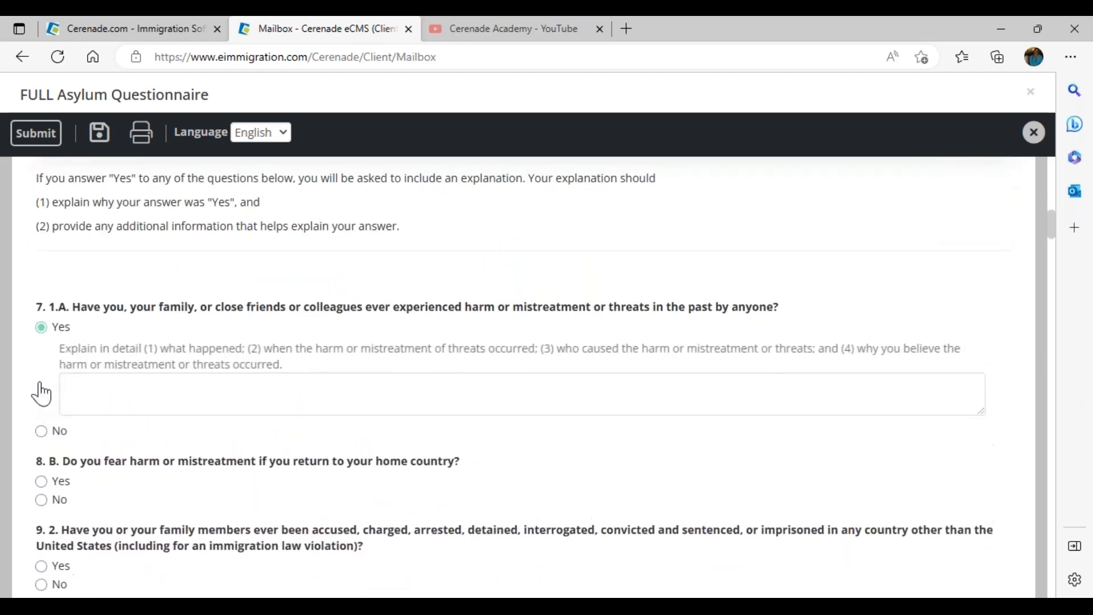
click(43, 433)
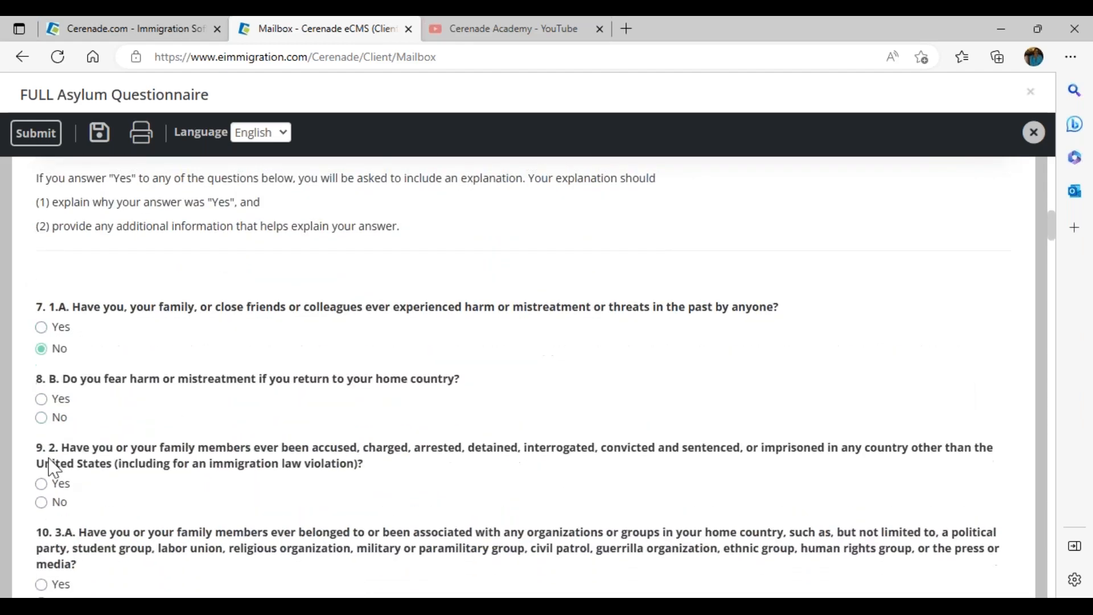
click(41, 327)
click(108, 393)
text(test)
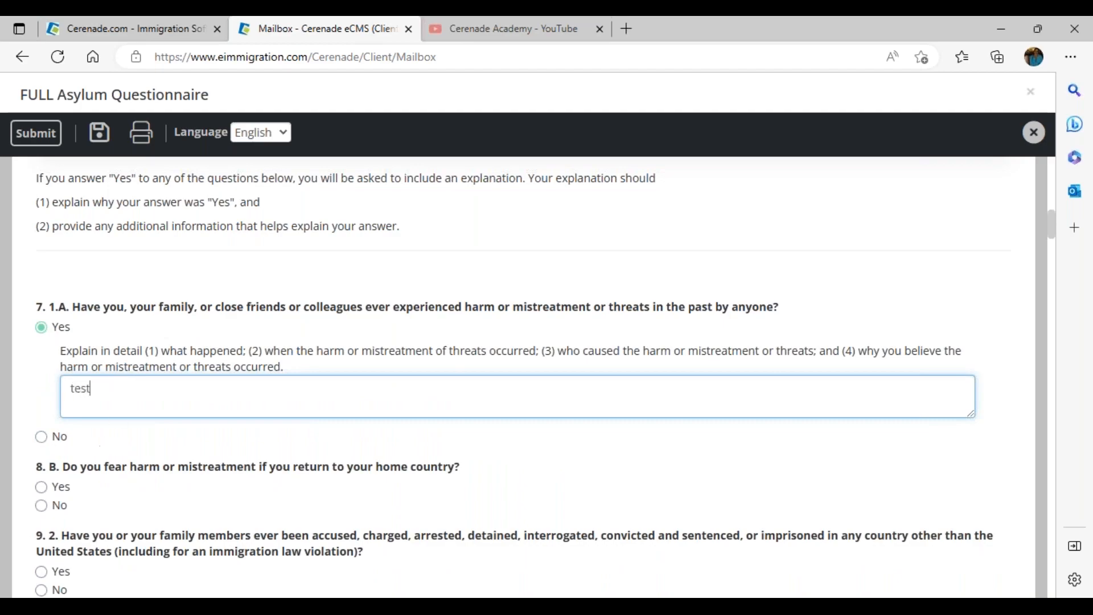
scroll(207, 456, down, 20)
scroll(205, 454, up, 6)
Step: Enter a street under 20. Previous Addresses
click(180, 386)
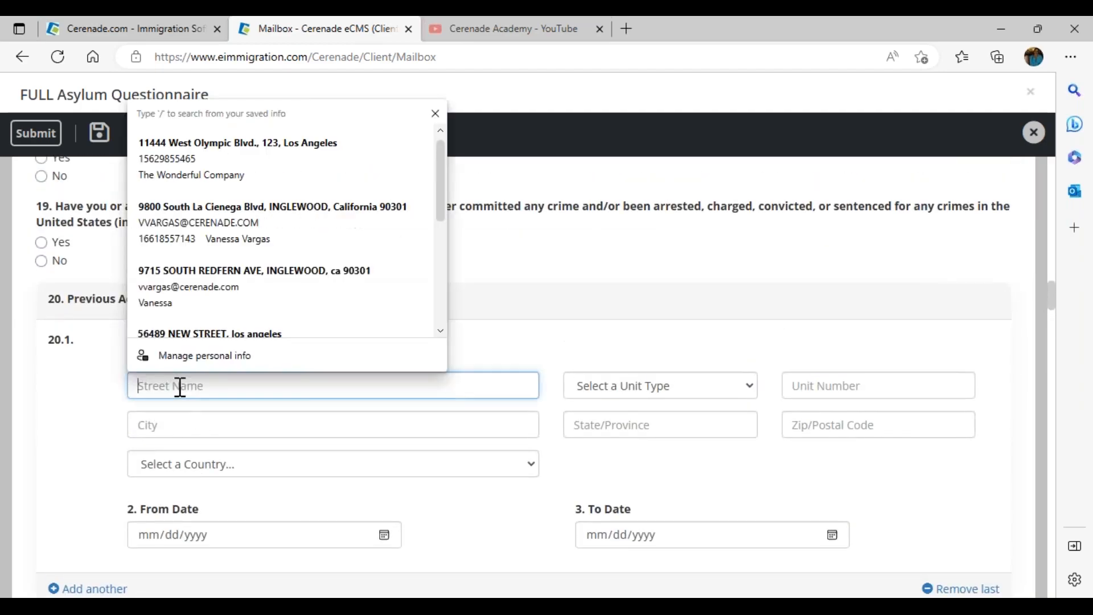
text(123 test)
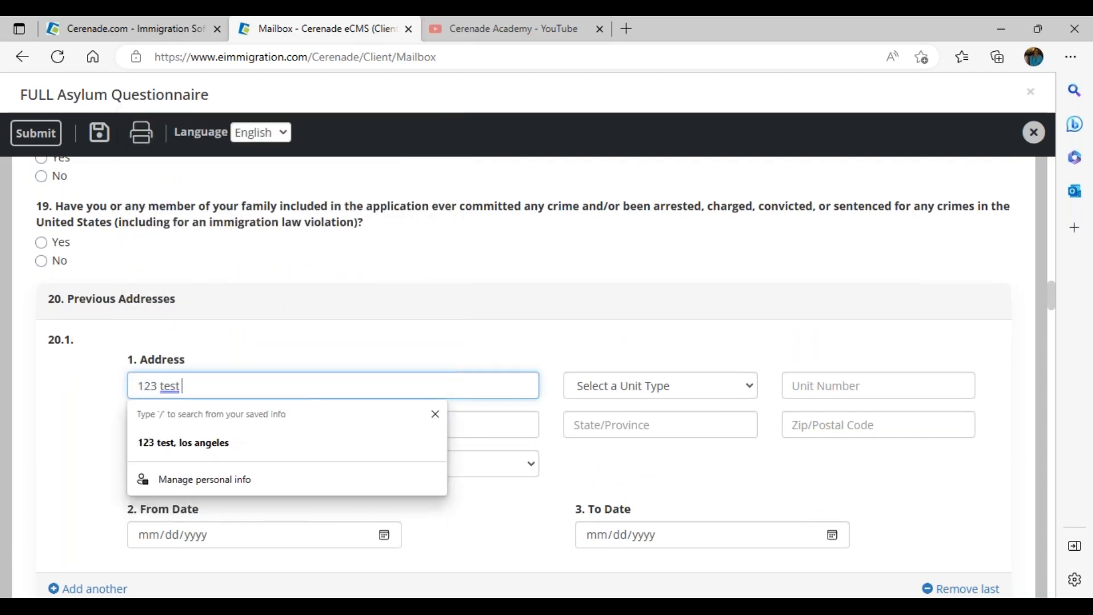
click(225, 341)
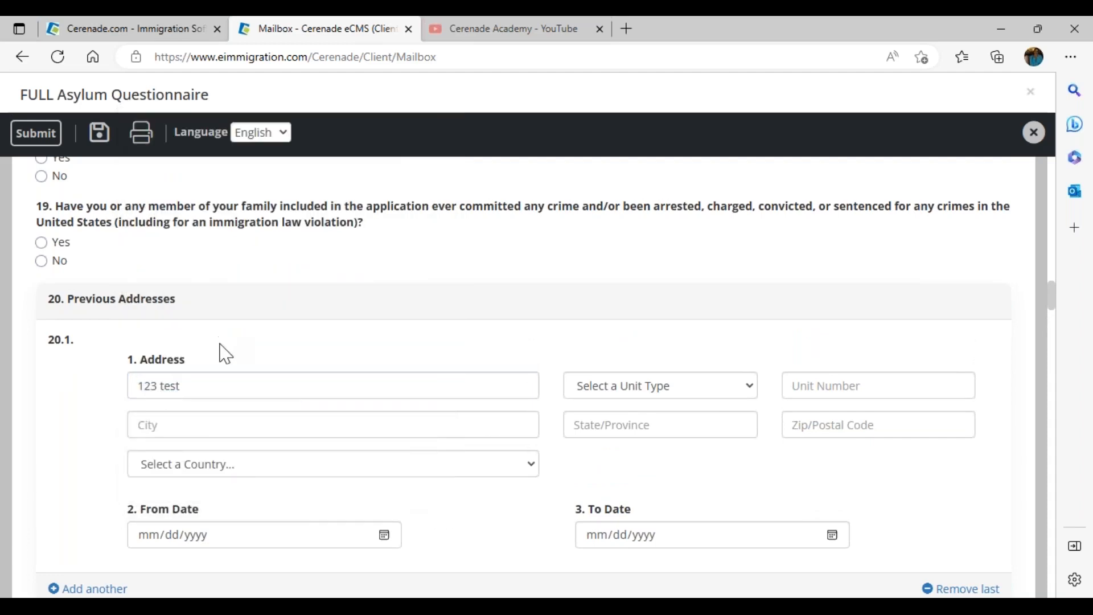
scroll(223, 353, down, 5)
scroll(214, 347, down, 2)
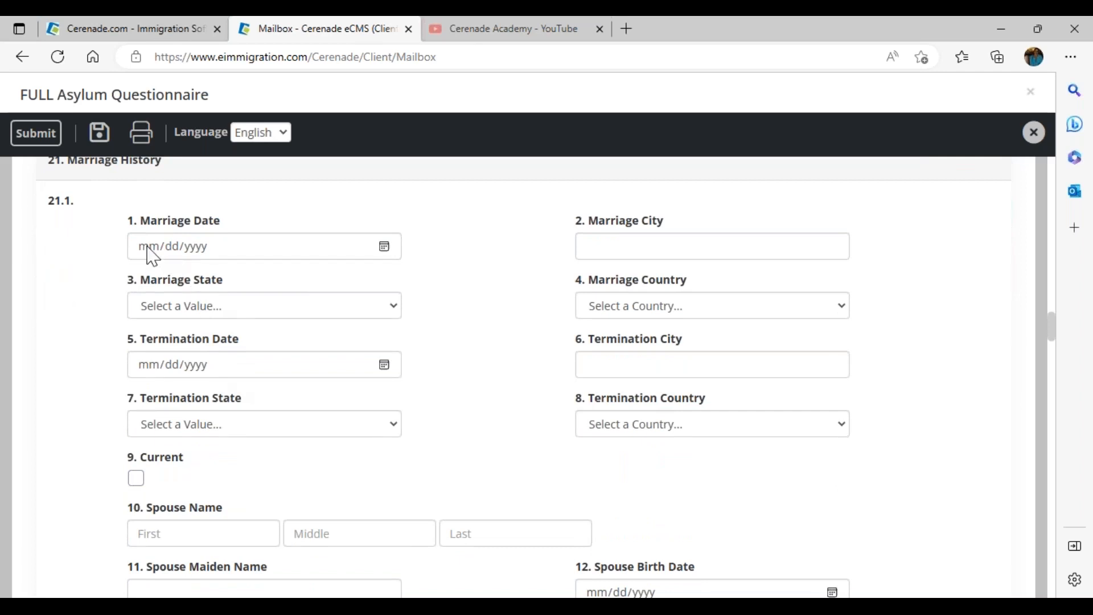
scroll(153, 353, down, 6)
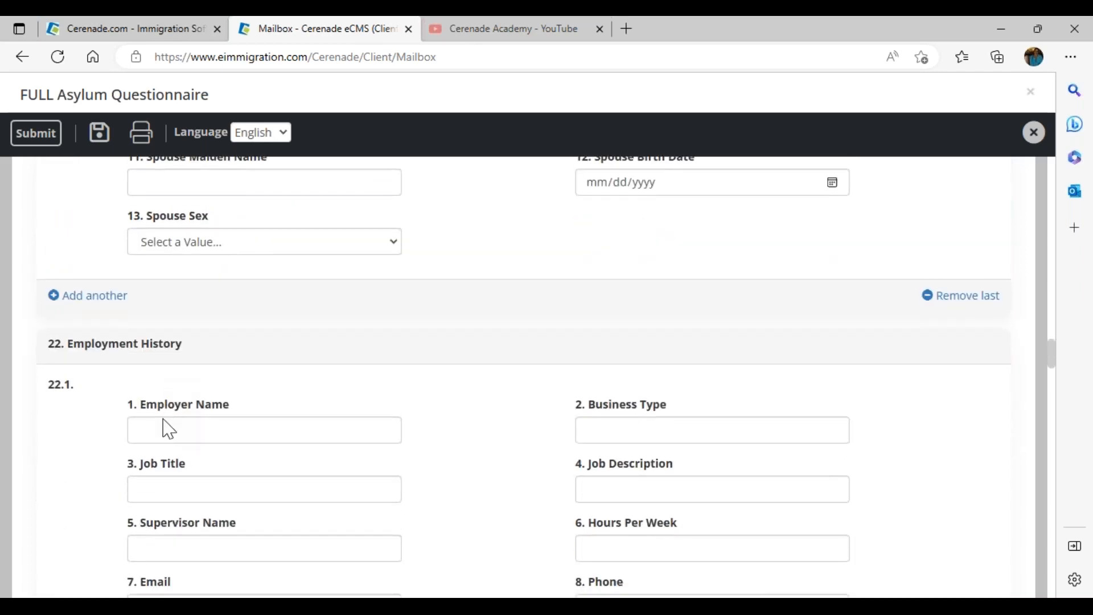
Step: Fill the Education History school name with the saved value UCLA
click(153, 436)
scroll(154, 442, down, 10)
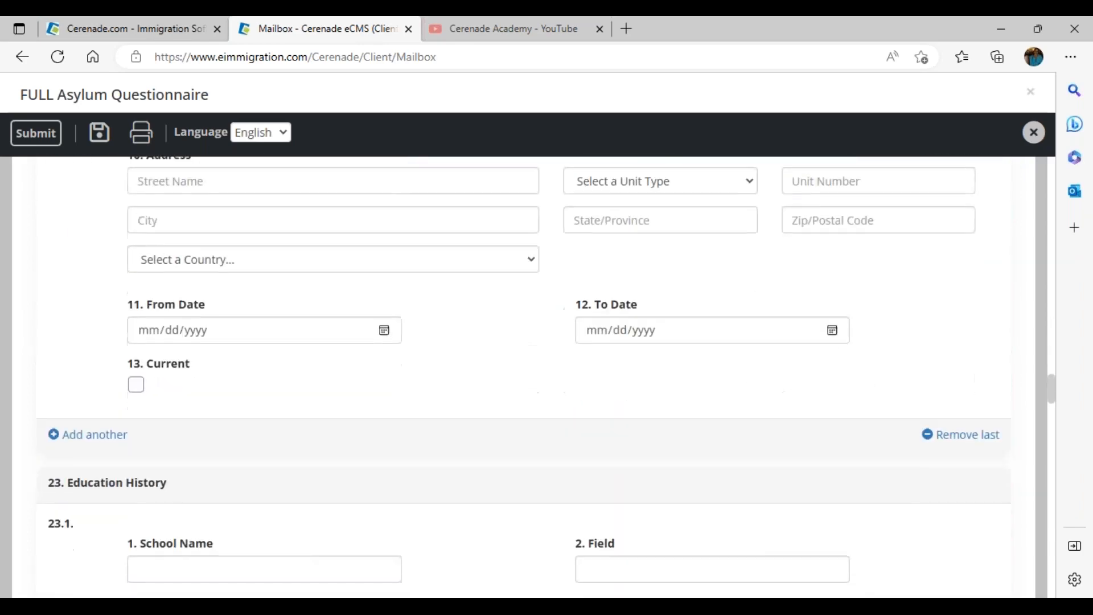
click(165, 431)
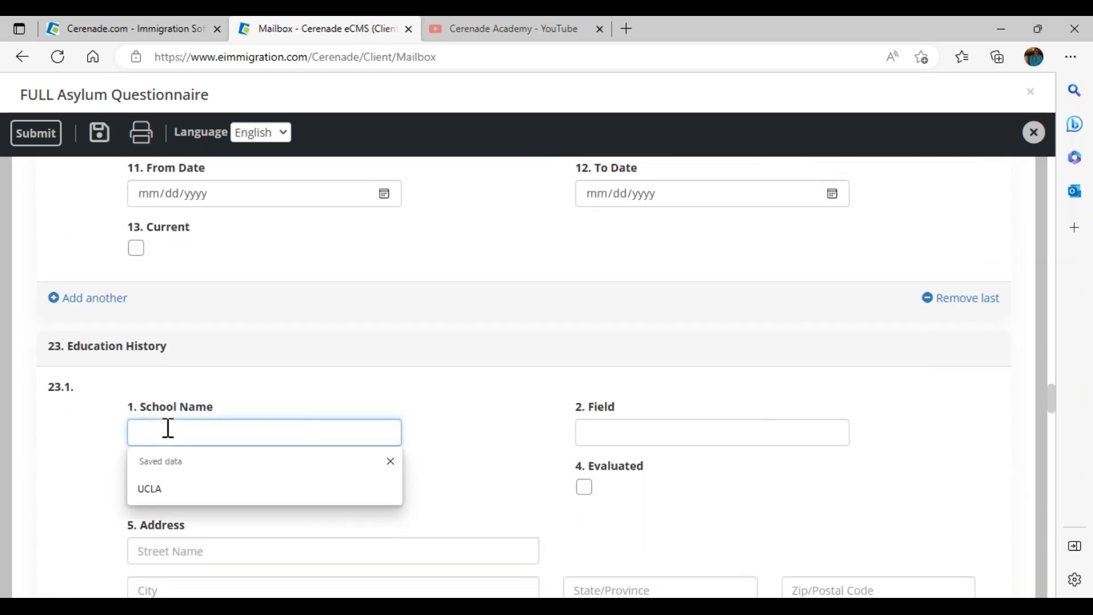
click(166, 490)
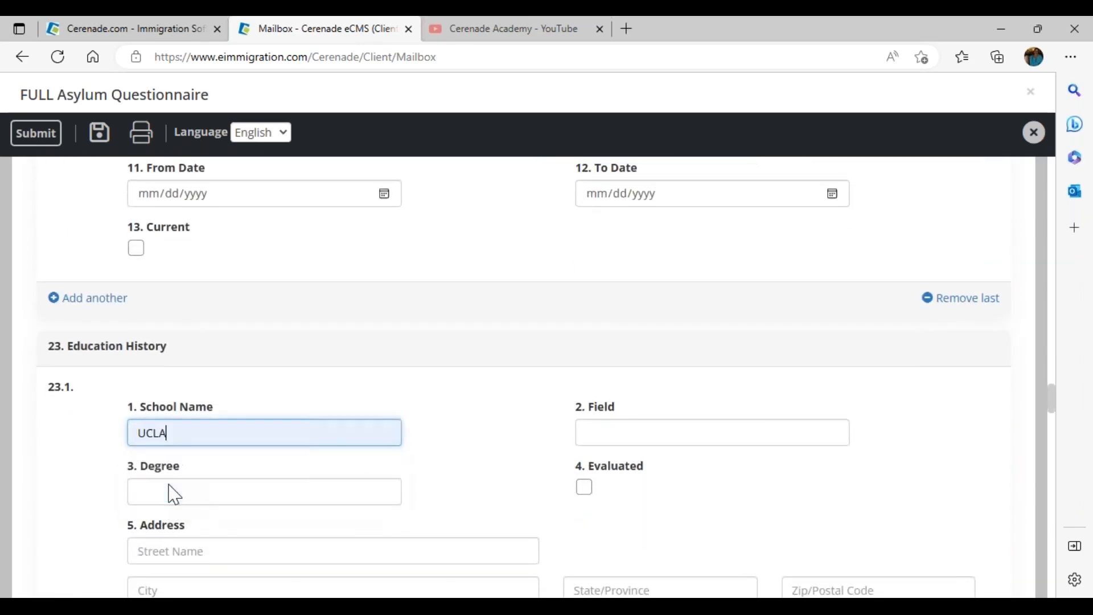
Step: Scroll past section 24 Client Abroad Trips to section 25 Client Children
scroll(170, 491, down, 5)
scroll(159, 455, down, 4)
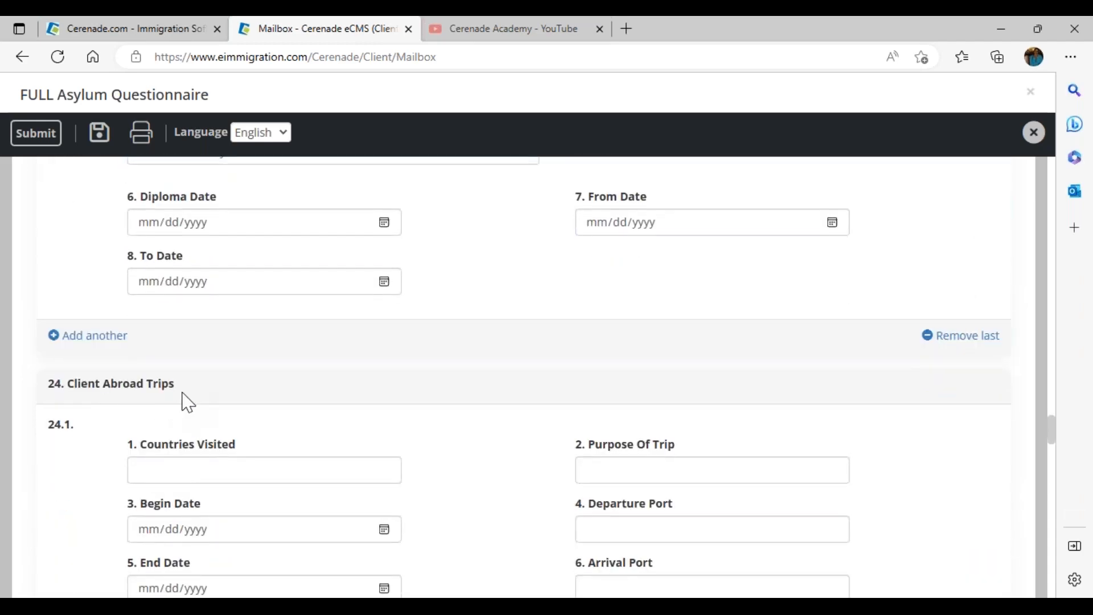
scroll(183, 427, down, 6)
scroll(179, 442, up, 4)
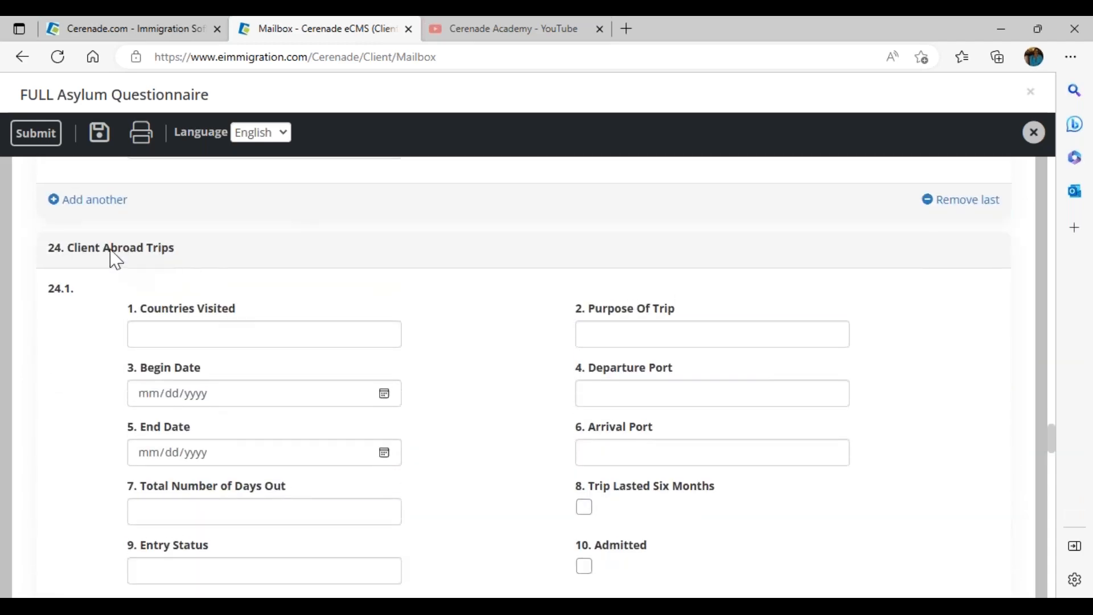
drag(68, 253, 187, 262)
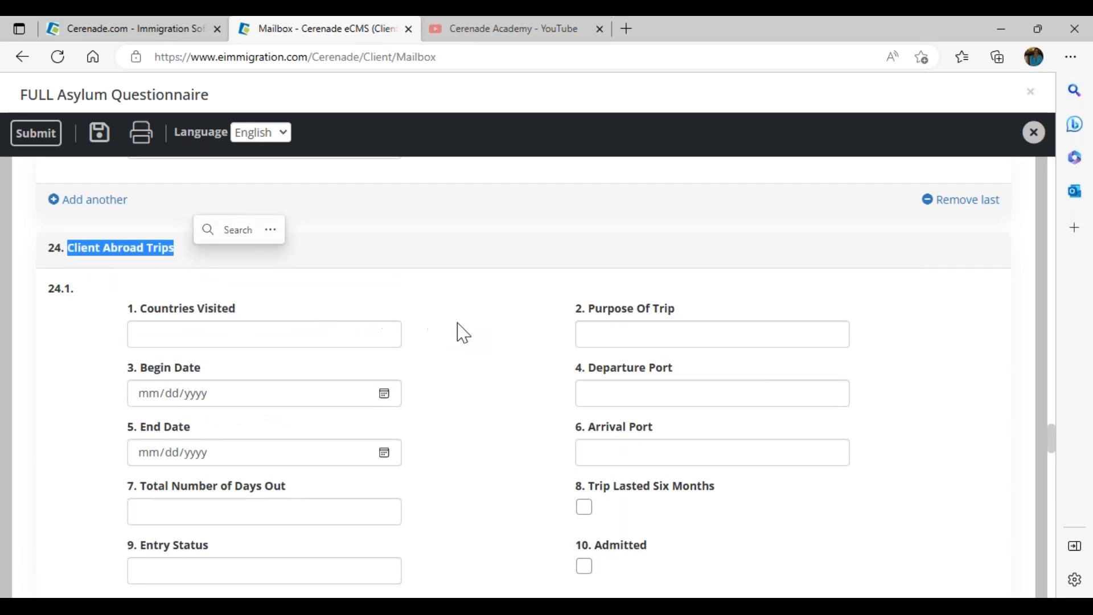
click(472, 343)
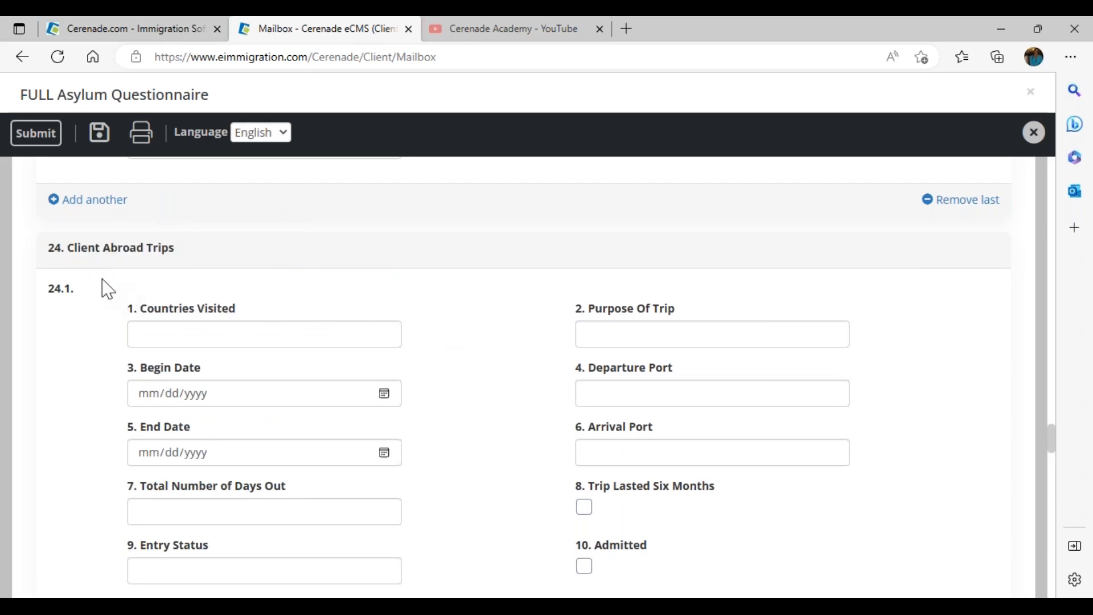
drag(74, 254, 176, 257)
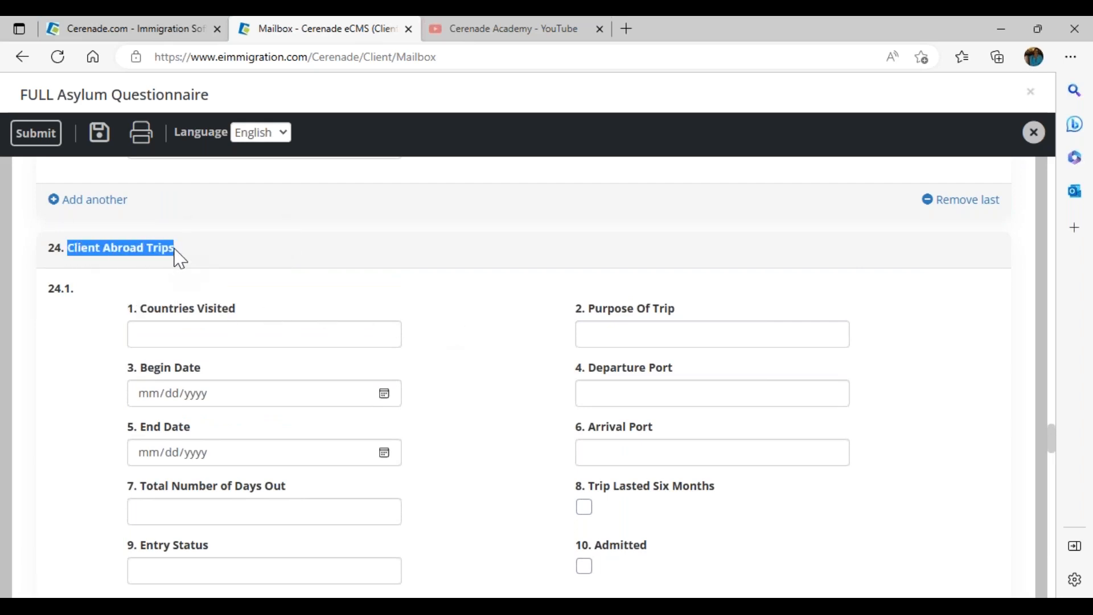
click(460, 391)
scroll(460, 390, down, 8)
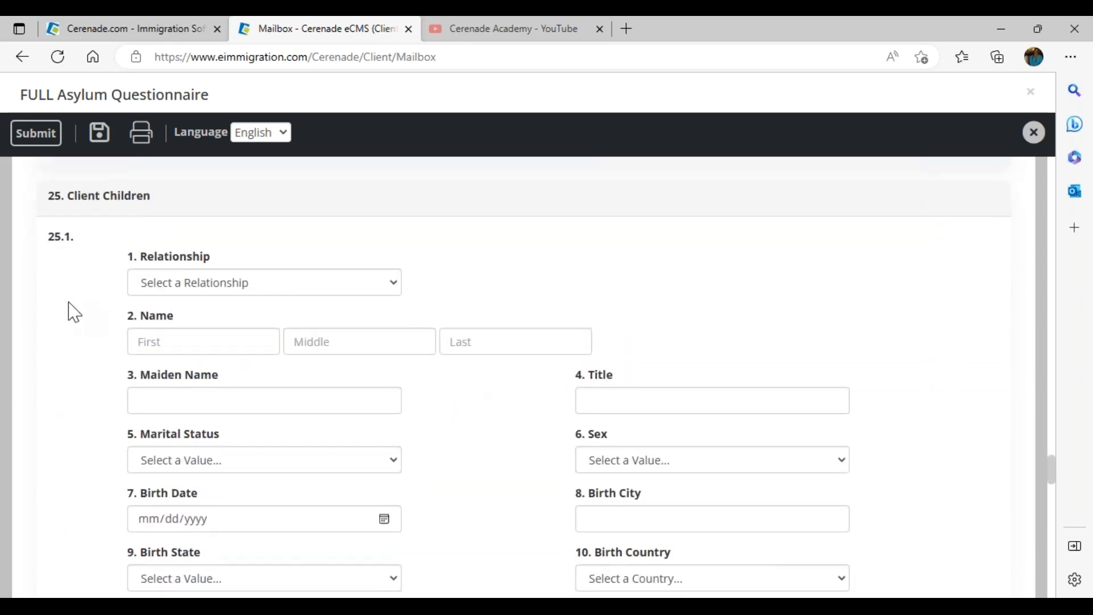
Step: Add a Daughter under Client Children with her first, middle and last names and birth date 01/01/2010
click(178, 283)
click(176, 322)
click(171, 340)
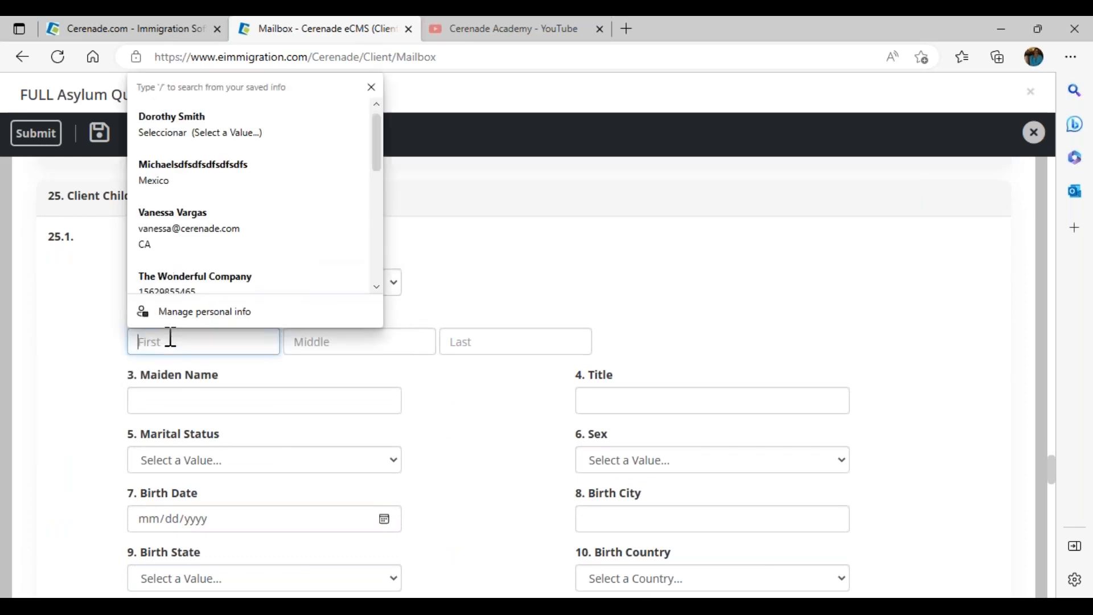
key(Tab)
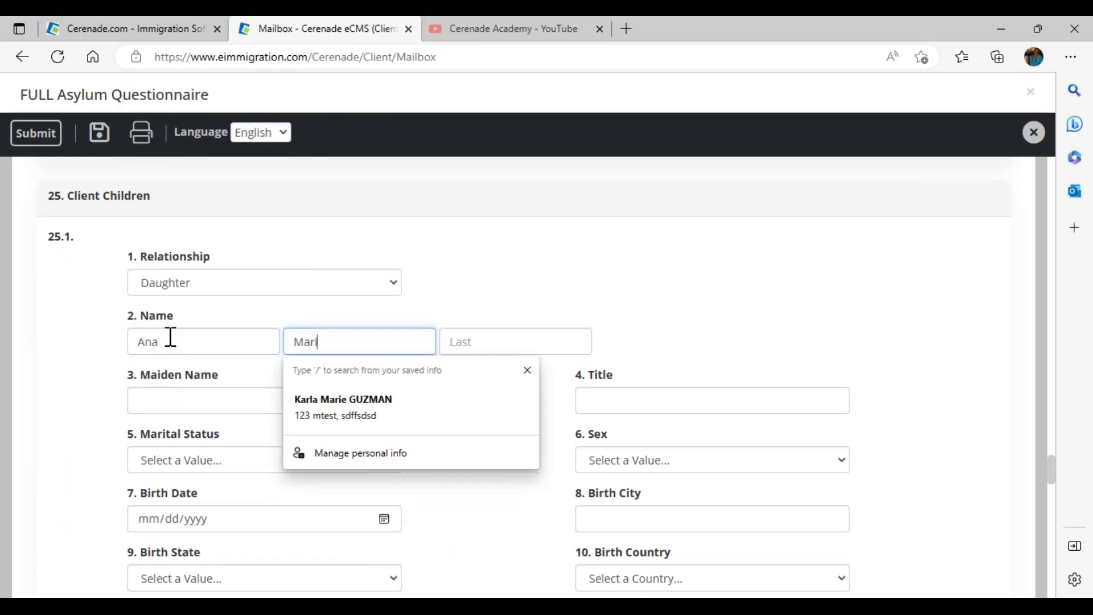
key(Tab)
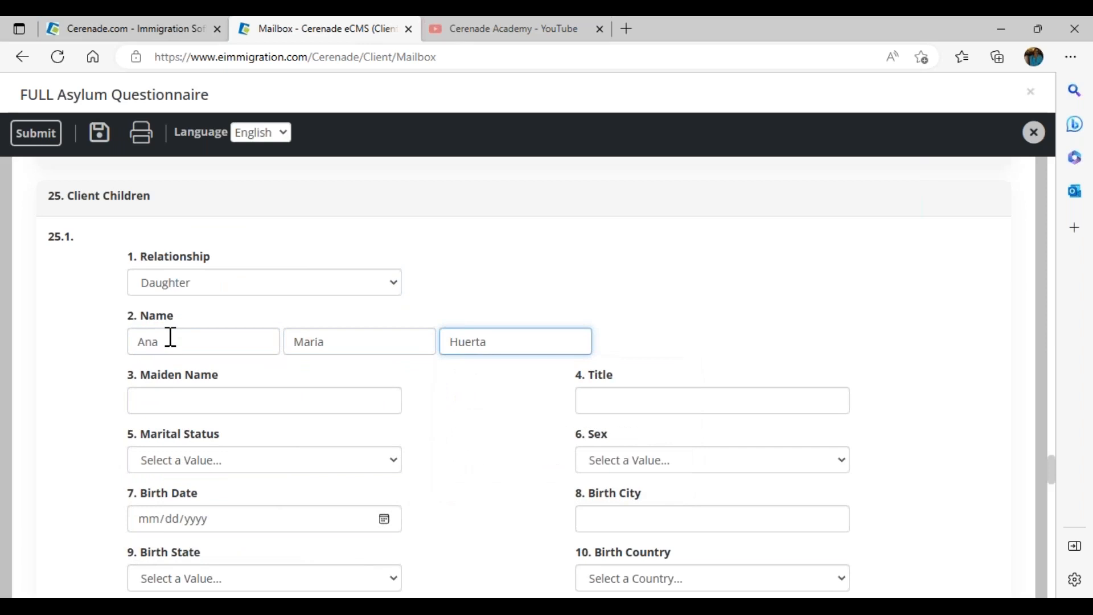
click(152, 519)
text(0101)
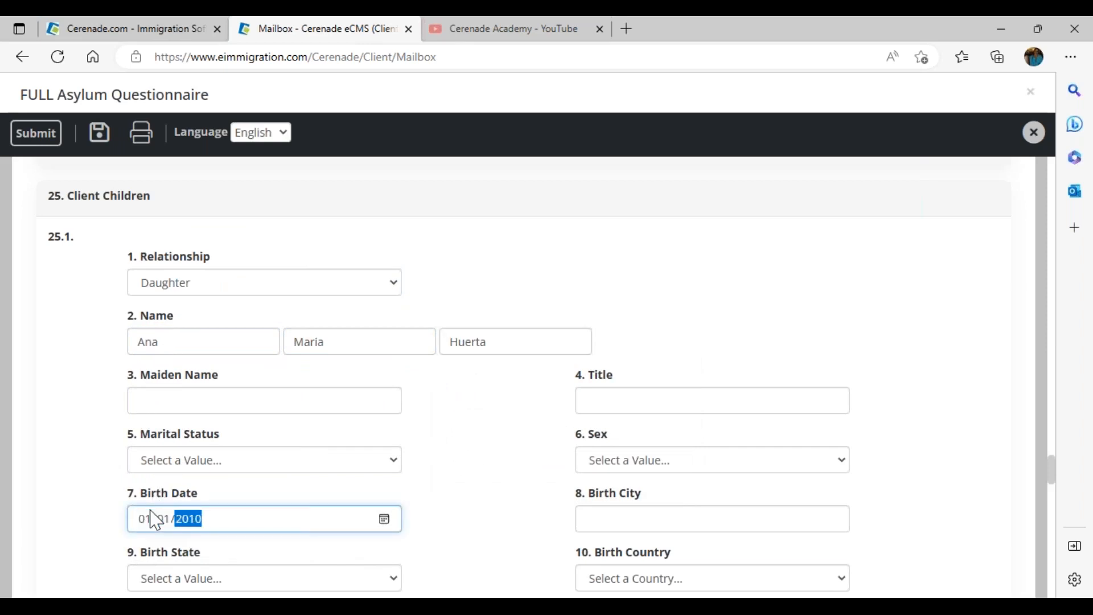
click(242, 244)
Step: Set the questionnaire language to Spanish
scroll(247, 256, down, 8)
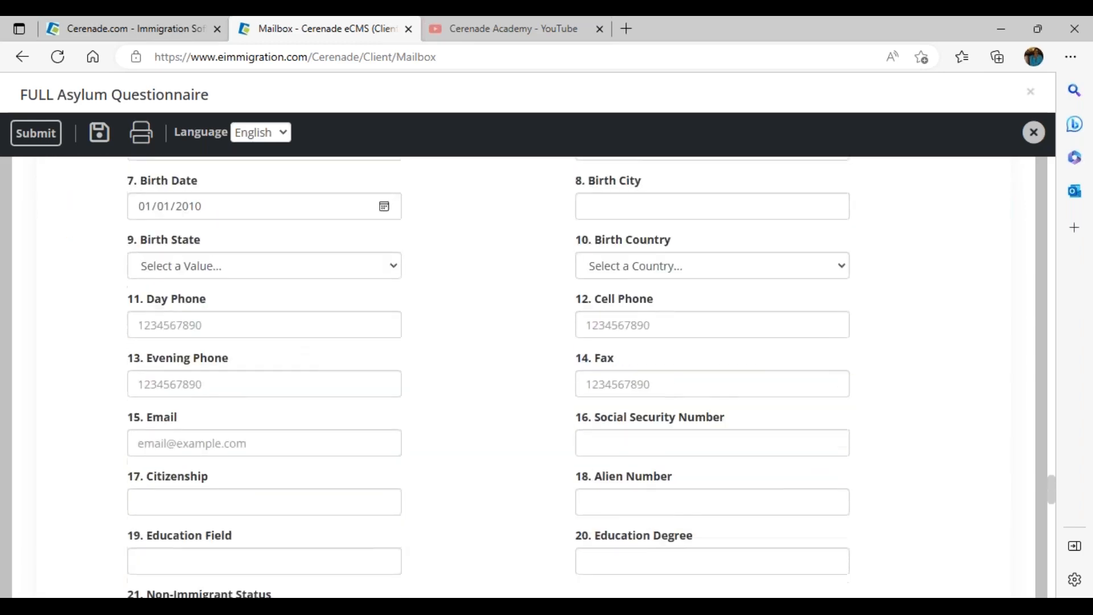
scroll(295, 470, up, 1)
scroll(301, 480, down, 15)
scroll(261, 322, up, 10)
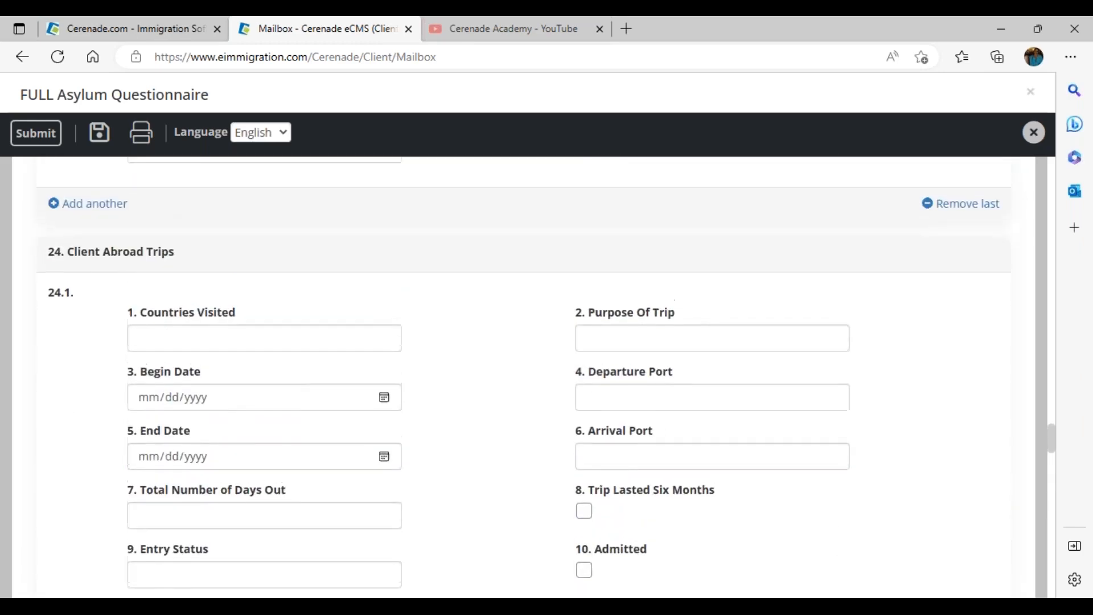
scroll(131, 254, up, 10)
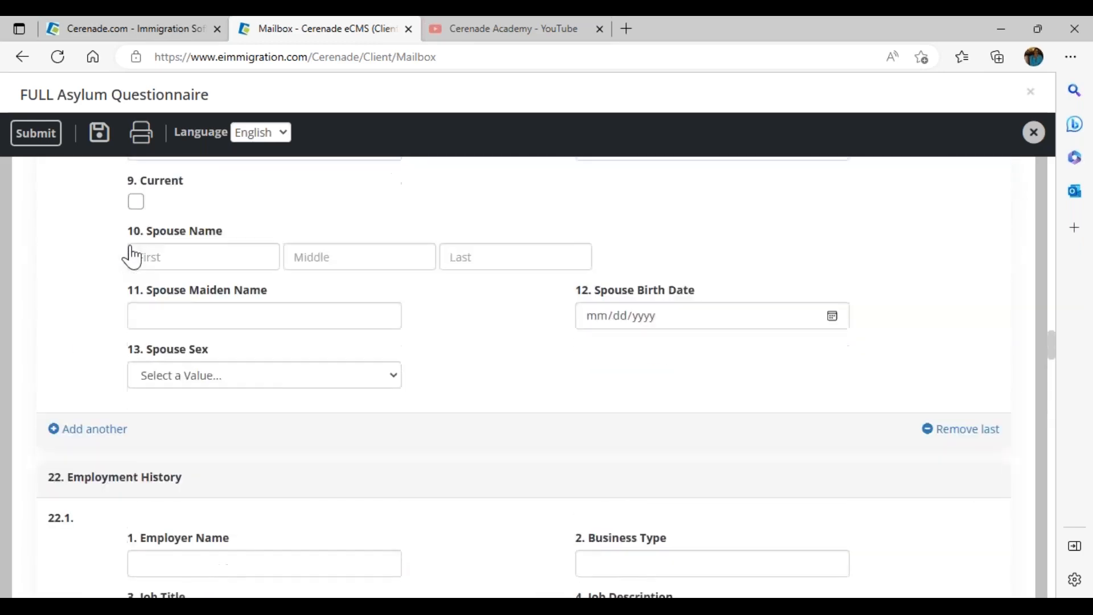
click(276, 138)
click(263, 203)
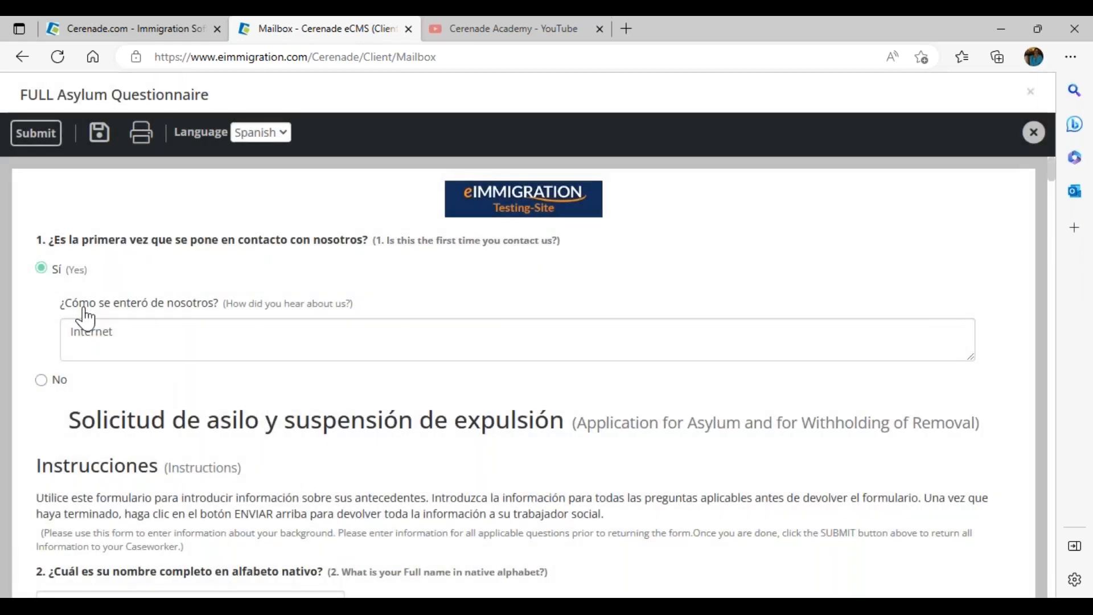
Step: Submit the questionnaire, confirm with OK, and close the Next Questionnaire dialog
drag(89, 304, 214, 310)
click(397, 317)
click(40, 134)
click(670, 143)
click(585, 222)
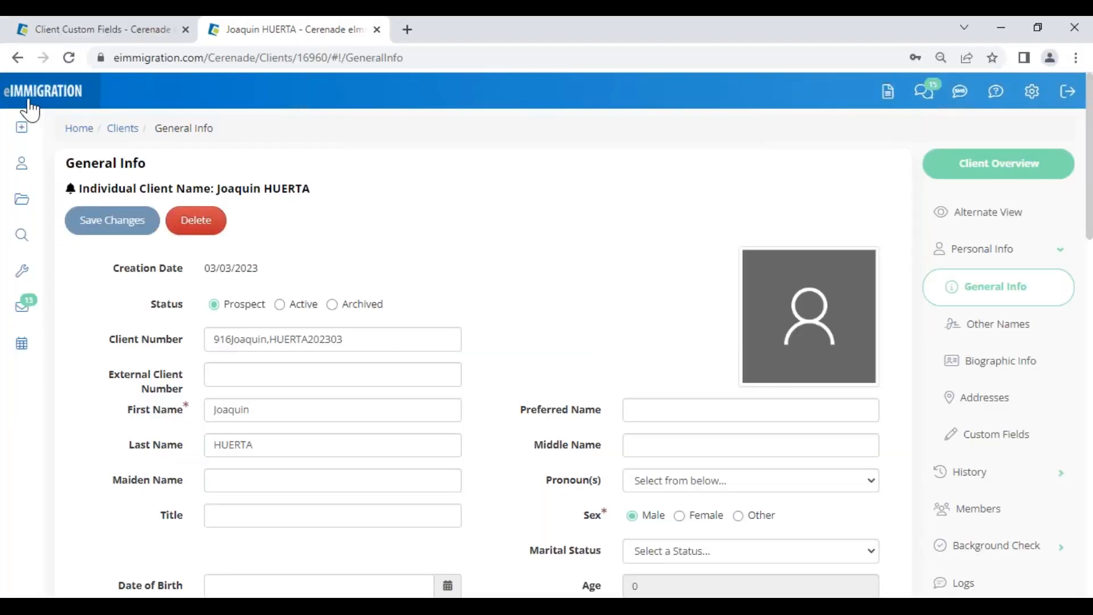
Step: From the eImmigration home, open the submitted FULL Asylum Questionnaire via the Questionnaires Inbox Select > Open
click(29, 104)
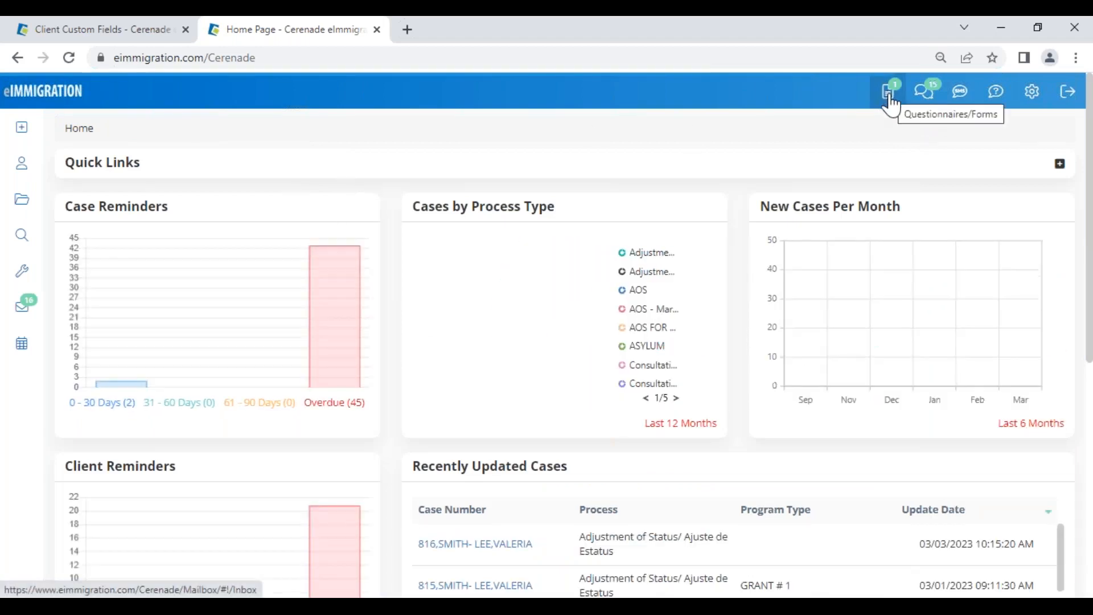
click(888, 107)
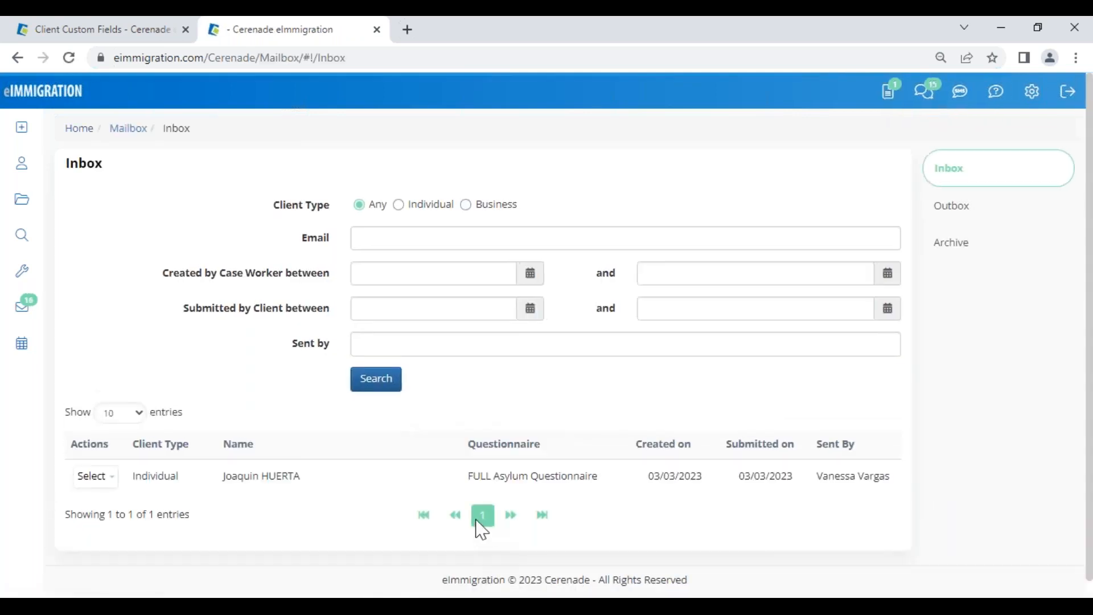
drag(467, 476, 593, 476)
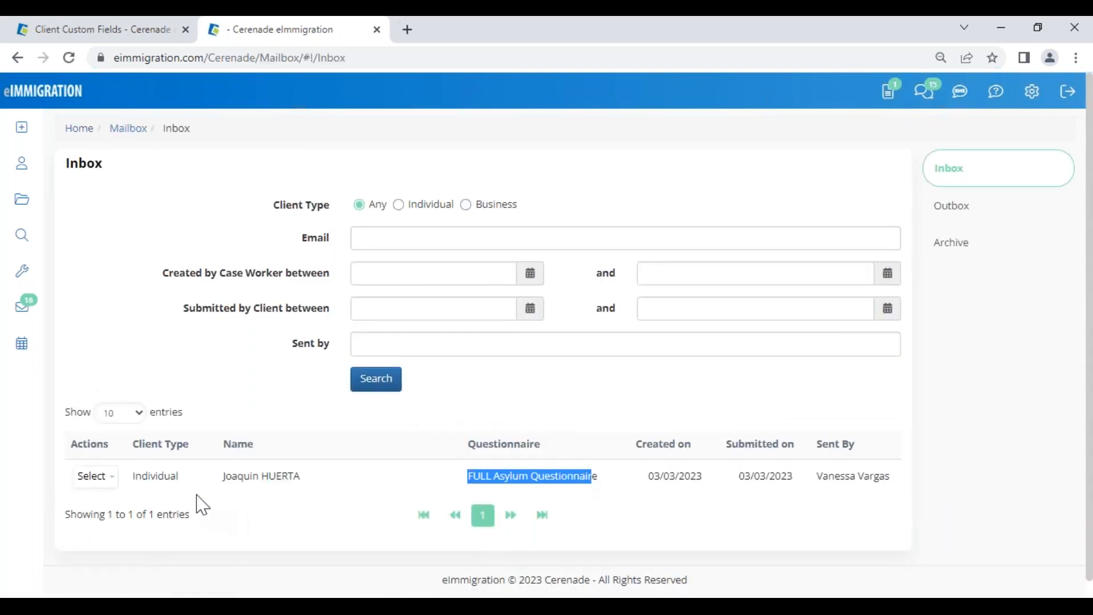
click(107, 477)
click(113, 504)
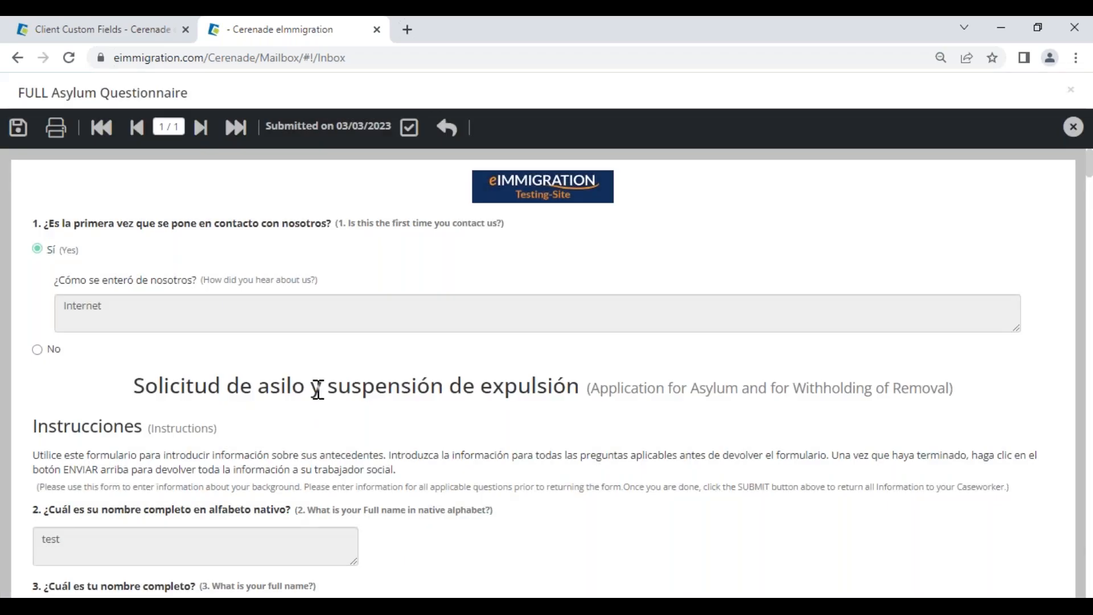
Step: Check the original value behind the changed Los Angeles city field
scroll(332, 395, down, 5)
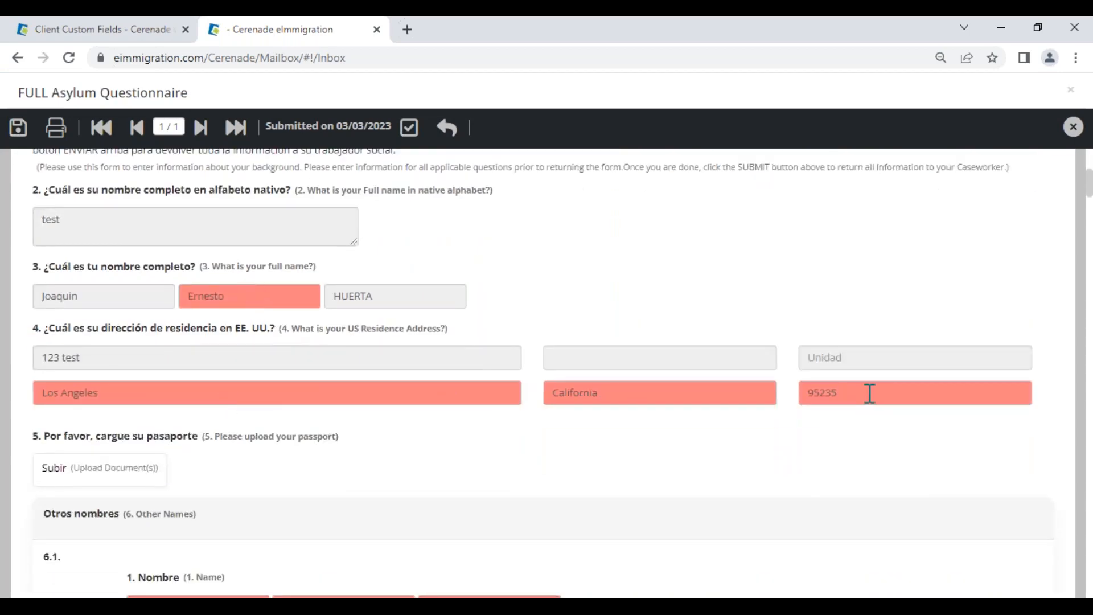
scroll(112, 446, down, 4)
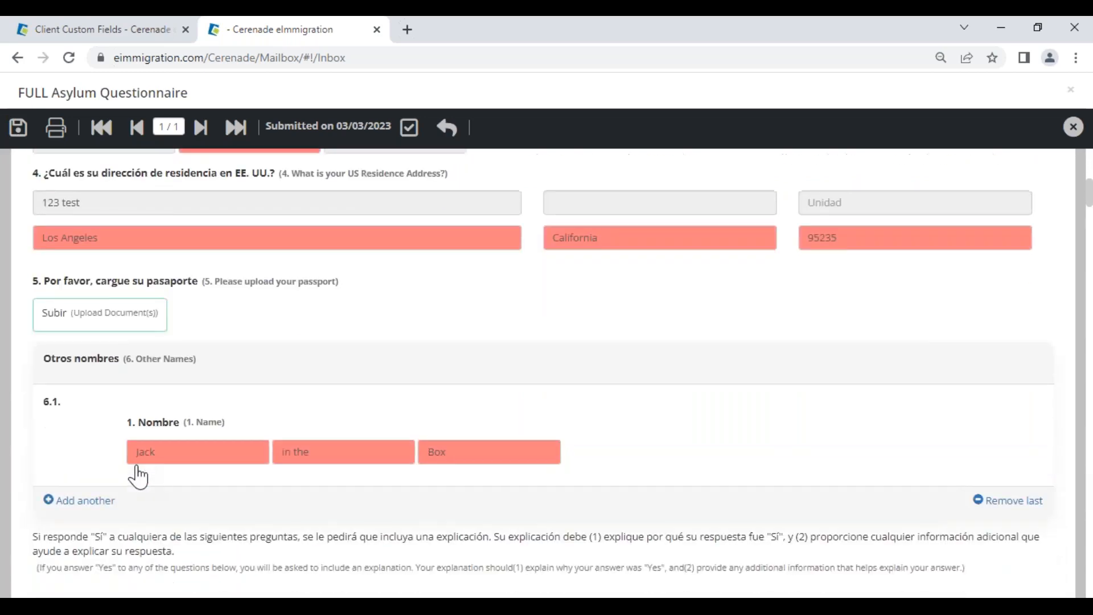
scroll(177, 367, up, 5)
click(93, 476)
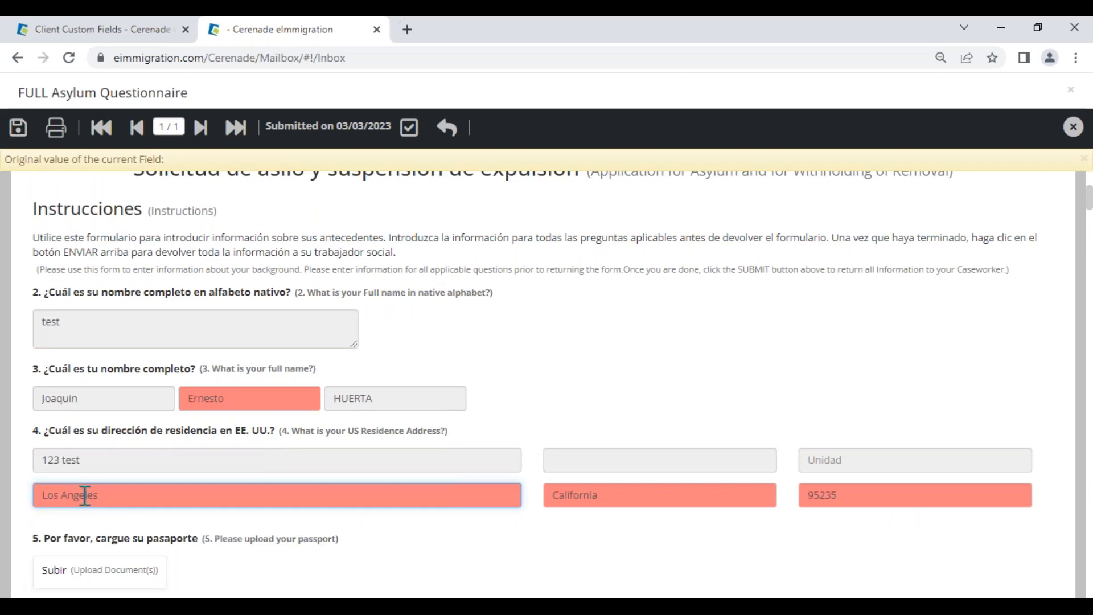
drag(24, 160, 184, 149)
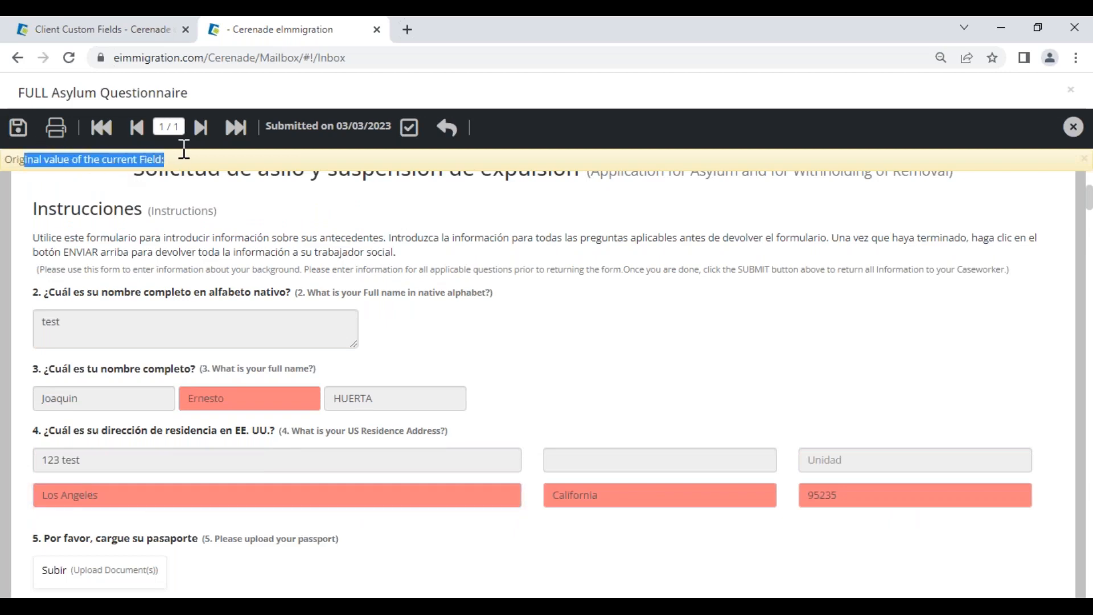
click(462, 356)
Step: Review the remaining red-highlighted answers and accept them with the checkmark icon
scroll(432, 371, up, 3)
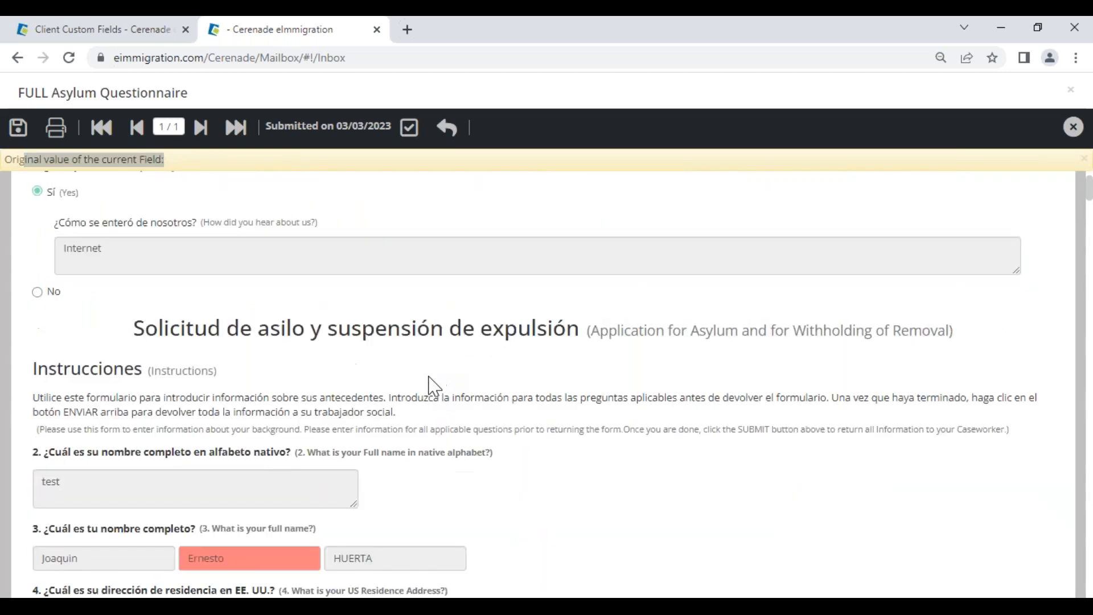
scroll(427, 380, down, 6)
scroll(394, 417, down, 15)
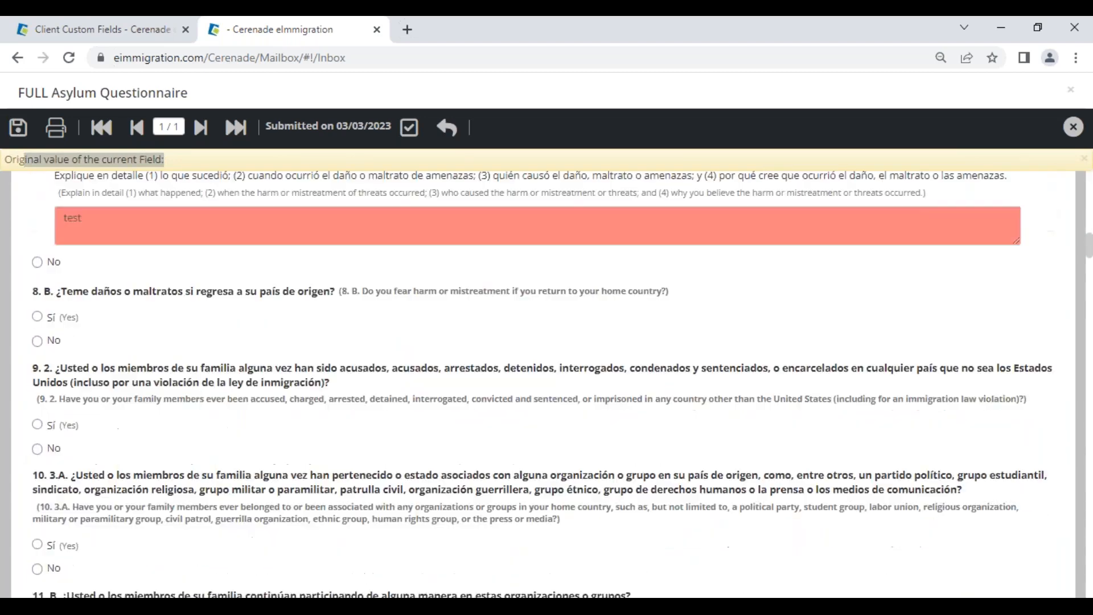
scroll(370, 247, up, 2)
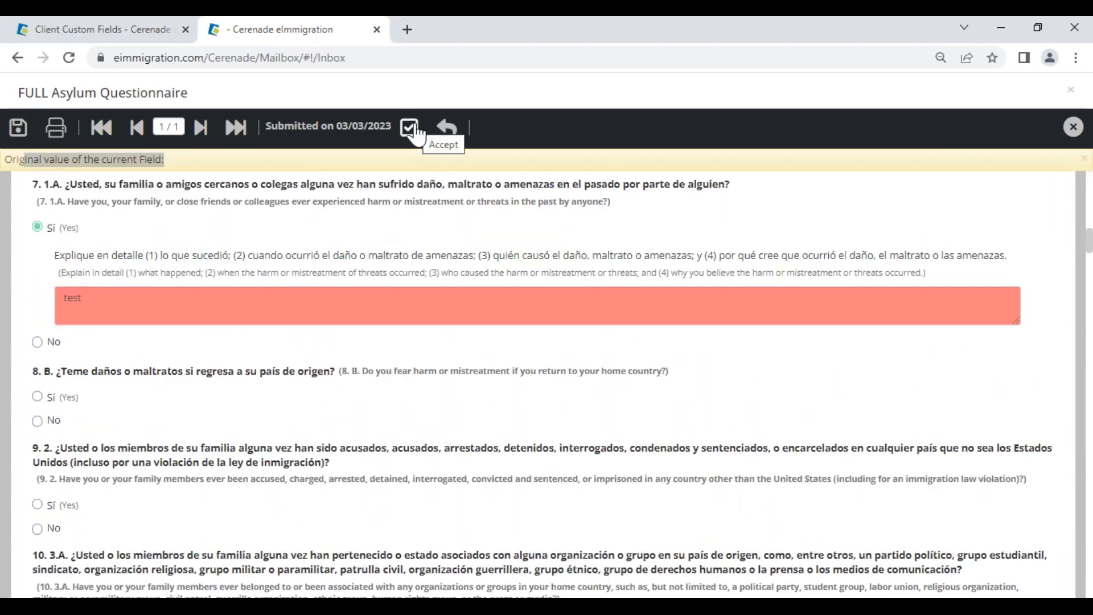
click(415, 129)
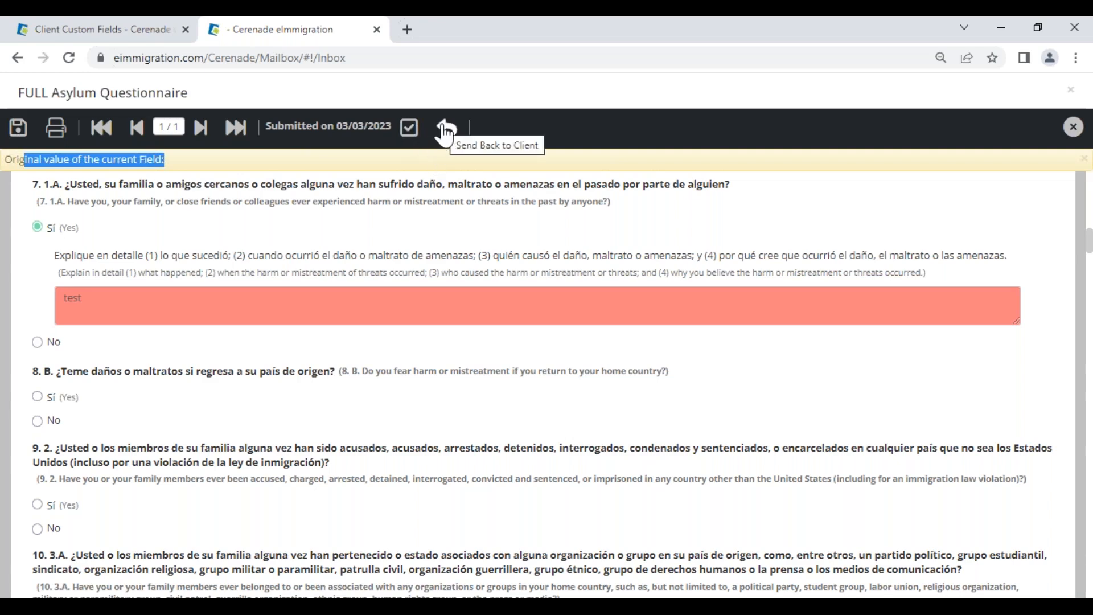
scroll(467, 256, down, 10)
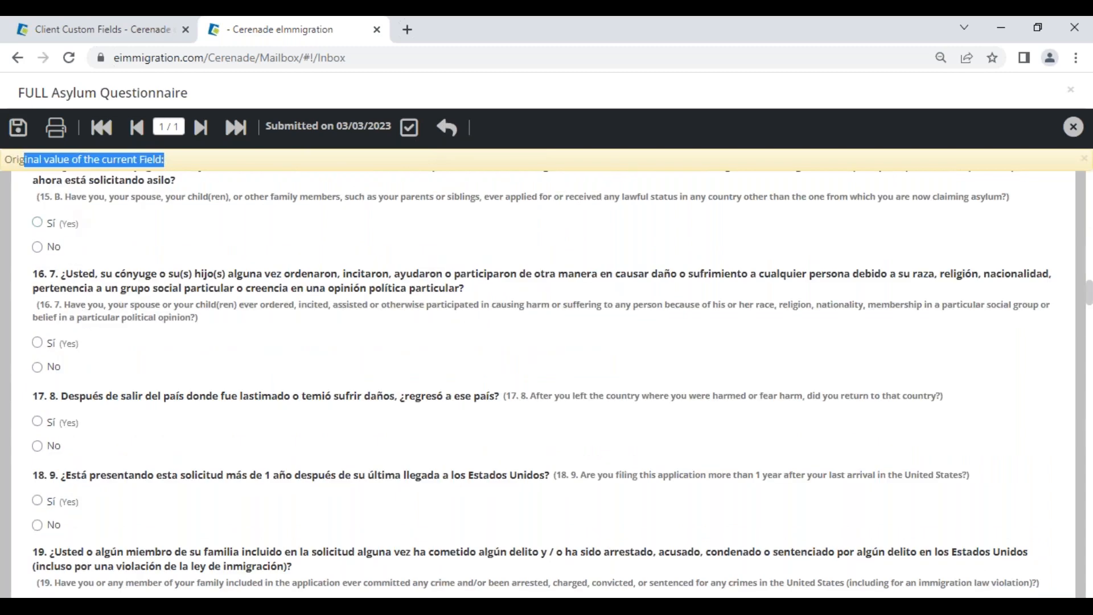
scroll(365, 216, down, 3)
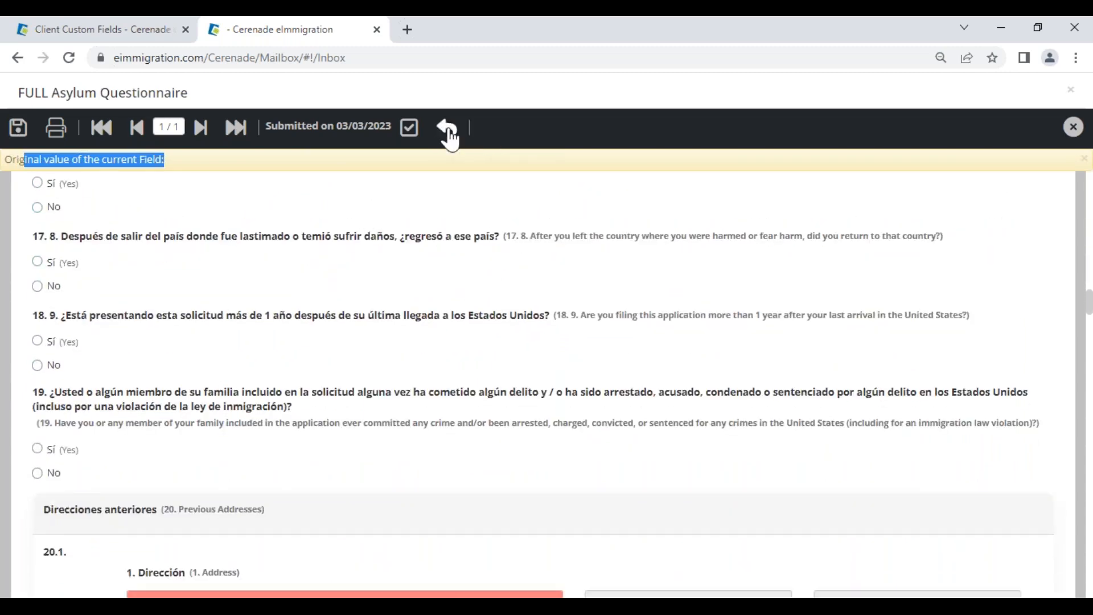
click(410, 131)
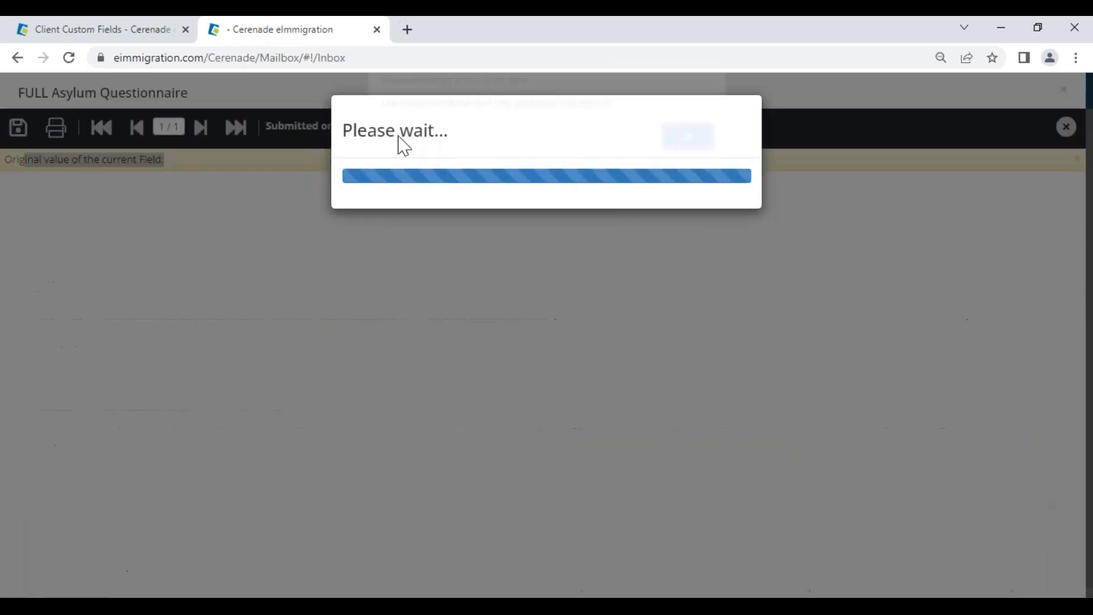
Step: Dismiss the success message and reopen the asylum client's General Info record from the client list
click(680, 149)
click(25, 174)
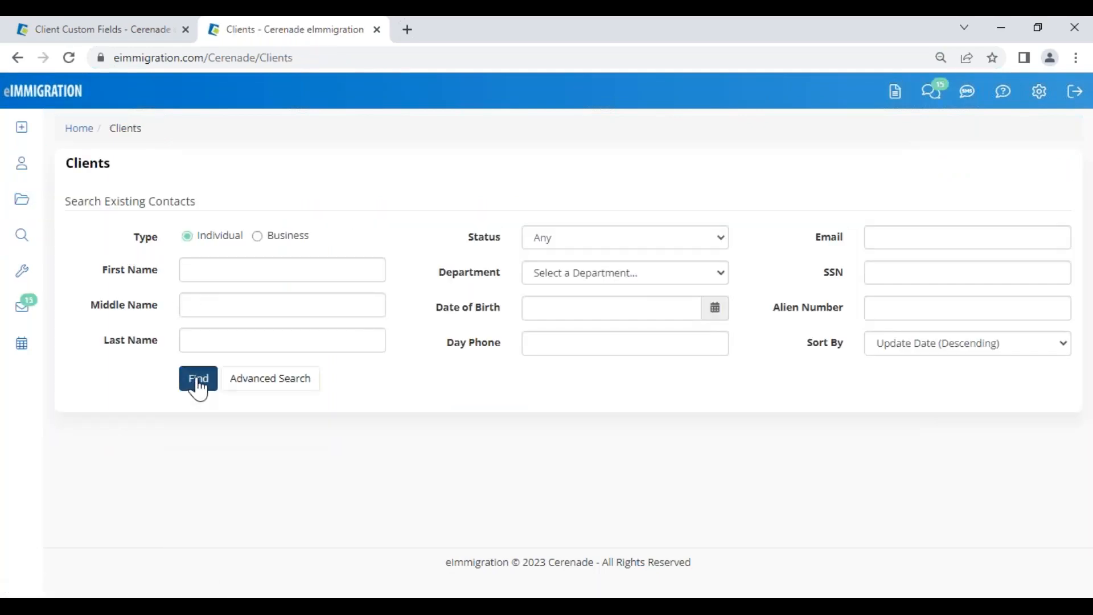
click(195, 378)
scroll(198, 390, down, 3)
scroll(152, 278, down, 2)
click(153, 191)
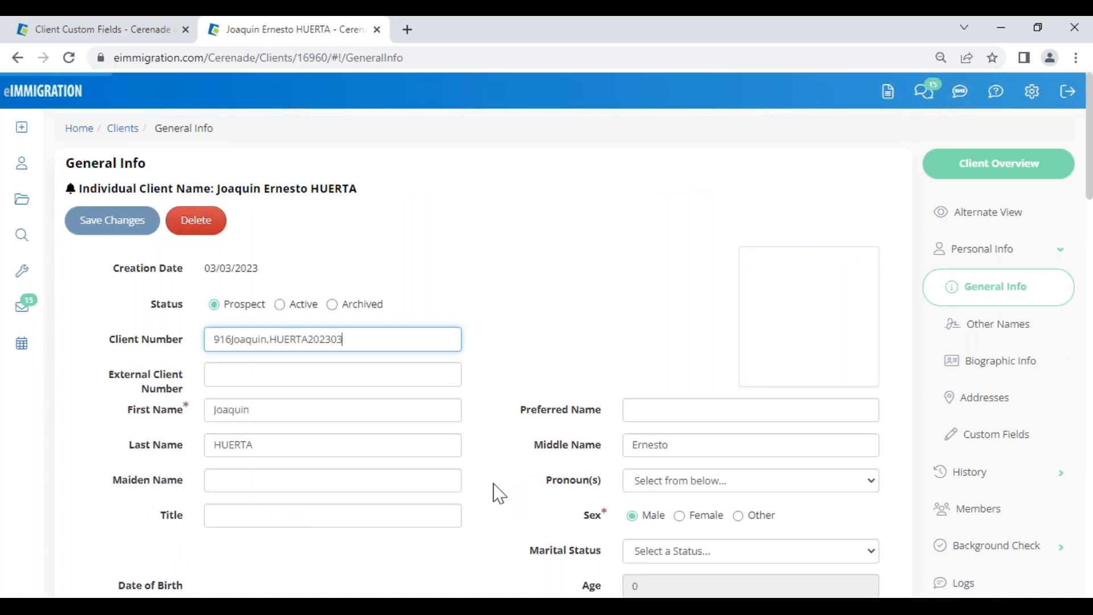
Step: Open History > Education and confirm UCLA is listed as the school
scroll(494, 496, down, 2)
scroll(511, 528, down, 2)
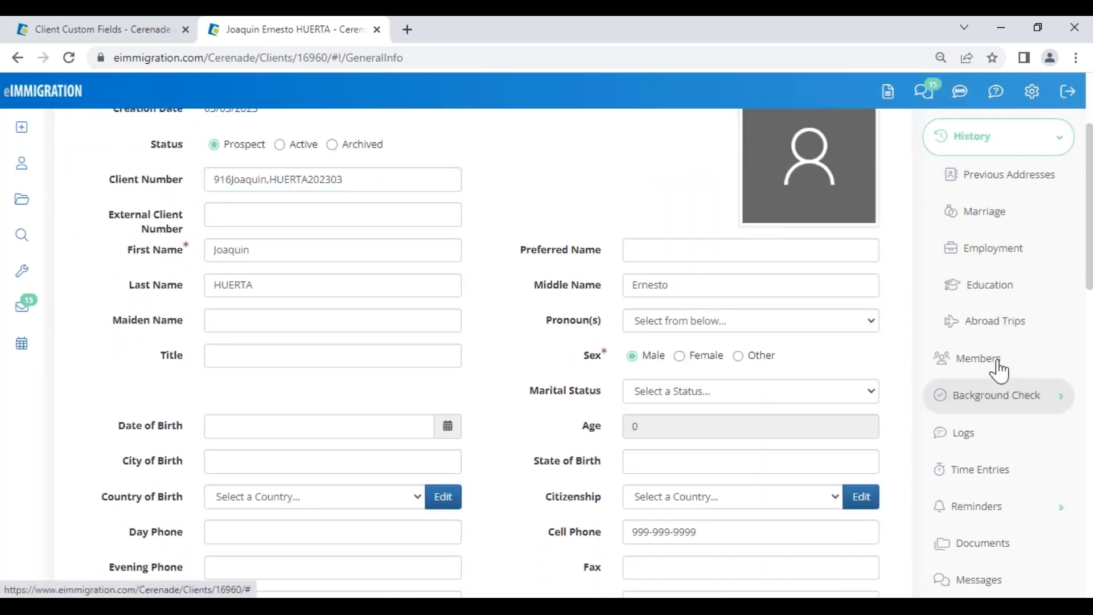
click(996, 278)
drag(419, 322, 455, 325)
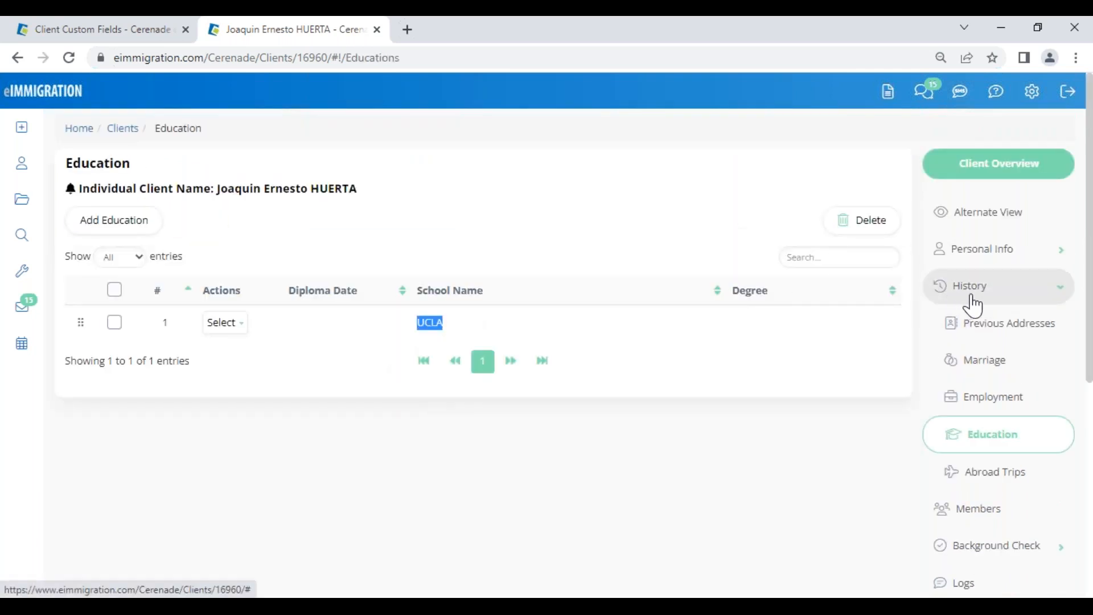
Step: Open Members to confirm the Daughter link, view her record in a new tab, then expand Personal Info
click(987, 507)
drag(574, 370, 626, 373)
click(606, 281)
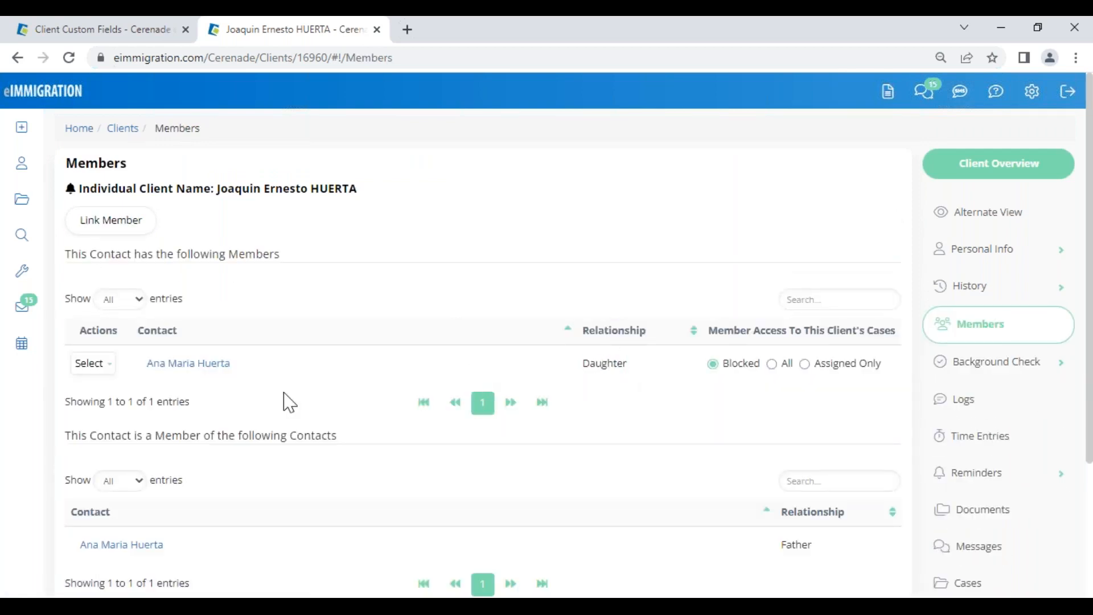
click(170, 365)
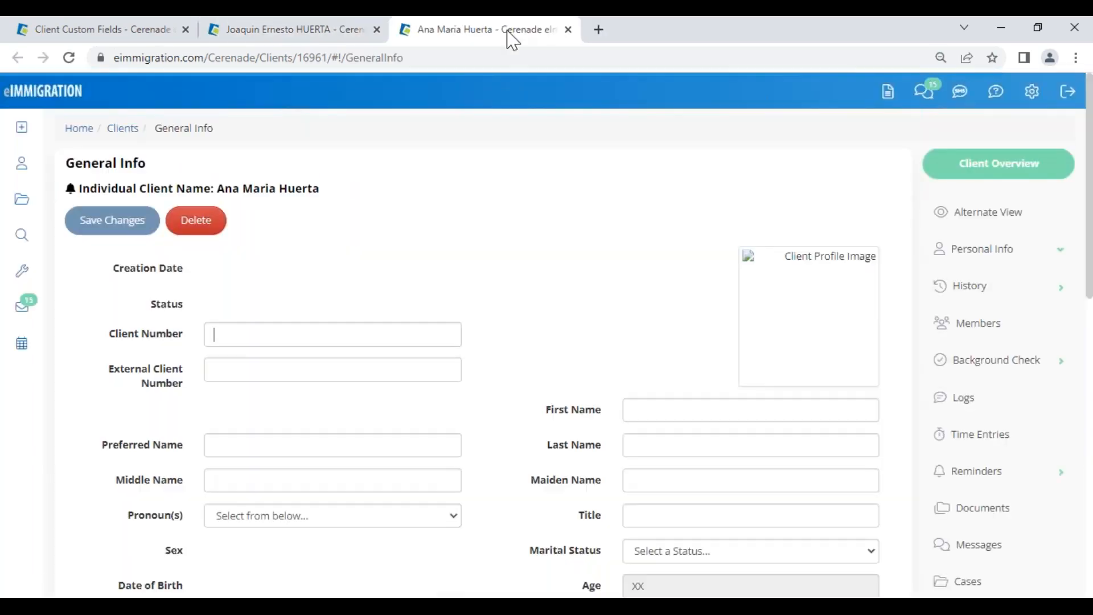
click(568, 29)
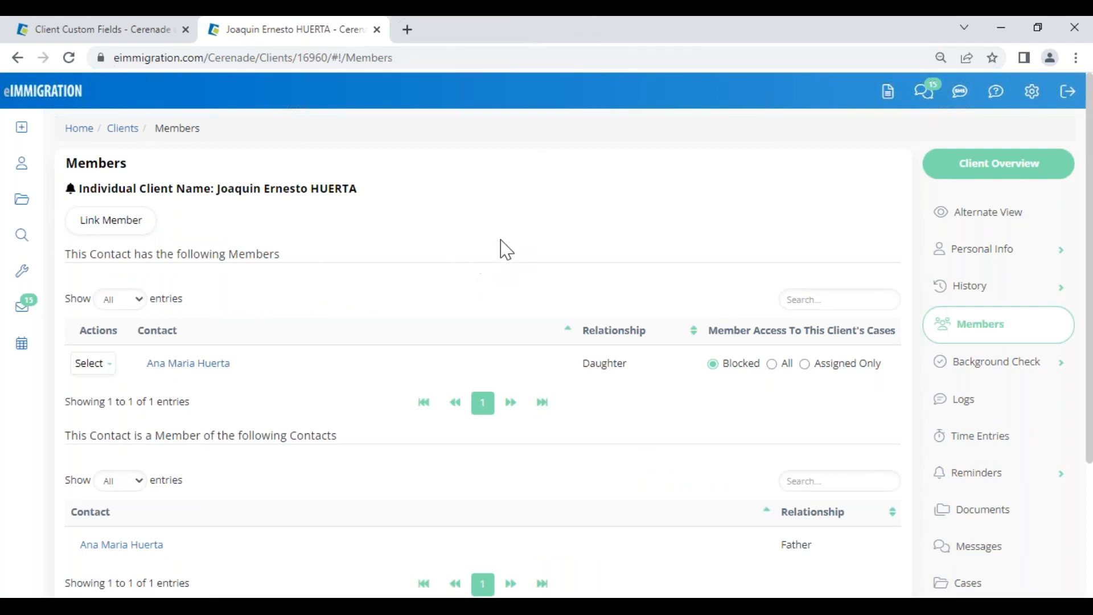
click(1006, 250)
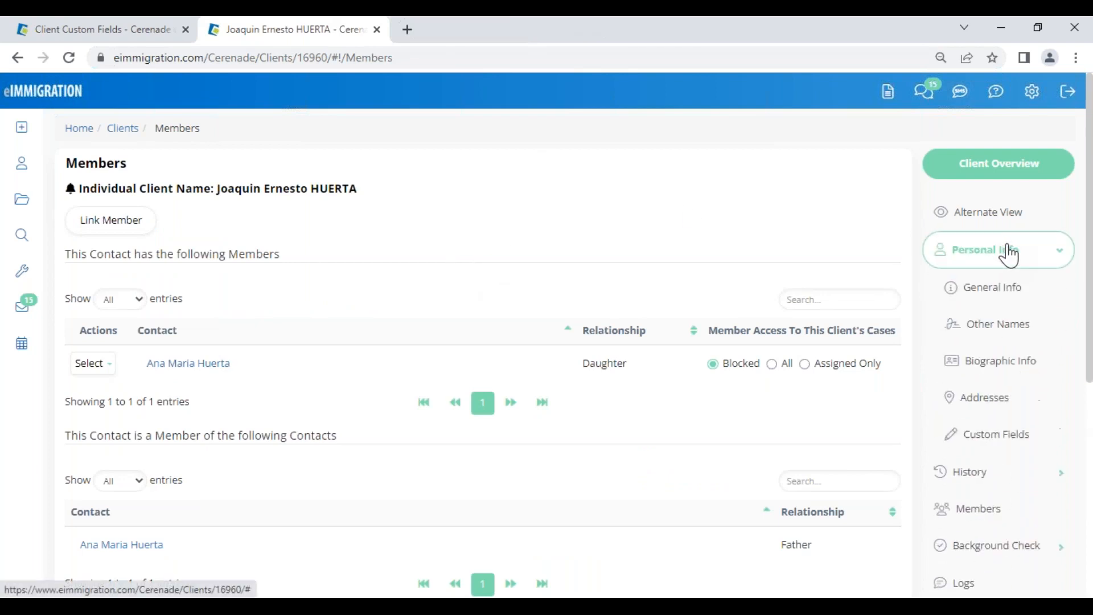
Step: View I-589 (Application for Asylum) Questions under Background Check > General, then open the empty Cases page
click(1003, 547)
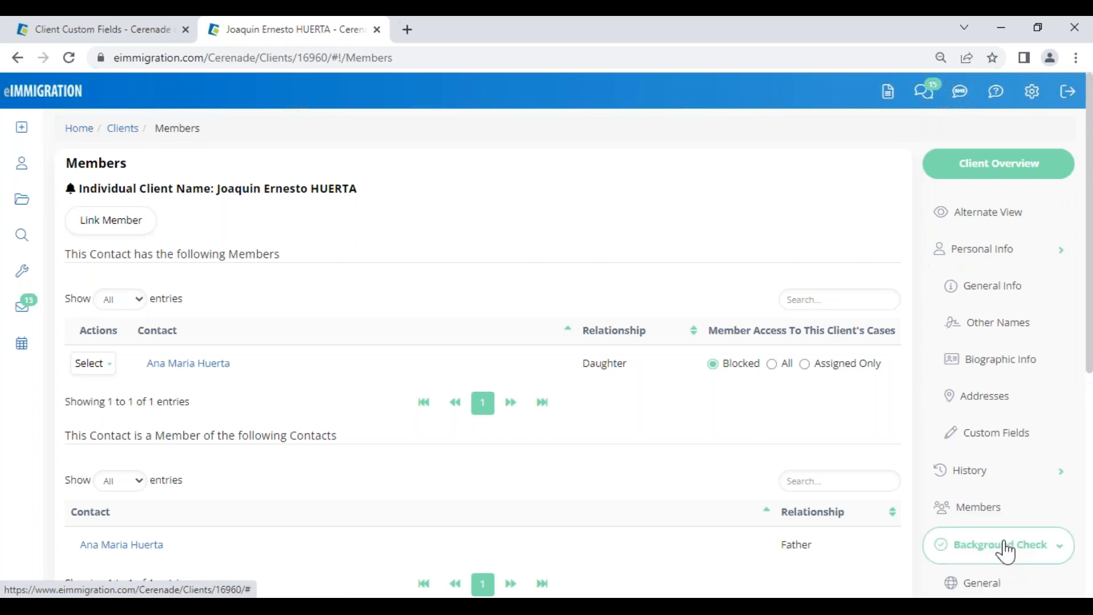
click(993, 394)
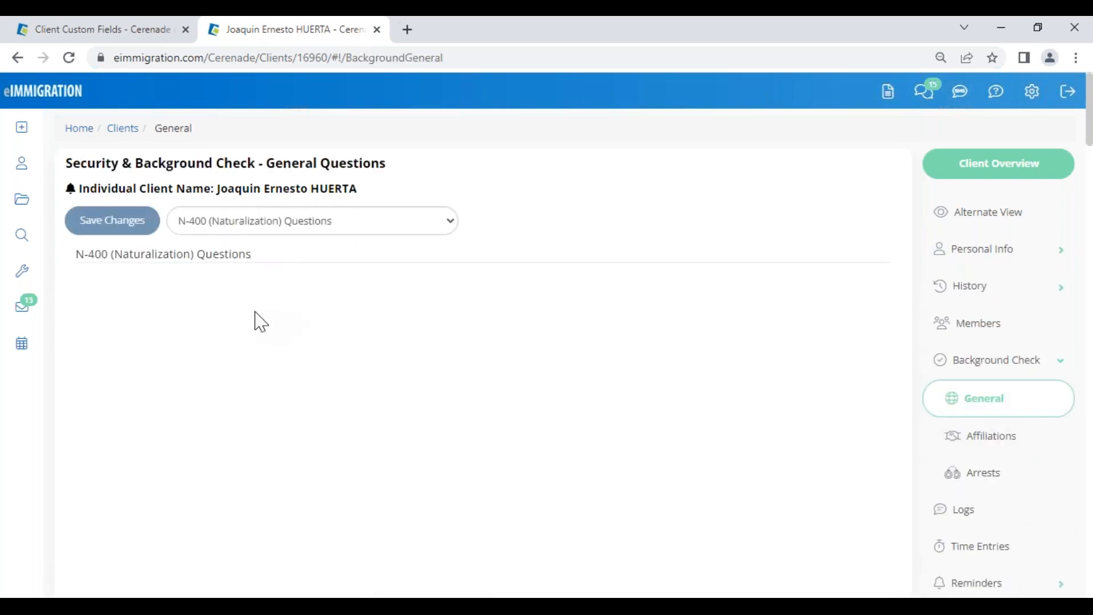
click(252, 226)
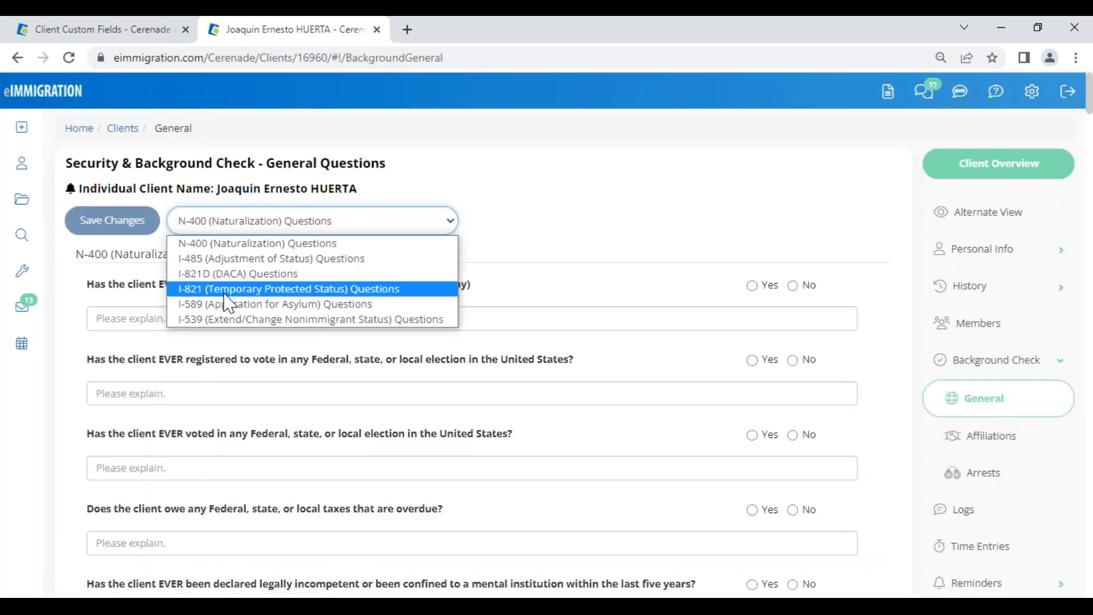
click(234, 331)
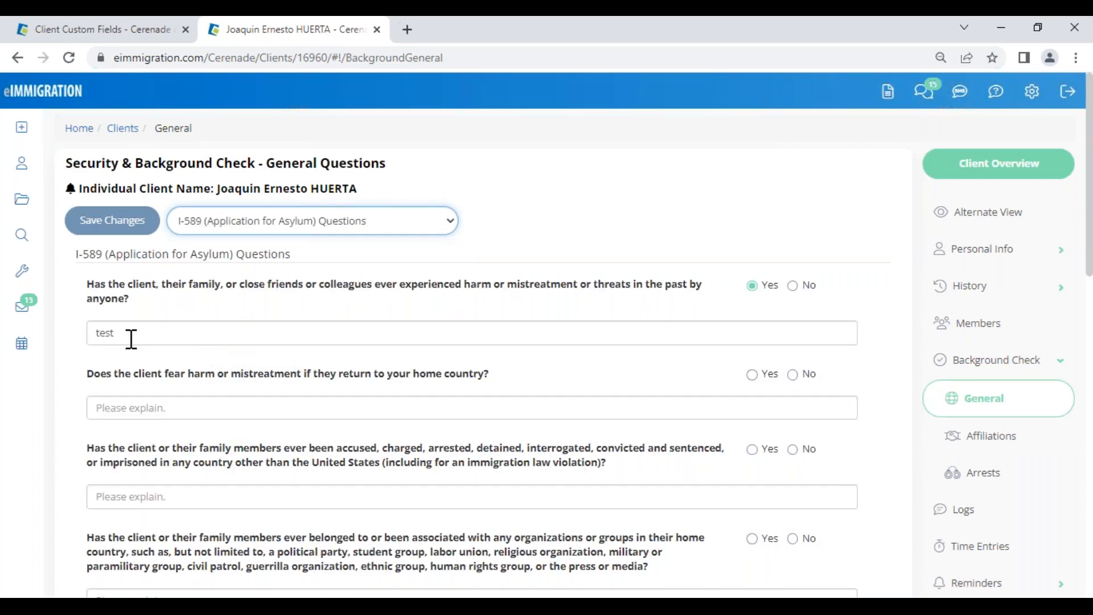
drag(131, 339, 27, 342)
click(596, 225)
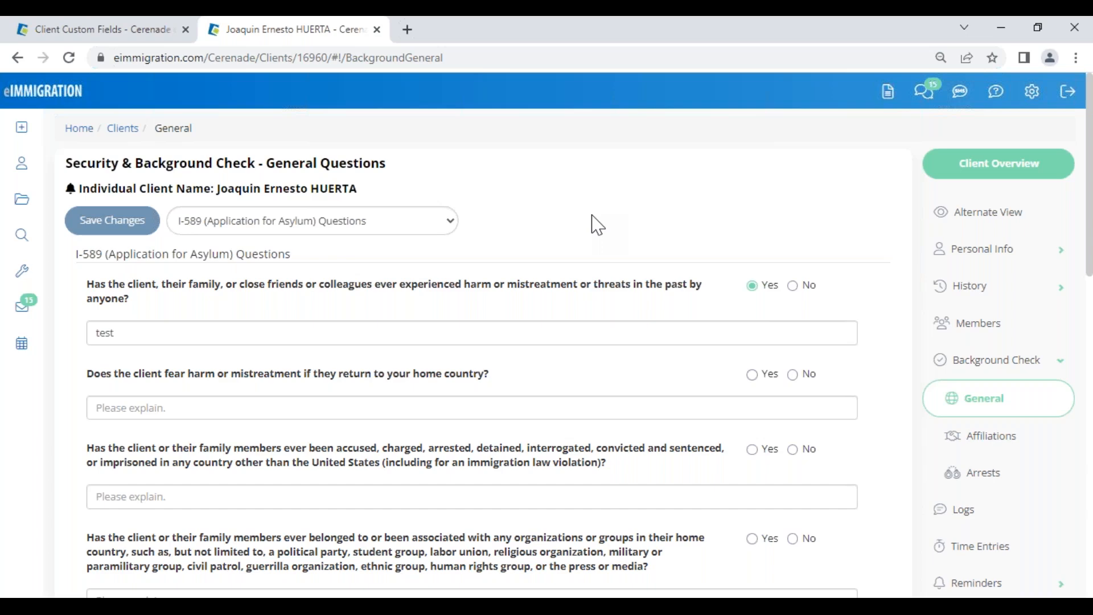
scroll(922, 445, down, 6)
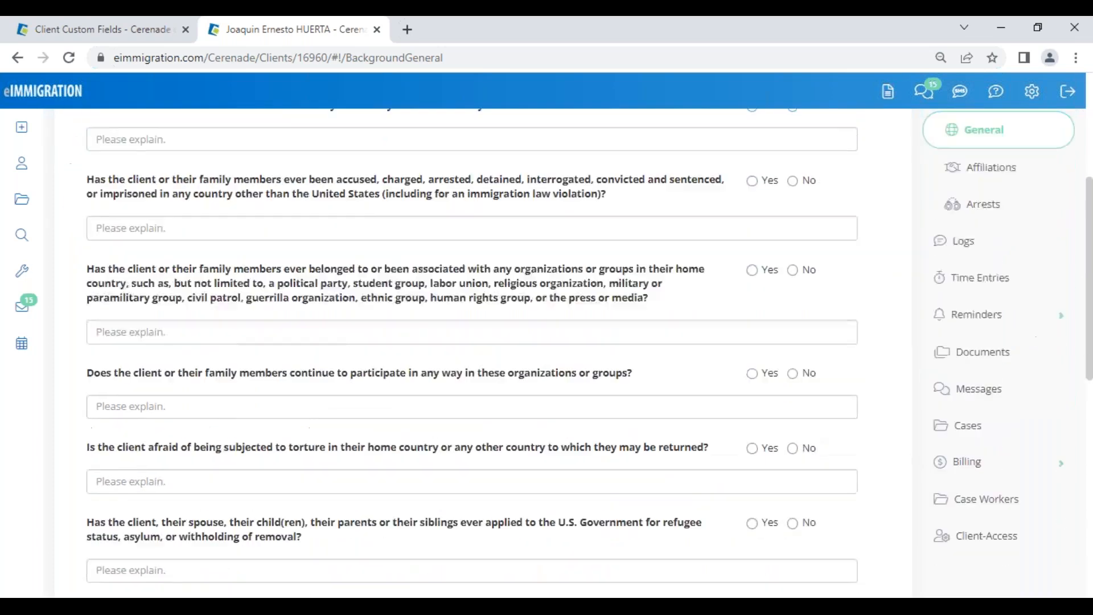
click(972, 380)
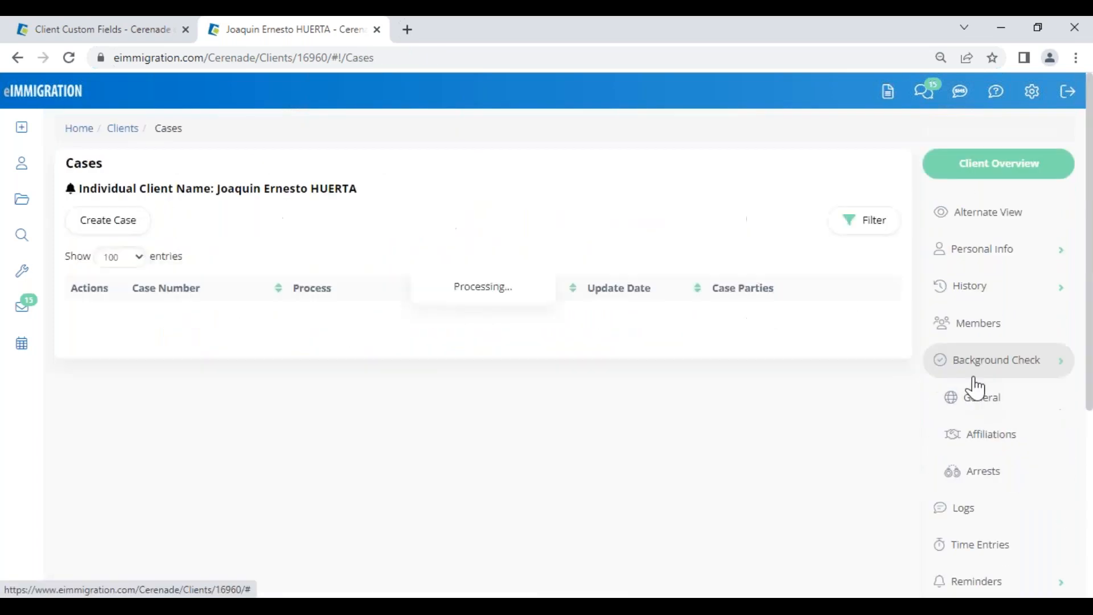
Step: Start a new case with process ASYLUM and department Law Office of Cerenade California, LLC (Inglewood)
click(133, 222)
click(227, 331)
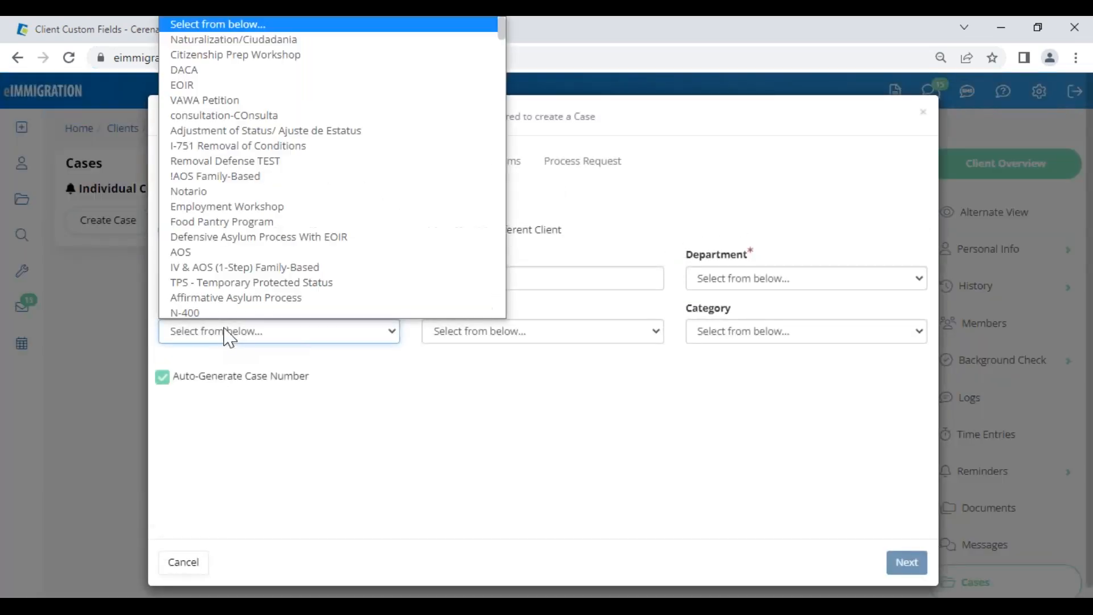
key(Down)
key(Down)
key(Down)
key(Down)
key(Down)
key(Down)
key(Down)
key(Down)
key(Down)
key(Down)
key(Down)
key(Down)
key(Down)
key(Down)
key(Down)
key(Down)
key(Down)
key(Down)
key(Down)
key(Down)
key(Down)
key(Down)
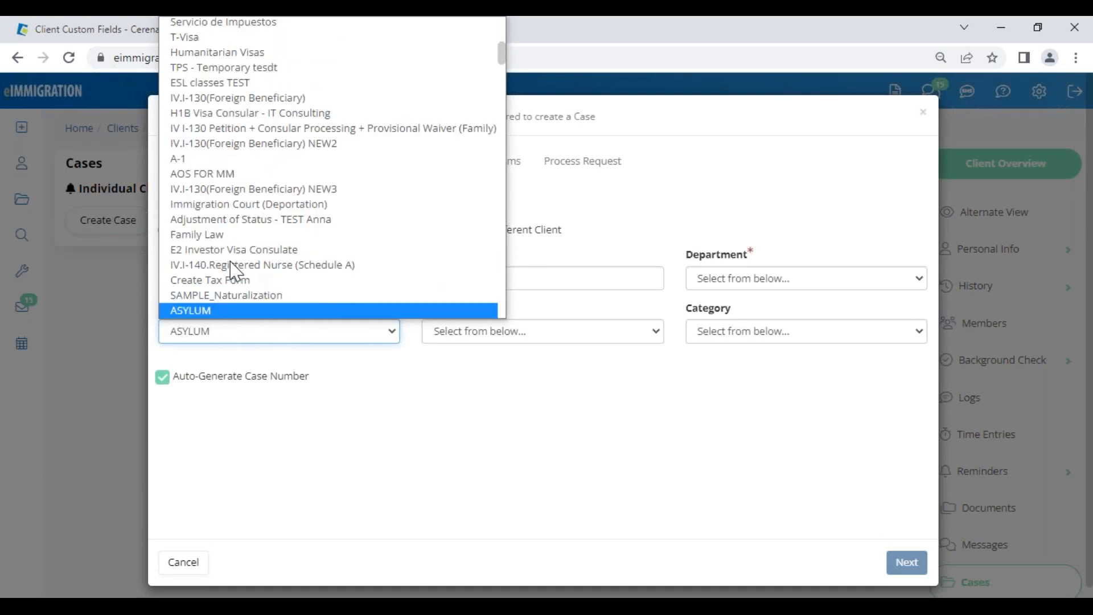
key(Return)
click(716, 279)
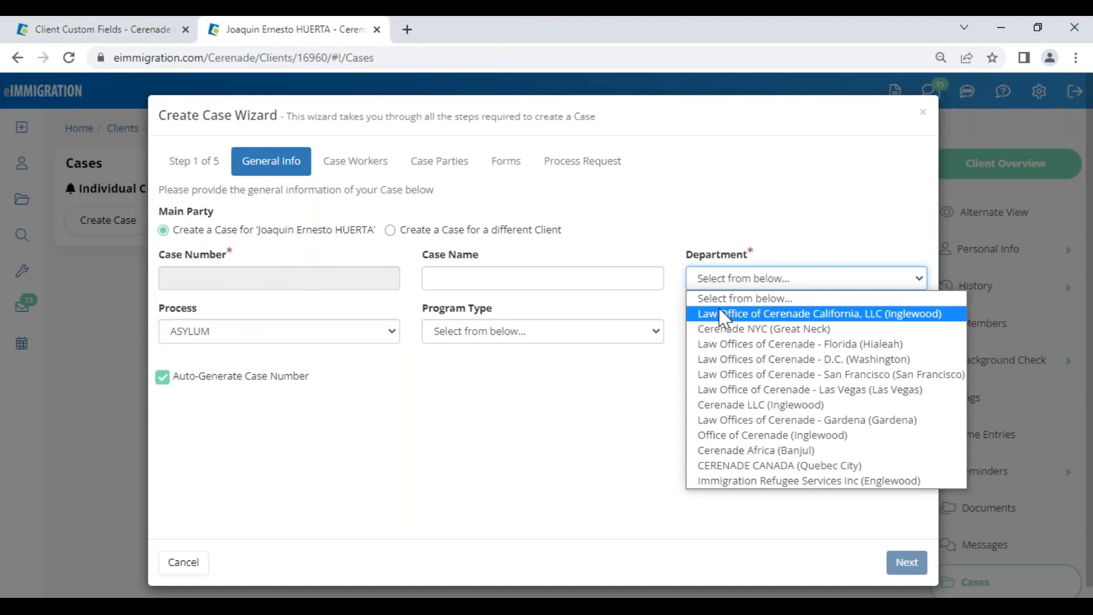
click(722, 316)
click(763, 333)
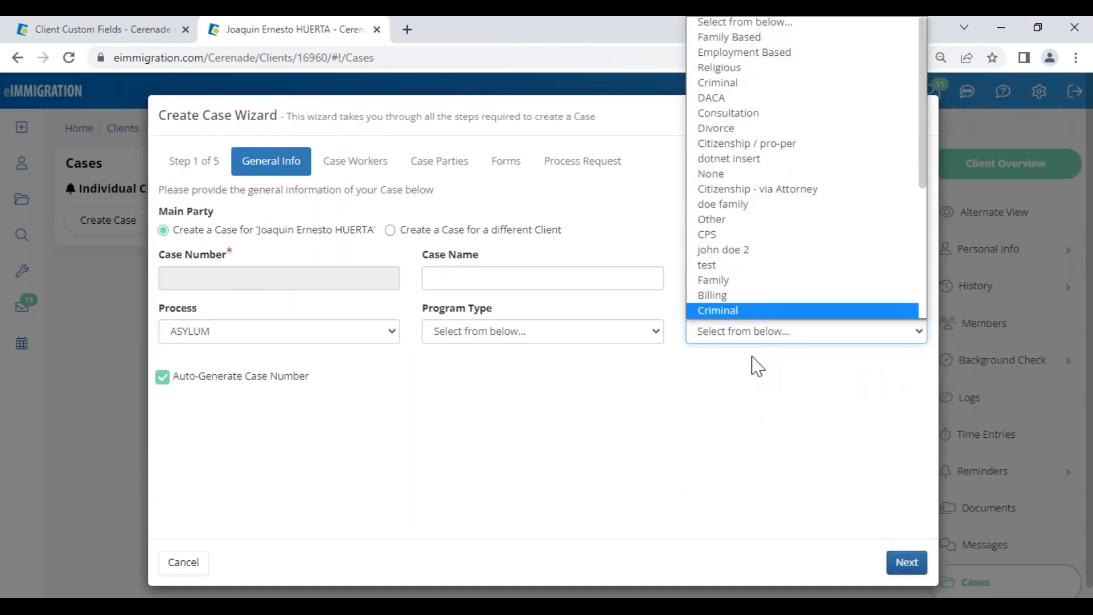
click(905, 561)
click(906, 562)
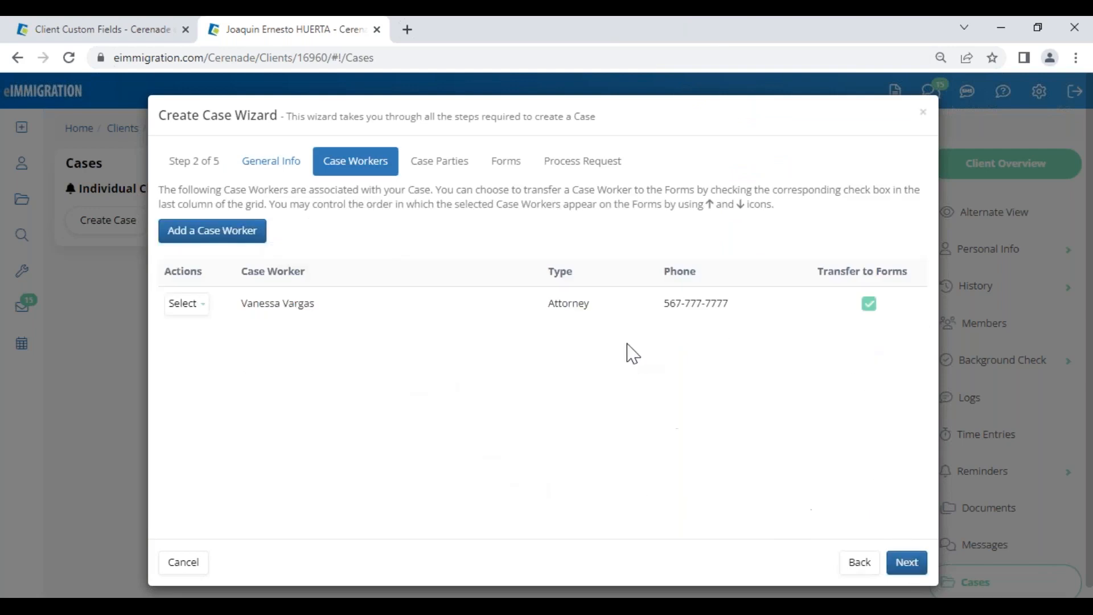
Step: Keep the Attorney case worker and assign the client as Alien and the daughter as Derivative
drag(545, 302, 608, 301)
drag(816, 271, 927, 286)
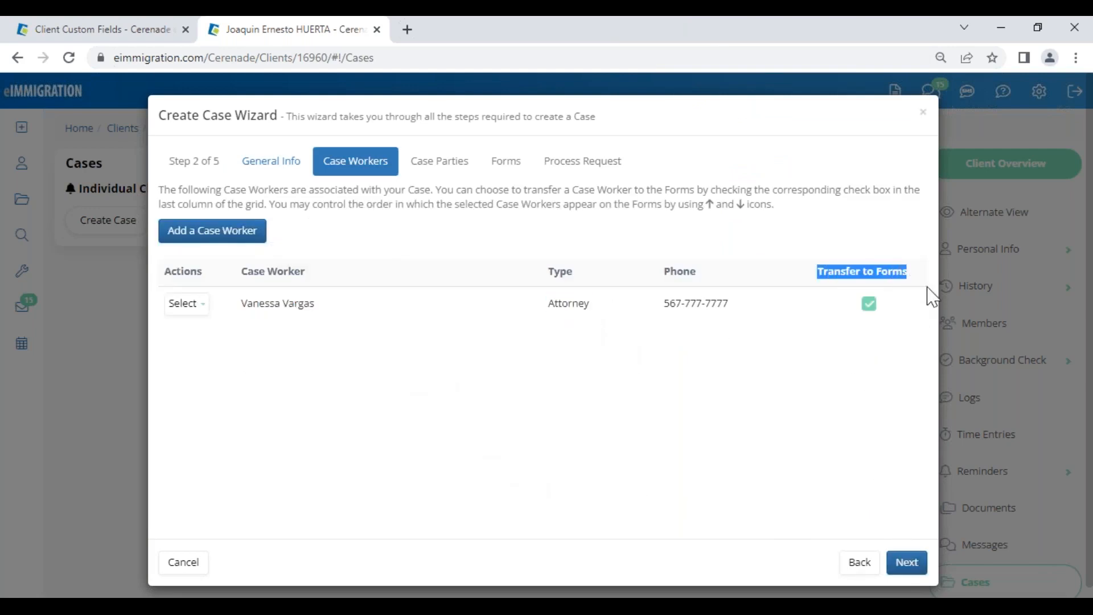
click(903, 565)
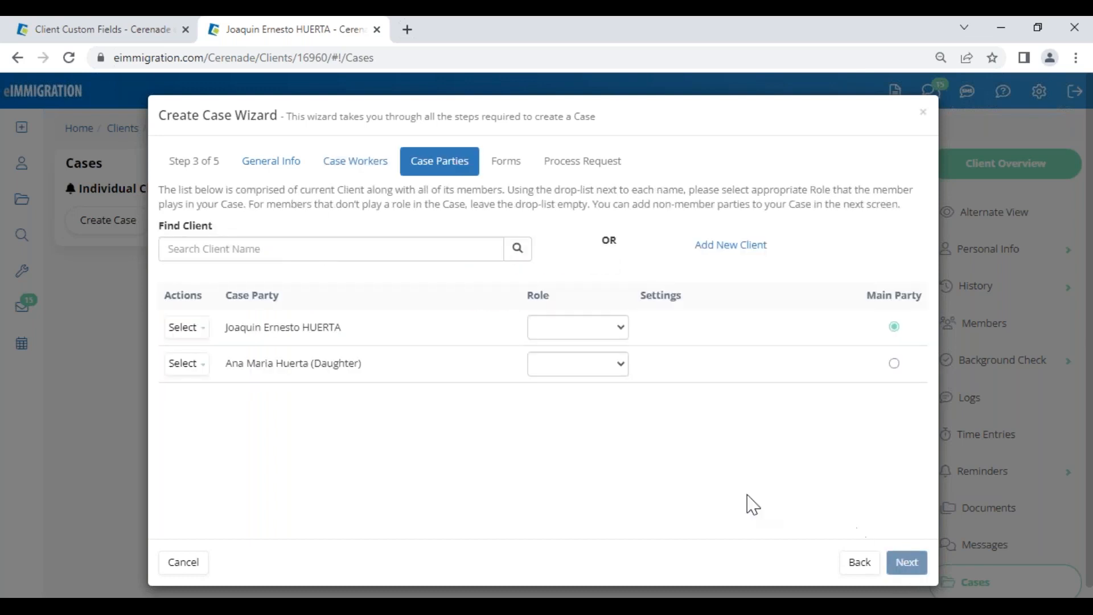
click(584, 328)
click(567, 378)
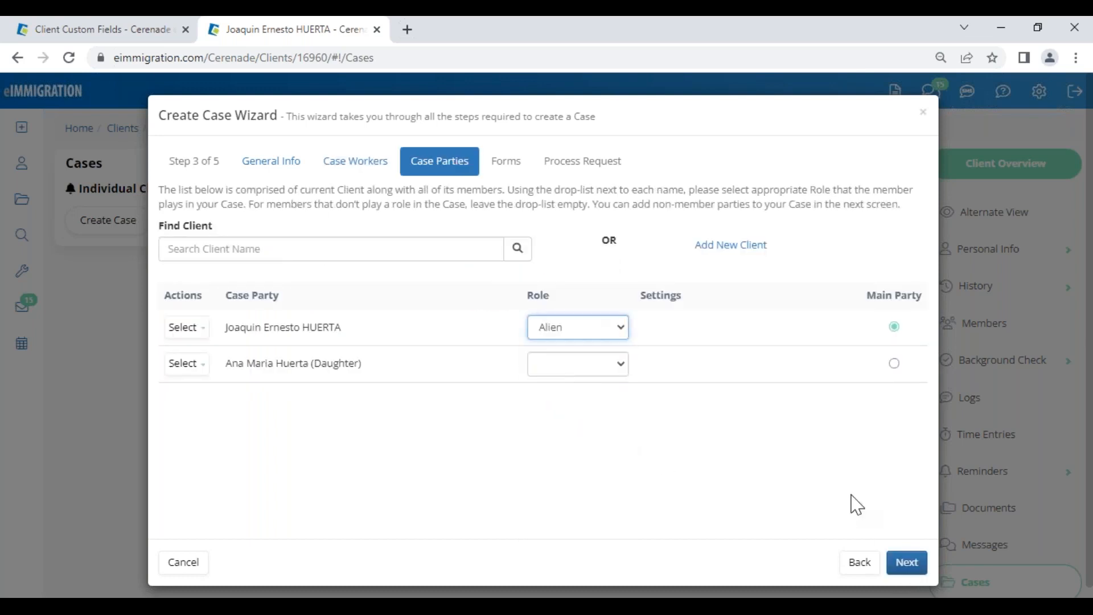
click(593, 369)
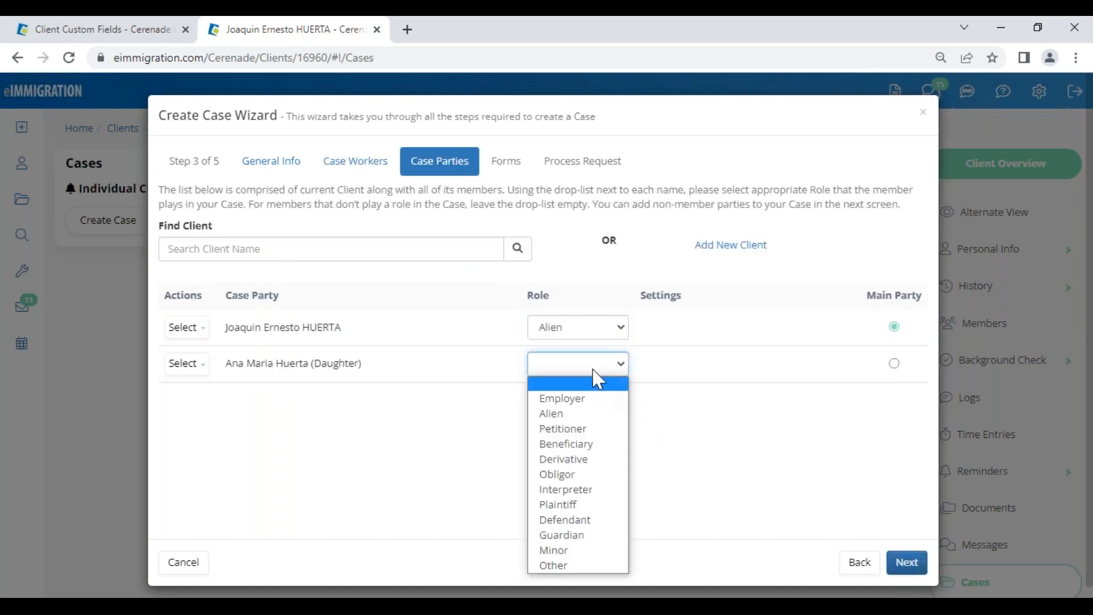
click(585, 460)
Step: Create the case with forms I-589, G-28 and N-400
click(911, 564)
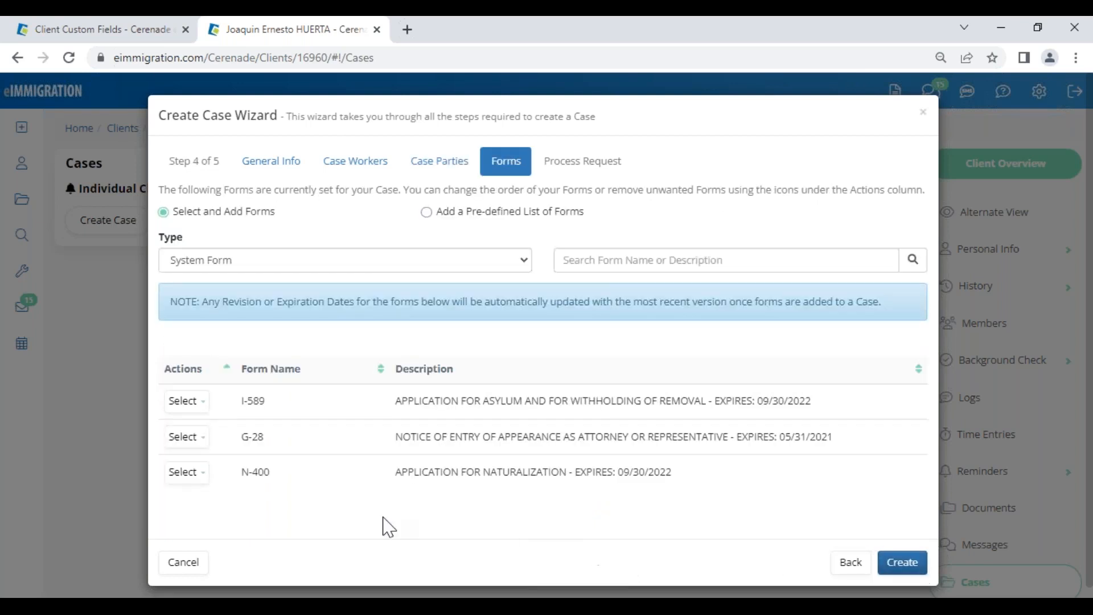
drag(240, 398, 649, 491)
click(785, 506)
click(903, 562)
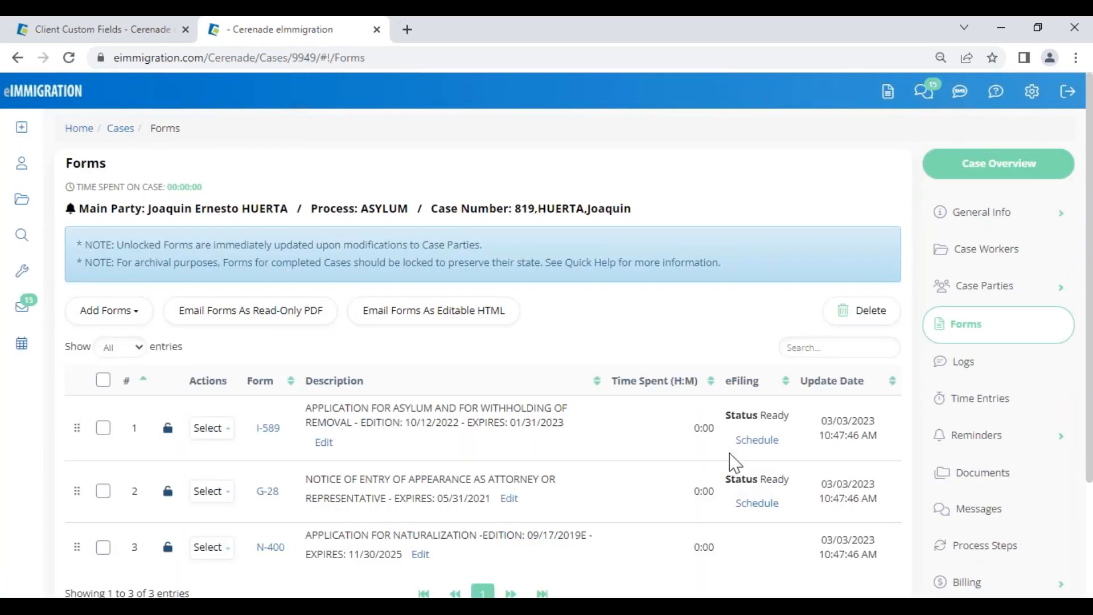
Step: Open the client's General Info in a new tab, then open the case's I-589 form
click(214, 218)
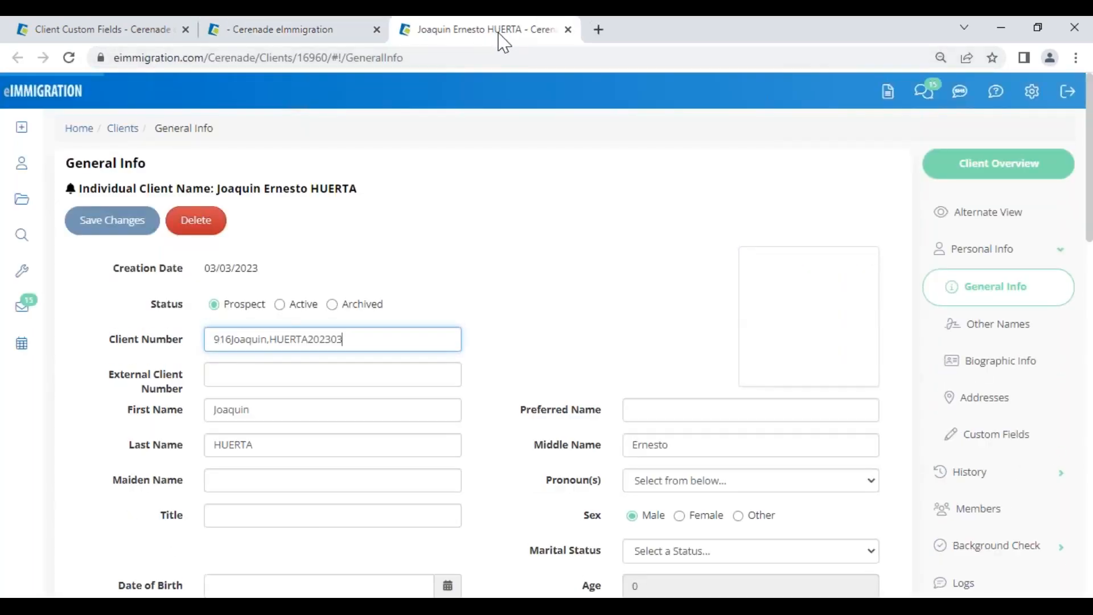
scroll(486, 420, down, 5)
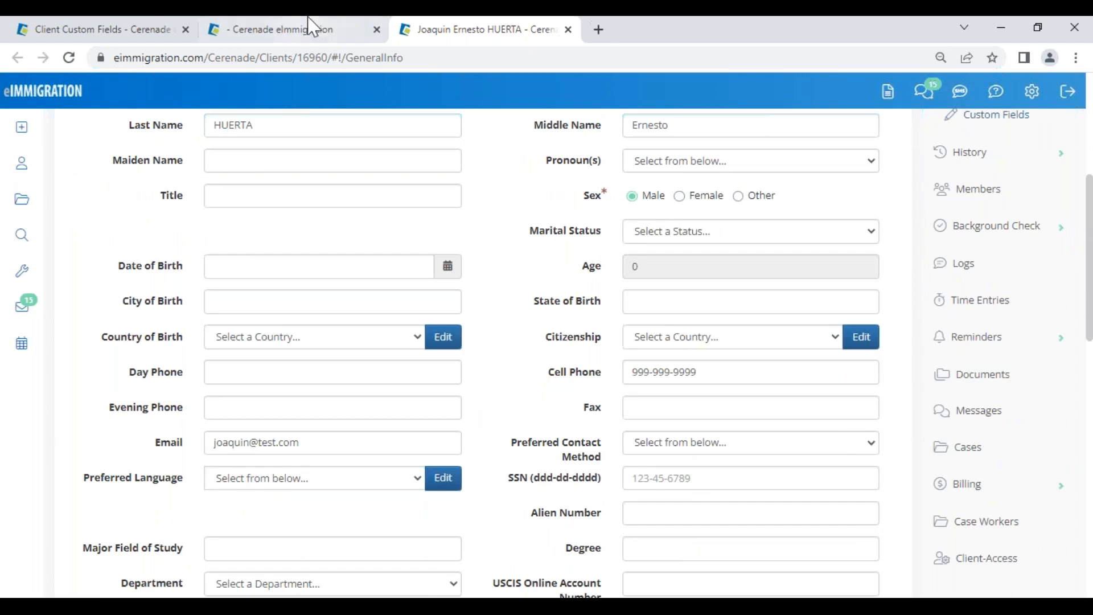
click(290, 29)
scroll(348, 342, down, 2)
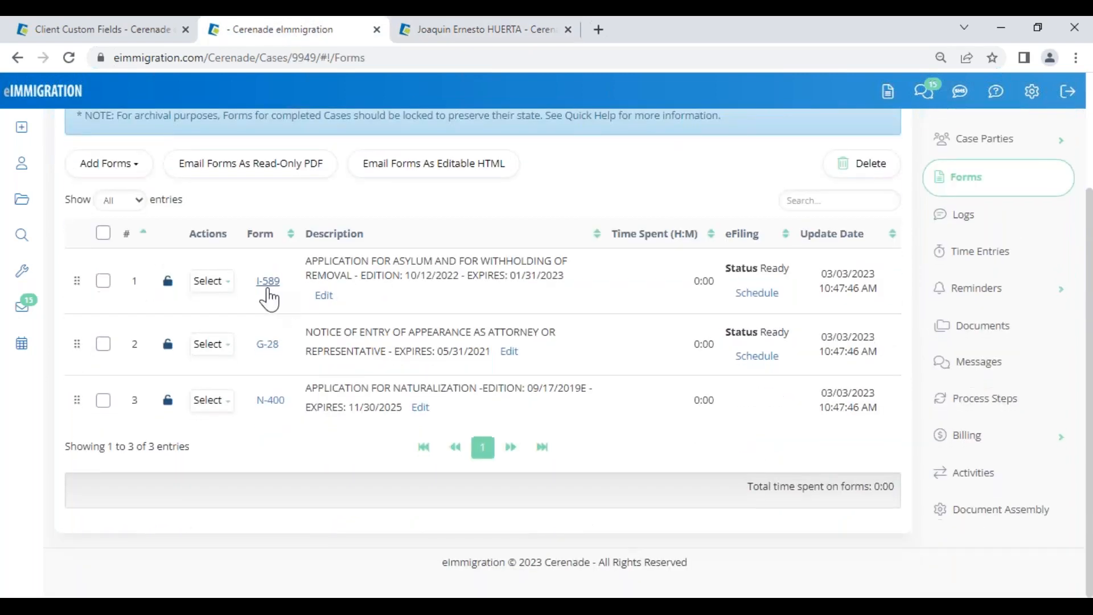
click(268, 293)
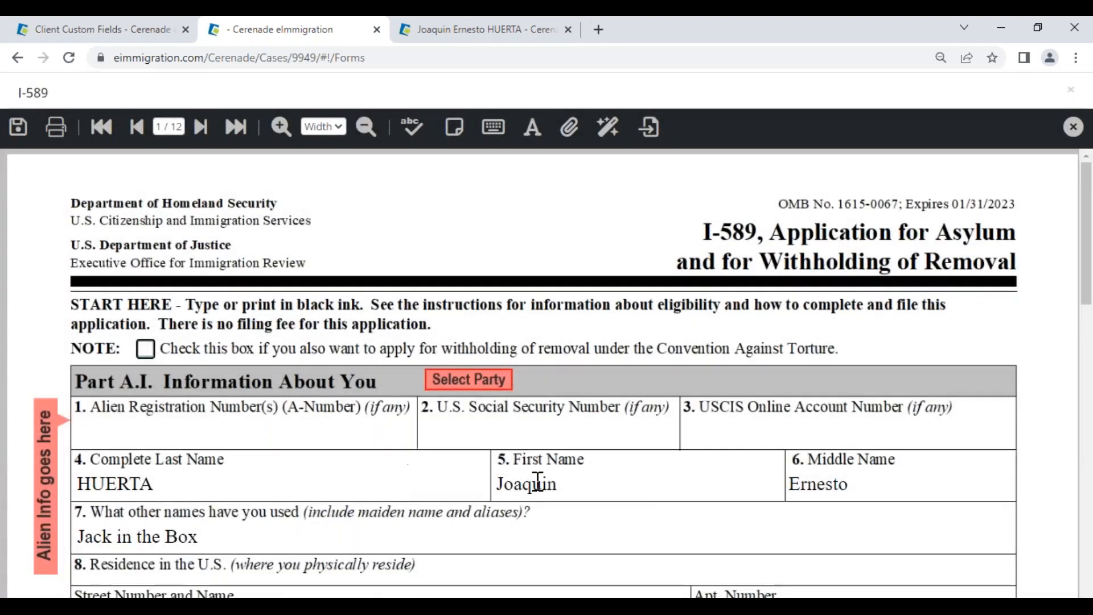
Step: Check the I-589's prefilled names, 'Jack in the Box' alias and street address, then return to the client's record
click(541, 483)
drag(237, 517, 100, 509)
drag(207, 554, 72, 567)
scroll(400, 538, down, 3)
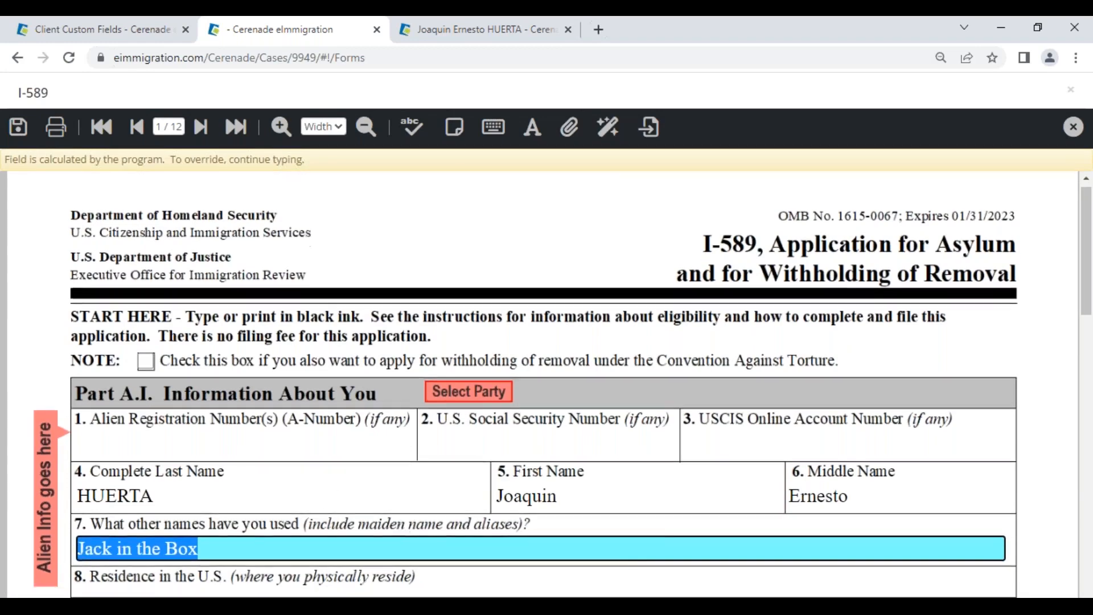
click(169, 487)
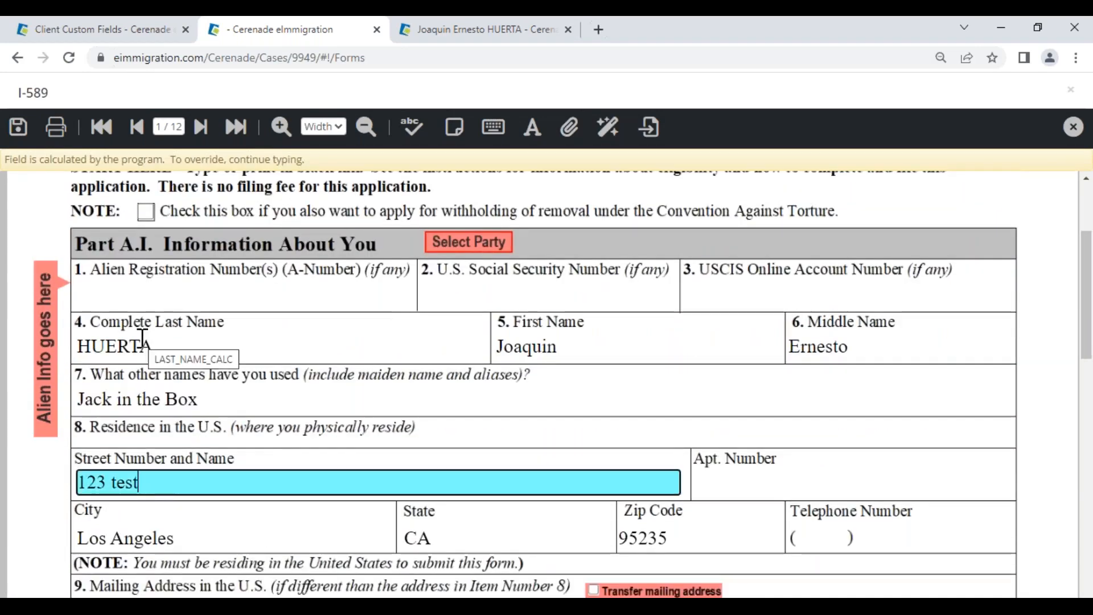
click(573, 340)
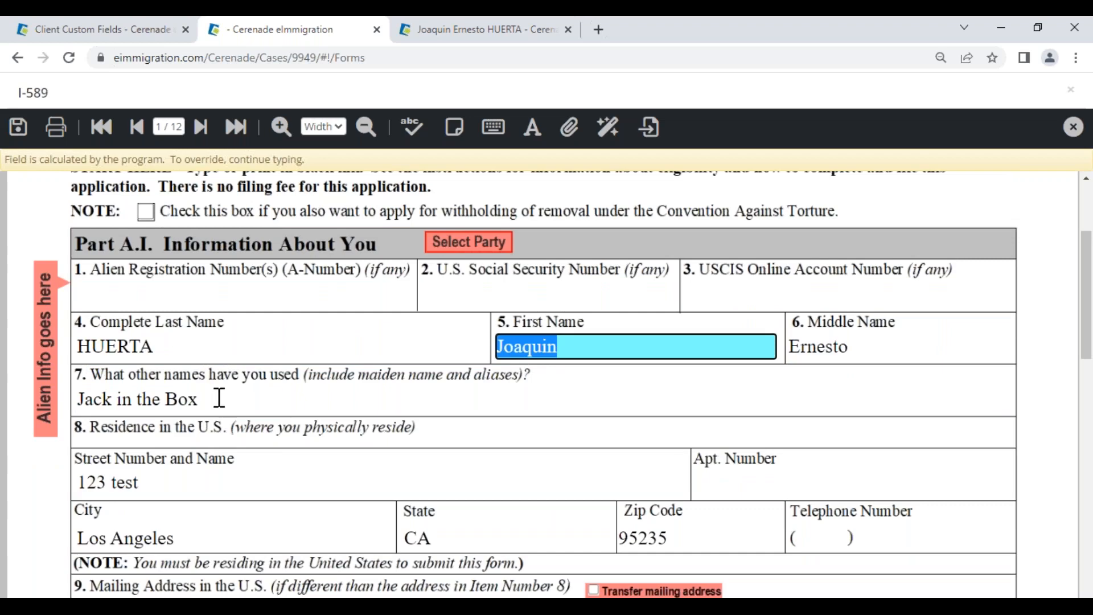
click(220, 403)
scroll(203, 514, down, 3)
drag(178, 378, 91, 364)
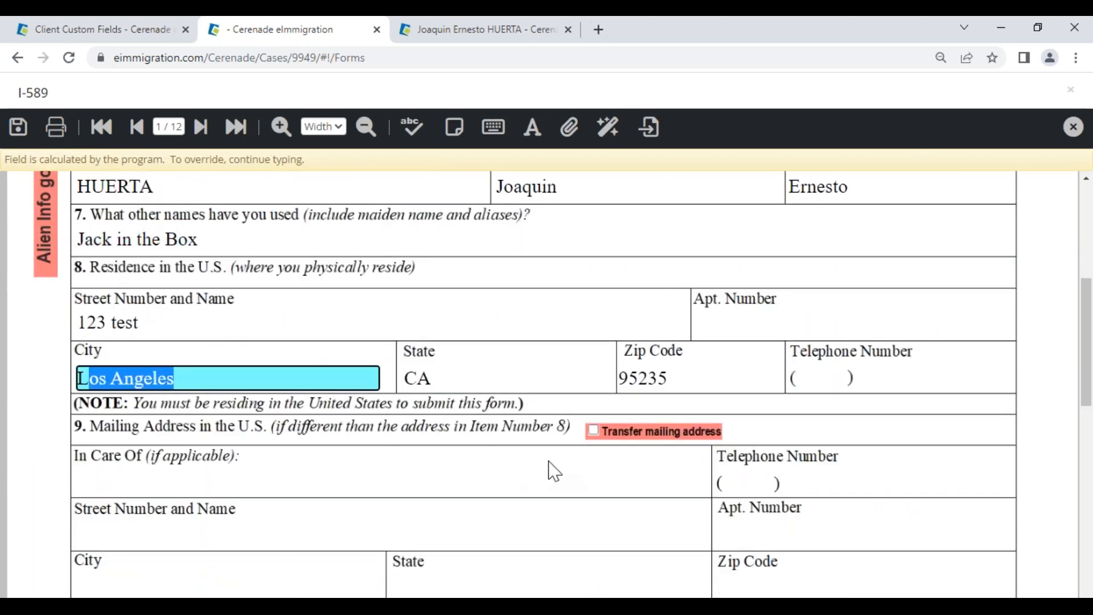
scroll(645, 455, down, 3)
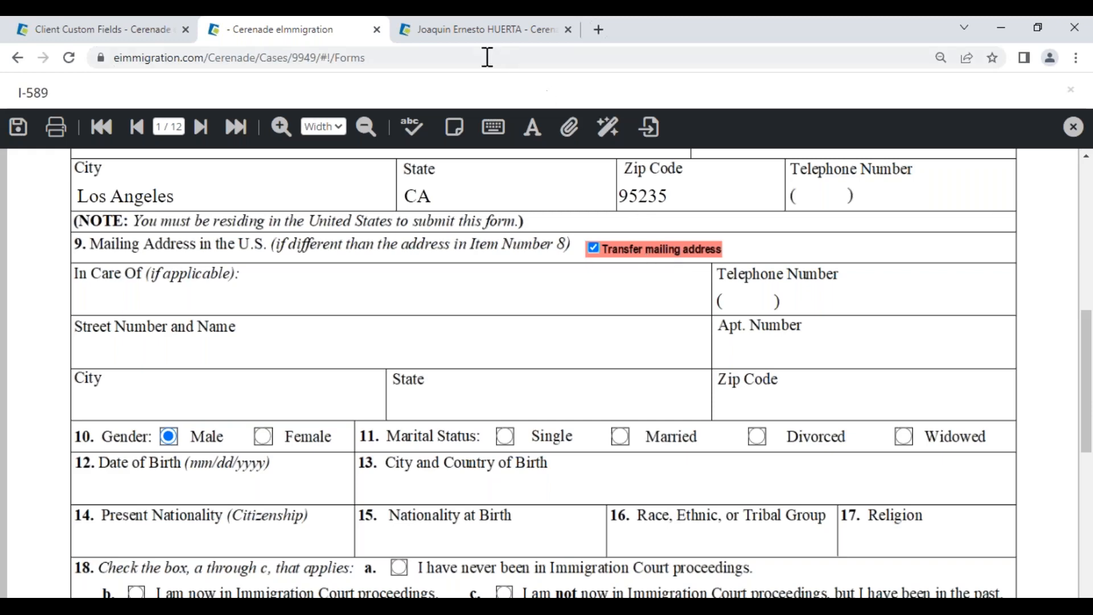
click(477, 32)
scroll(806, 353, up, 5)
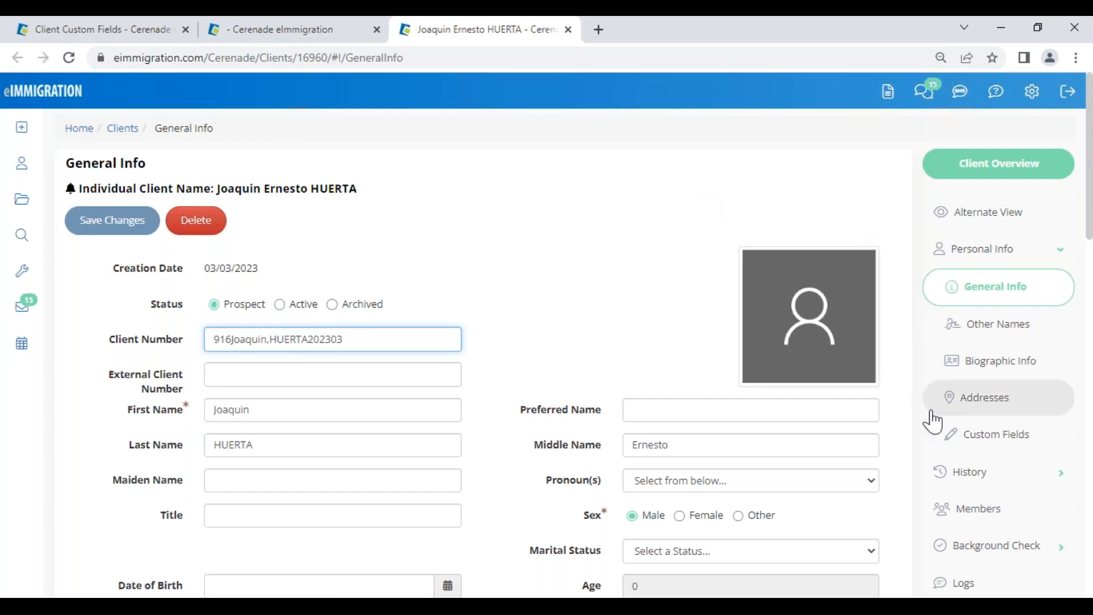
Step: Copy the client's Los Angeles US residence into his mailing address, save, and go to Members
click(993, 402)
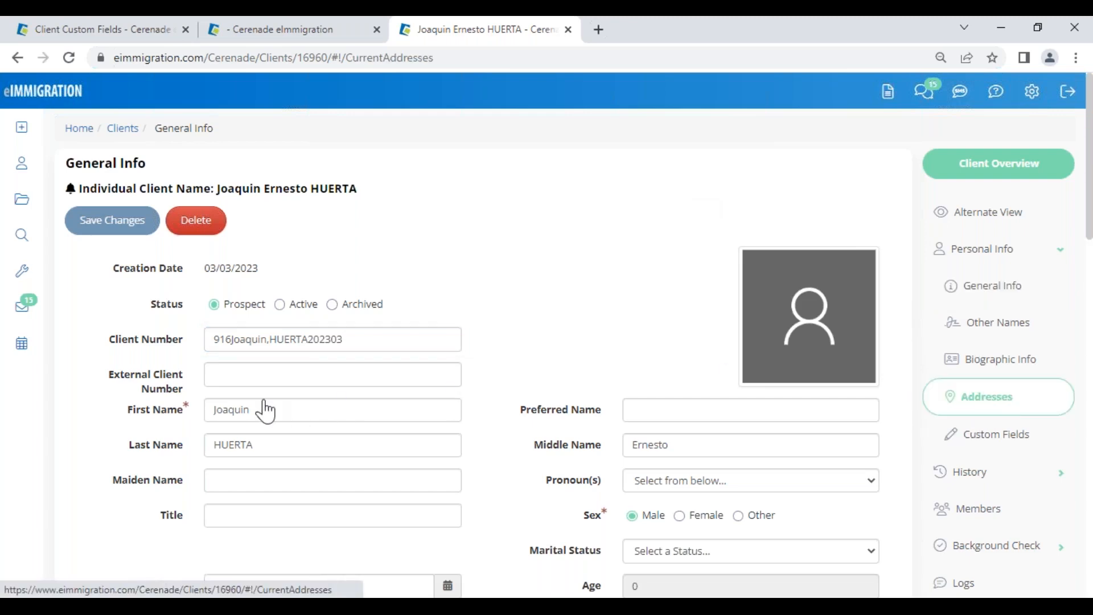
click(230, 335)
drag(230, 331, 206, 313)
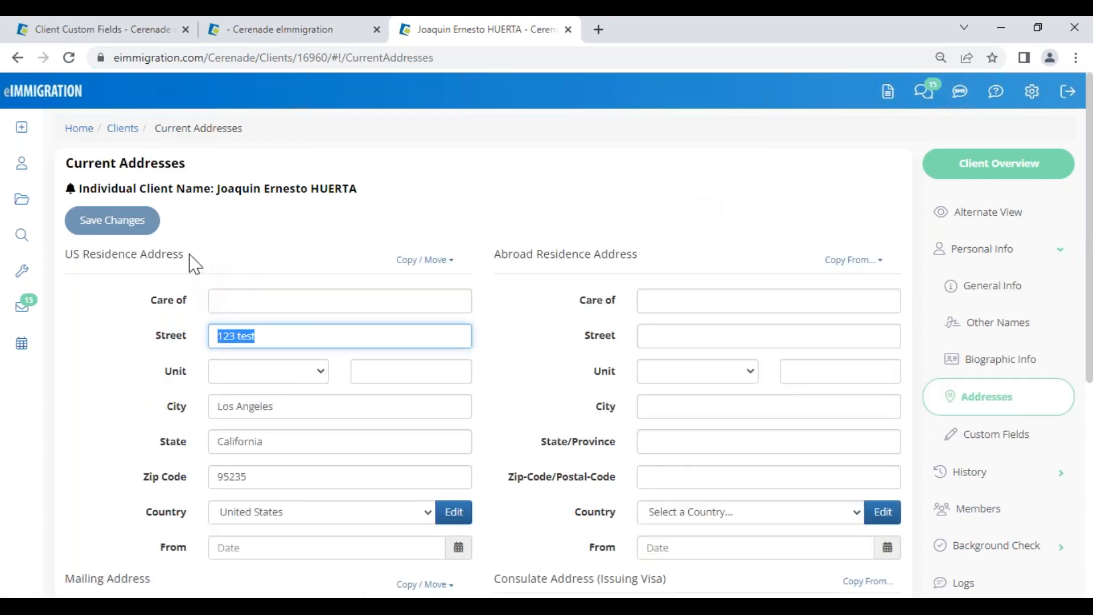
scroll(406, 524, down, 5)
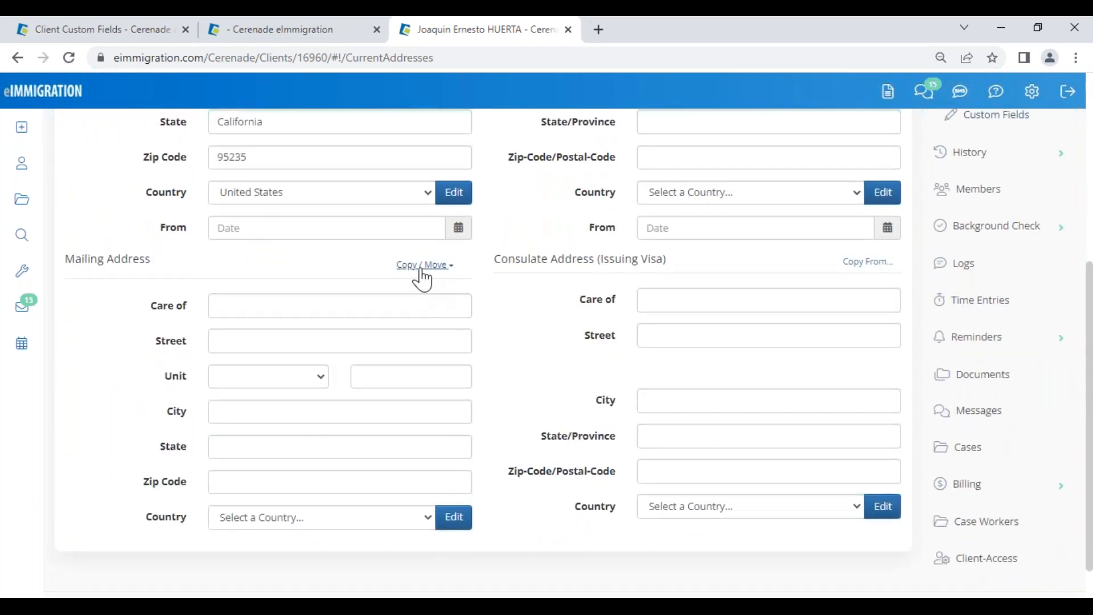
click(421, 265)
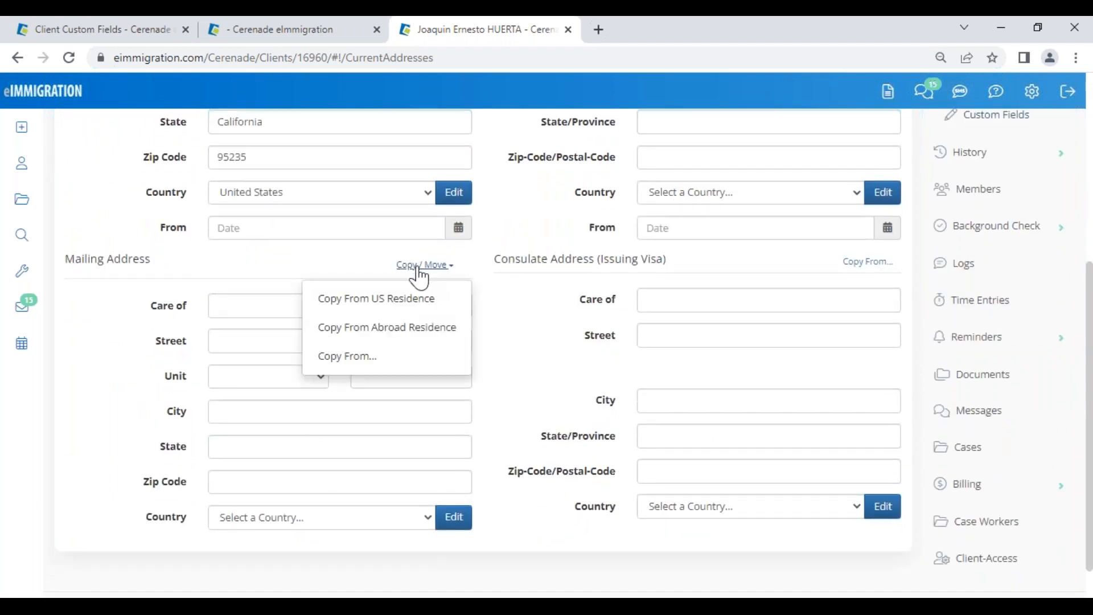
click(381, 300)
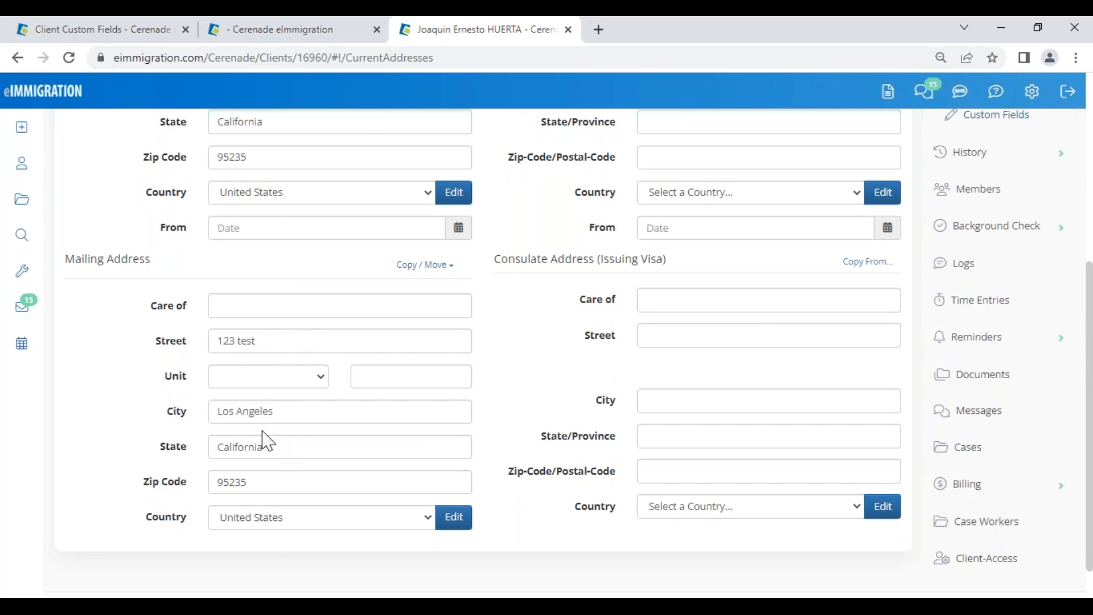
scroll(264, 442, up, 5)
click(117, 225)
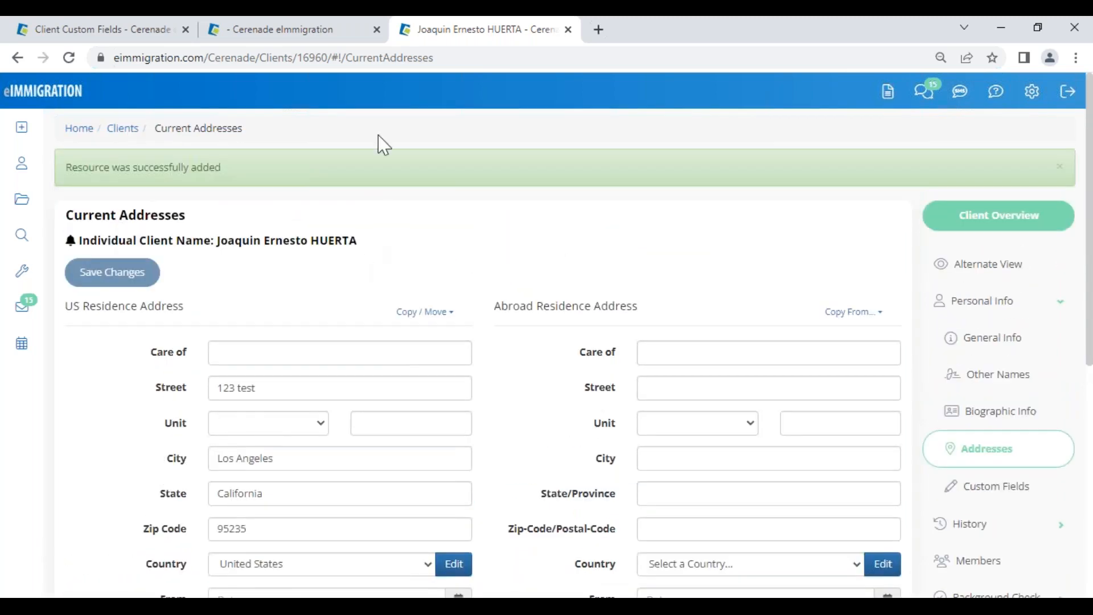
click(978, 561)
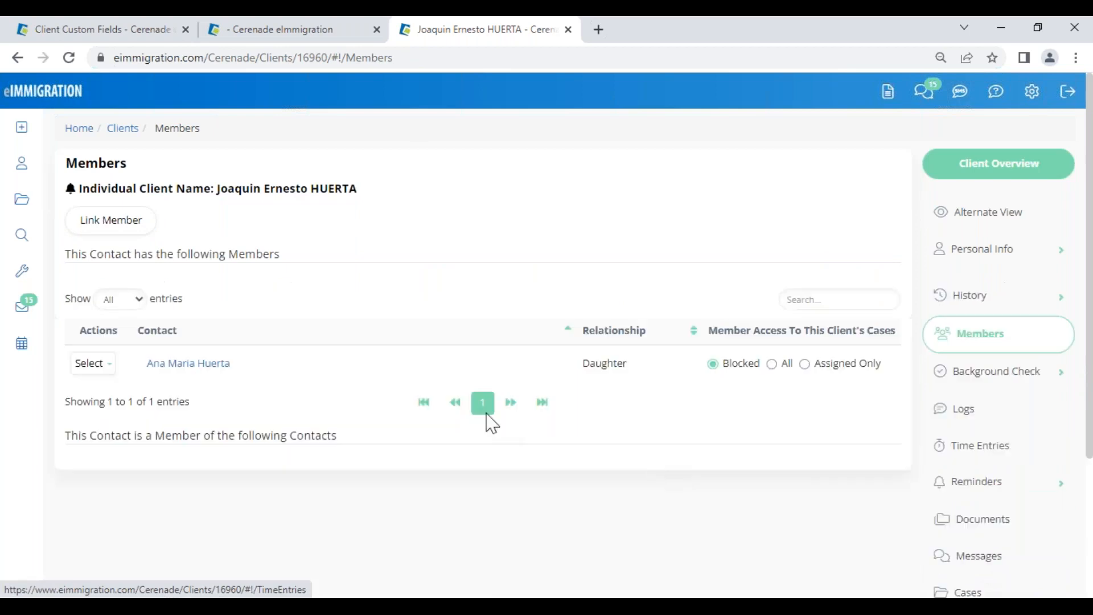
Step: Copy the father's address into the daughter's US residence address
click(213, 366)
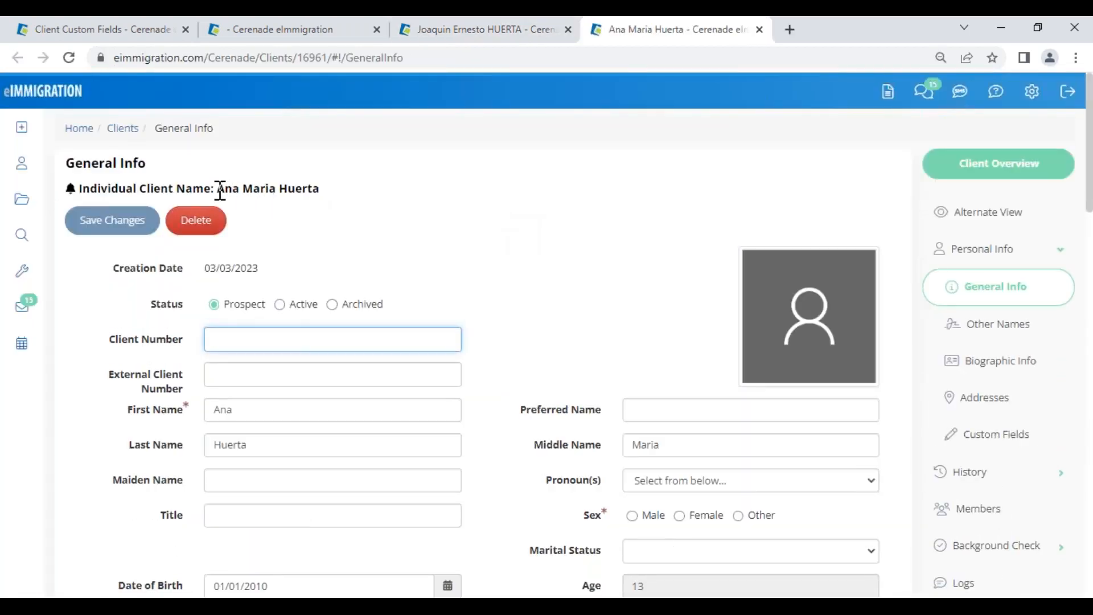
drag(218, 189, 335, 186)
click(995, 400)
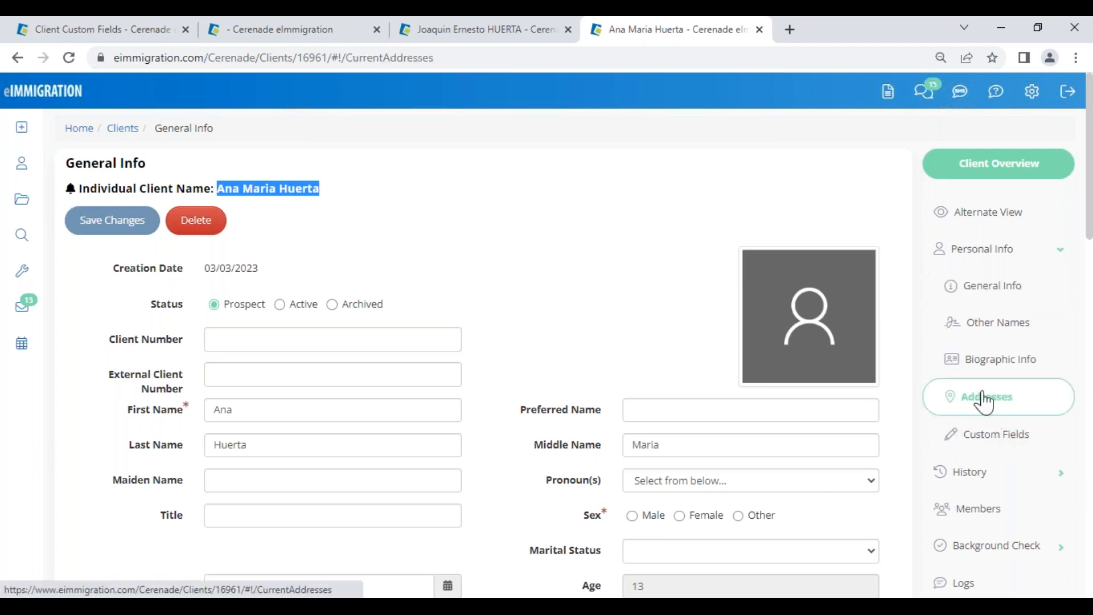
click(421, 260)
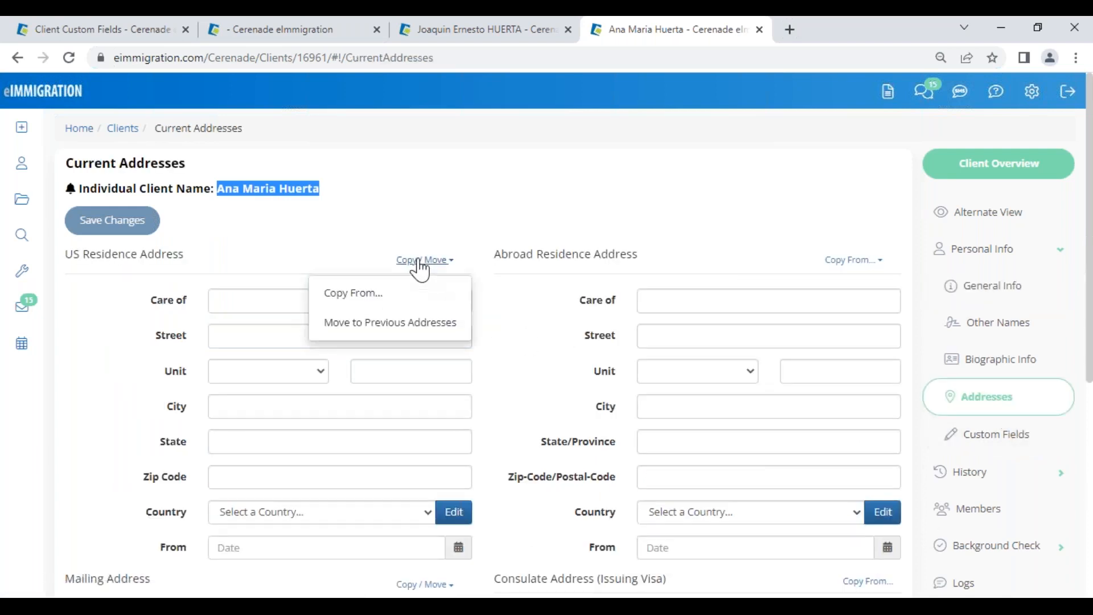
click(363, 295)
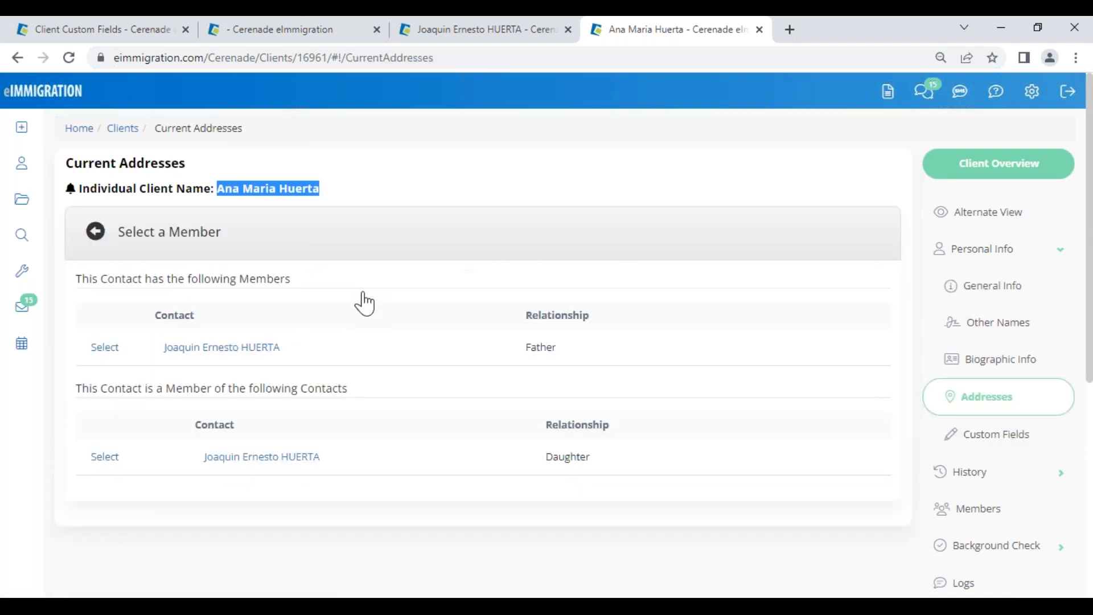
click(104, 348)
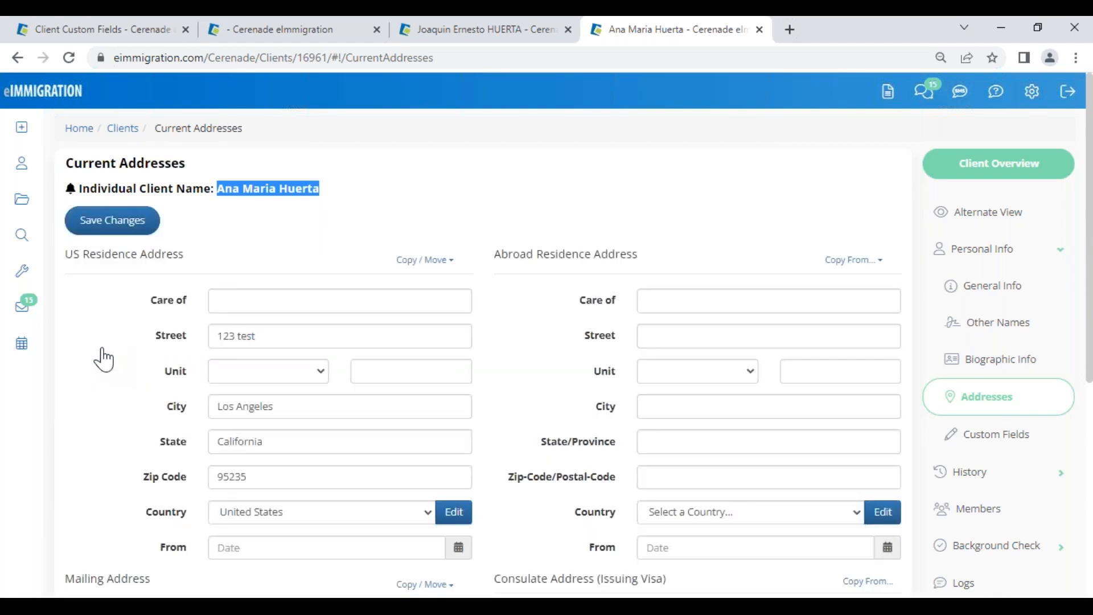
Step: Copy the daughter's US residence into her mailing address and save her addresses
triple_click(239, 334)
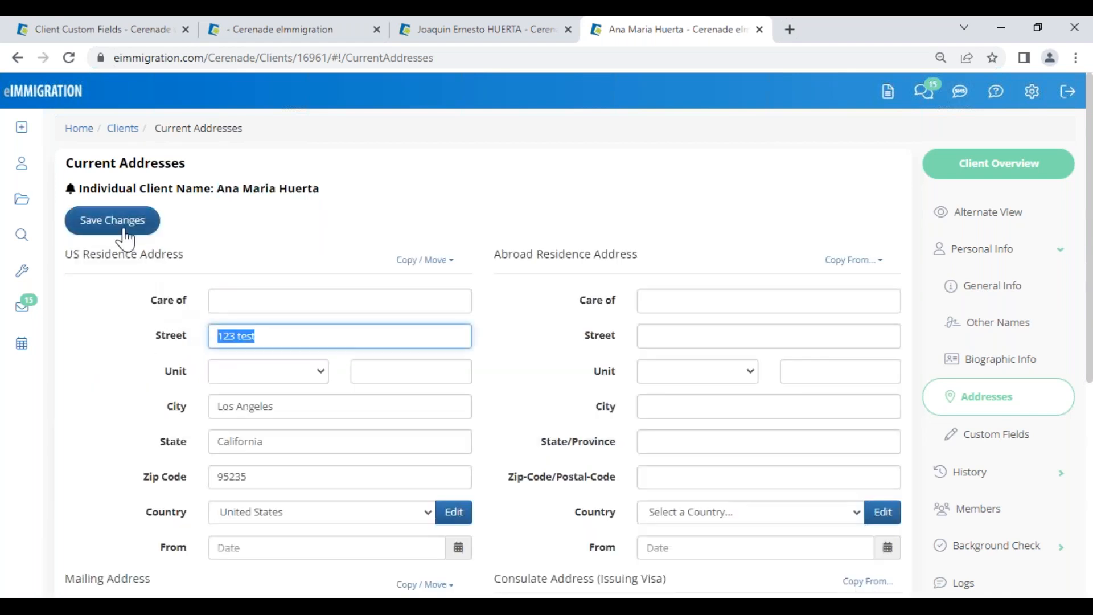
scroll(403, 520, down, 4)
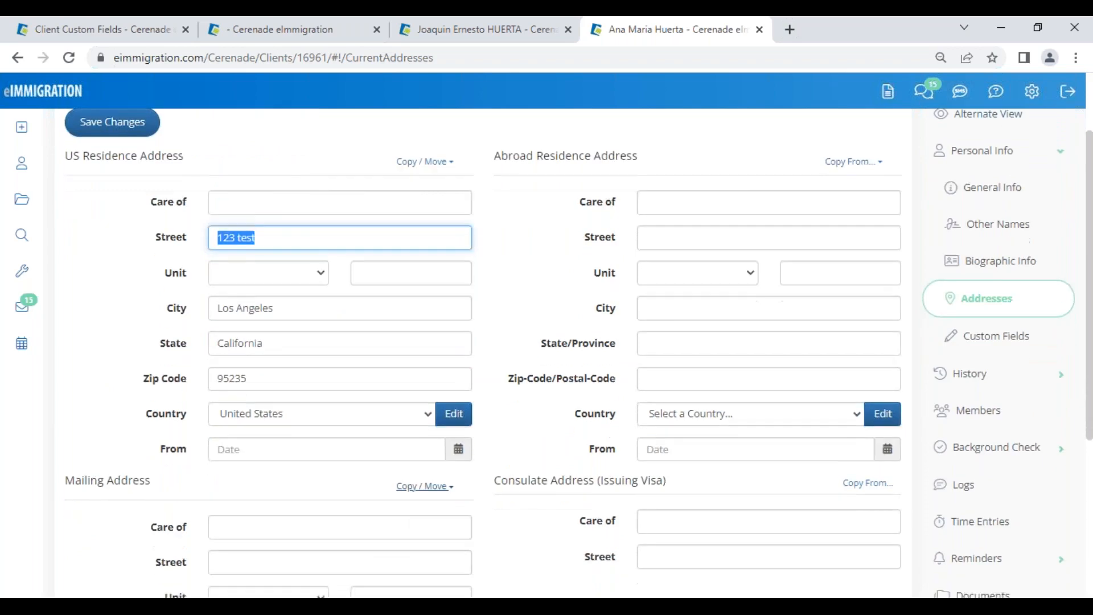
click(422, 351)
click(398, 378)
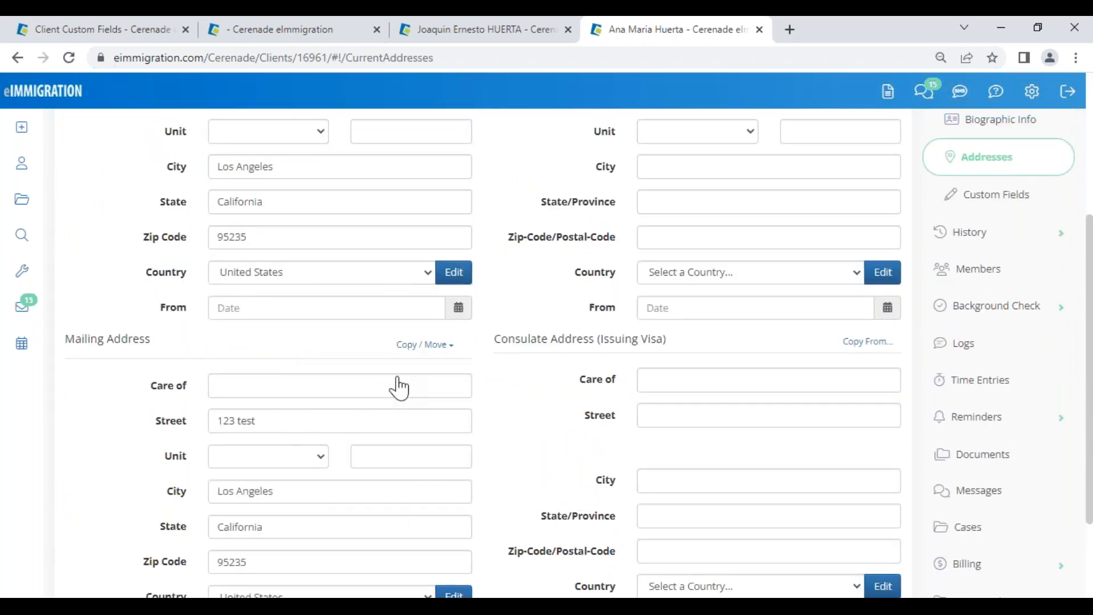
scroll(276, 432, up, 4)
click(117, 219)
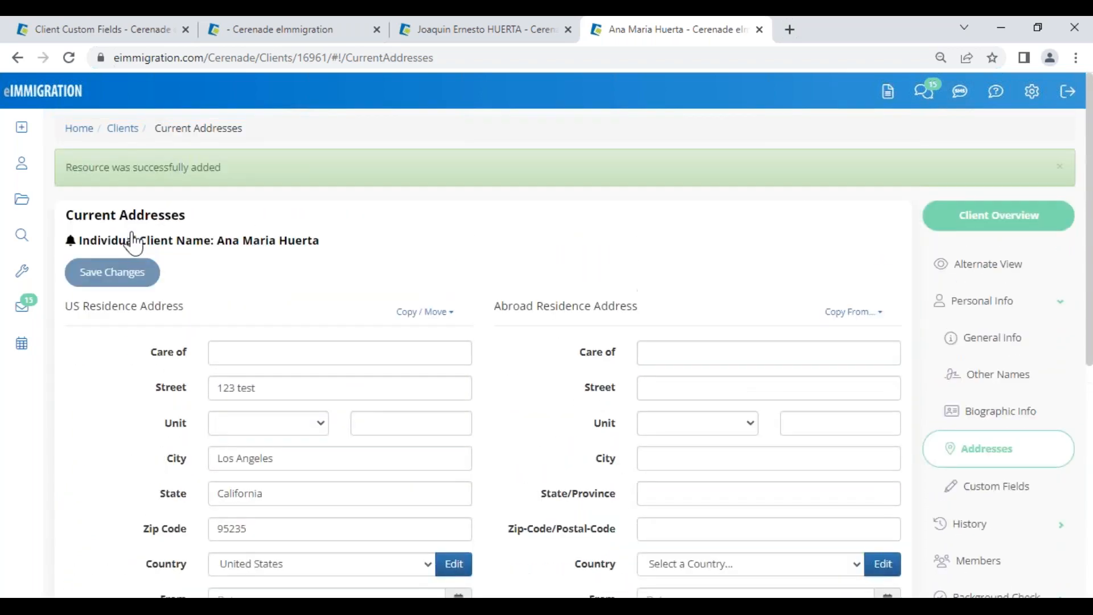
Step: Close the daughter's record and go back to the case's I-589 form
click(759, 29)
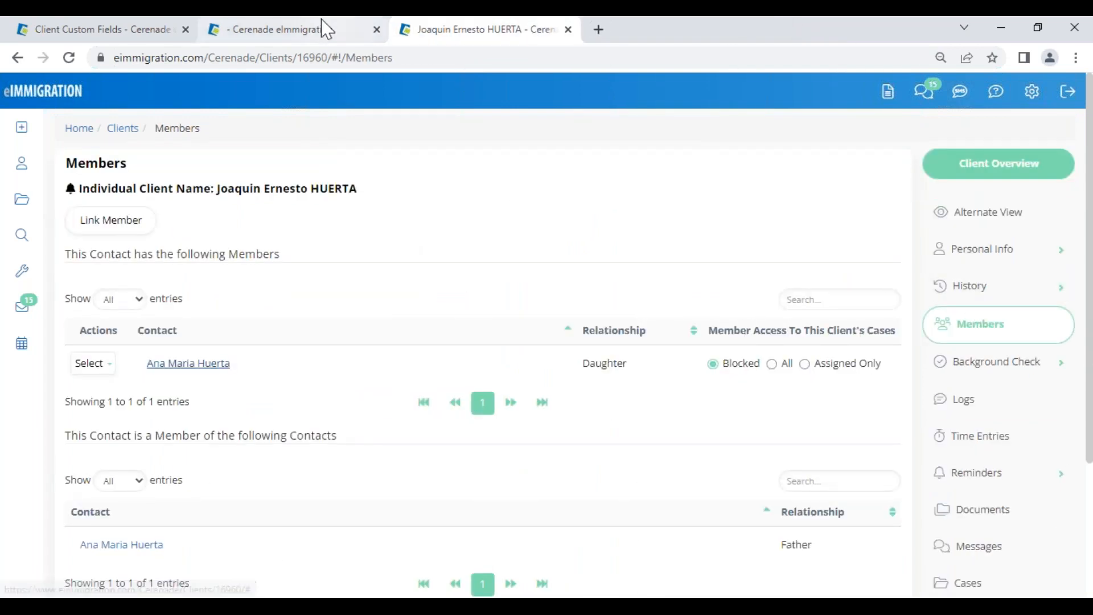
click(317, 34)
scroll(314, 319, up, 7)
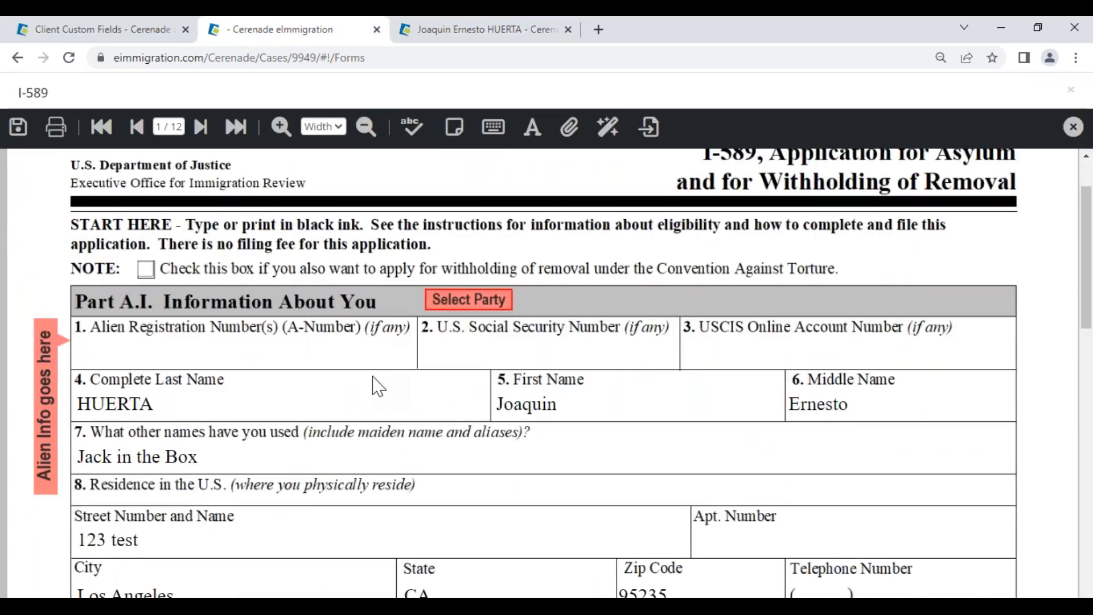
Step: Replace the alien and all members in the I-589 and confirm the mailing street and city filled in
click(464, 308)
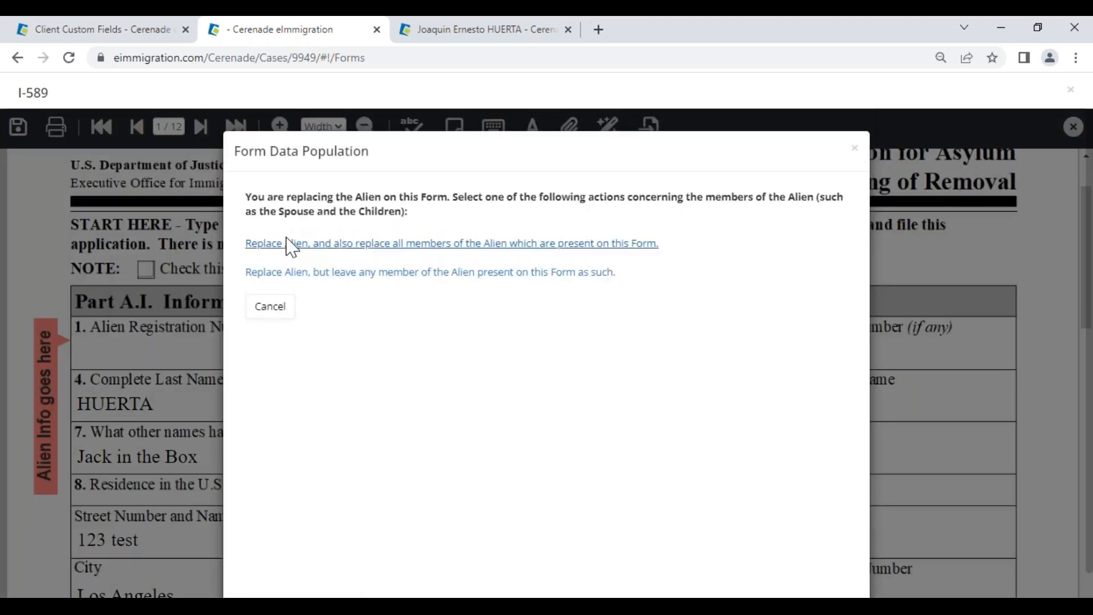
click(288, 243)
click(279, 246)
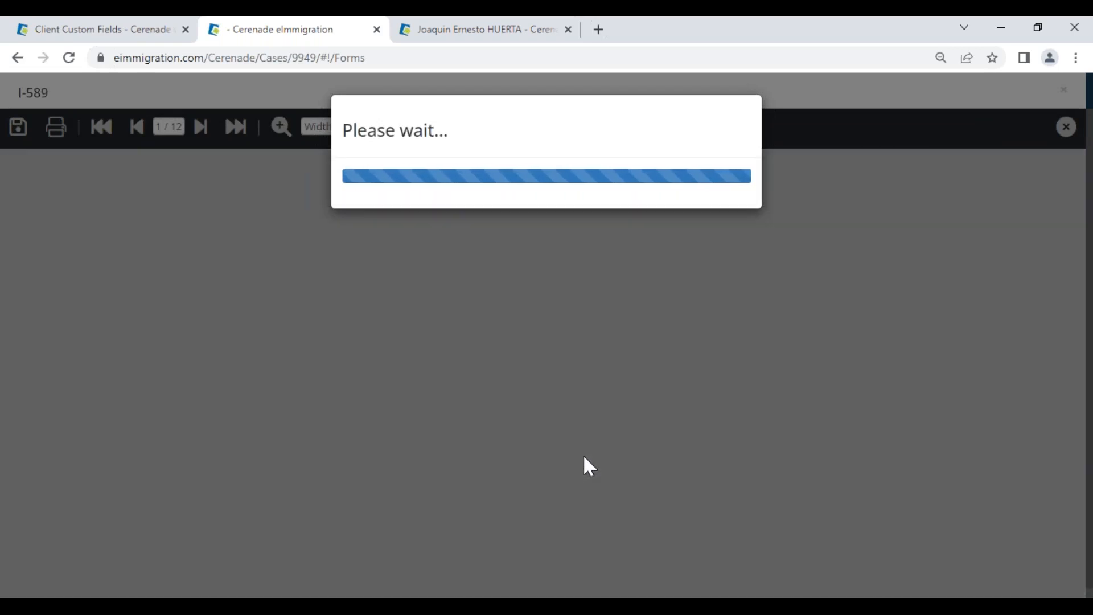
scroll(585, 463, down, 5)
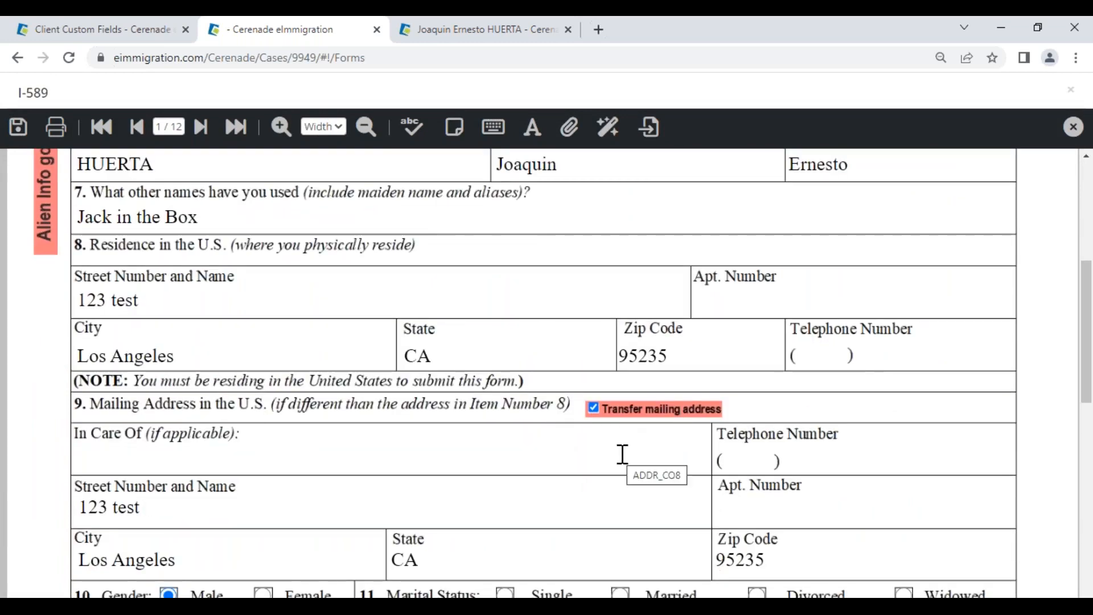
scroll(220, 420, down, 1)
click(160, 433)
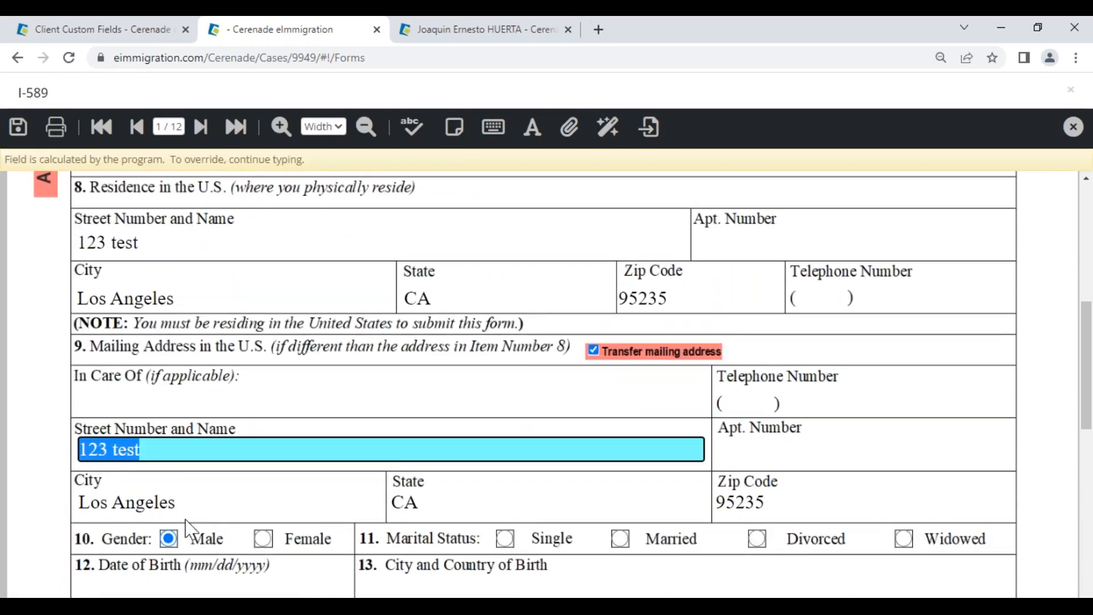
click(172, 503)
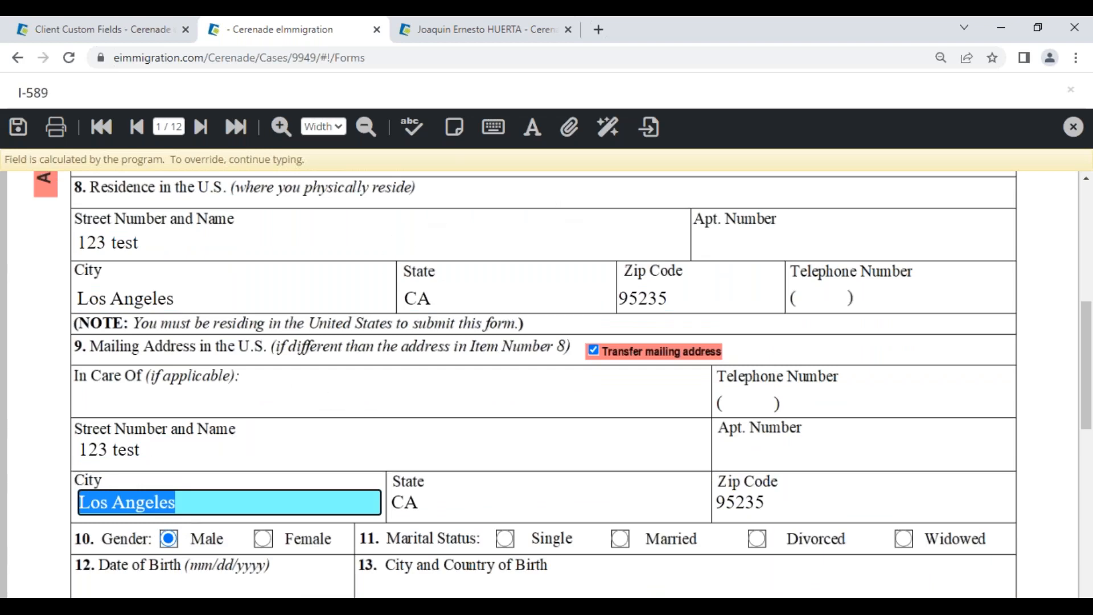
scroll(329, 373, up, 3)
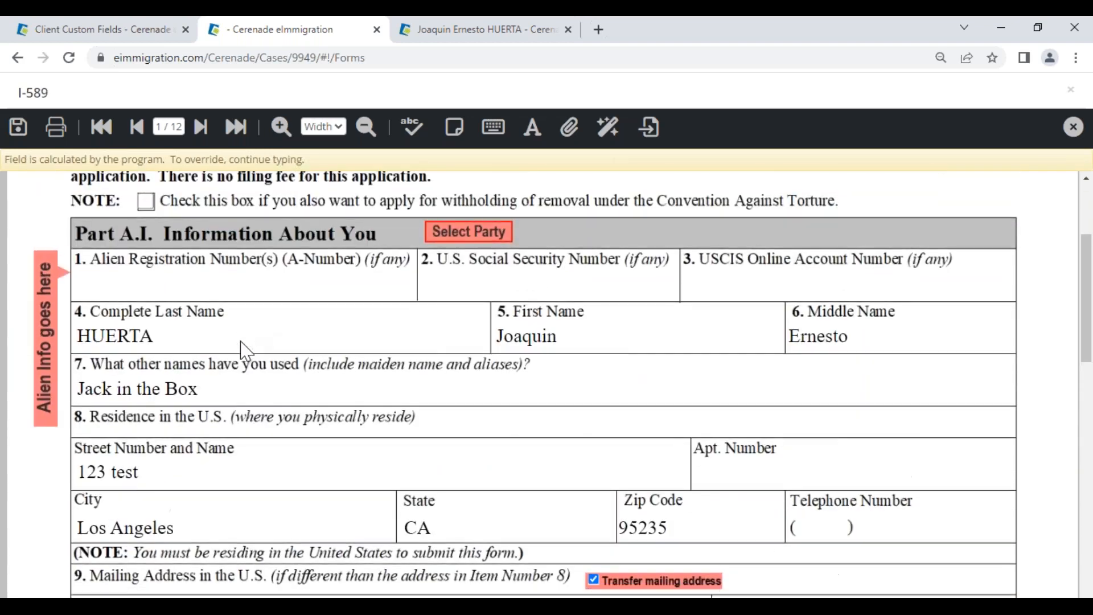
scroll(244, 349, up, 2)
click(361, 367)
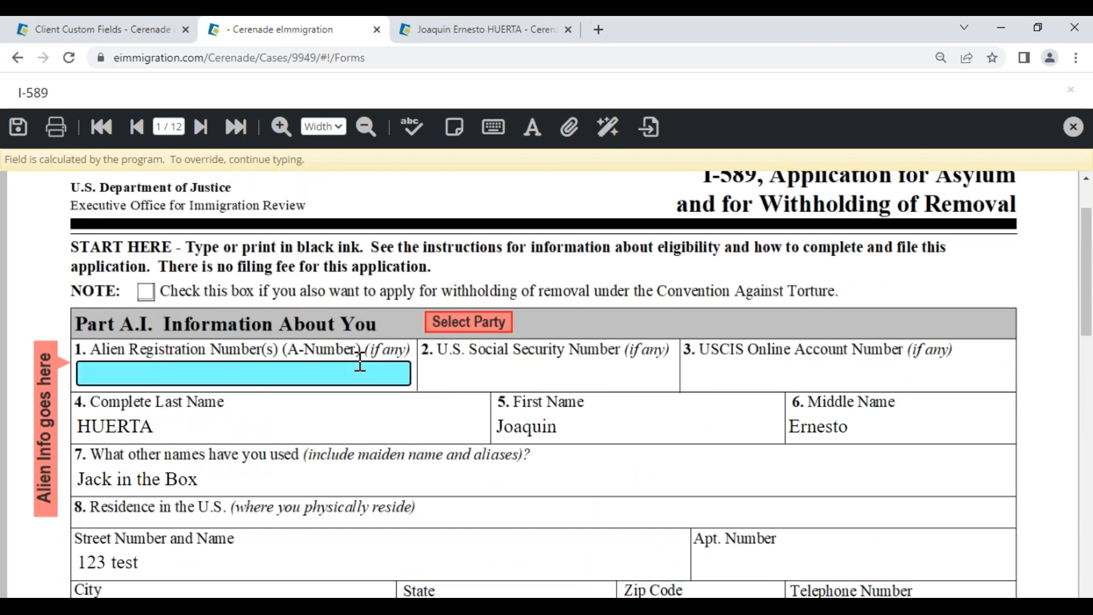
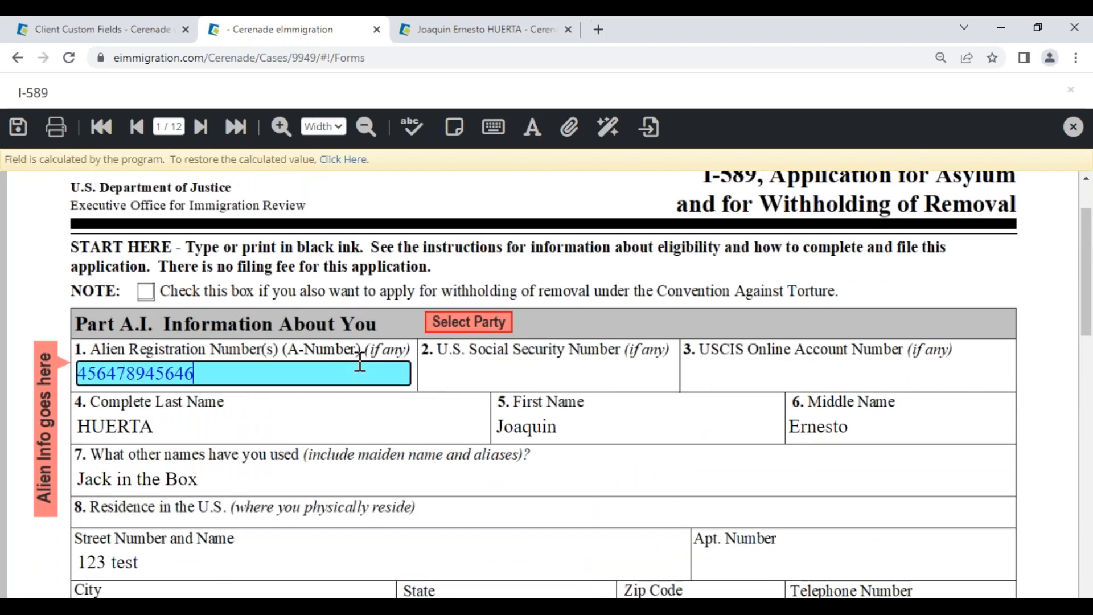
drag(194, 373, 42, 347)
key(BackSpace)
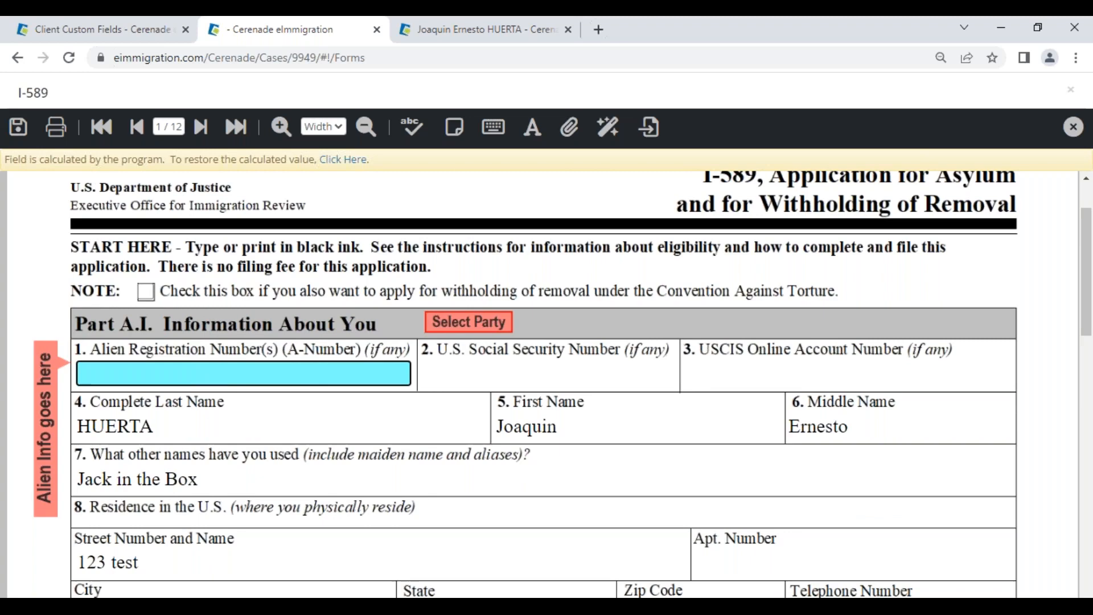
click(432, 32)
click(982, 250)
Step: Enter alien number 123 on the client's General Info, save the profile, and return to the I-589
click(973, 285)
scroll(608, 491, down, 3)
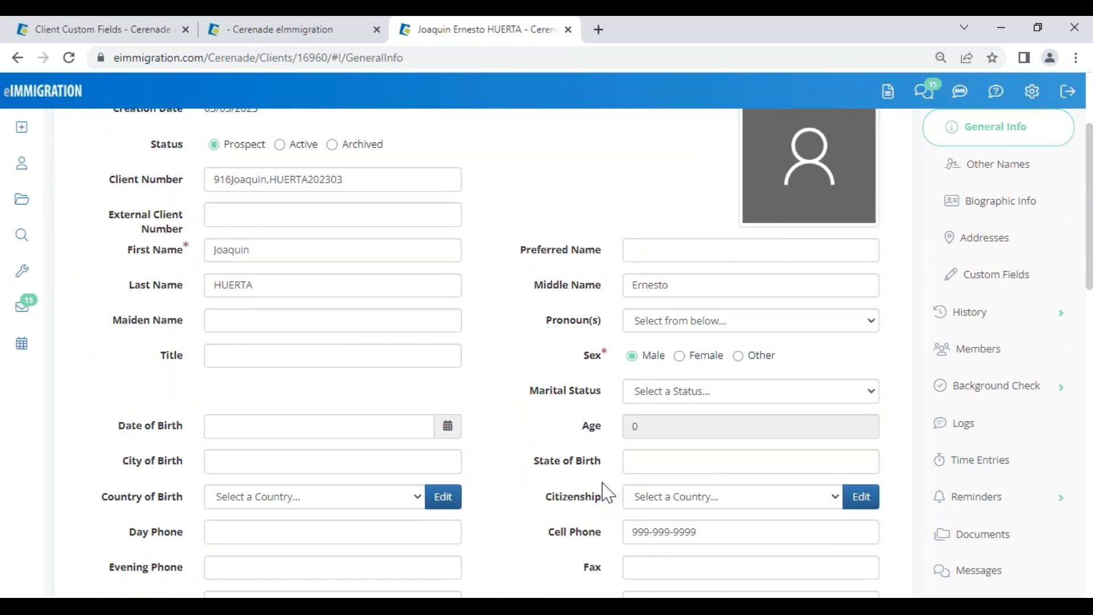
scroll(514, 521, down, 1)
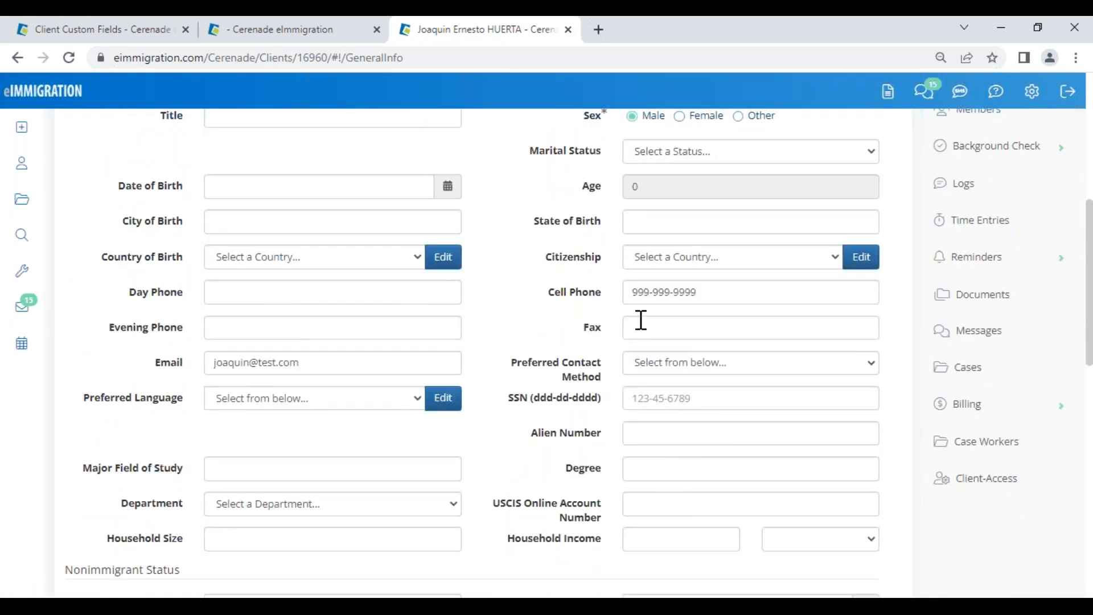
click(642, 431)
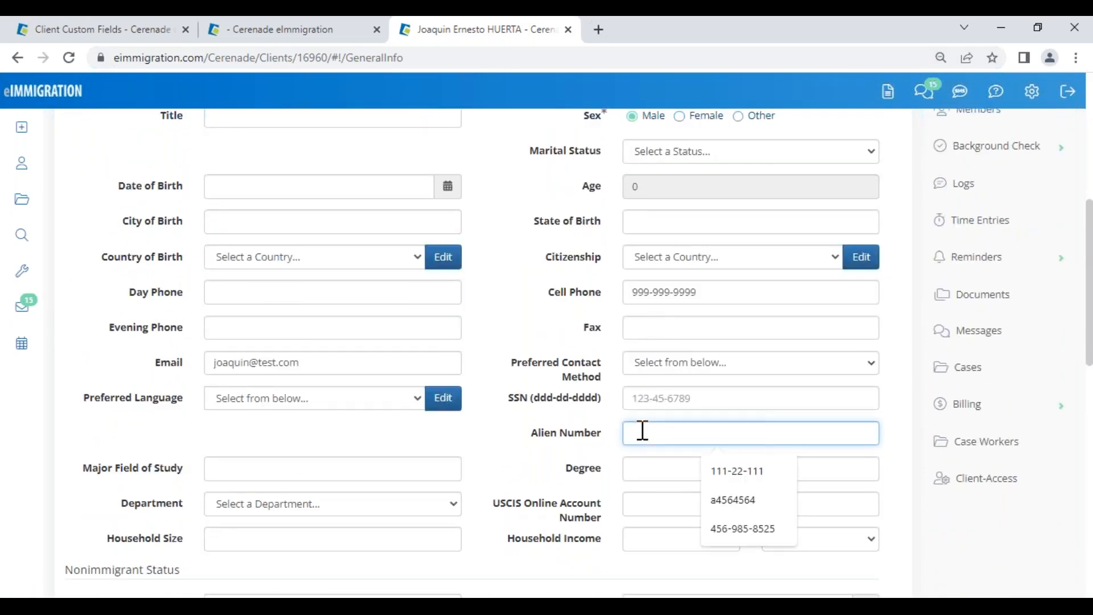
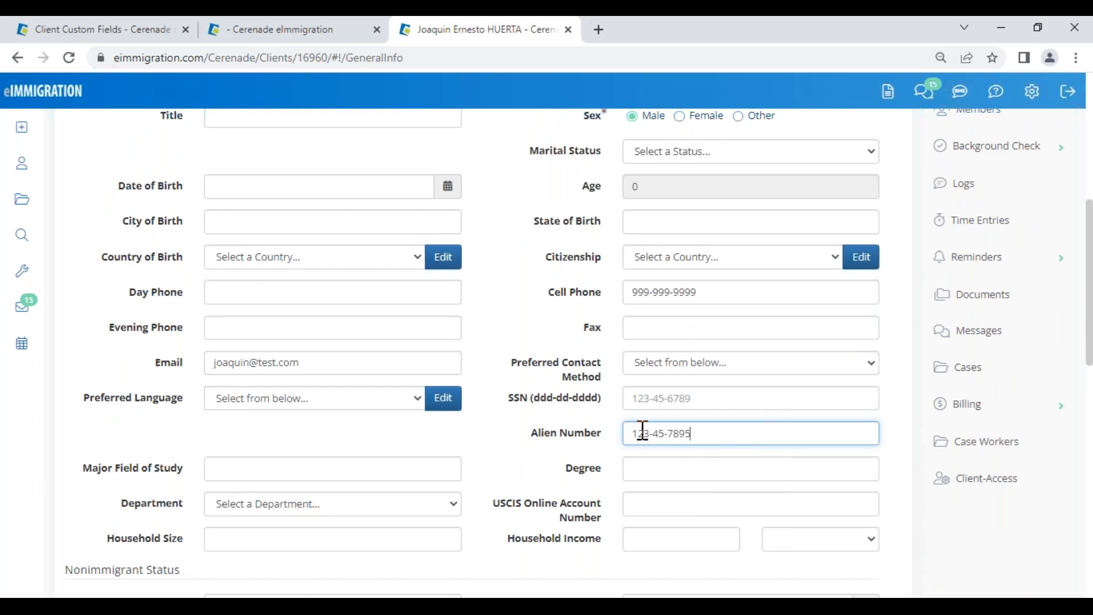
scroll(642, 431, up, 5)
click(130, 148)
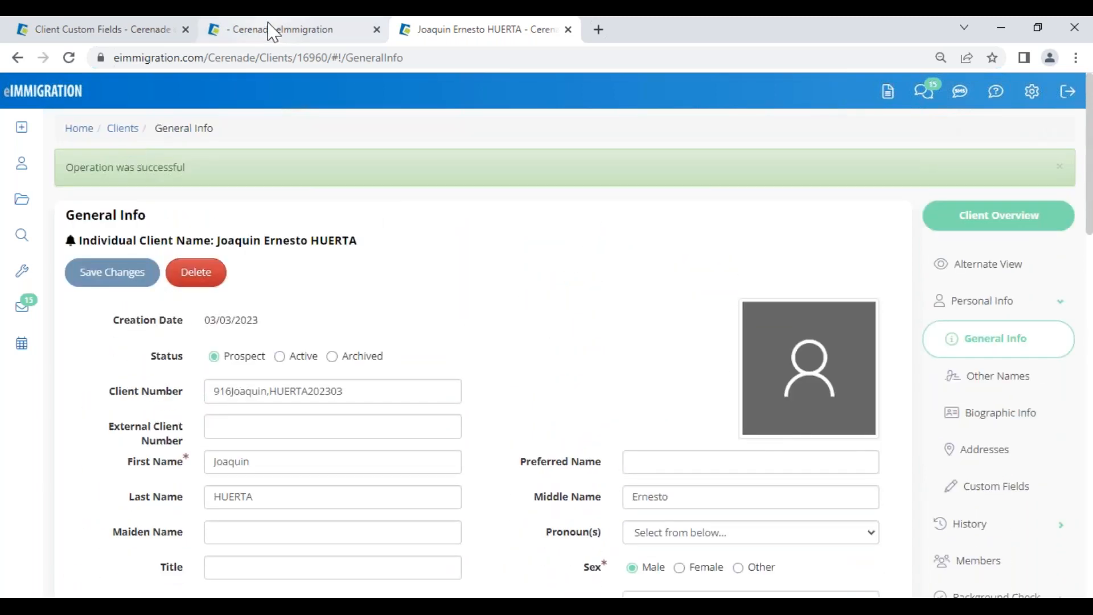
click(275, 29)
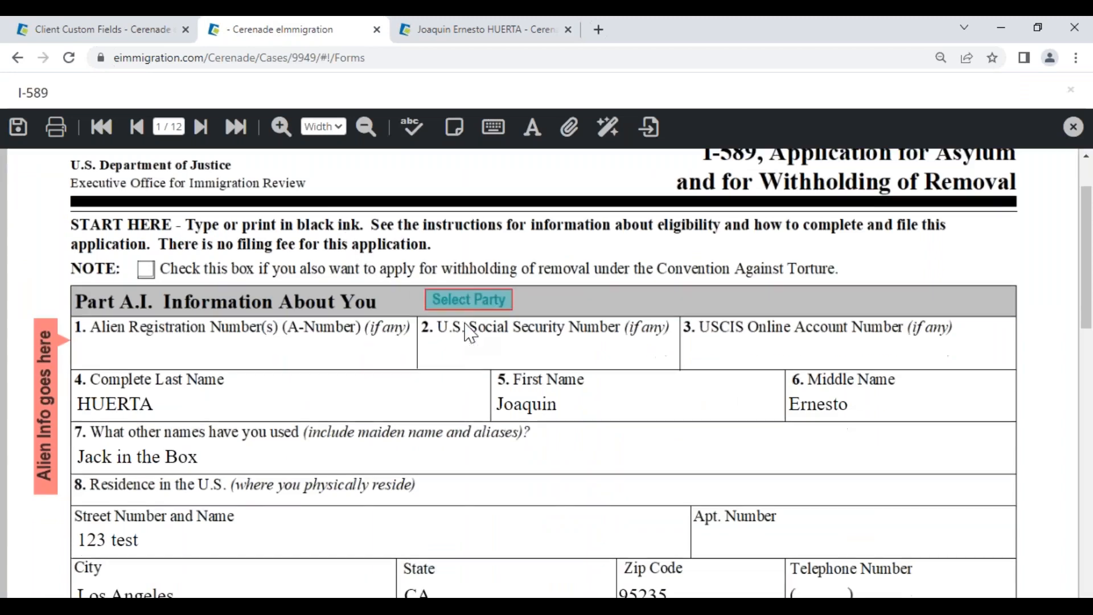
Step: Repopulate the I-589 with the client as Alien, verify the A-Number, then close the form
click(462, 303)
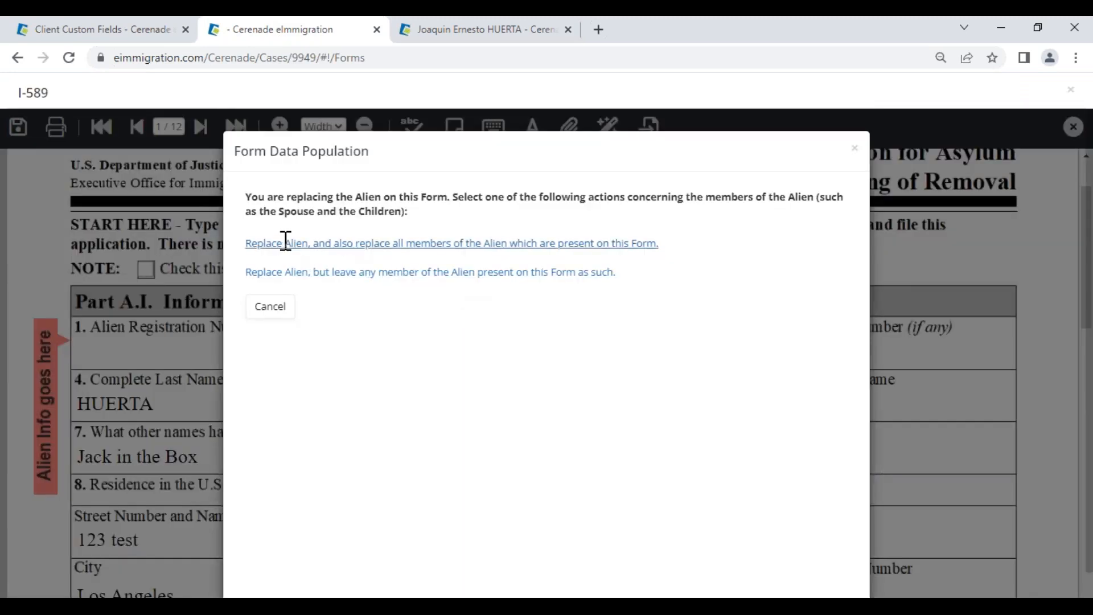
click(286, 243)
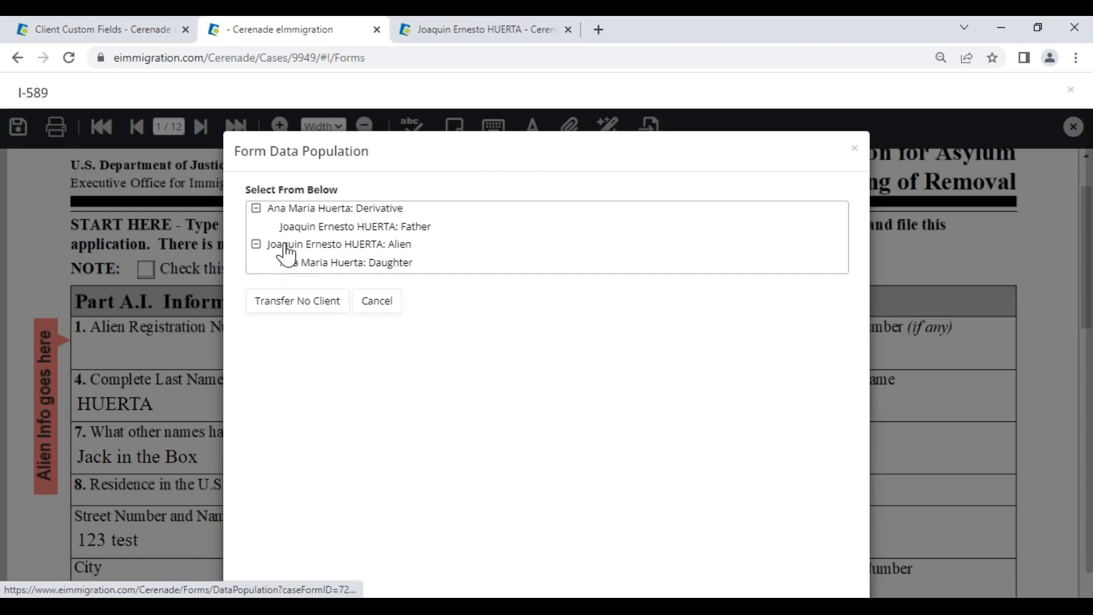
click(286, 244)
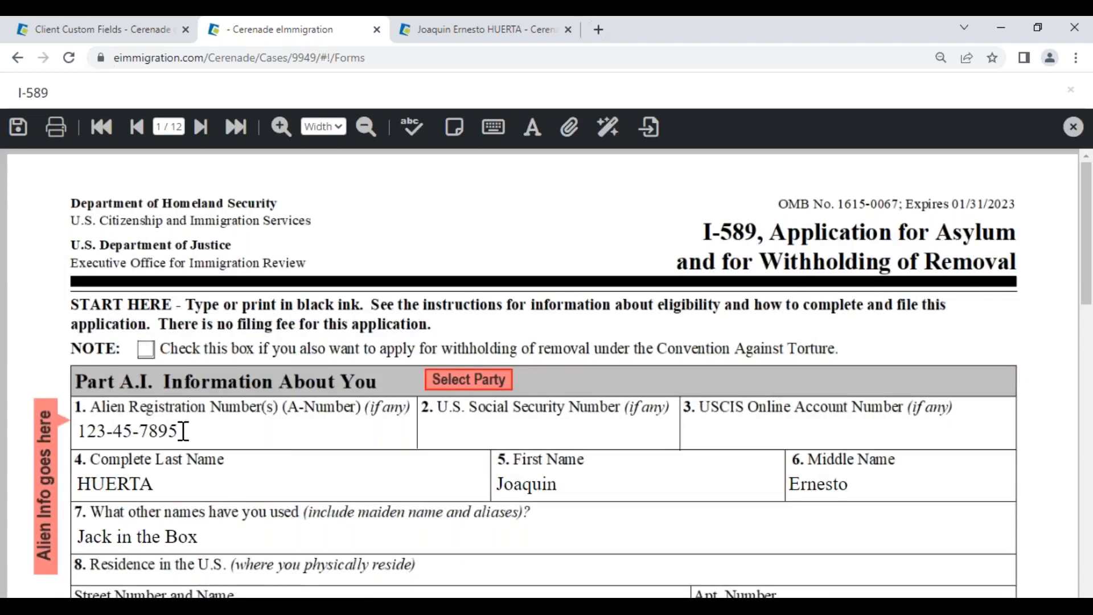
drag(178, 431, 84, 422)
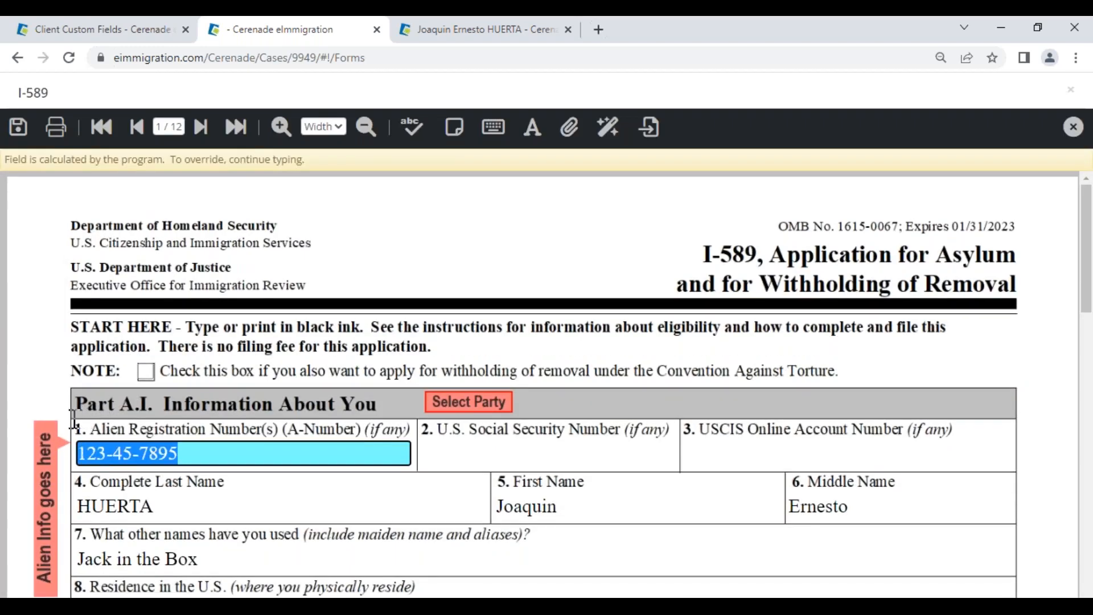
click(290, 500)
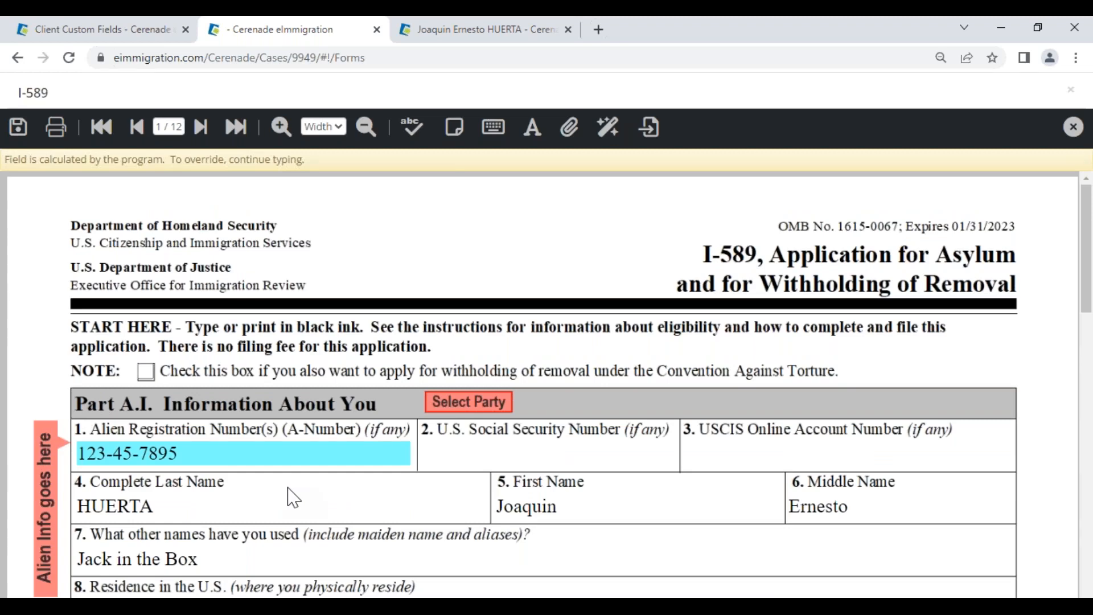
scroll(293, 497, down, 5)
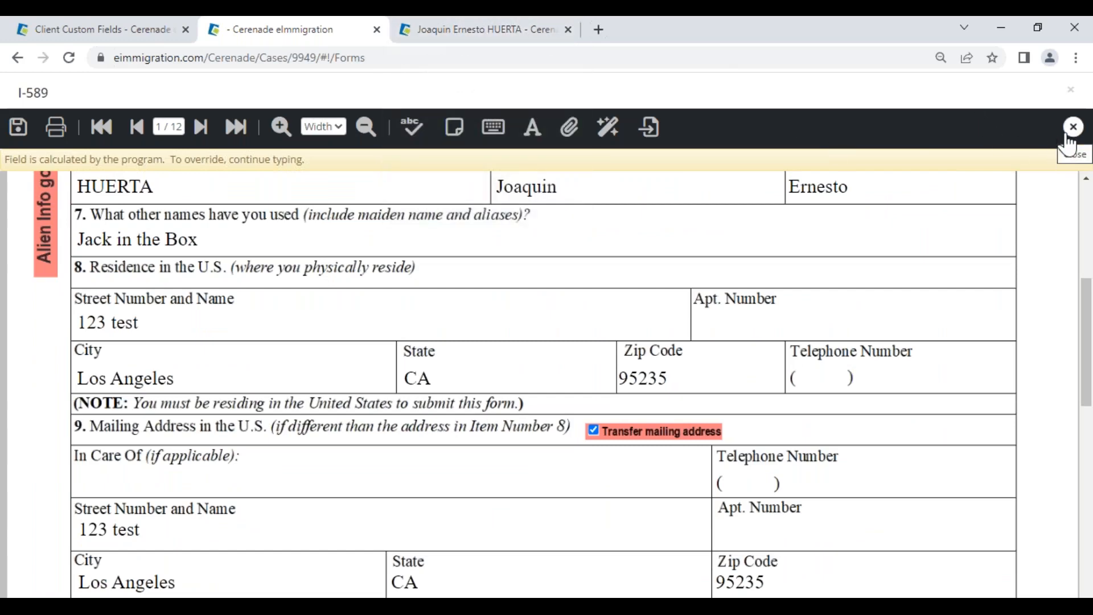
click(1073, 126)
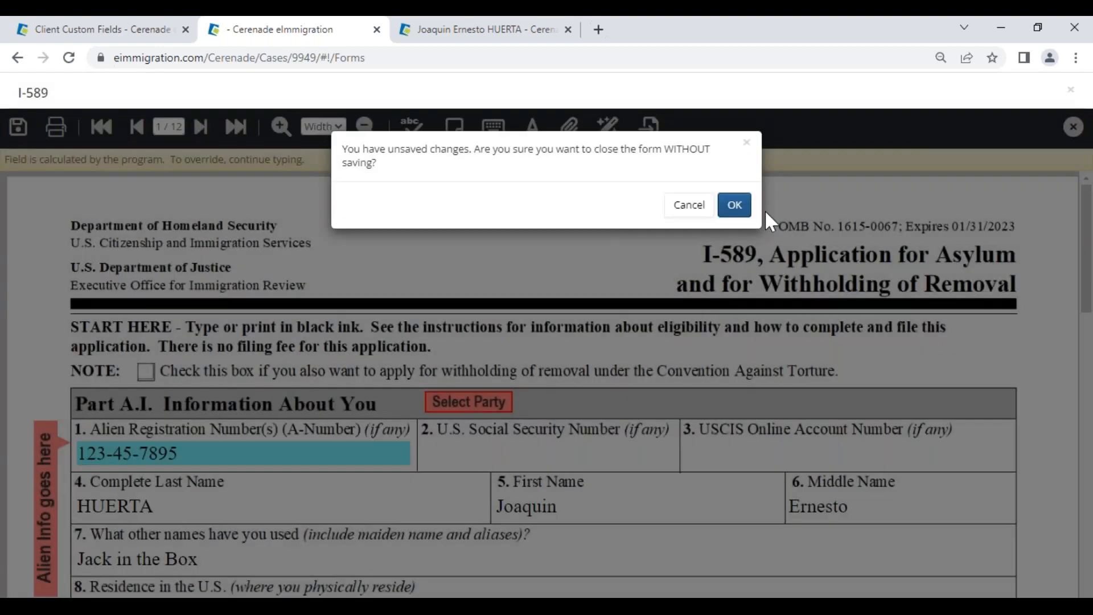
click(735, 206)
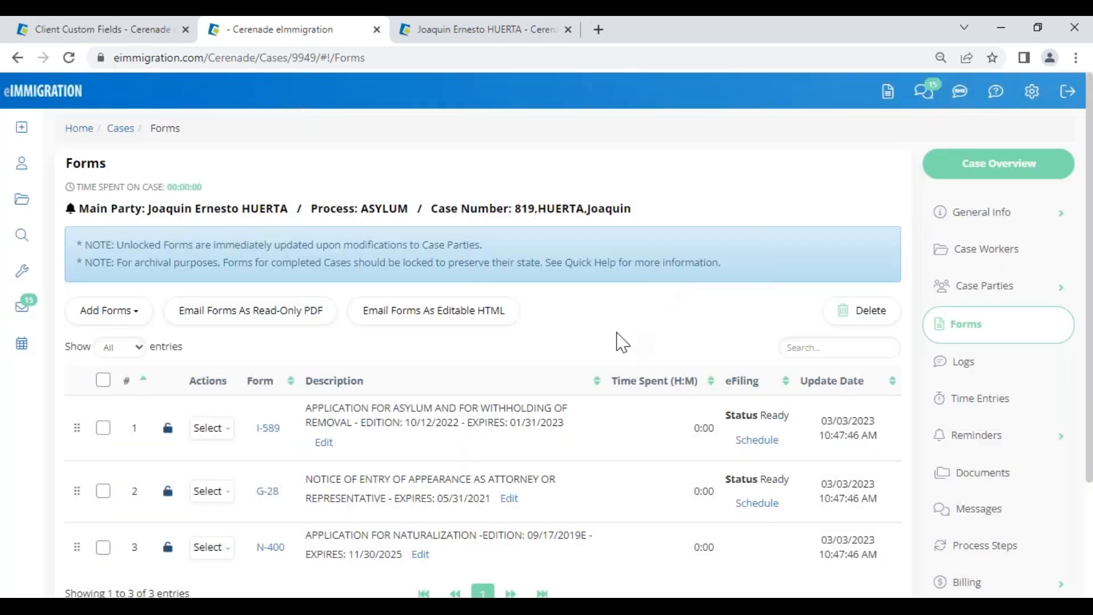
Step: Review the client's Full Name Native Alphabet value and keep Yes for the first-time question
click(519, 33)
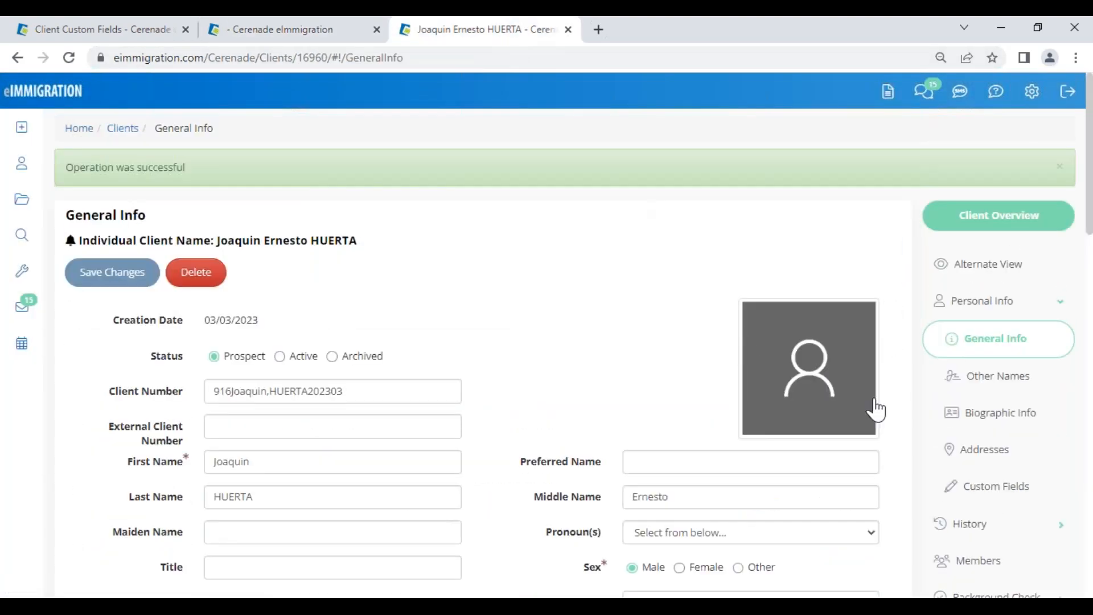
scroll(342, 515, down, 15)
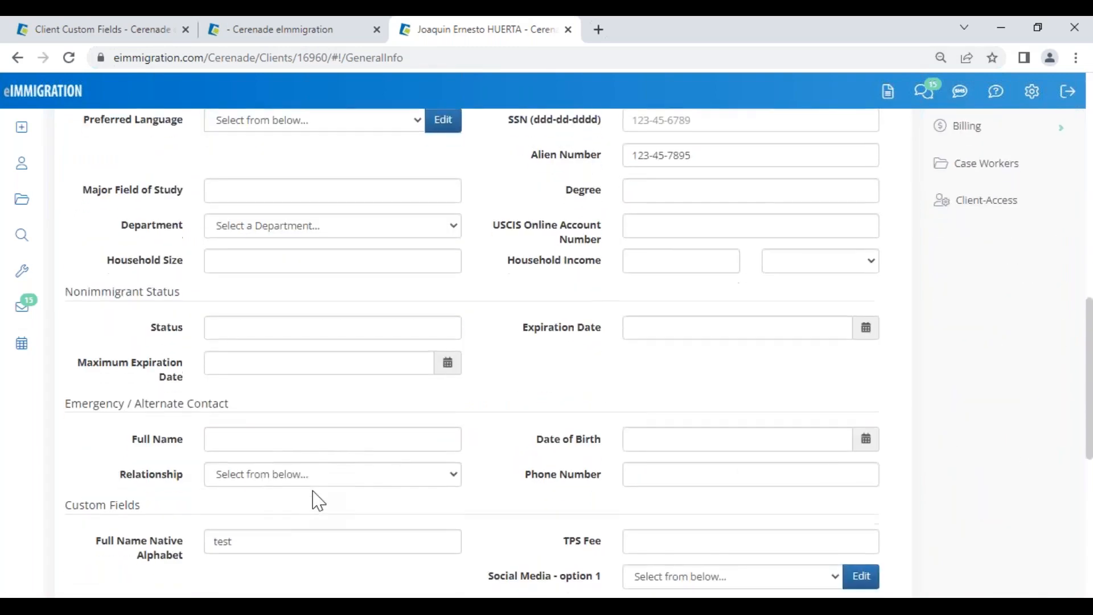
drag(228, 392, 203, 391)
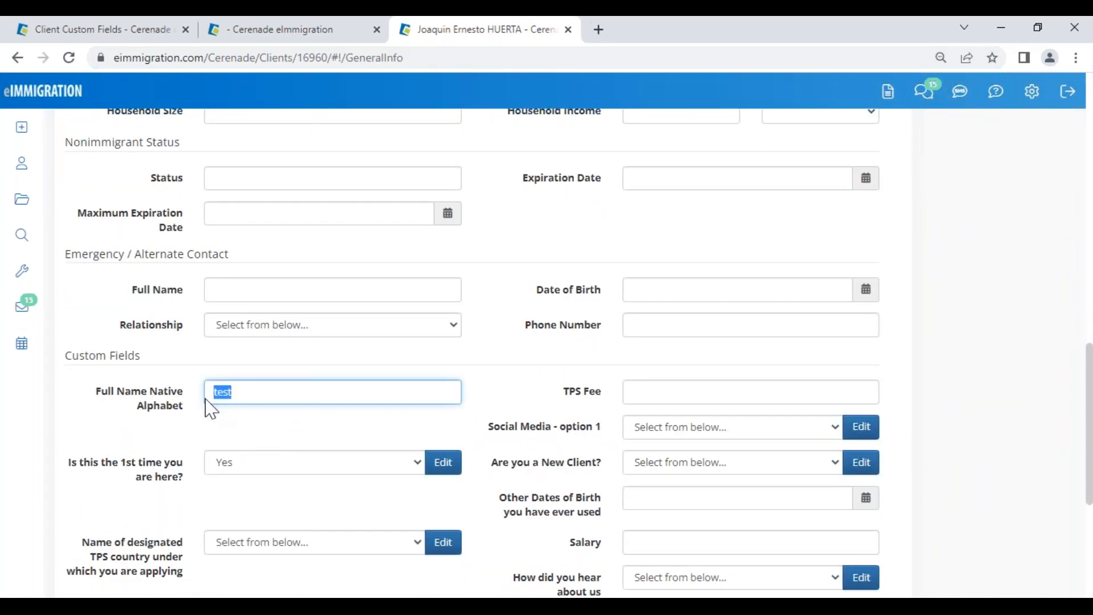
click(250, 476)
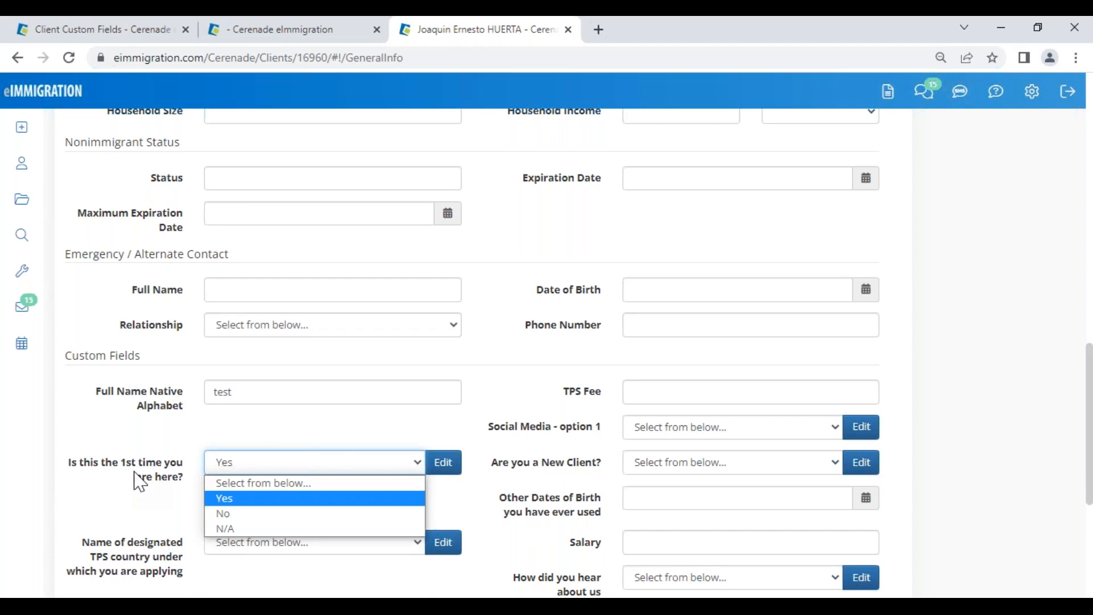
click(247, 455)
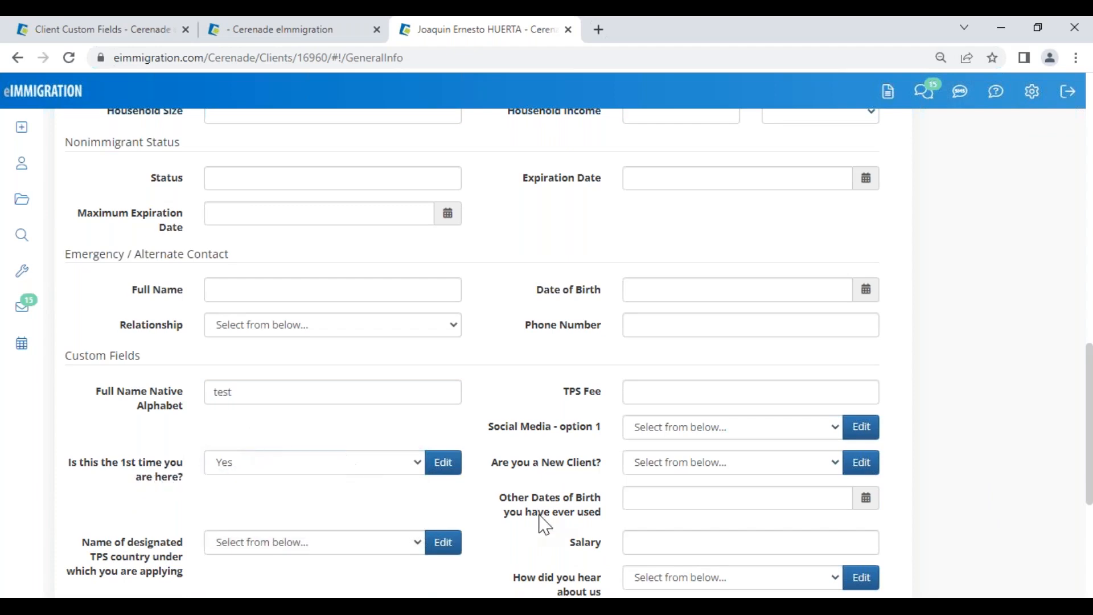
scroll(544, 518, down, 4)
scroll(556, 504, down, 1)
scroll(556, 495, up, 8)
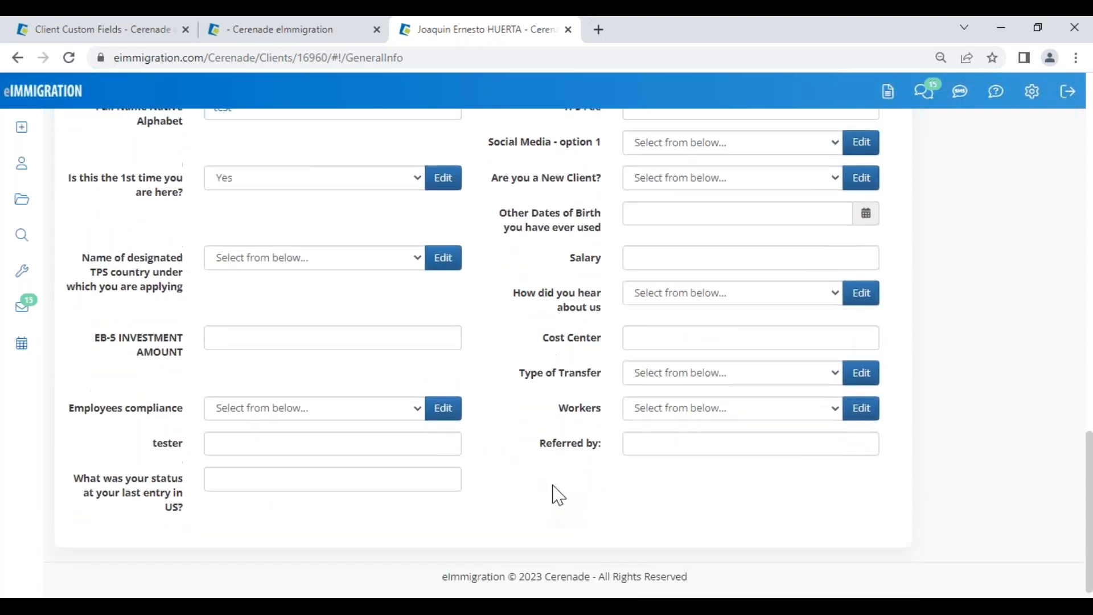
scroll(927, 310, up, 10)
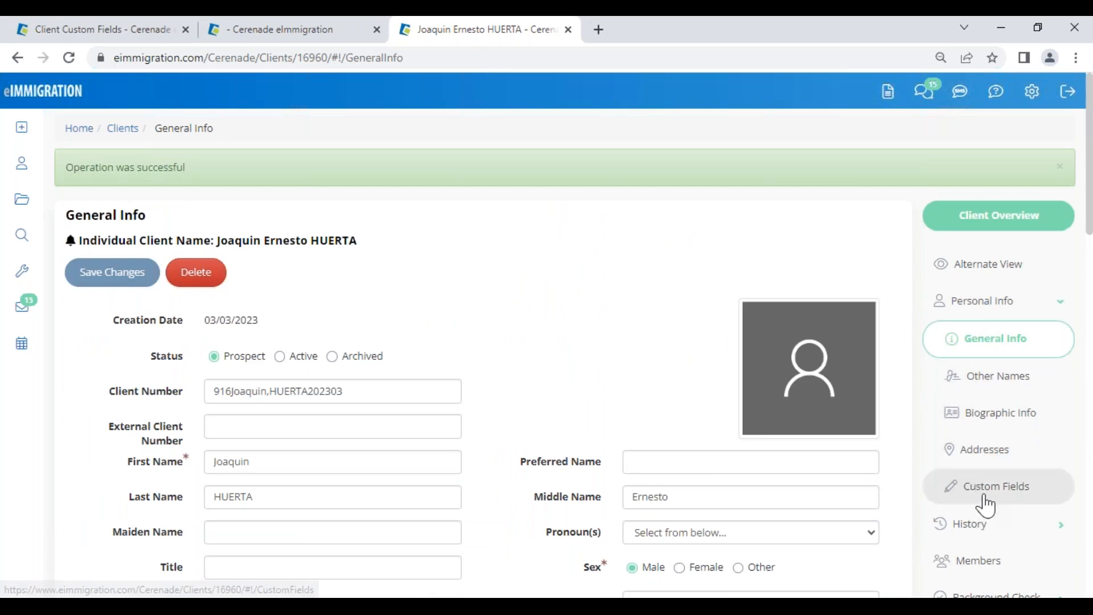
Step: Show the client's Custom Fields with Hide Empty Fields ticked and check the Source value Internet
click(982, 489)
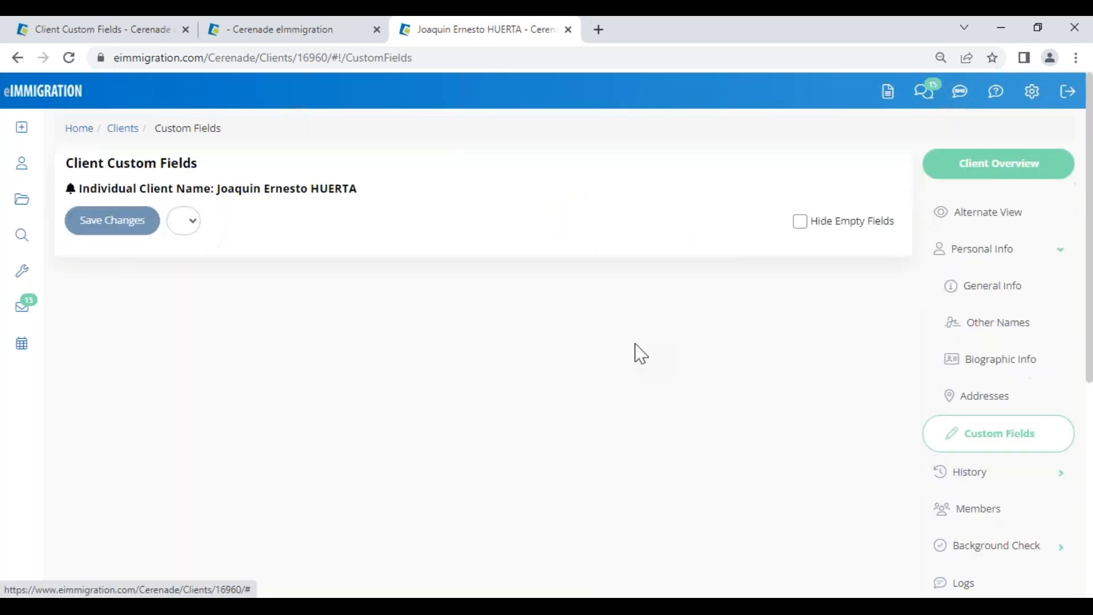
click(800, 222)
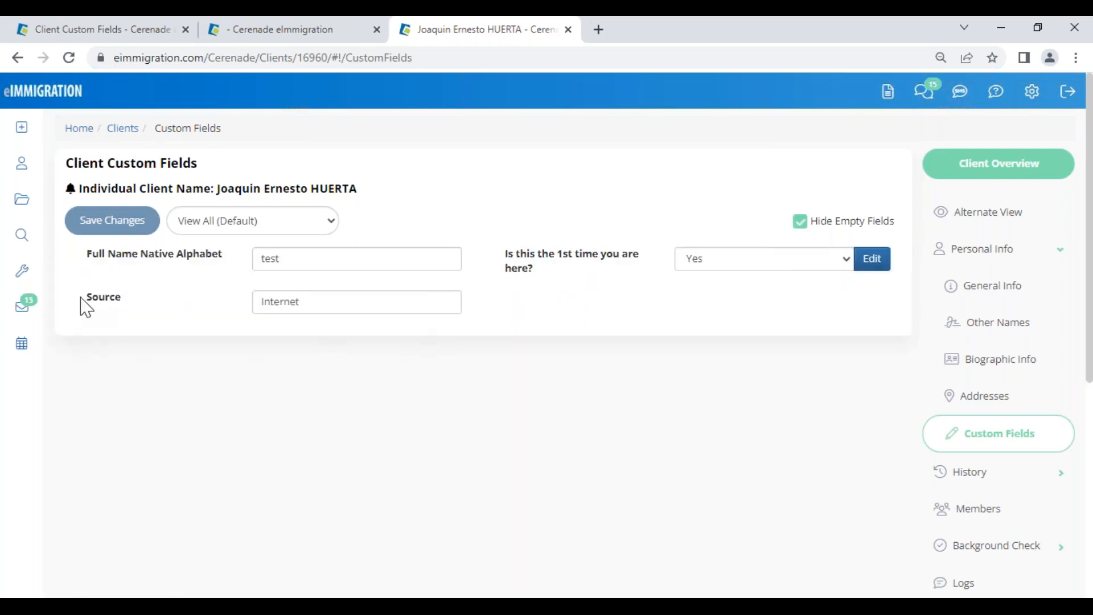
drag(80, 297, 125, 295)
click(267, 365)
double_click(301, 304)
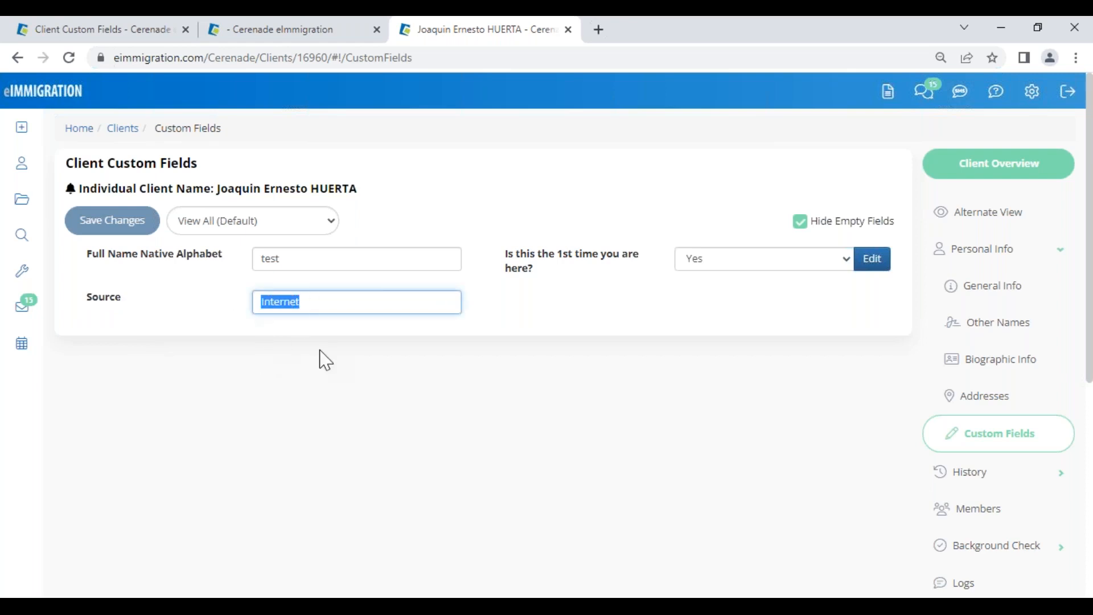
click(319, 354)
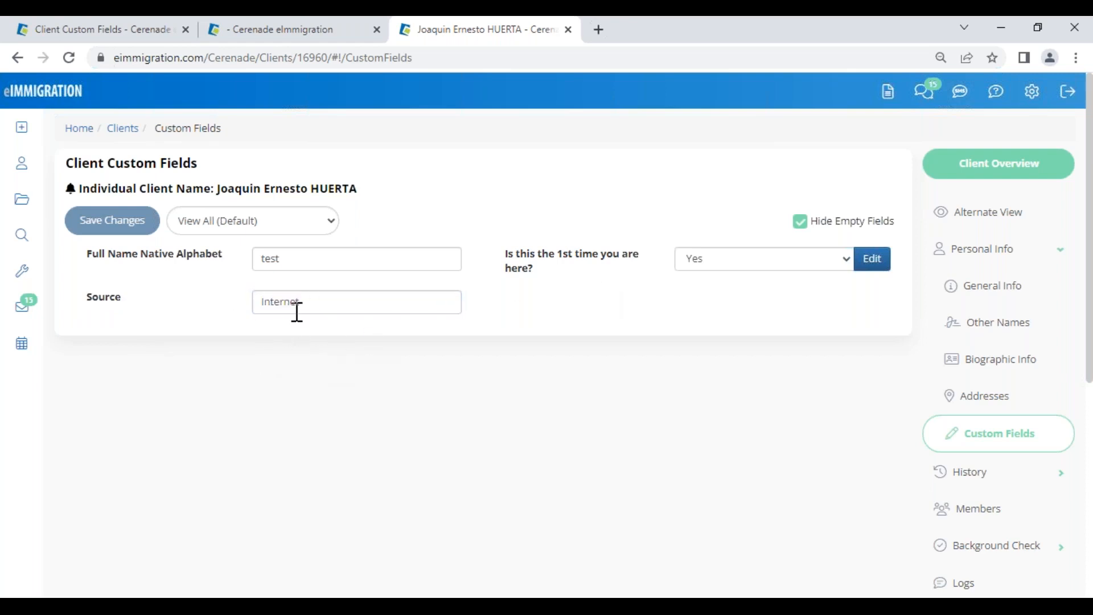
drag(307, 303, 251, 310)
click(257, 359)
Step: Resume the PowerPoint slide show and advance to the intake-form topics agenda slide
click(379, 555)
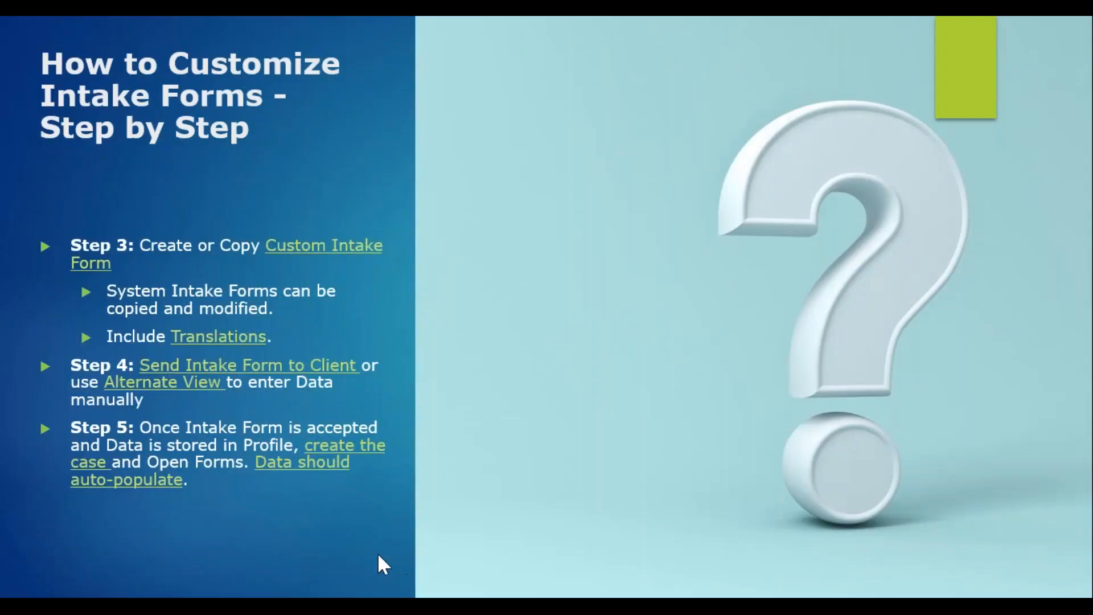
key(Right)
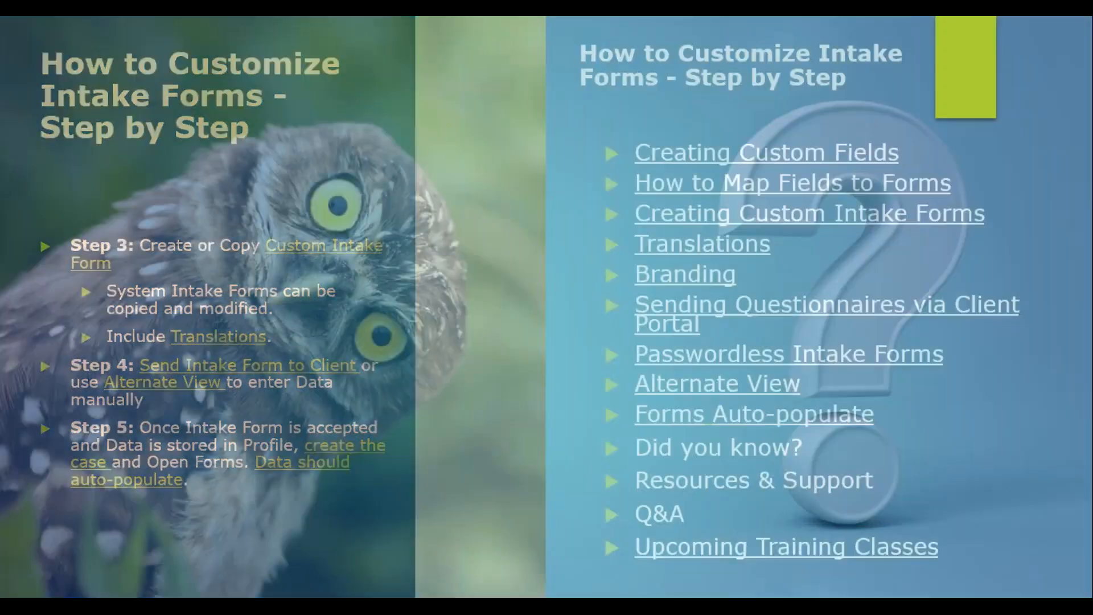
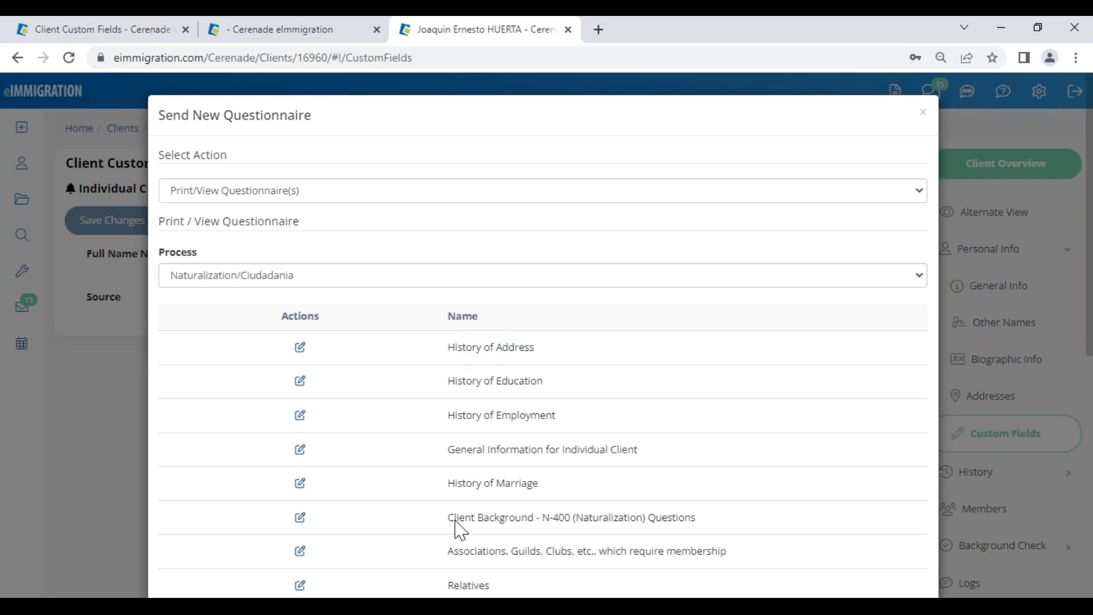
Step: Open the General Information for Individual Client questionnaire from the Naturalization/Ciudadania list
drag(447, 451, 655, 460)
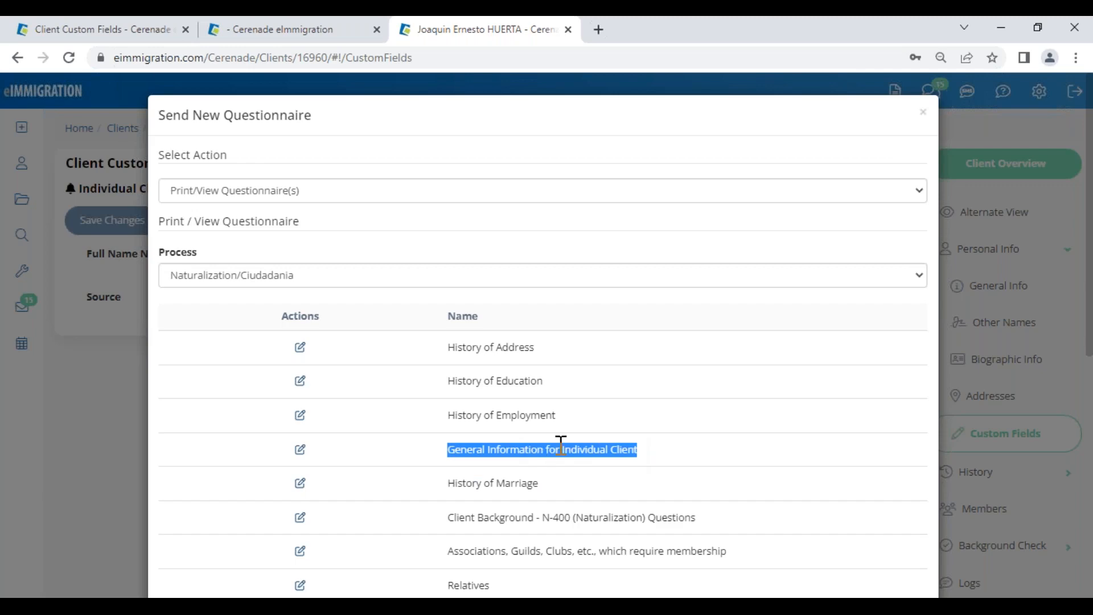
click(300, 450)
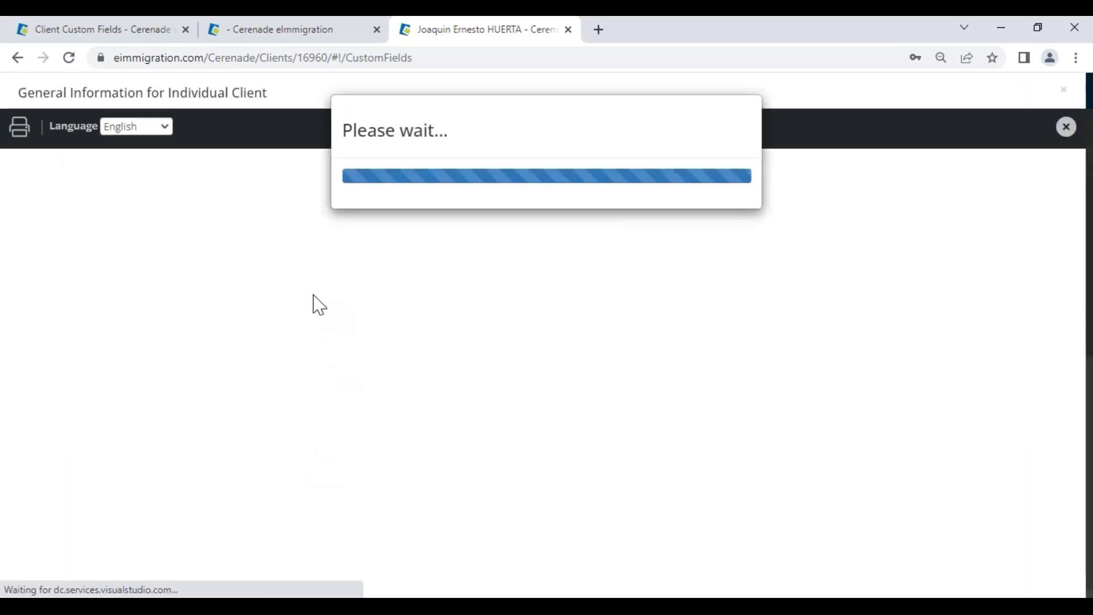
scroll(393, 531, down, 5)
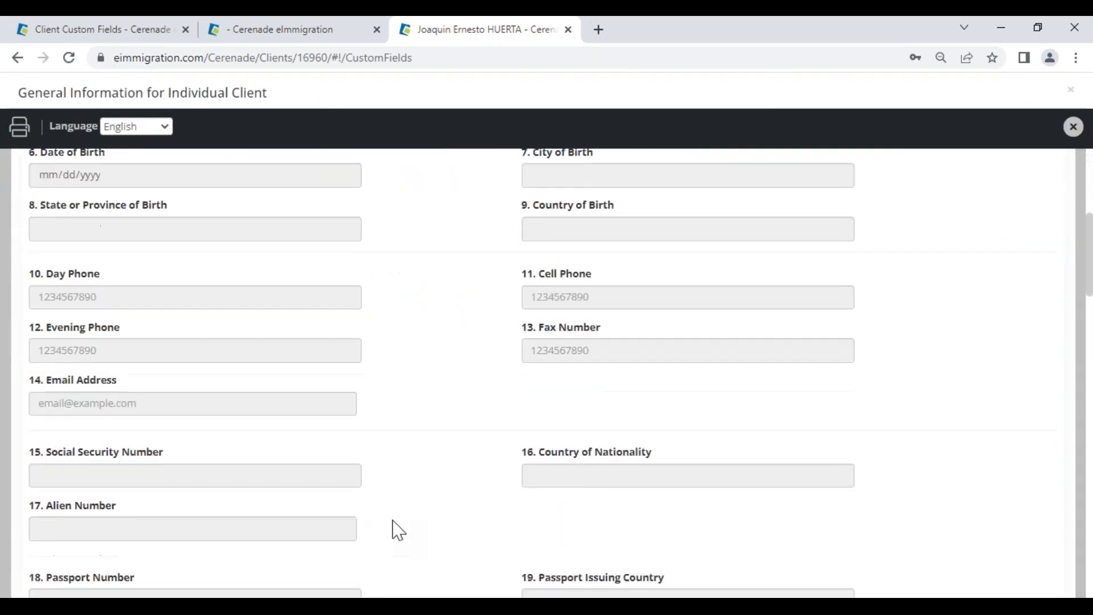
scroll(399, 530, down, 12)
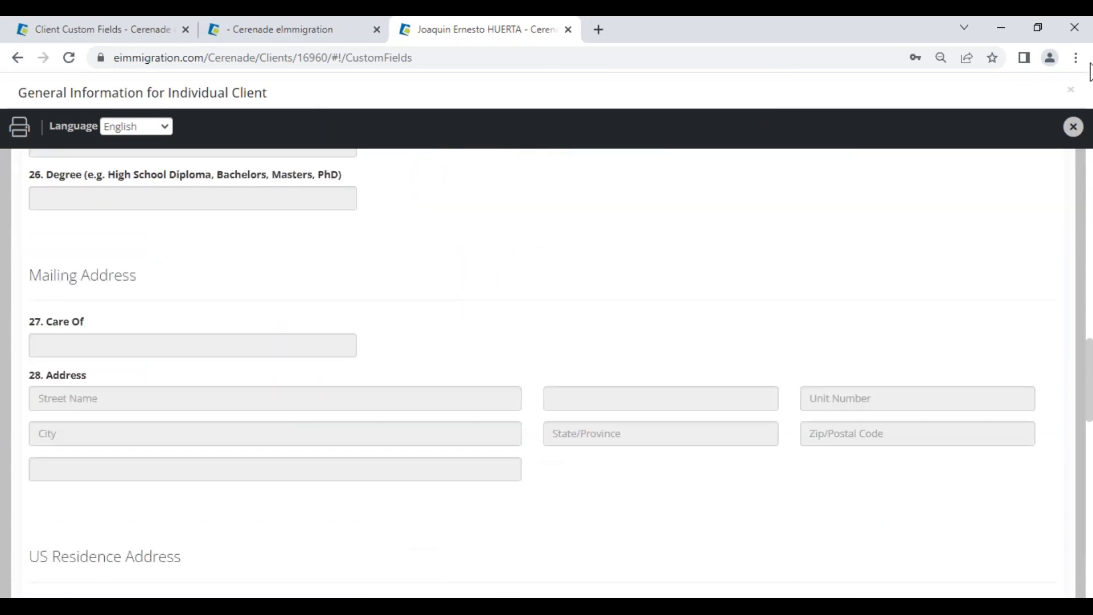
click(1074, 127)
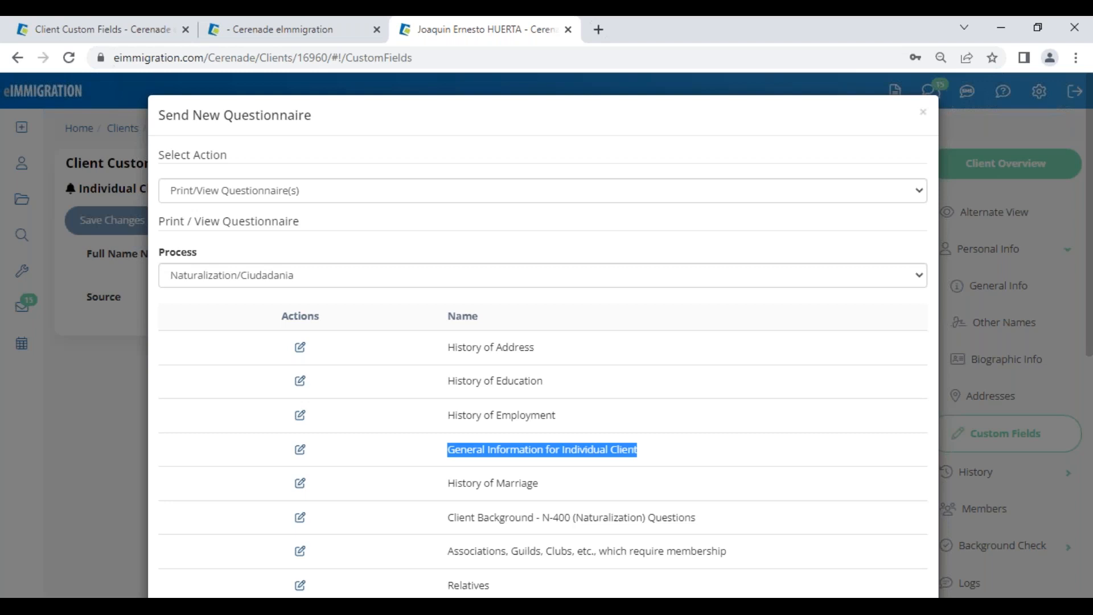
Step: Open the ASYLUM case's N-400 form and review page 5, then page 6
click(335, 30)
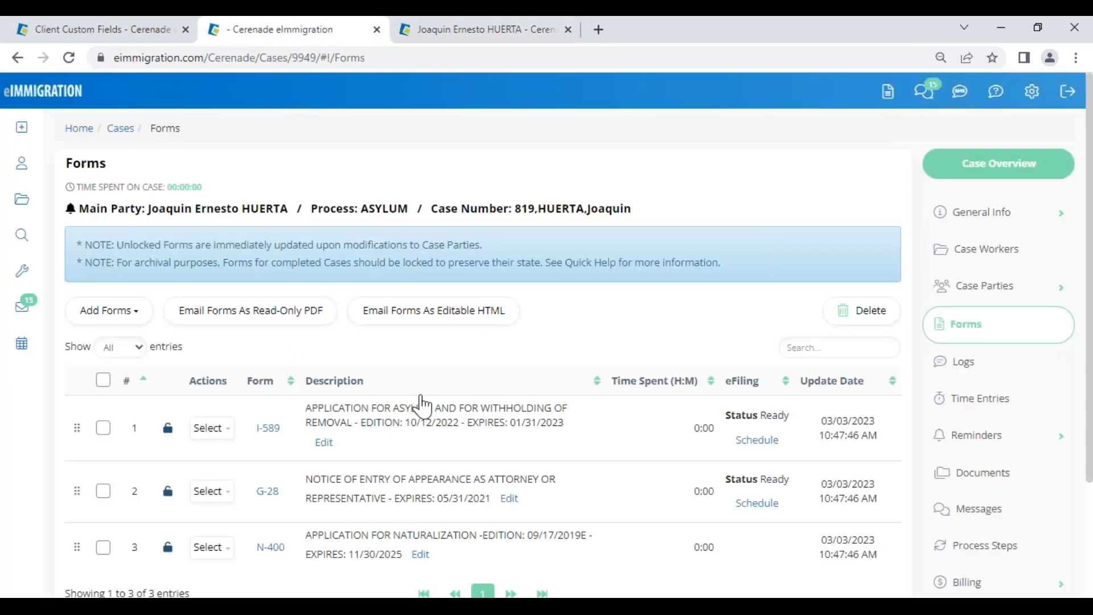
click(274, 548)
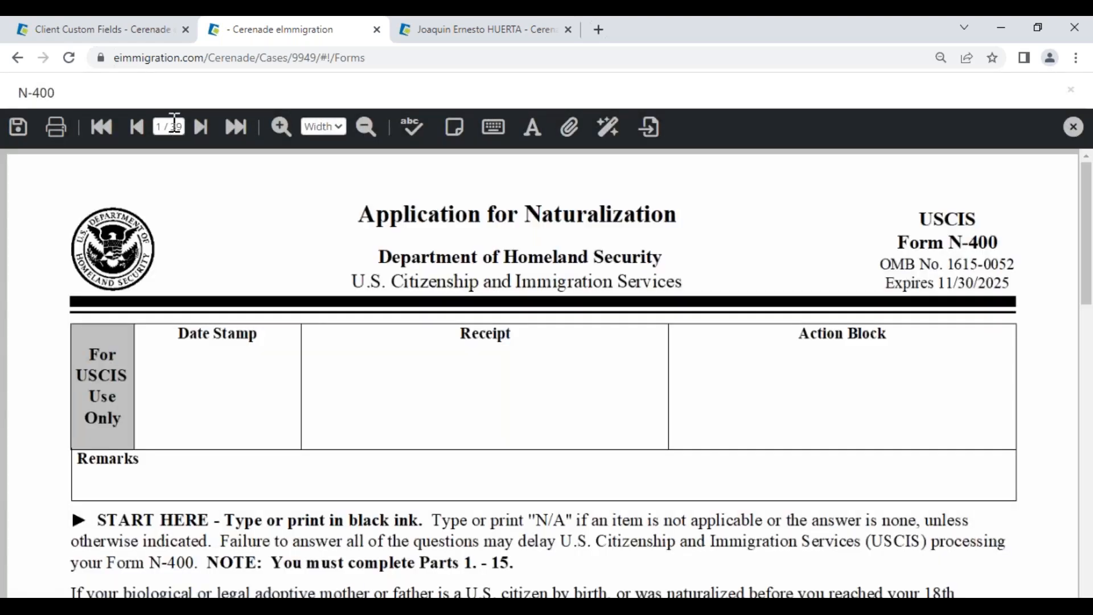
click(168, 126)
text(5)
key(Return)
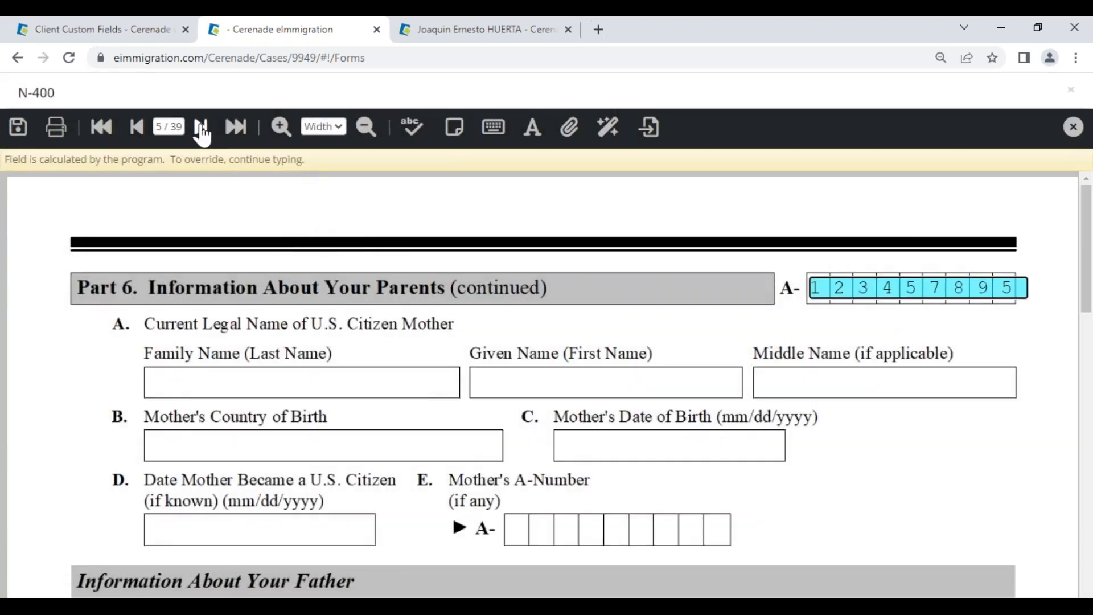
click(202, 126)
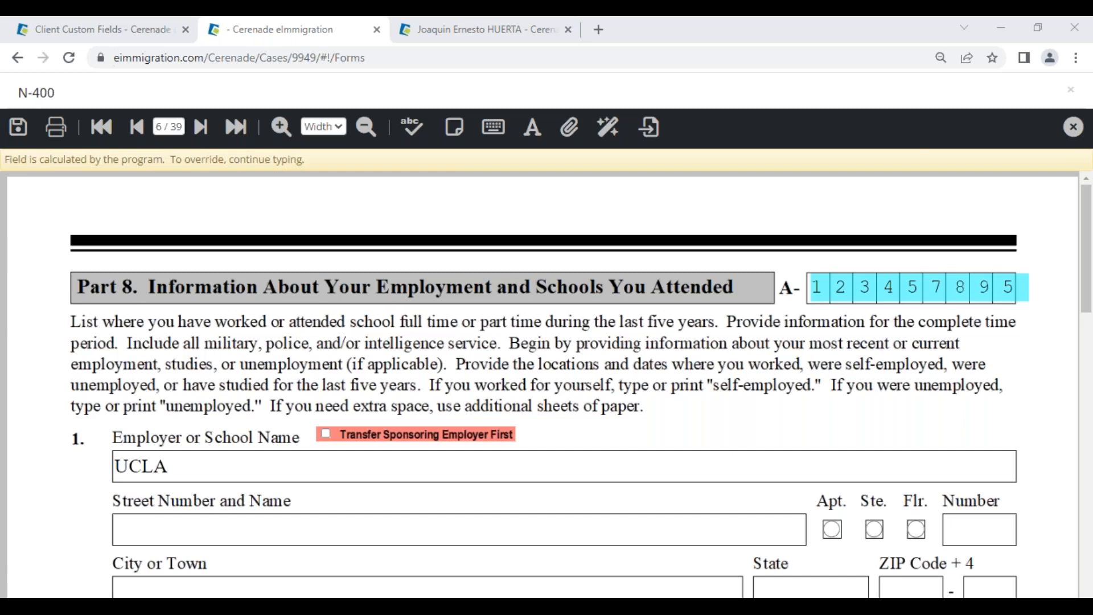
Step: Go back to N-400 page 4, Part 5 residence, then close the form viewer
click(164, 123)
text(4)
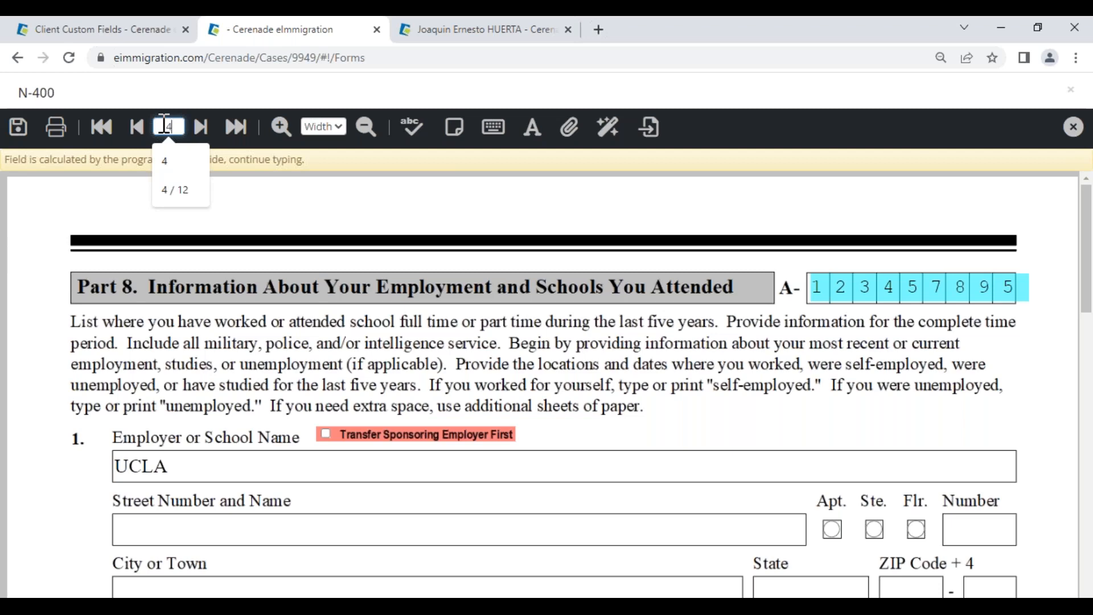
key(Return)
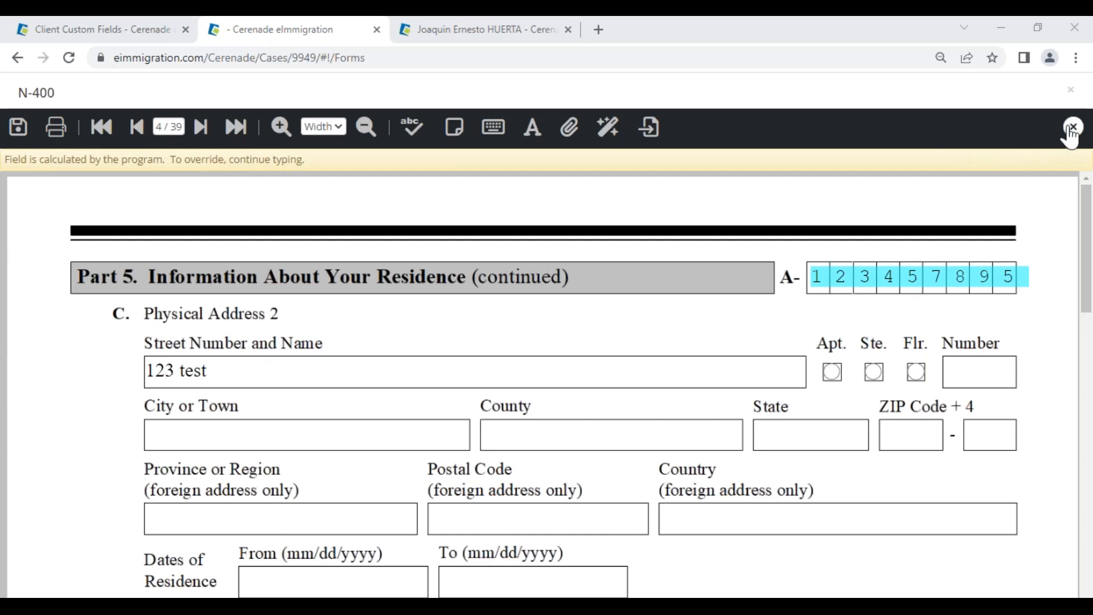
click(1071, 126)
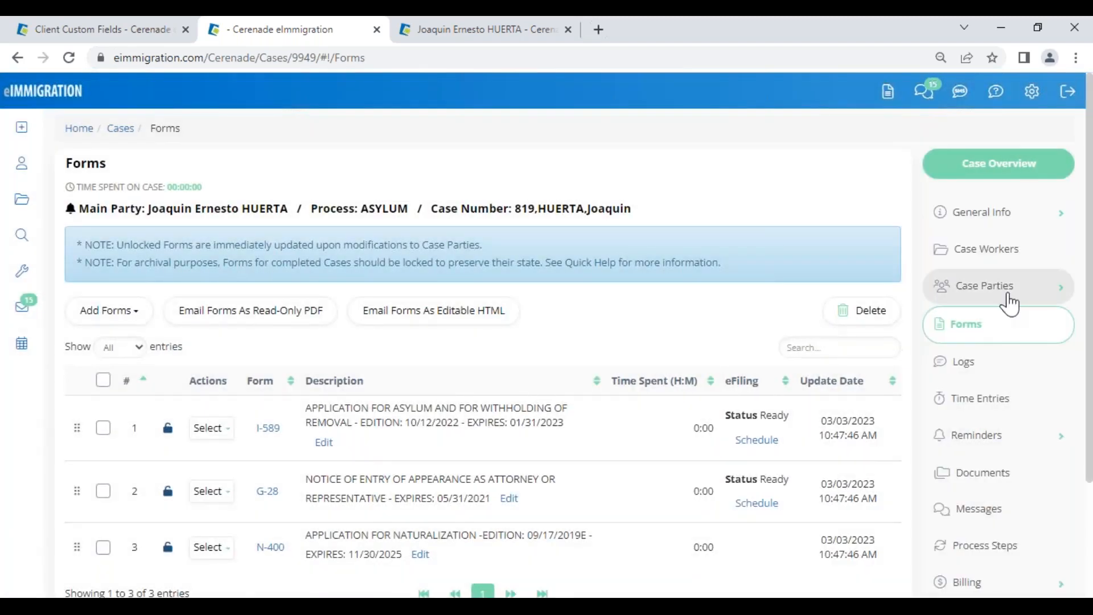
Step: Open the main party's Members list and follow the Daughter link to her client profile
click(217, 210)
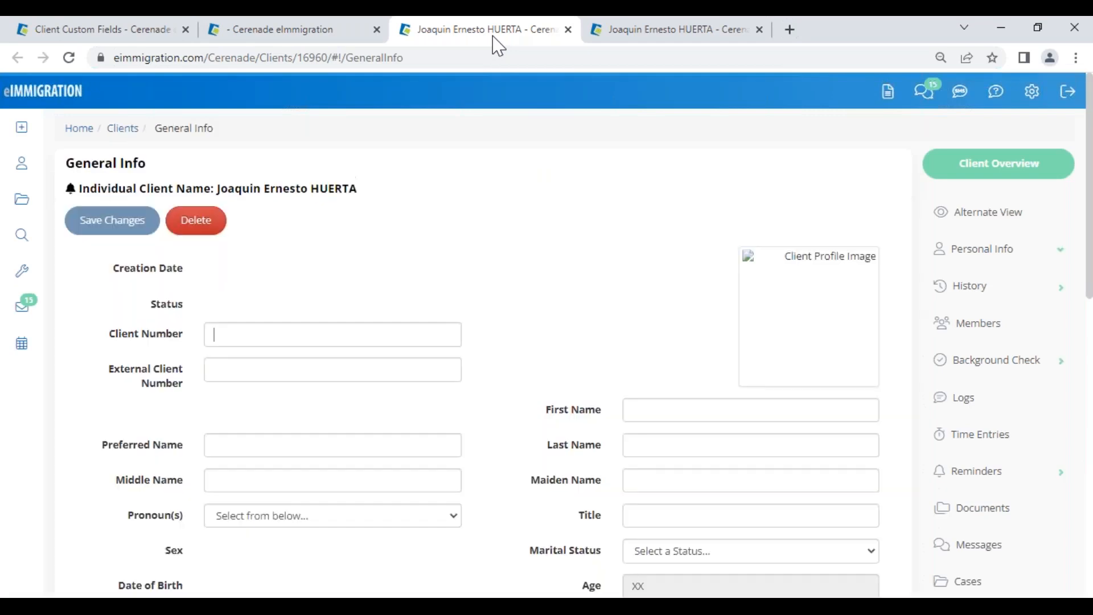
click(988, 513)
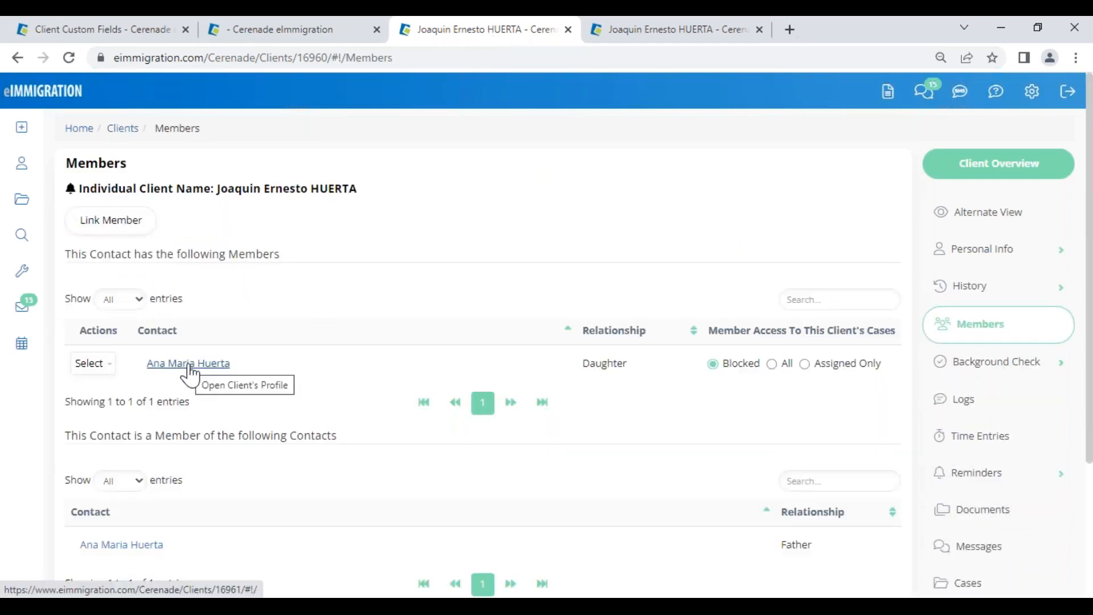
drag(580, 363, 634, 374)
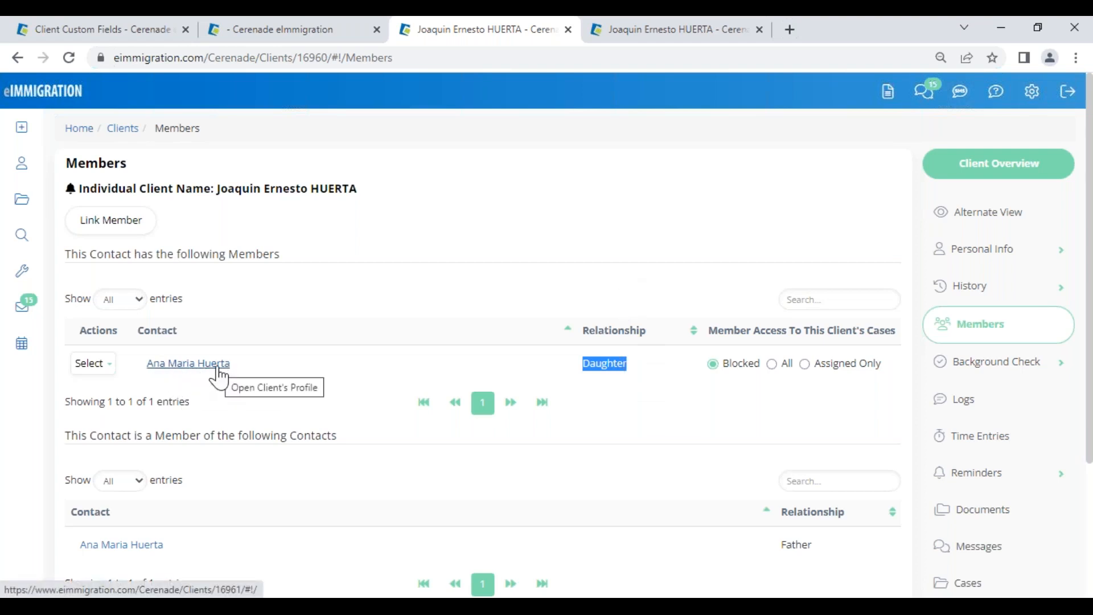
click(176, 365)
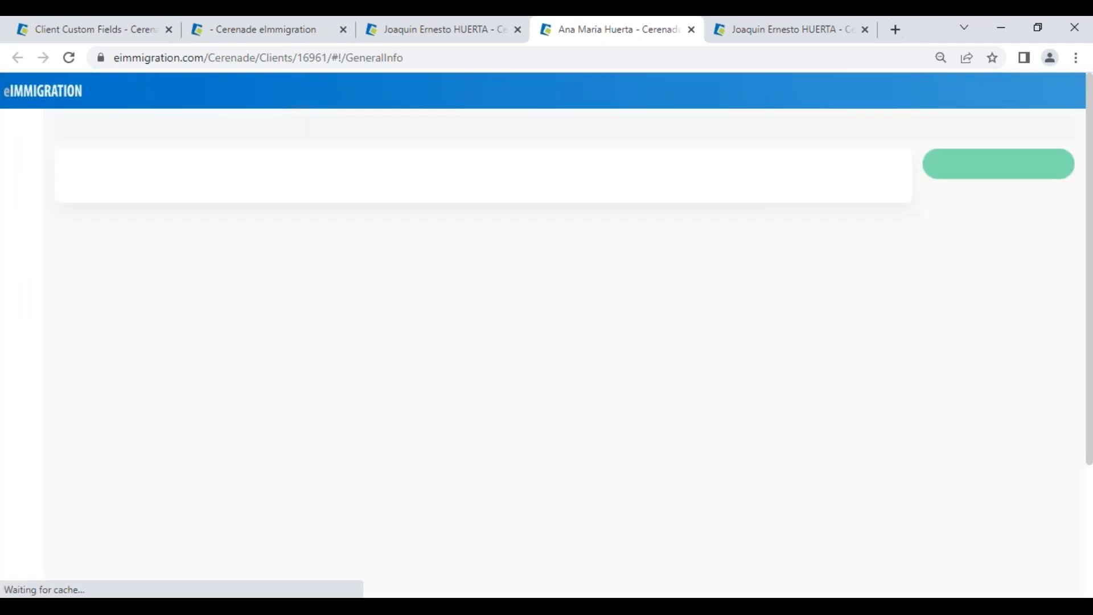
Step: Set the daughter's sex to Female on her General Info page
scroll(510, 422, down, 8)
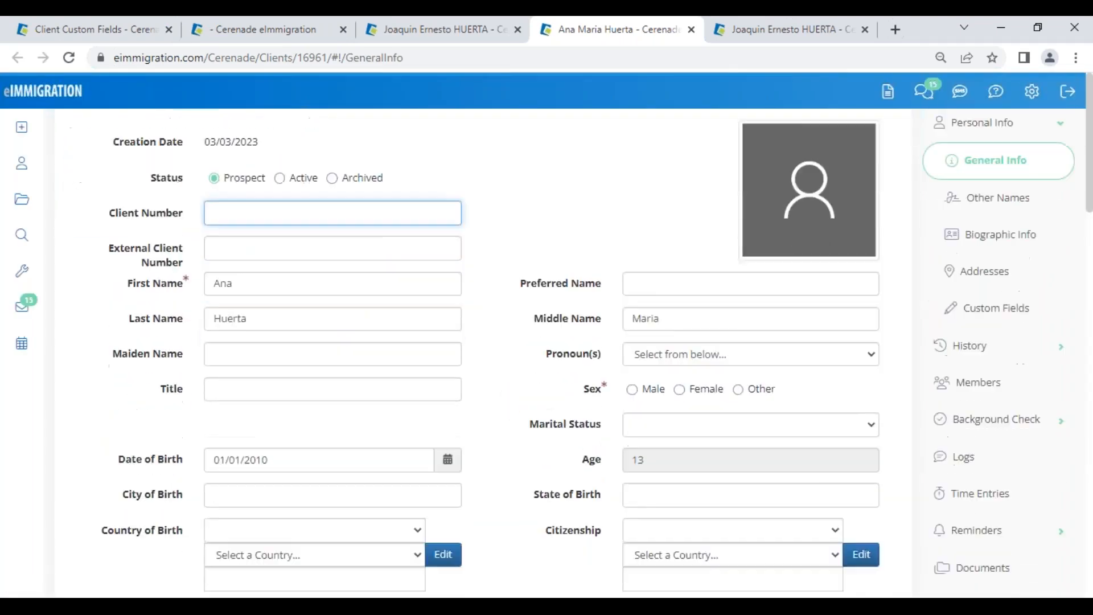
scroll(511, 424, down, 2)
scroll(511, 424, up, 10)
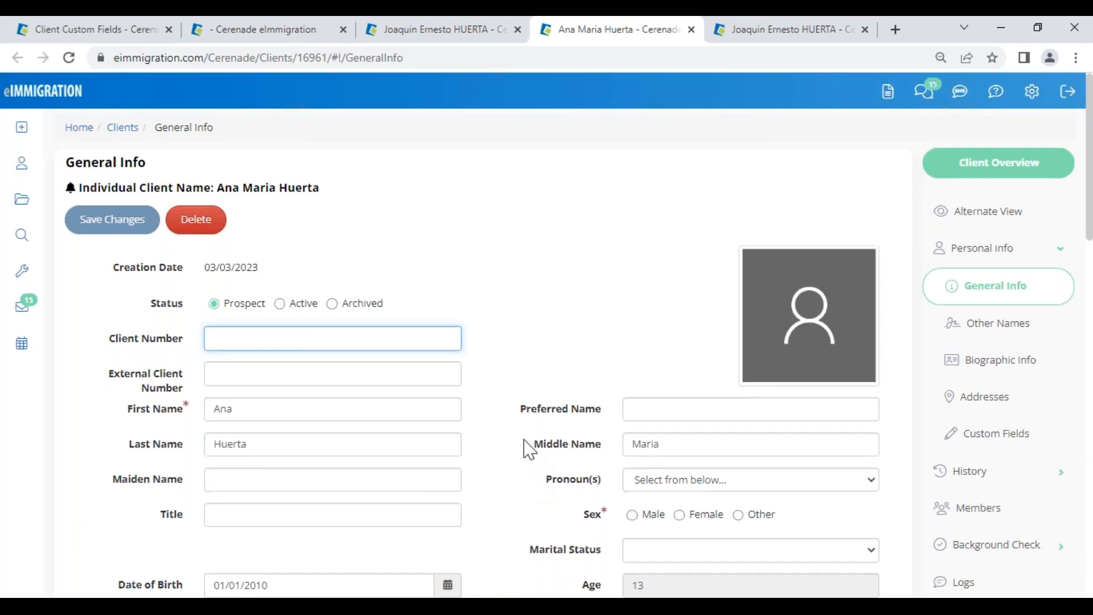
scroll(527, 447, down, 4)
click(704, 285)
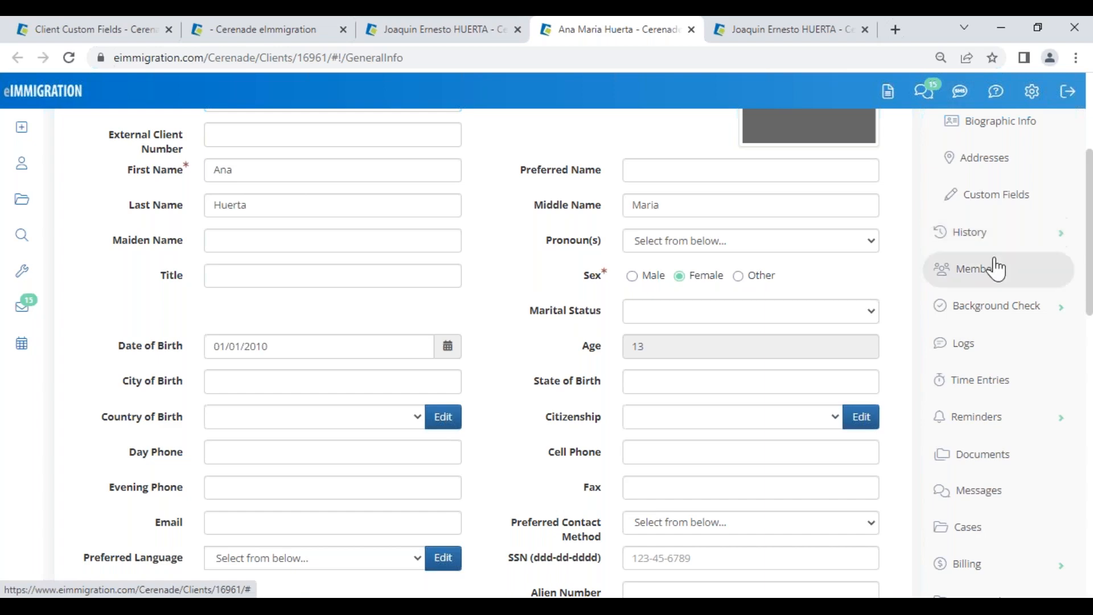
scroll(380, 319, up, 4)
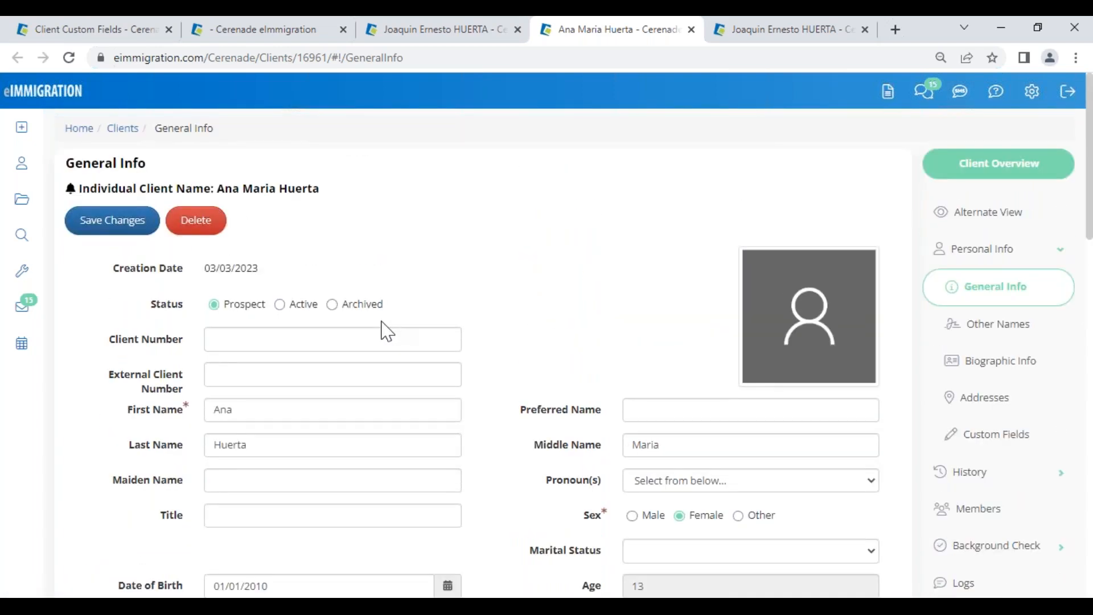
scroll(422, 406, down, 3)
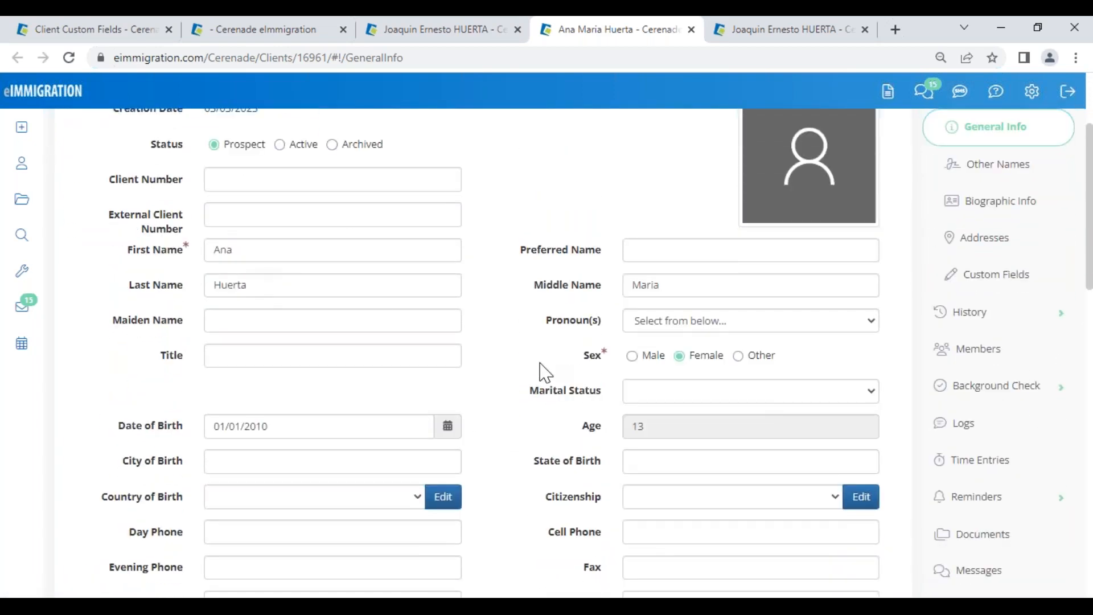
scroll(508, 263, up, 3)
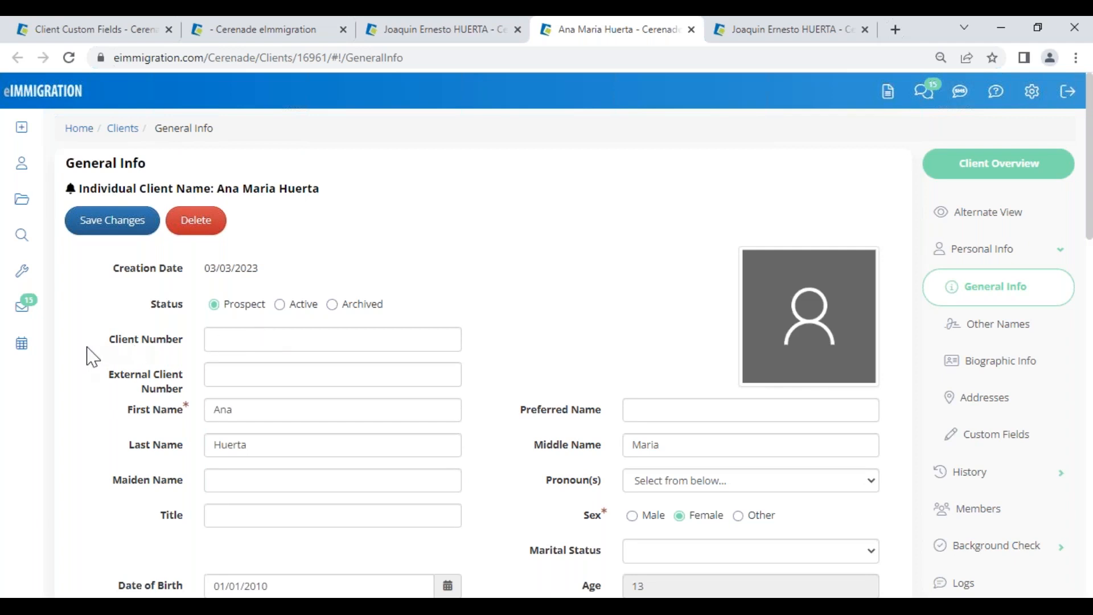
Step: Enter 'n-a' as the Client Number, then clear the field again
drag(110, 349, 191, 344)
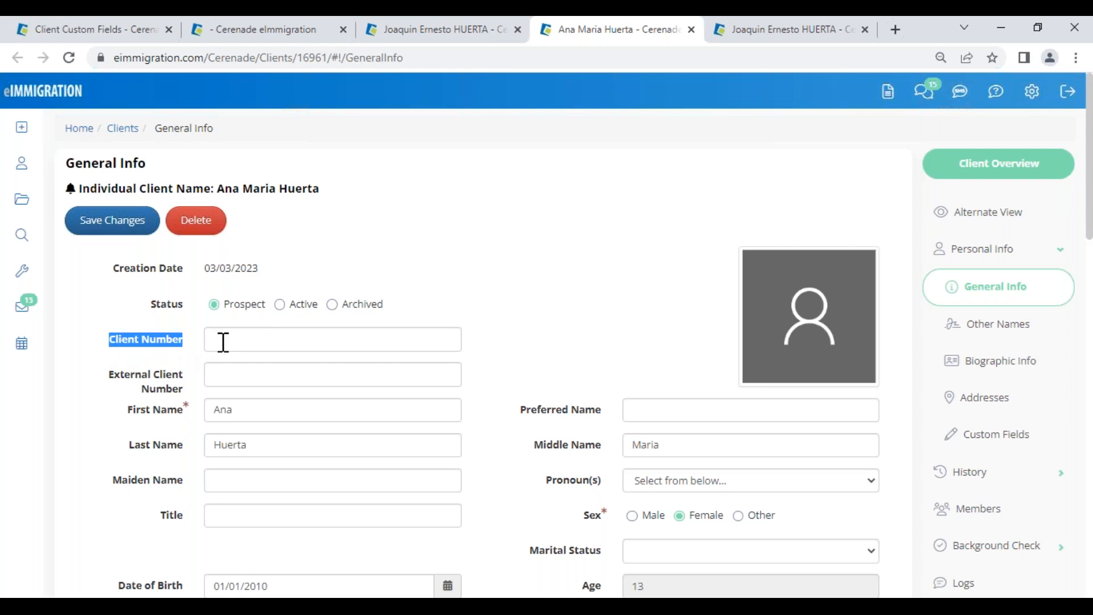
click(222, 342)
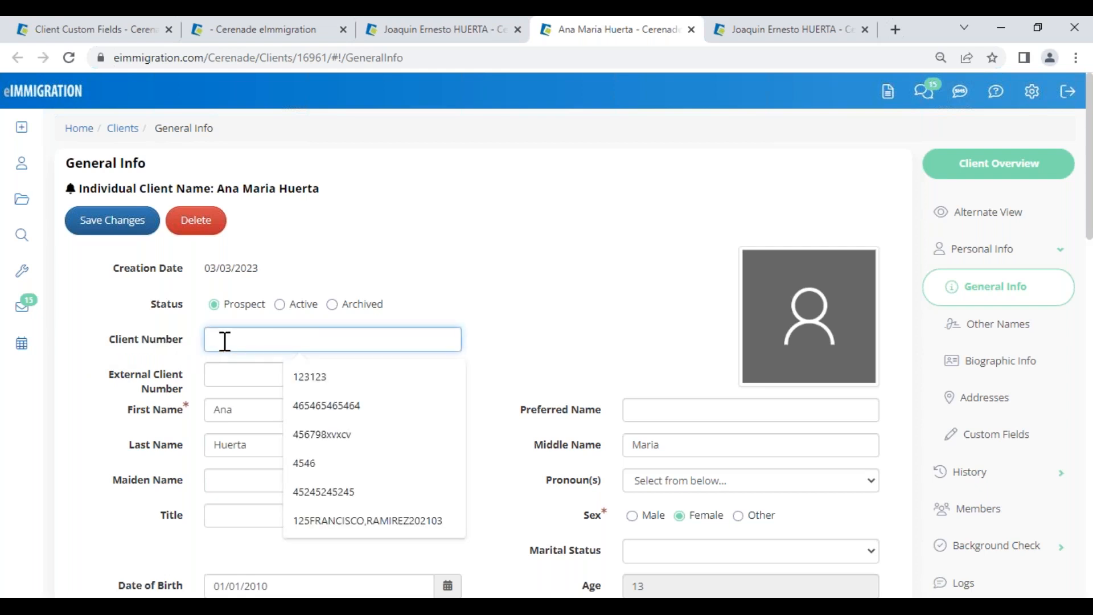
text(n-a)
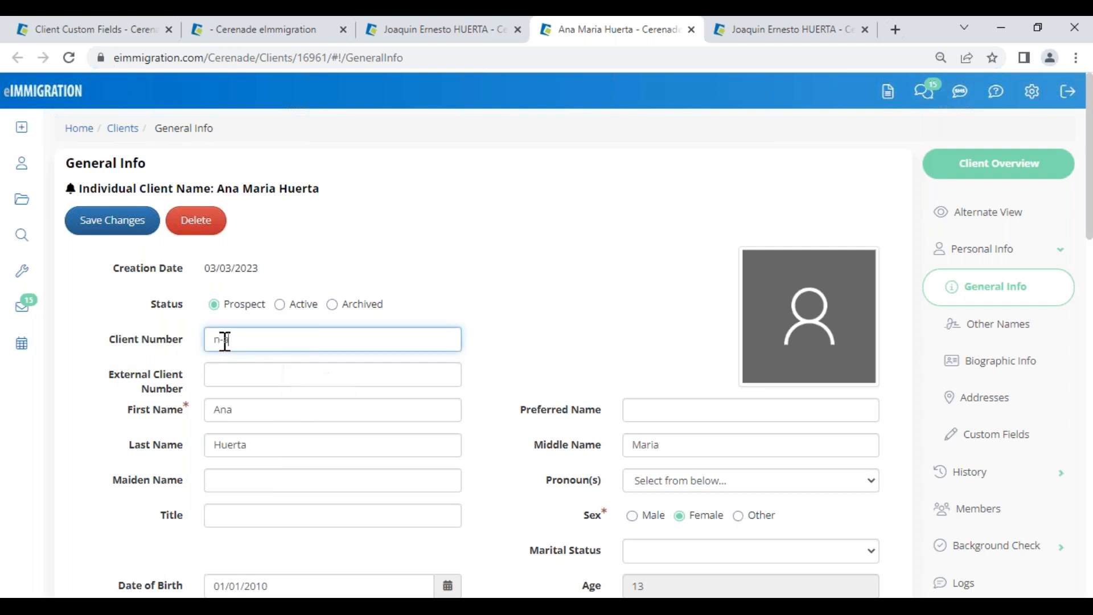
drag(230, 340, 166, 336)
key(BackSpace)
drag(110, 339, 192, 331)
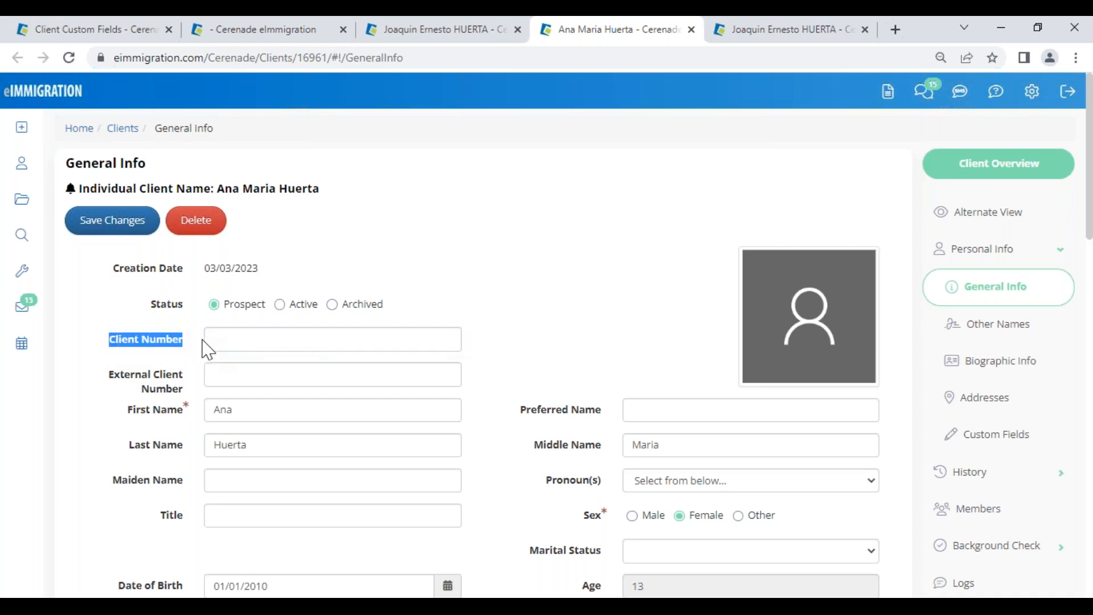
click(494, 377)
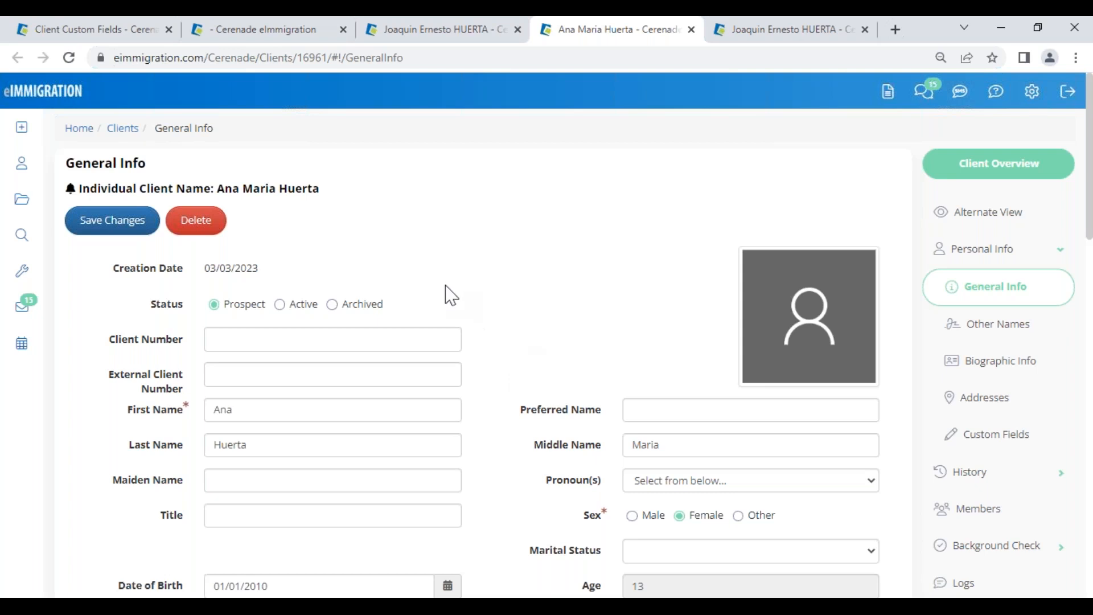
Step: Change the client status to Archived, then open and cancel the Feedback / Technical Support form
click(353, 311)
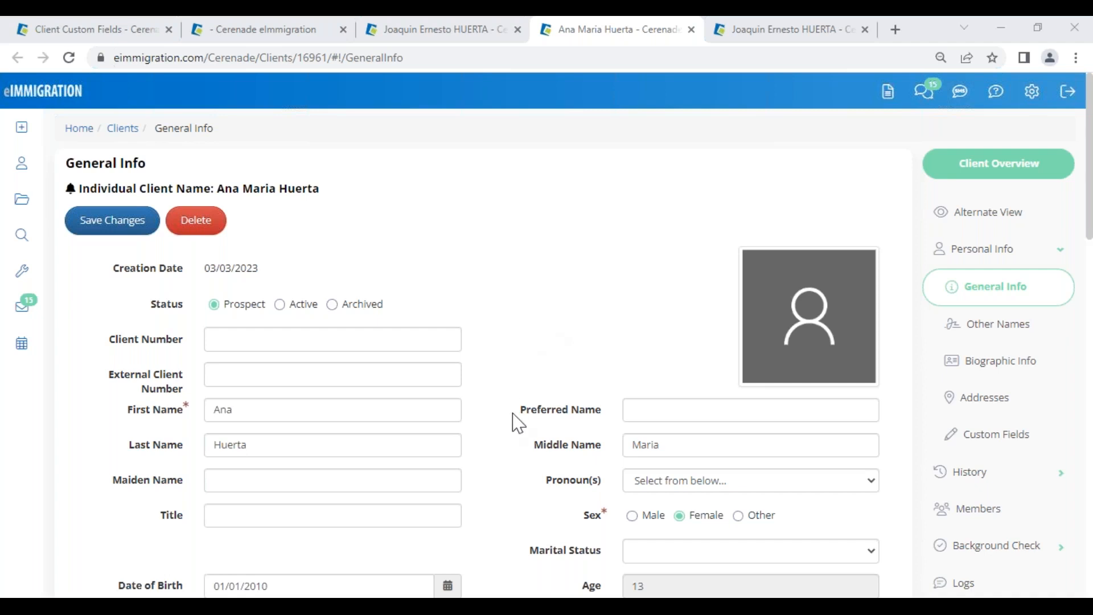
click(497, 448)
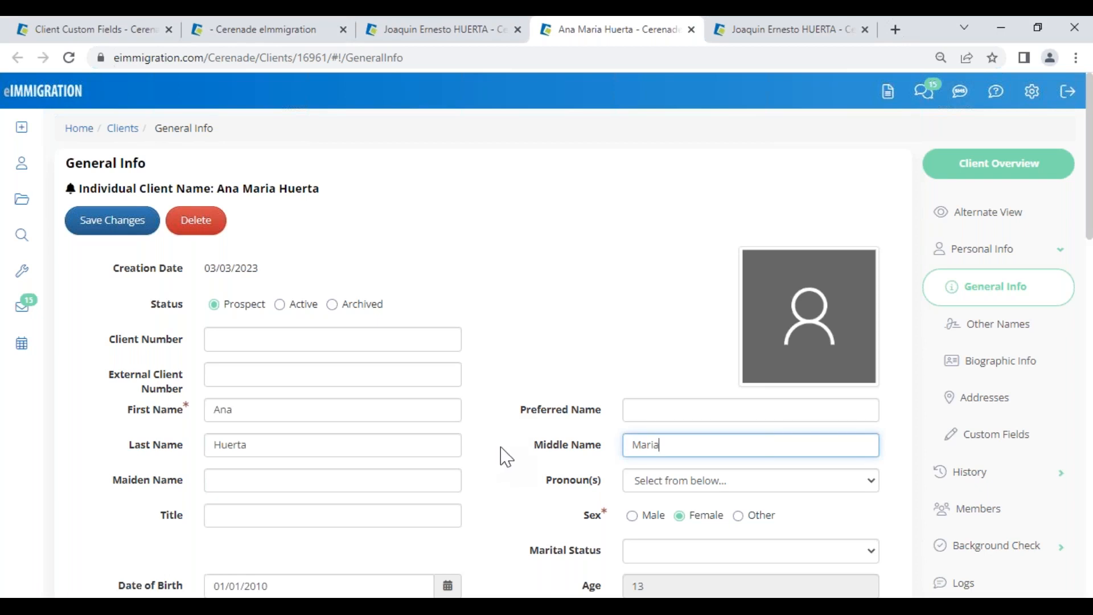
click(996, 93)
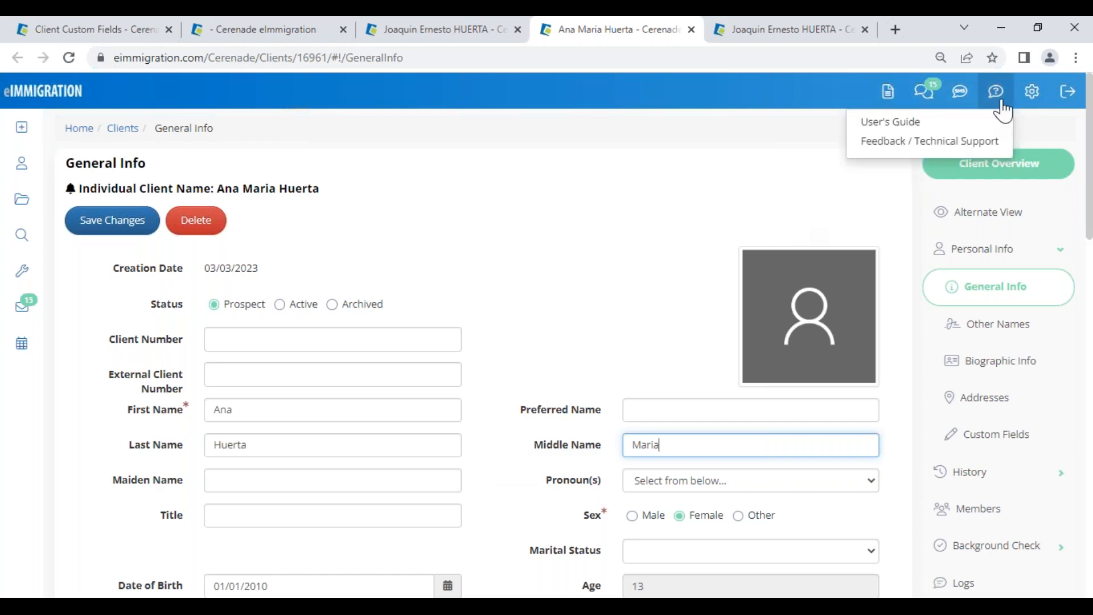
click(979, 144)
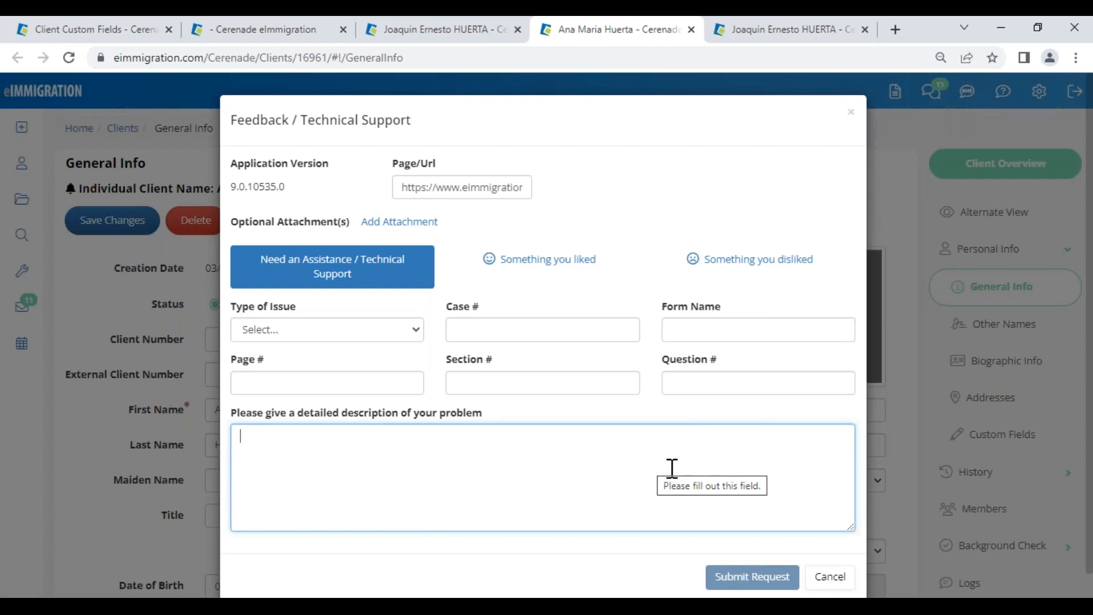
click(830, 578)
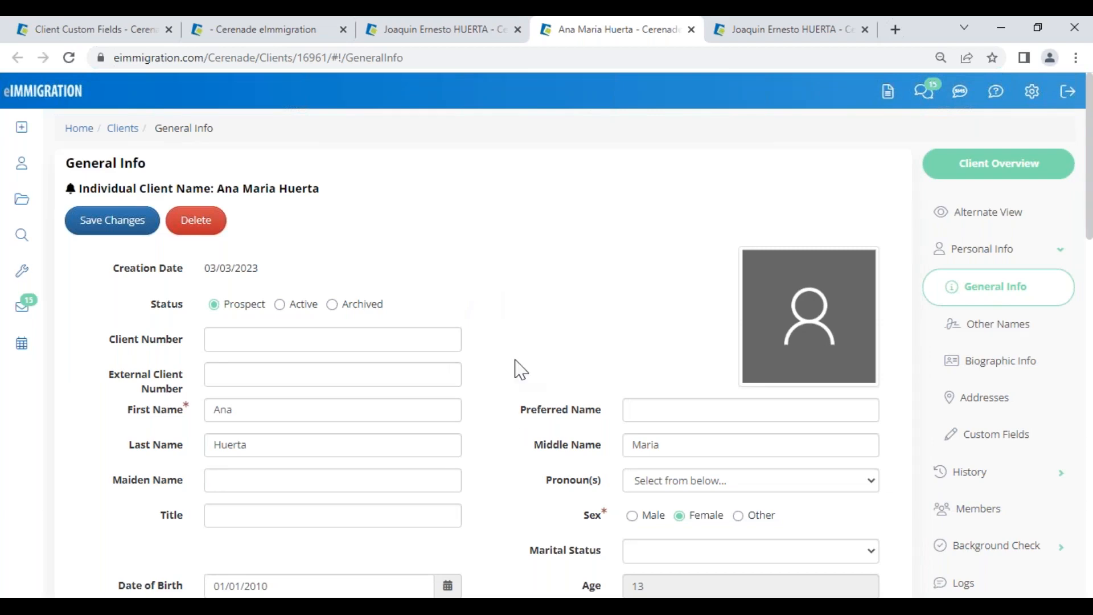
Step: Scroll the daughter's General Info page down to Household Size and the custom fields
scroll(496, 490, down, 8)
scroll(496, 489, down, 3)
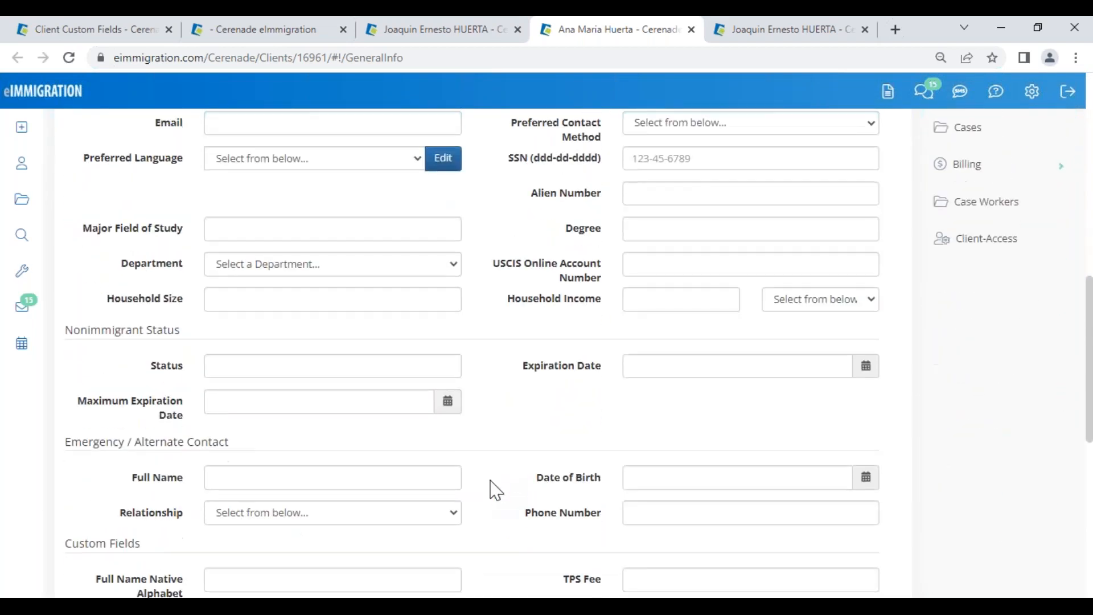
scroll(496, 489, down, 1)
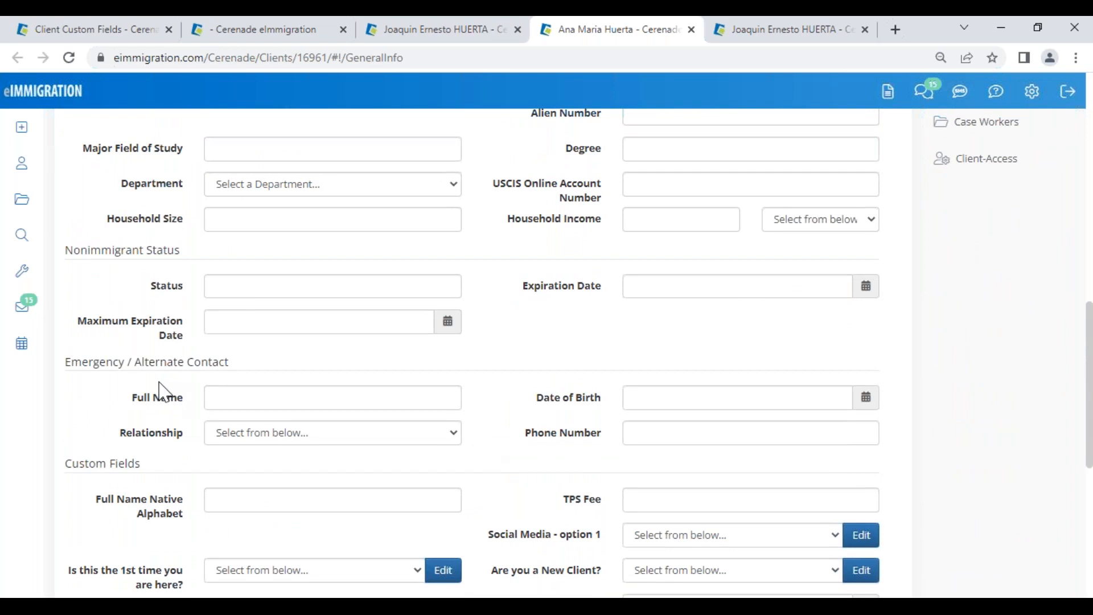
drag(156, 219, 195, 224)
click(138, 33)
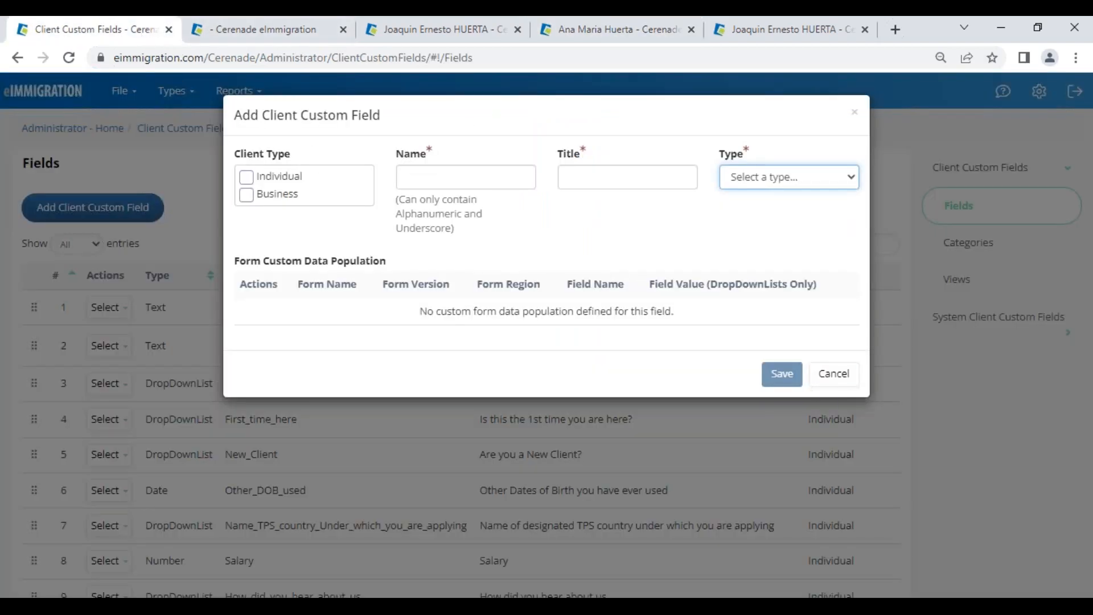
Step: Cancel the Add Client Custom Field dialog and open Application Settings from the administrator home
click(836, 375)
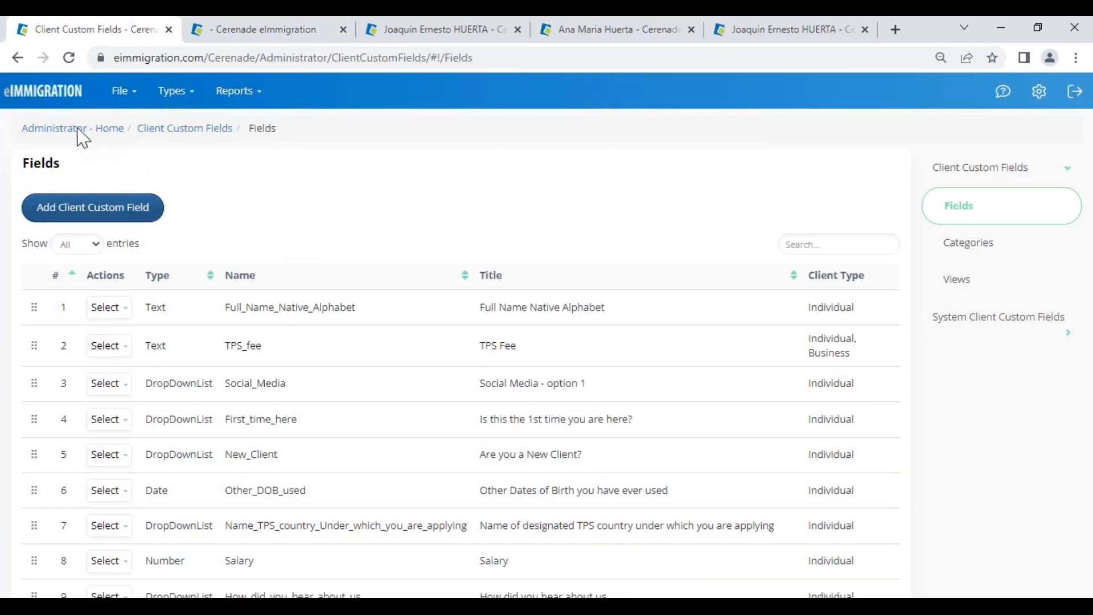
click(56, 131)
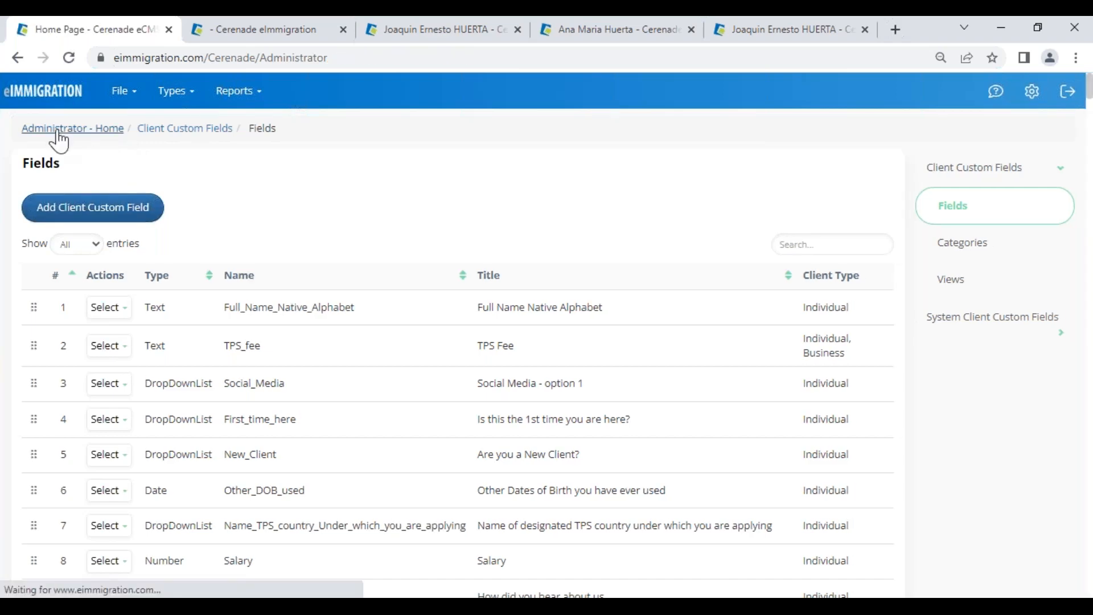
scroll(886, 412, down, 1)
scroll(886, 413, down, 5)
click(67, 478)
scroll(669, 424, down, 10)
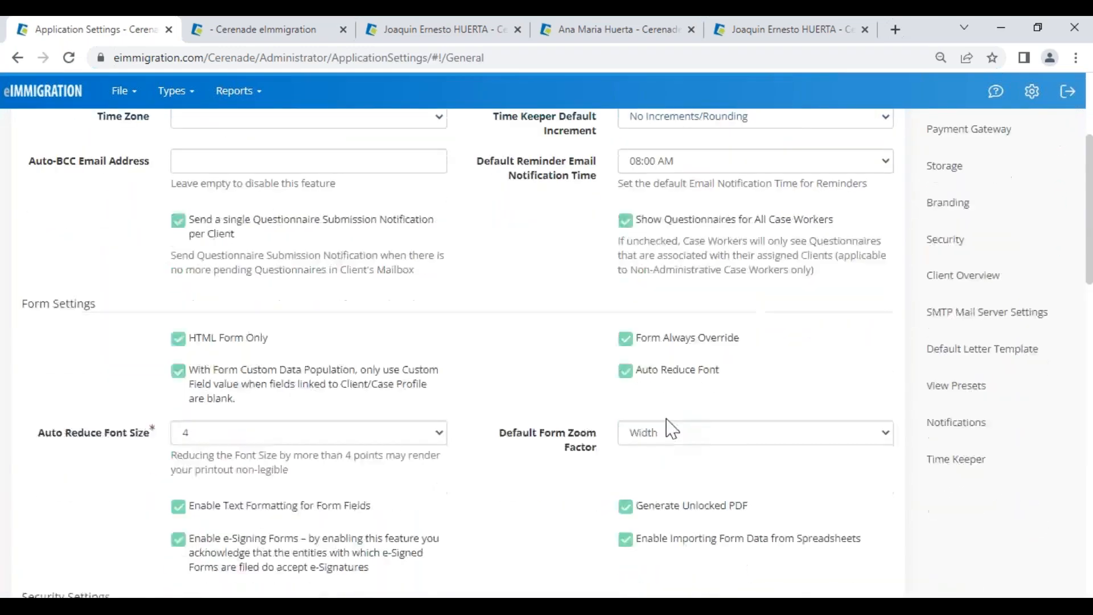
scroll(683, 468, down, 9)
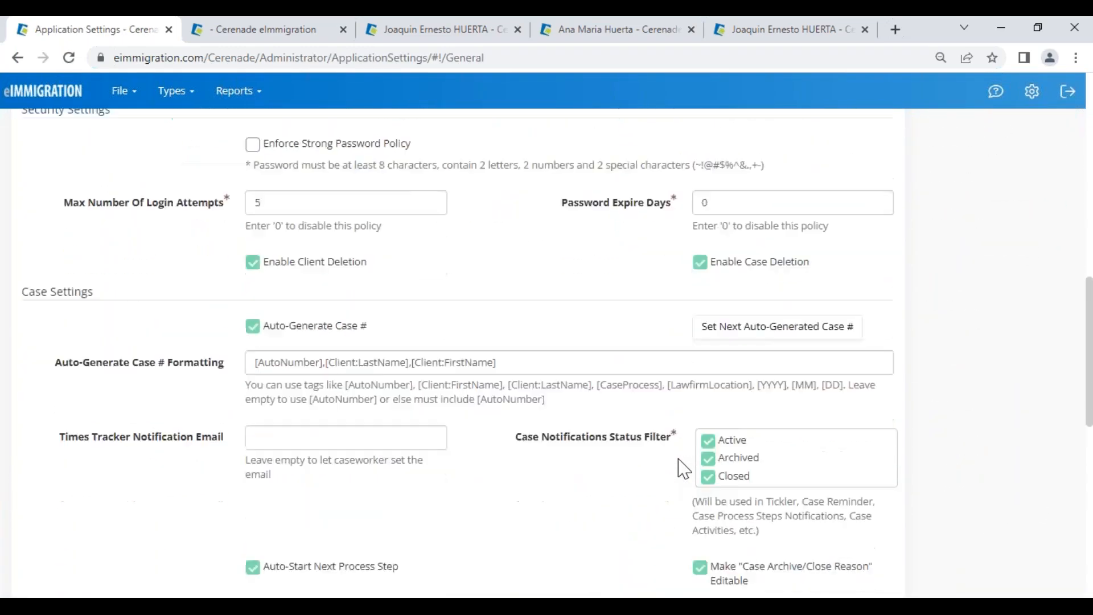
scroll(683, 468, down, 1)
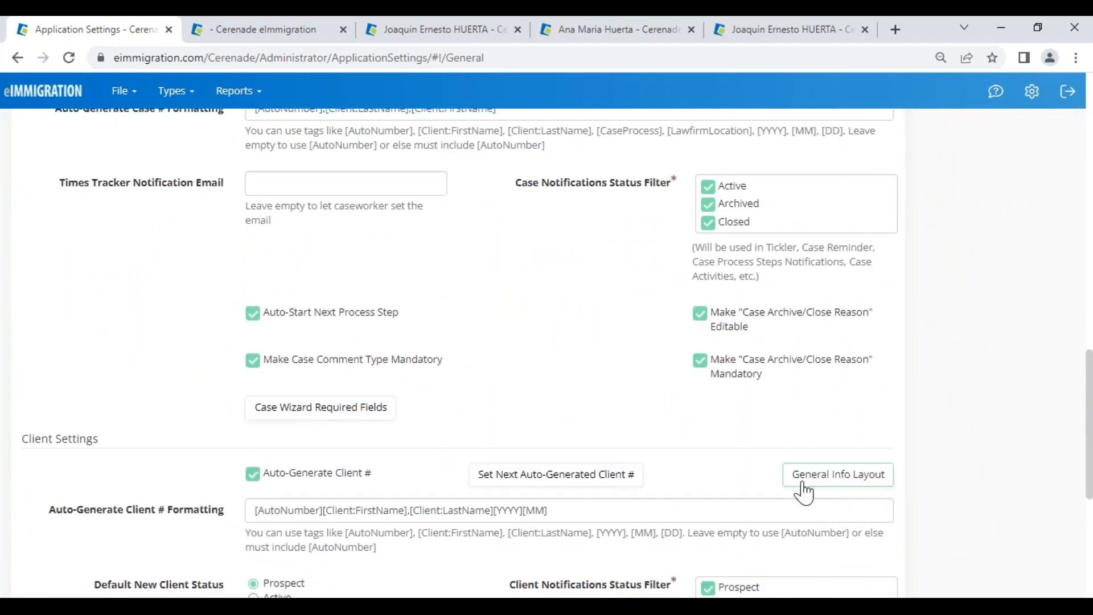
Step: Hide the Fax field in General Info Layout visibility, then return to the administrator home
click(854, 479)
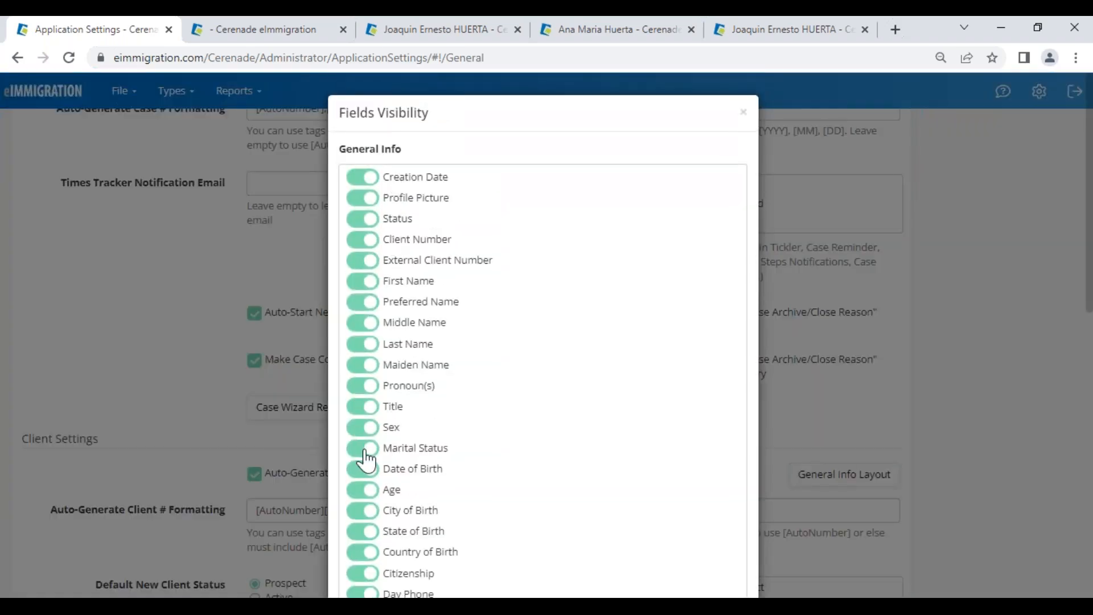
scroll(367, 461, down, 4)
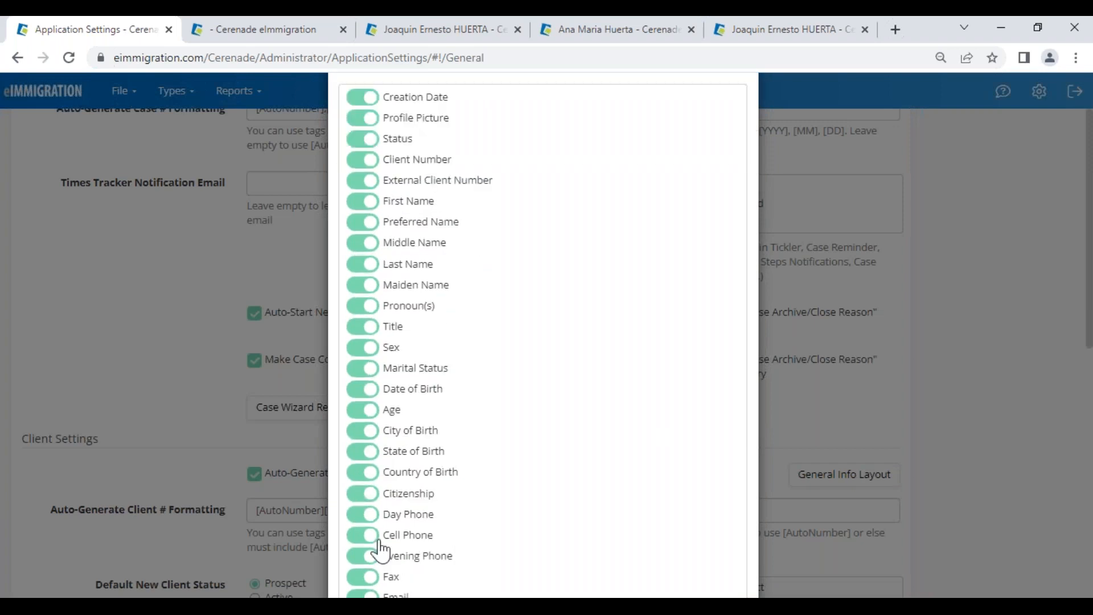
click(363, 420)
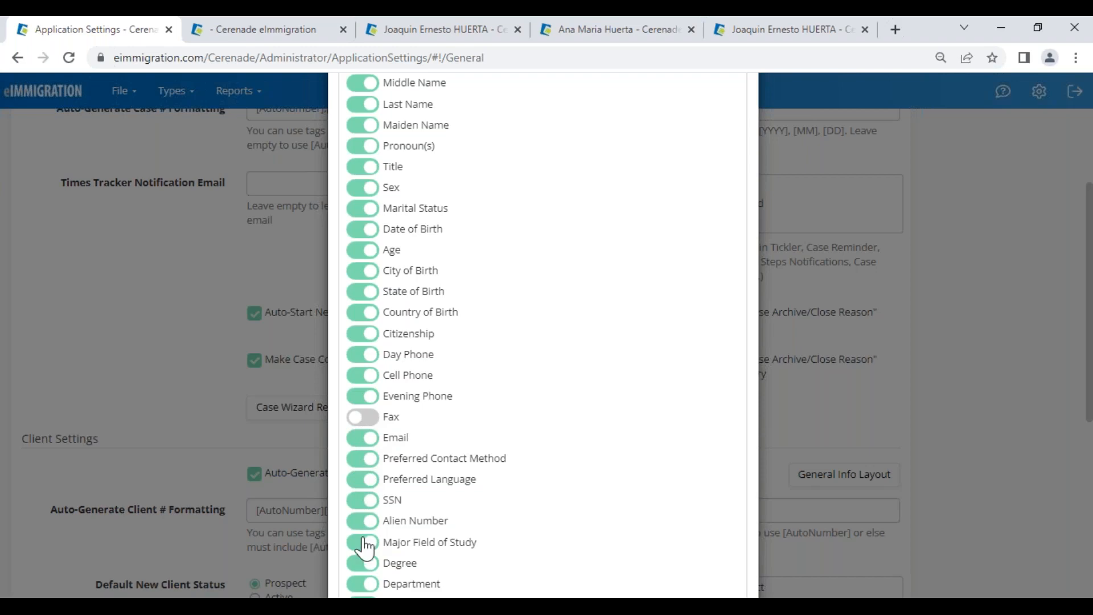
scroll(364, 555, down, 3)
scroll(774, 393, up, 7)
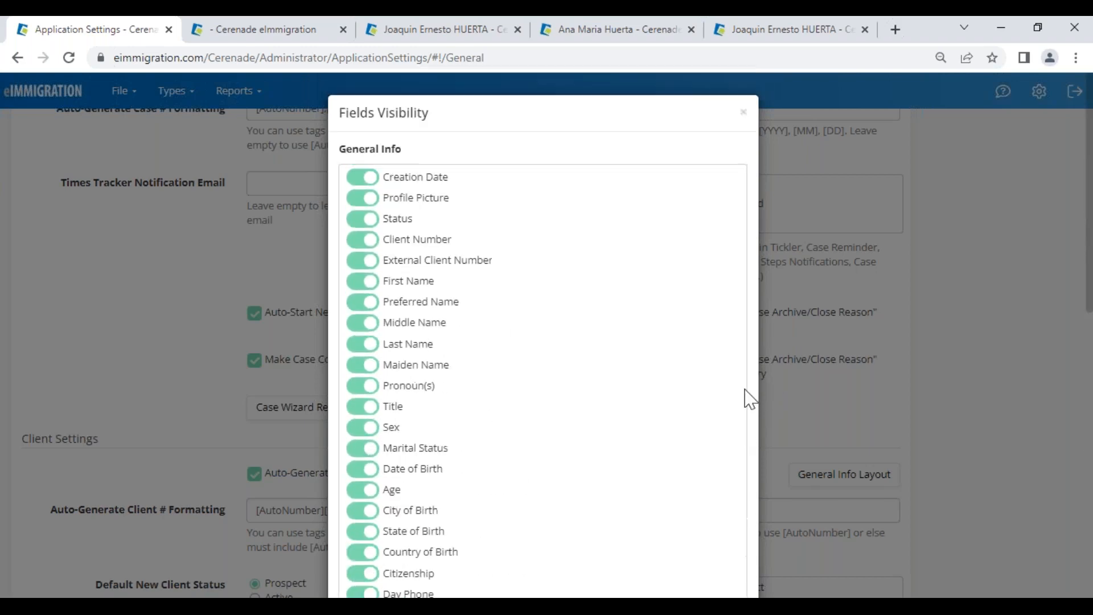
click(743, 112)
click(73, 94)
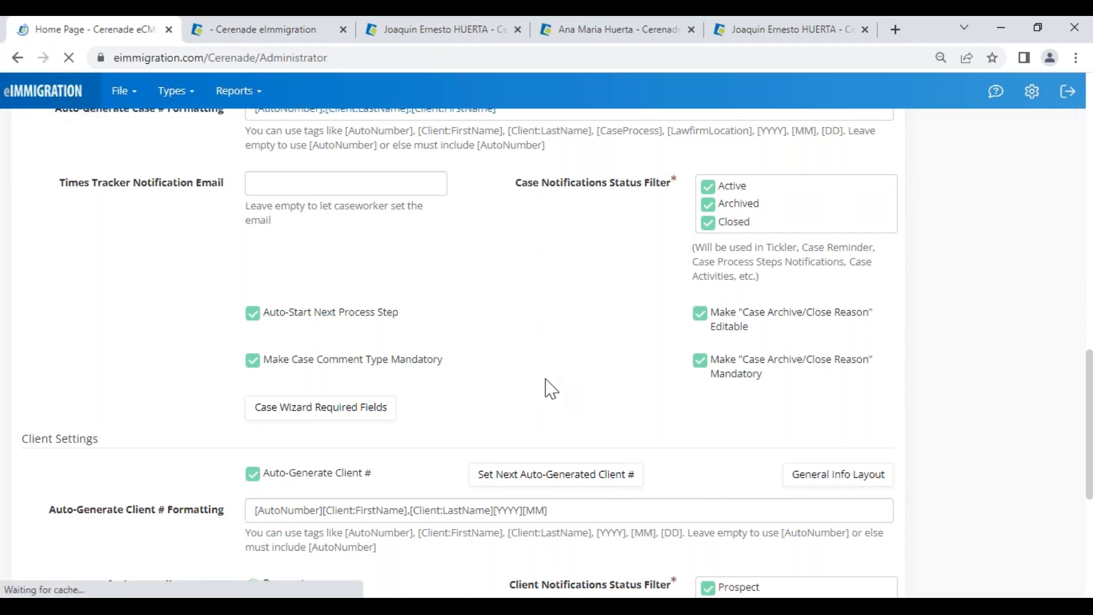
Step: Close the main client's Members page, leaving the ASYLUM forms and daughter's profile open
click(316, 29)
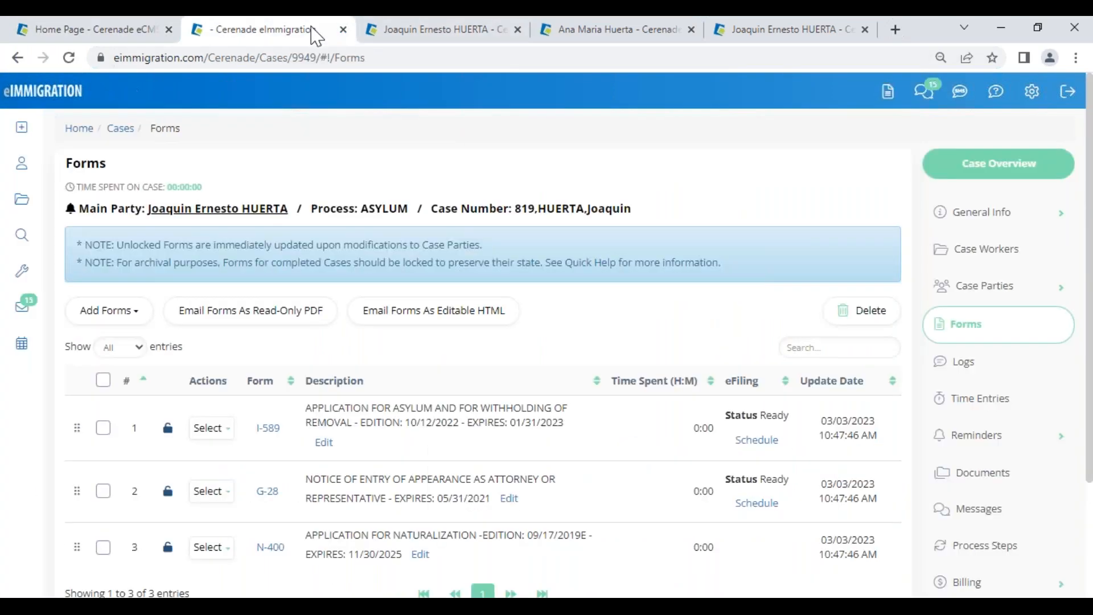
click(459, 30)
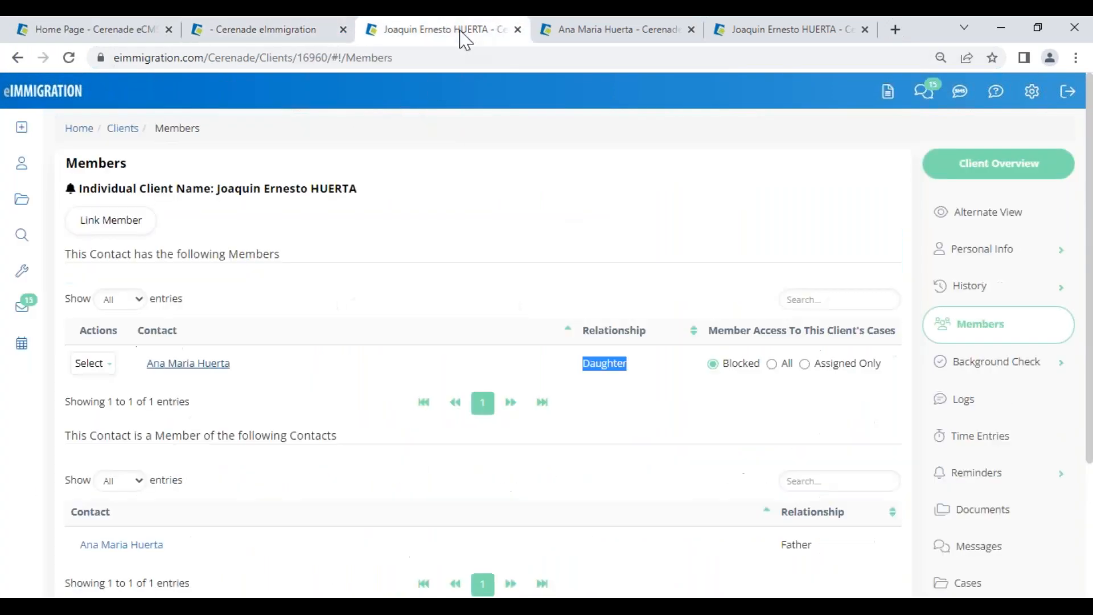
click(517, 30)
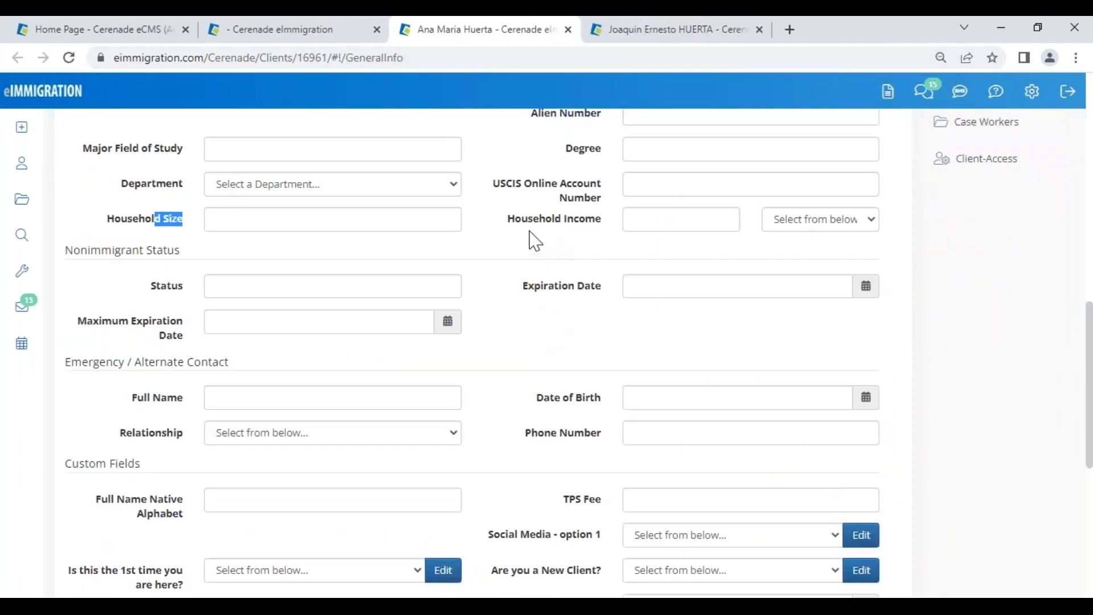
Step: Review the daughter's name fields and Pronoun(s) at the top of her General Info page
scroll(533, 250, up, 2)
scroll(535, 294, up, 8)
drag(544, 320, 603, 331)
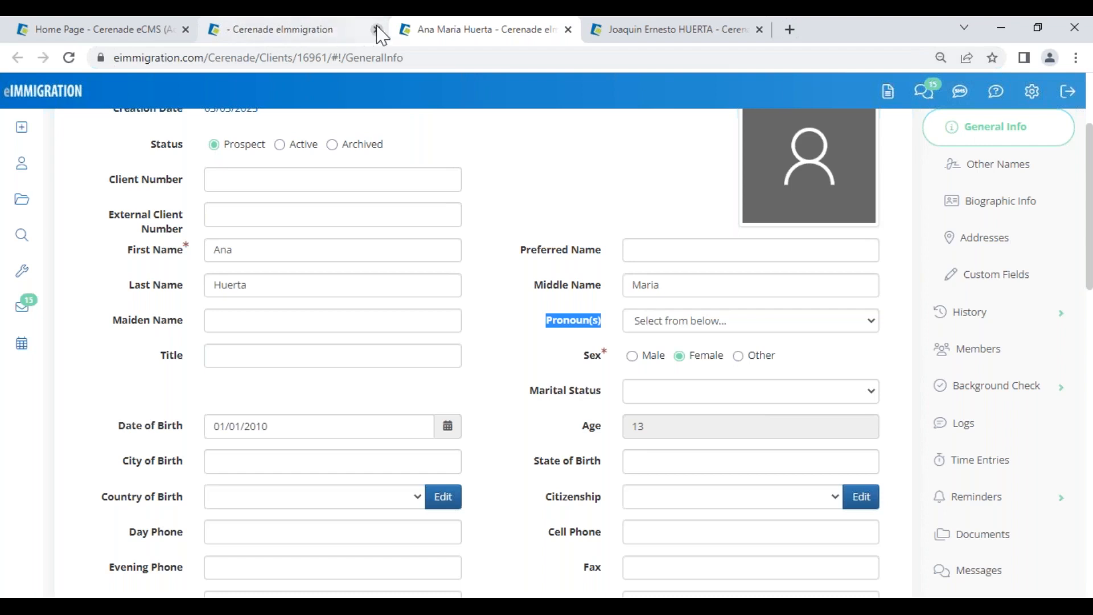
click(504, 193)
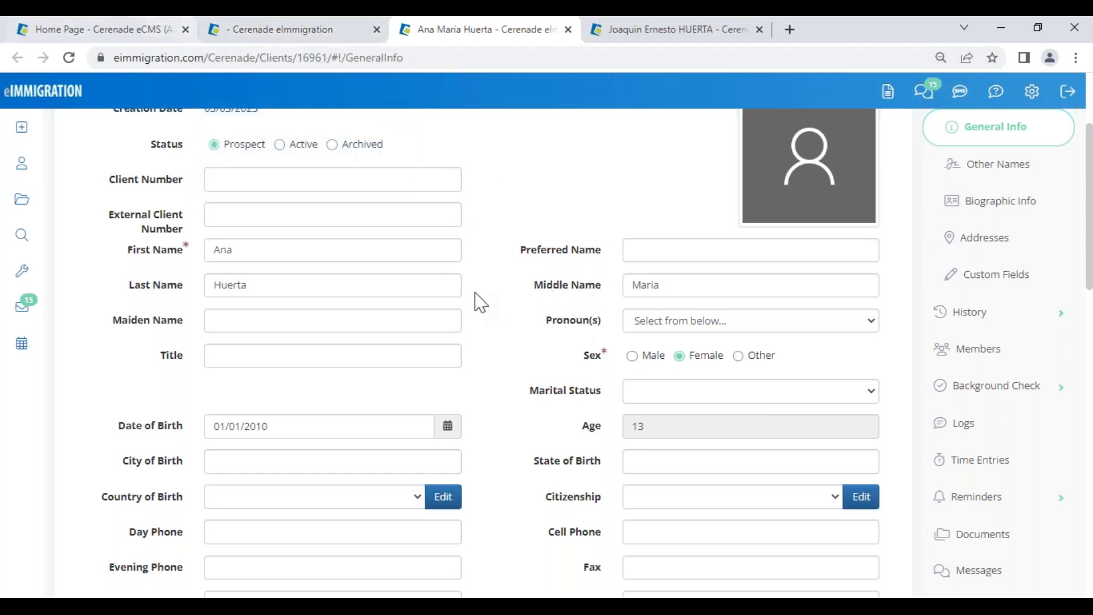
drag(551, 325, 549, 302)
click(550, 322)
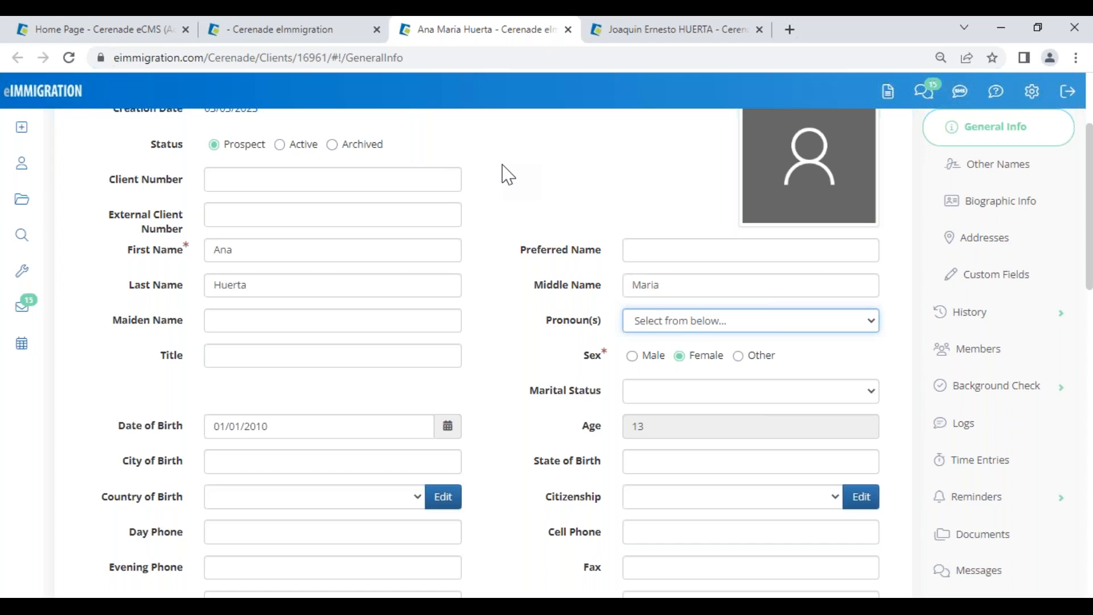
click(151, 29)
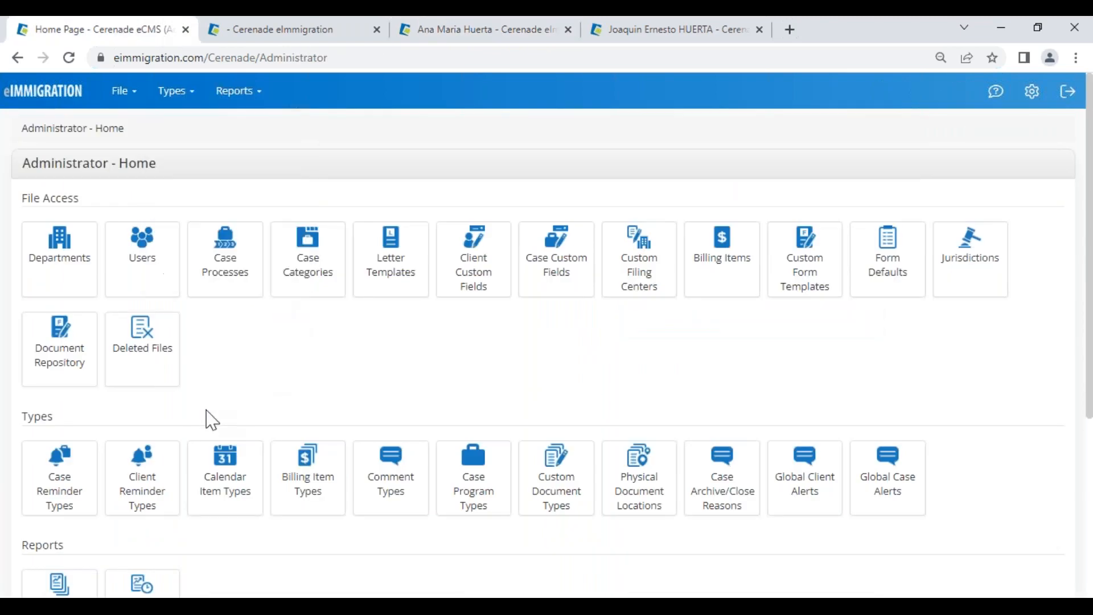
Step: Open Application Settings and scroll through its form, case and client options
scroll(210, 421, down, 5)
click(54, 485)
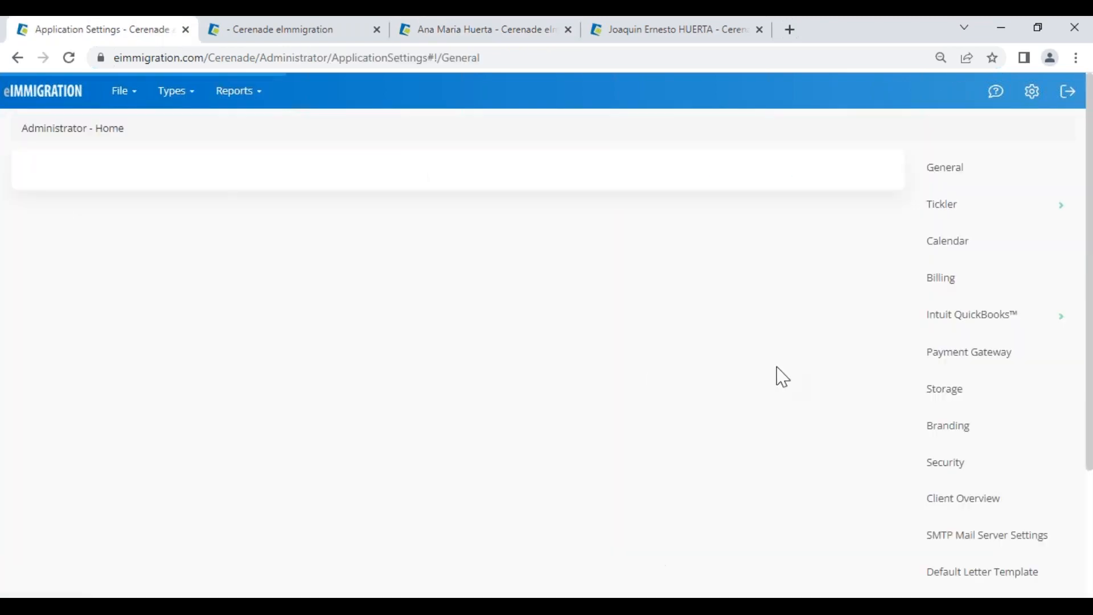
scroll(564, 478, down, 1)
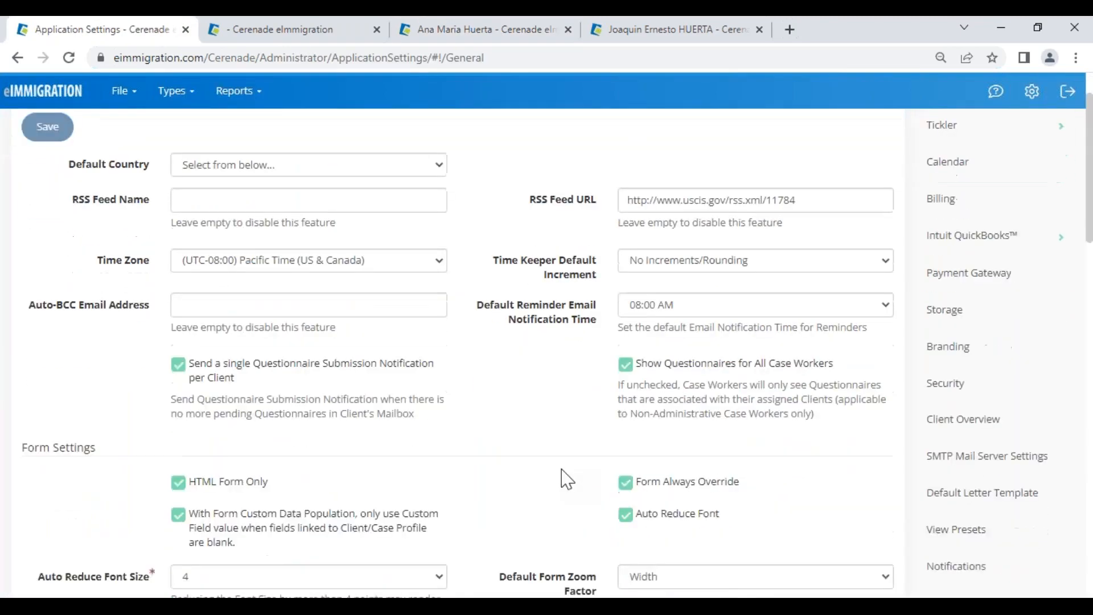
scroll(566, 480, down, 1)
scroll(566, 480, down, 3)
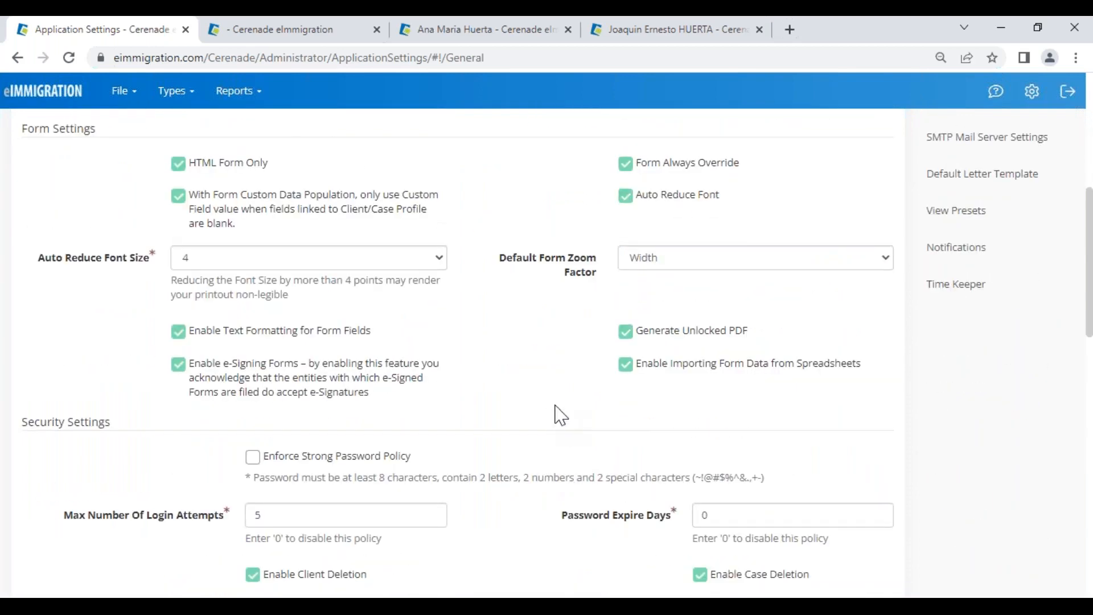
Step: Check the remaining client settings and the Feedback form, then return to Administrator - Home
click(996, 91)
scroll(526, 367, down, 7)
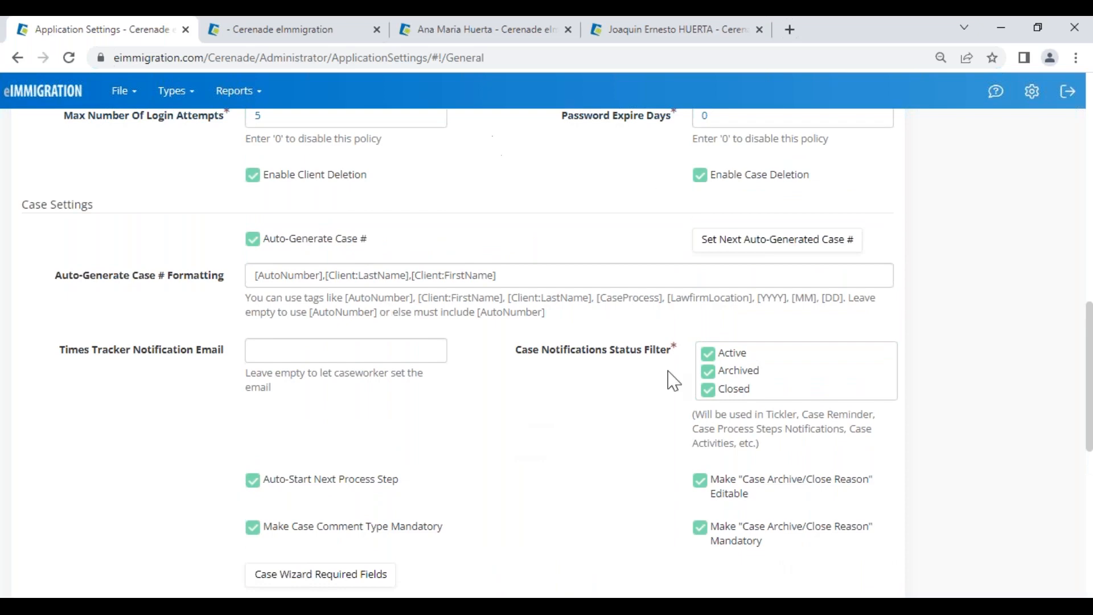
scroll(566, 470, down, 7)
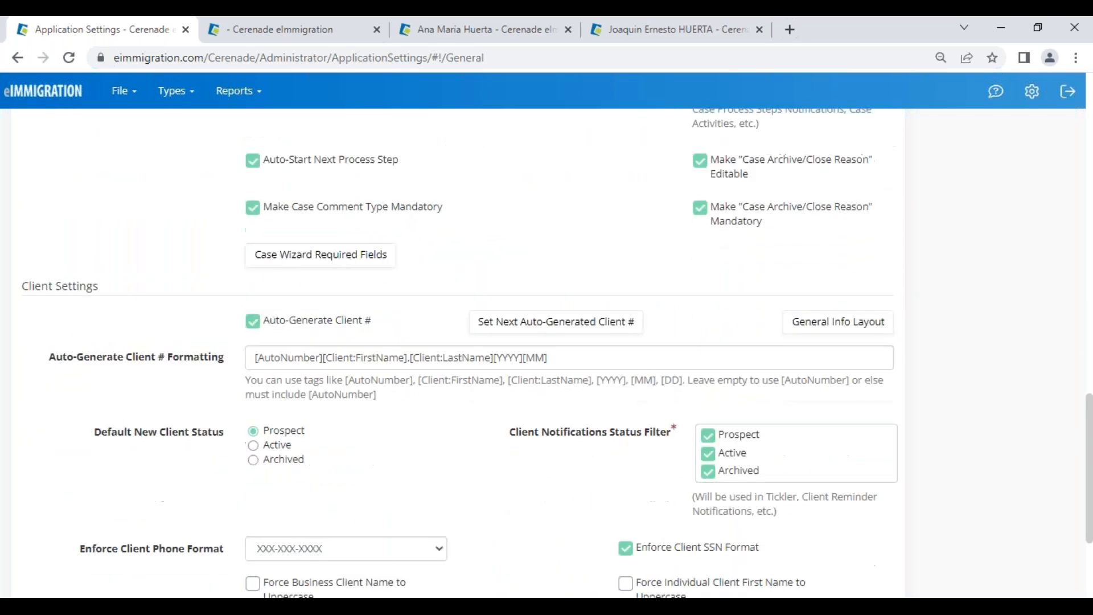
scroll(563, 478, down, 2)
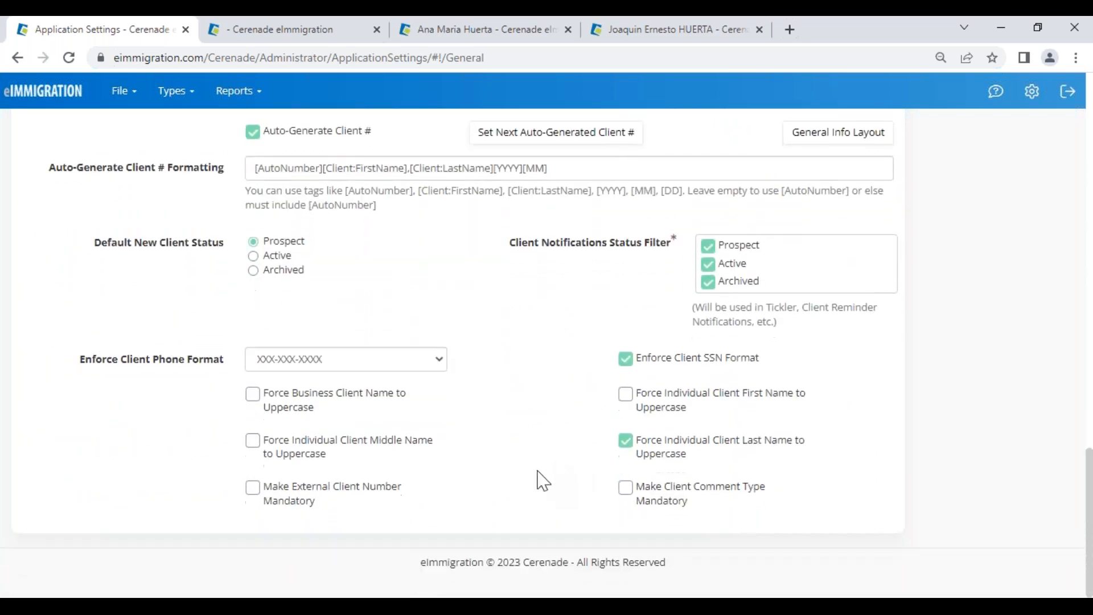
click(996, 91)
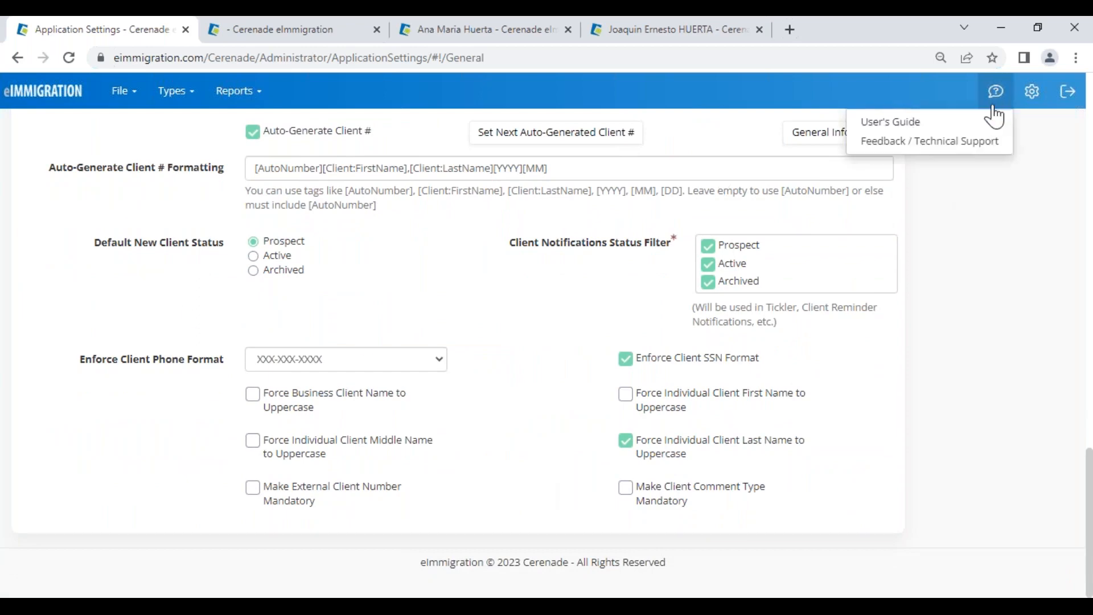
click(952, 143)
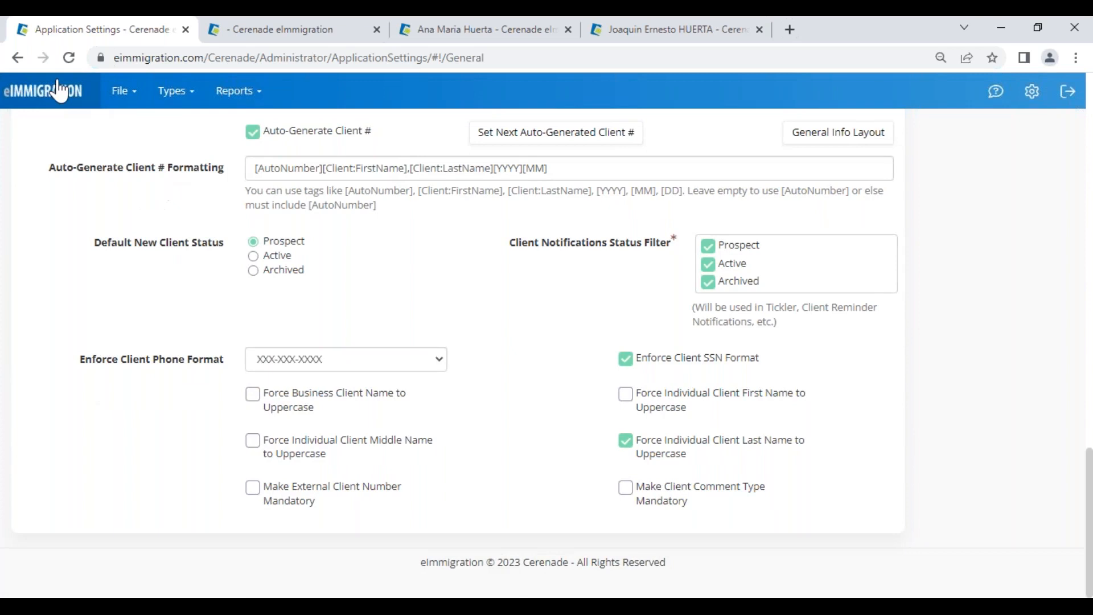
click(60, 91)
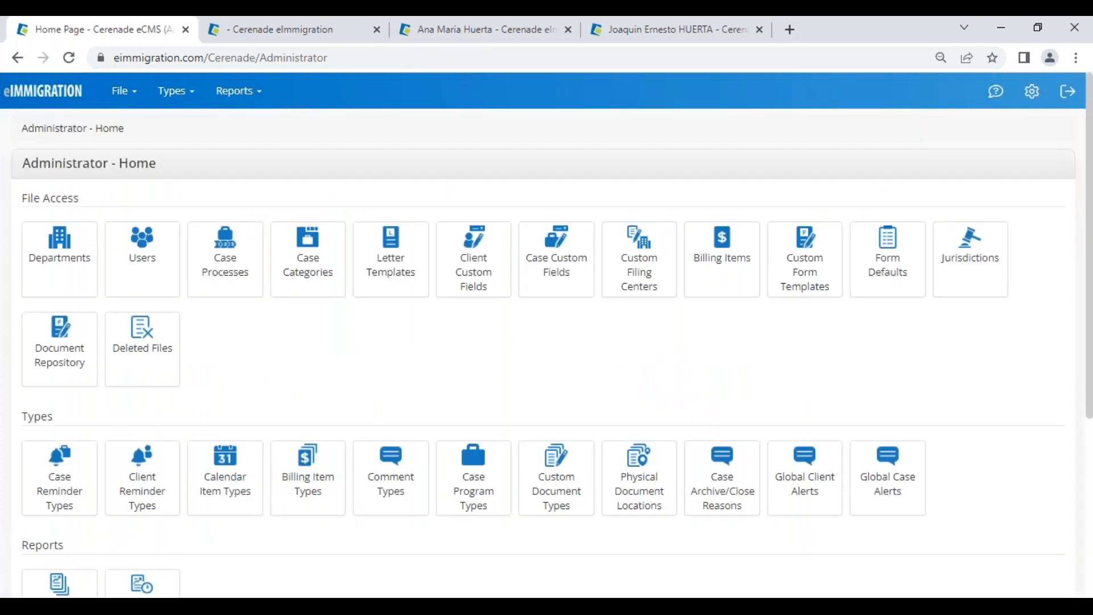